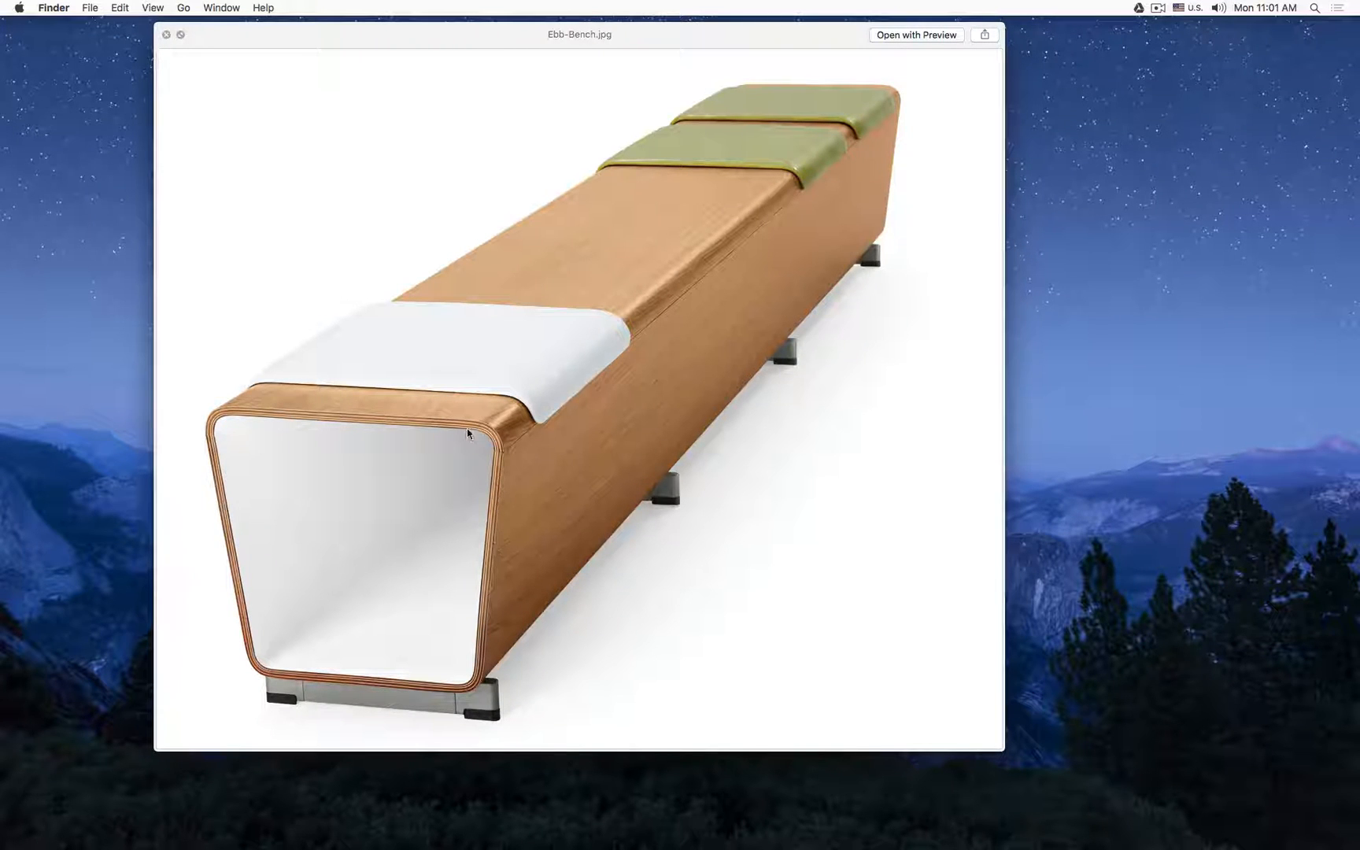
Close the bench preview and preview the Wallnut.jpg and White Oak wood textures on the desktop
key("space")
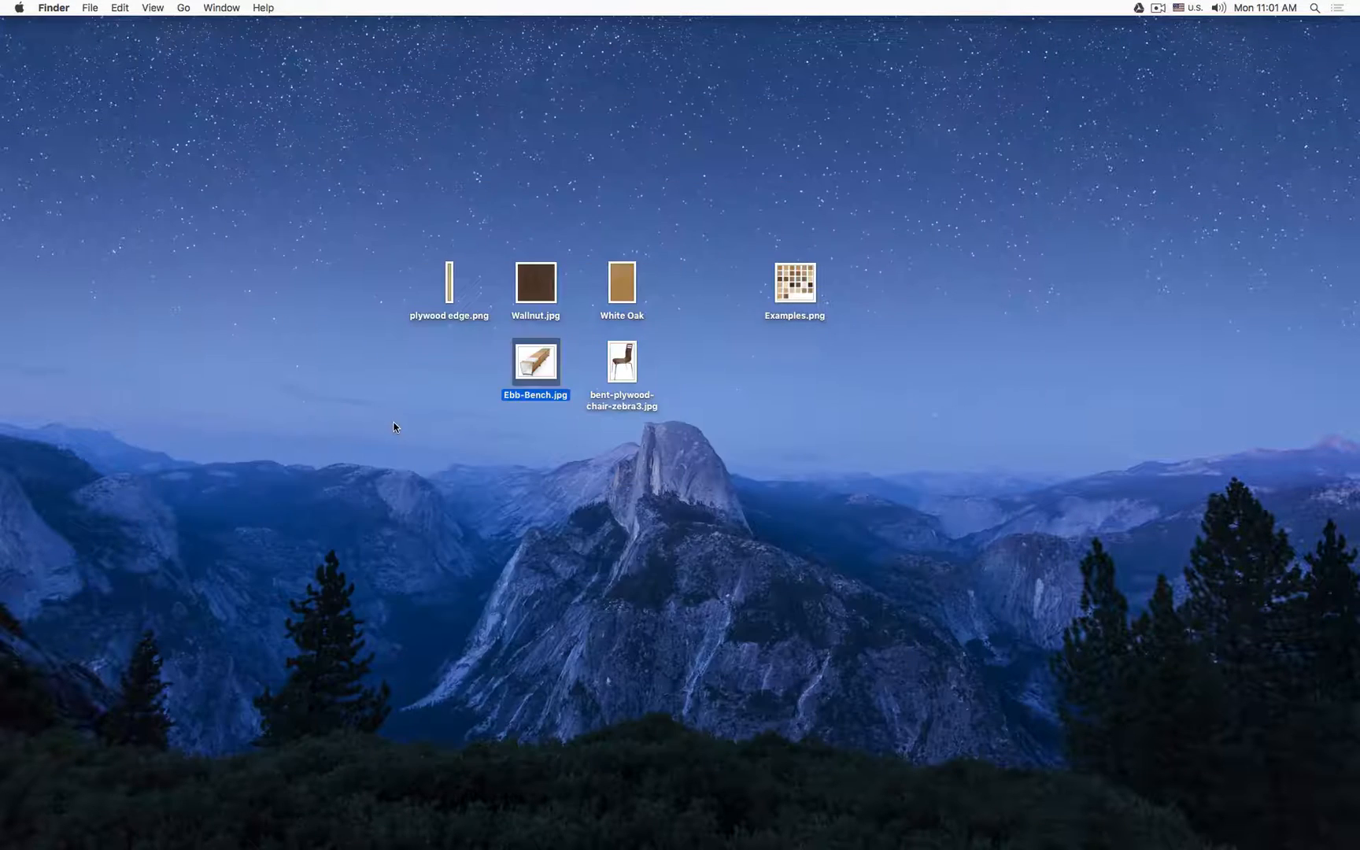
left_click(530, 282)
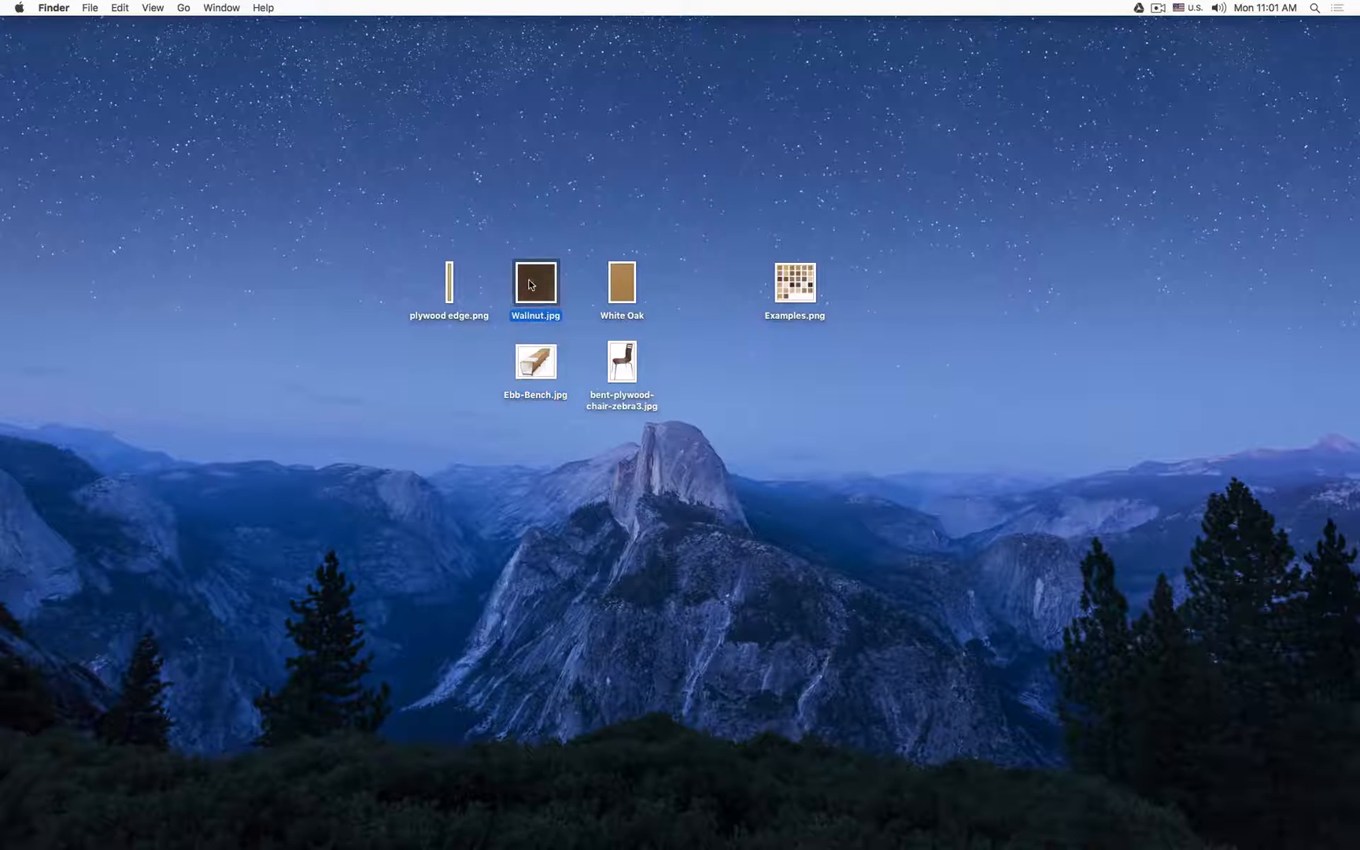
key("space")
key("Right")
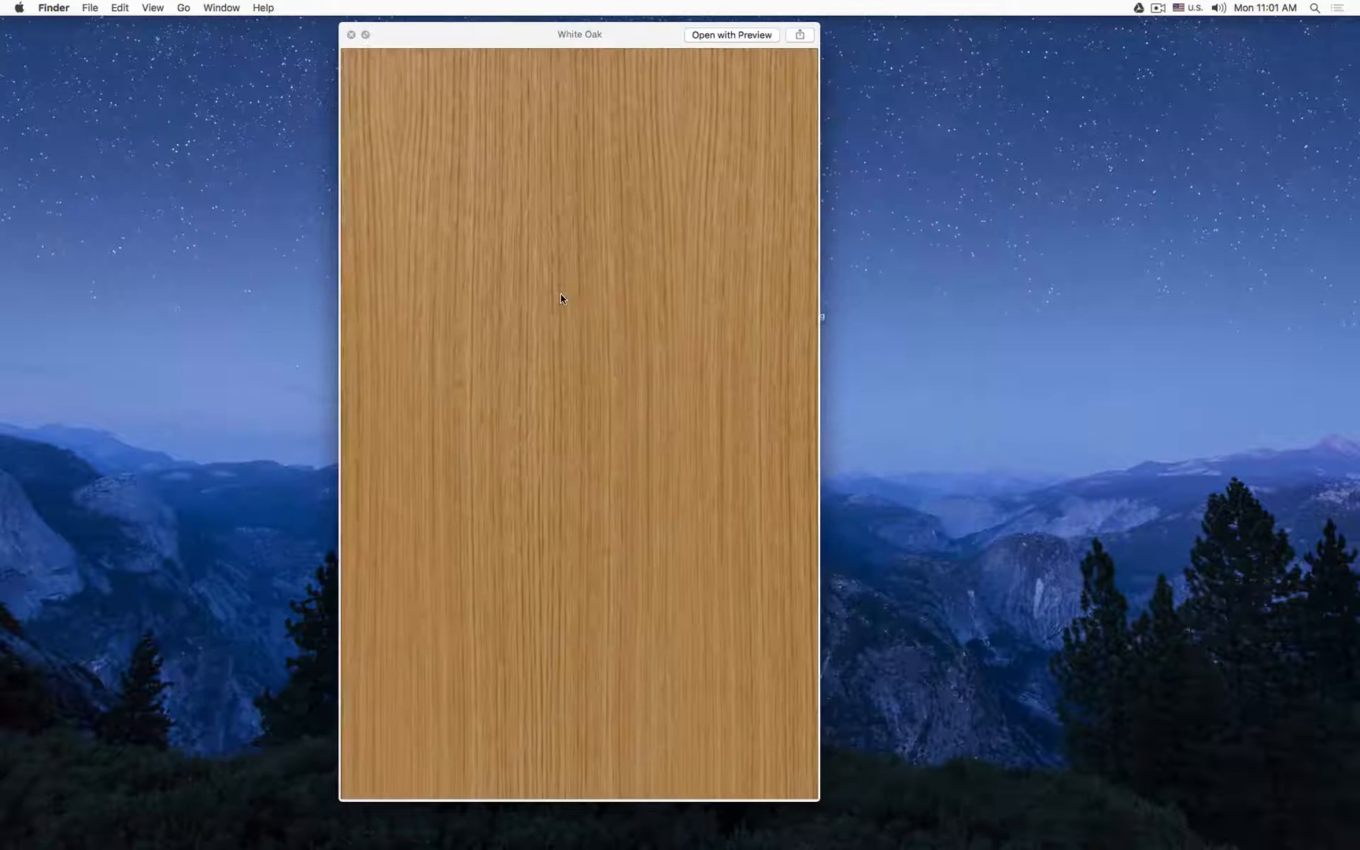
key("Left")
key("space")
Preview the plywood edge.png texture and compare it with the walnut texture
key("Left")
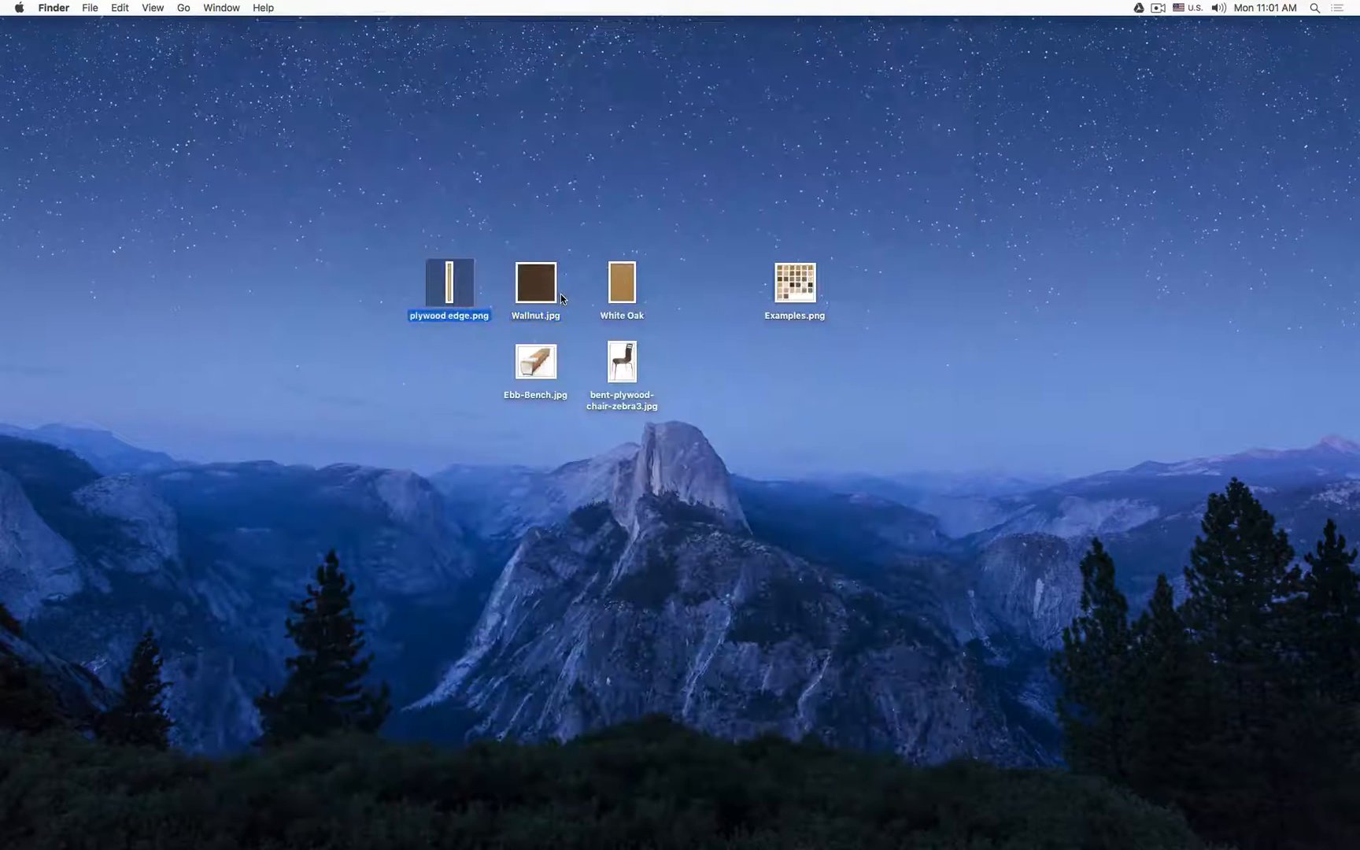
key("space")
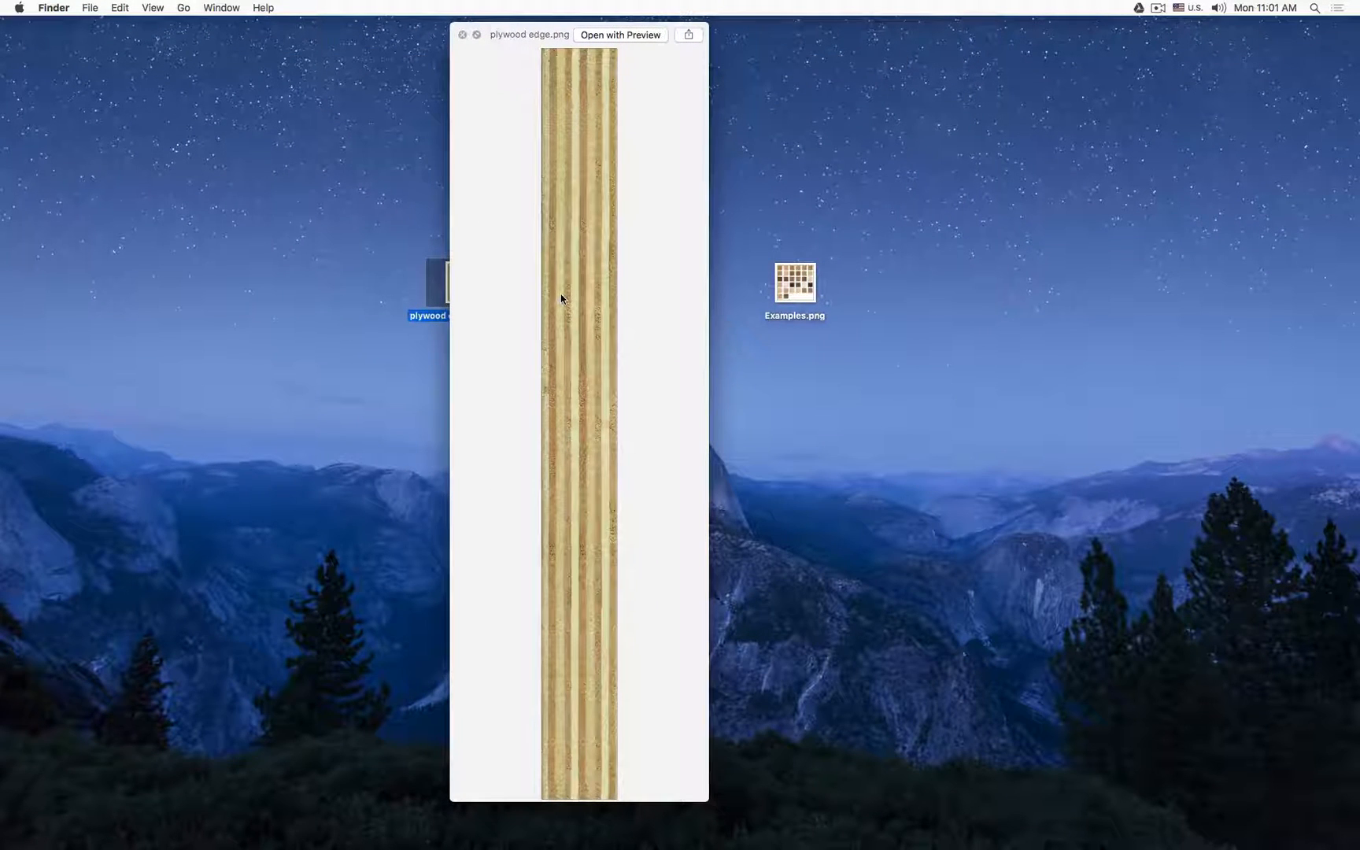
key("Right")
key("Left")
key("Right")
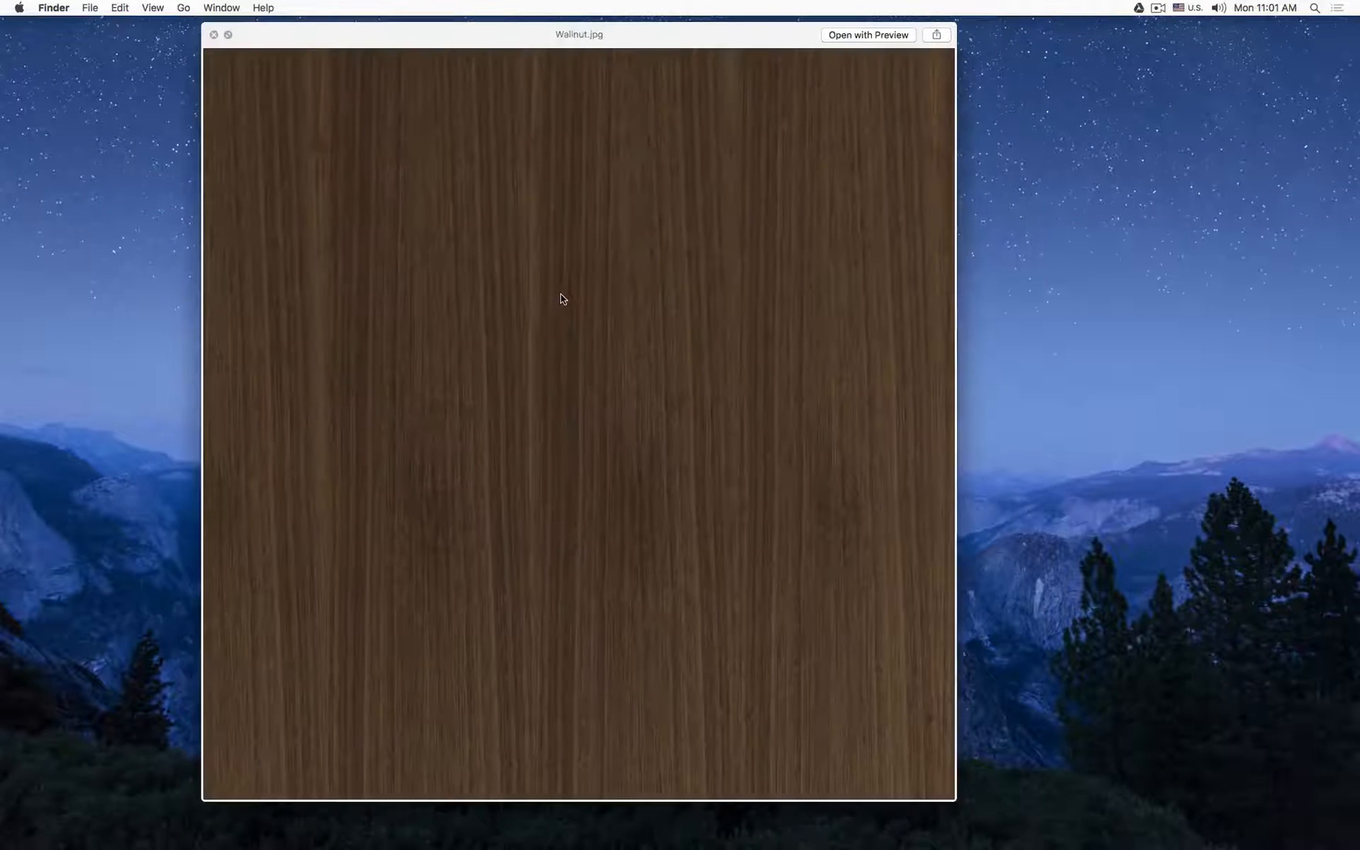
key("Left")
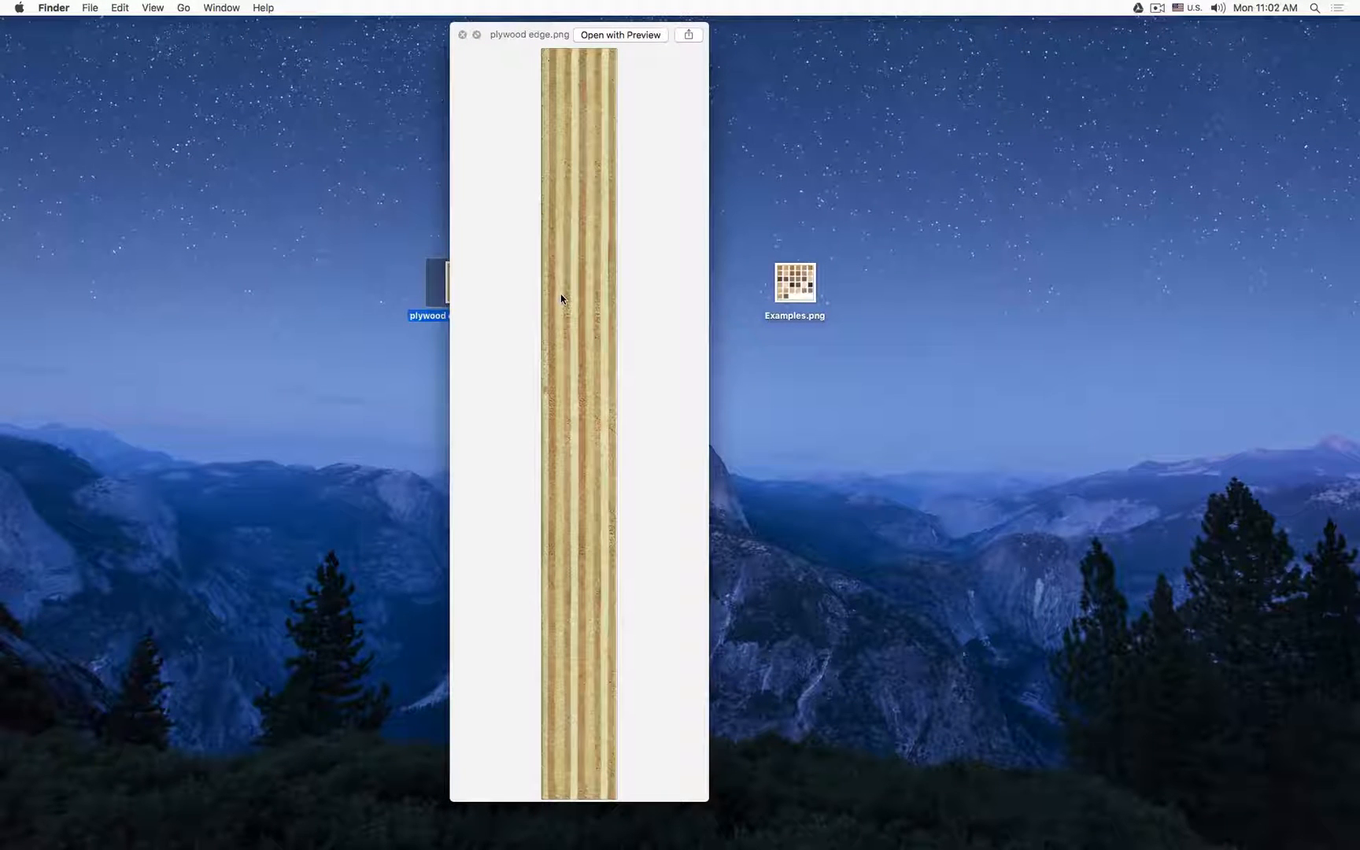
key("space")
Preview the bent-plywood-chair-zebra3.jpg reference photo
left_click(623, 364)
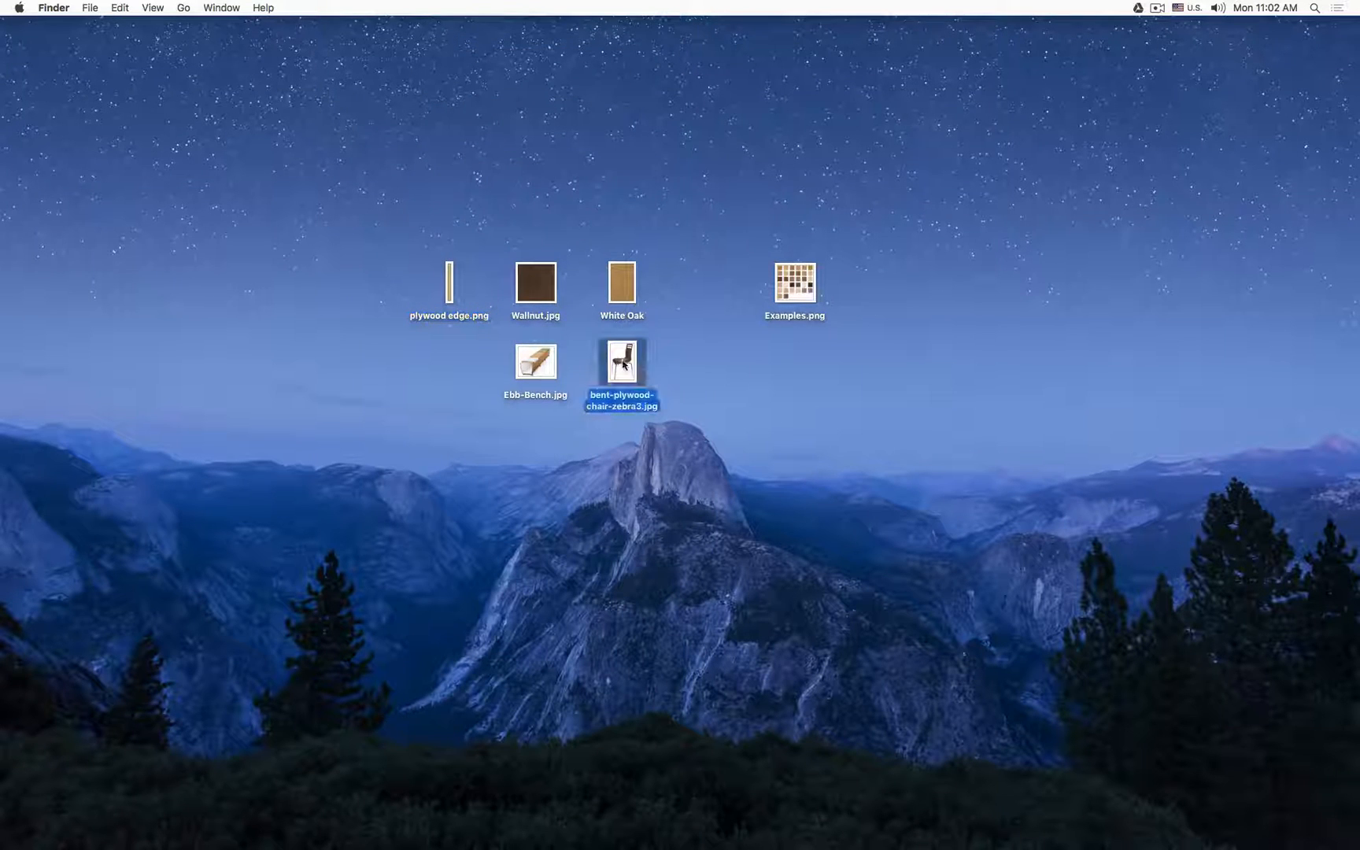
key("space")
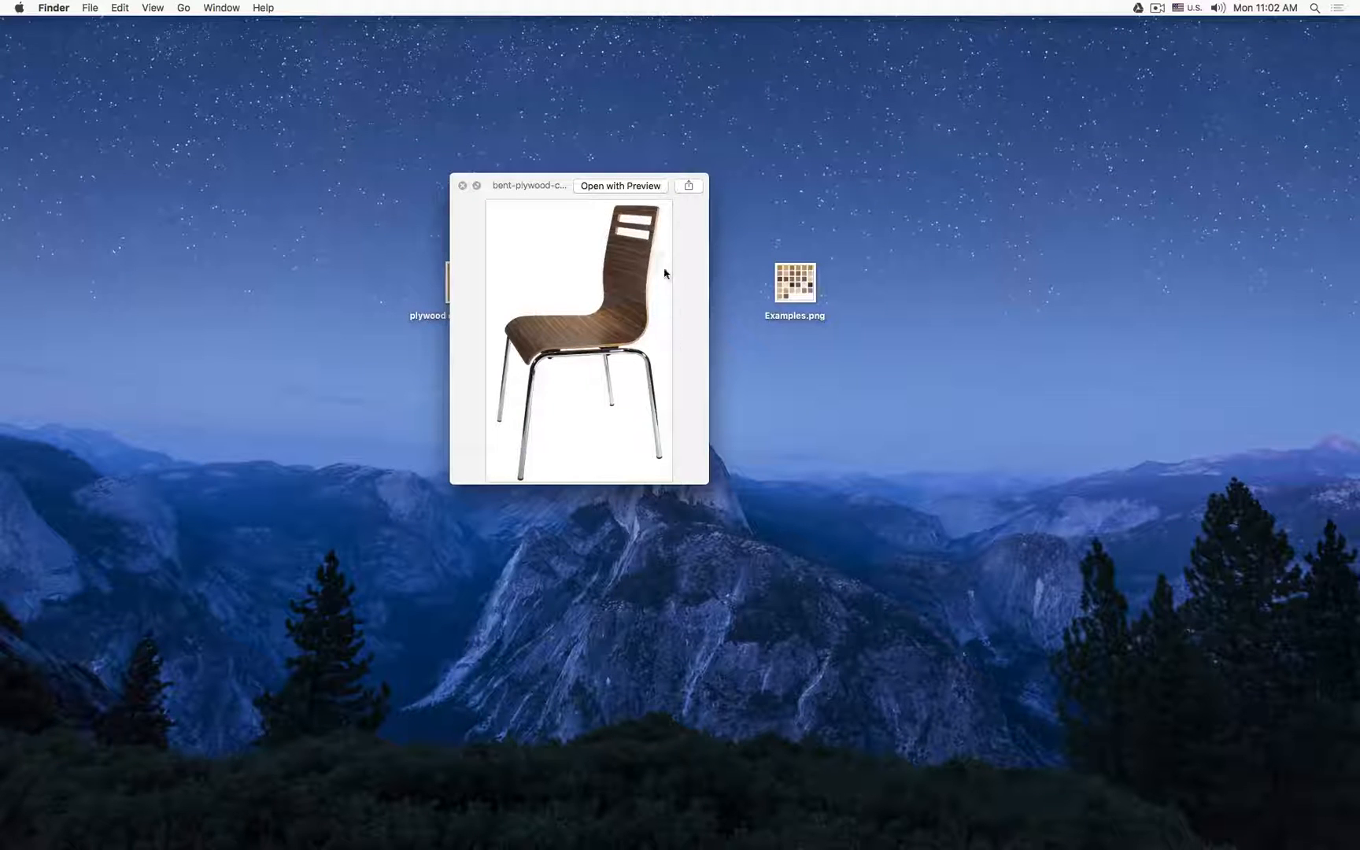
key("space")
key("space")
key("space")
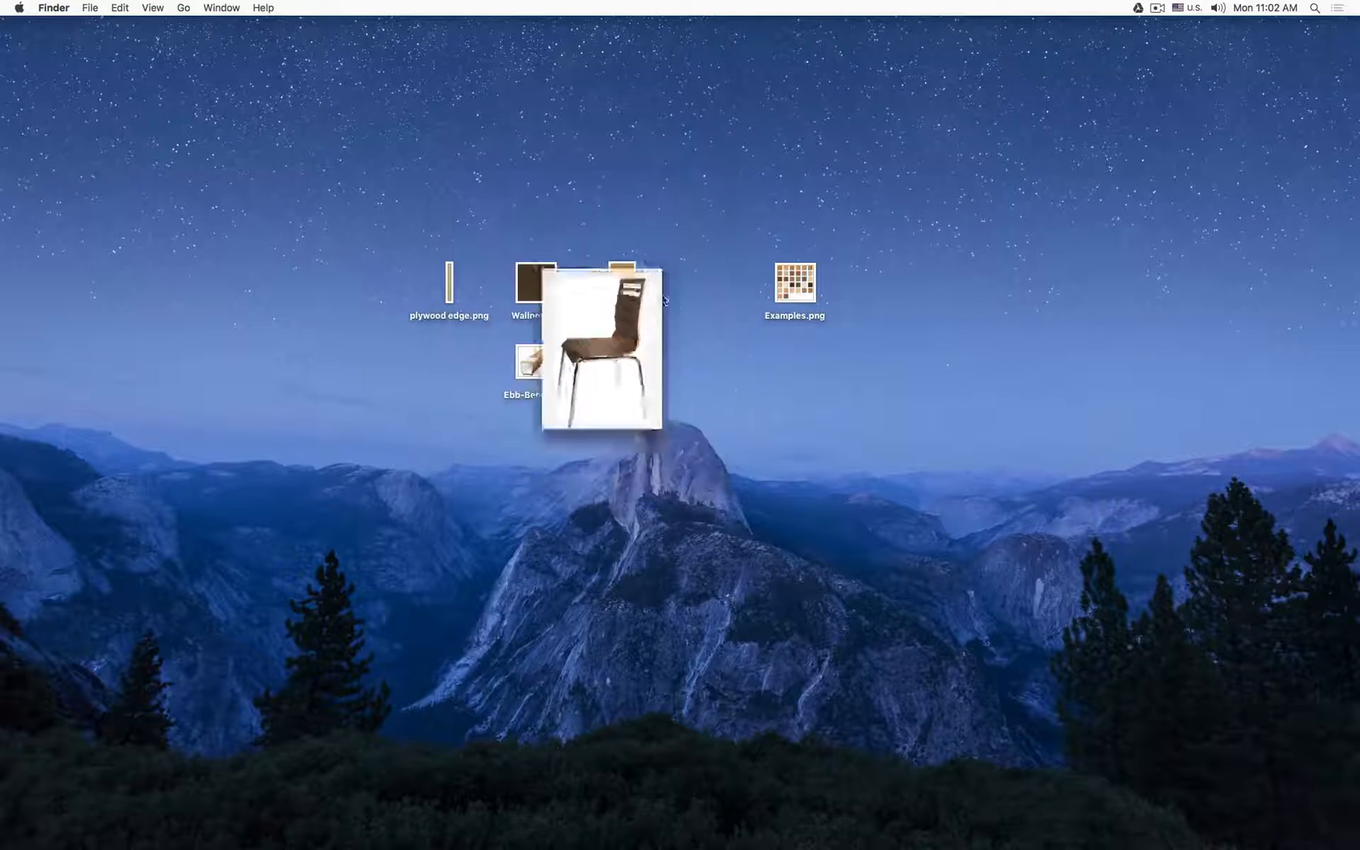
Switch to Blender, select the chair's sculpted backrest, and examine its mesh in Edit Mode and its profile from the right side
left_click(376, 821)
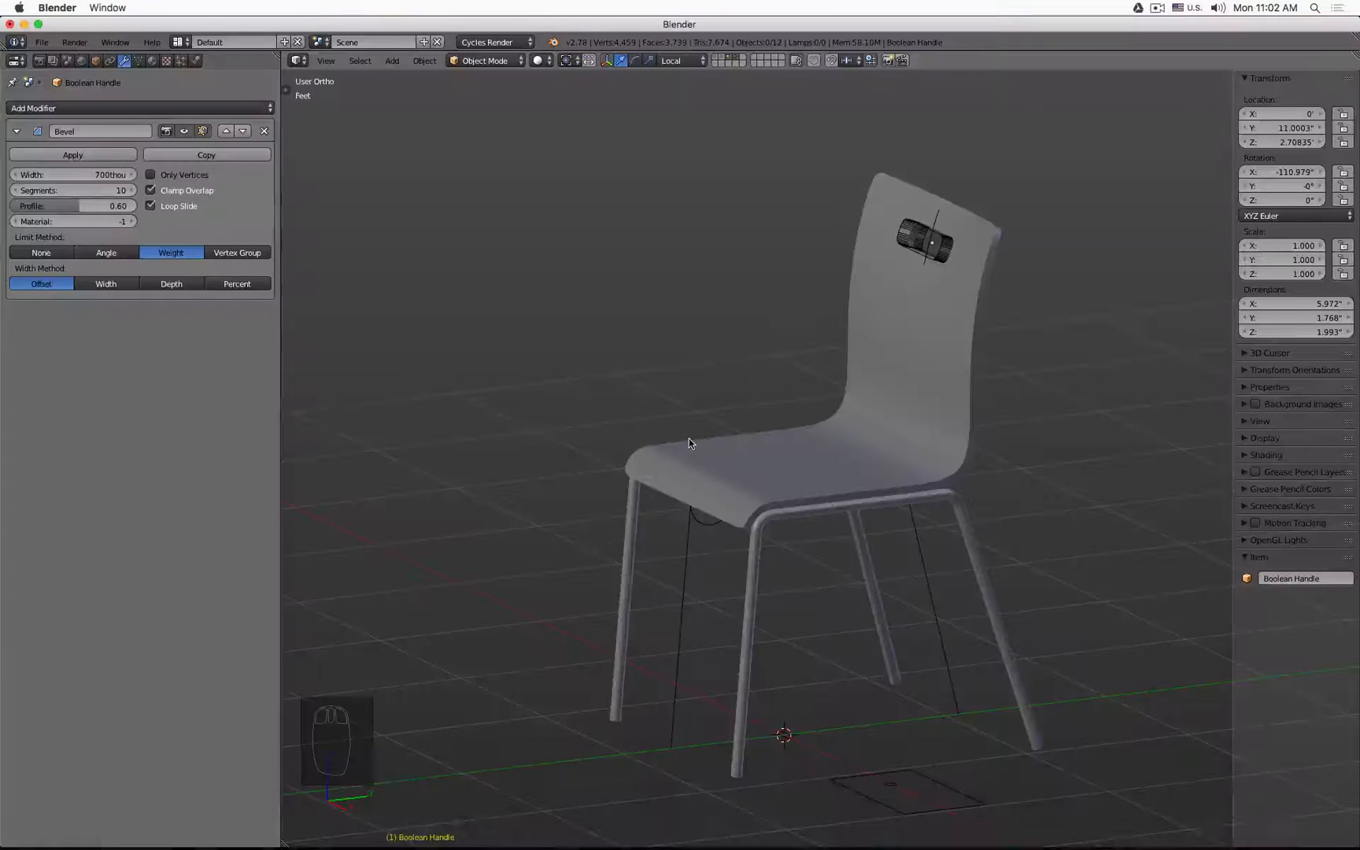
key("KP_1")
key("KP_3")
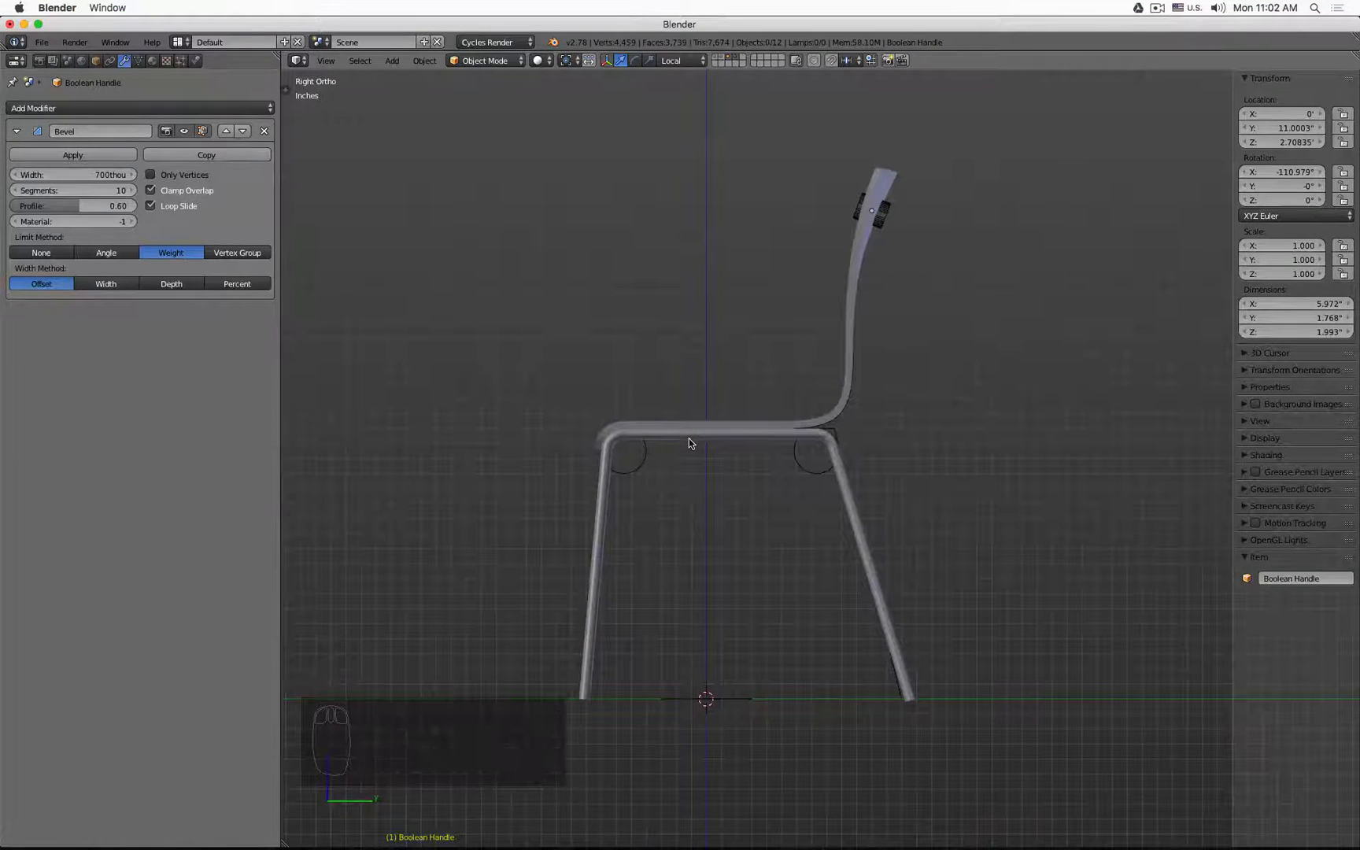
right_click(719, 419)
key("Tab")
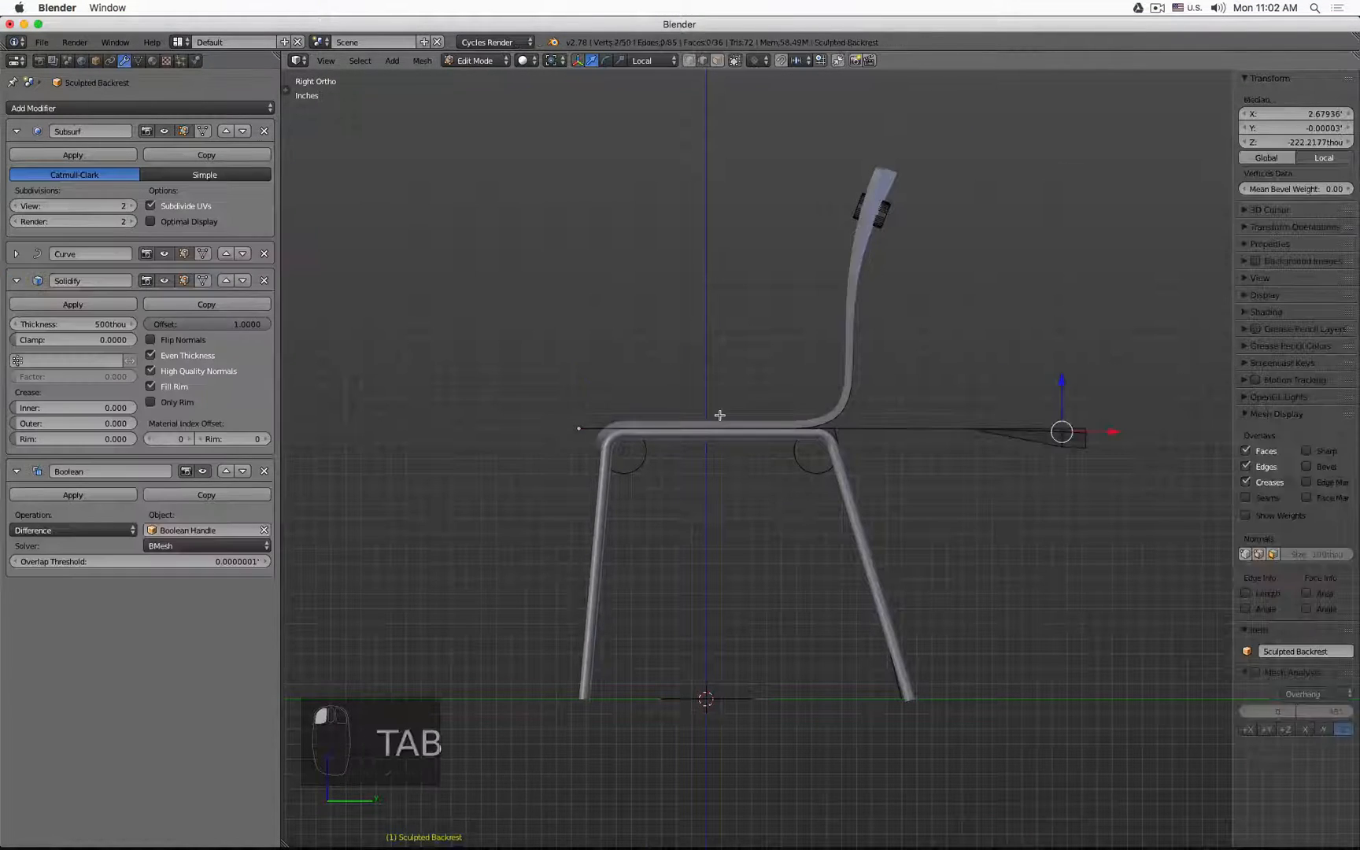
middle_click_drag(698, 358, 679, 386)
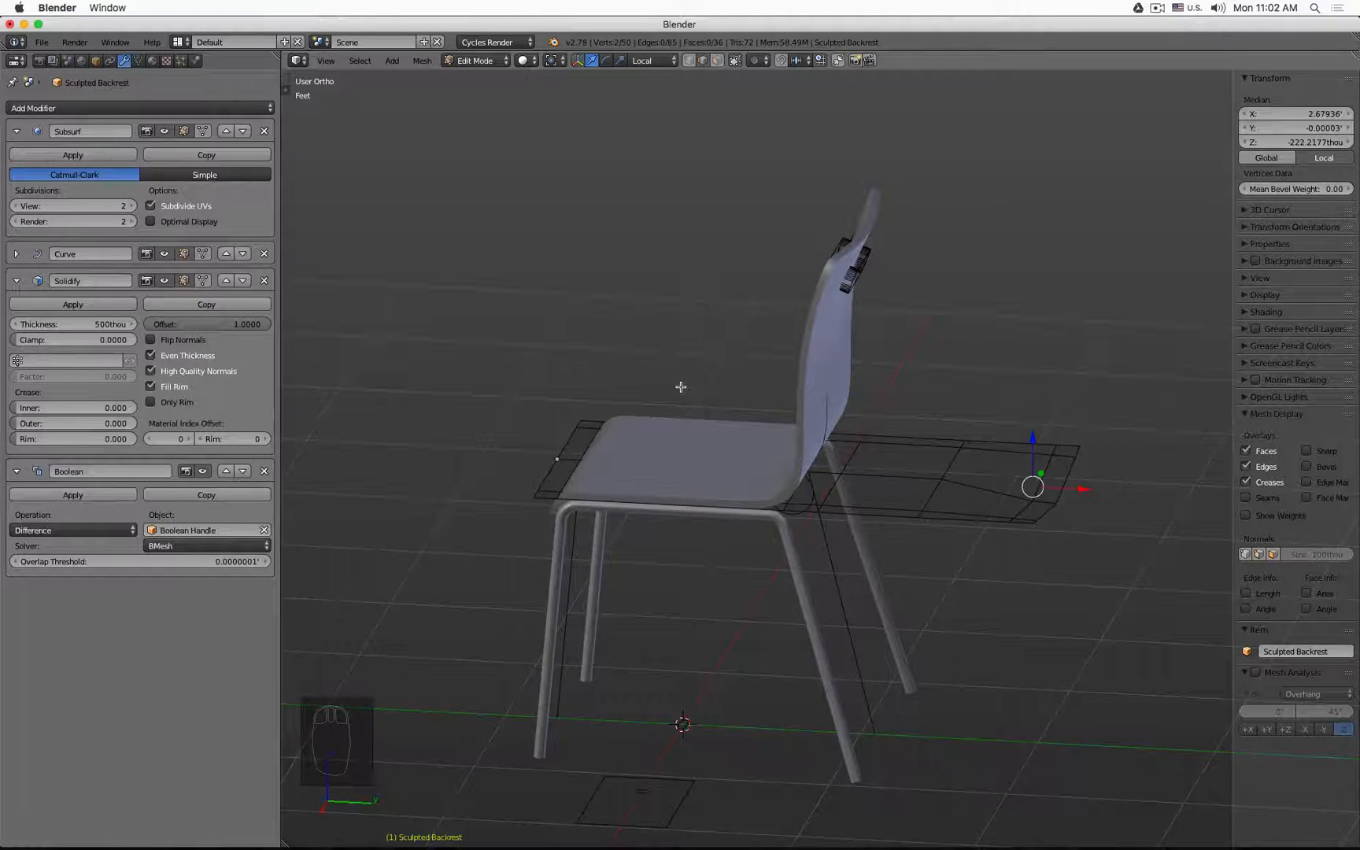
key("Tab")
key("KP_3")
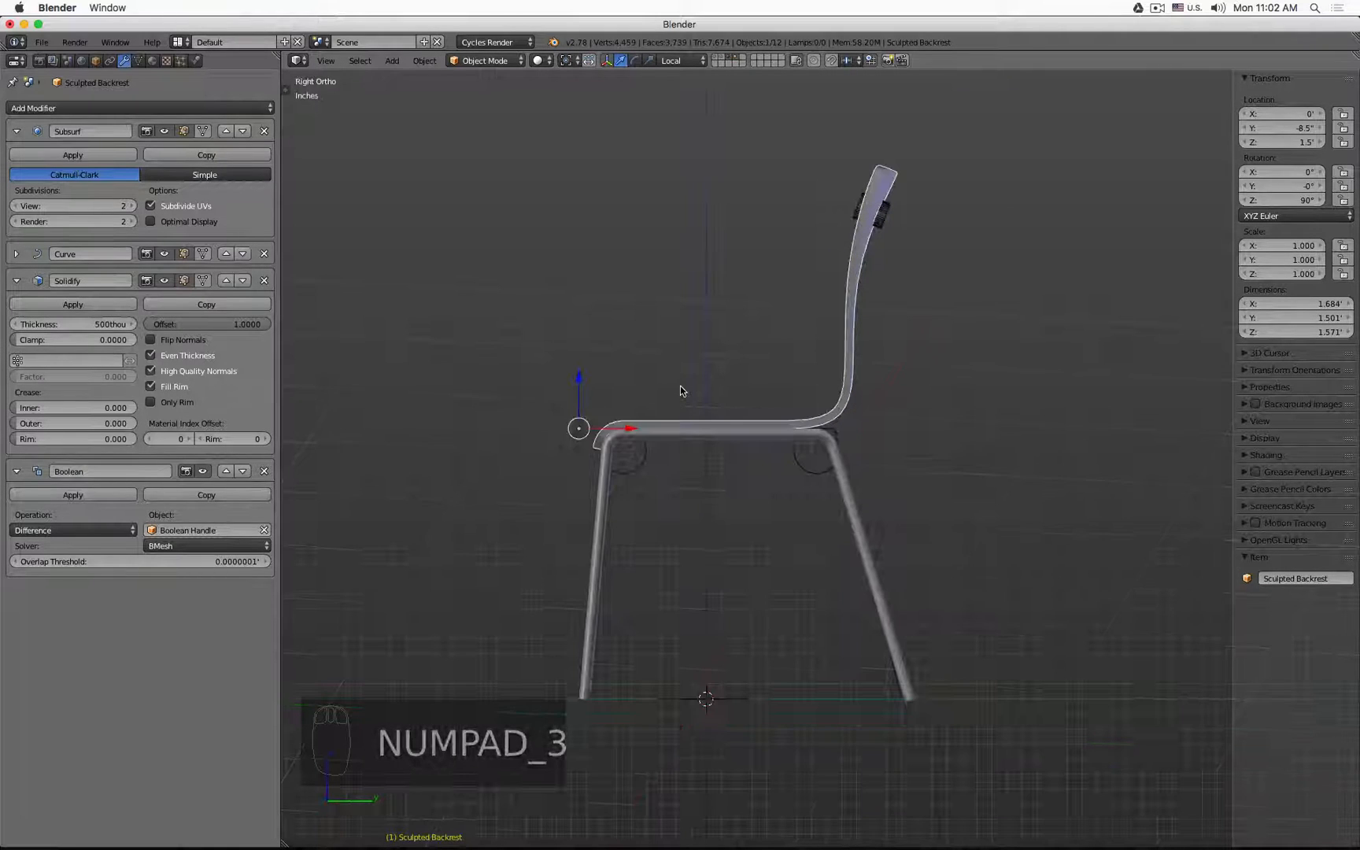
key("z")
key("z")
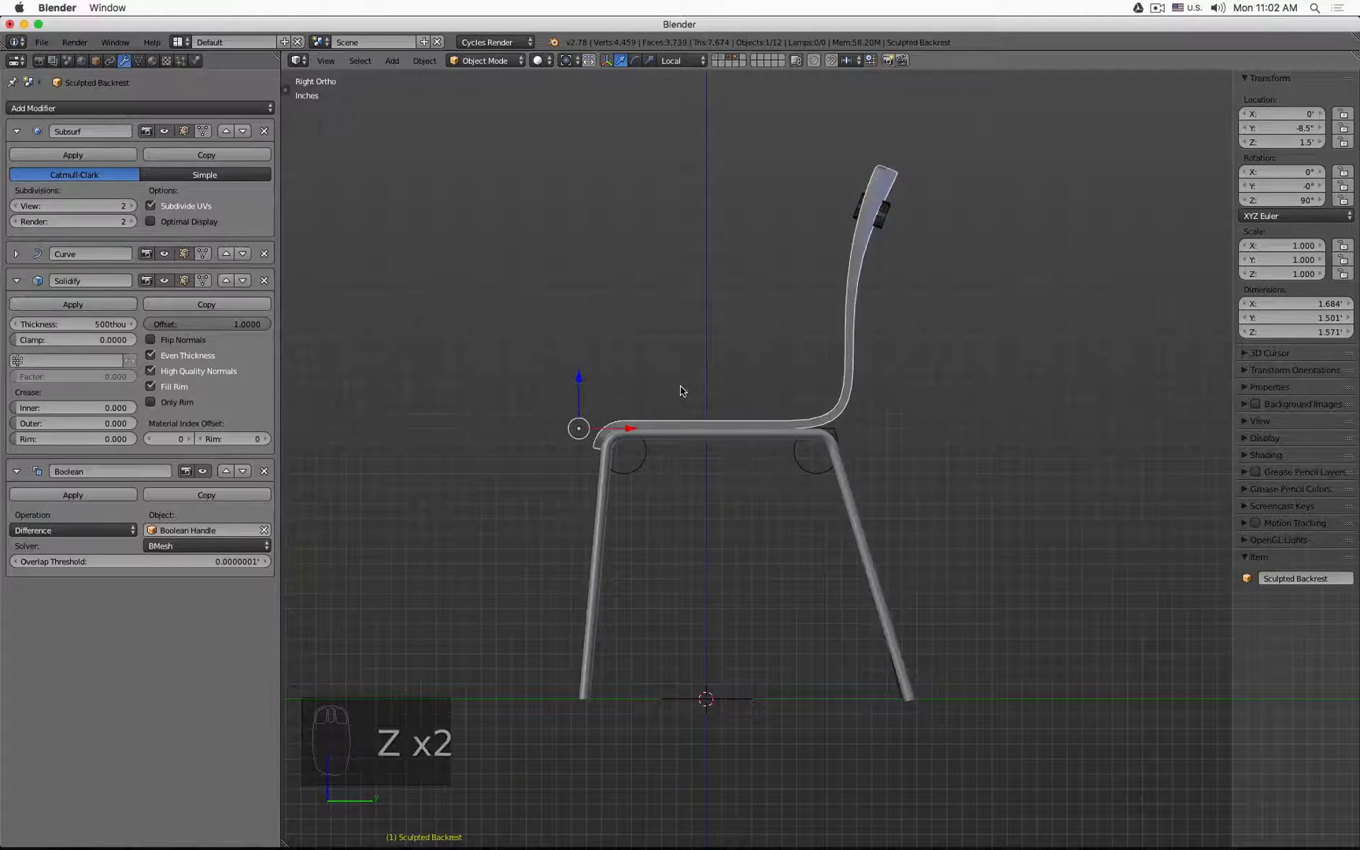
middle_click_drag(681, 389, 706, 371)
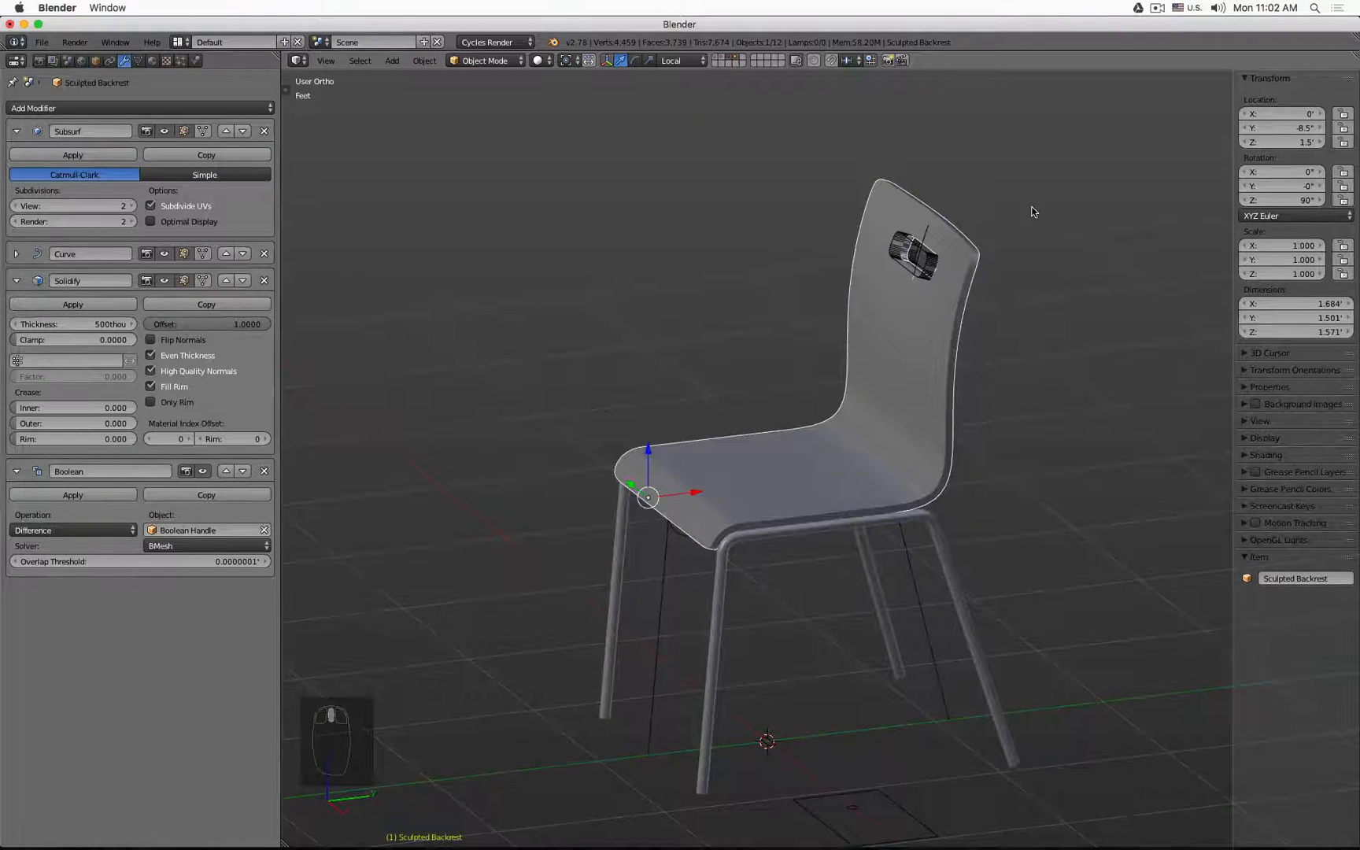
Split off an area below the 3D view, make it a Node Editor, and shrink it to a short strip
left_click_drag(1326, 61, 1287, 443)
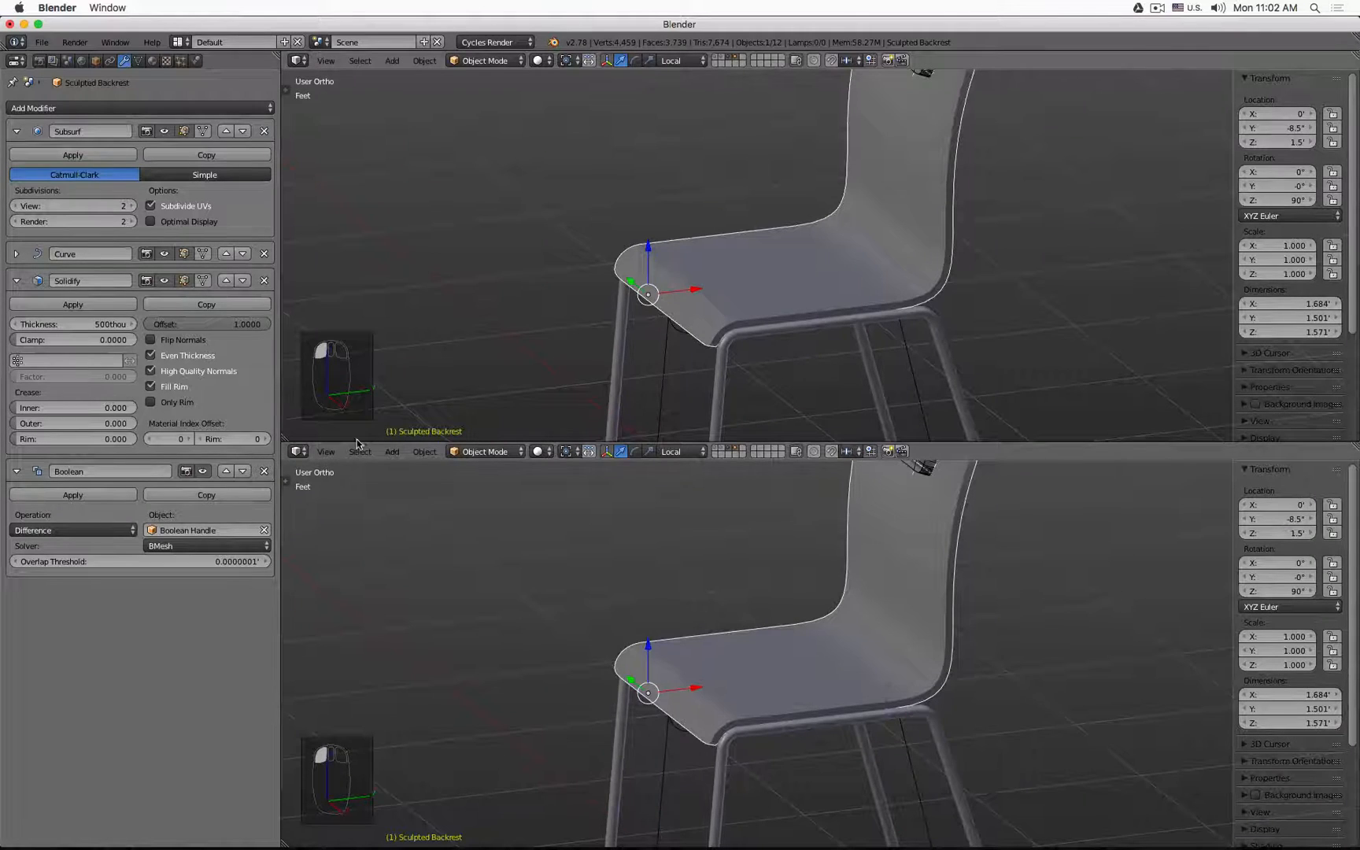
left_click(298, 451)
left_click(329, 279)
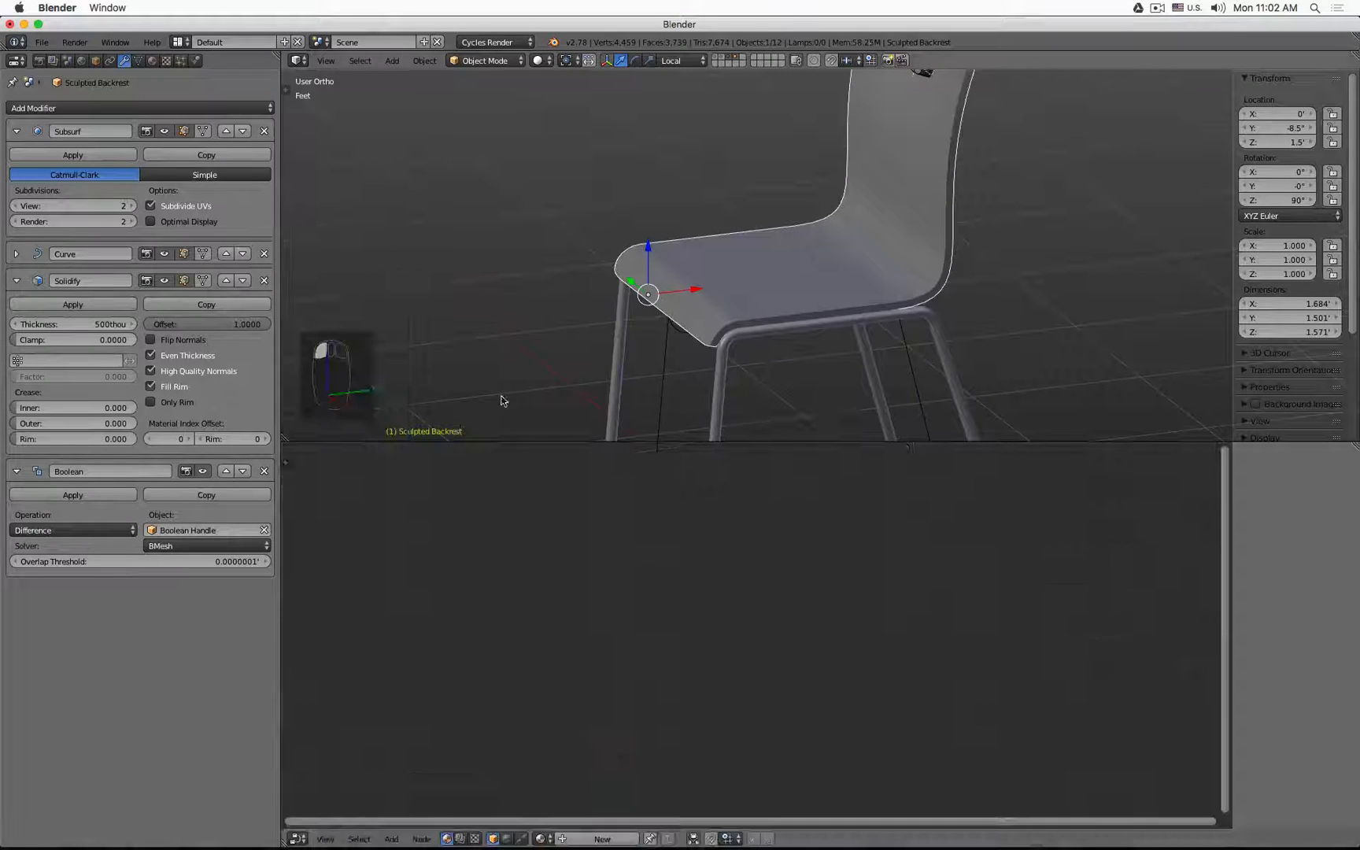
left_click_drag(817, 442, 822, 688)
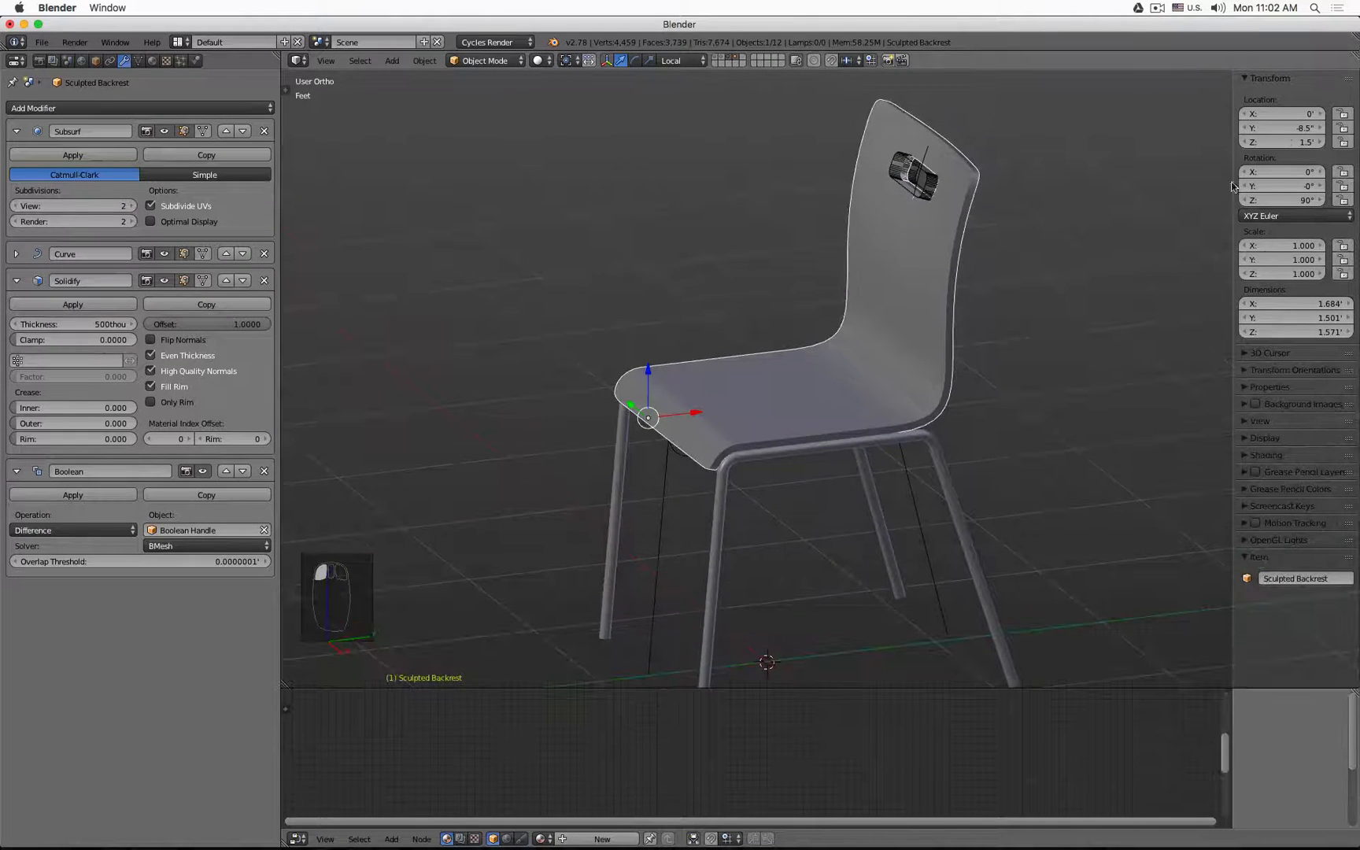
Split the 3D view side by side and turn the new area into a UV/Image Editor
left_click_drag(1352, 54, 942, 61)
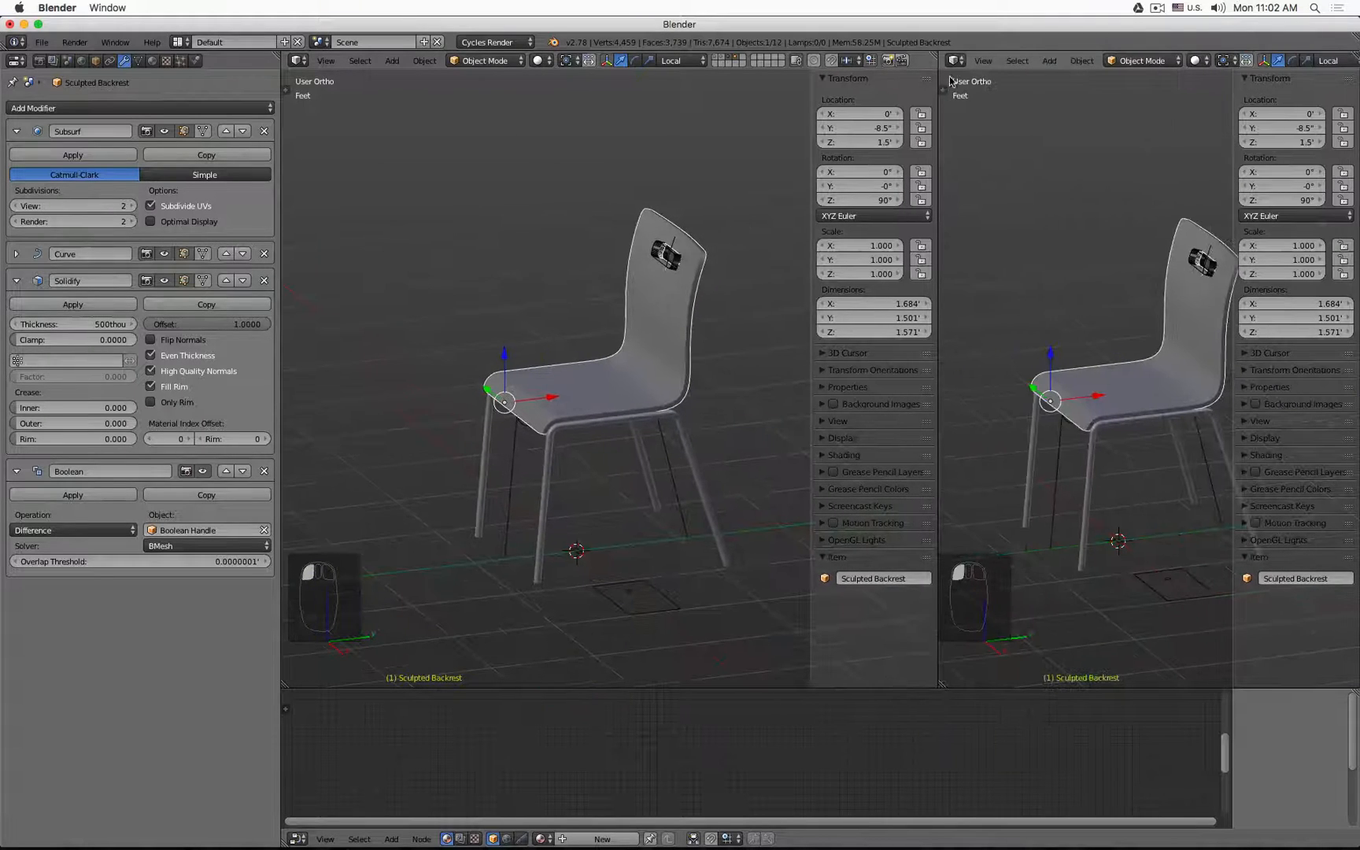
left_click(956, 60)
left_click(1015, 171)
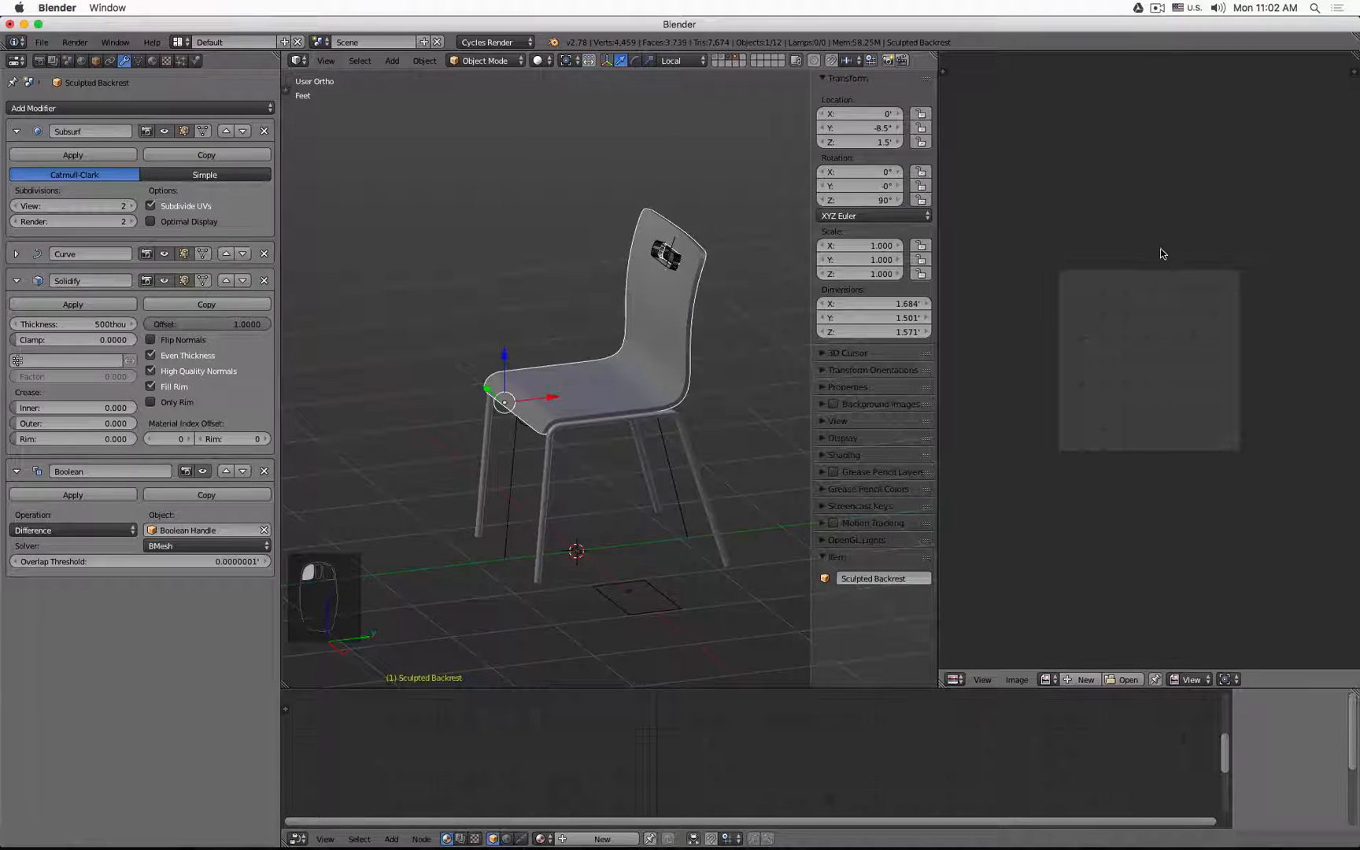
Hide the 3D view's properties sidebar and display the chair in wireframe
key("t")
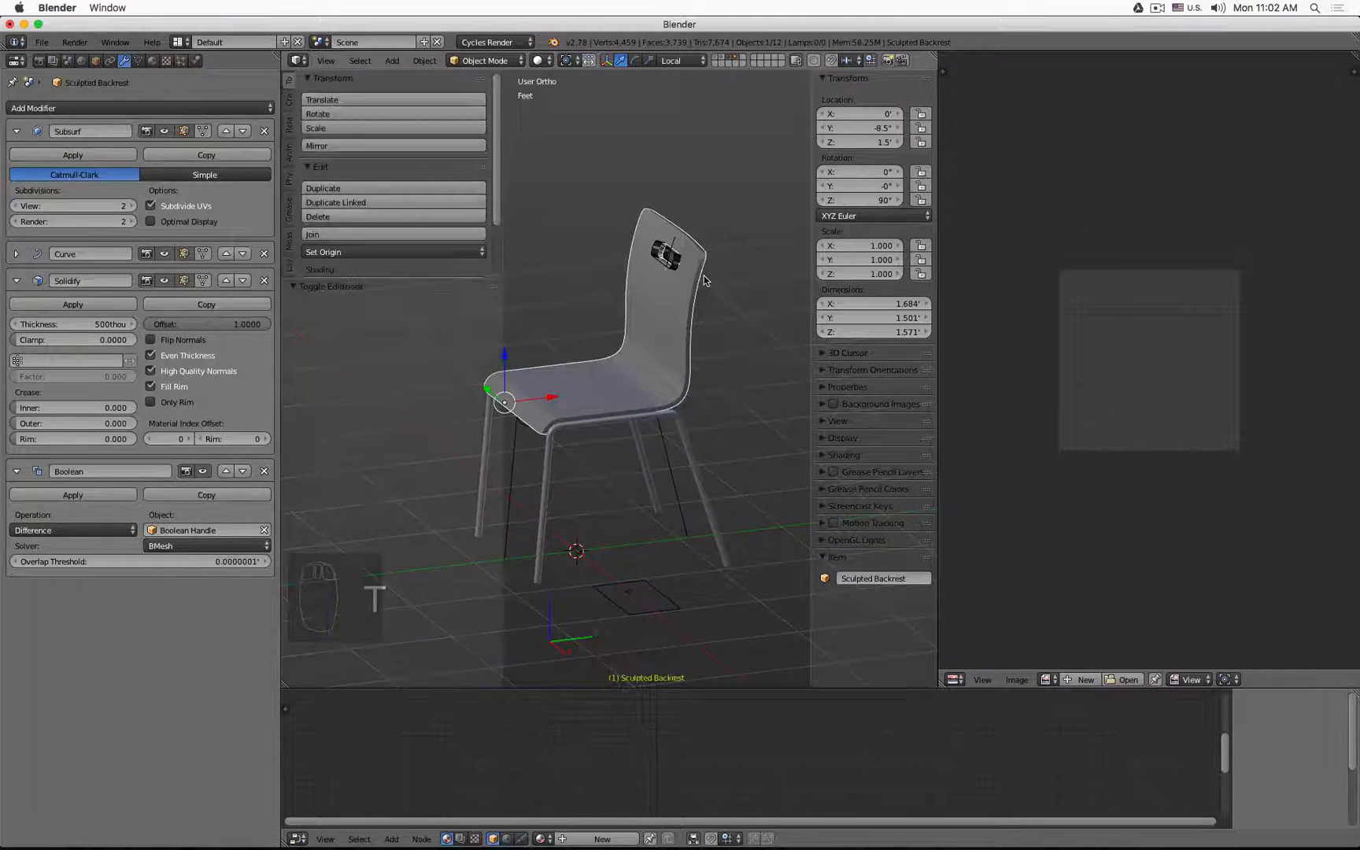
key("t")
key("n")
scroll(707, 252, "up", 5)
key("z")
scroll(707, 253, "down", 5)
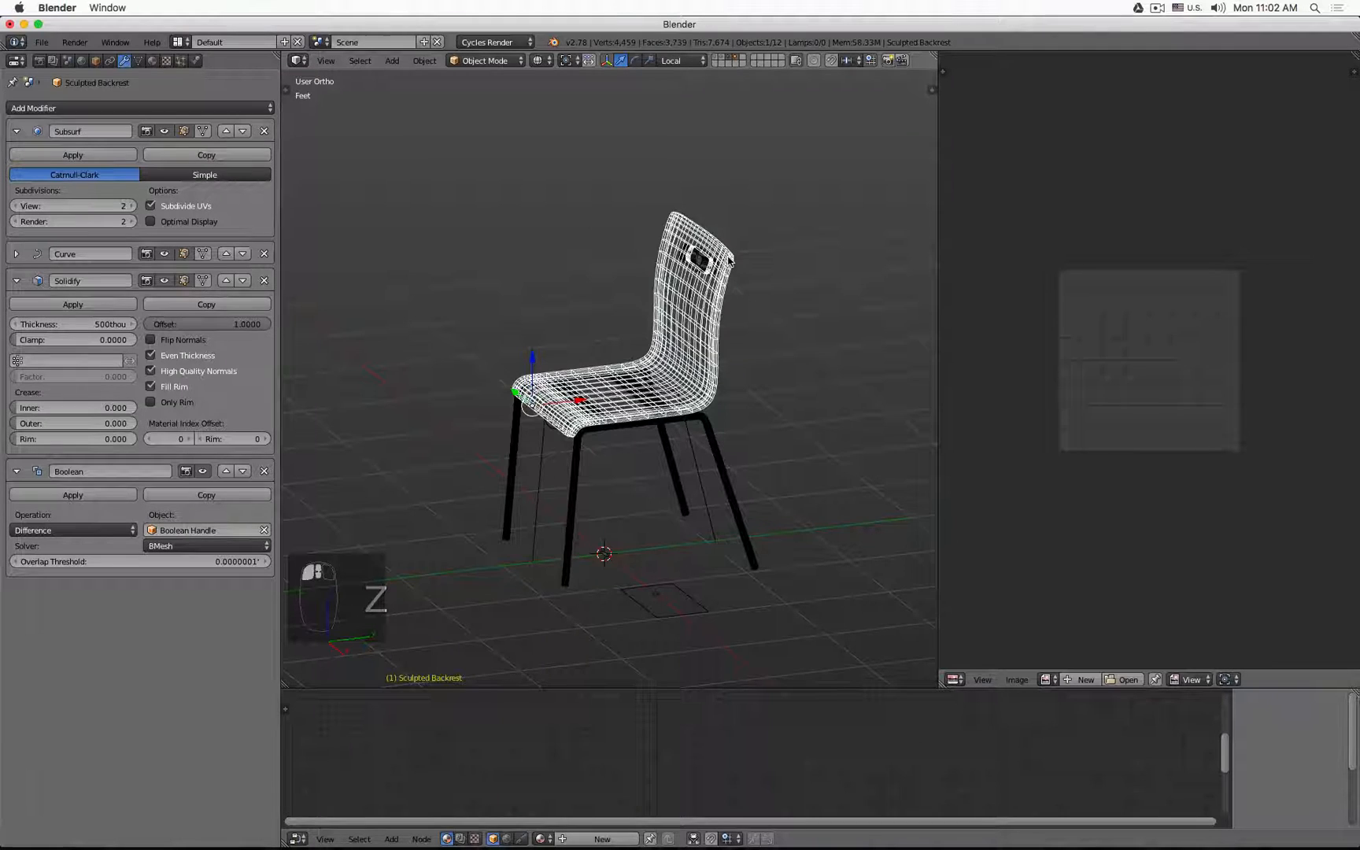
Rename the selected backrest object as "Sculpted Backrest Modeling" and return to its modifier settings
left_click(95, 61)
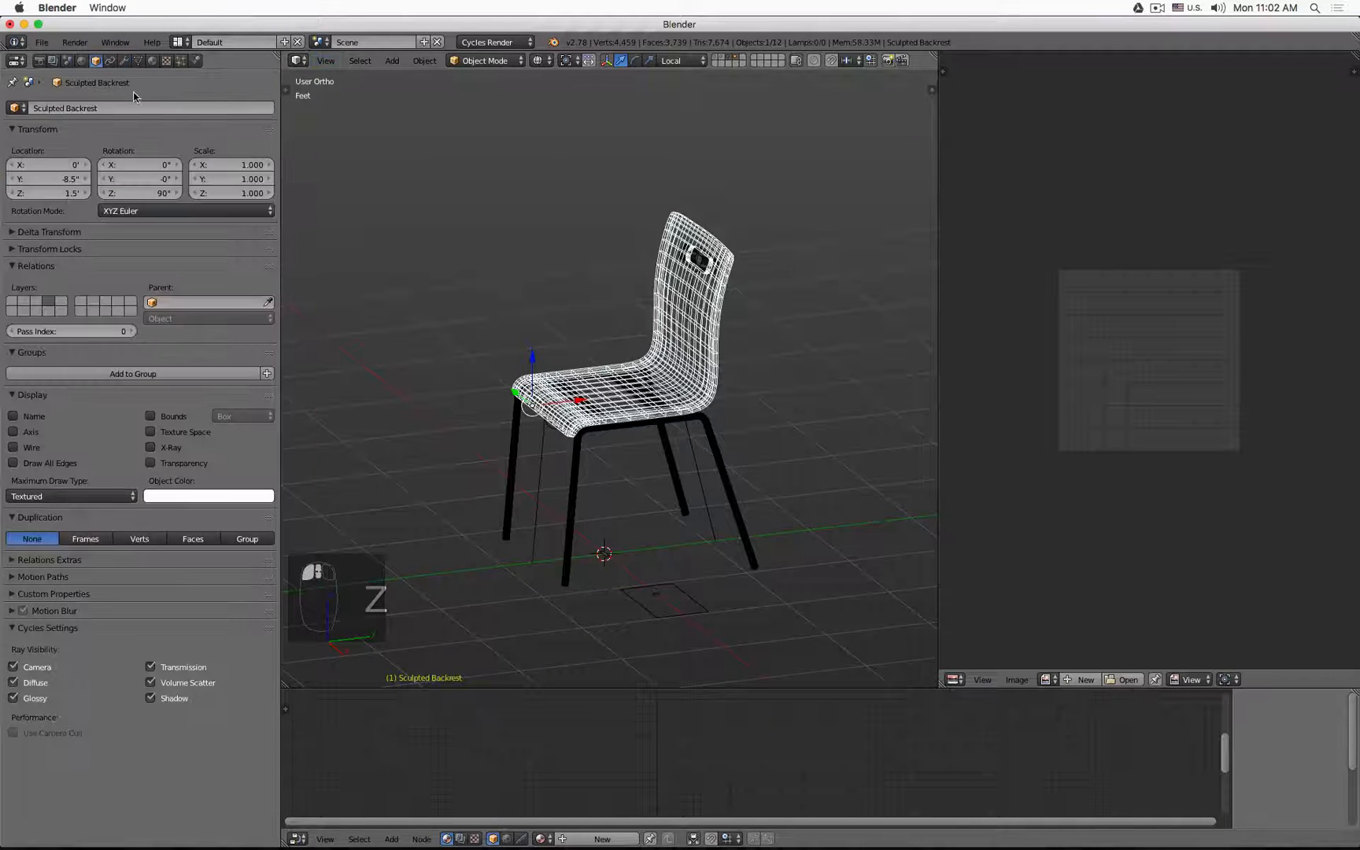
left_click(133, 108)
left_click(134, 106)
key("Return")
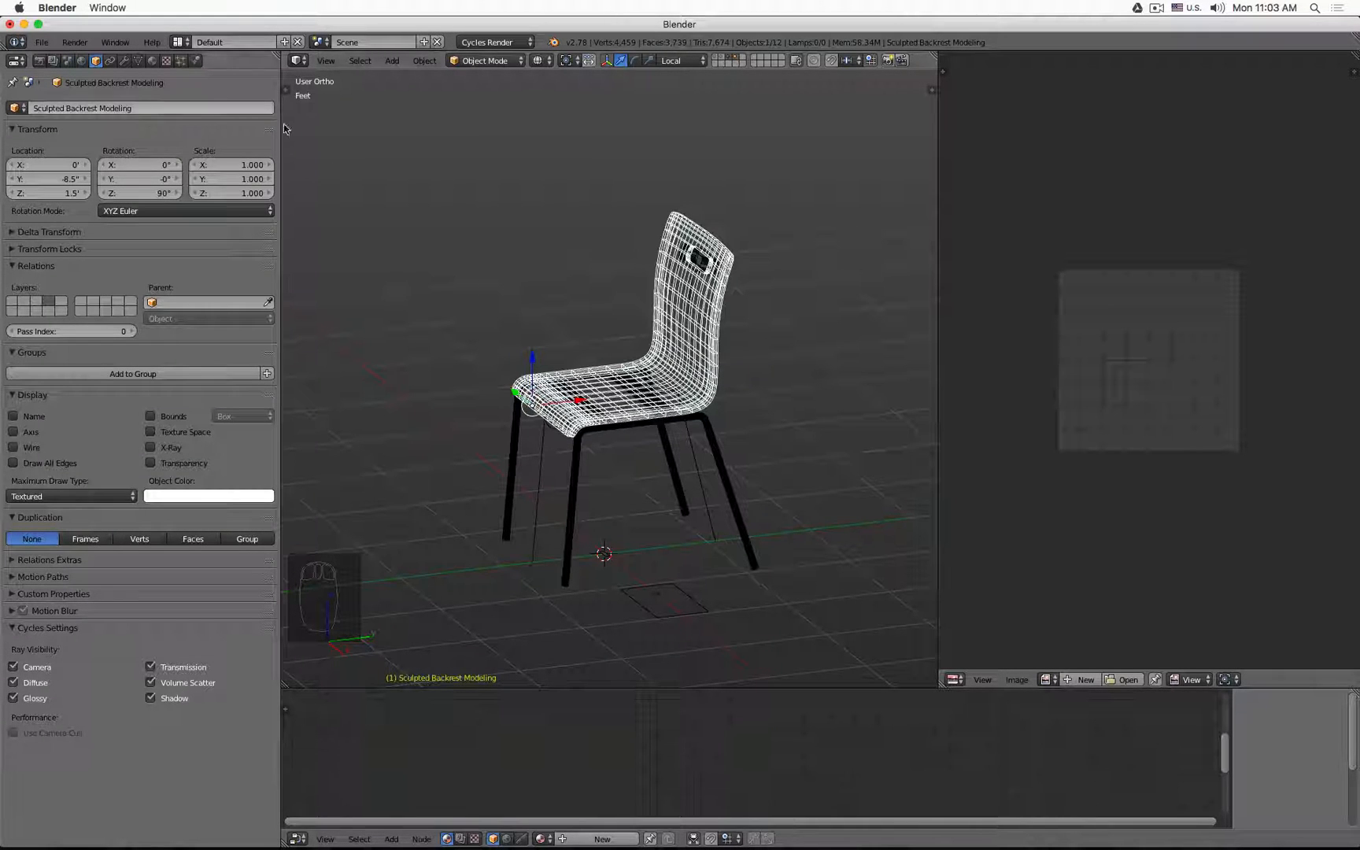
left_click(125, 62)
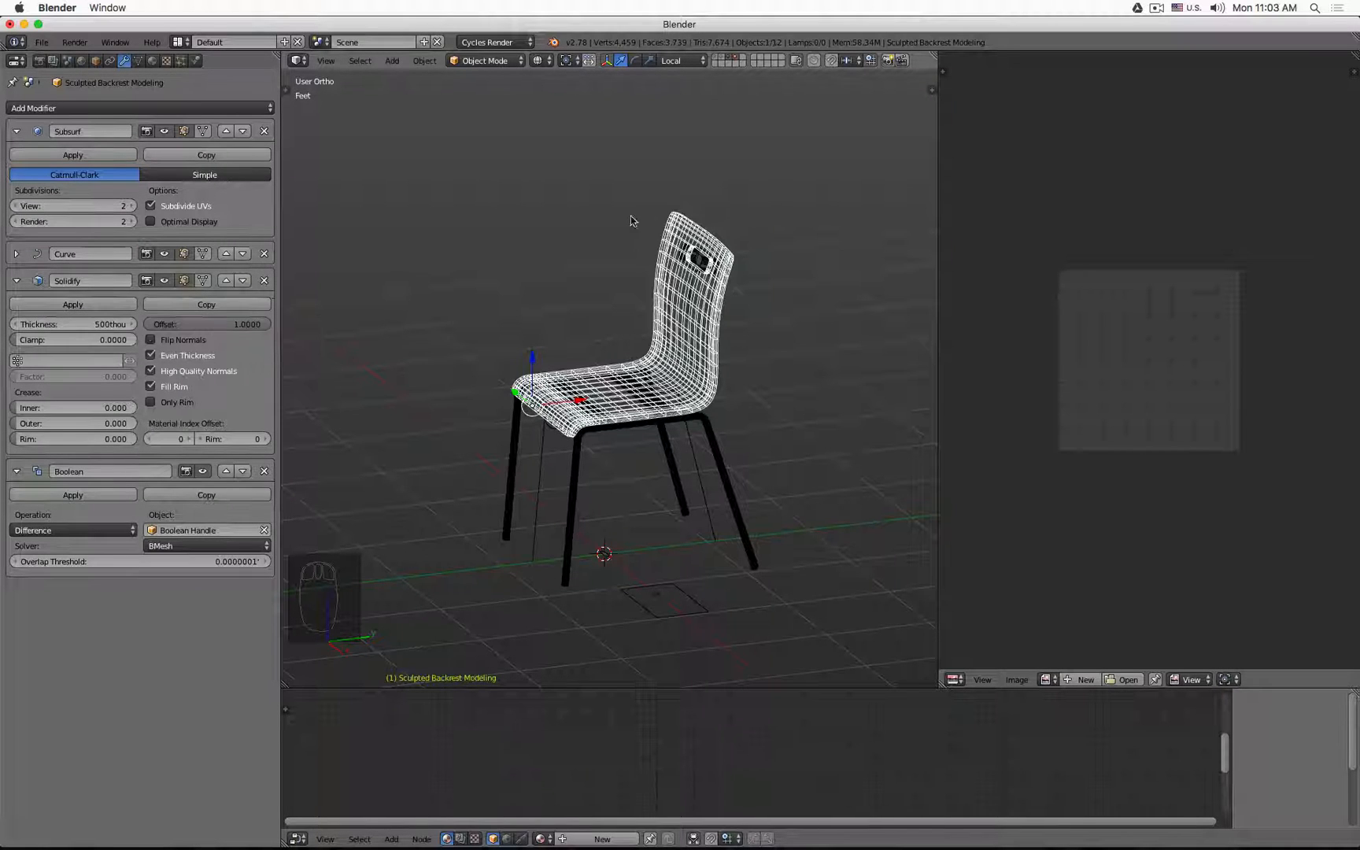
Duplicate the backrest in place, move the copy to layer 6, and show only that layer
key("shift+d")
right_click(601, 224)
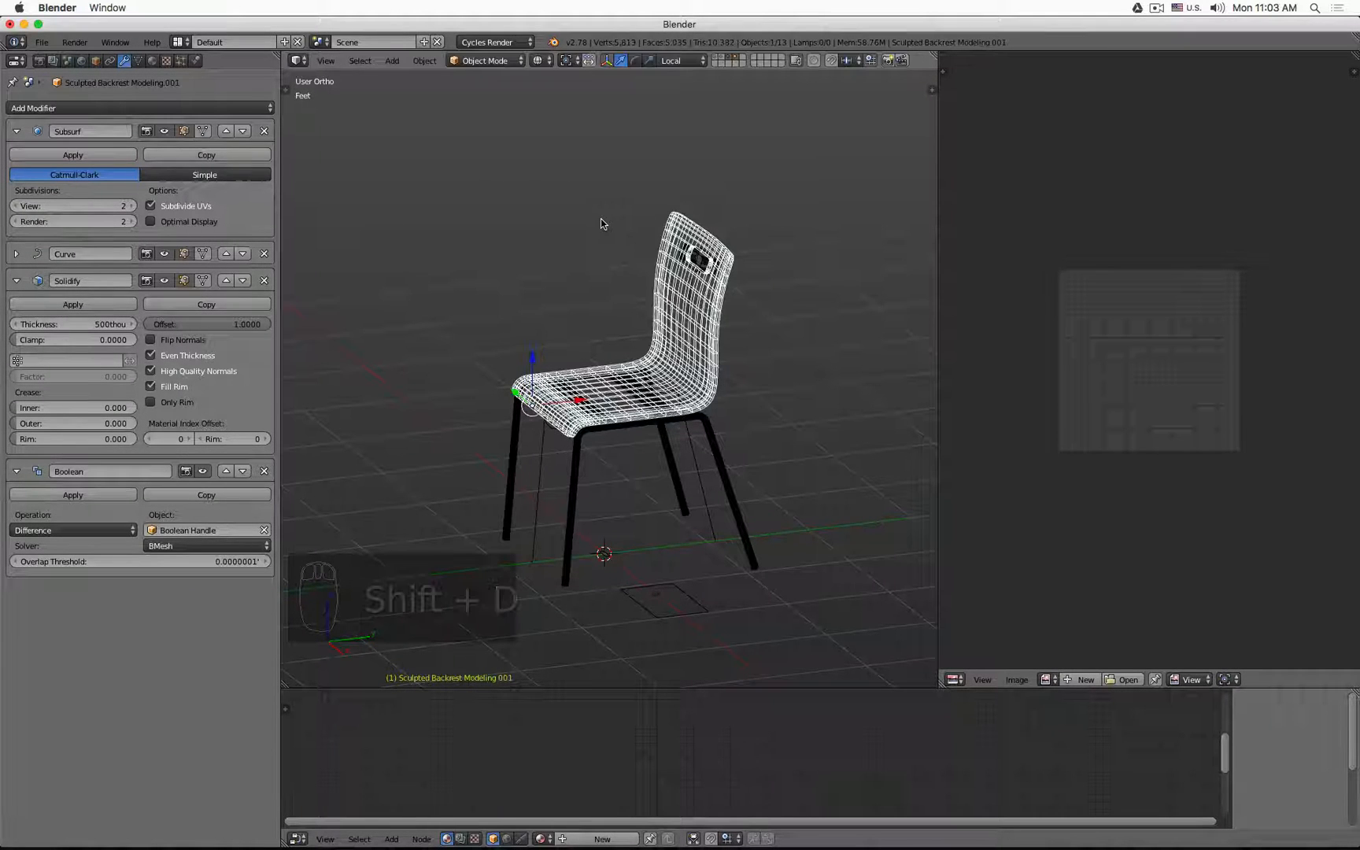
key("m")
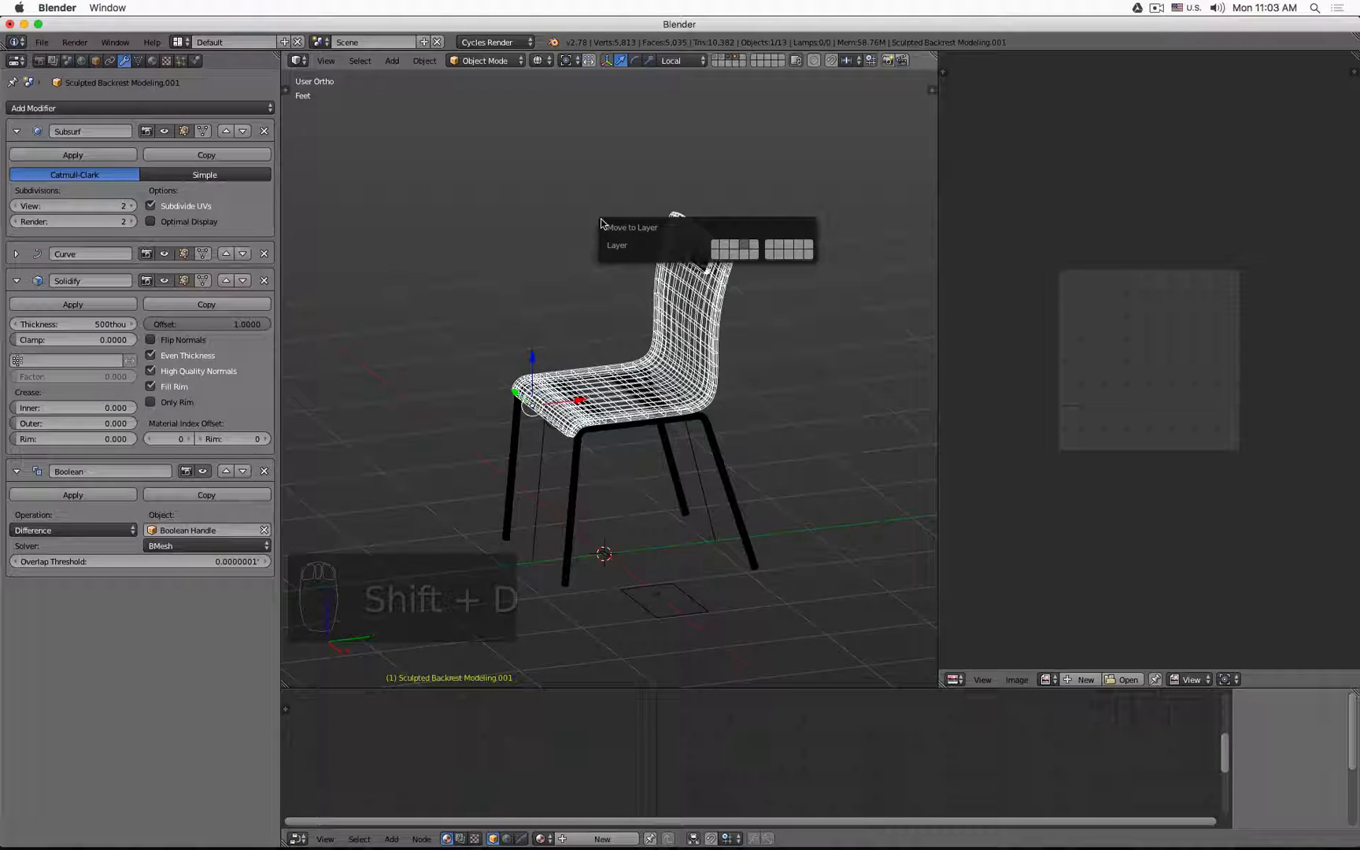
left_click(770, 245)
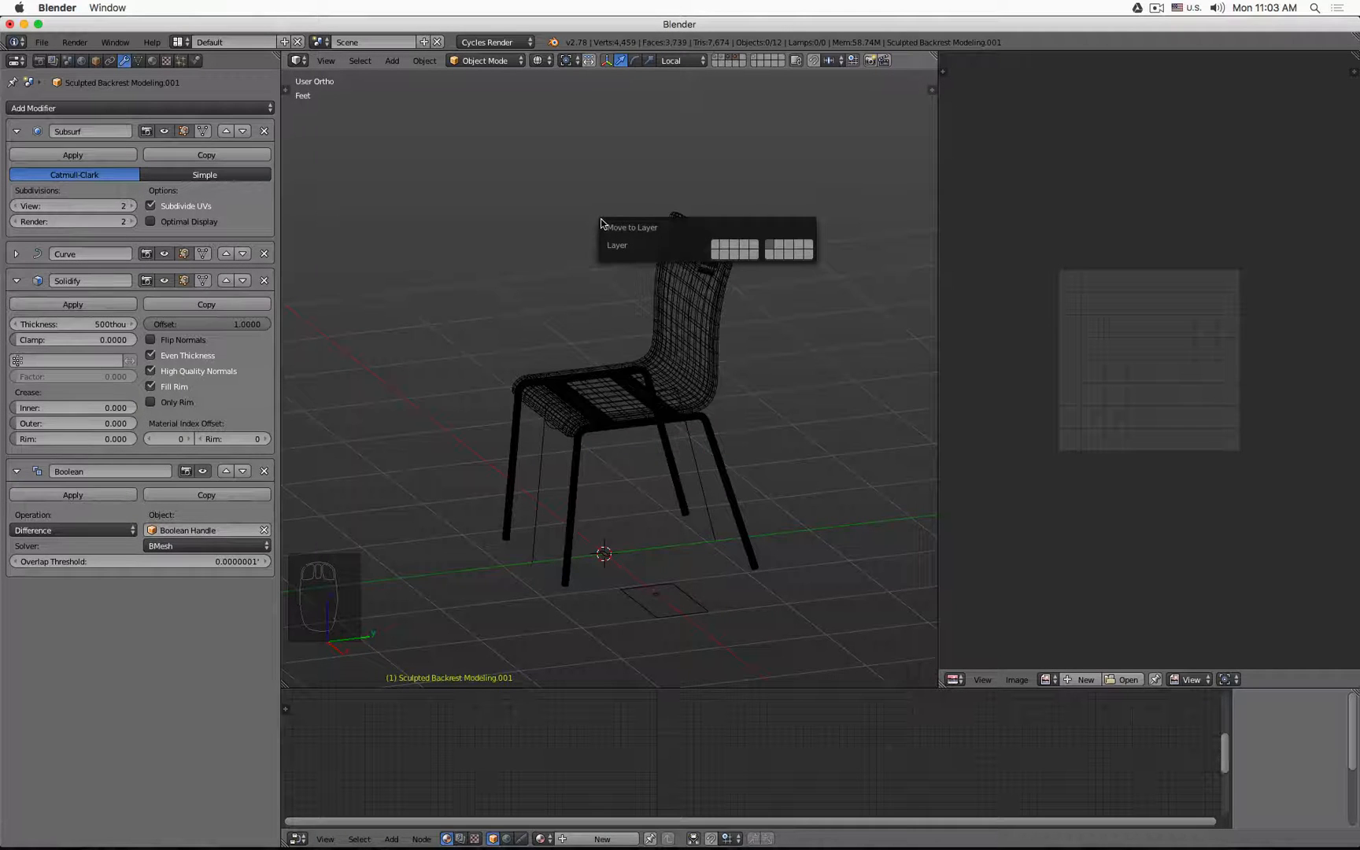
left_click(755, 60)
Rename the duplicated backrest as "Sculpted Backrest Textured"
left_click(96, 61)
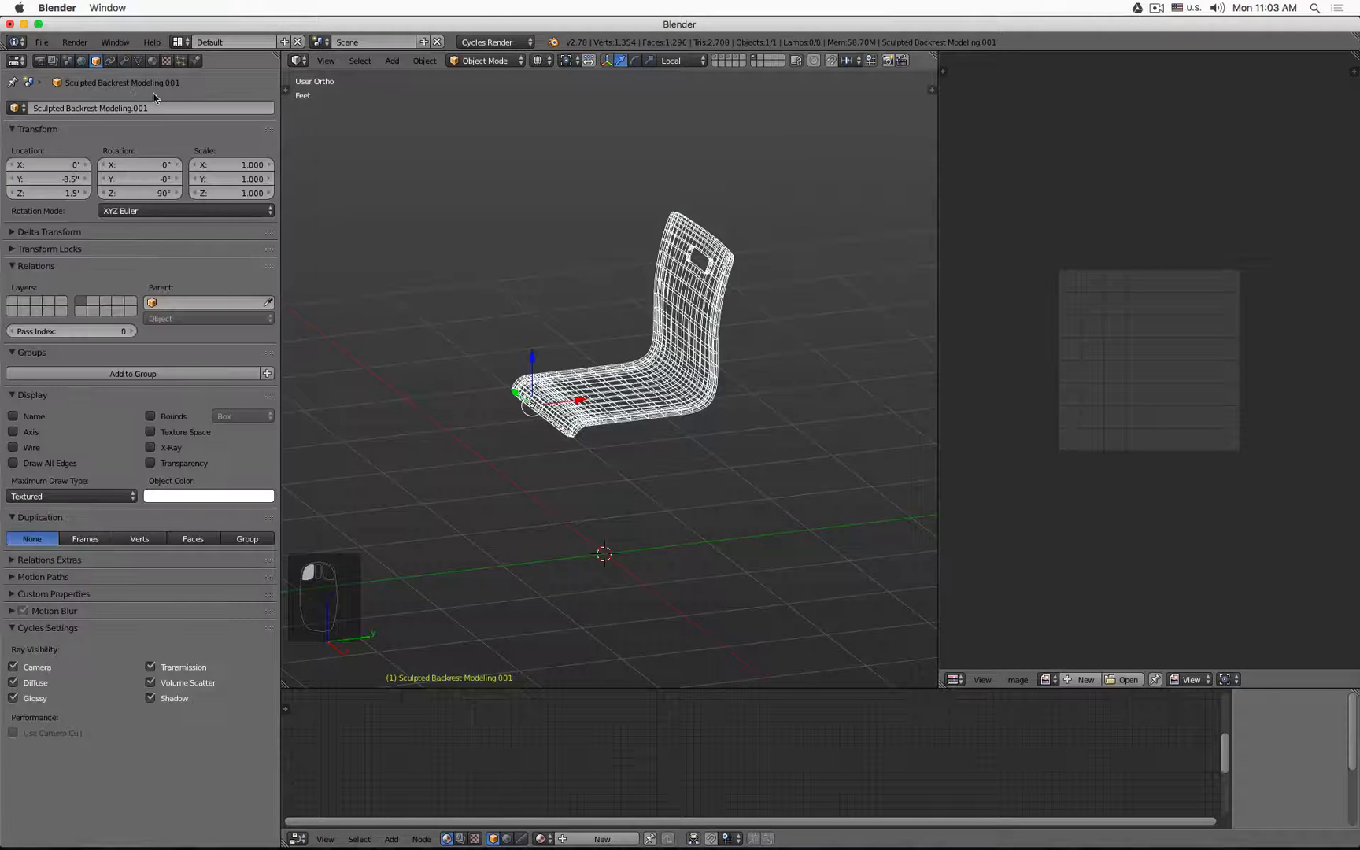
left_click(181, 108)
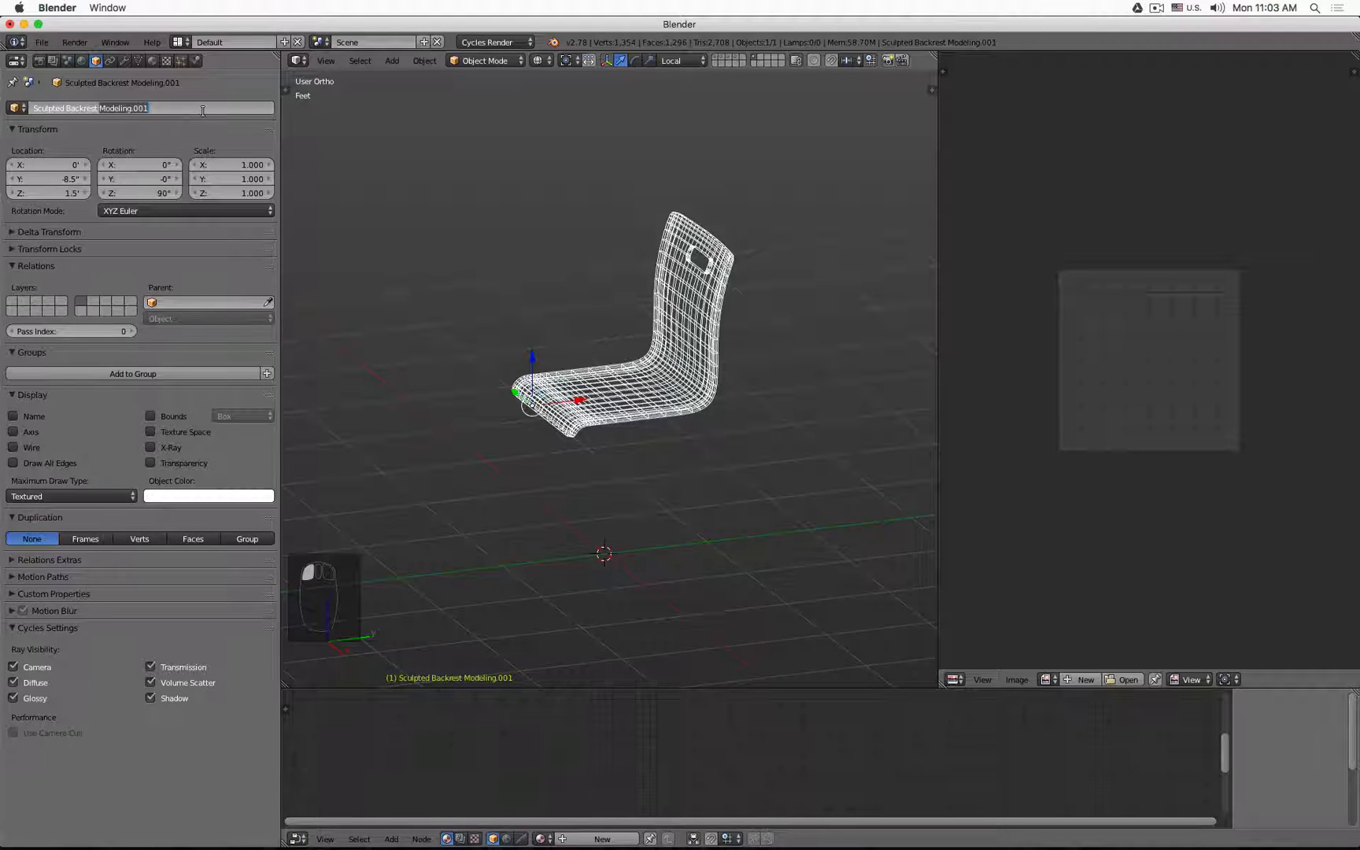
type("Textured")
key("Return")
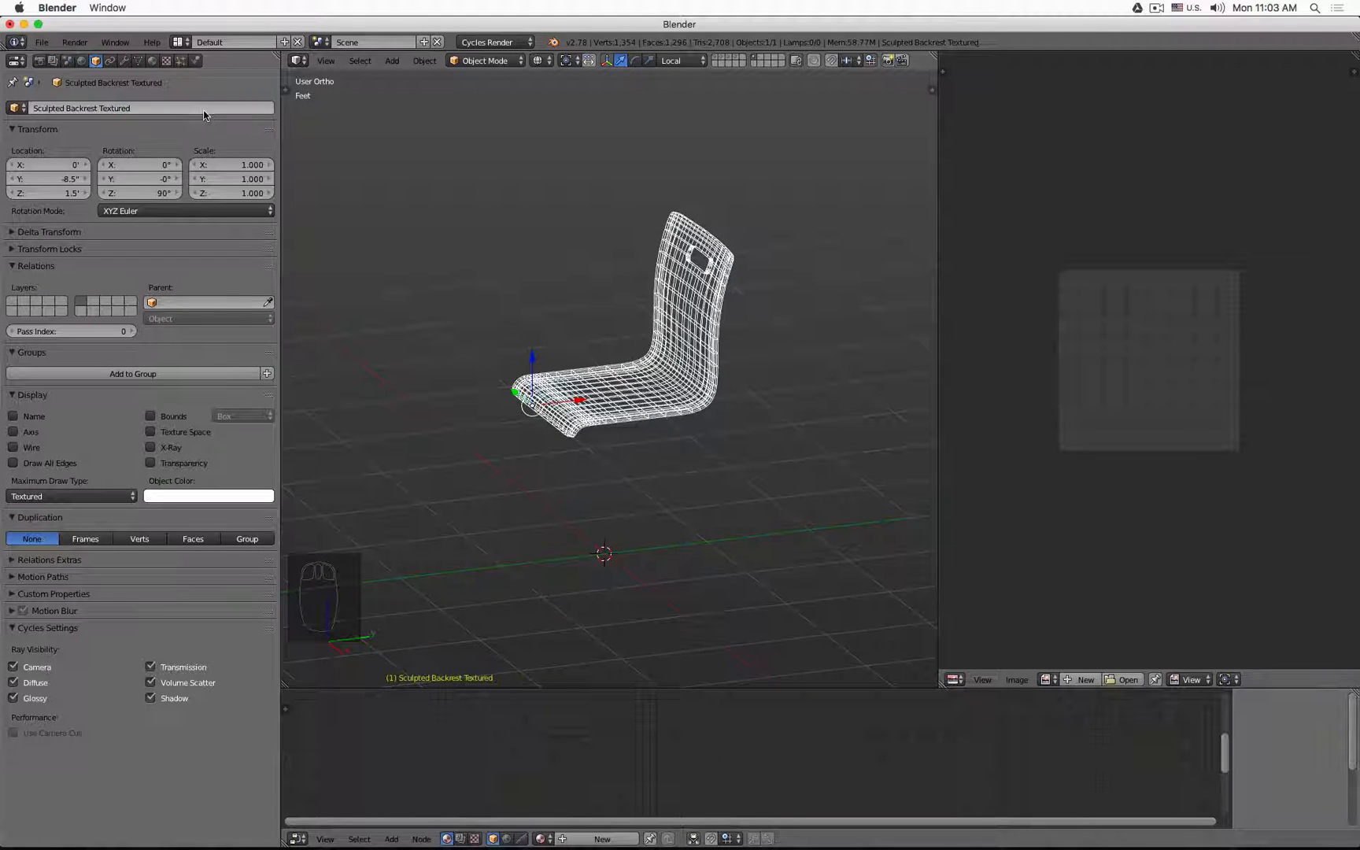
Apply the Solidify modifier on the duplicated backrest and display it in solid shading
left_click(123, 61)
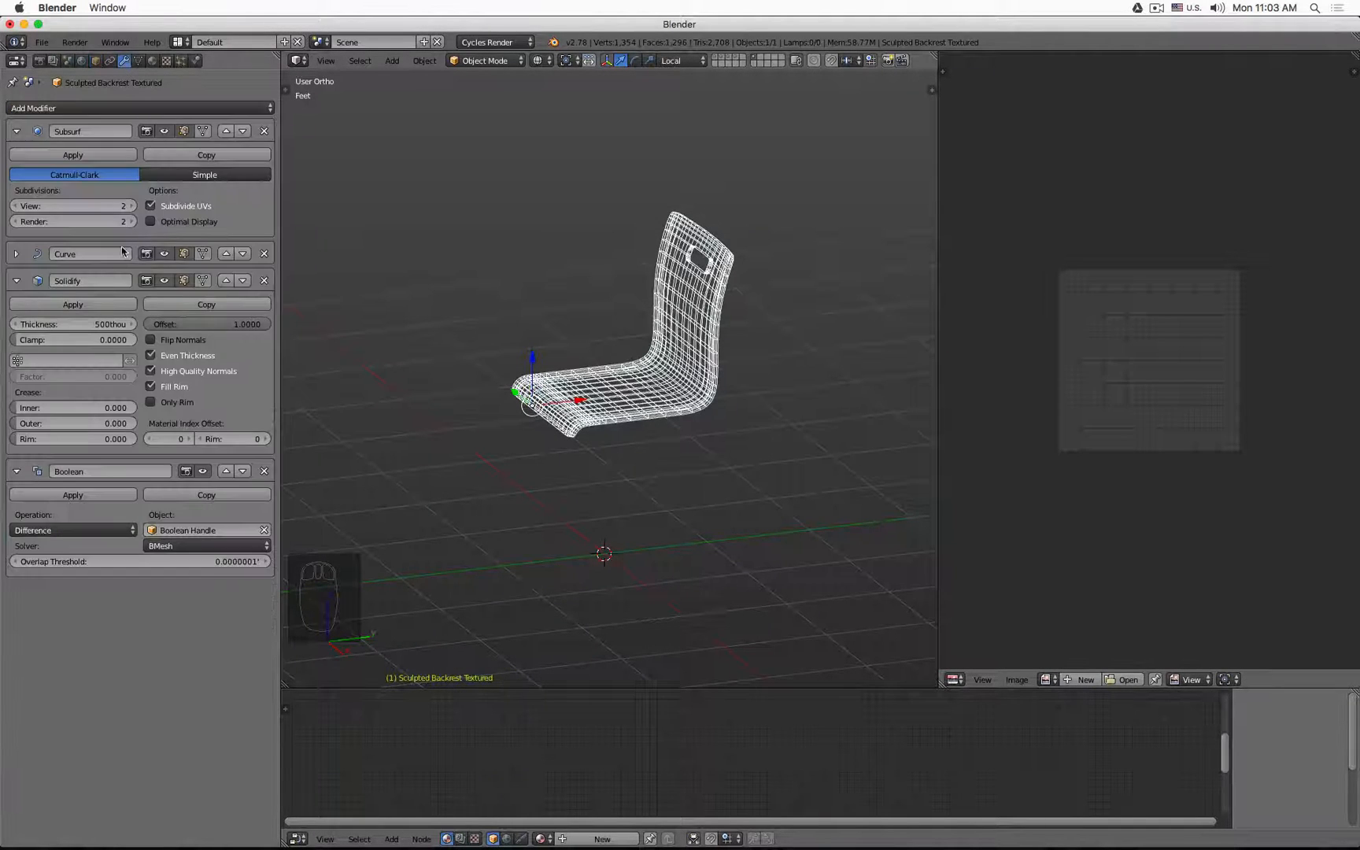
left_click(105, 306)
key("z")
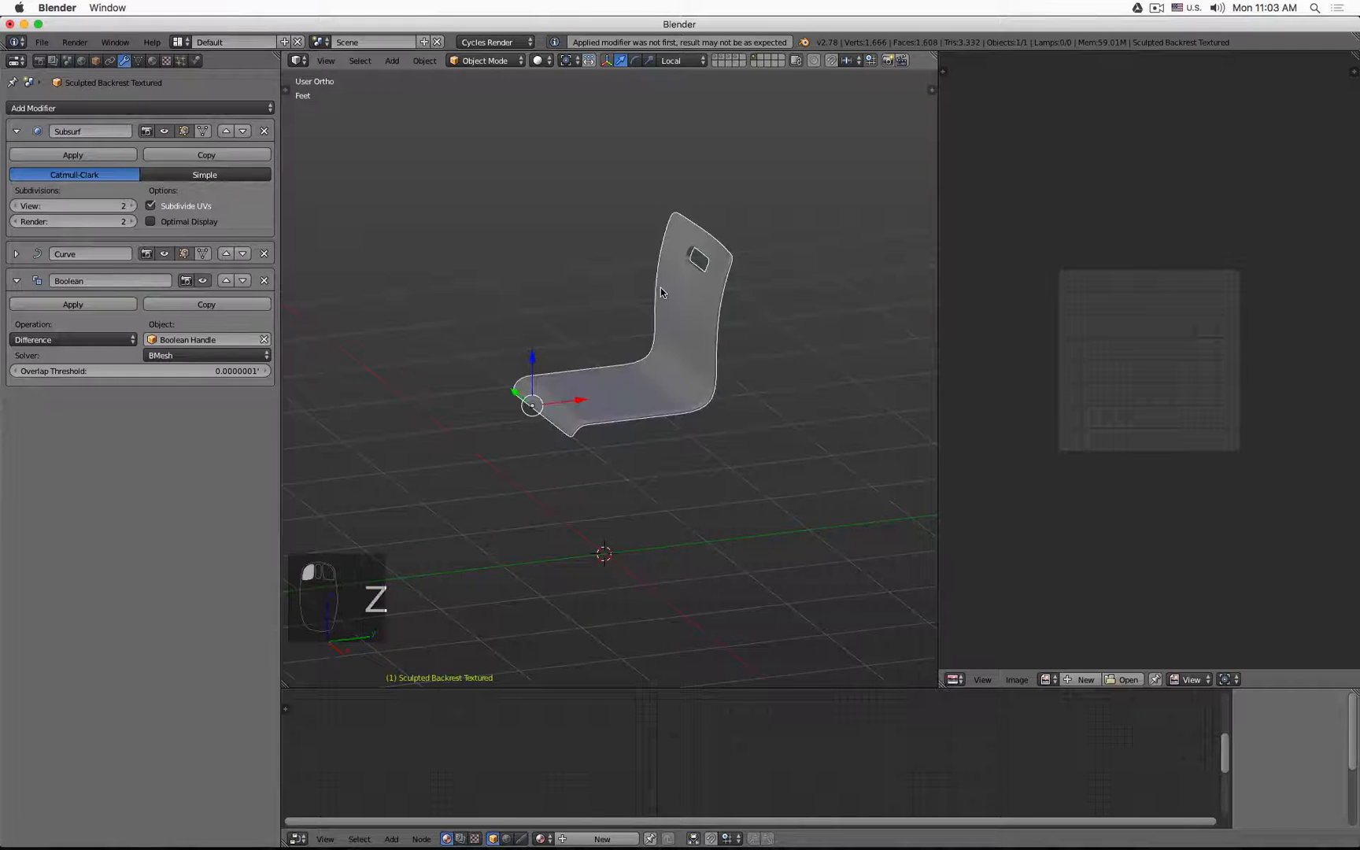
Examine the backrest's rim and handle opening from several angles and compare the curved surface with its flat editing cage
key("KP_3")
scroll(659, 286, "up", 6)
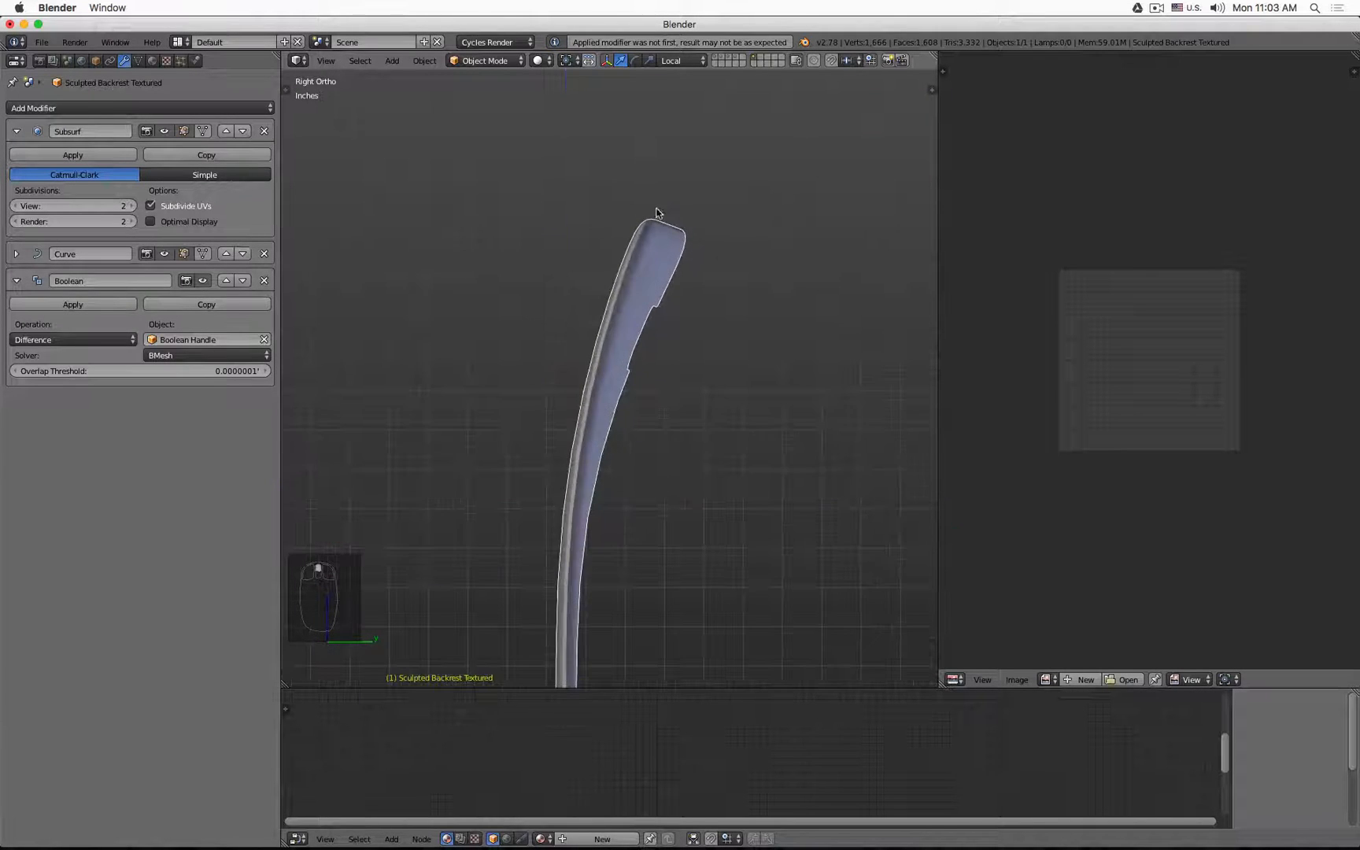
scroll(637, 223, "down", 5)
middle_click_drag(606, 288, 751, 256)
scroll(750, 256, "up", 5)
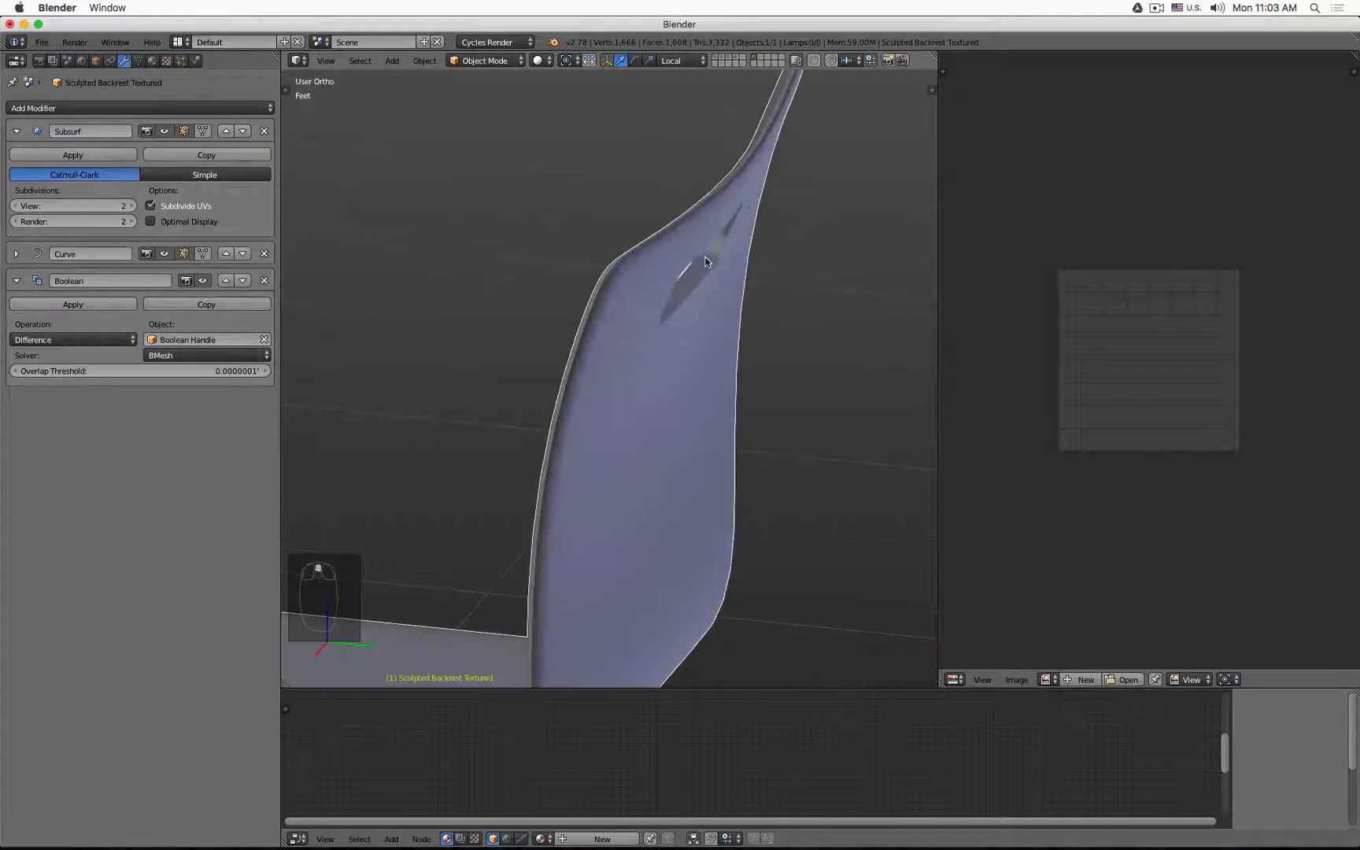
key("Tab")
key("z")
scroll(738, 226, "down", 5)
scroll(737, 226, "down", 1)
key("z")
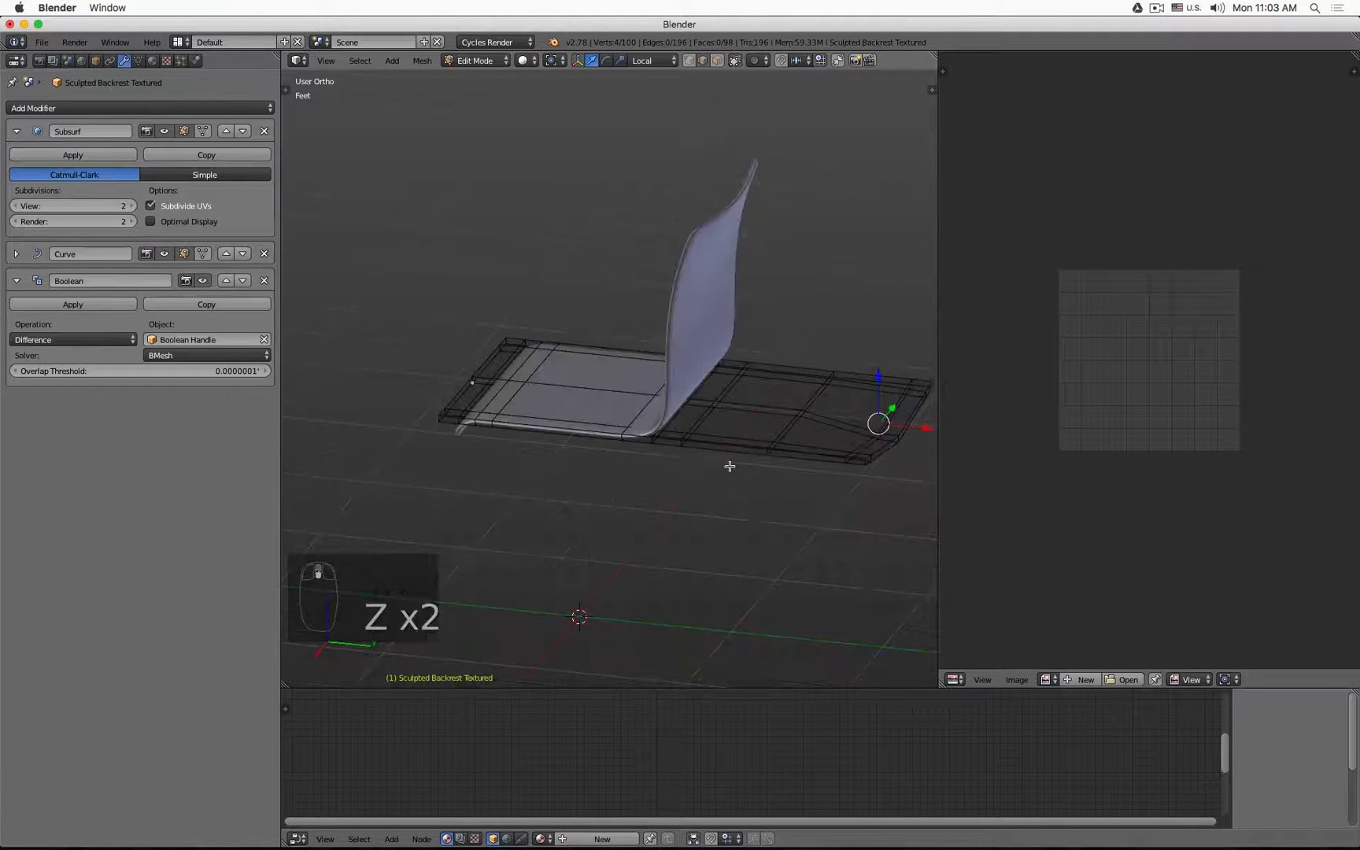
Add two evenly spaced edge loops around the thin outer side of the backrest mesh, without sliding them
scroll(729, 466, "up", 5)
key("Tab")
middle_click_drag(554, 401, 737, 404, "shift")
key("Tab")
scroll(503, 396, "up", 4)
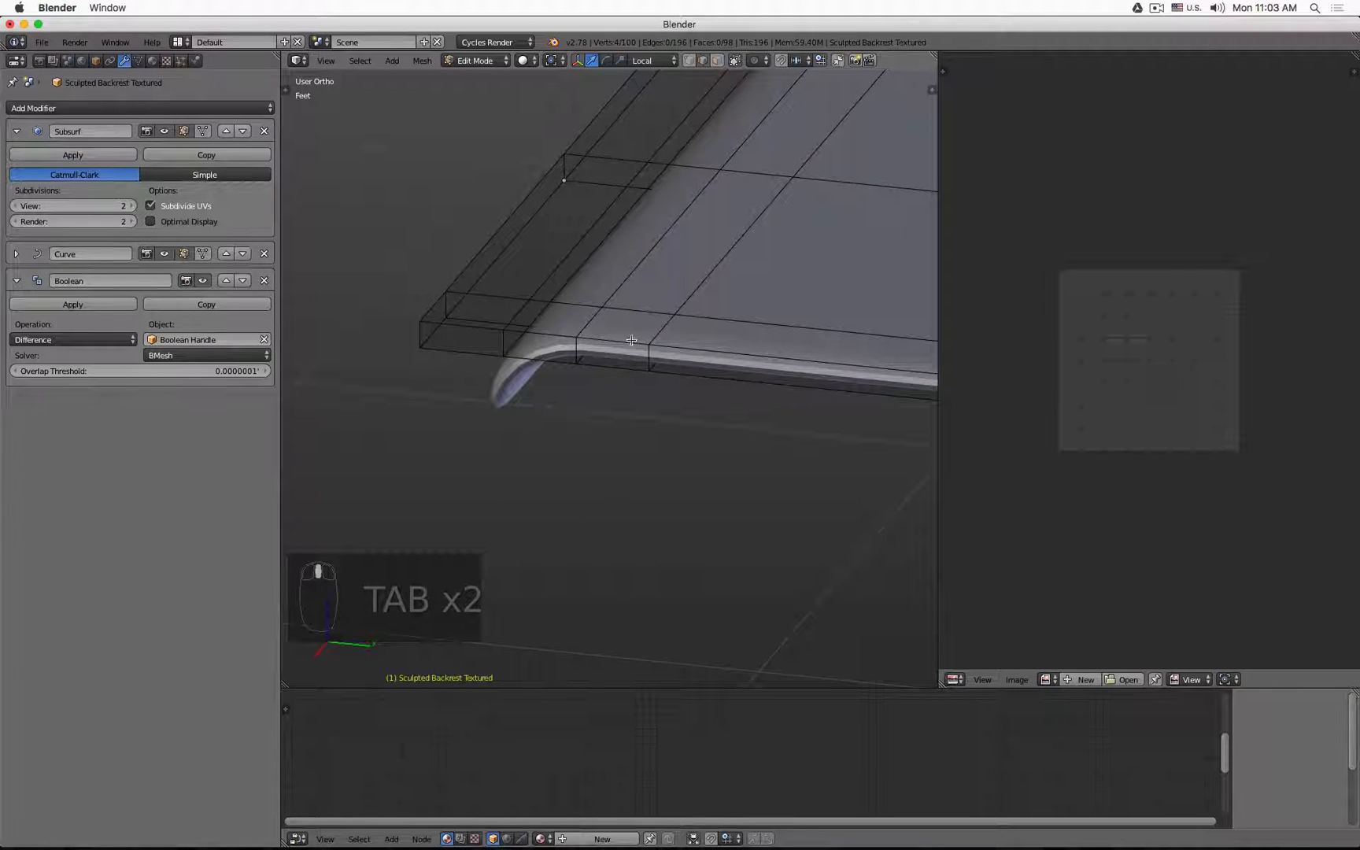
scroll(449, 334, "up", 3)
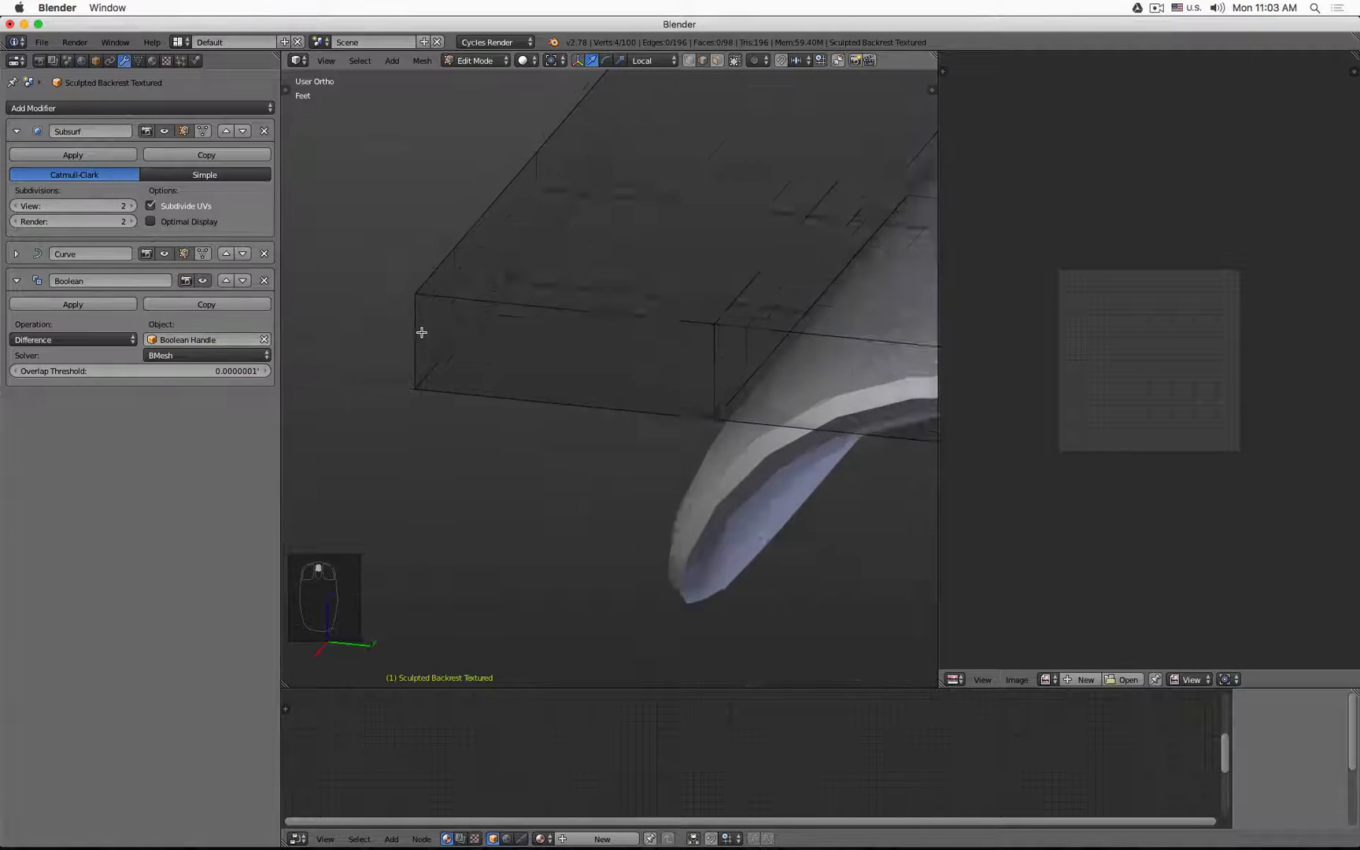
key("ctrl+r")
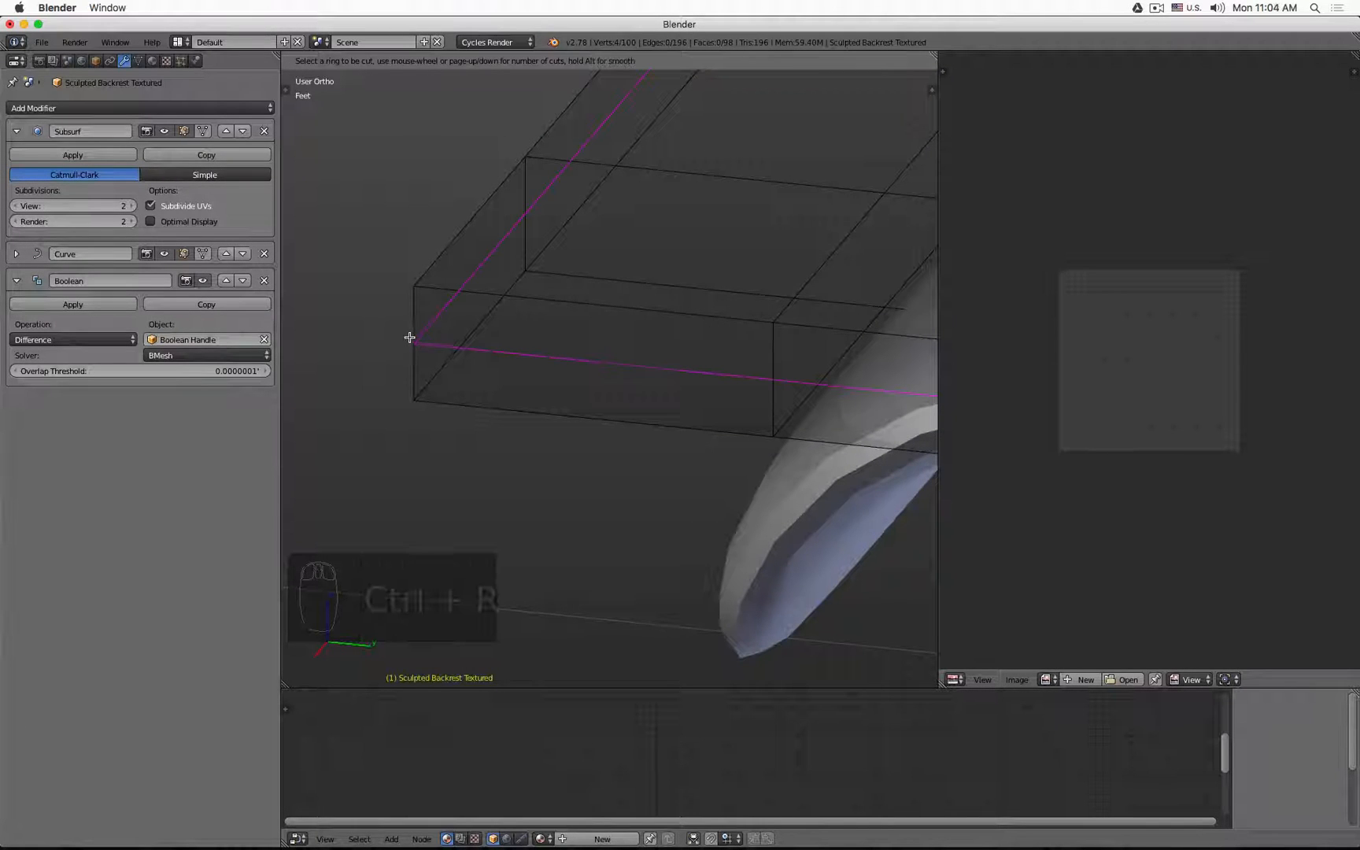
scroll(410, 338, "up", 1)
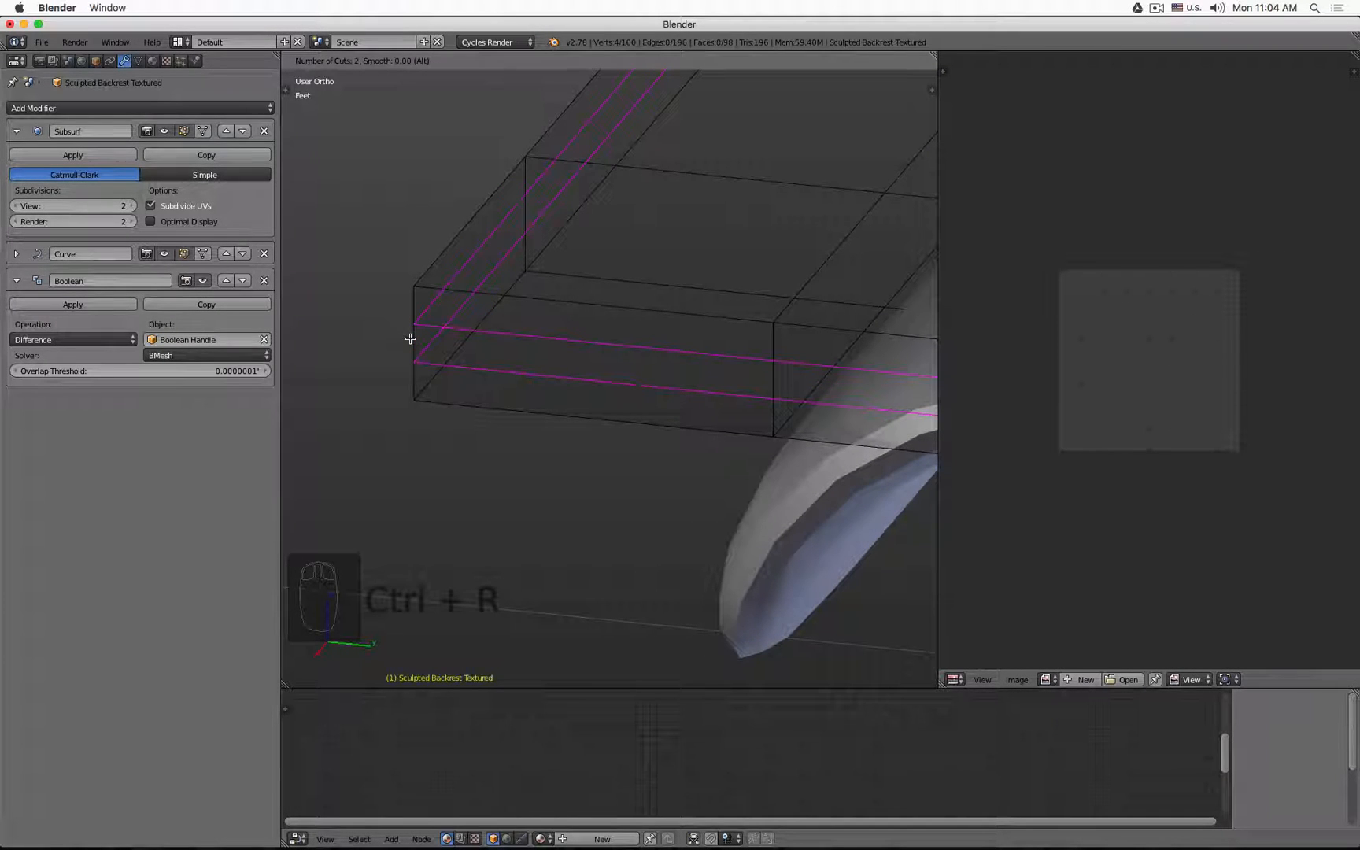
left_click(410, 338)
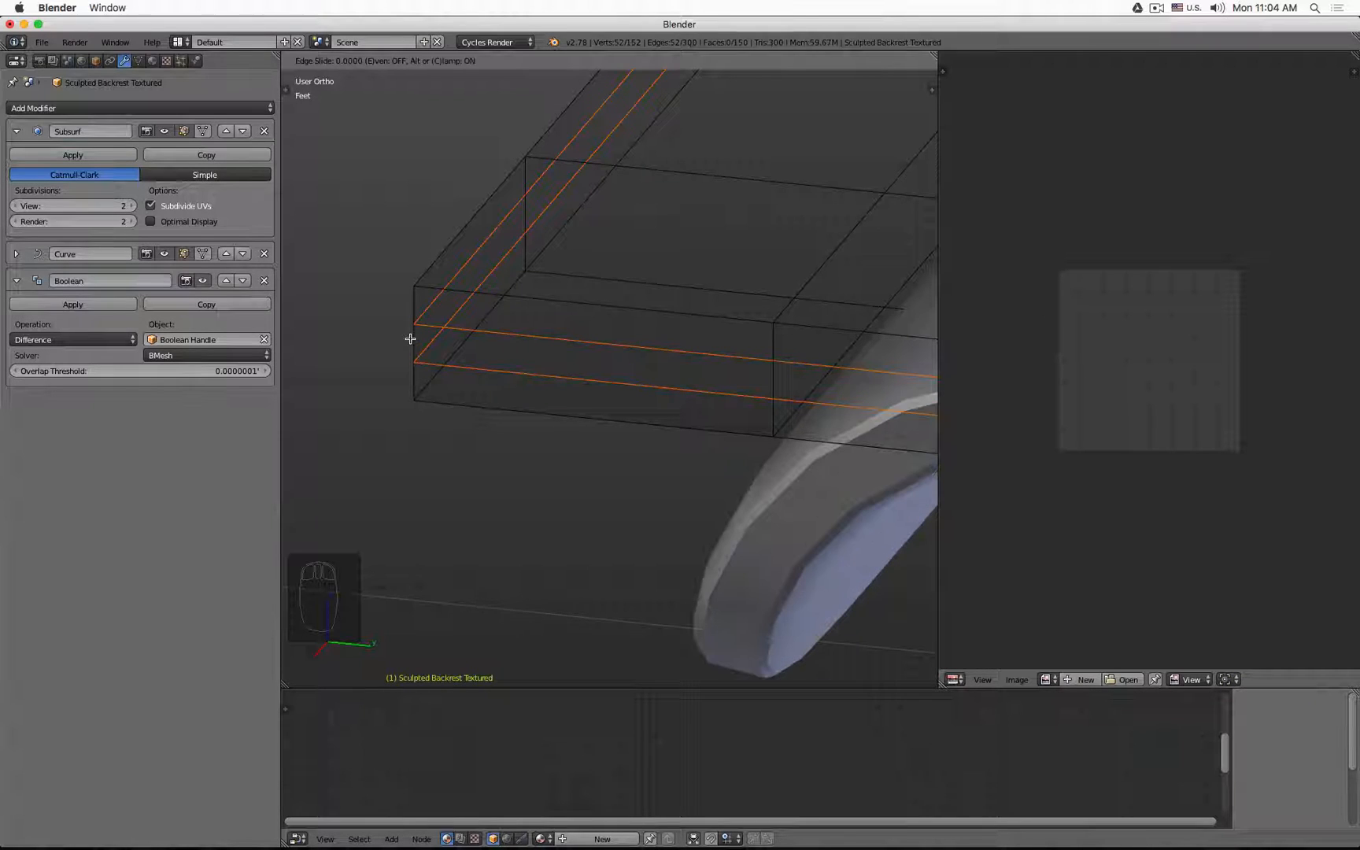
right_click(410, 338)
Reselect both new edge loops around the outer side and try to adjust their spacing by scaling along Z
middle_click_drag(414, 340, 561, 320)
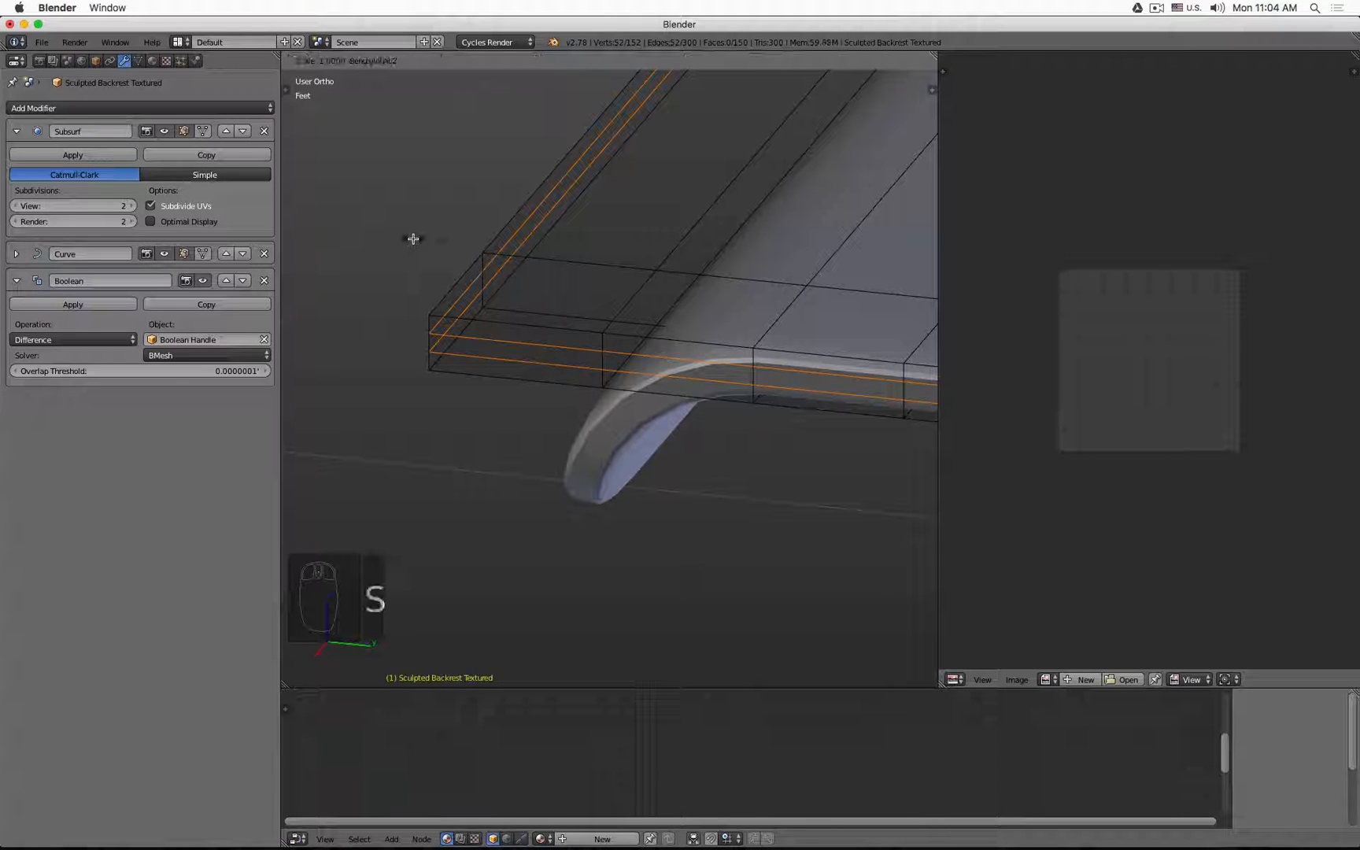
right_click(513, 340)
scroll(515, 340, "down", 5)
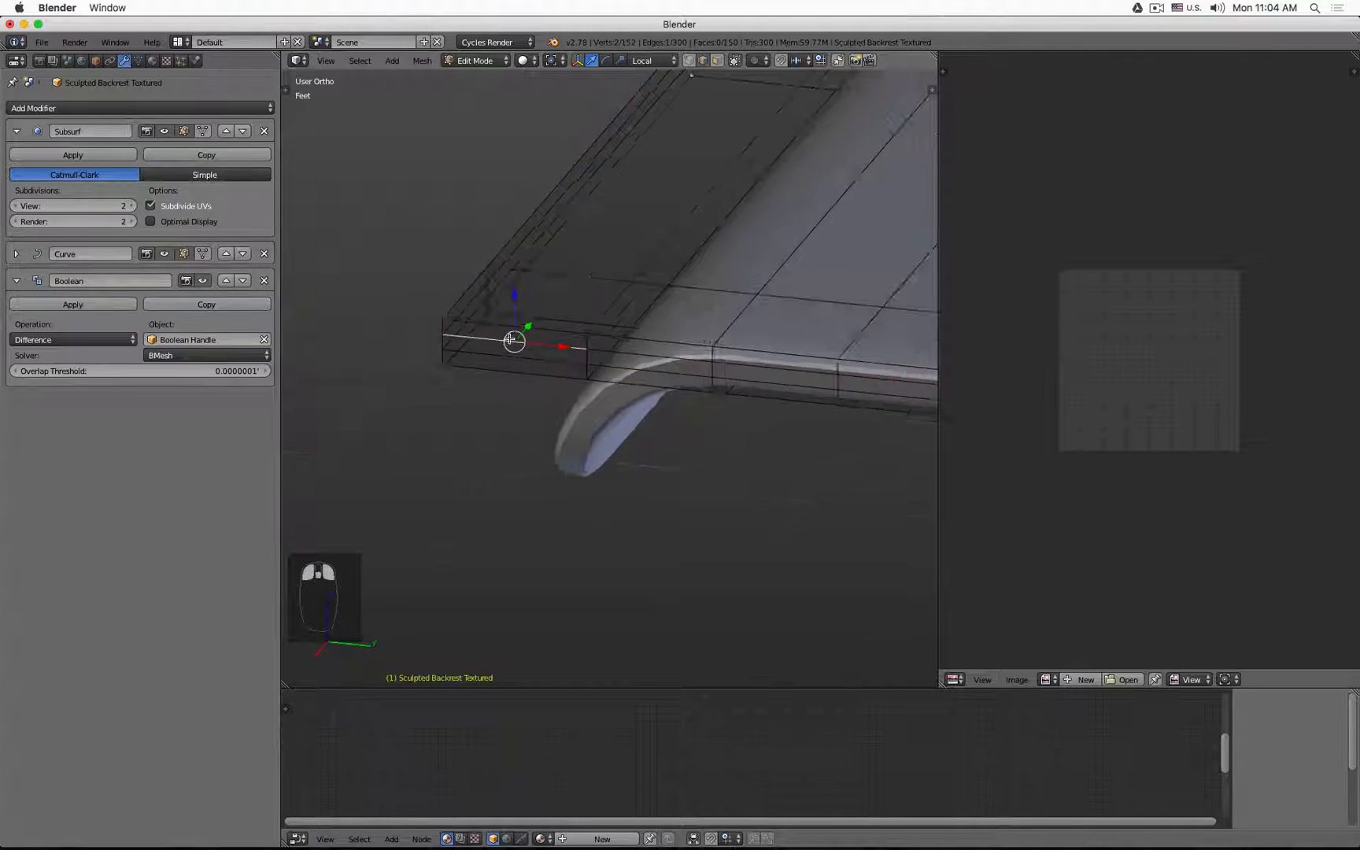
scroll(866, 344, "up", 7)
middle_click_drag(855, 345, 719, 312)
scroll(695, 331, "up", 4)
right_click(686, 342, "alt")
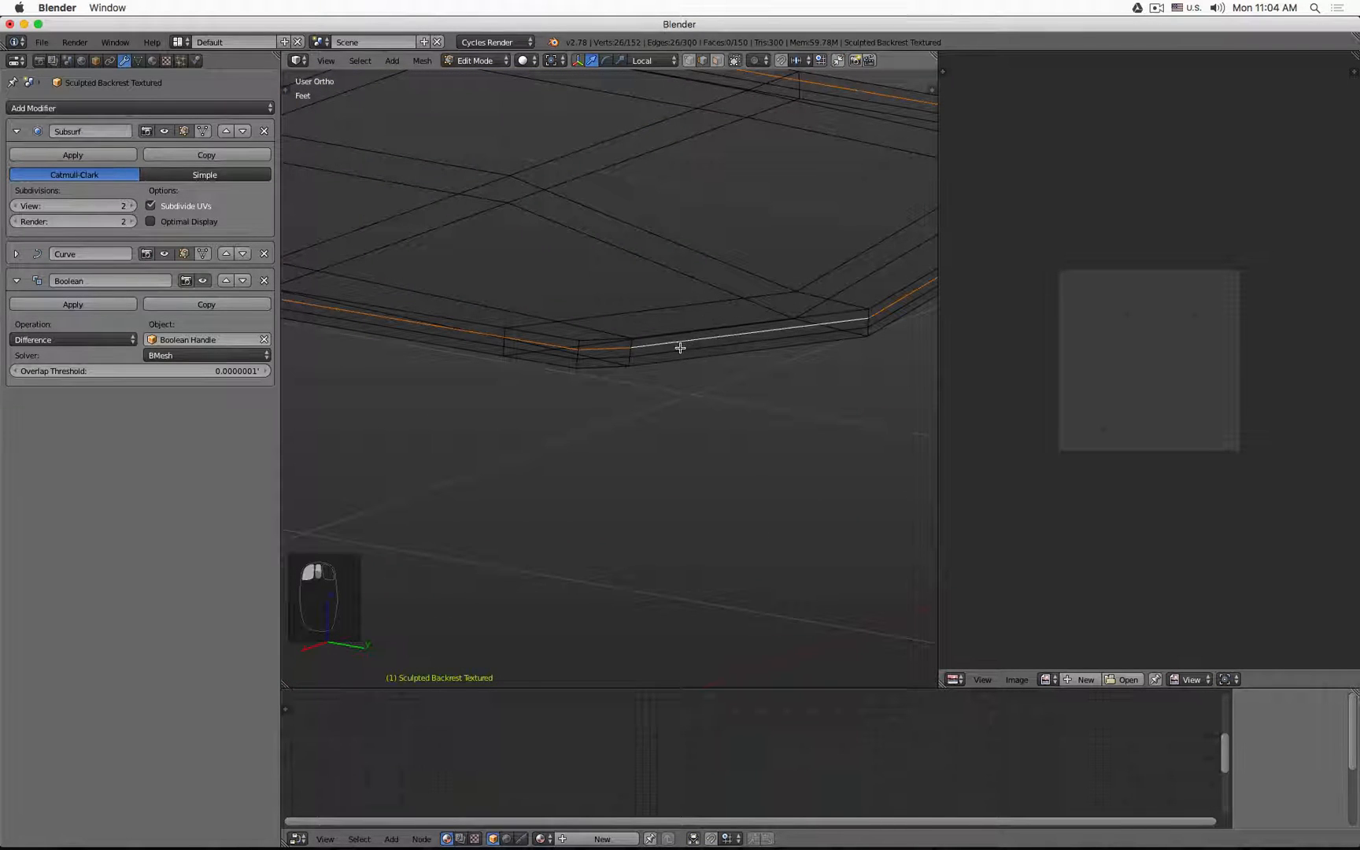
right_click(679, 350, "alt+shift")
key("s")
key("z")
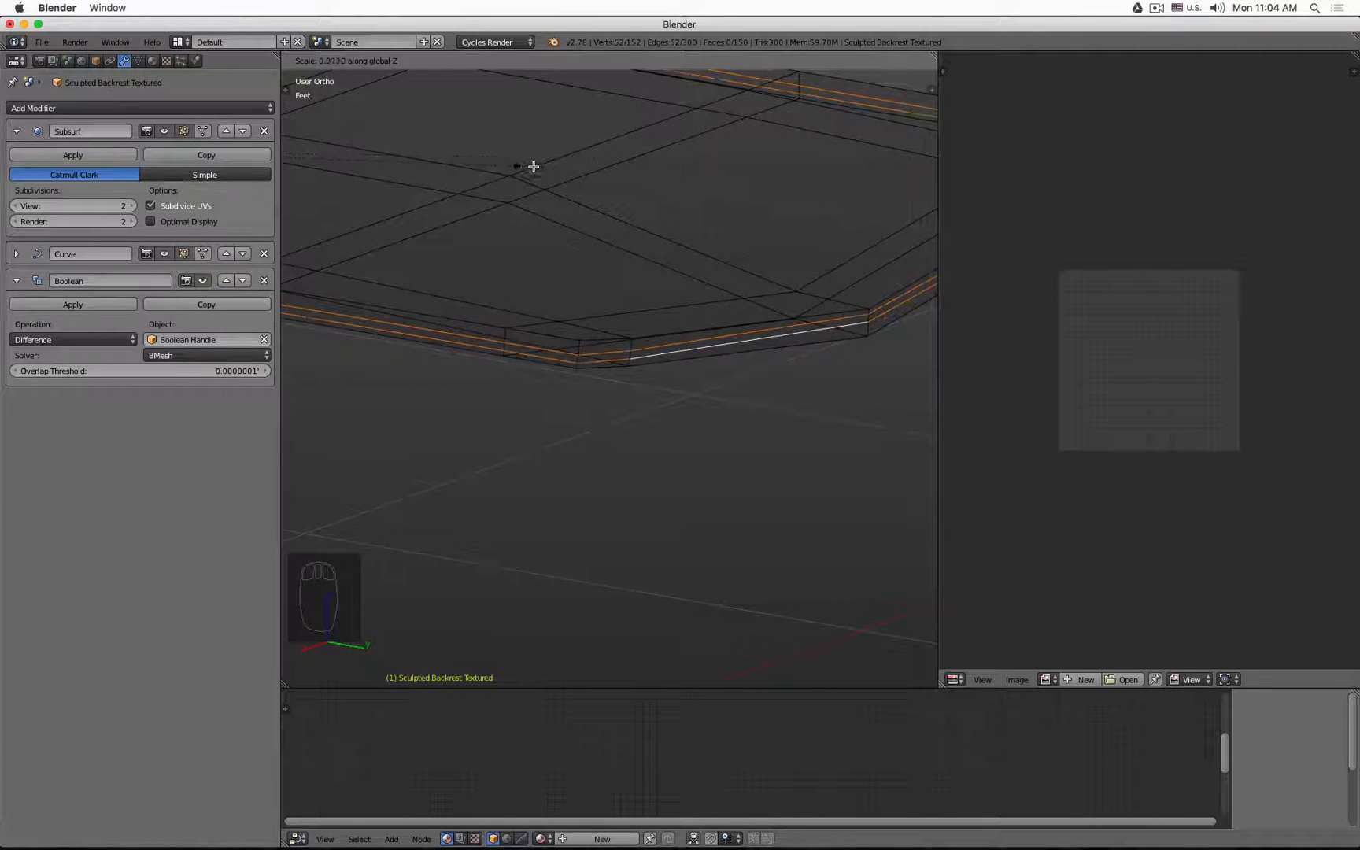
left_click(580, 188)
Select only the upper edge loop and slide it about 0.68 toward the upper outer edge
scroll(622, 358, "up", 4)
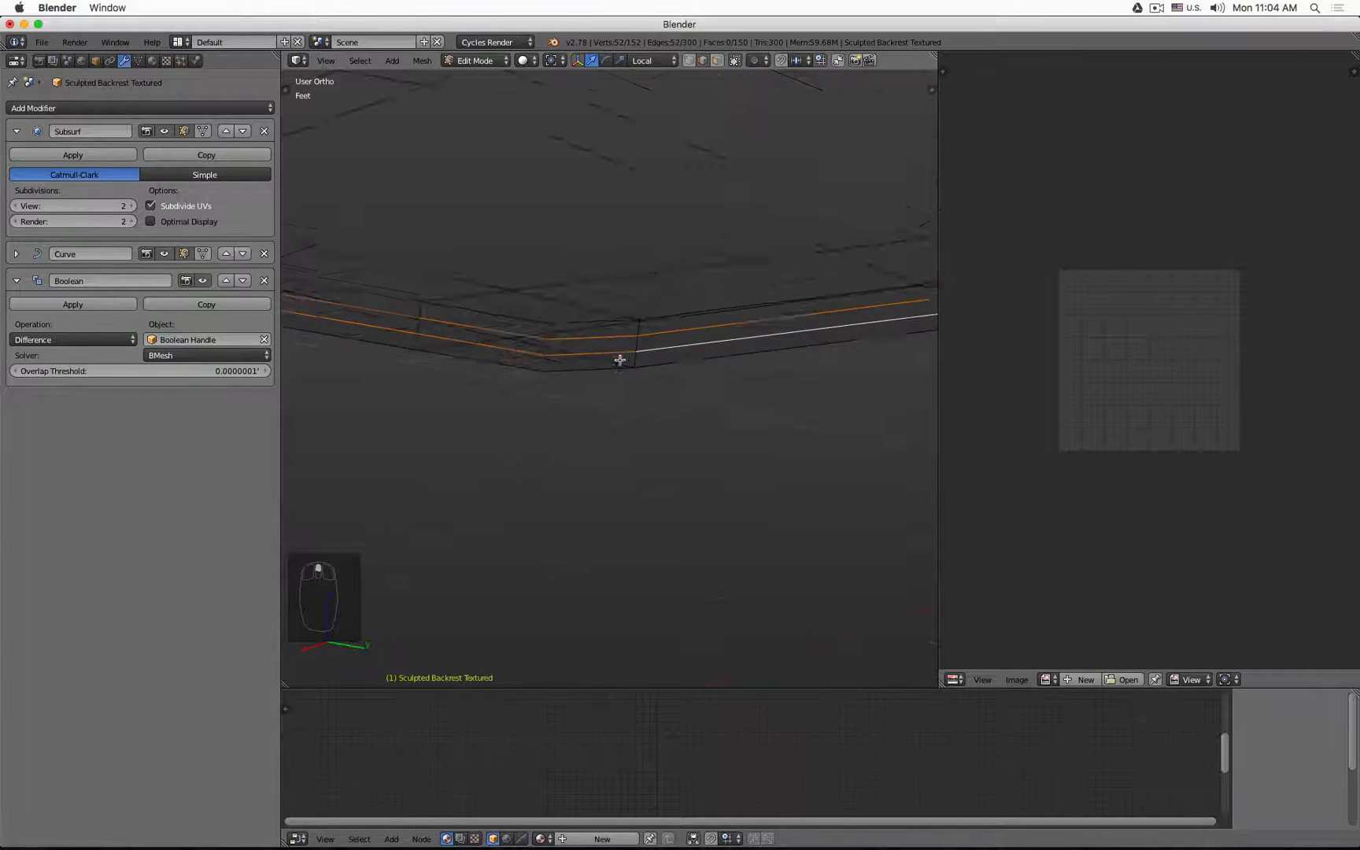
left_click(687, 319)
left_click(683, 318, "alt")
scroll(683, 317, "down", 3)
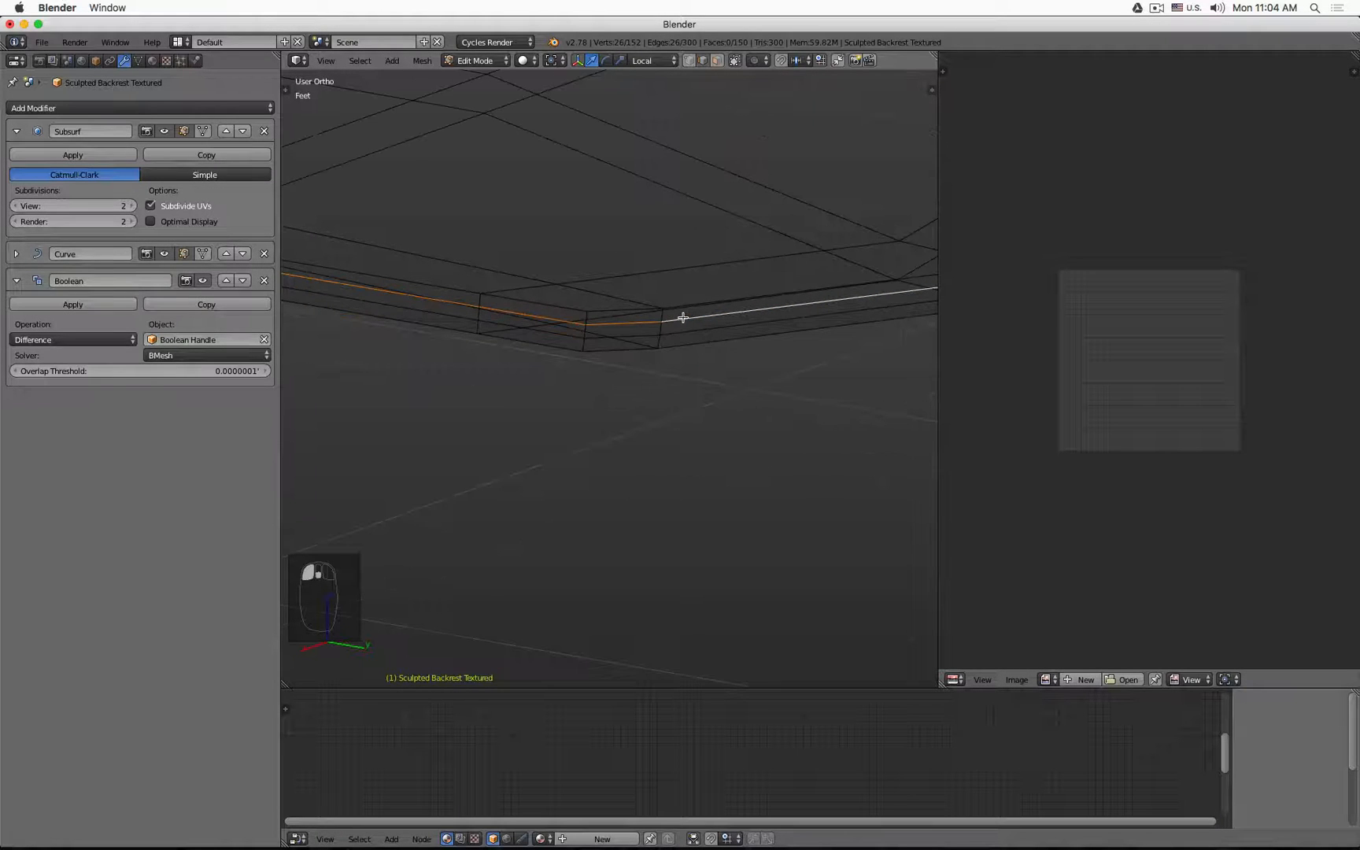
key("g")
left_click(681, 309)
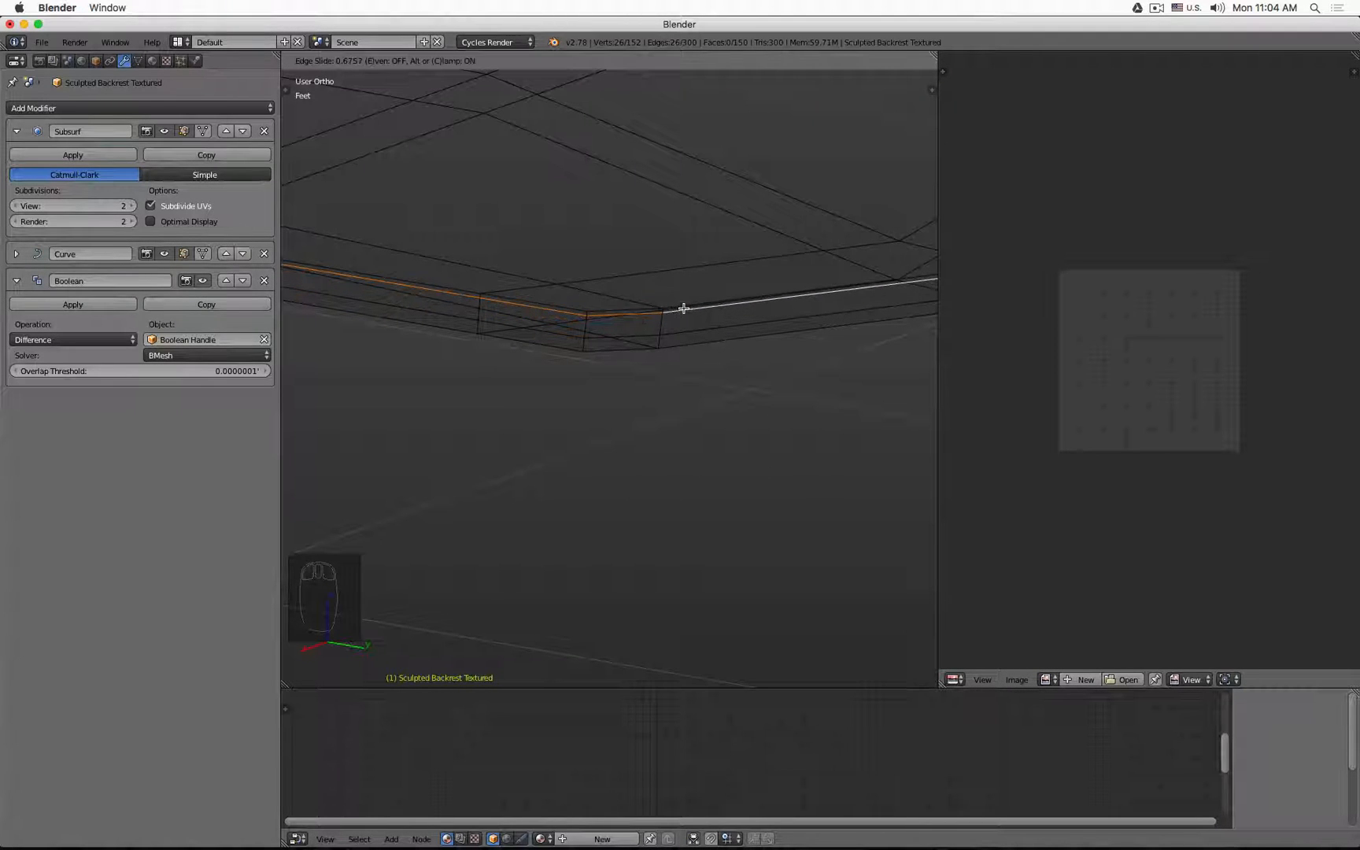
Select the lower edge loop and slide it by about -0.53 toward the lower outer edge
left_click(691, 331)
left_click(691, 330, "alt")
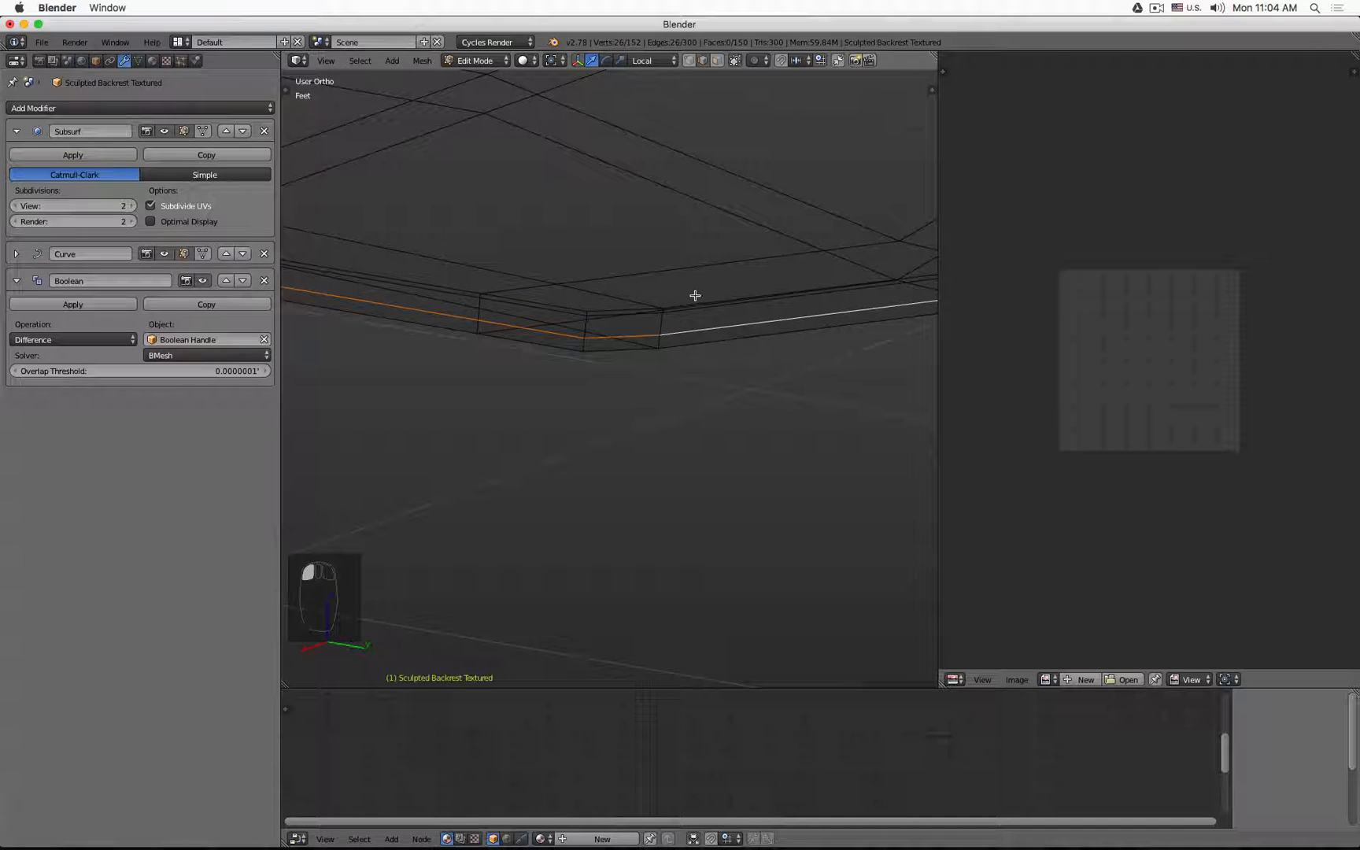
key("g")
key("g")
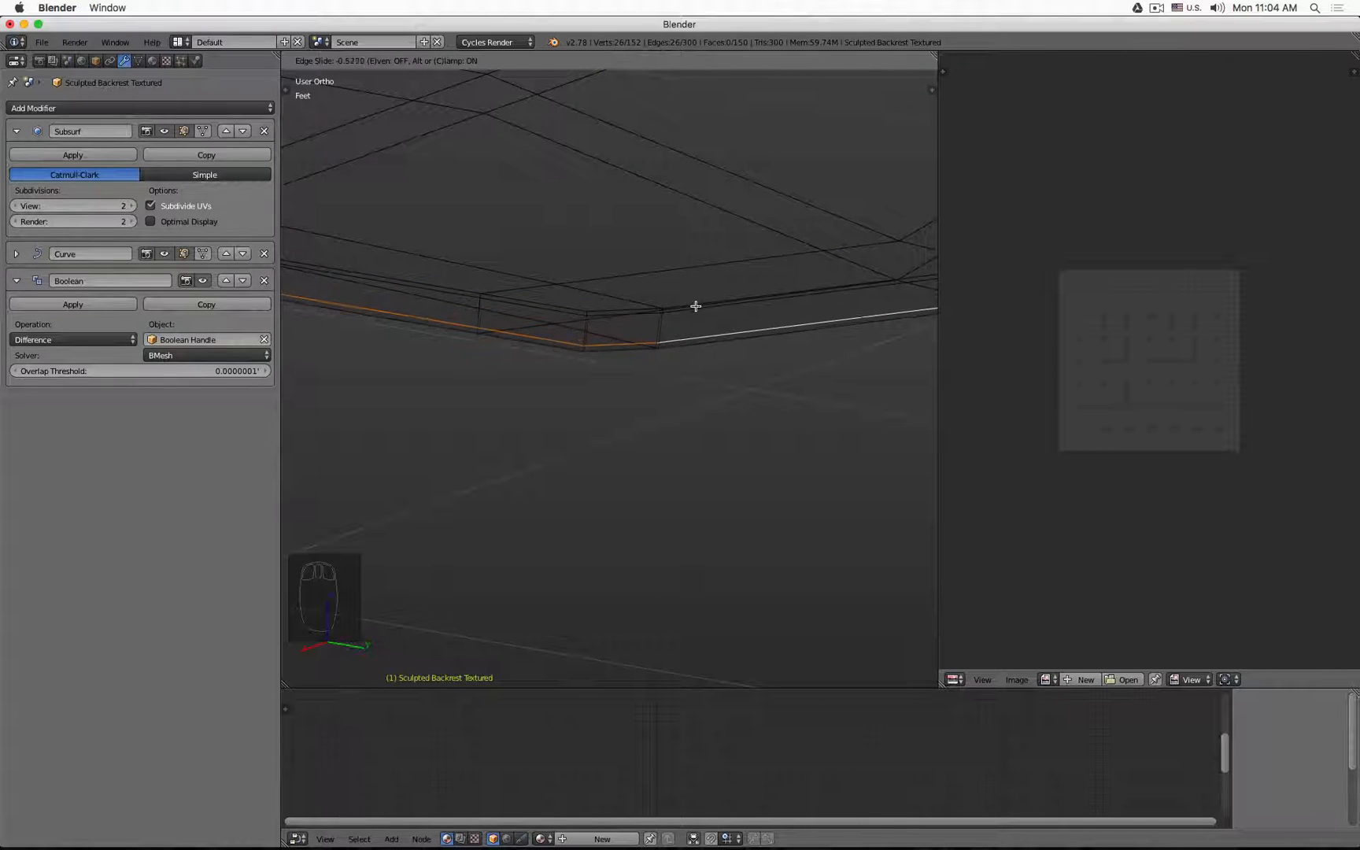
left_click(692, 306)
Examine the backrest's rim in Object Mode, first in wireframe and again in solid shading
key("Tab")
key("z")
scroll(518, 292, "down", 5)
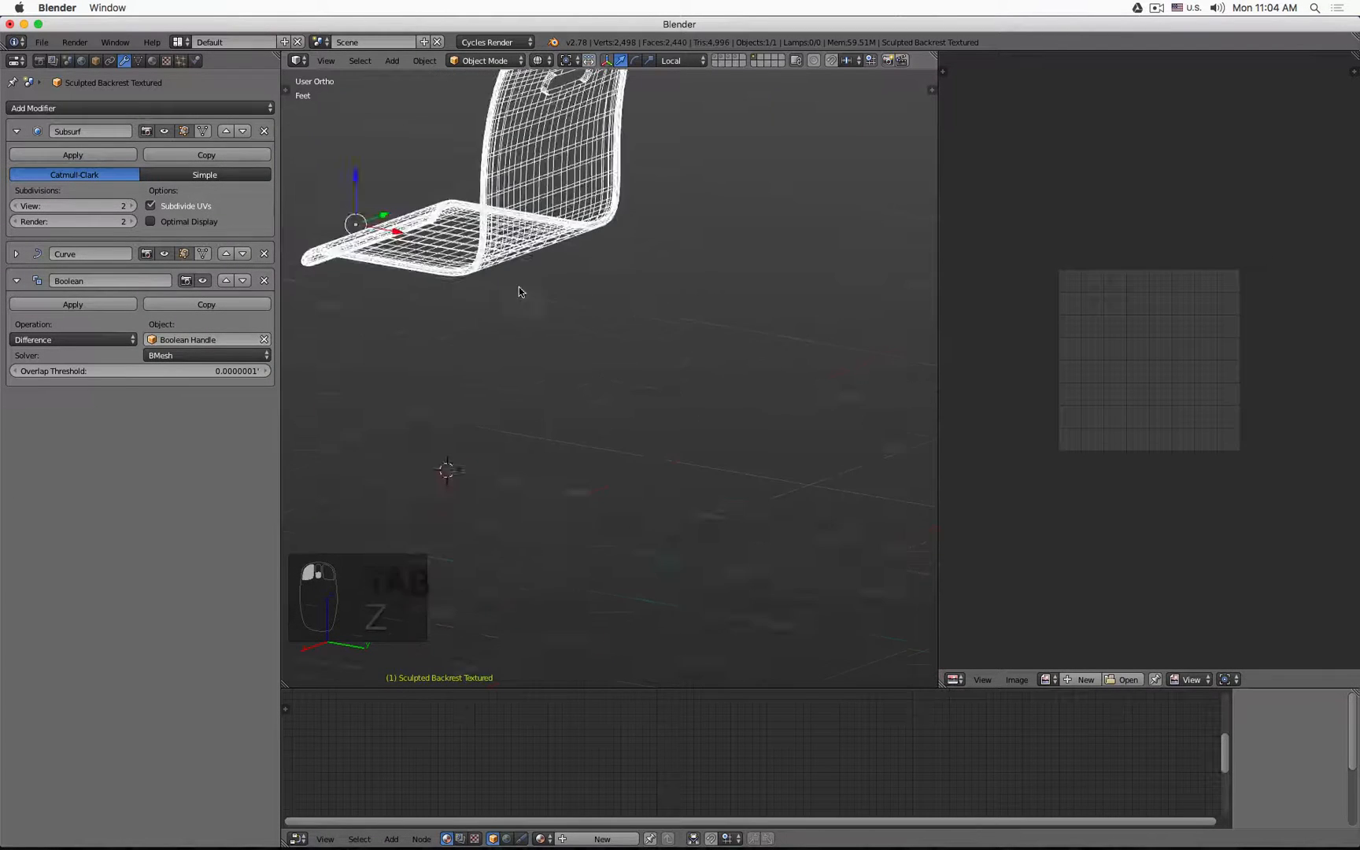
mouse_move(518, 292)
middle_mouse_down()
mouse_move(637, 317)
mouse_move(598, 340)
mouse_move(564, 299)
middle_mouse_up()
scroll(630, 324, "up", 7)
key("z")
scroll(630, 329, "up", 5)
scroll(632, 329, "down", 4)
scroll(646, 324, "down", 1)
Delete the two added edge loops from the outer side of the backrest mesh
key("Tab")
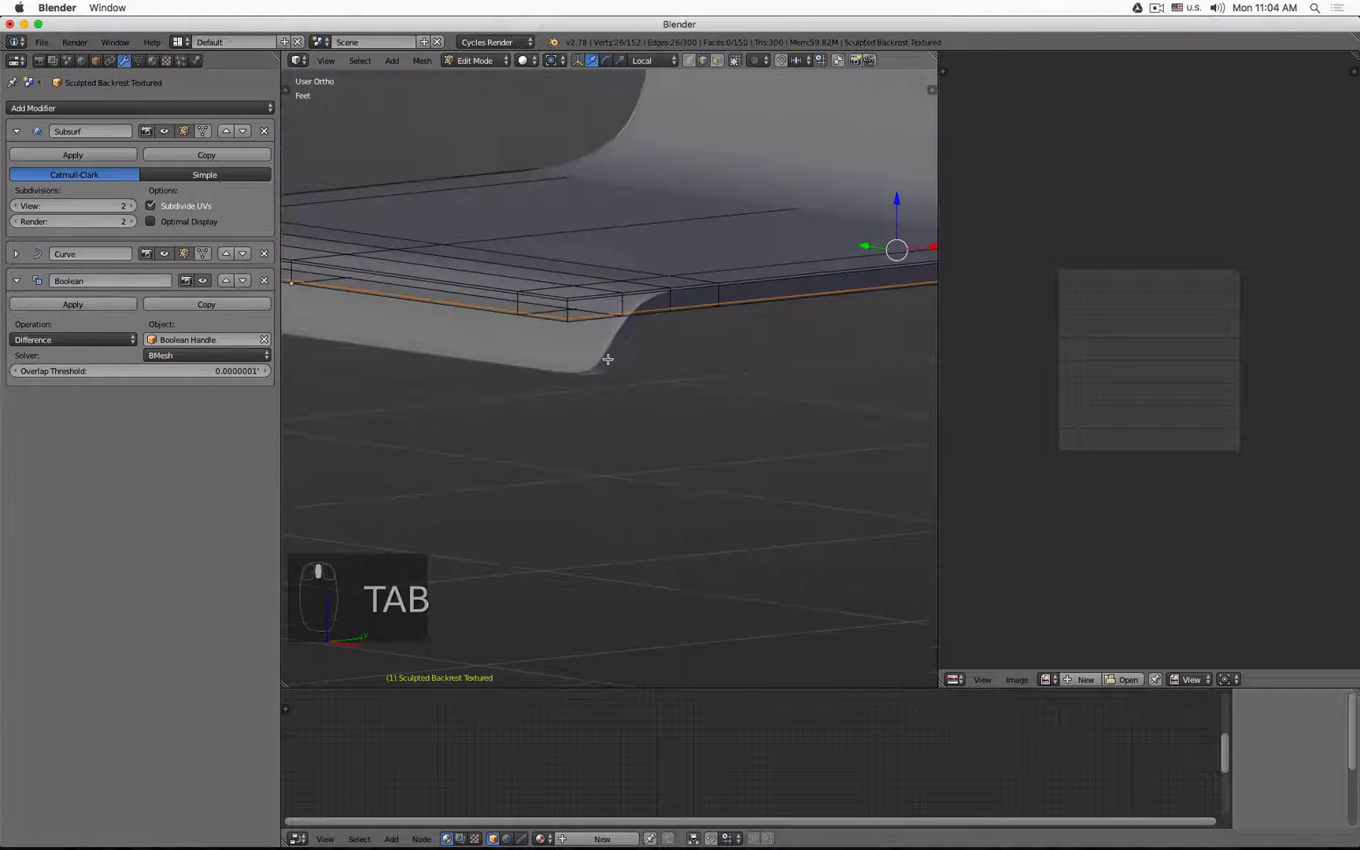
key("x")
left_click(563, 303)
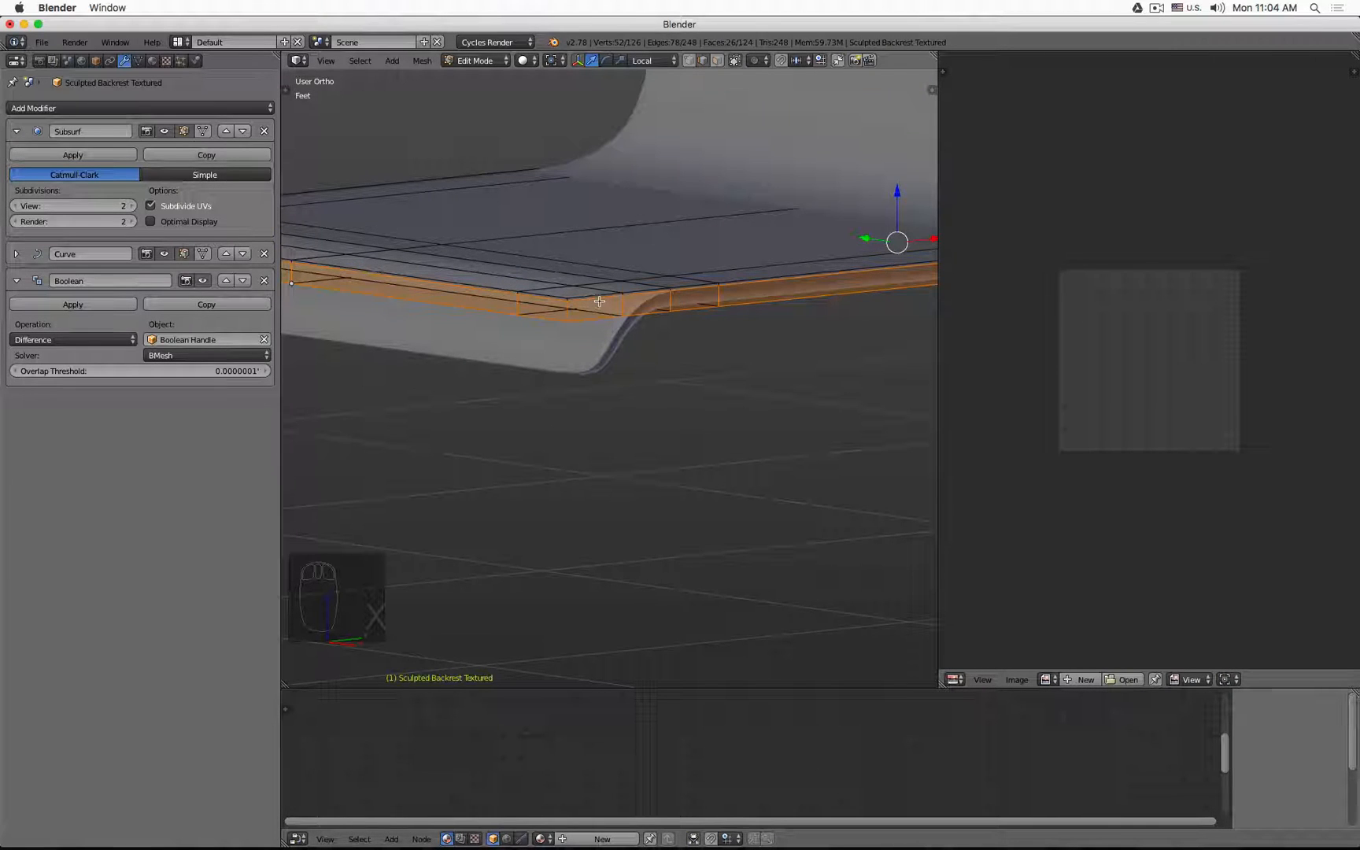
right_click(599, 301, "alt")
key("x")
left_click(594, 303)
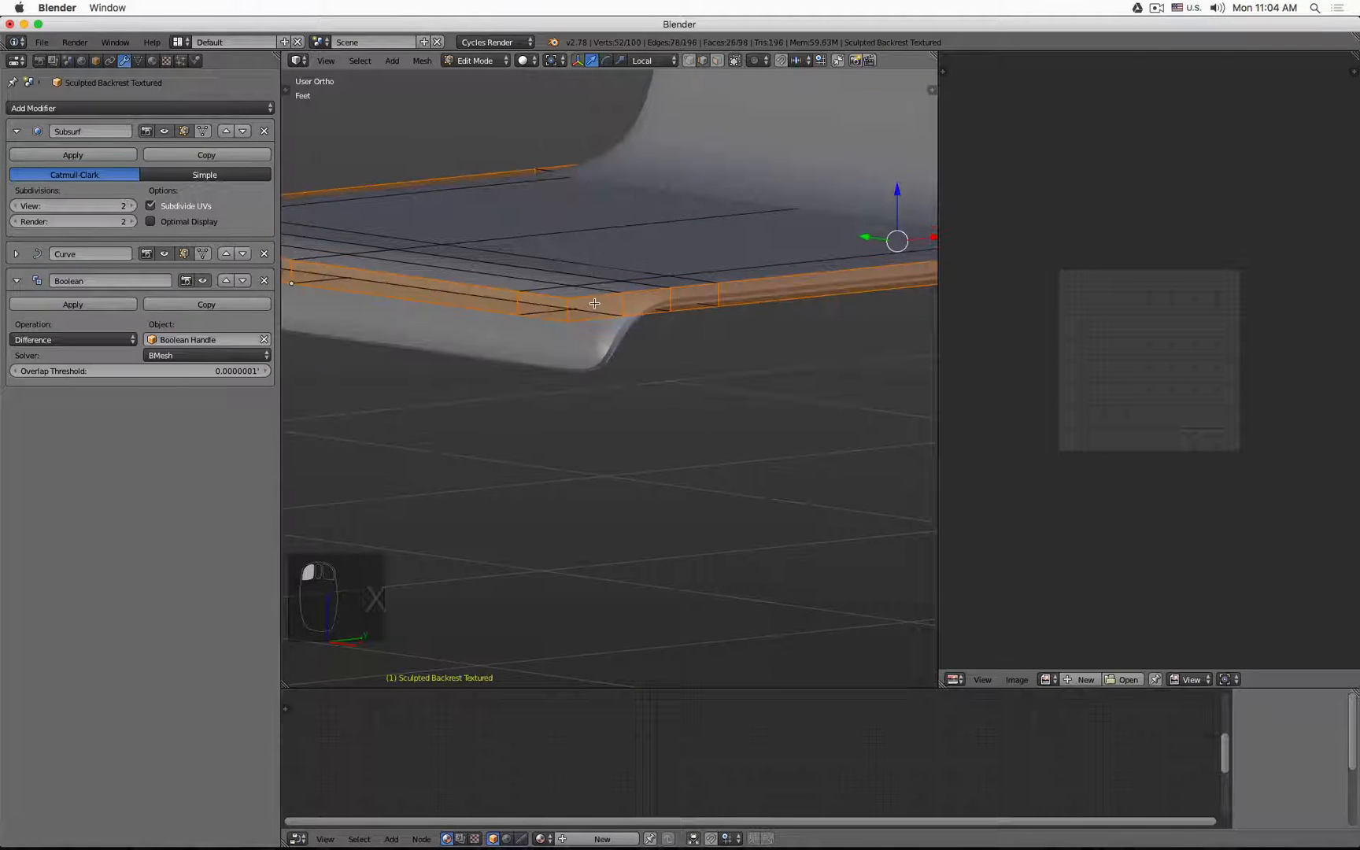
Select the upper and lower outer edges along the seat's side and front lip
left_click(592, 295, "alt")
left_click(594, 328, "alt+shift")
left_click(536, 326, "alt+shift")
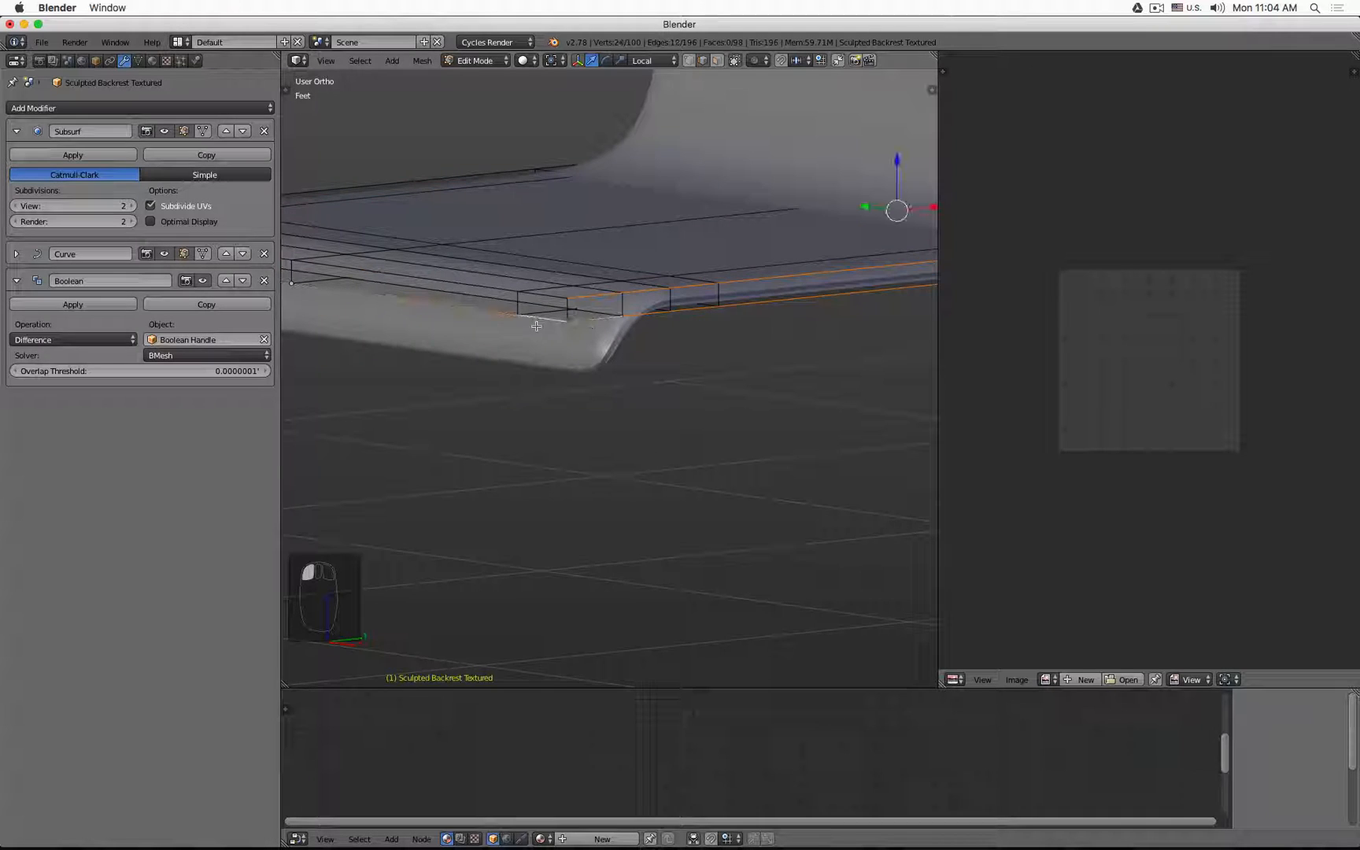
left_click(481, 283, "alt+shift")
Extend the selection in wireframe to the remaining upper and lower outer edges, completing both loops around the mesh
scroll(480, 284, "down", 3)
key("z")
middle_click_drag(586, 294, 925, 346, "shift")
scroll(653, 322, "up", 6)
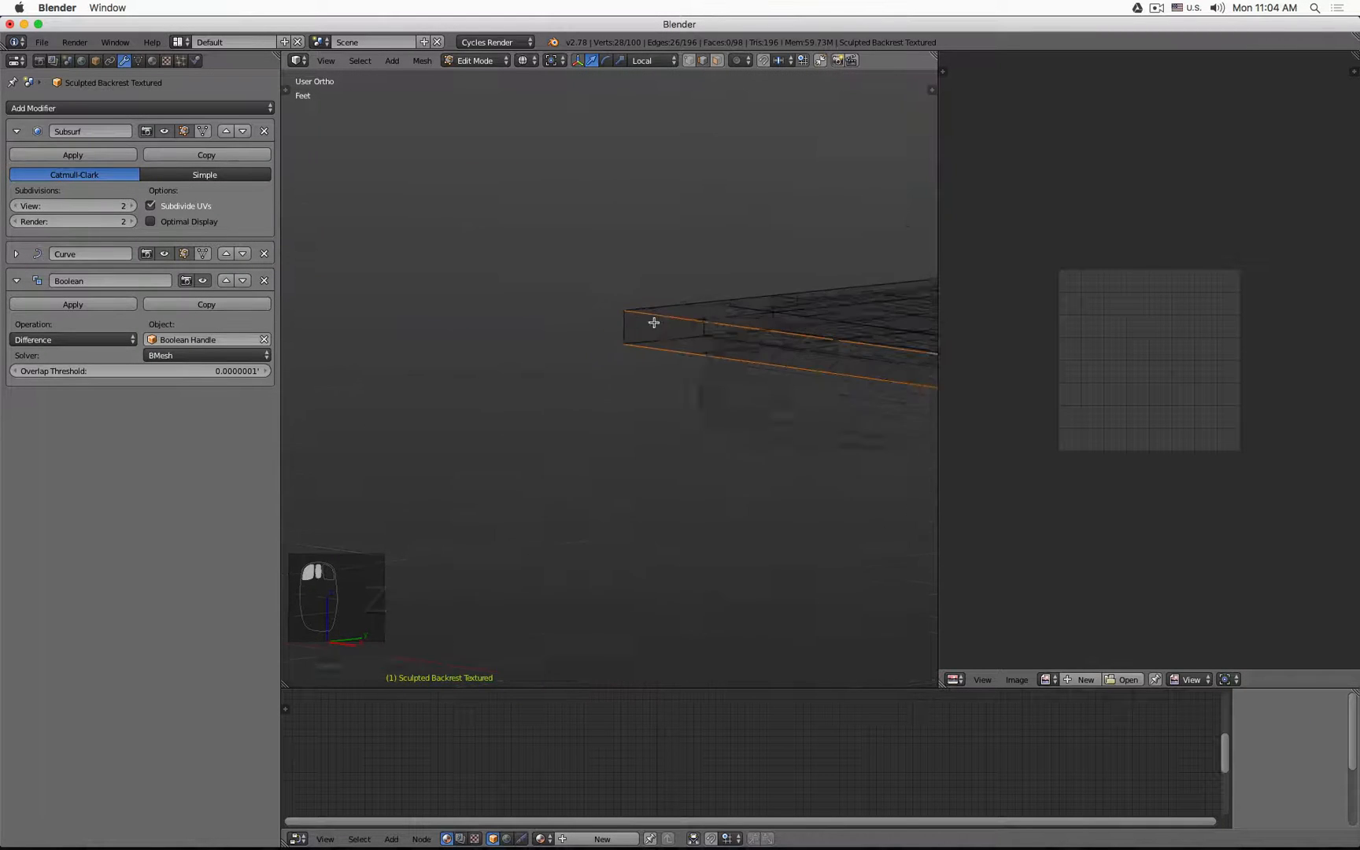
left_click(680, 300, "alt+shift")
left_click(673, 344, "alt+shift")
scroll(632, 338, "down", 6)
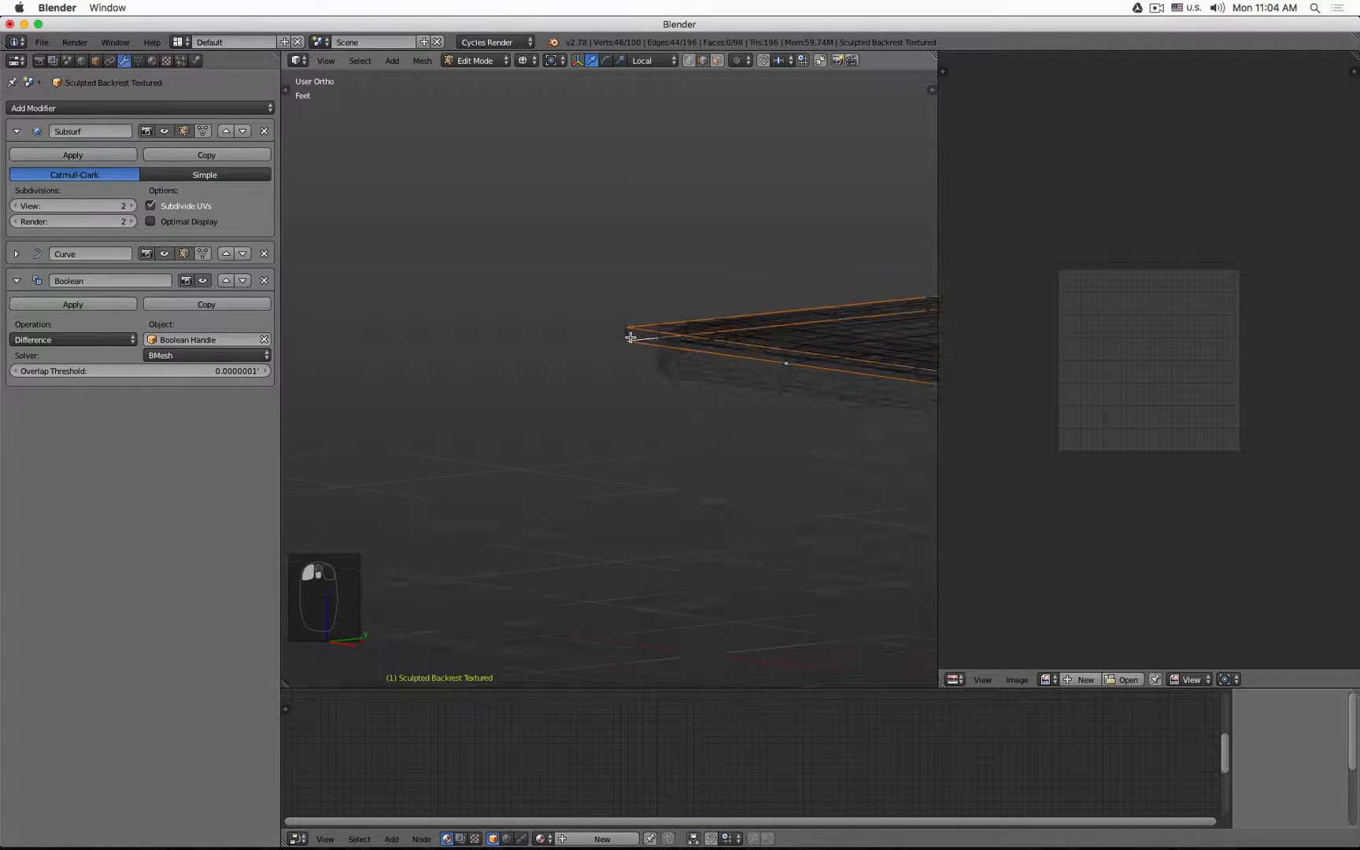
middle_click_drag(925, 307, 668, 475, "shift")
scroll(762, 390, "up", 8)
left_click(656, 495, "alt+shift")
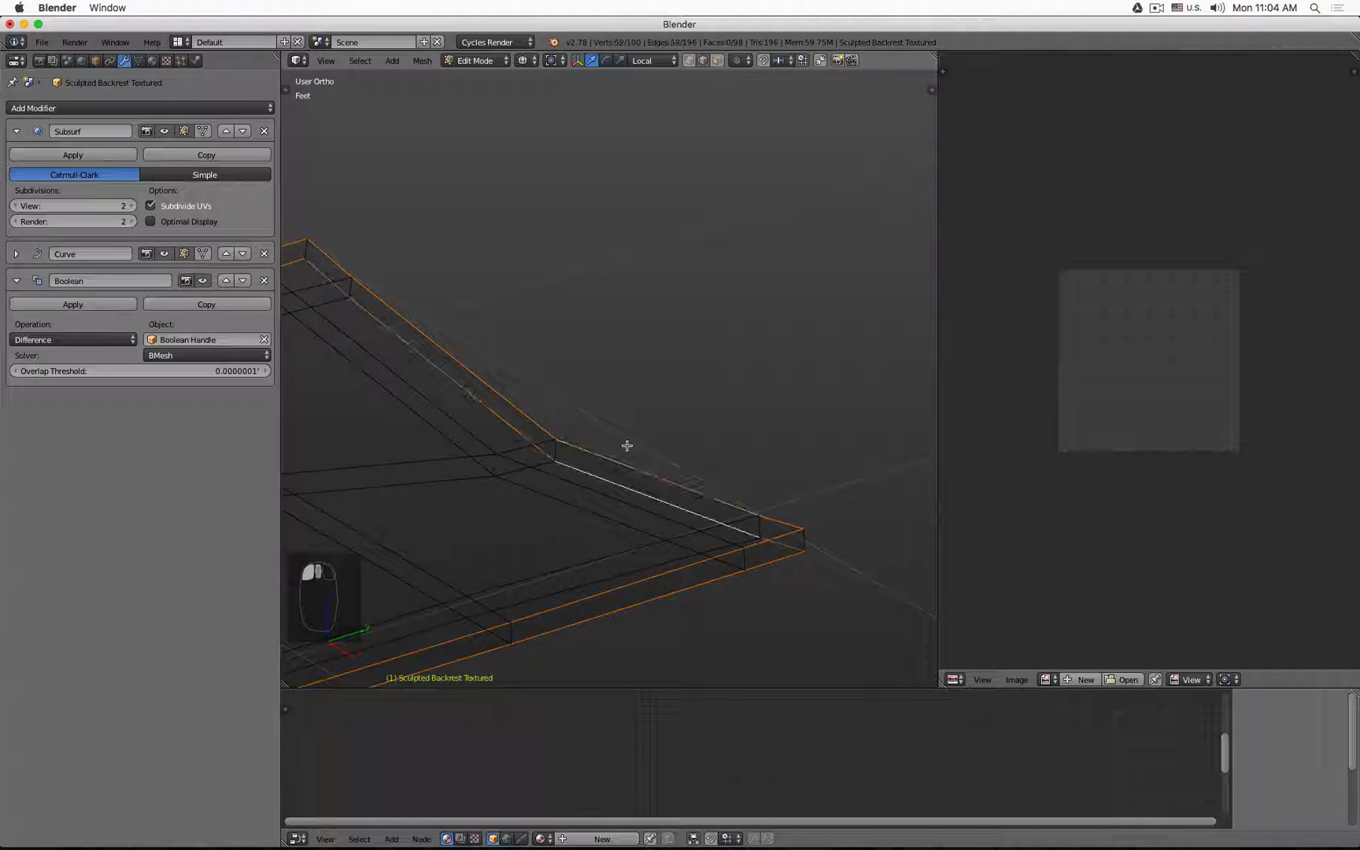
Set the Mean Crease of the selected outer edges to 1.00 and display the mesh in solid shading
key("n")
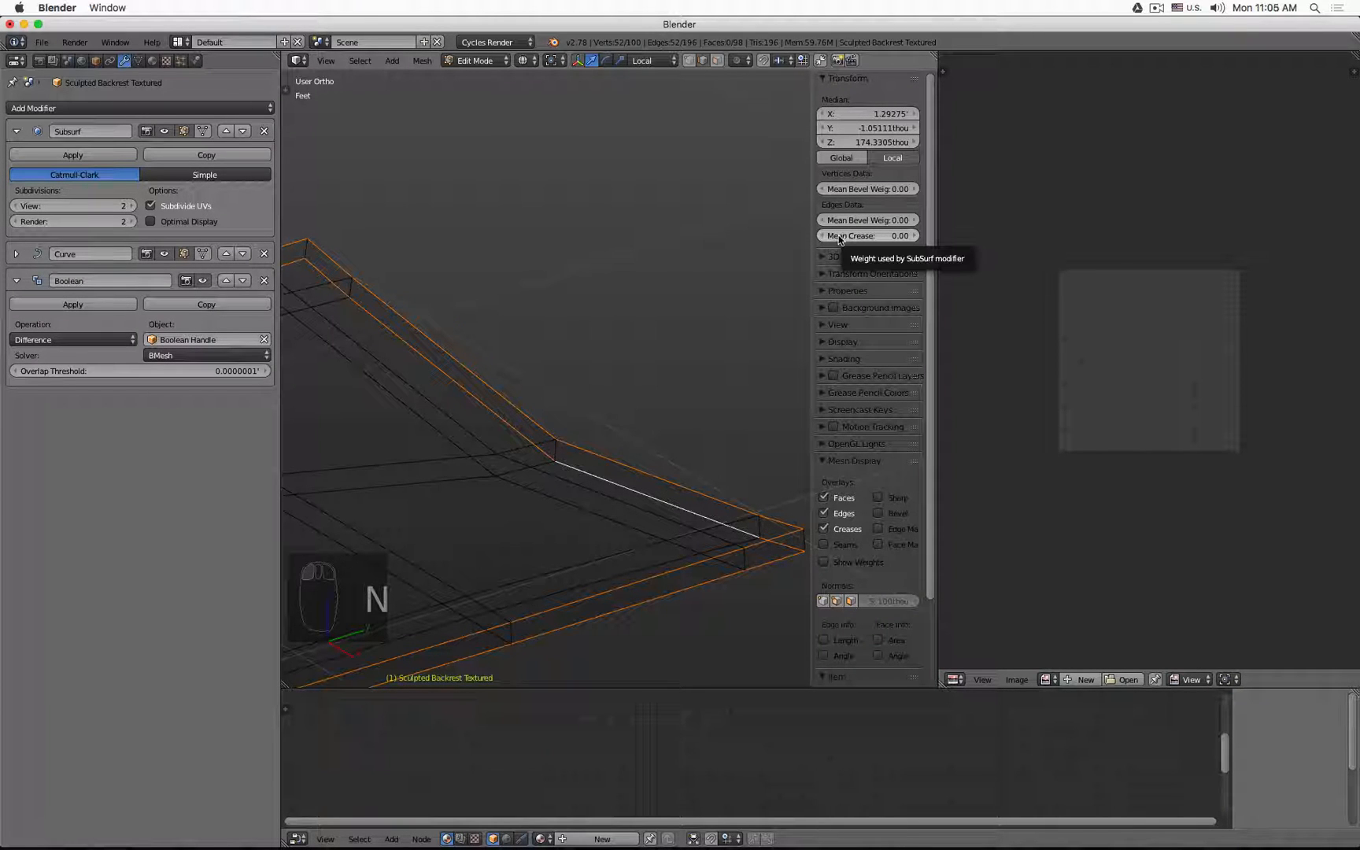
left_click_drag(840, 239, 881, 239)
key("z")
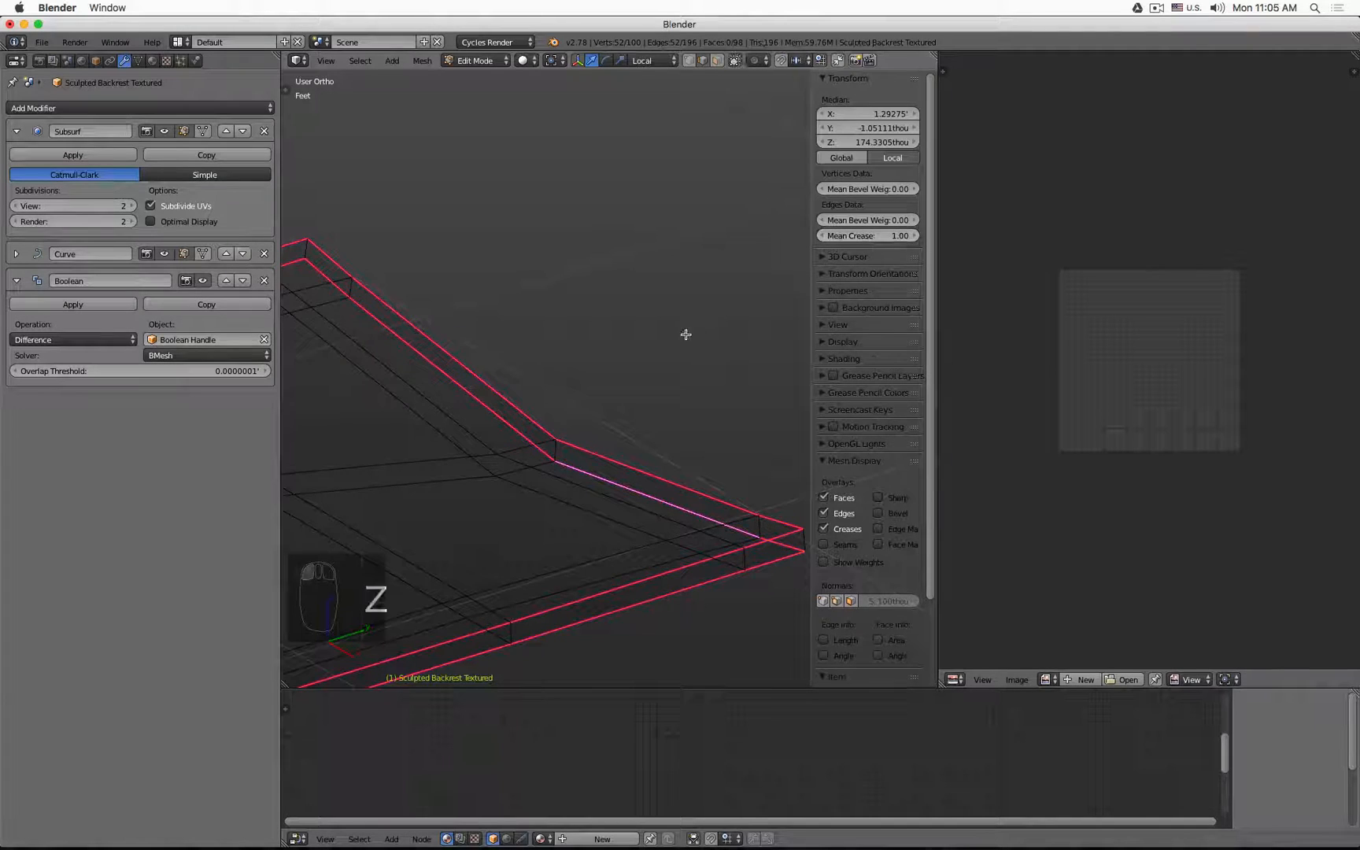
Inspect the creased rim and front lip in Object Mode and check the Mean Crease value of the outer edges
key("Tab")
scroll(529, 316, "down", 3)
scroll(511, 446, "up", 6)
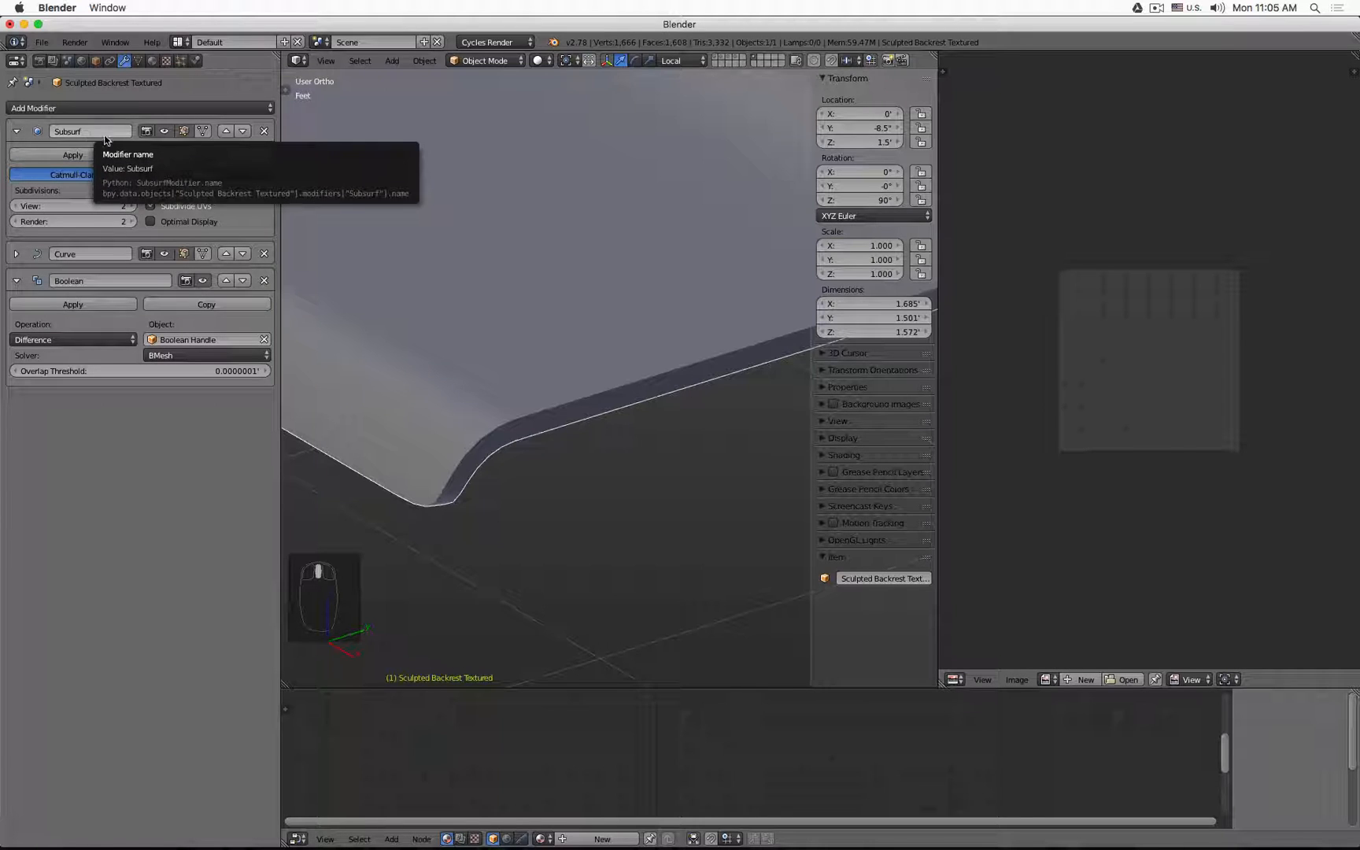
key("Tab")
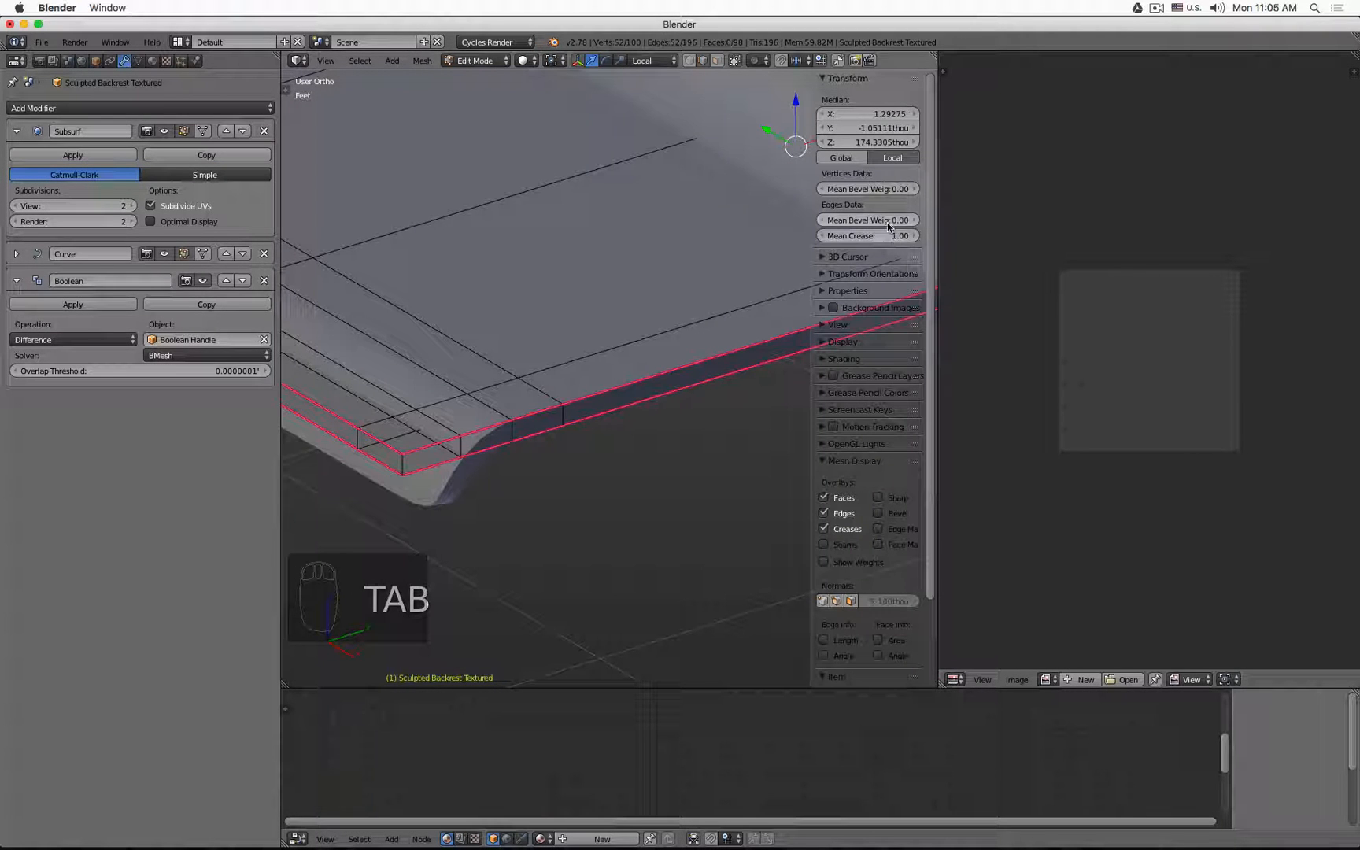
mouse_move(882, 235)
left_mouse_down()
mouse_move(834, 236)
mouse_move(881, 236)
left_mouse_up()
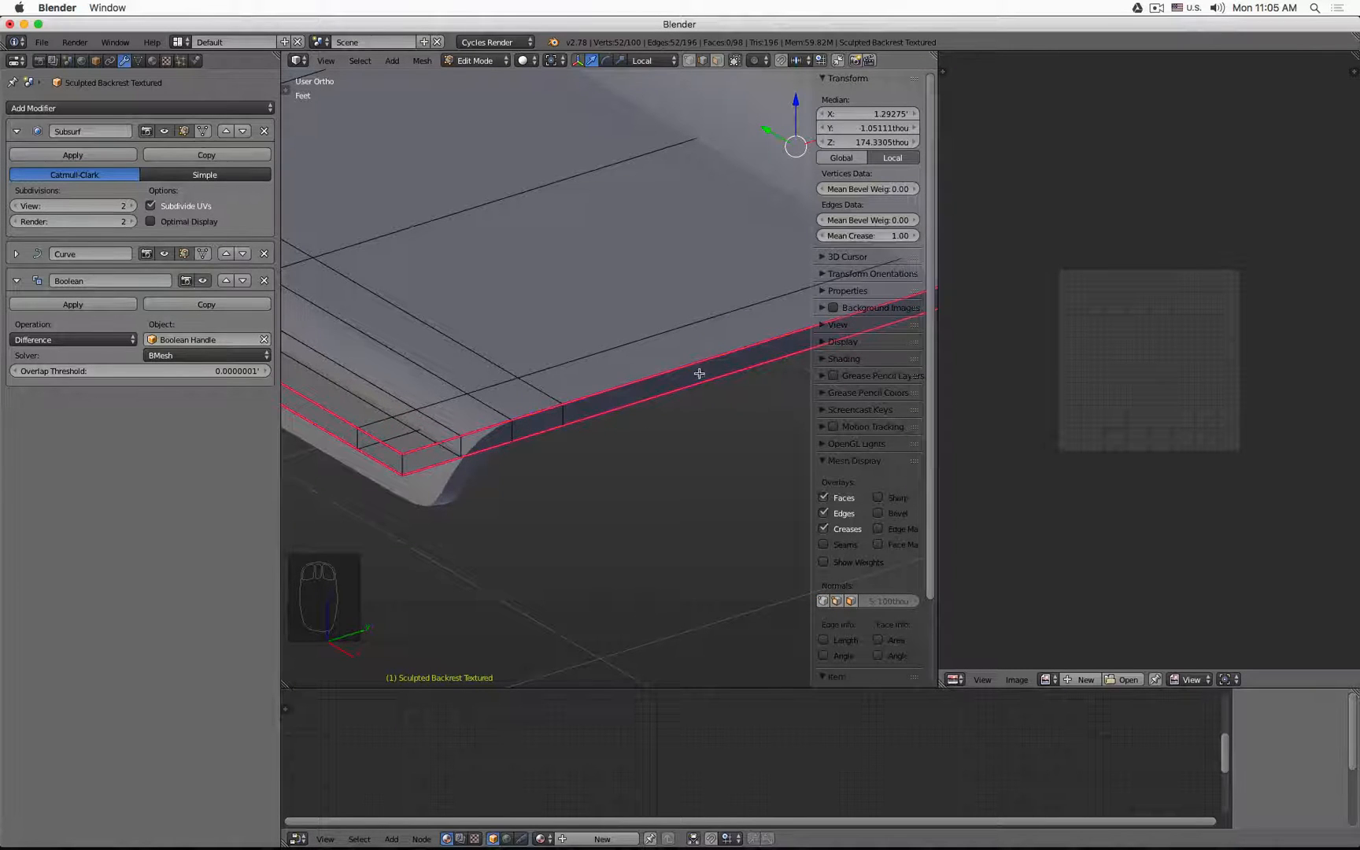
key("Tab")
scroll(608, 431, "down", 5)
middle_click_drag(551, 417, 668, 374)
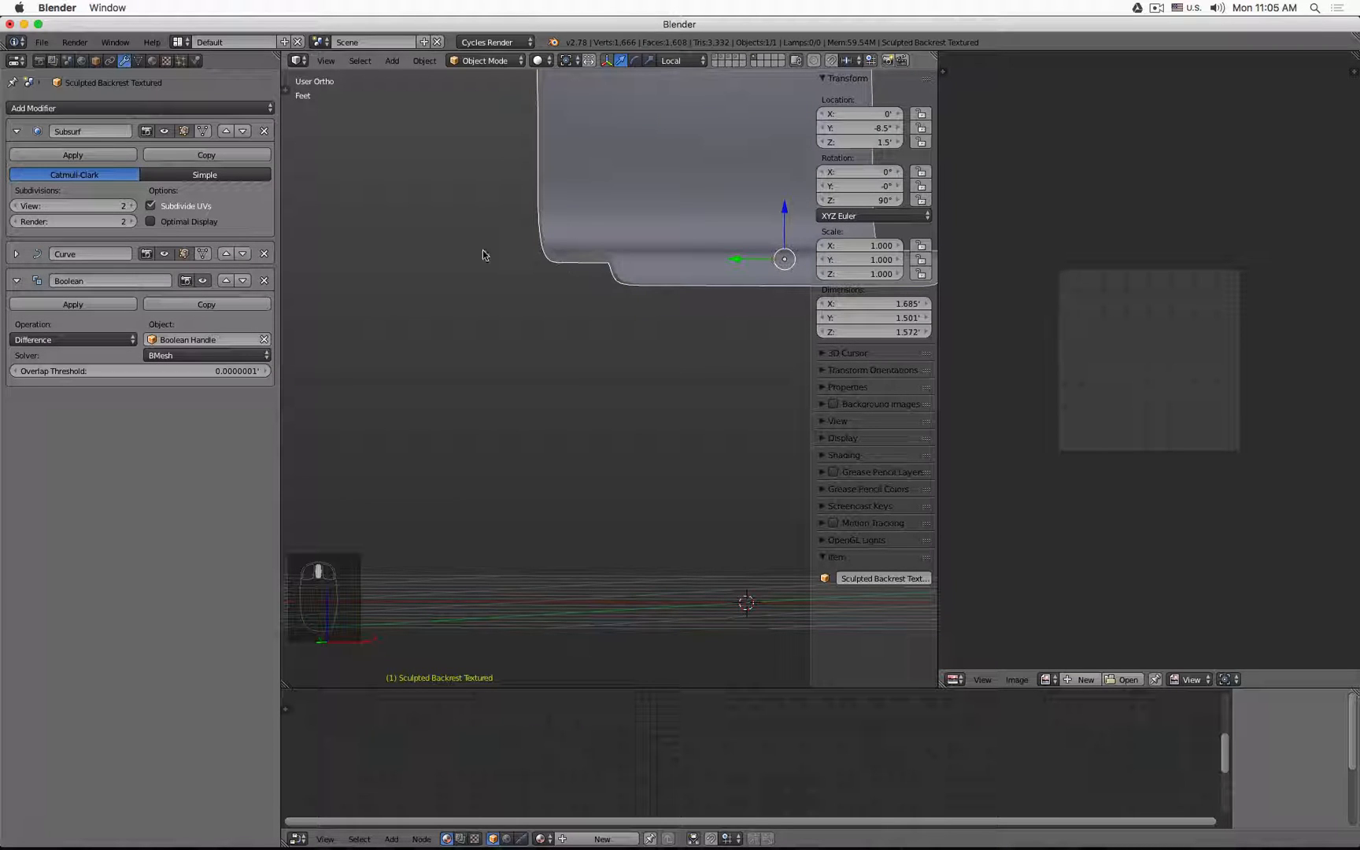
middle_click_drag(441, 193, 419, 249, "shift")
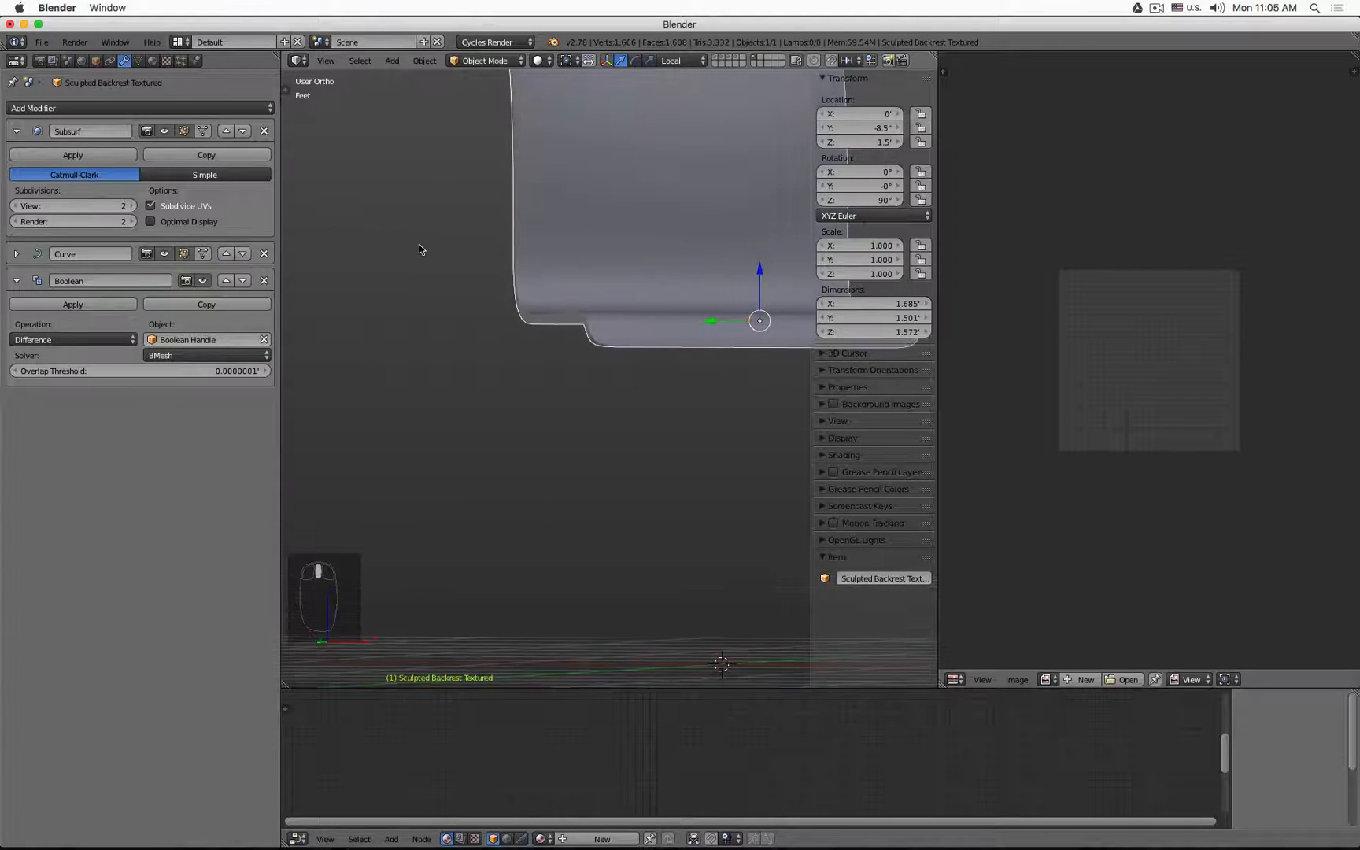
Add a Bevel modifier to the backrest and limit it by Angle
left_click(189, 108)
left_click(189, 152)
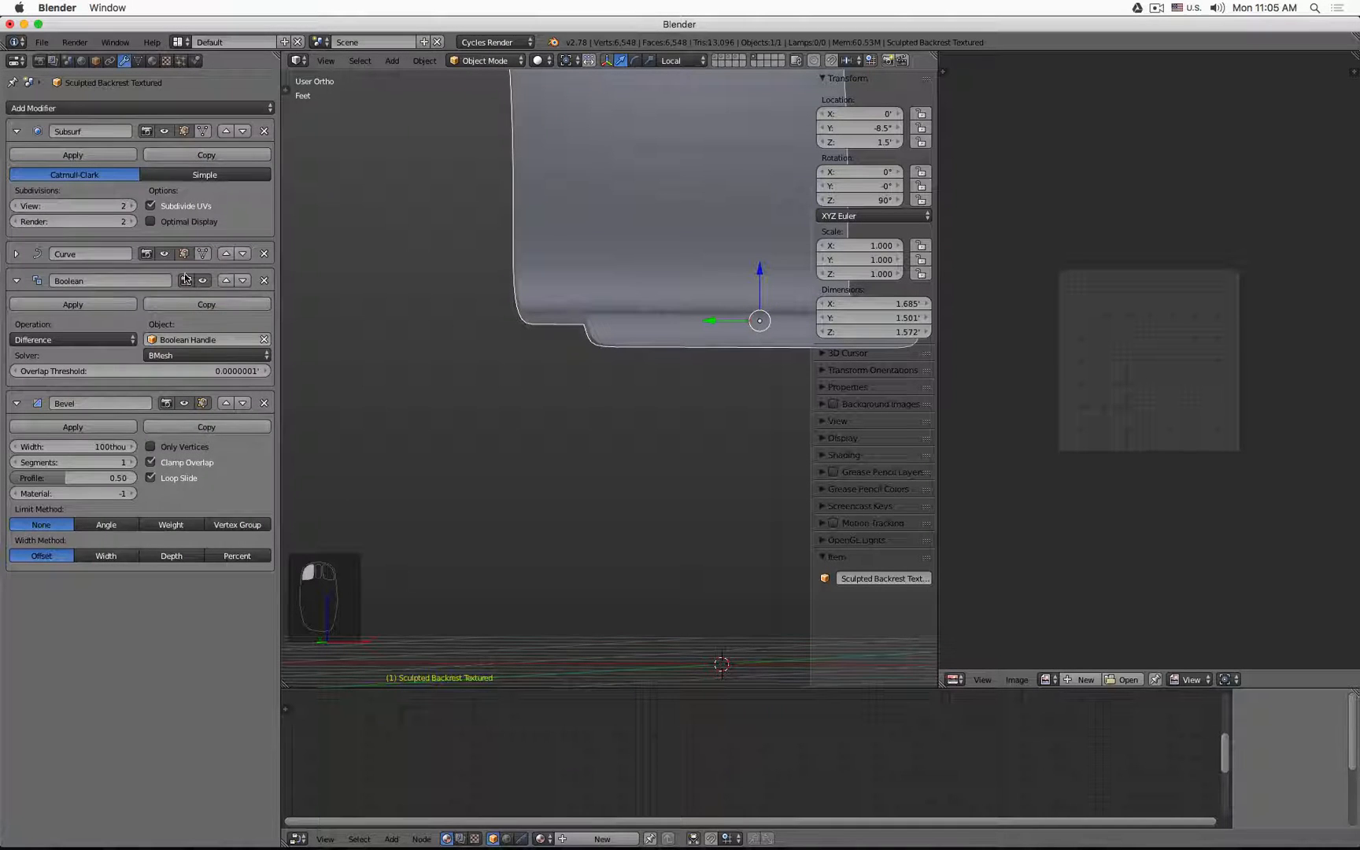
left_click(107, 524)
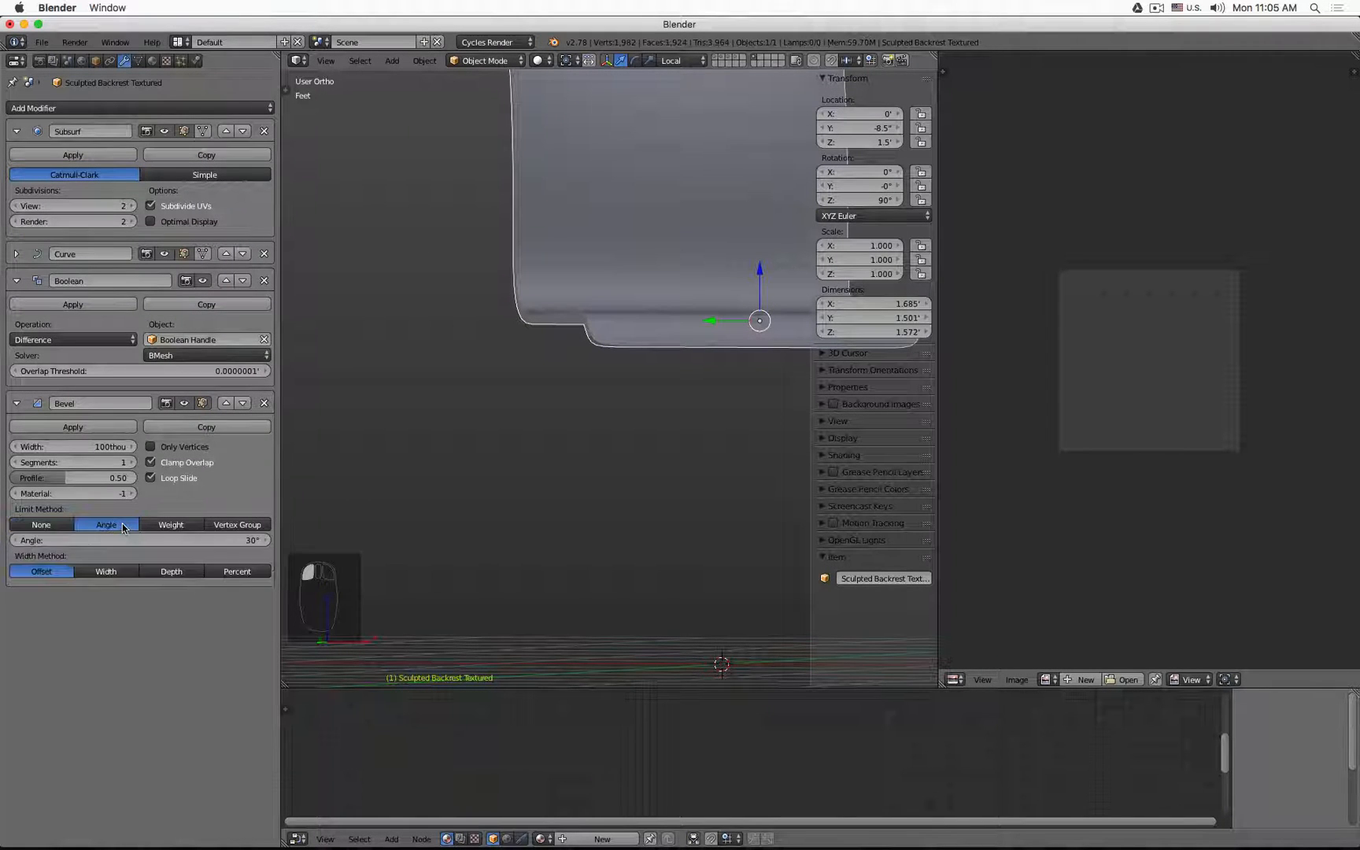
scroll(617, 298, "up", 8)
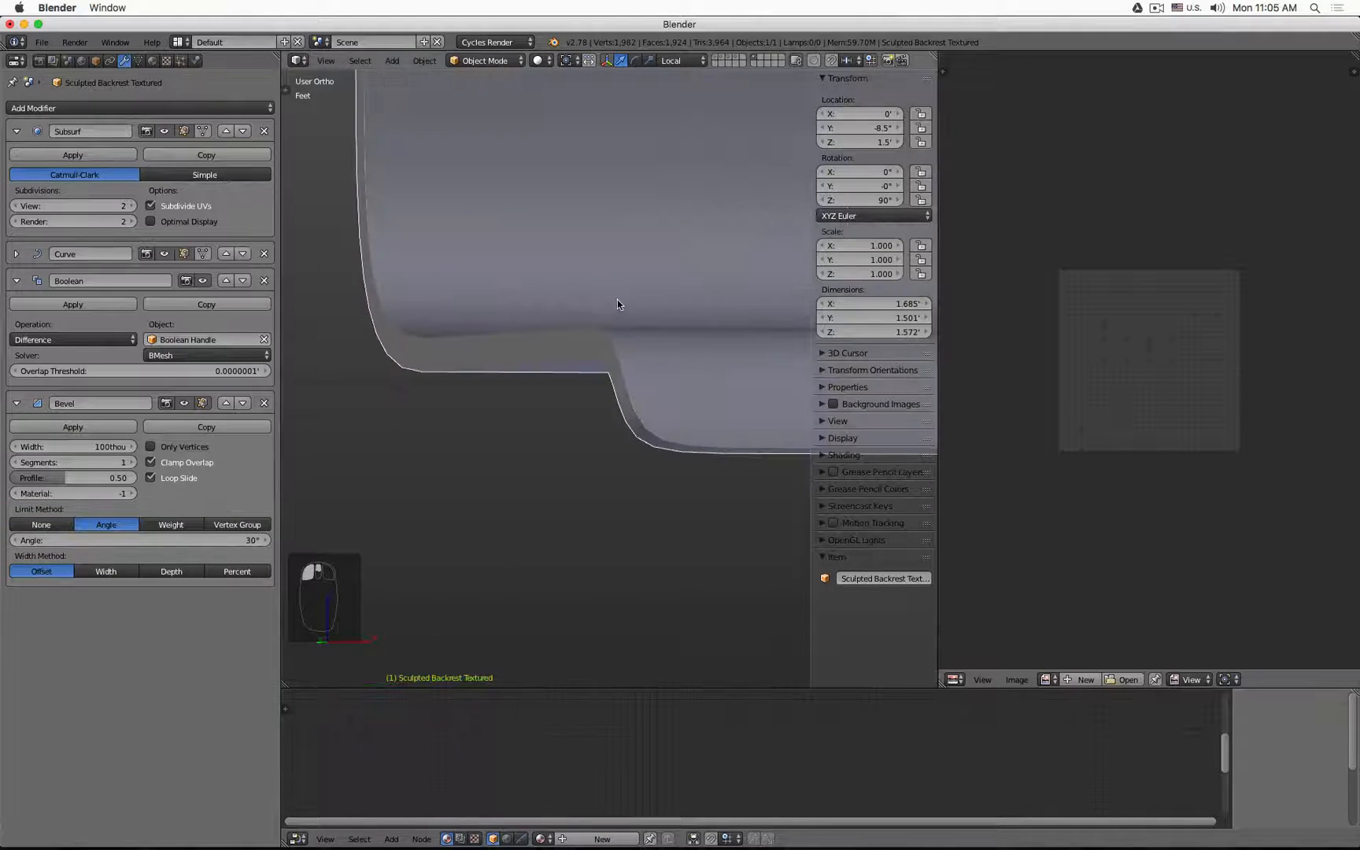
Set the Bevel modifier's width to 1 mm
left_click(93, 446)
type("1")
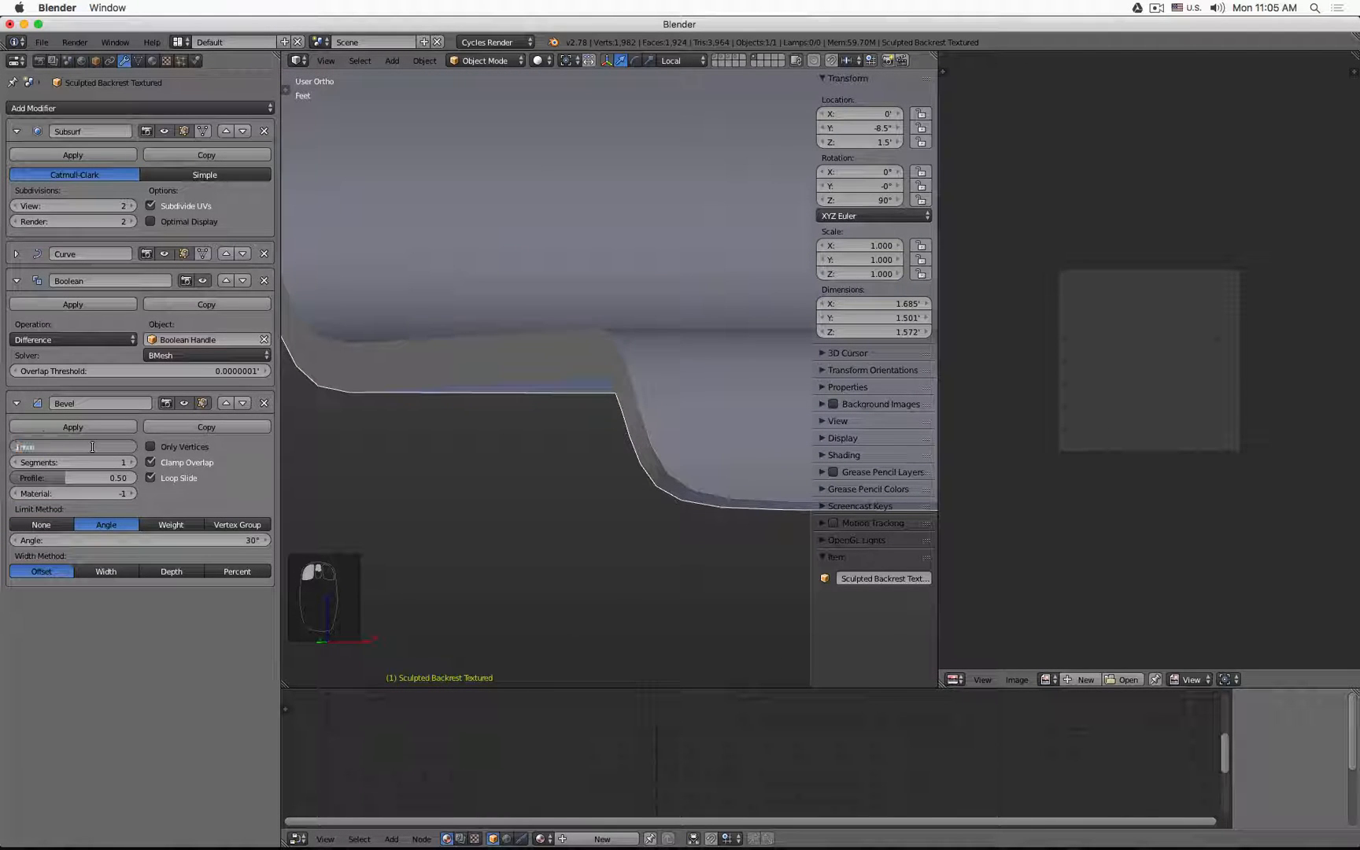
type("mm")
key("Return")
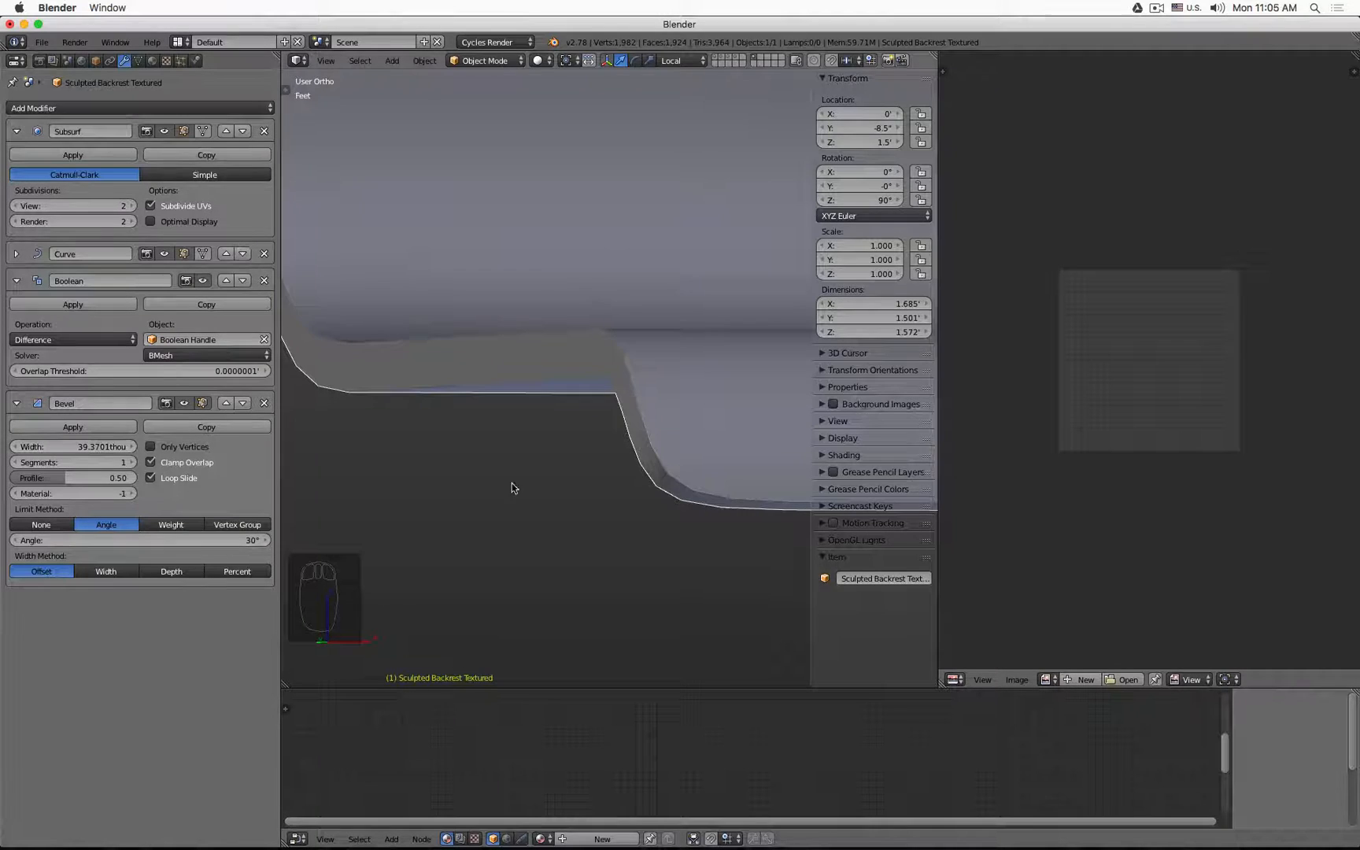
Move the Bevel modifier above the Boolean in the stack, comparing the edge in wireframe and solid shading
key("z")
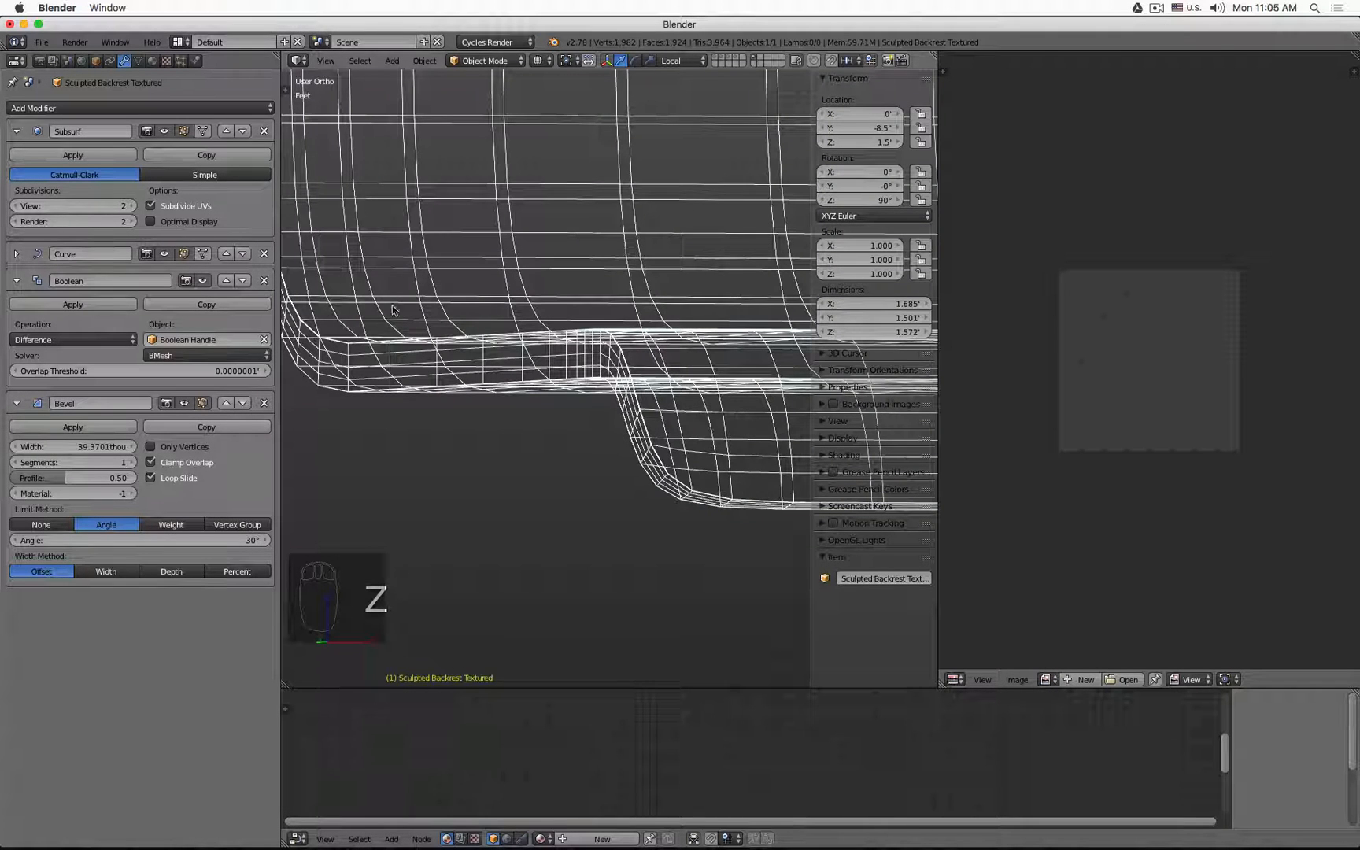
left_click(225, 403)
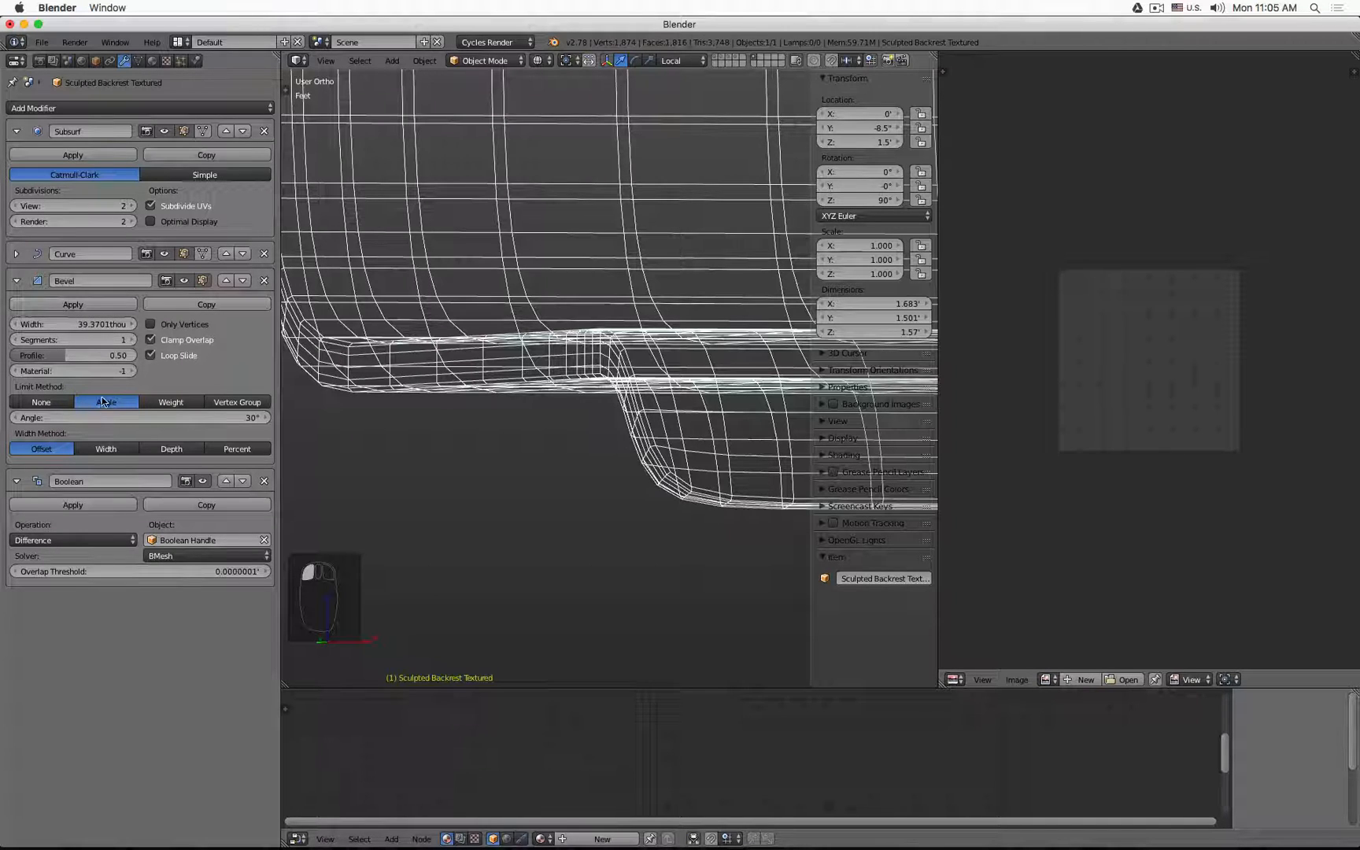
key("z")
scroll(519, 389, "down", 3)
scroll(520, 389, "up", 3)
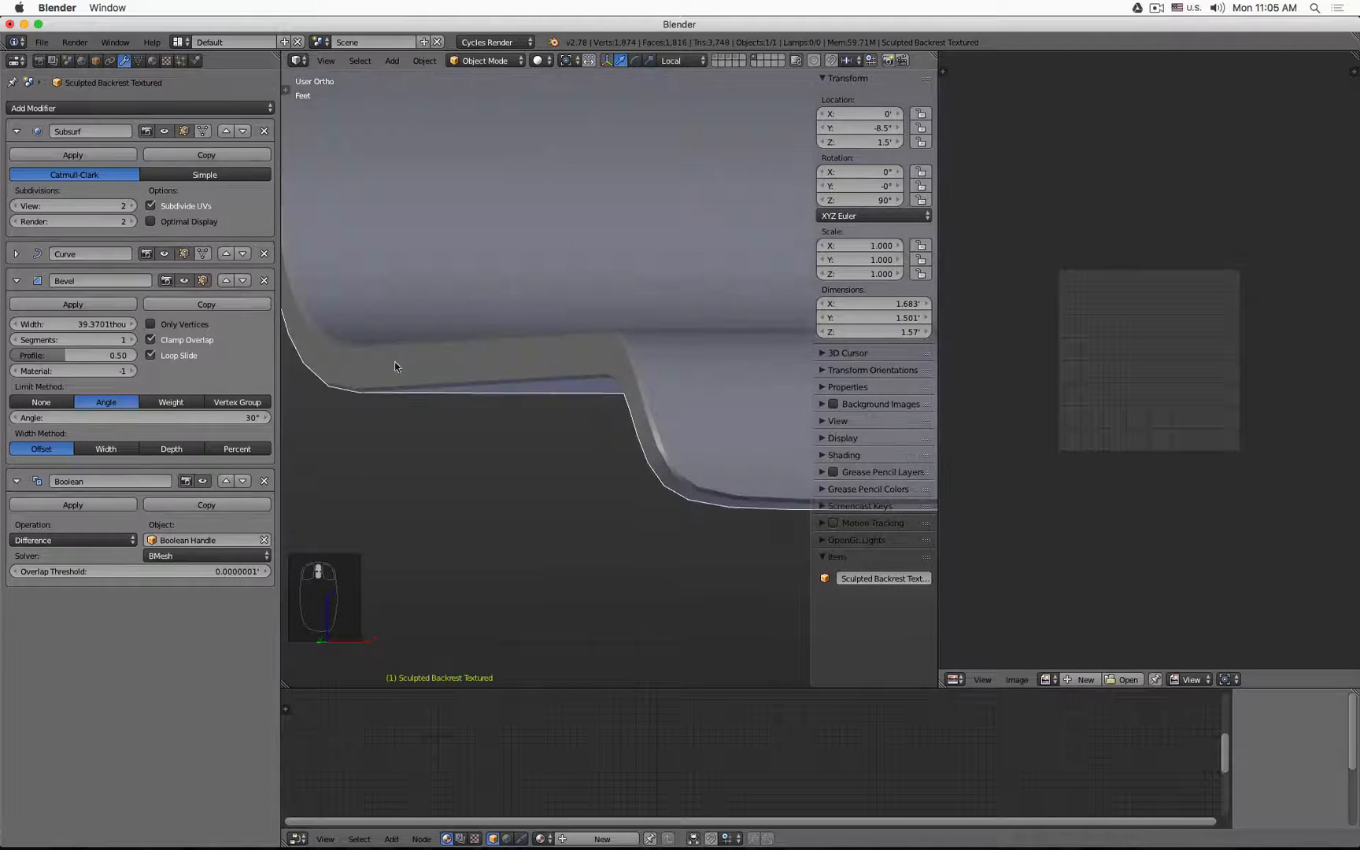
Set the Bevel modifier to 10 segments with a profile of 0.60 and inspect the whole backrest
left_click(132, 339)
left_click(134, 339)
left_click(135, 339)
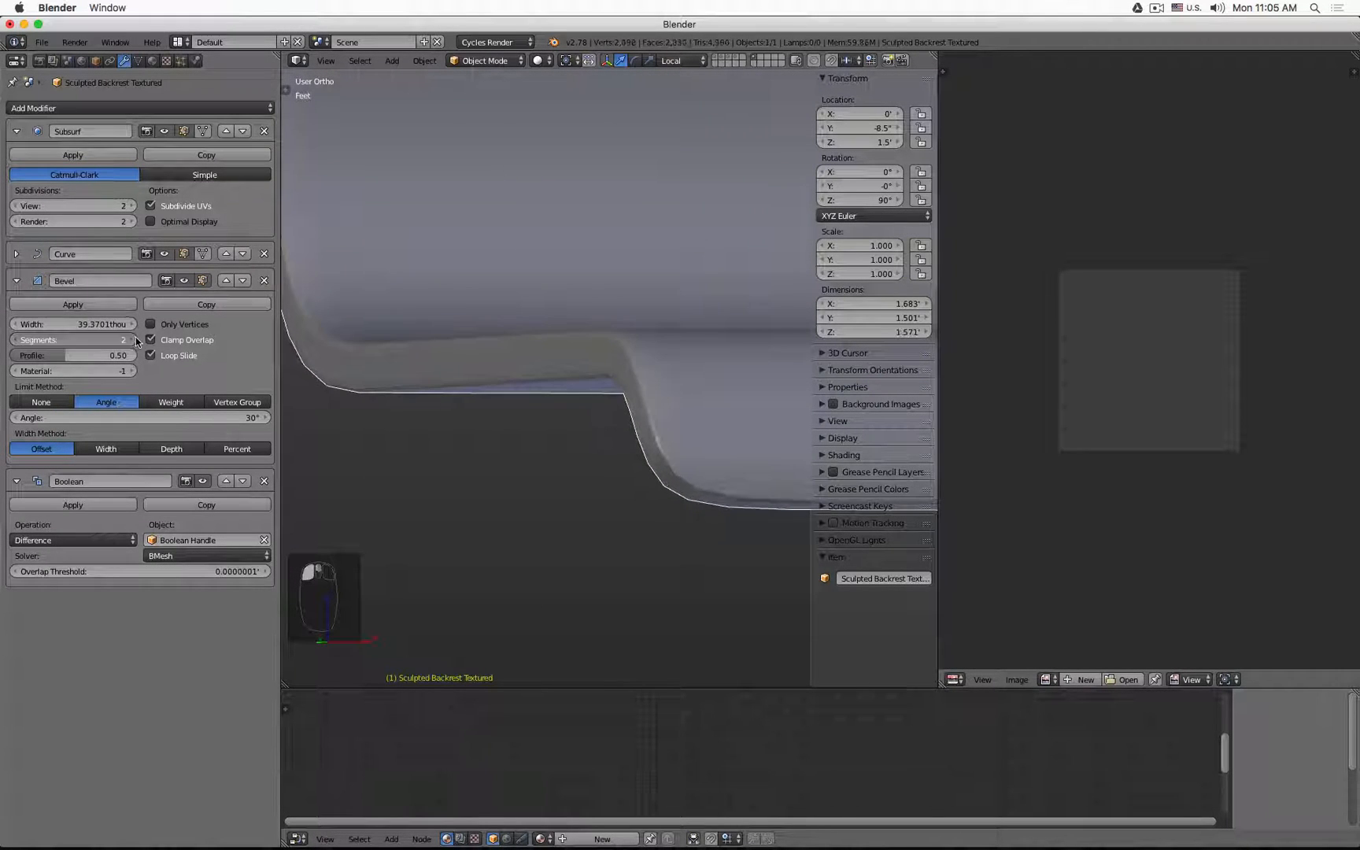
left_click(135, 339)
left_click(134, 340)
left_click(133, 340)
left_click(134, 338)
left_click(134, 338)
left_click(134, 338)
left_click(134, 339)
left_click(20, 339)
left_click(84, 355)
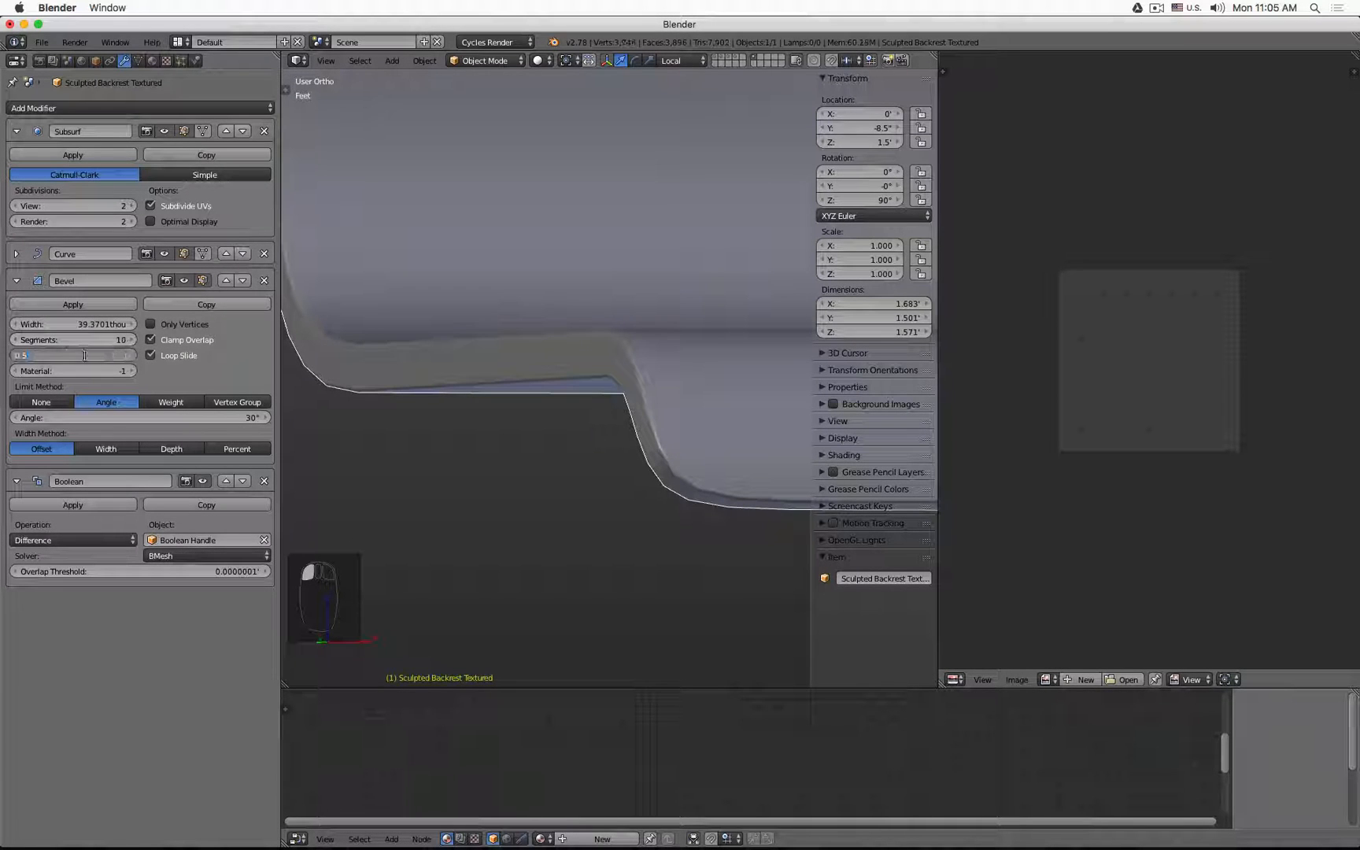
key("Return")
middle_click_drag(583, 354, 543, 373)
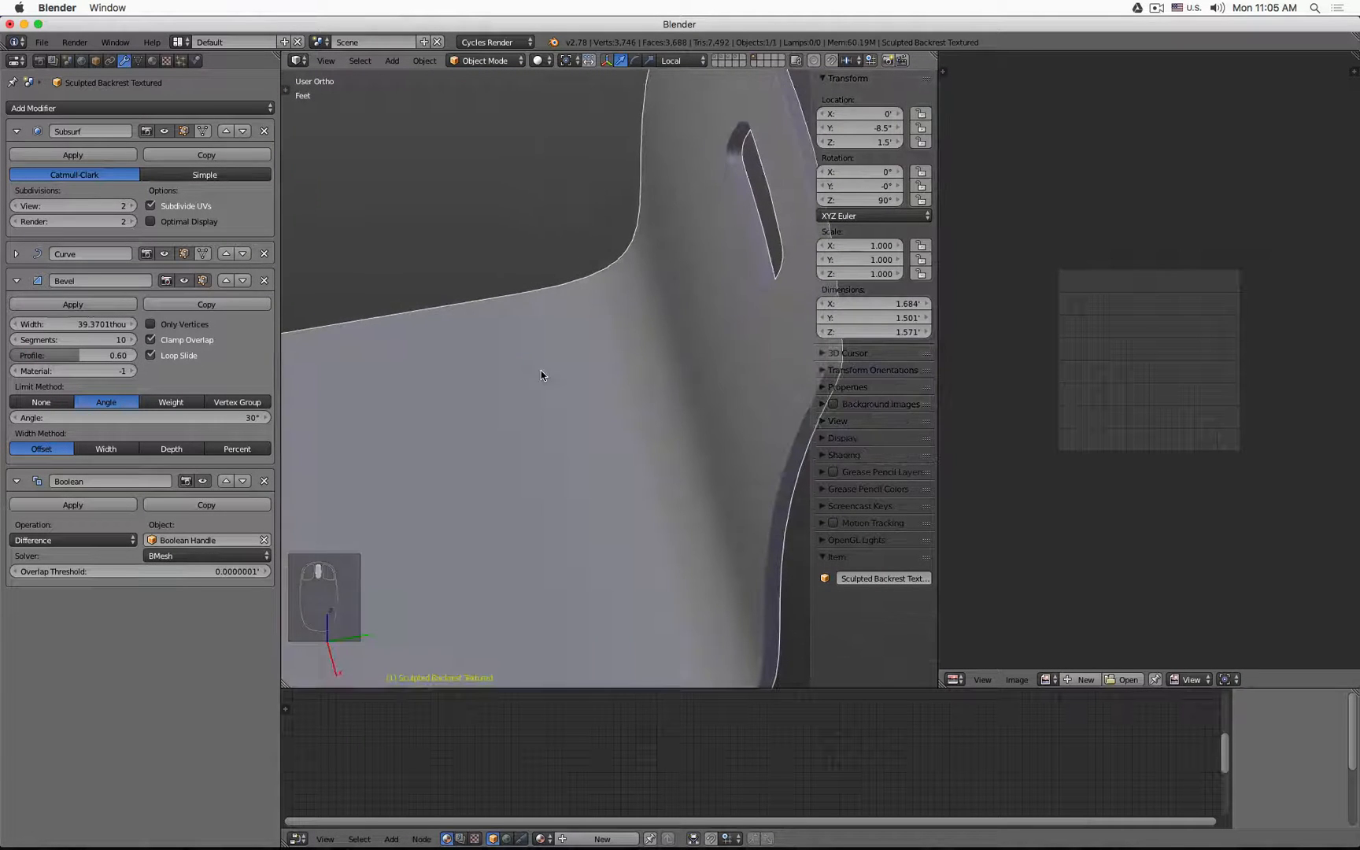
middle_click_drag(611, 296, 567, 307)
scroll(622, 285, "down", 2)
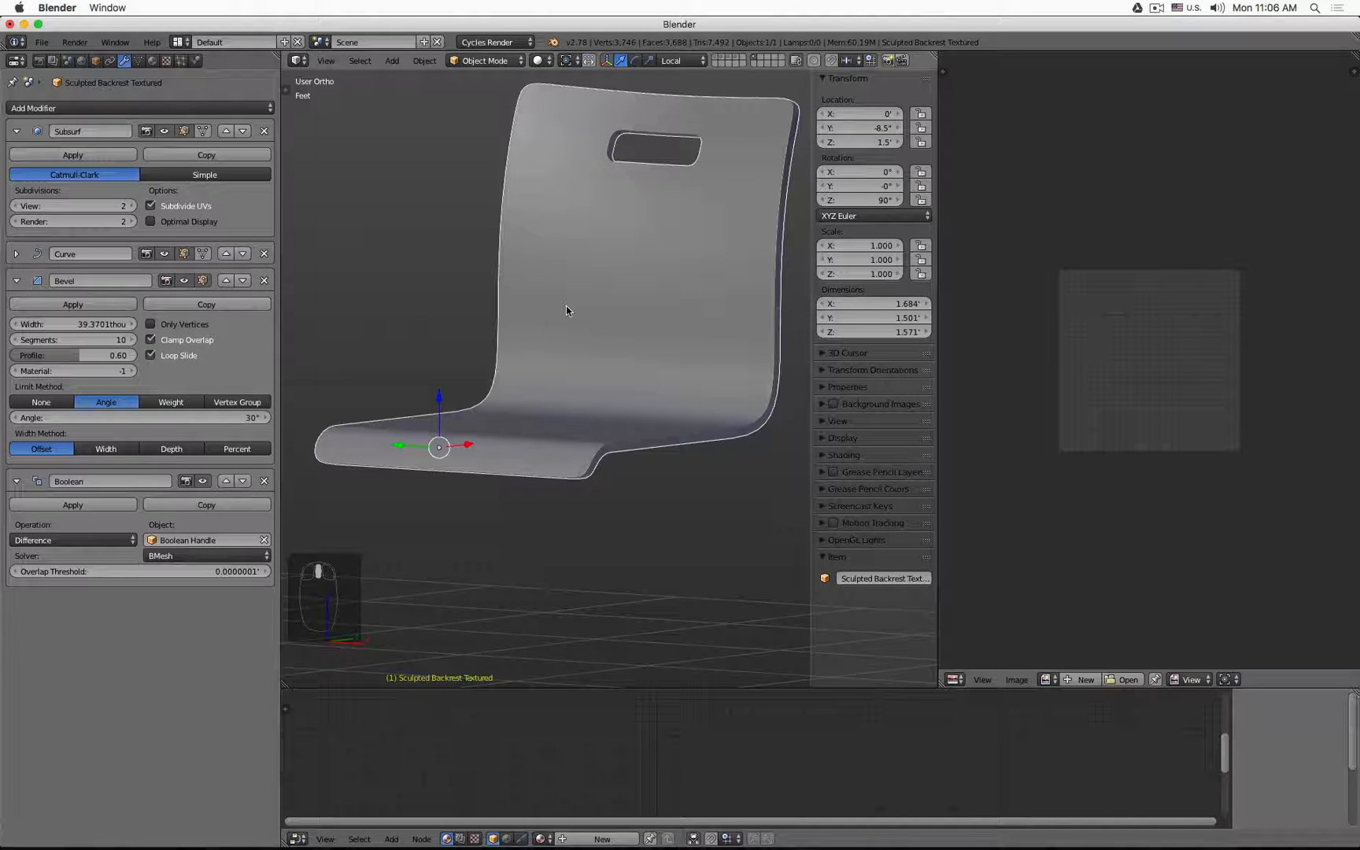
Enter Edit Mode in a maximized 3D view, hide the crease overlay and display the mesh in wireframe
key("Tab")
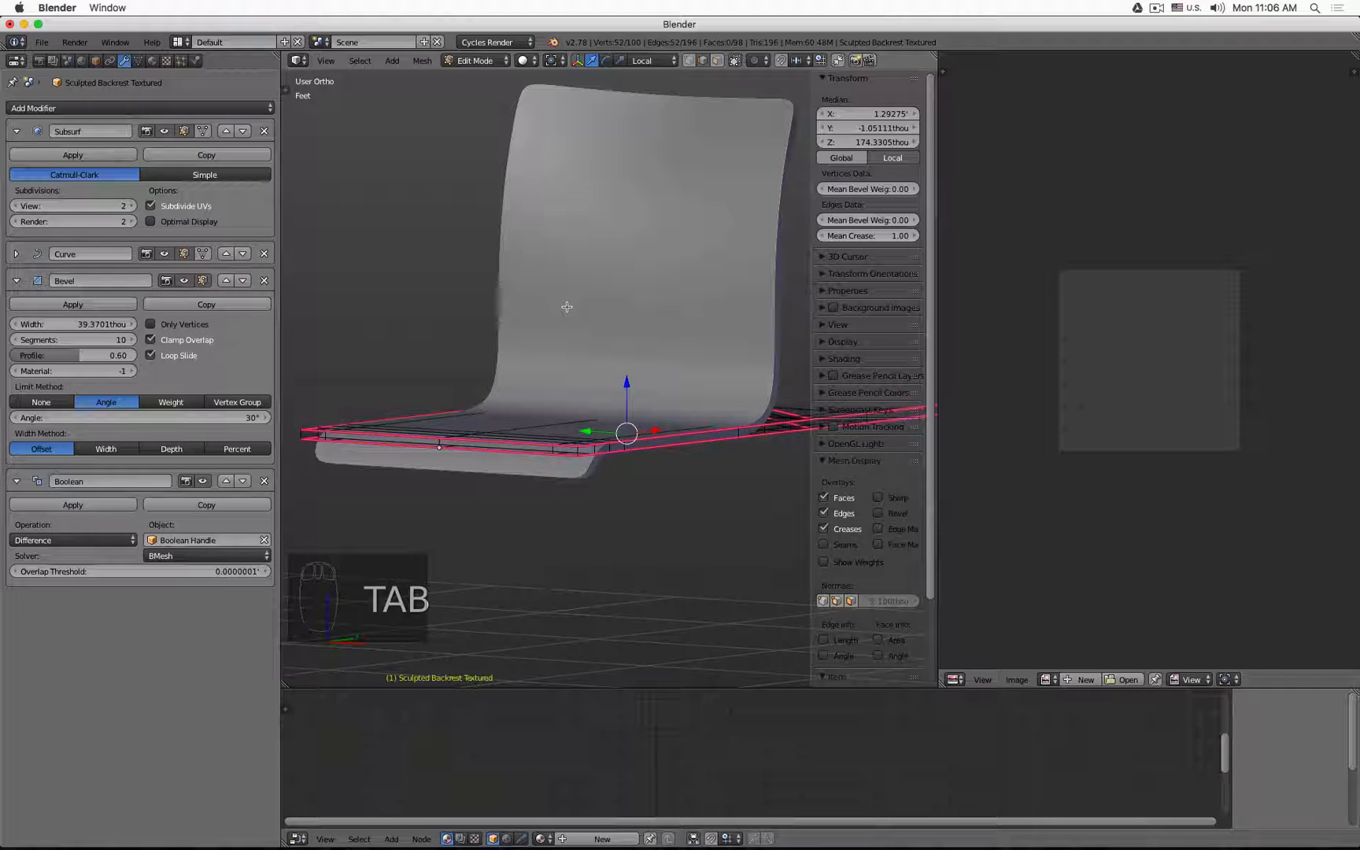
key("shift+space")
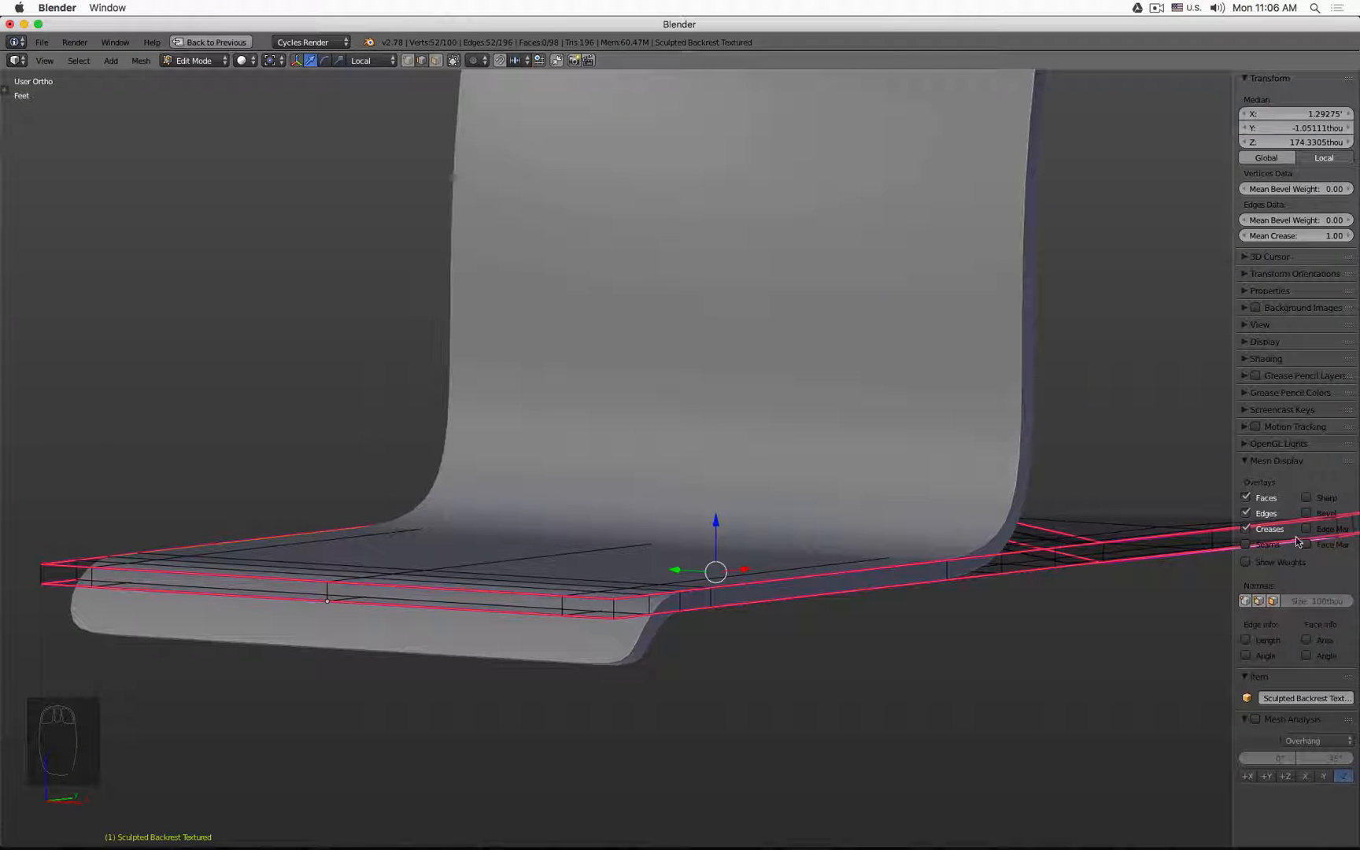
left_click(1245, 530)
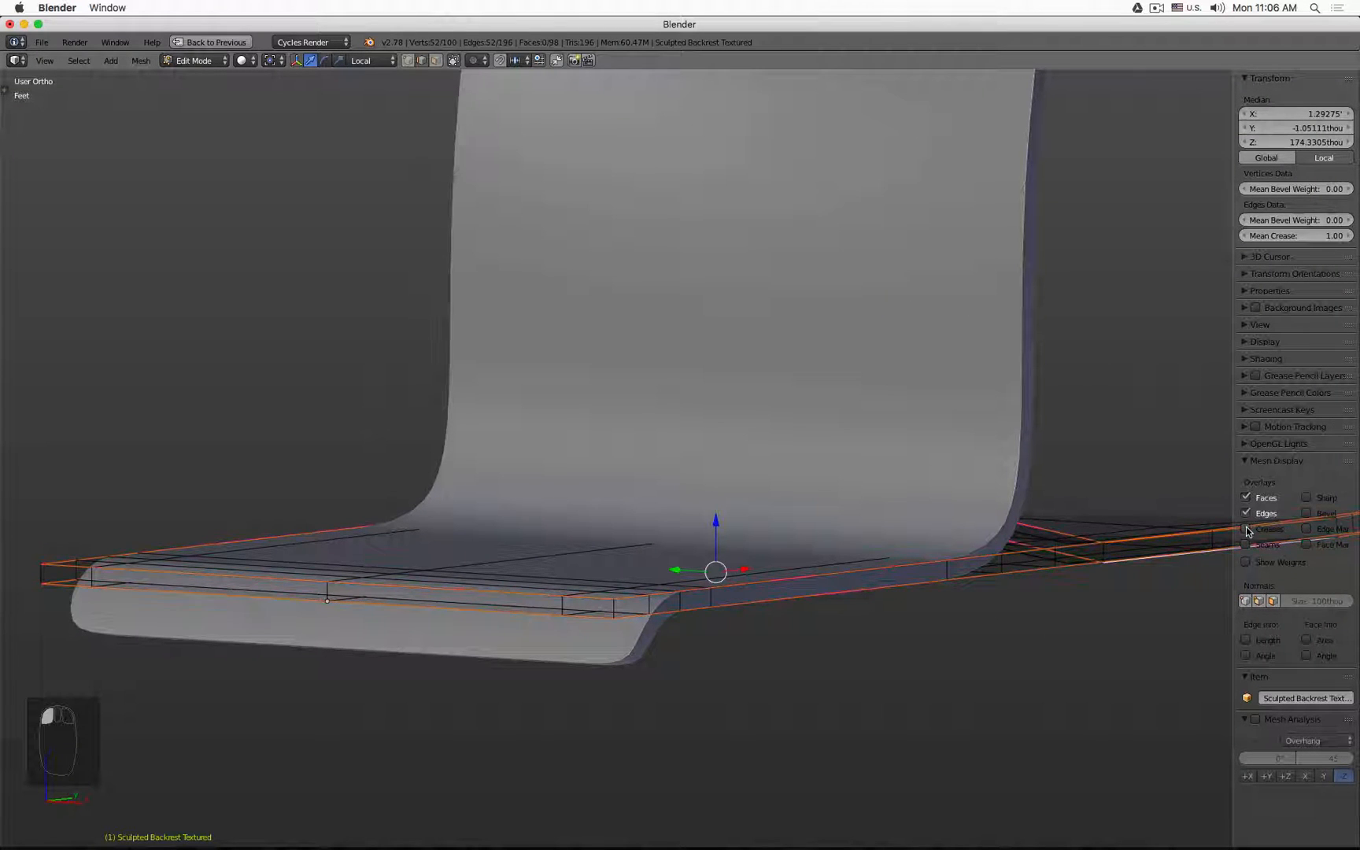
key("z")
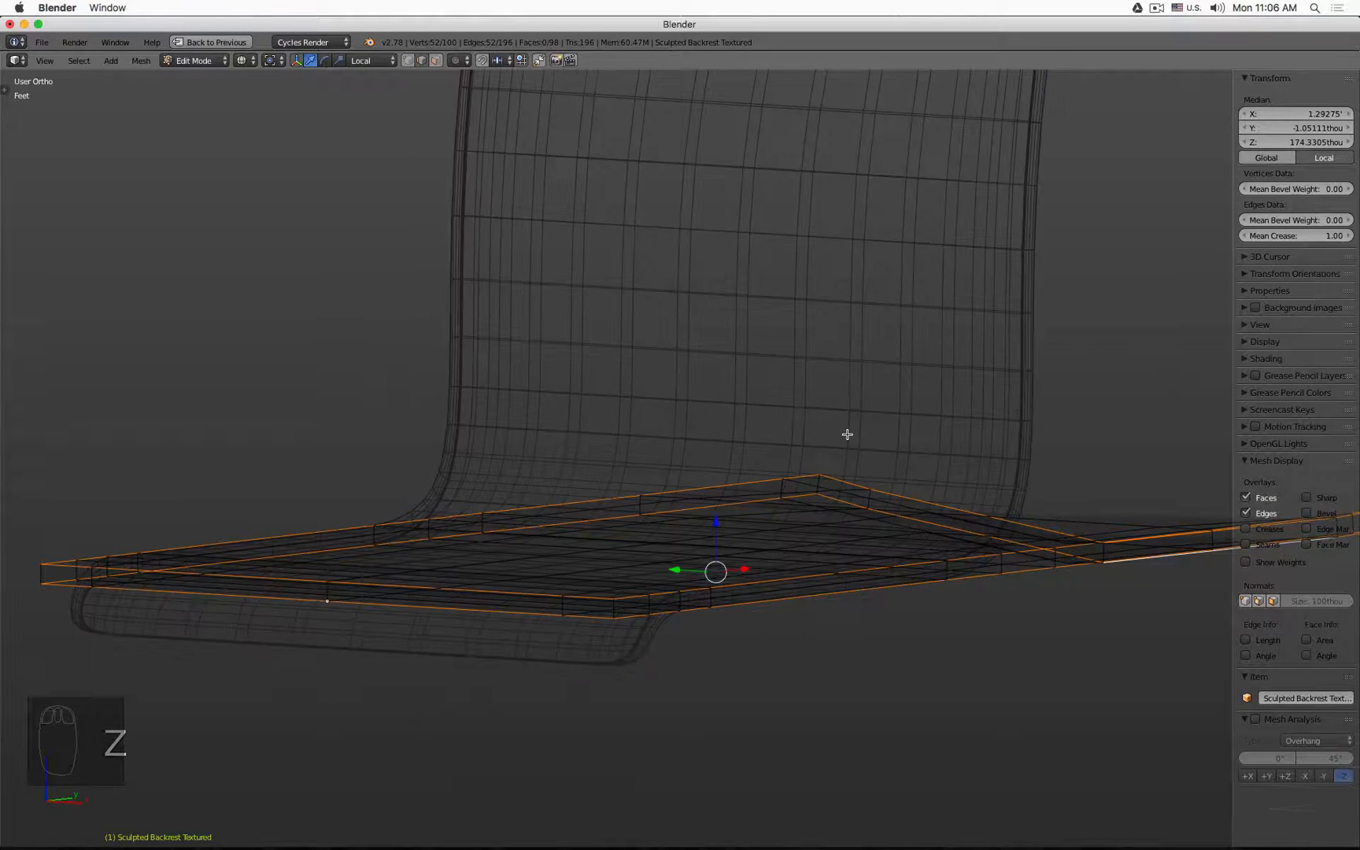
scroll(981, 428, "down", 3)
middle_click_drag(981, 428, 784, 457)
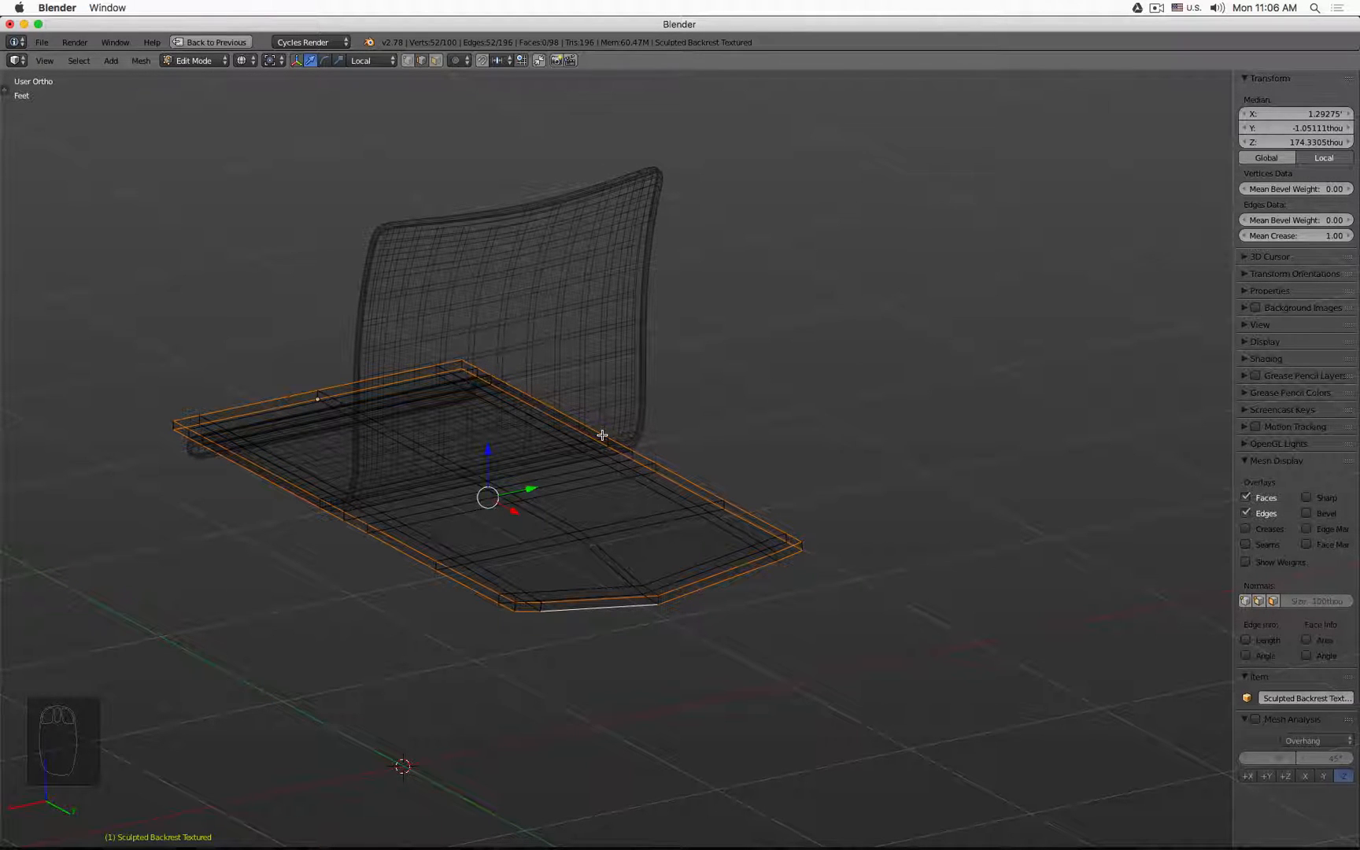
key("shift+e")
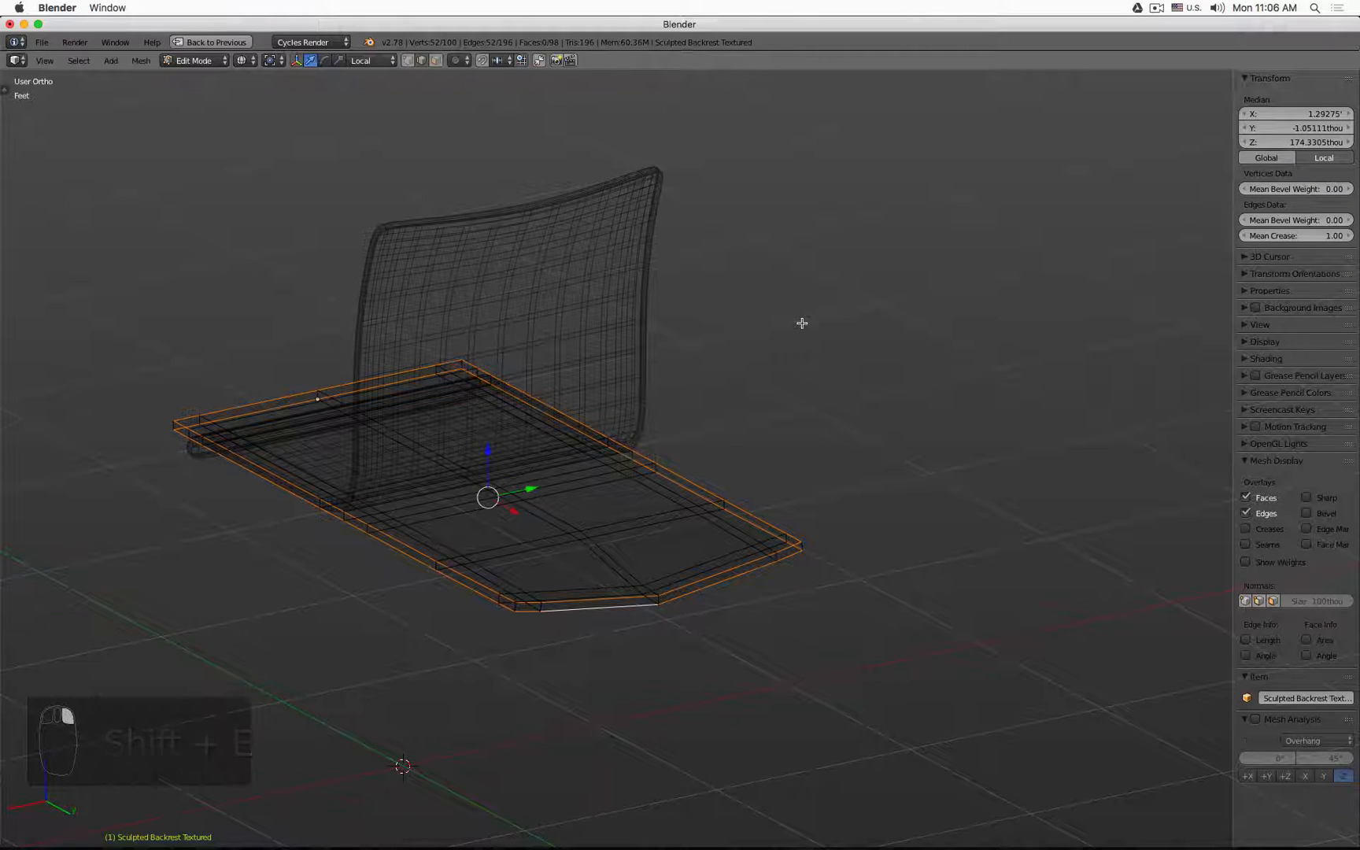
right_click(802, 323)
key("g")
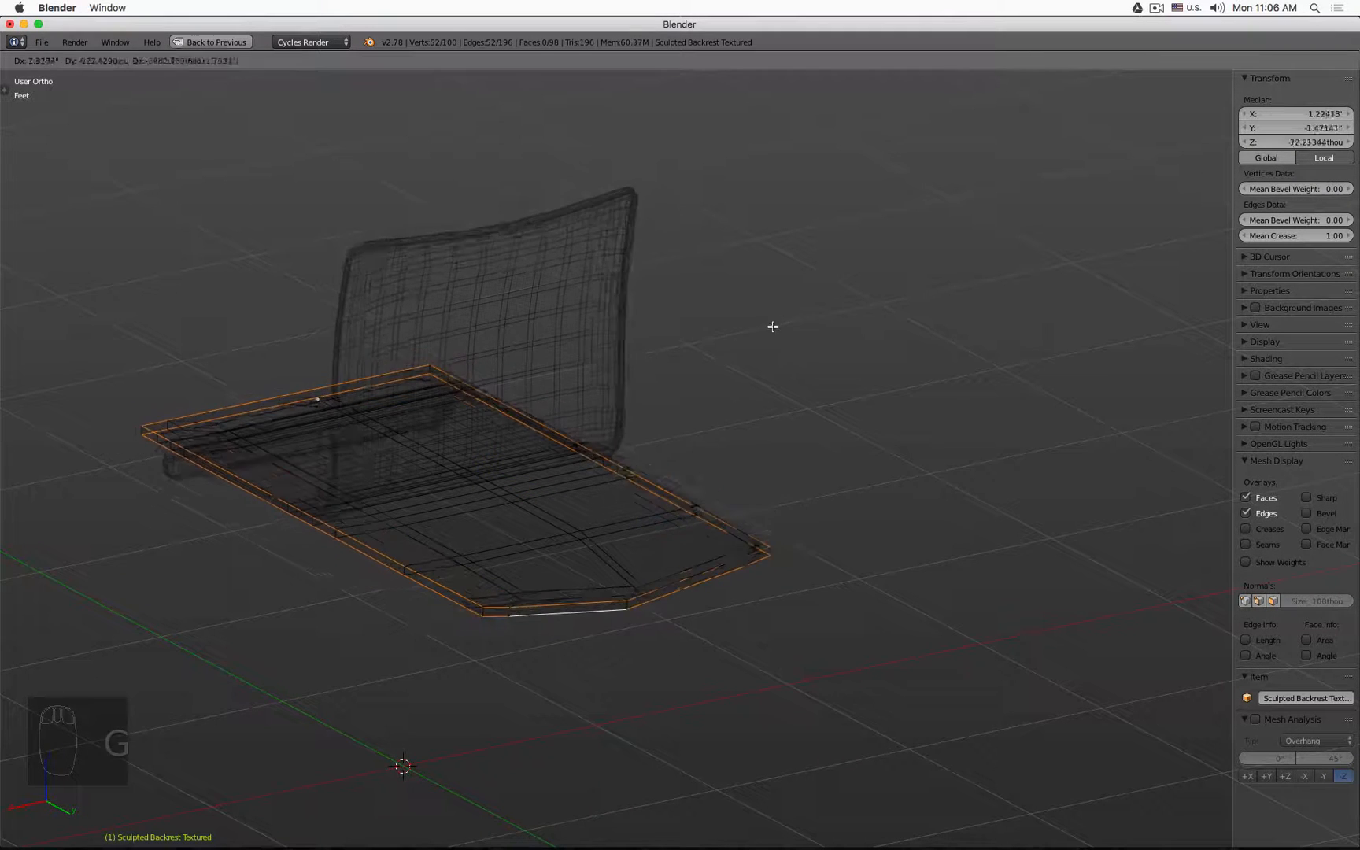
right_click(773, 319)
Mark the selected upper and lower outer edge loops as seams
key("ctrl+e")
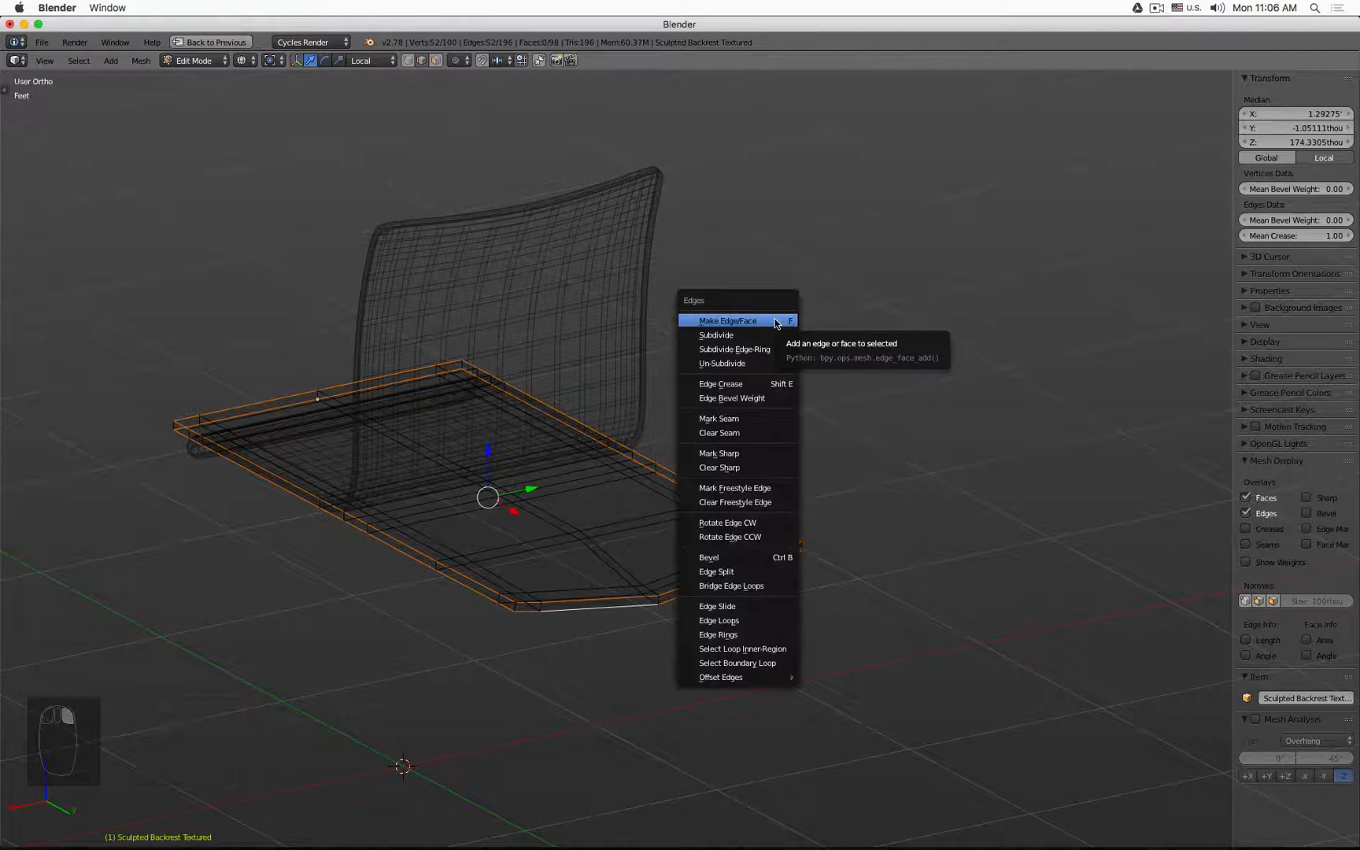
left_click(756, 426)
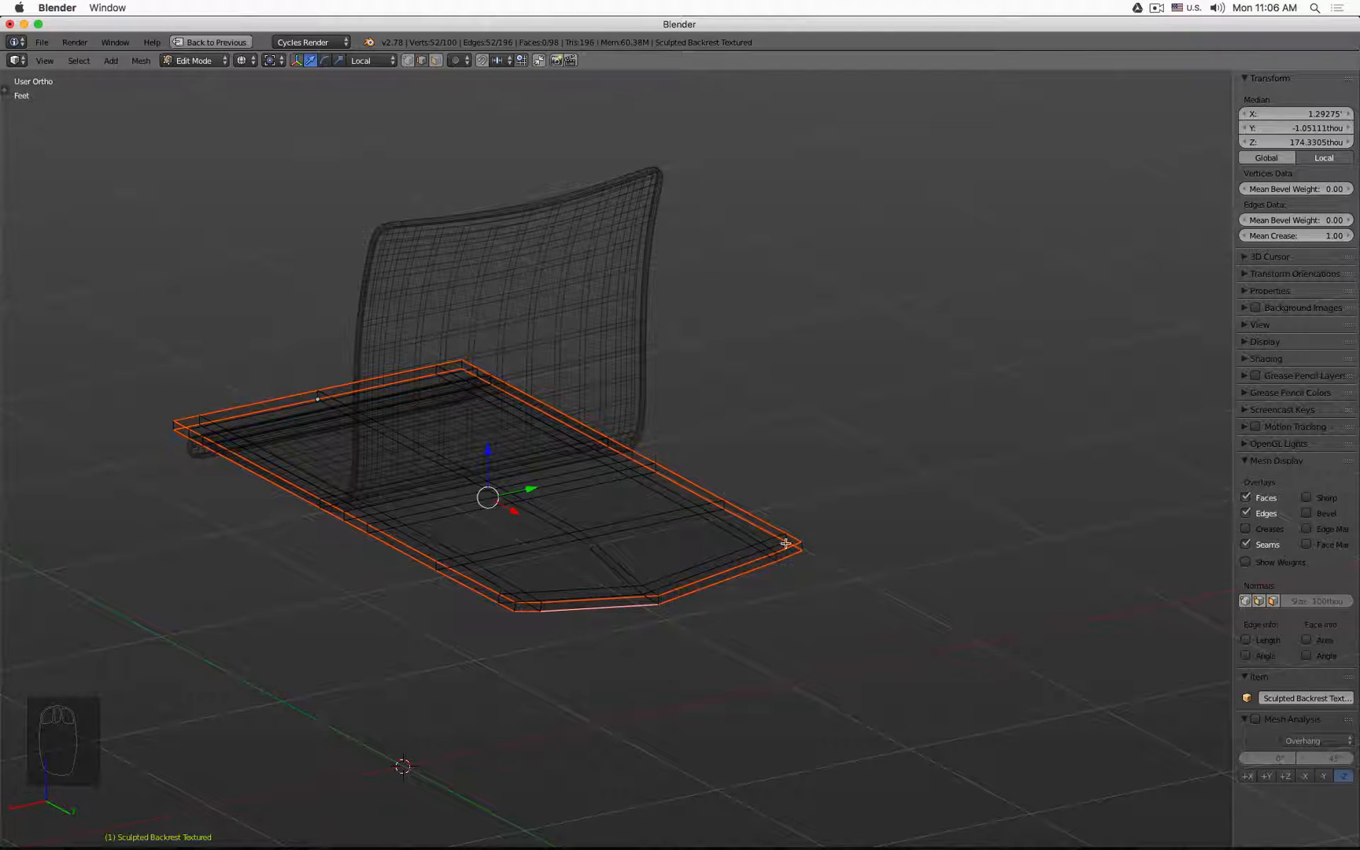
Select the short vertical edge at the middle of the front rim and mark it as a seam
middle_click_drag(192, 427, 361, 391)
scroll(535, 533, "up", 5)
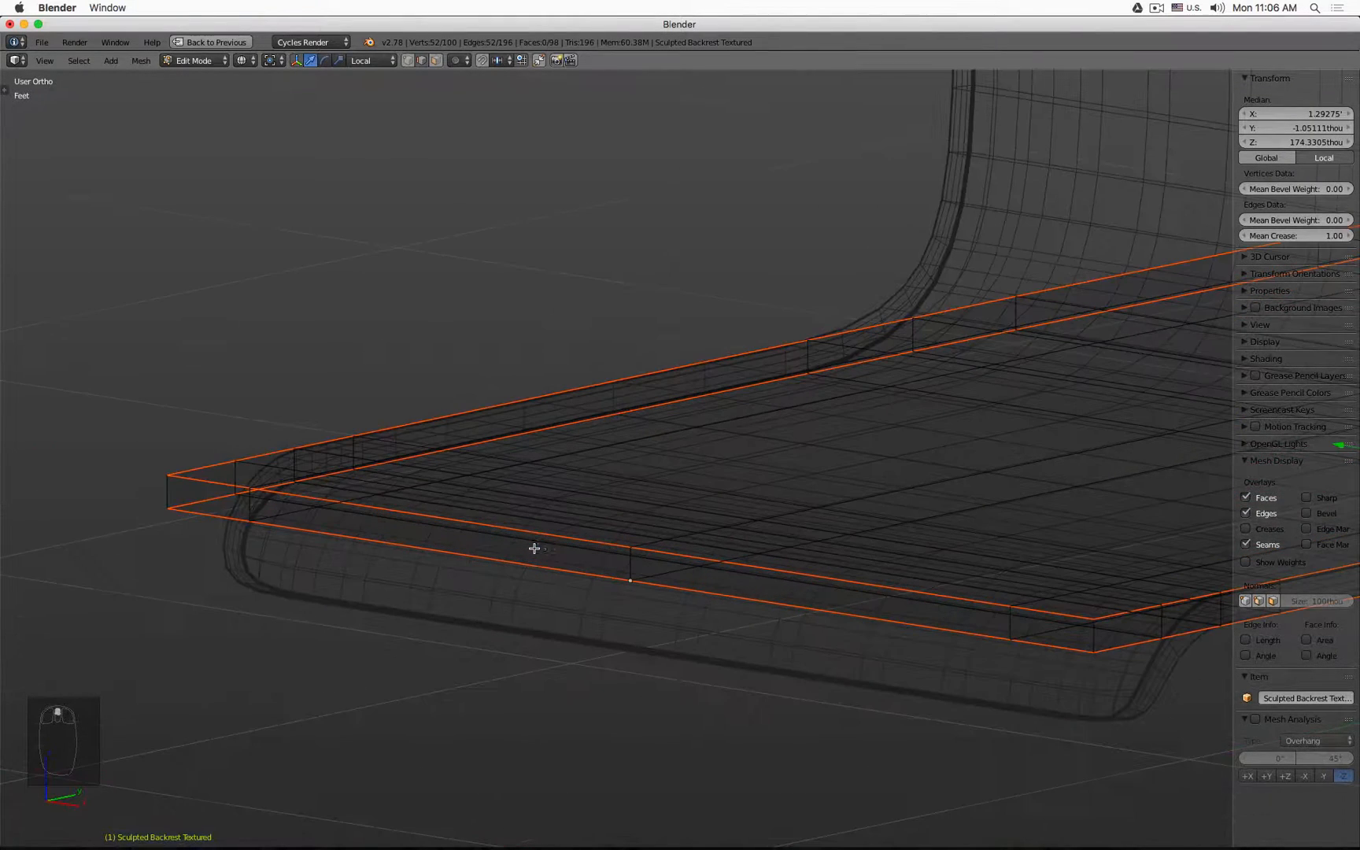
right_click(628, 562)
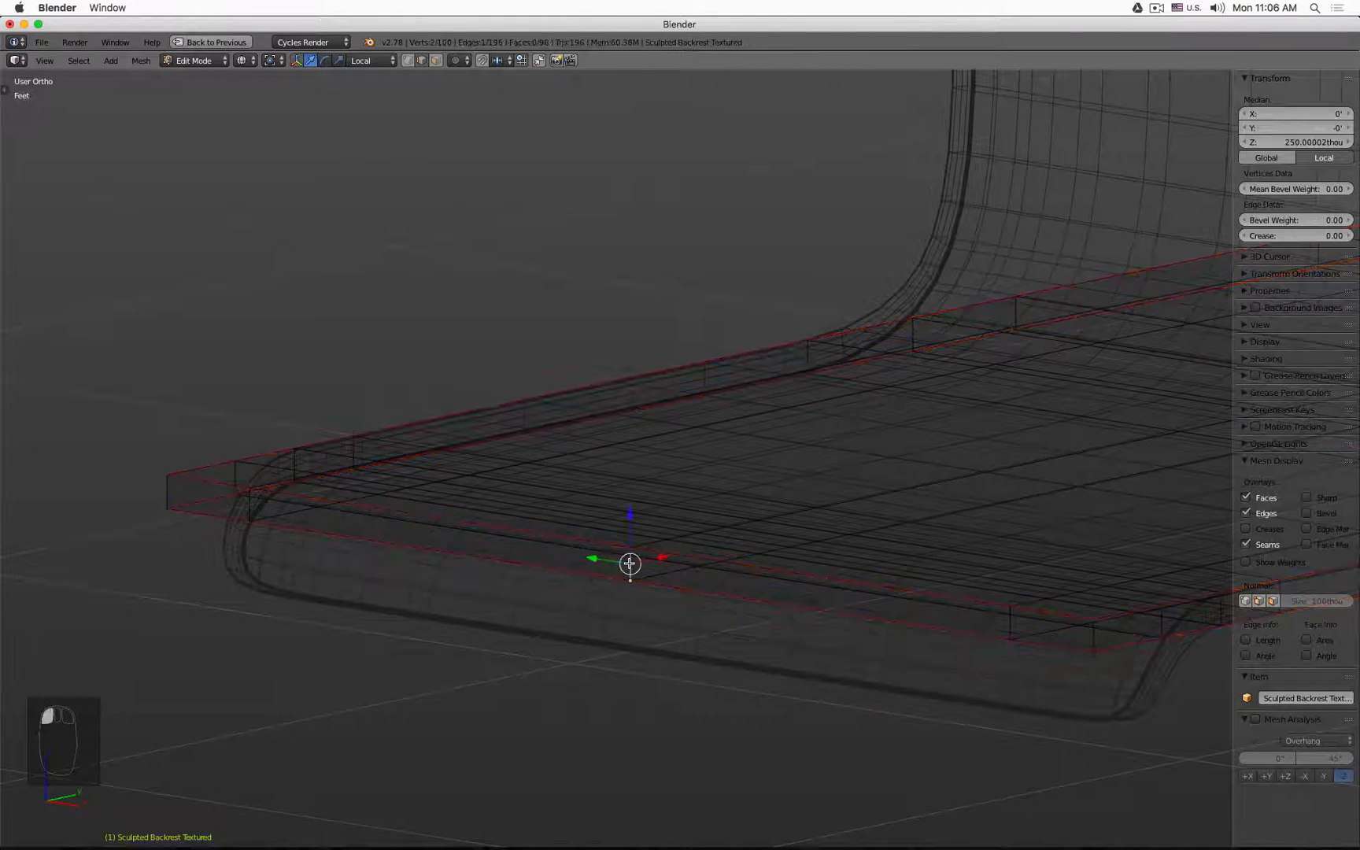
scroll(525, 554, "down", 6)
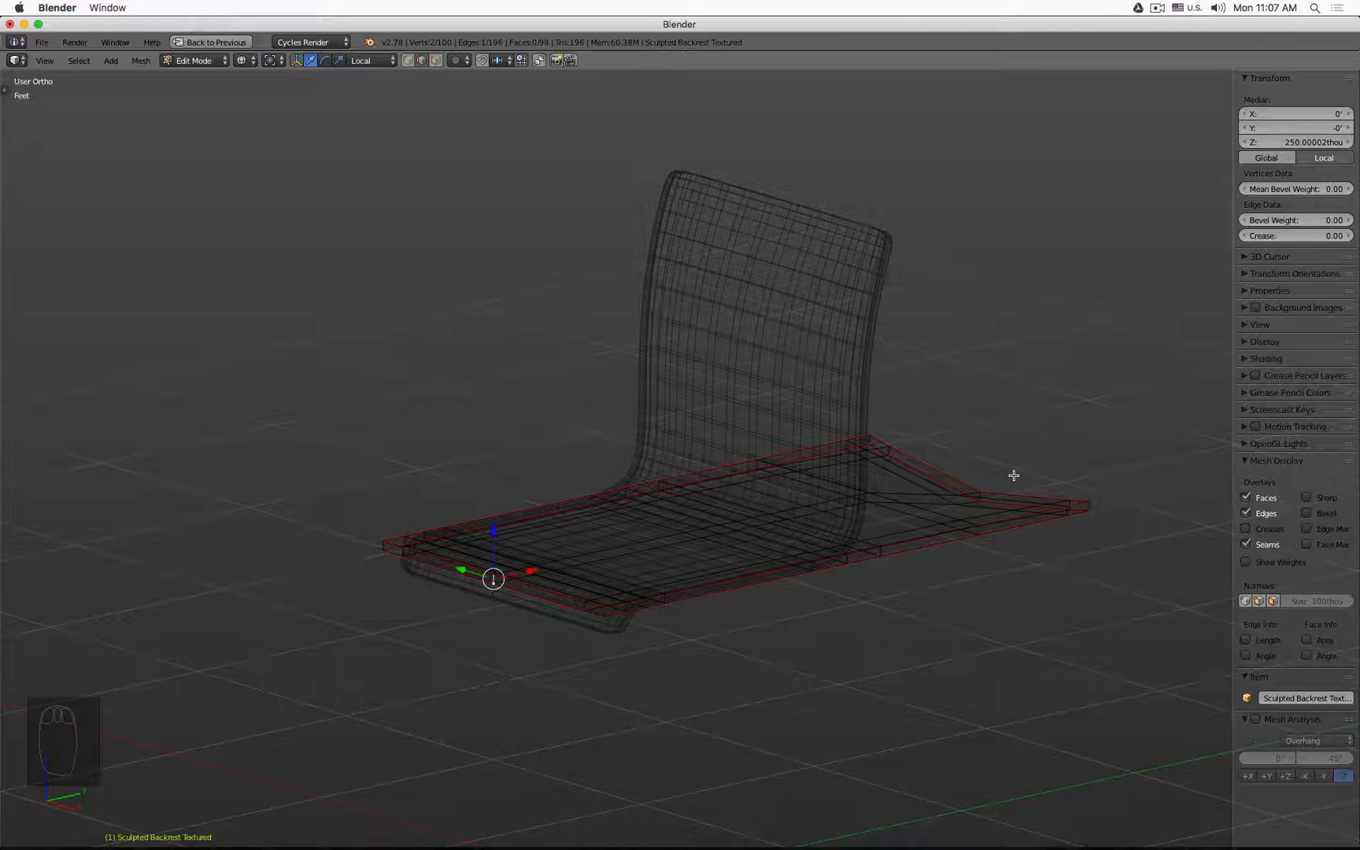
scroll(441, 602, "up", 5)
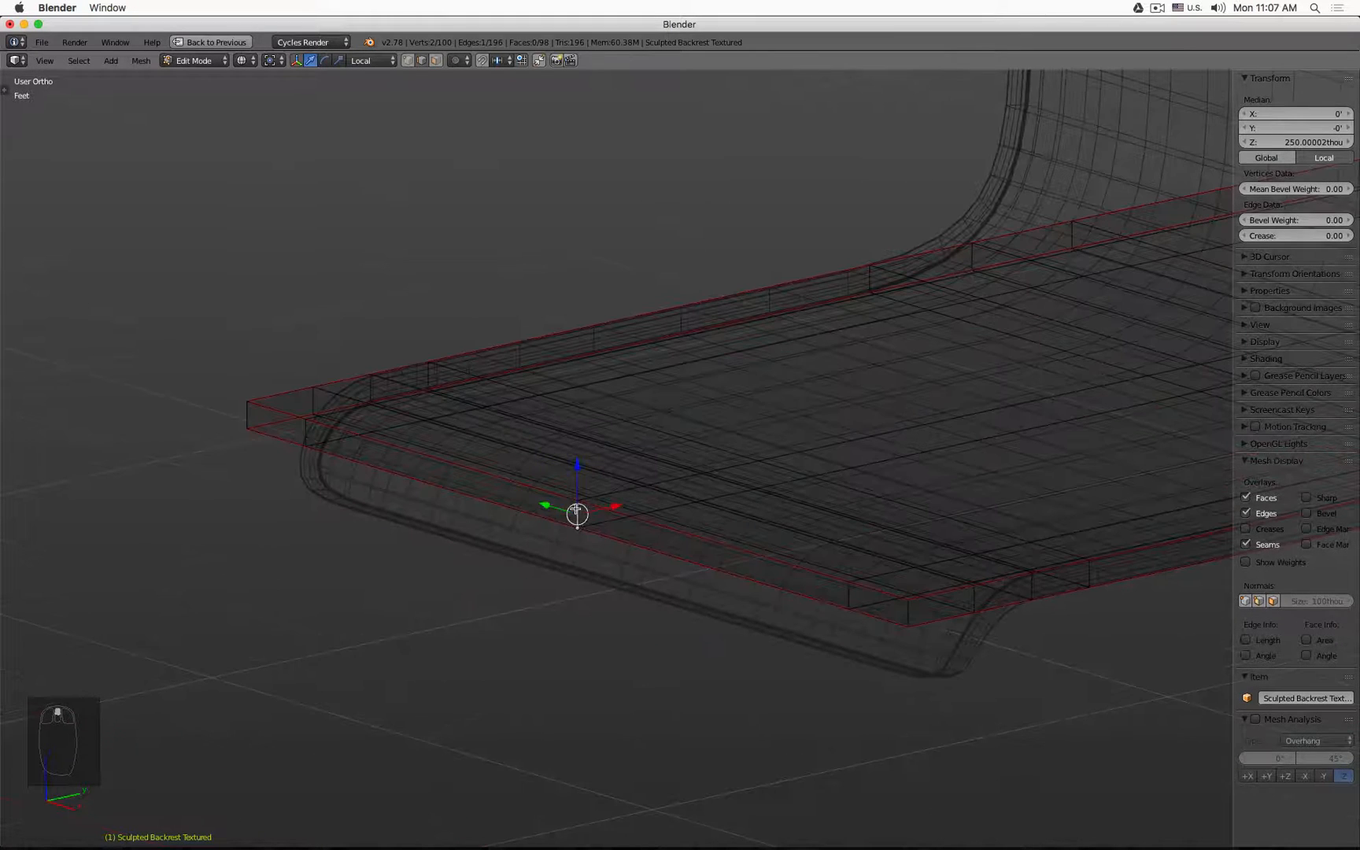
key("ctrl+e")
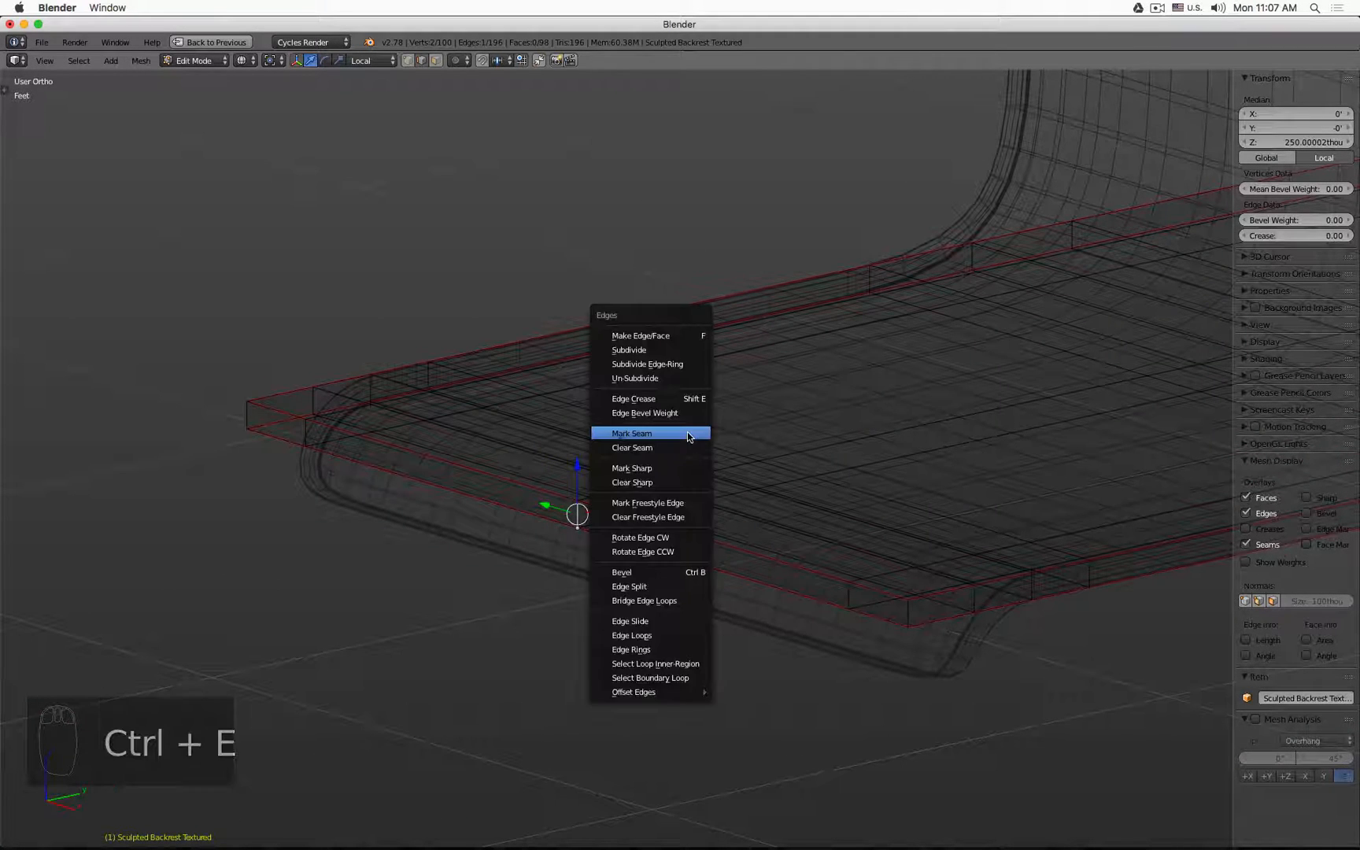
left_click(687, 434)
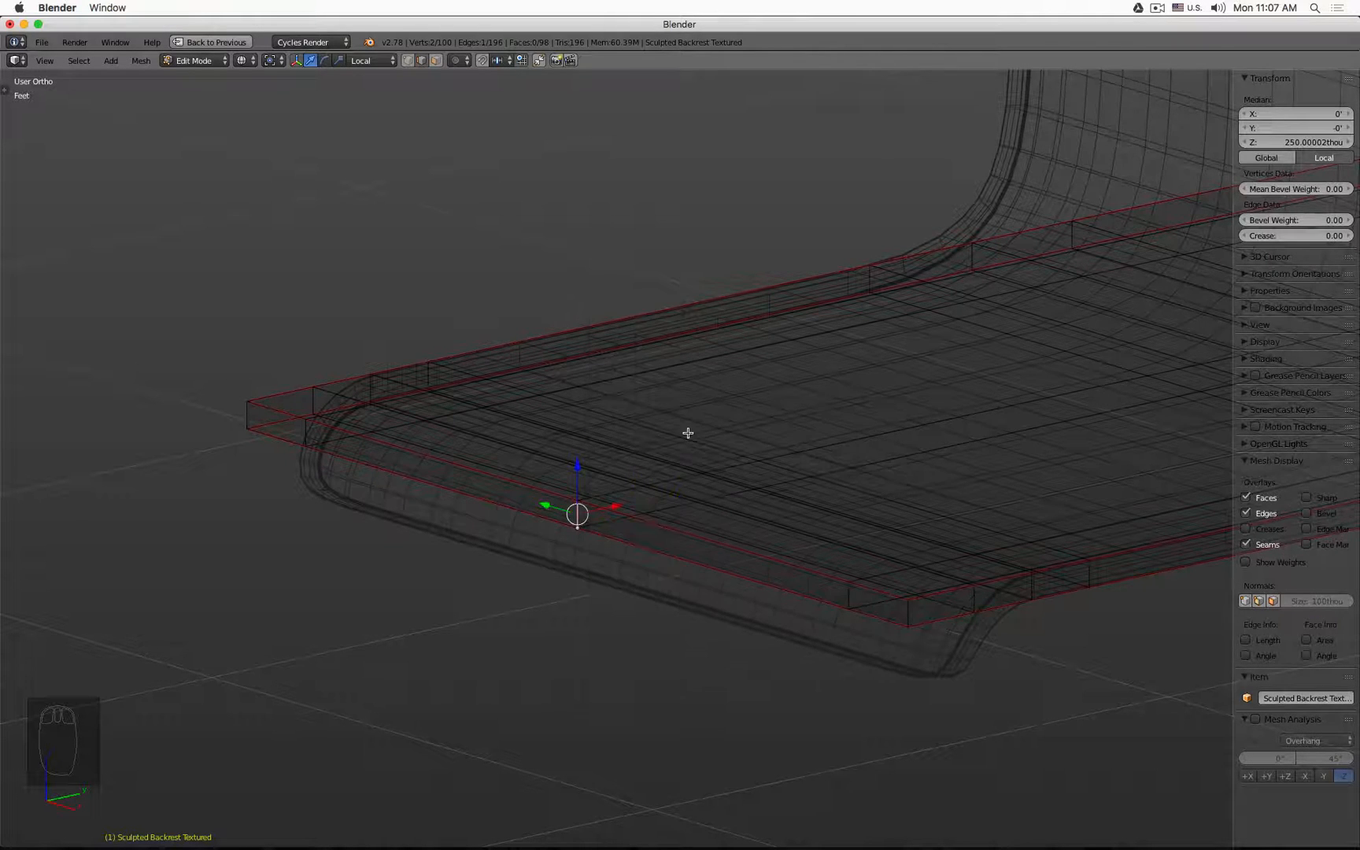
Return to Object Mode in solid shading and restore the multi-editor layout
key("z")
key("Tab")
scroll(686, 432, "down", 5)
middle_click_drag(687, 432, 624, 454)
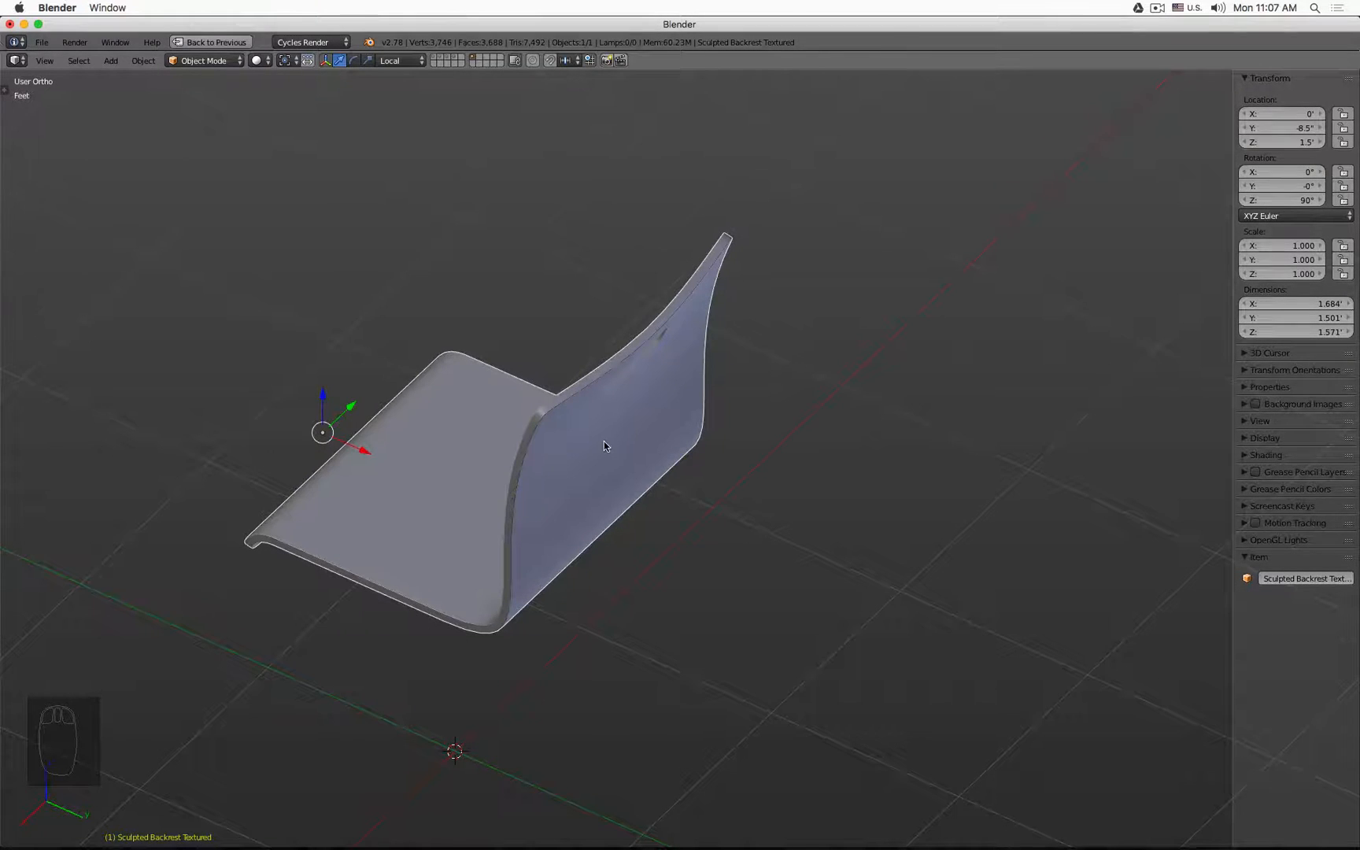
key("shift+space")
middle_click_drag(559, 432, 633, 409)
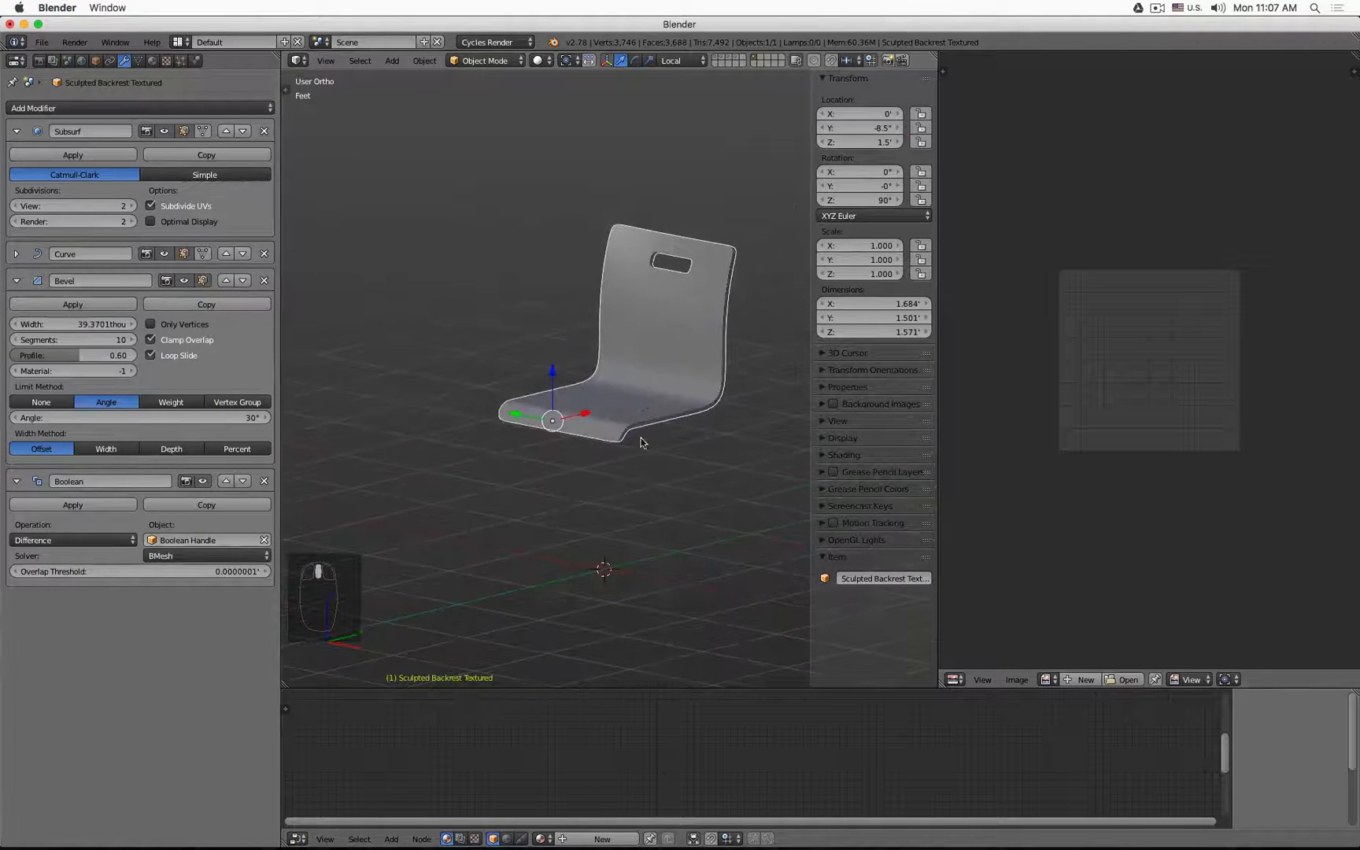
Enlarge the node editor area, reframe the chair and hide the 3D view's properties sidebar
left_click_drag(780, 689, 783, 489)
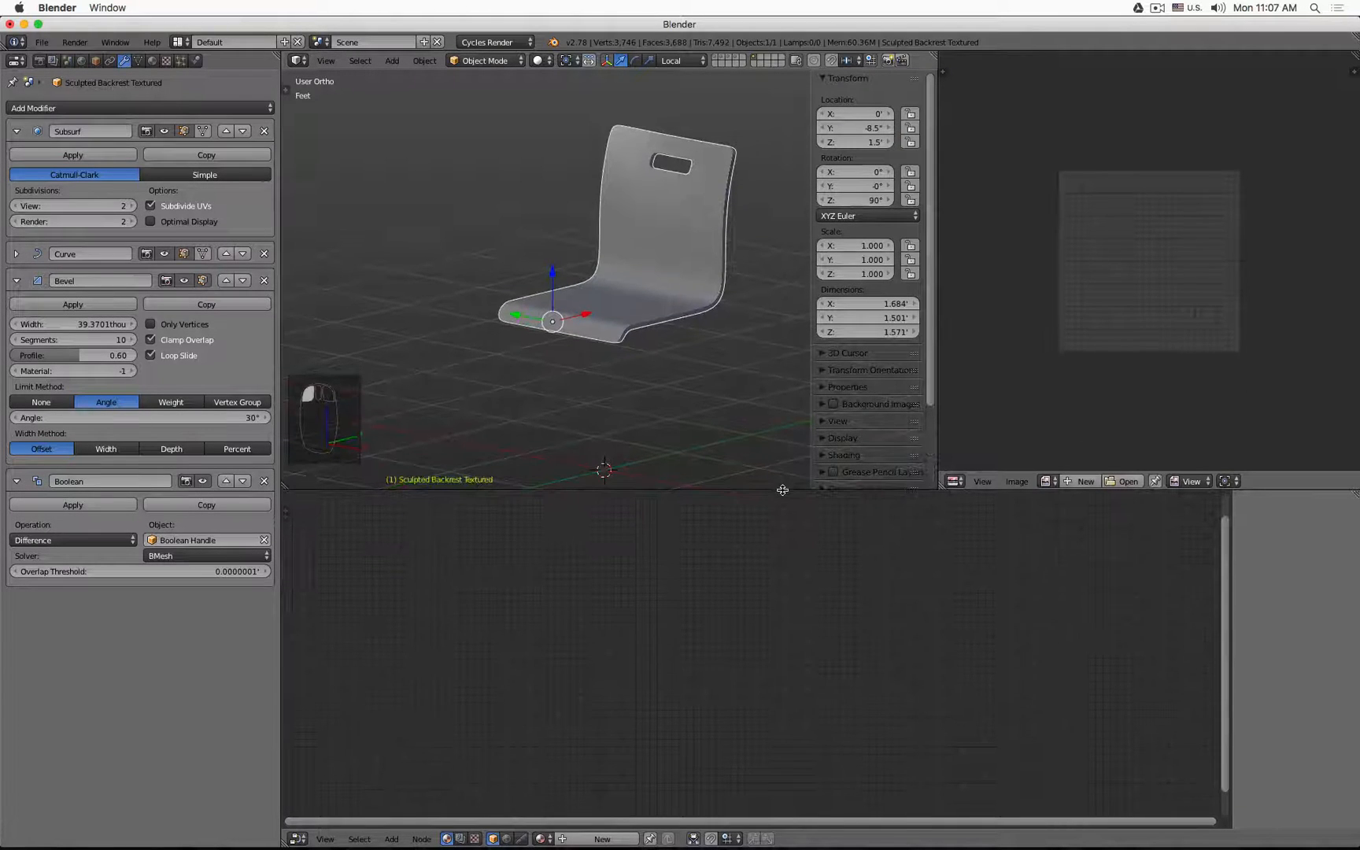
middle_click_drag(671, 298, 635, 349, "shift")
scroll(646, 347, "up", 1)
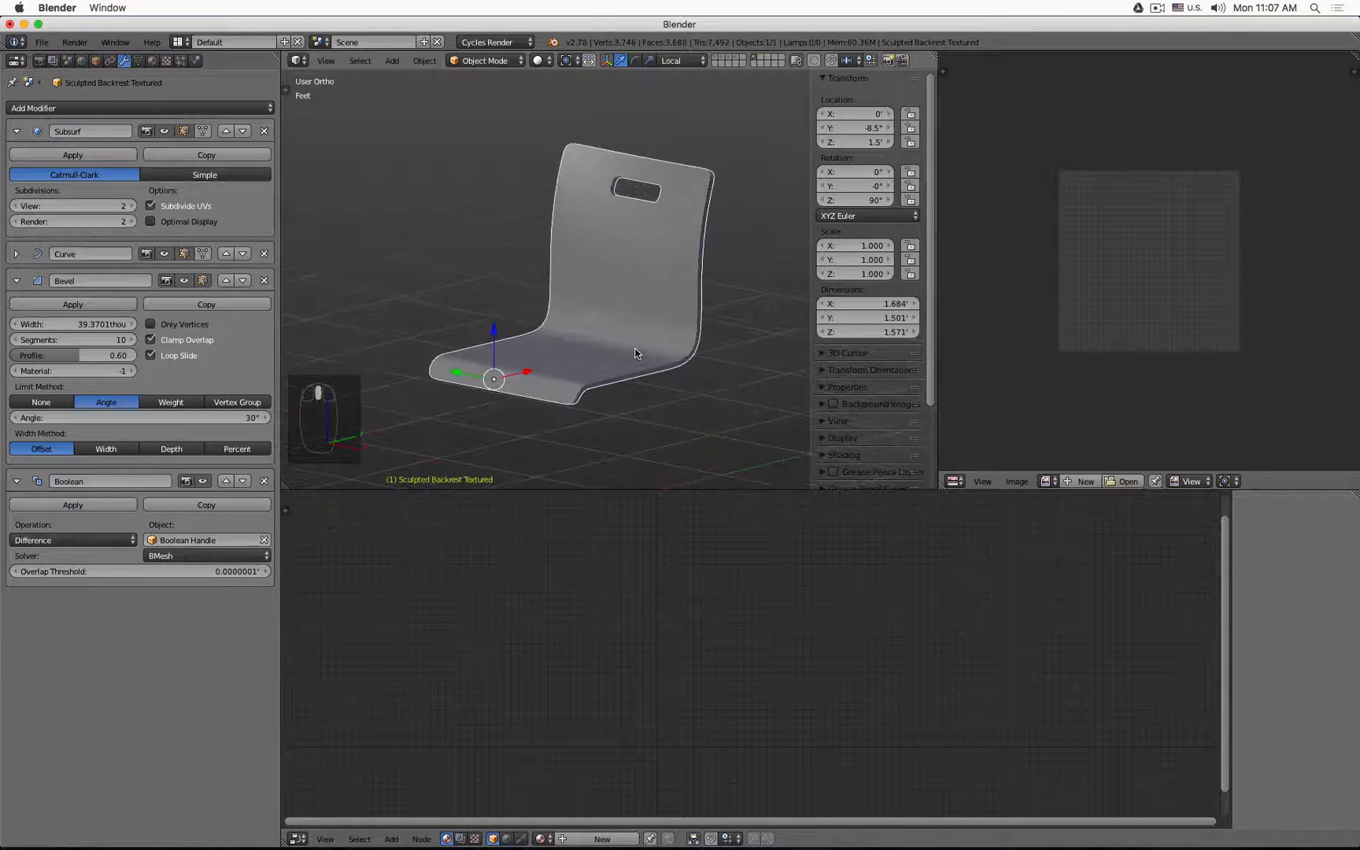
key("n")
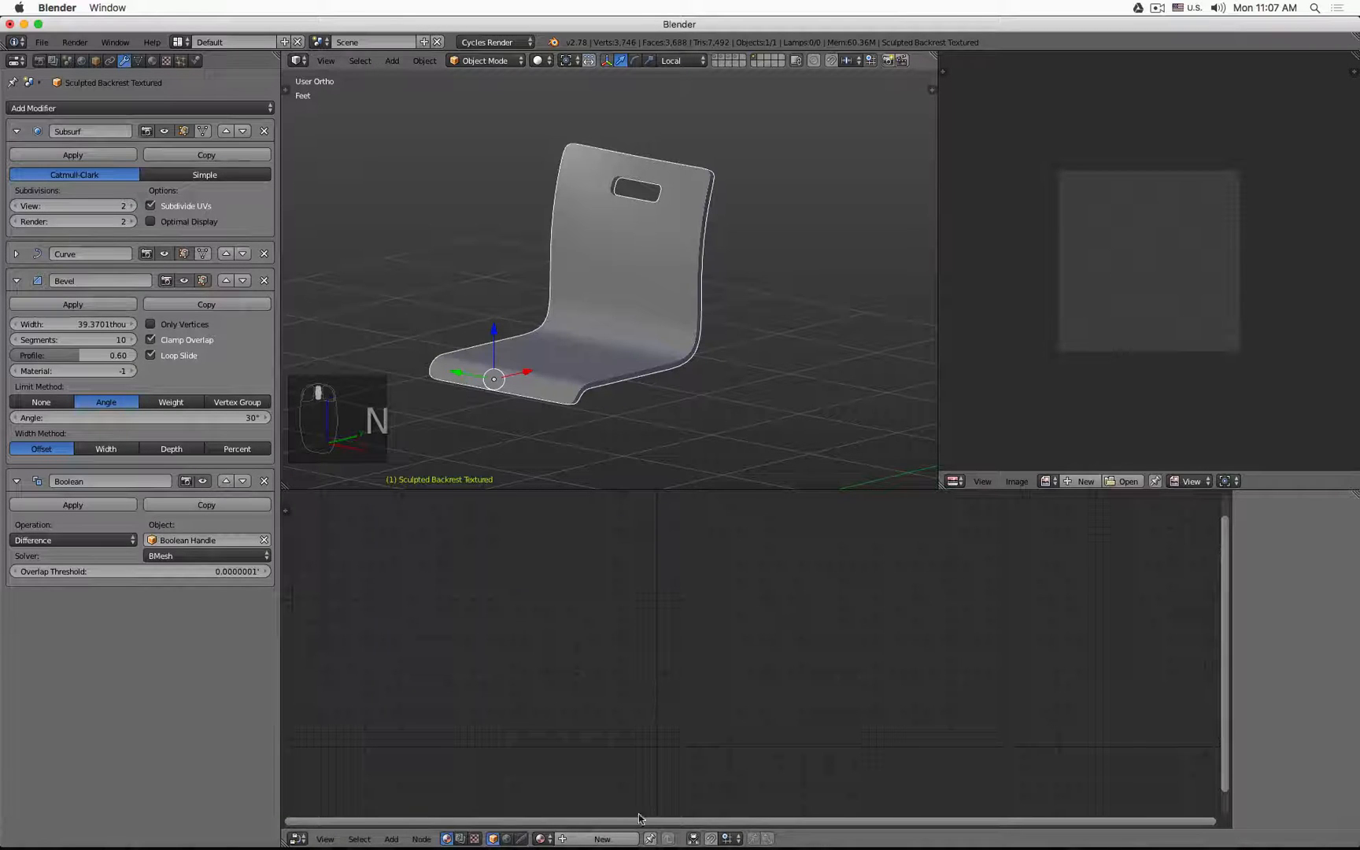
Create a new material for the backrest and name it Wood Veneer
left_click(614, 839)
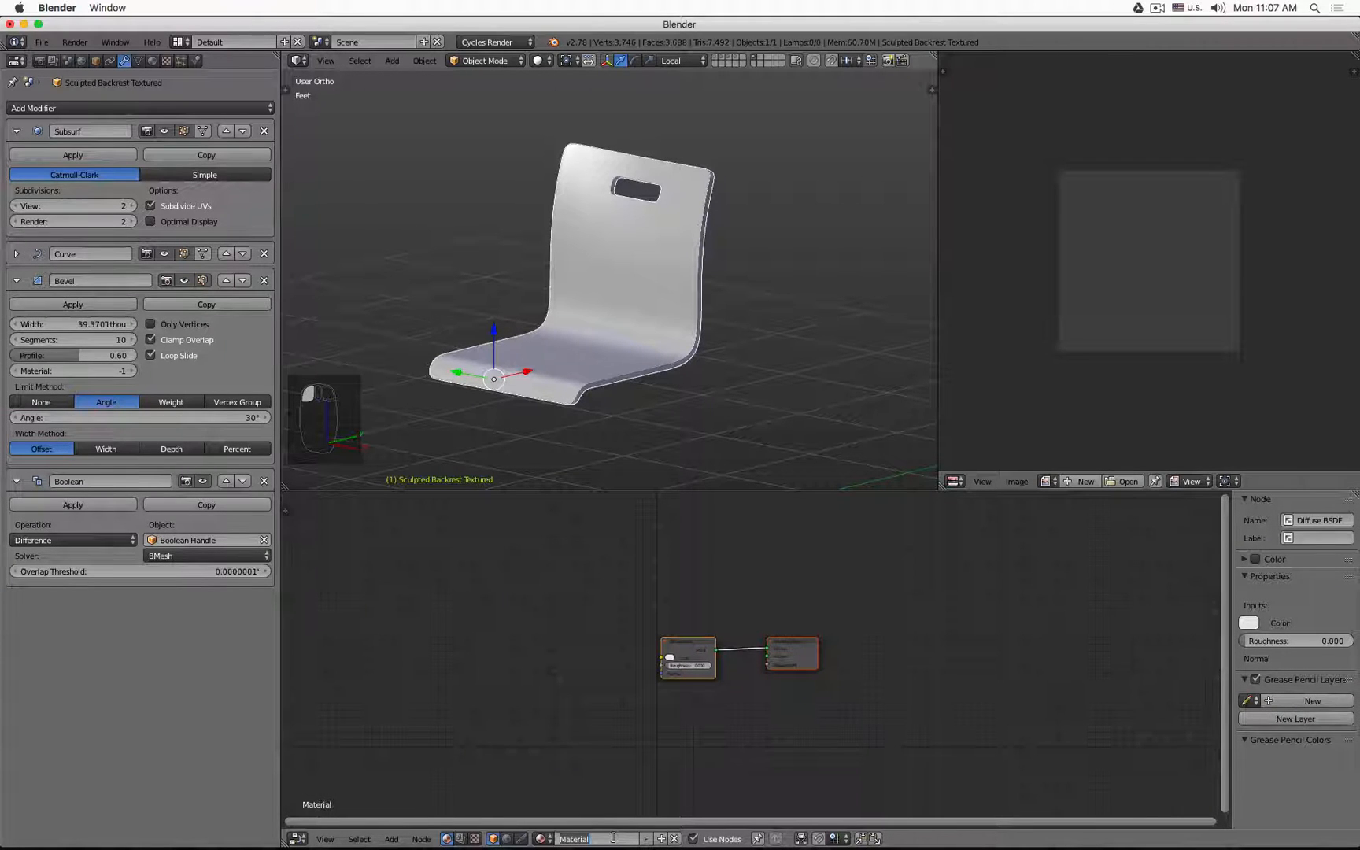
type("Wood Veneer")
key("Return")
Add a Texture Coordinate node to the left of the Diffuse BSDF node in the Wood Veneer material
scroll(580, 668, "up", 3)
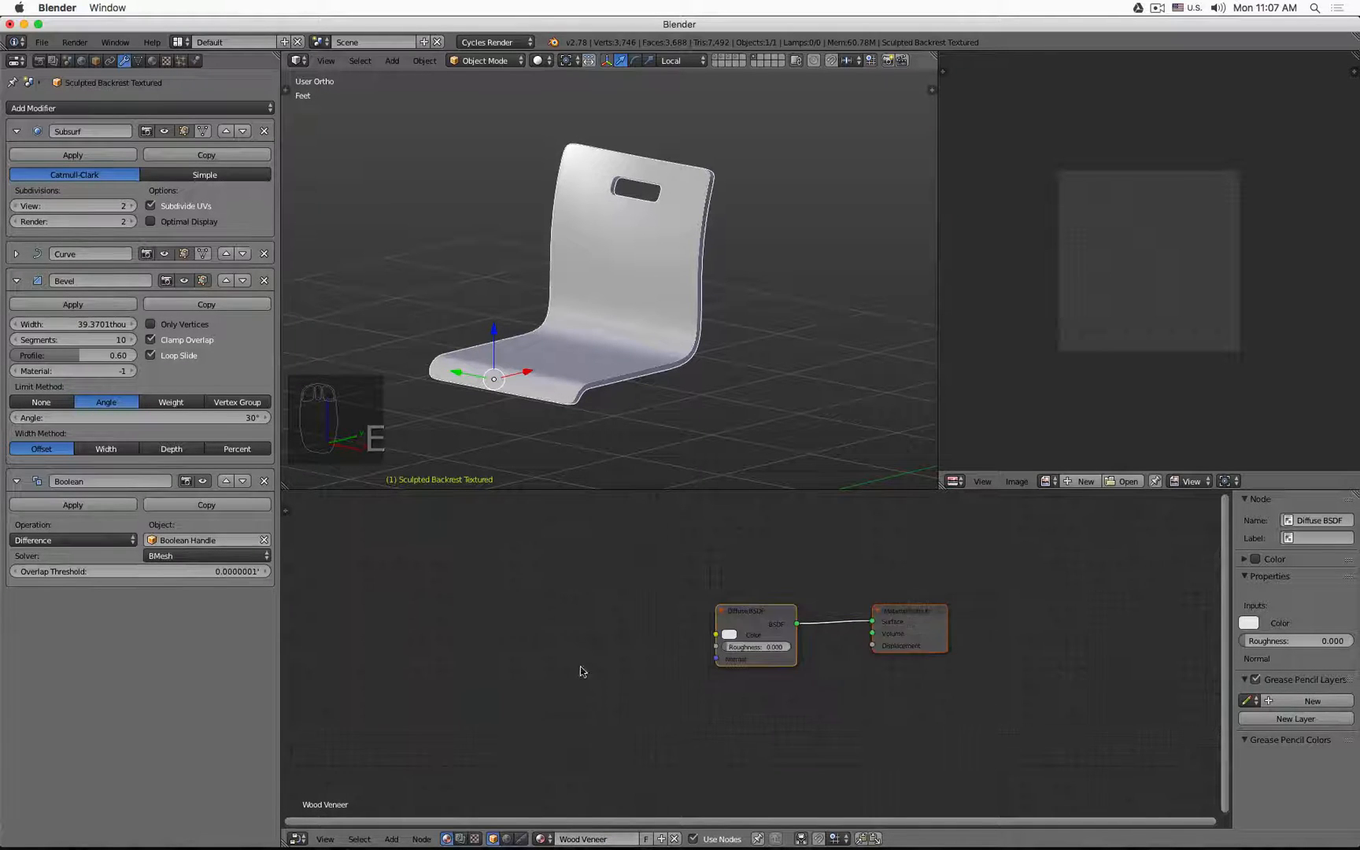
key("shift+a")
mouse_move(429, 628)
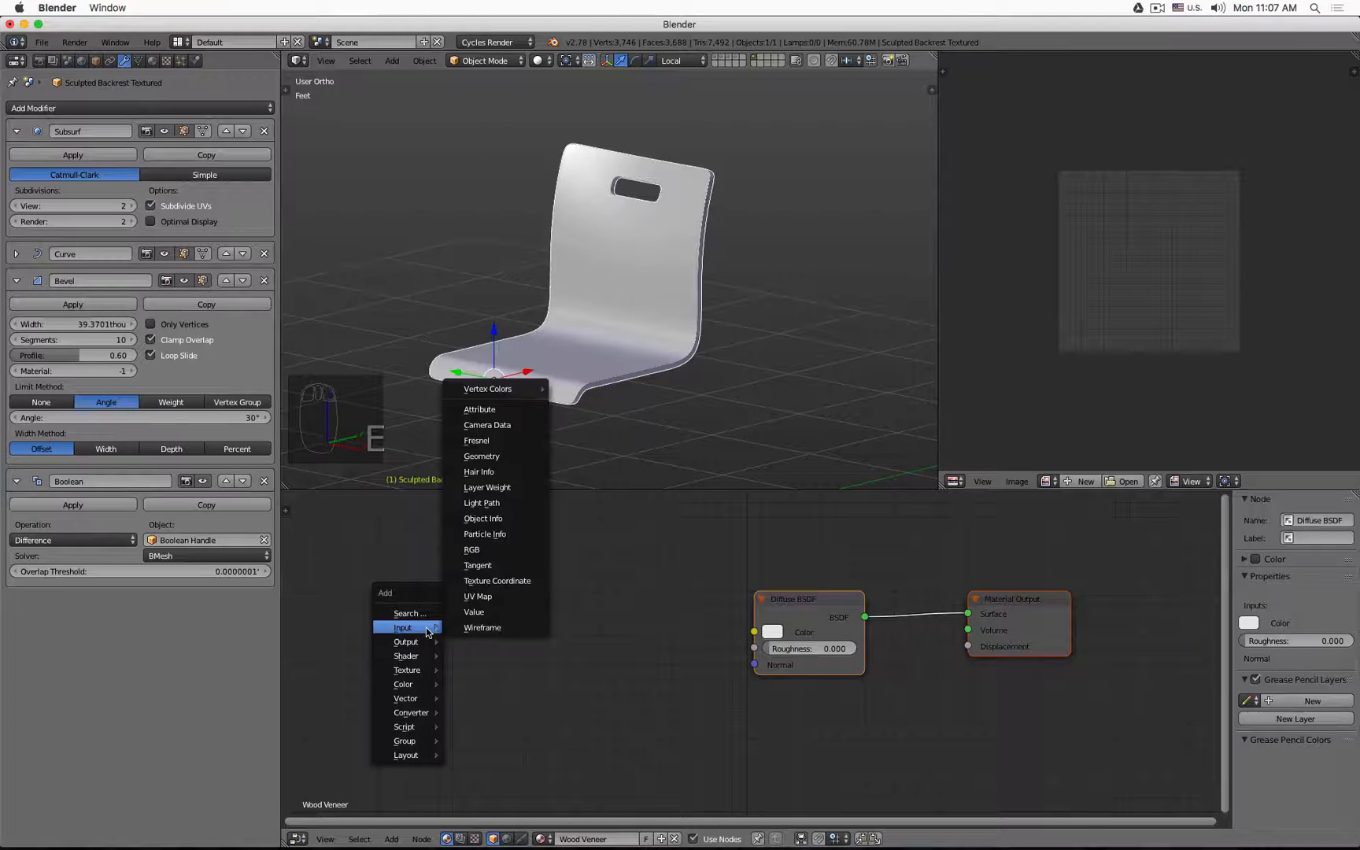
left_click(472, 594)
left_click(340, 573)
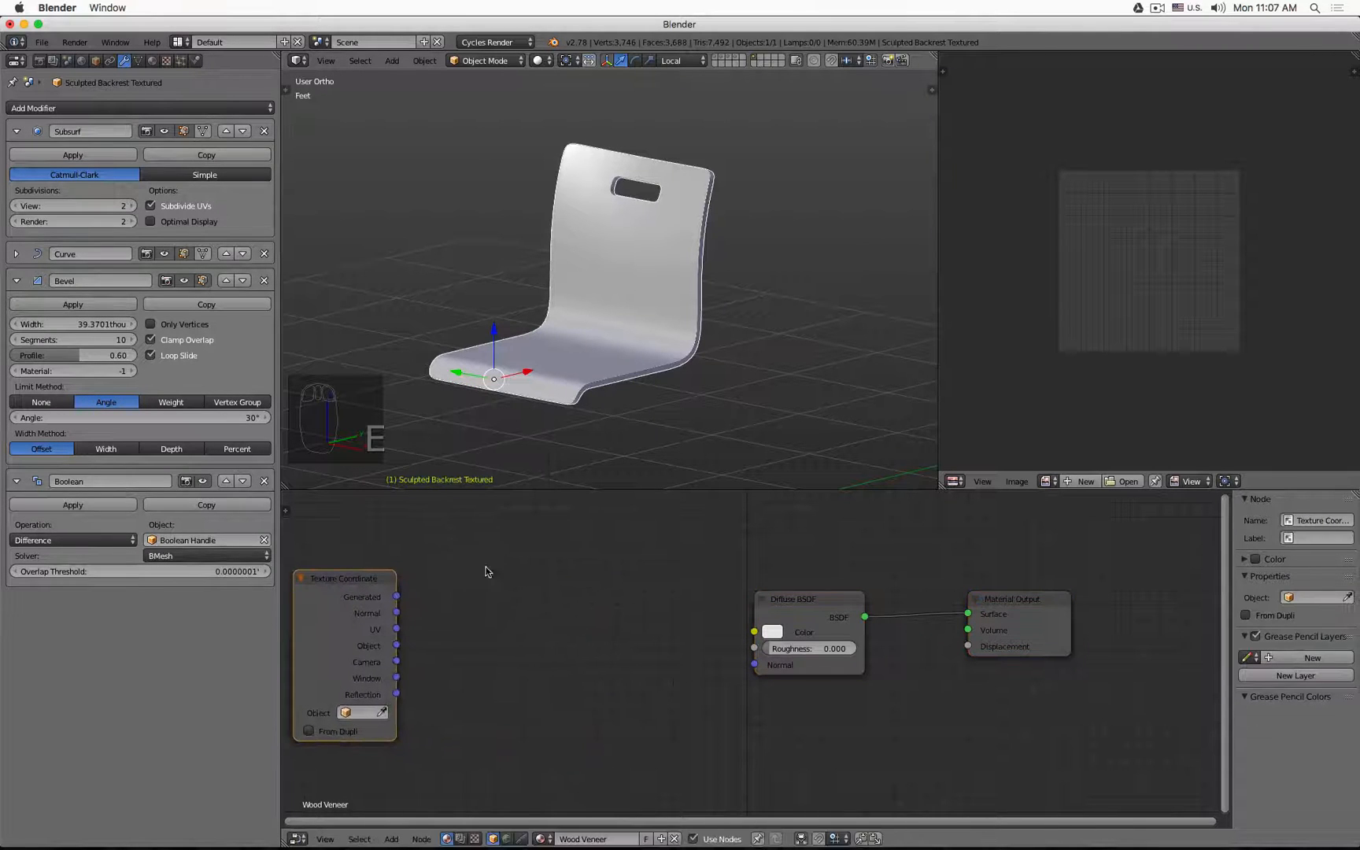
Add an Image Texture node, wire the Texture Coordinate UV output into its Vector input and its Color output into the Diffuse BSDF Color
key("shift+a")
mouse_move(527, 567)
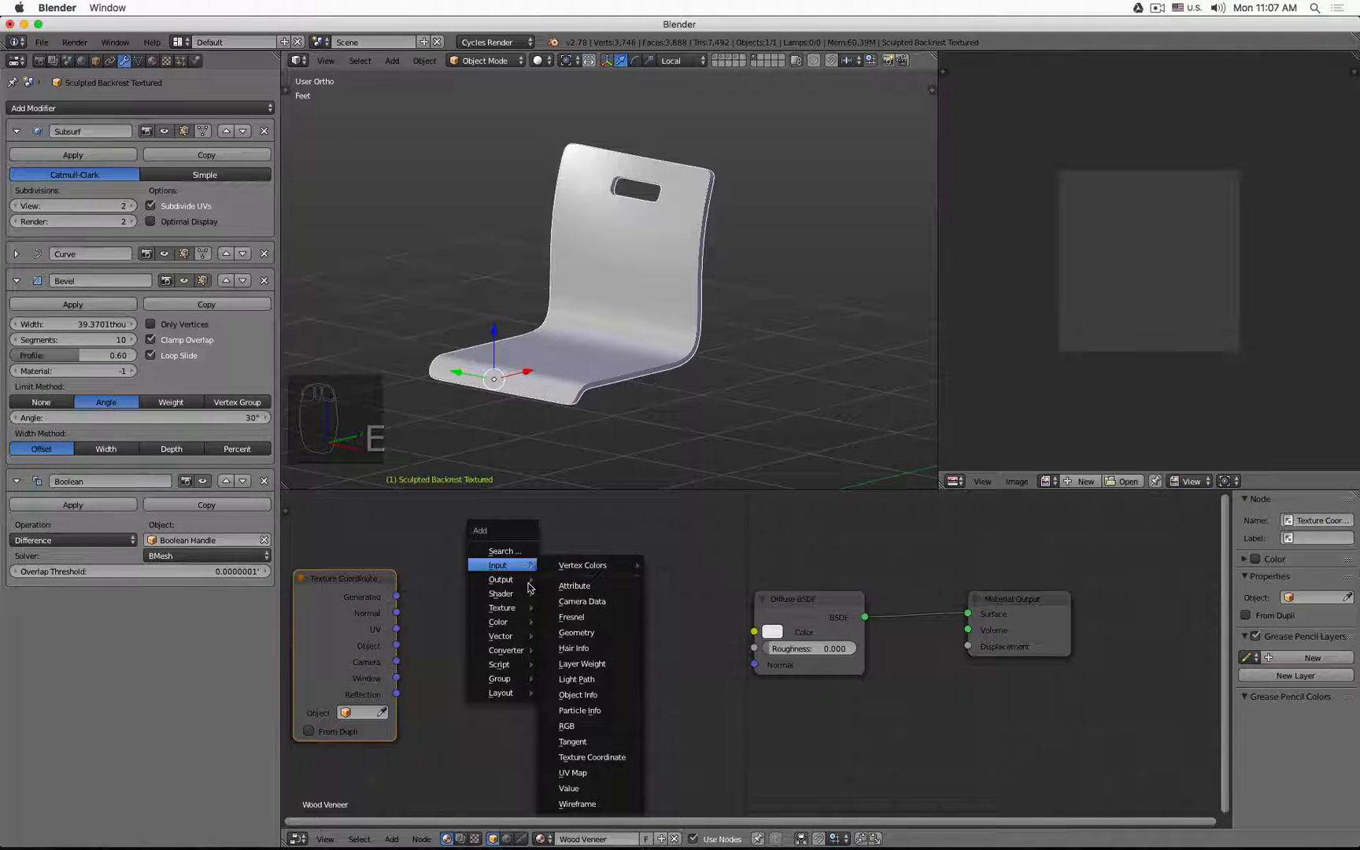
mouse_move(516, 610)
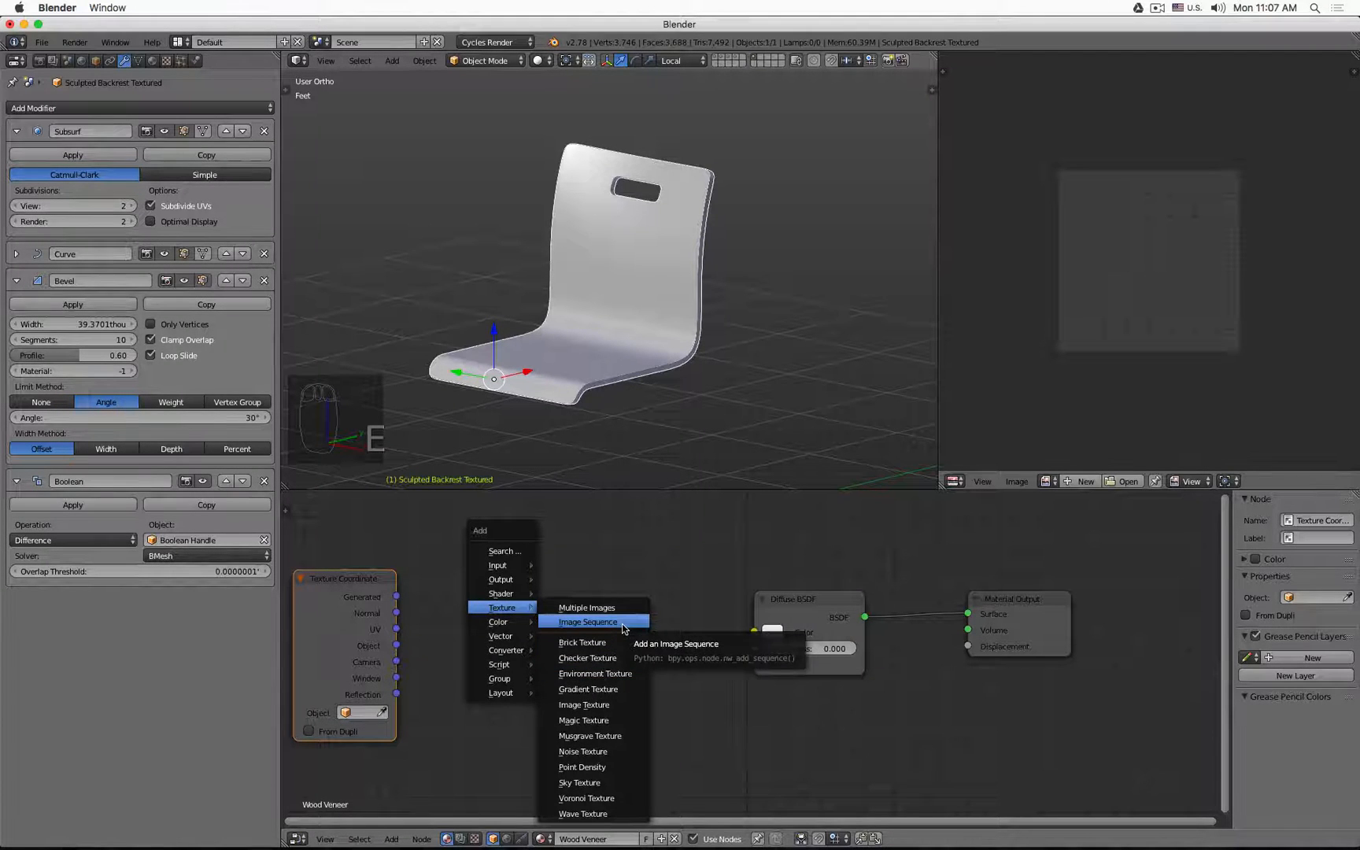
left_click(611, 704)
left_click(626, 707)
left_click_drag(397, 628, 501, 724)
left_click_drag(604, 597, 752, 632)
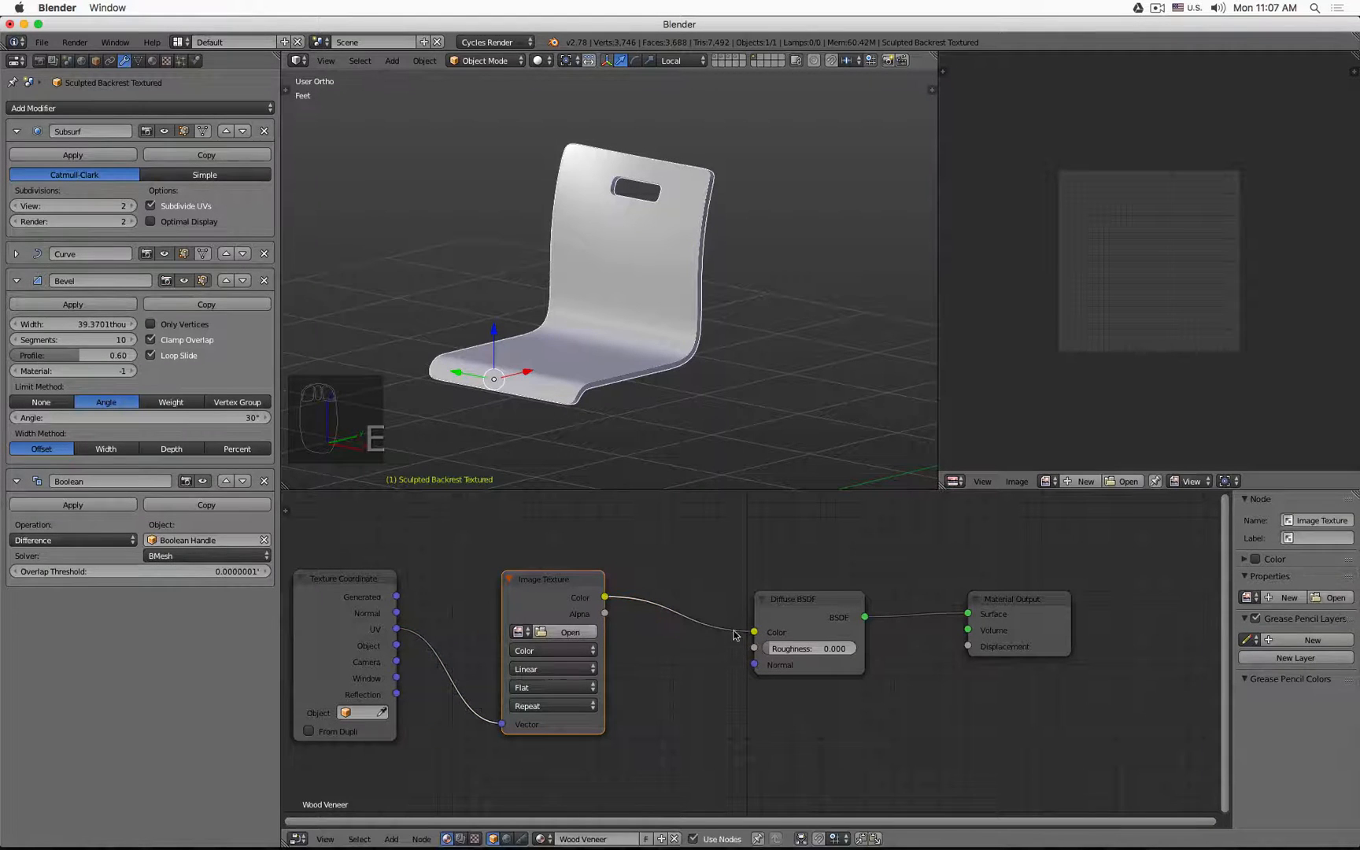
Load Wallnut.jpg from the Desktop folder into the Image Texture node, browsing the files as thumbnails
left_click(567, 632)
left_click(44, 221)
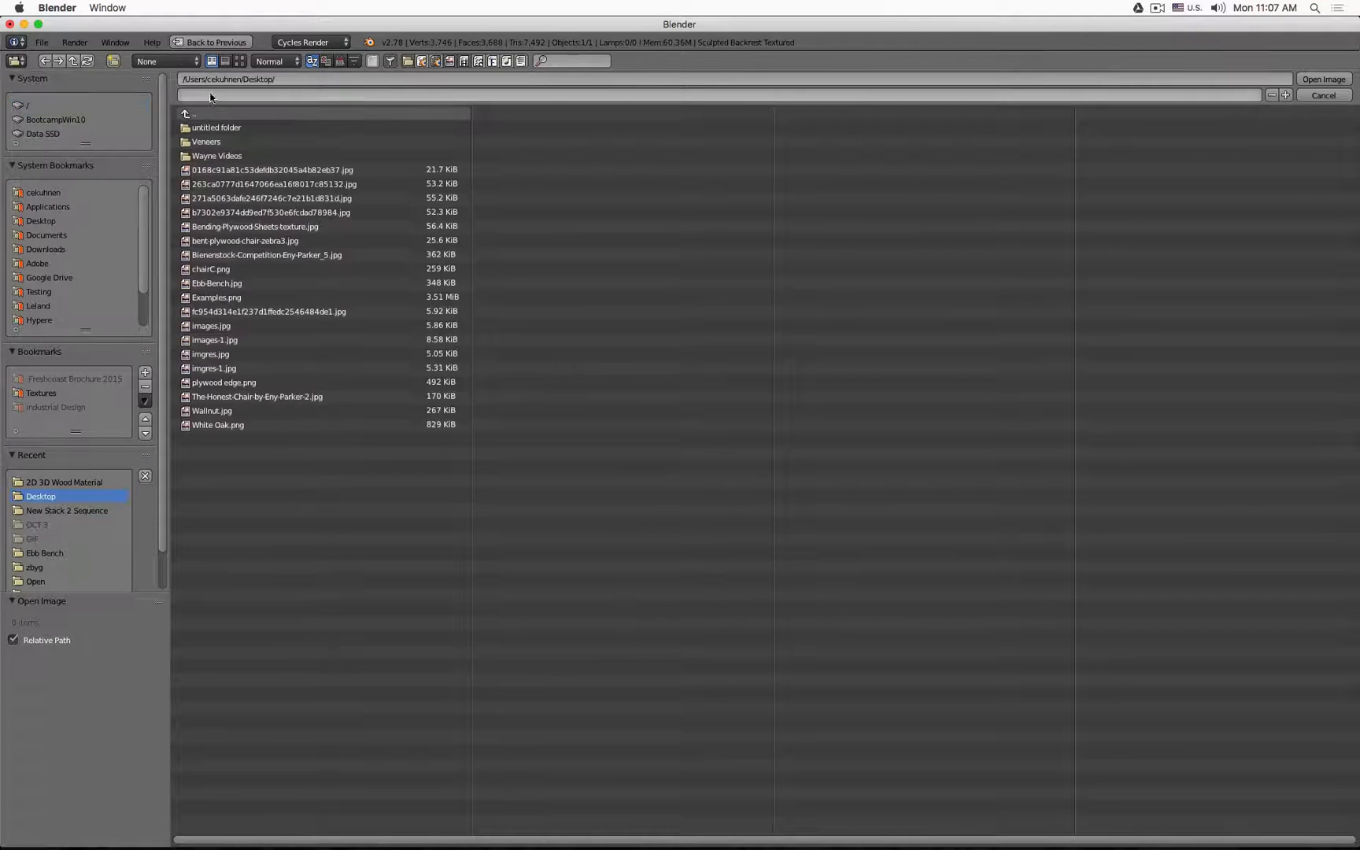
left_click(239, 61)
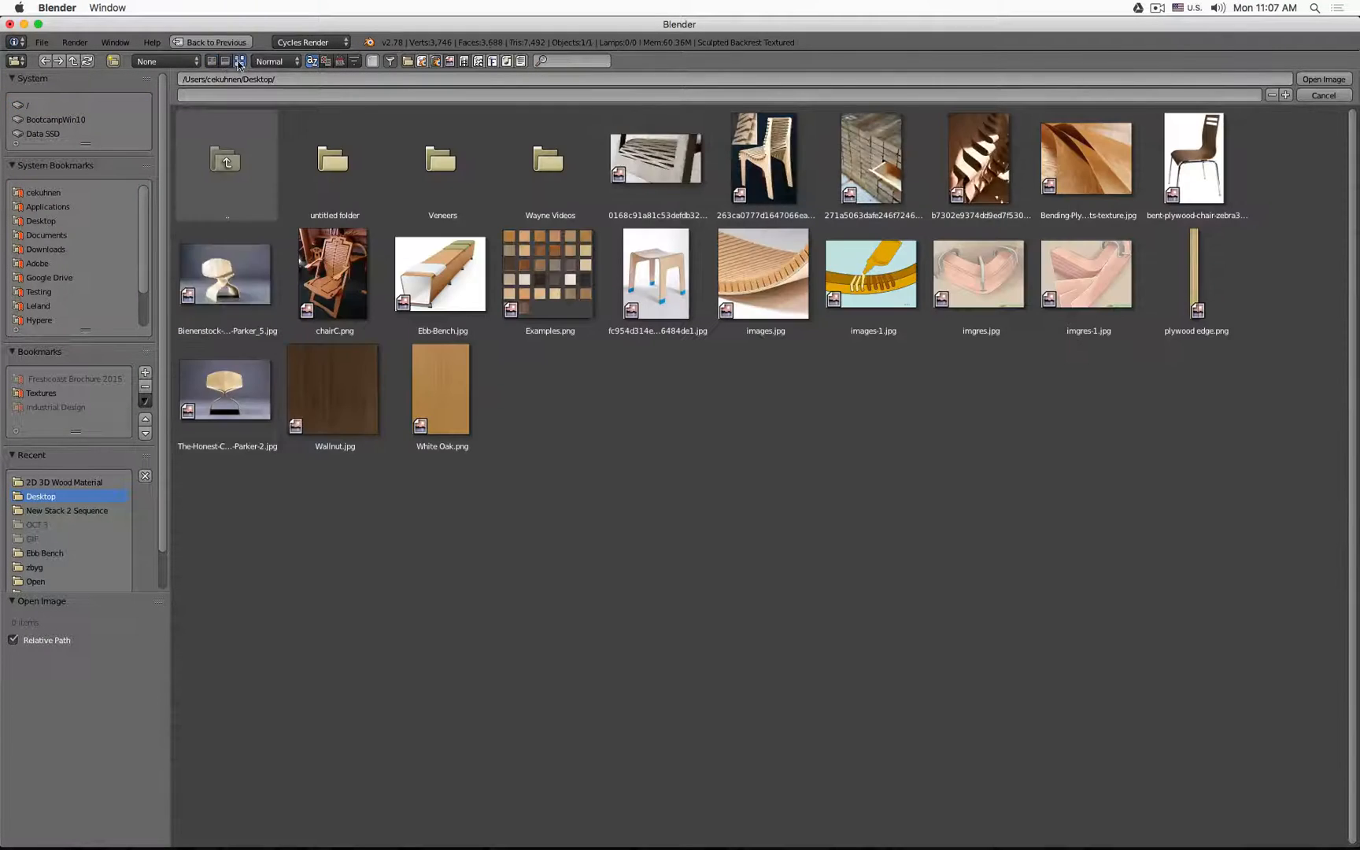
left_click(348, 398)
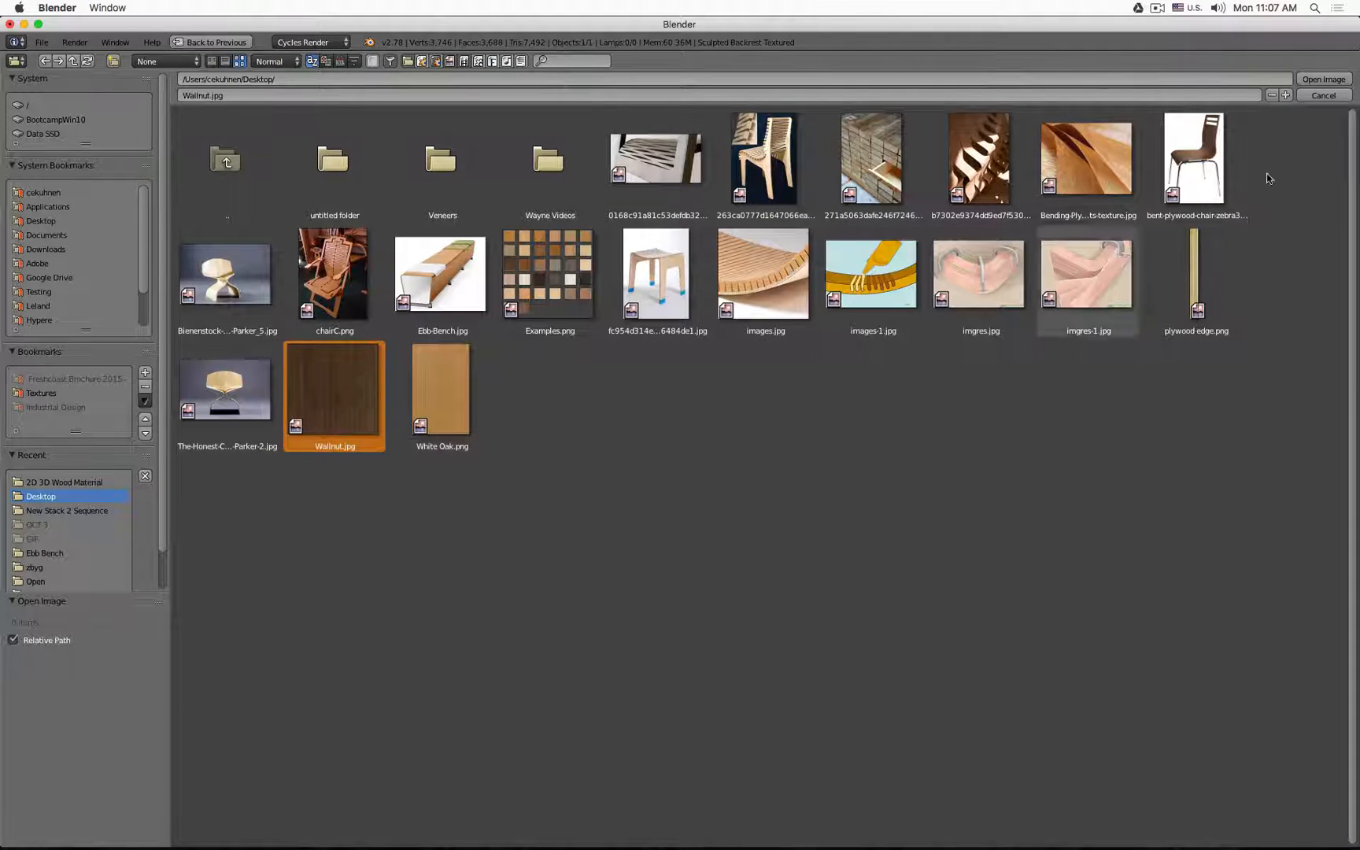
left_click(1347, 79)
Show Wallnut.jpg in the image editor and set the 3D view to Material shading
left_click(1048, 481)
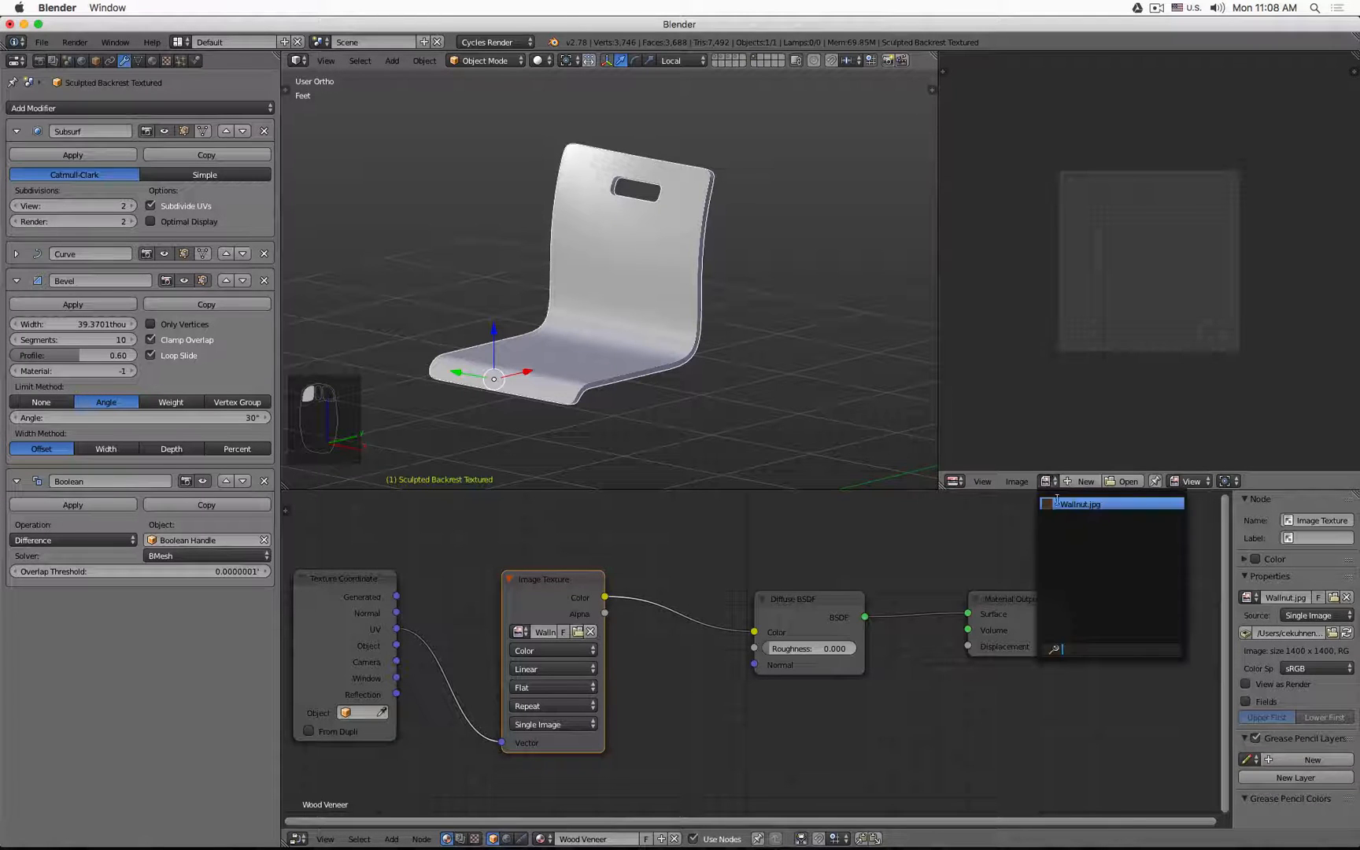
left_click(1059, 503)
scroll(1068, 334, "down", 3)
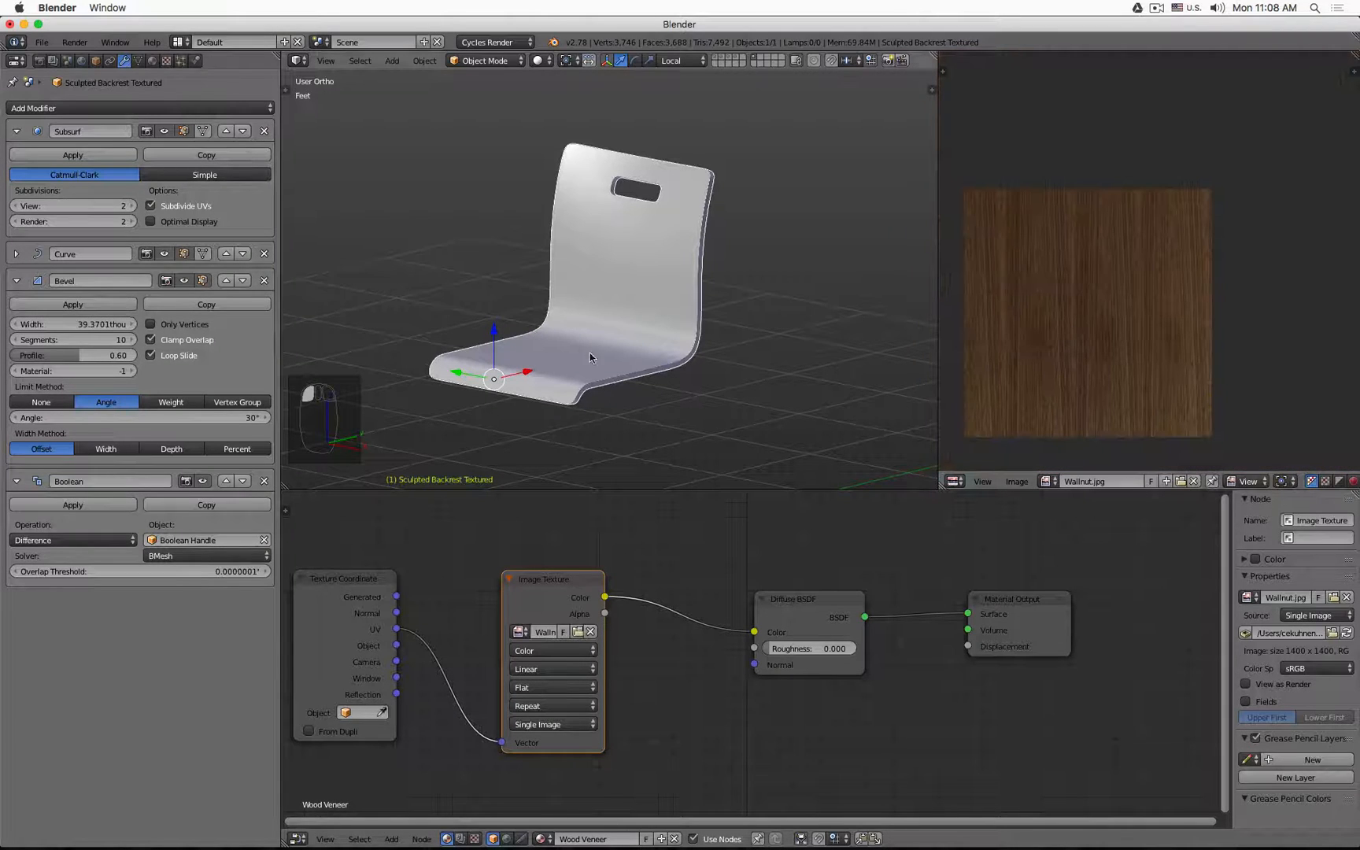
left_click(537, 61)
left_click(565, 136)
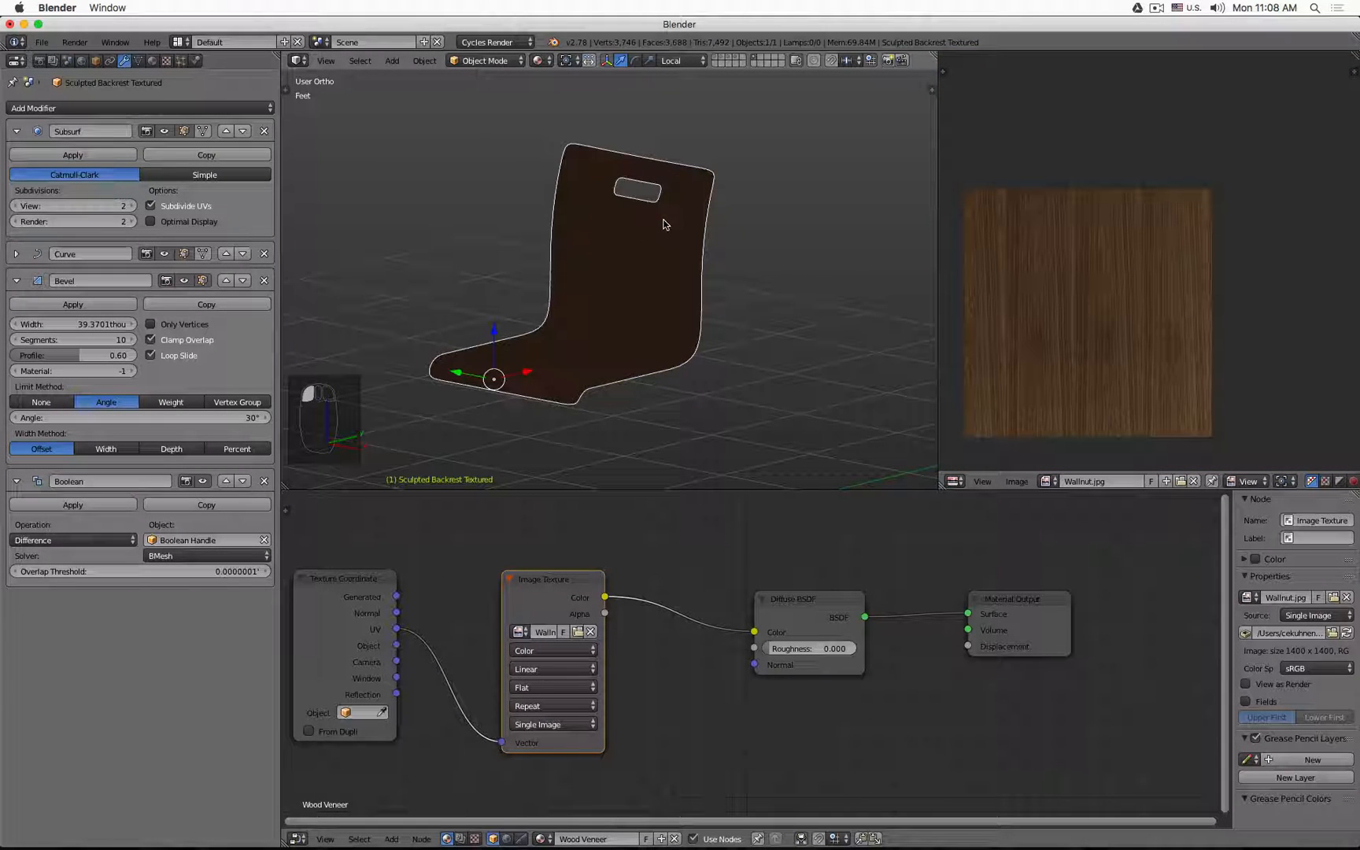
Select the backrest's whole mesh in Edit Mode and unwrap its UVs with Unwrap
key("Tab")
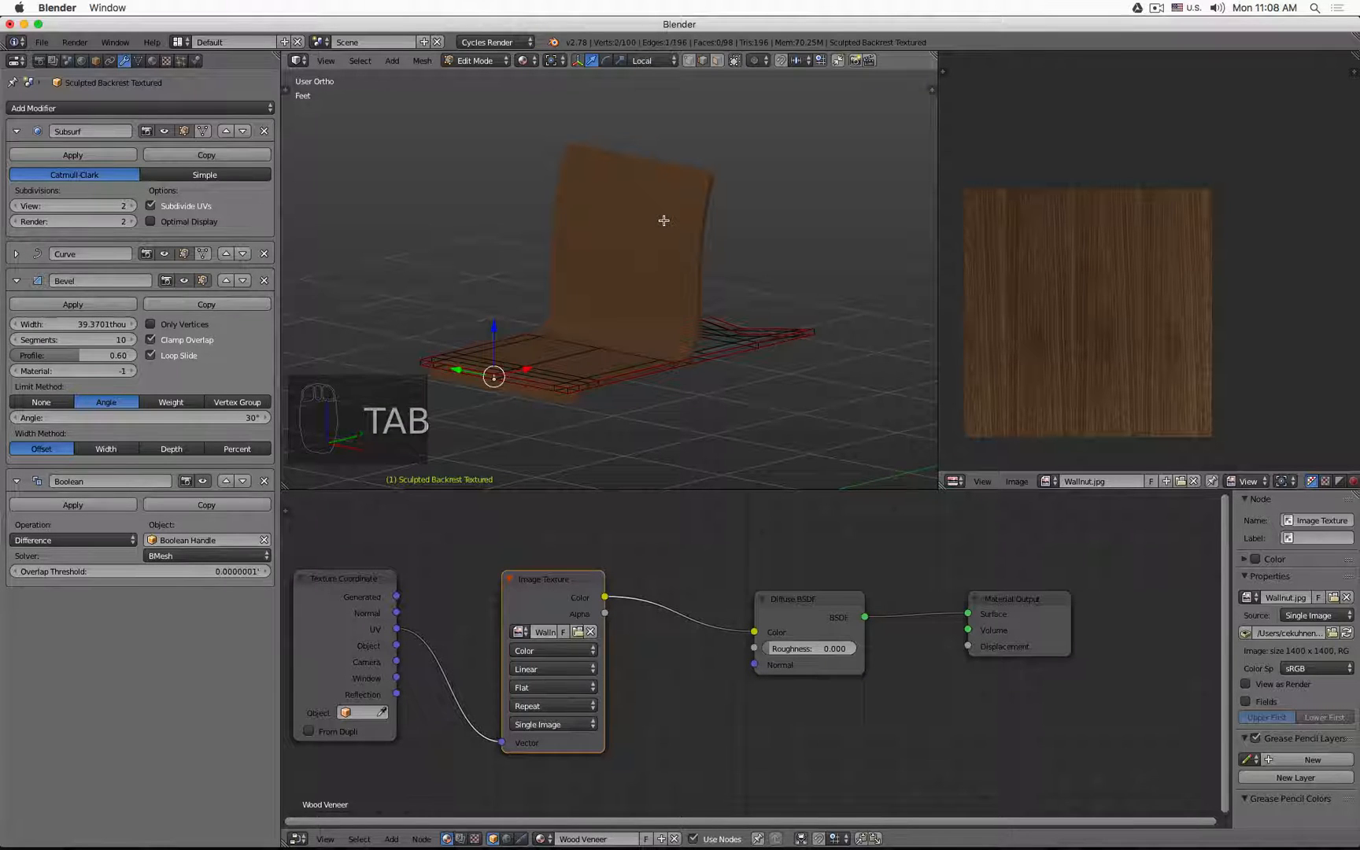
key("a")
key("a")
key("a")
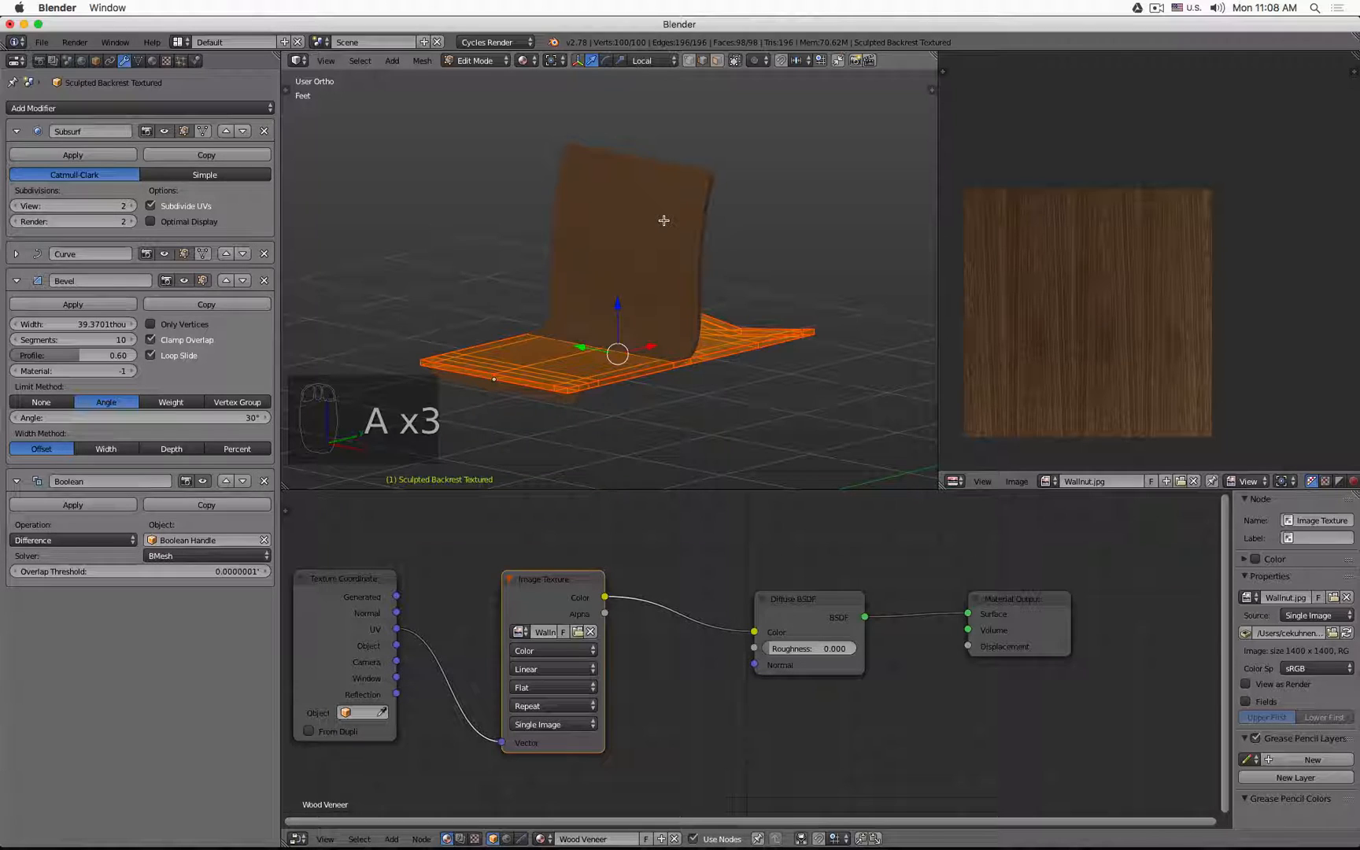
key("t")
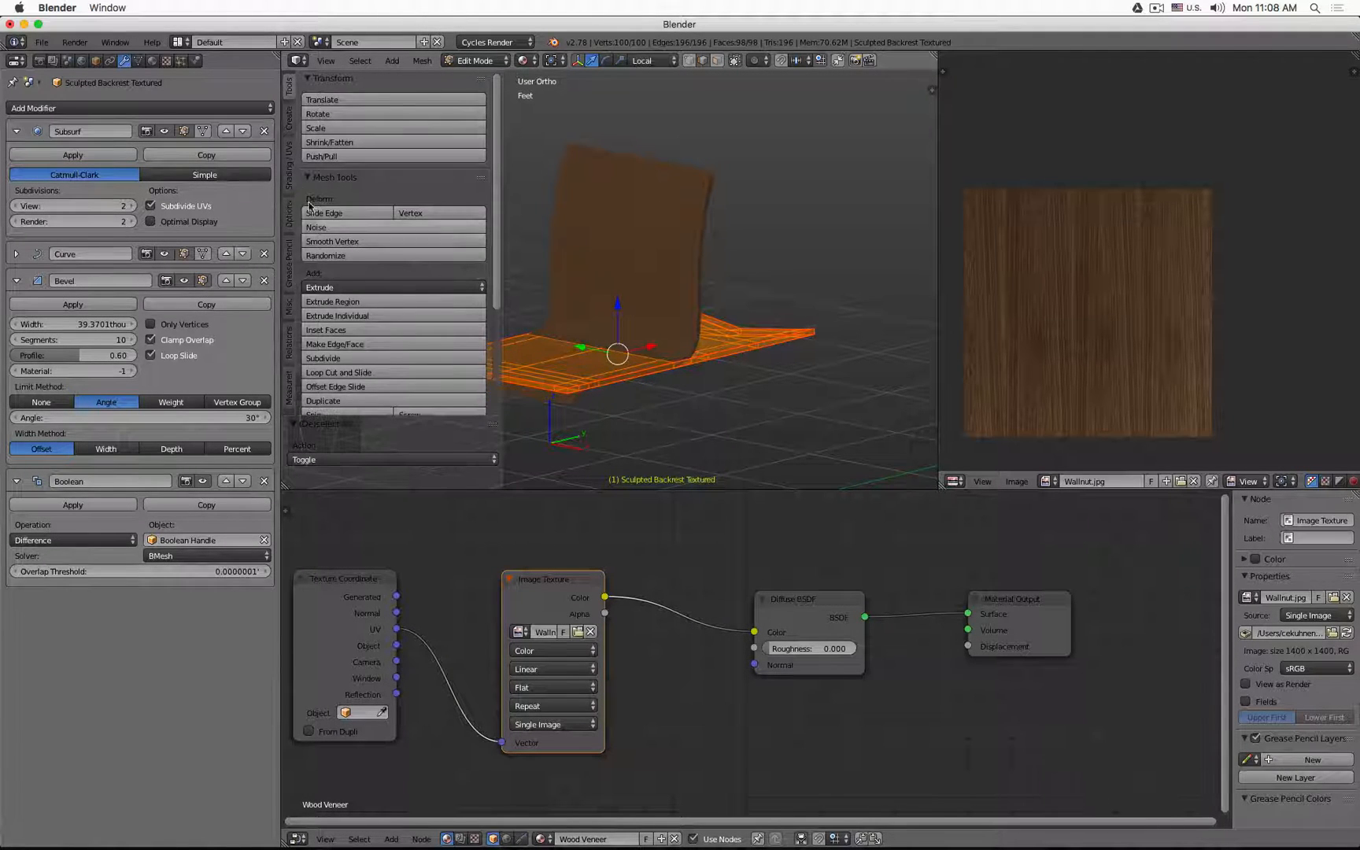
left_click(290, 172)
left_click(367, 276)
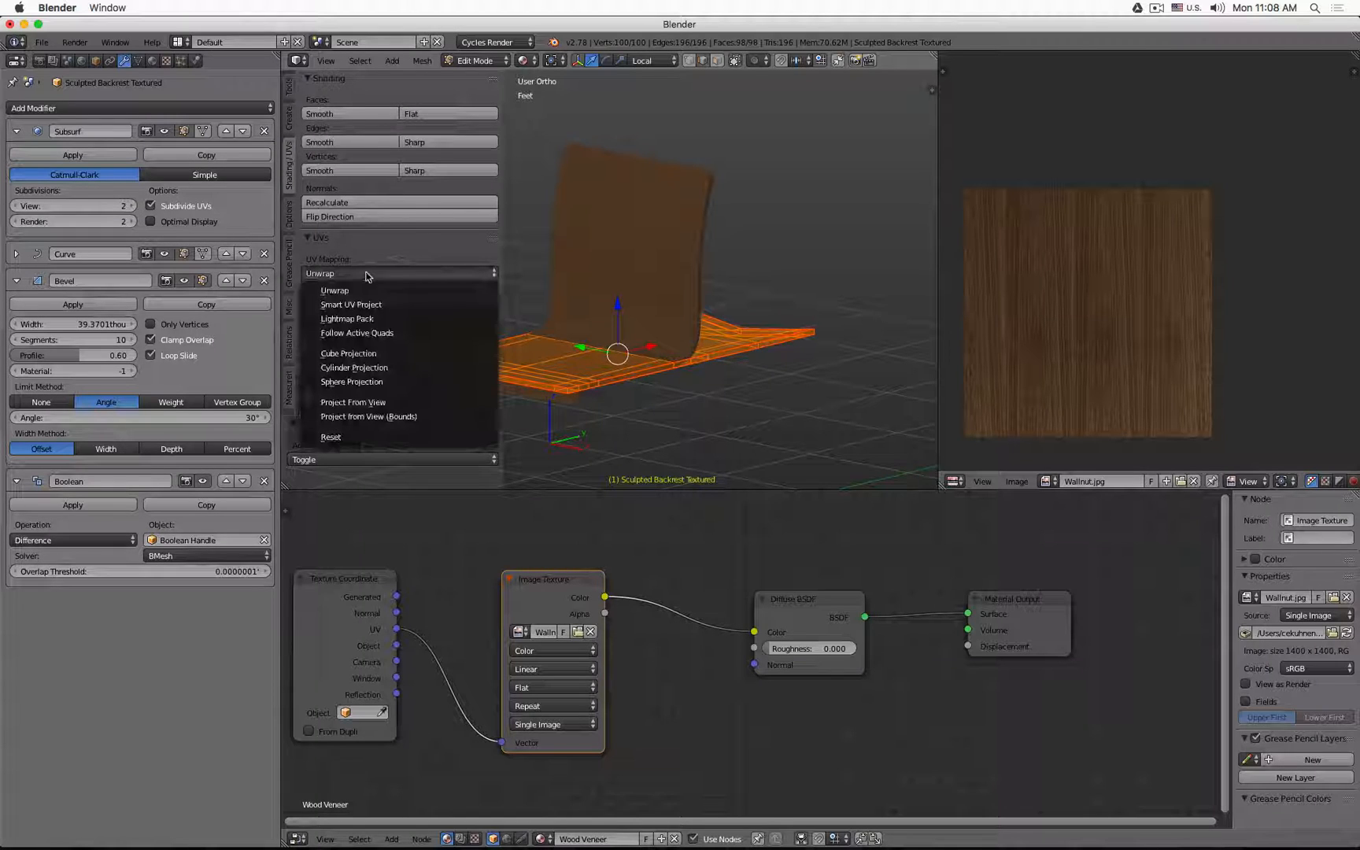
left_click(362, 291)
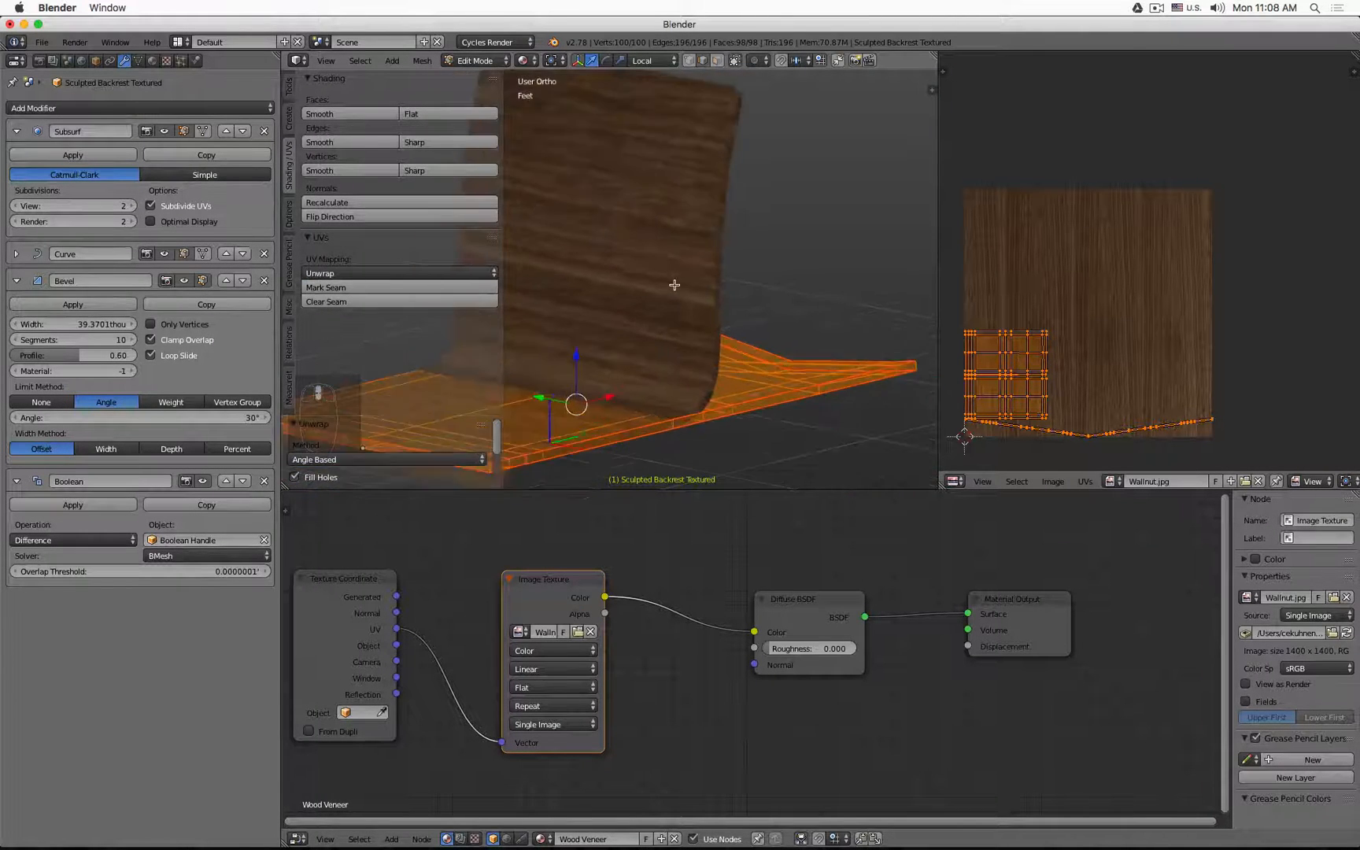
Examine the veneer's grain direction on the backrest up close and in Object Mode, and return to Edit Mode
middle_click_drag(741, 251, 811, 224, "shift")
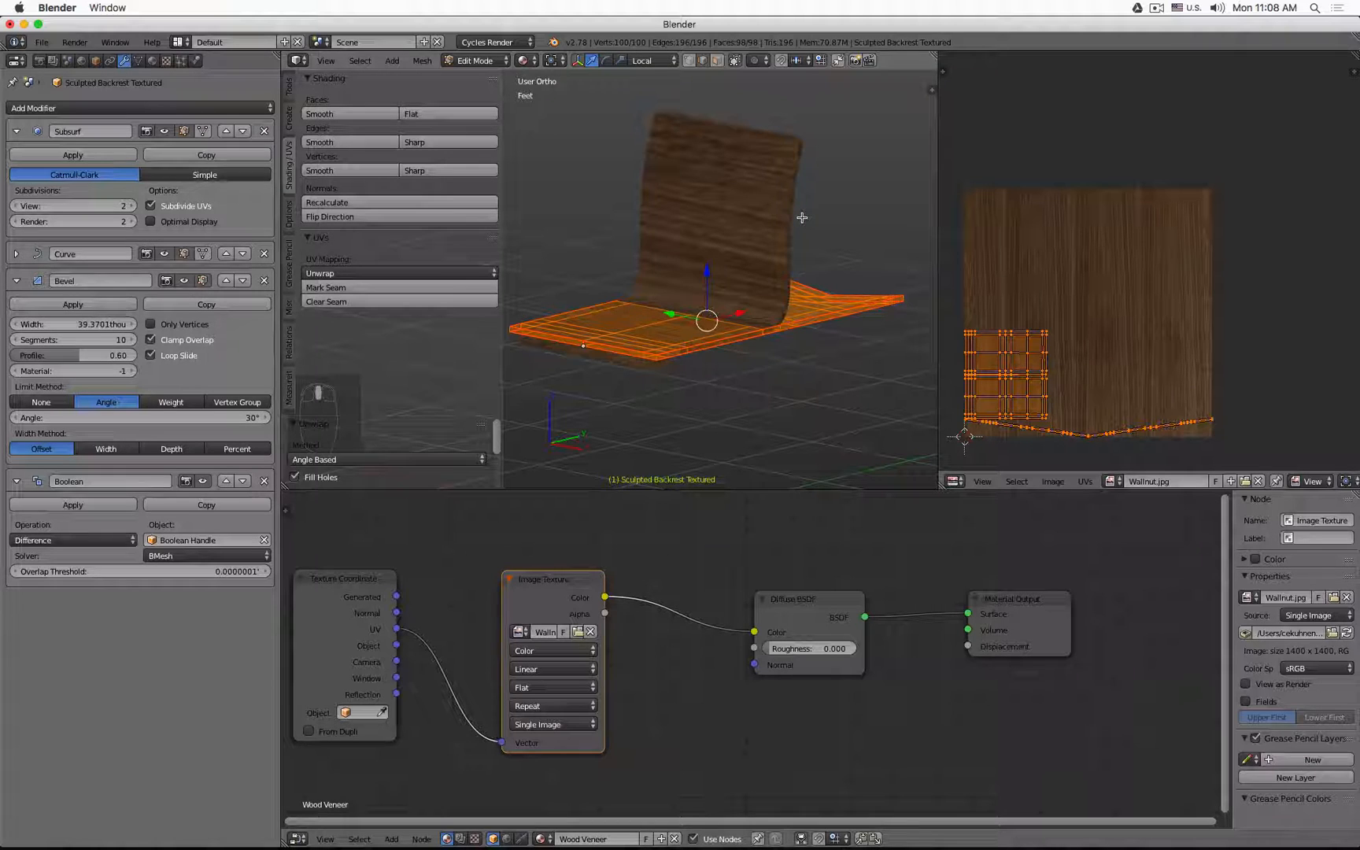
scroll(734, 212, "up", 4)
scroll(736, 205, "down", 3)
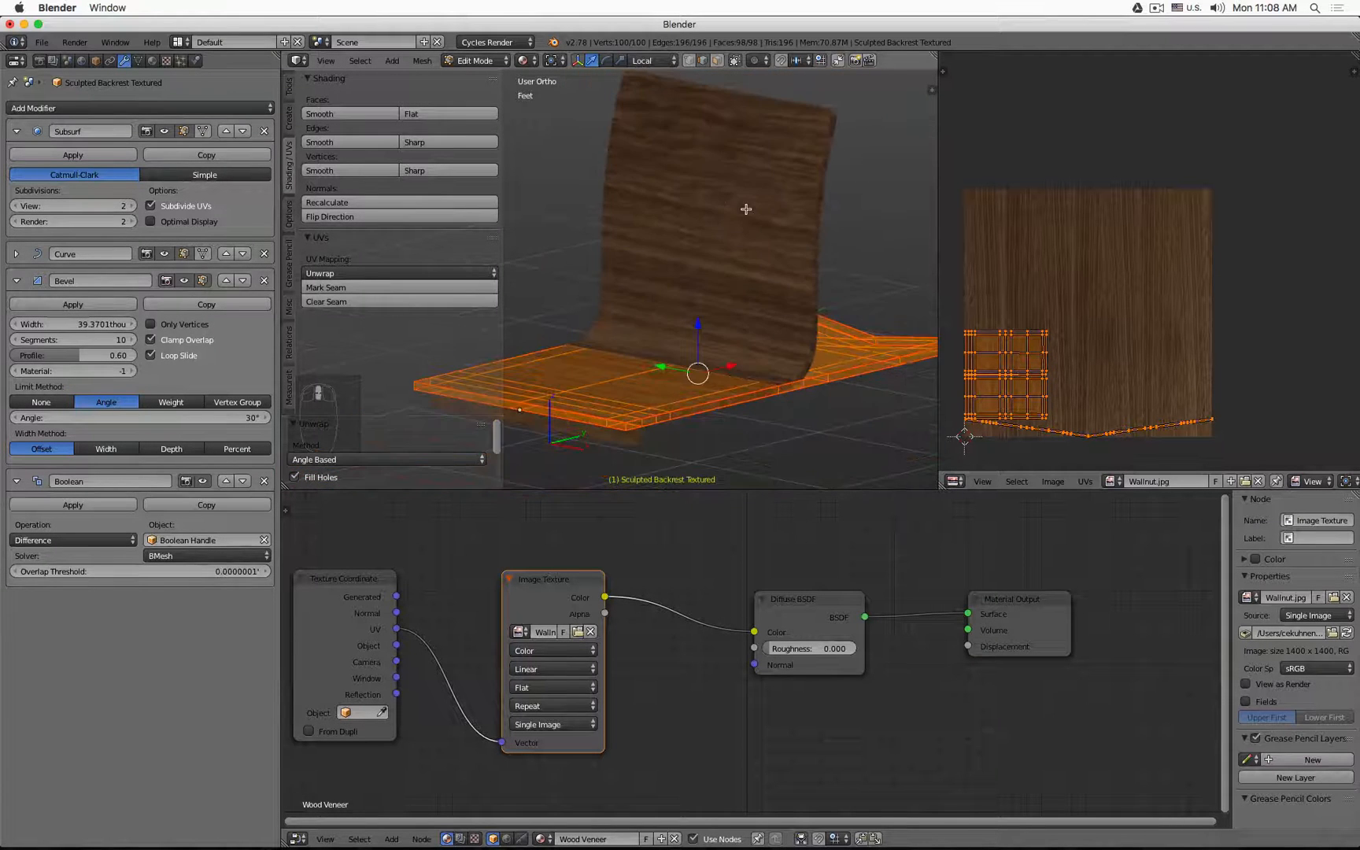
key("Tab")
middle_click_drag(751, 219, 815, 236)
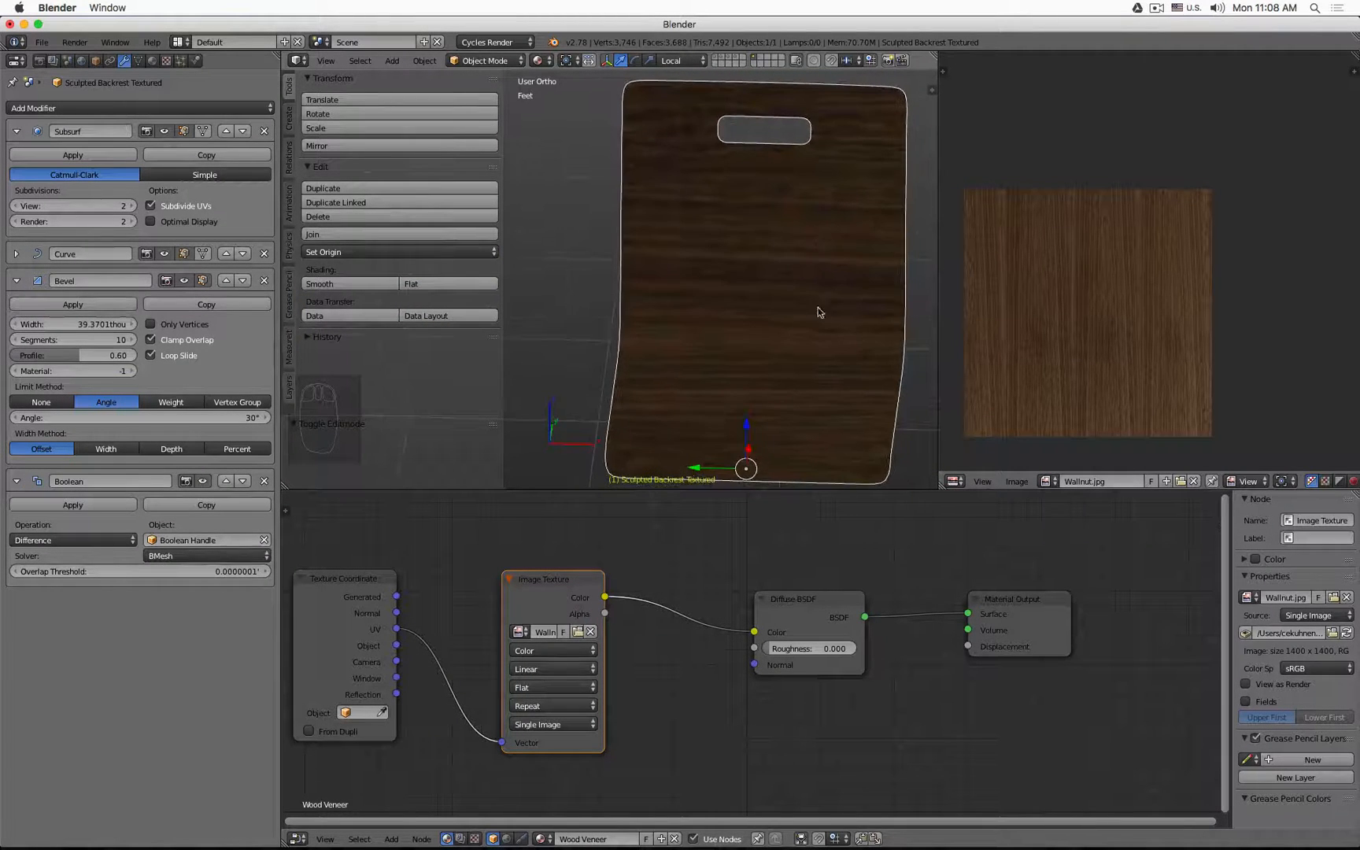
key("Tab")
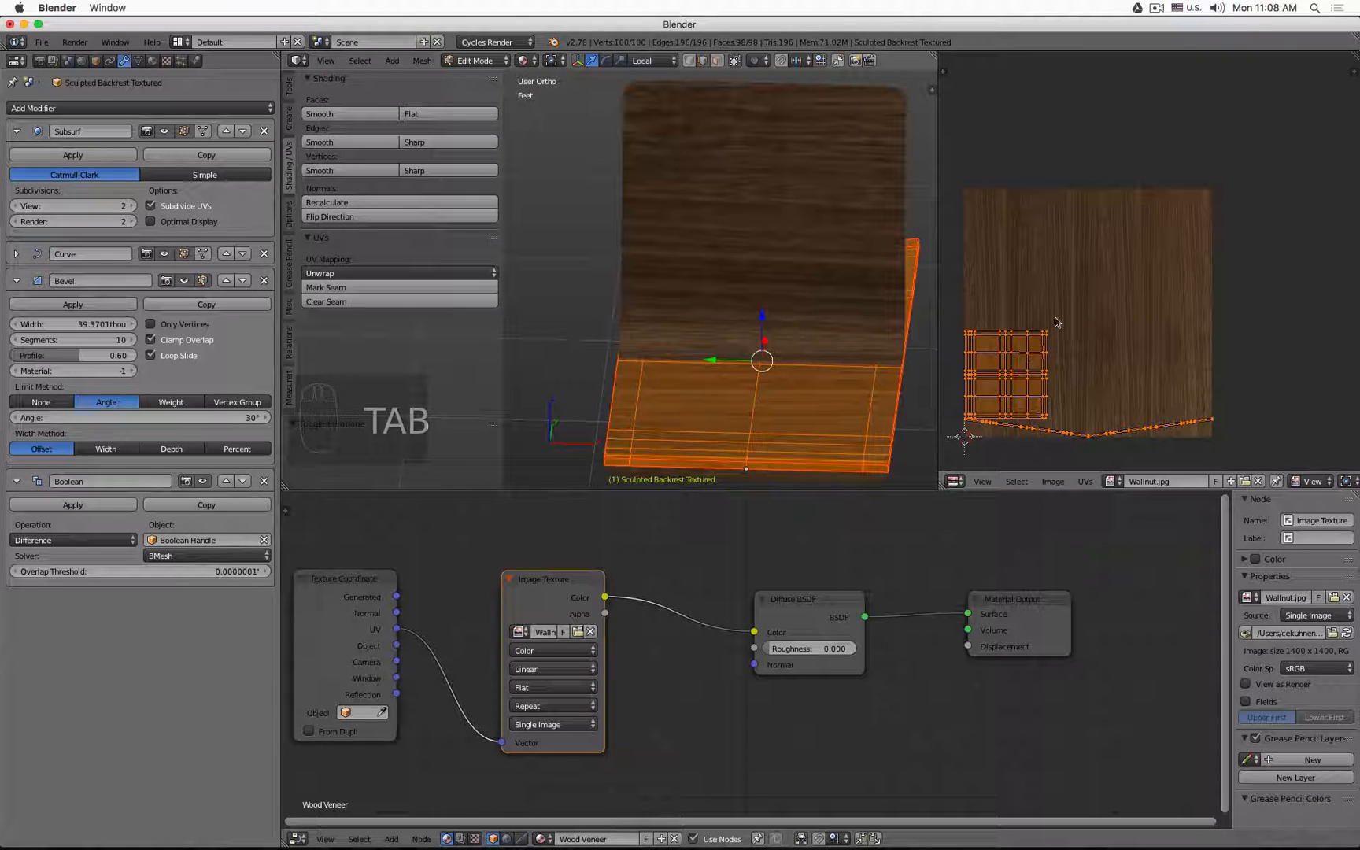
Select only the two large rectangular UV islands and rotate them 90 degrees
scroll(983, 327, "up", 3)
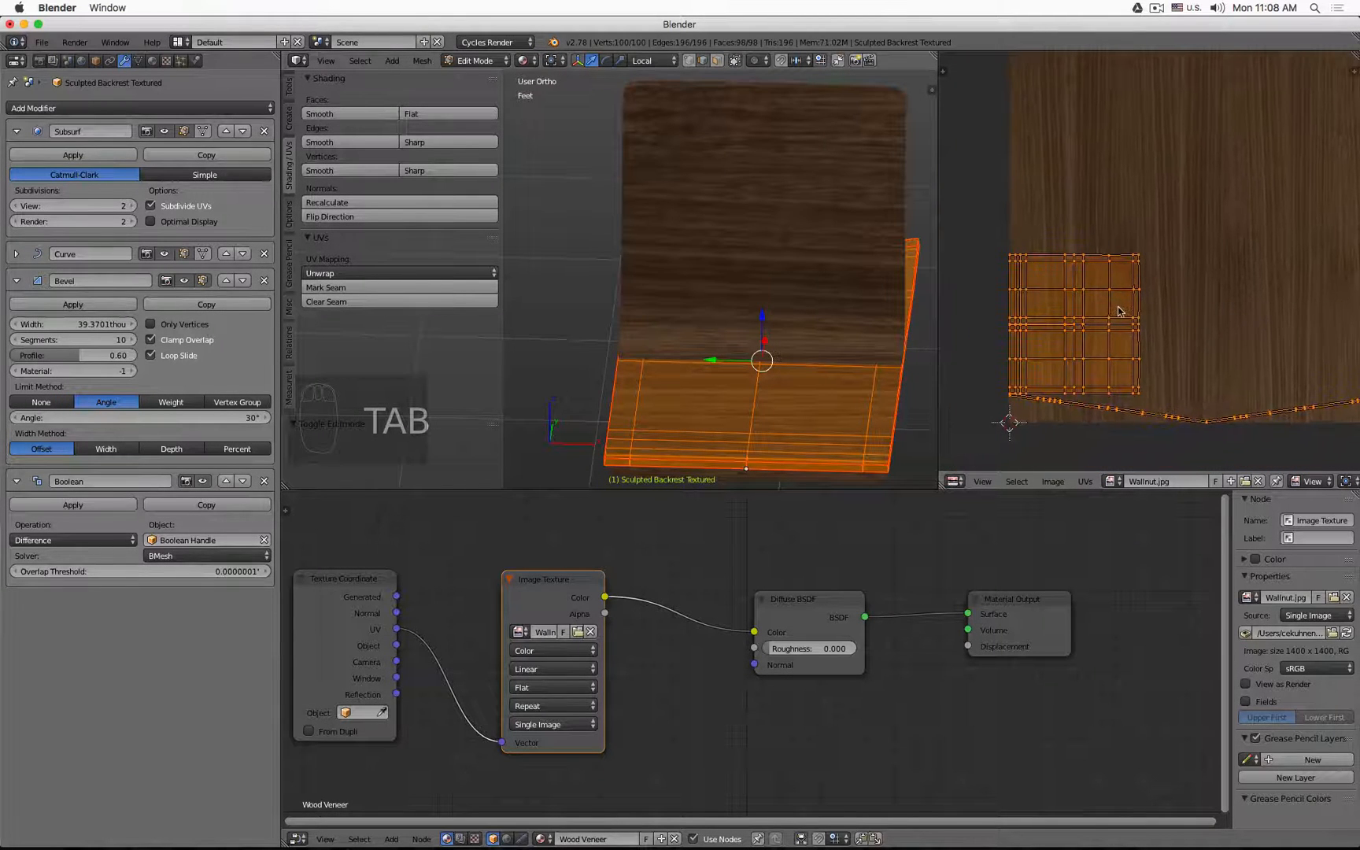
key("a")
key("a")
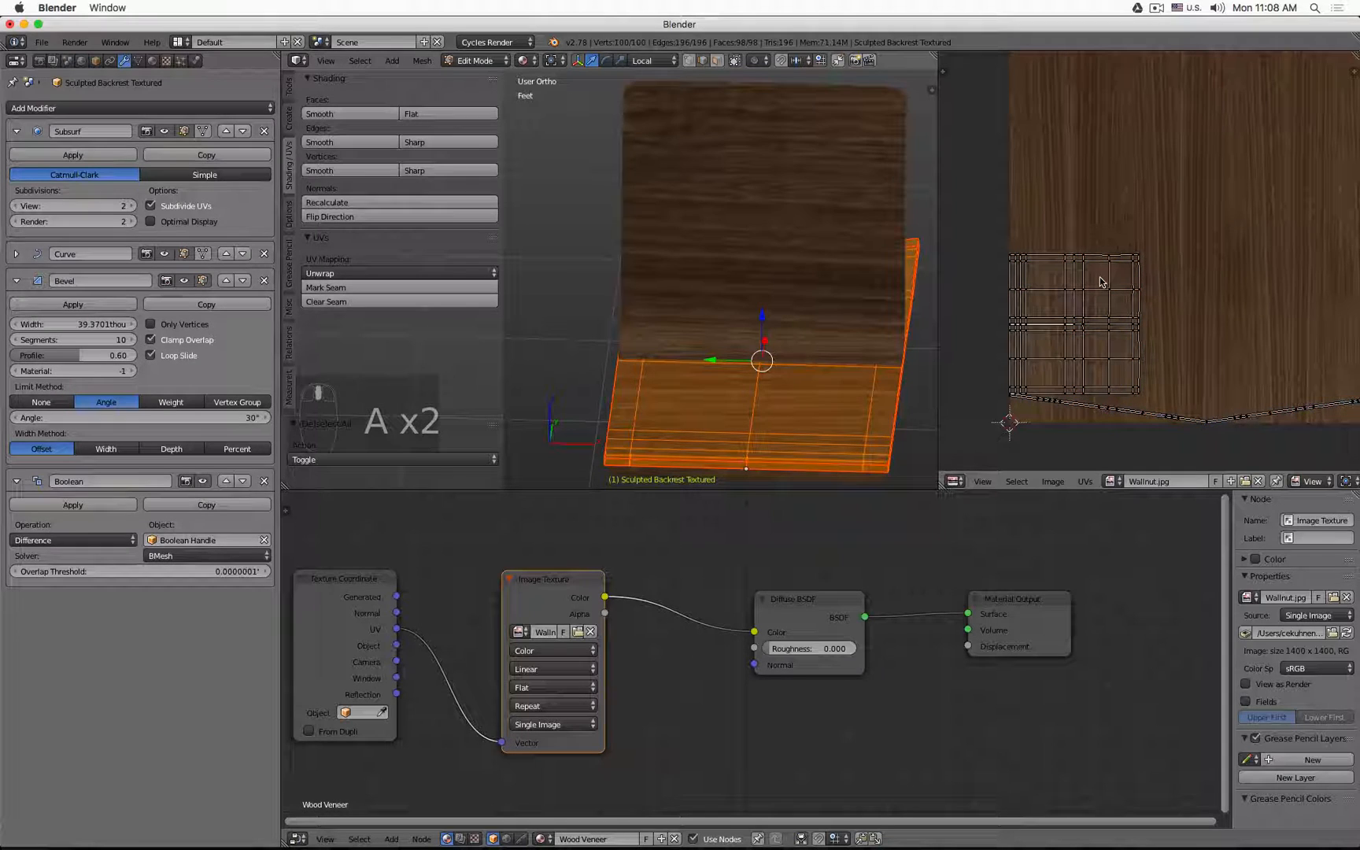
key("l")
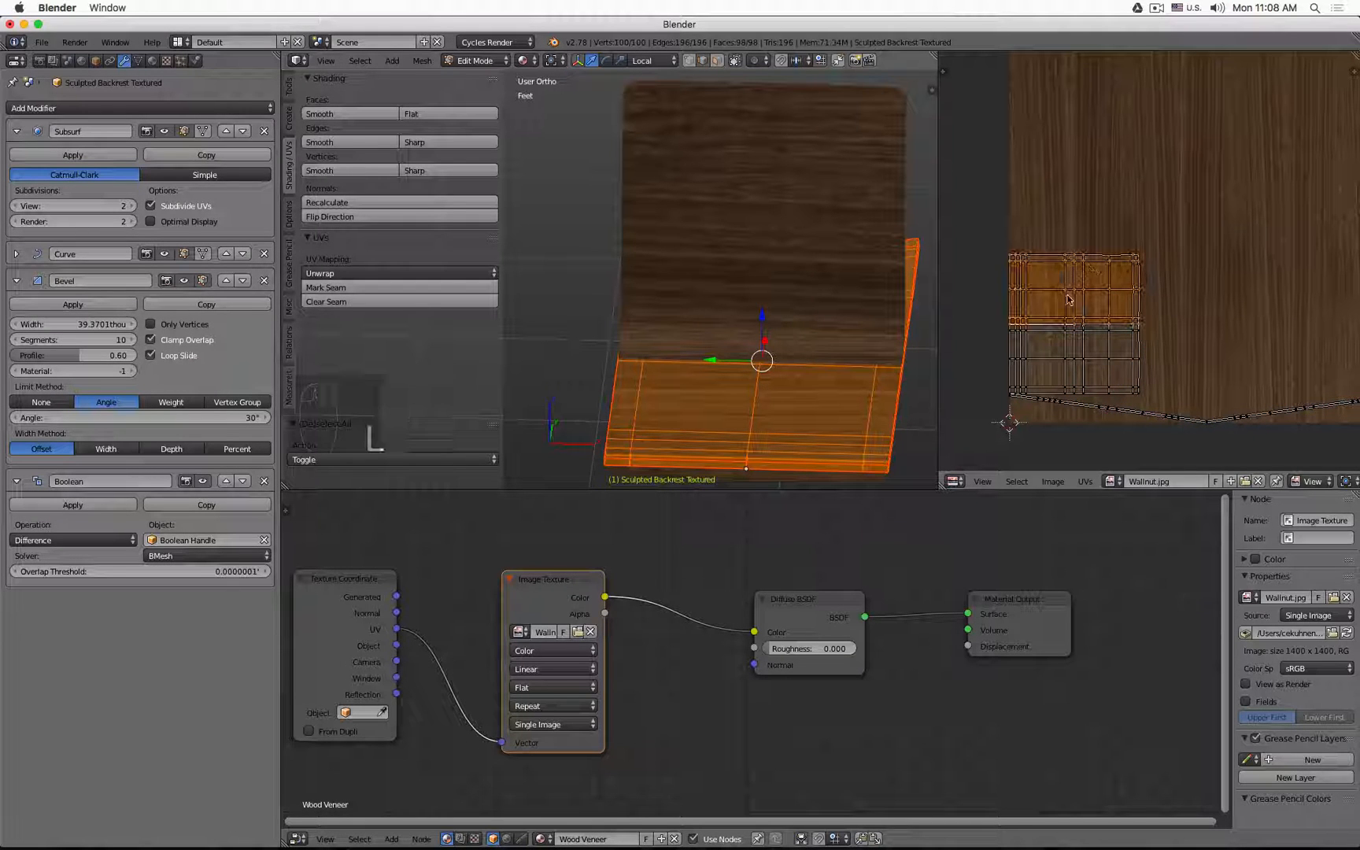
key("shift+l")
scroll(1090, 281, "down", 2)
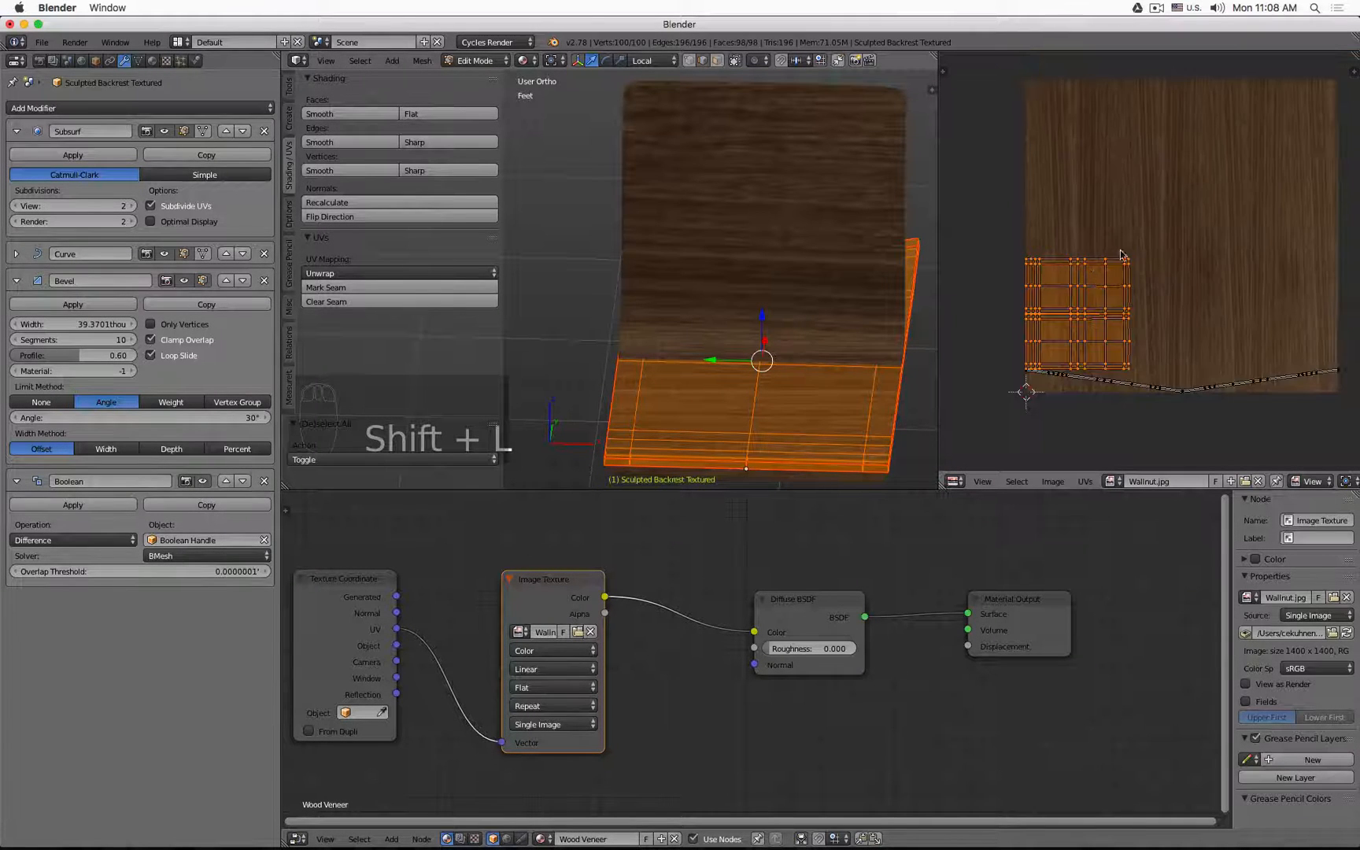
type("r")
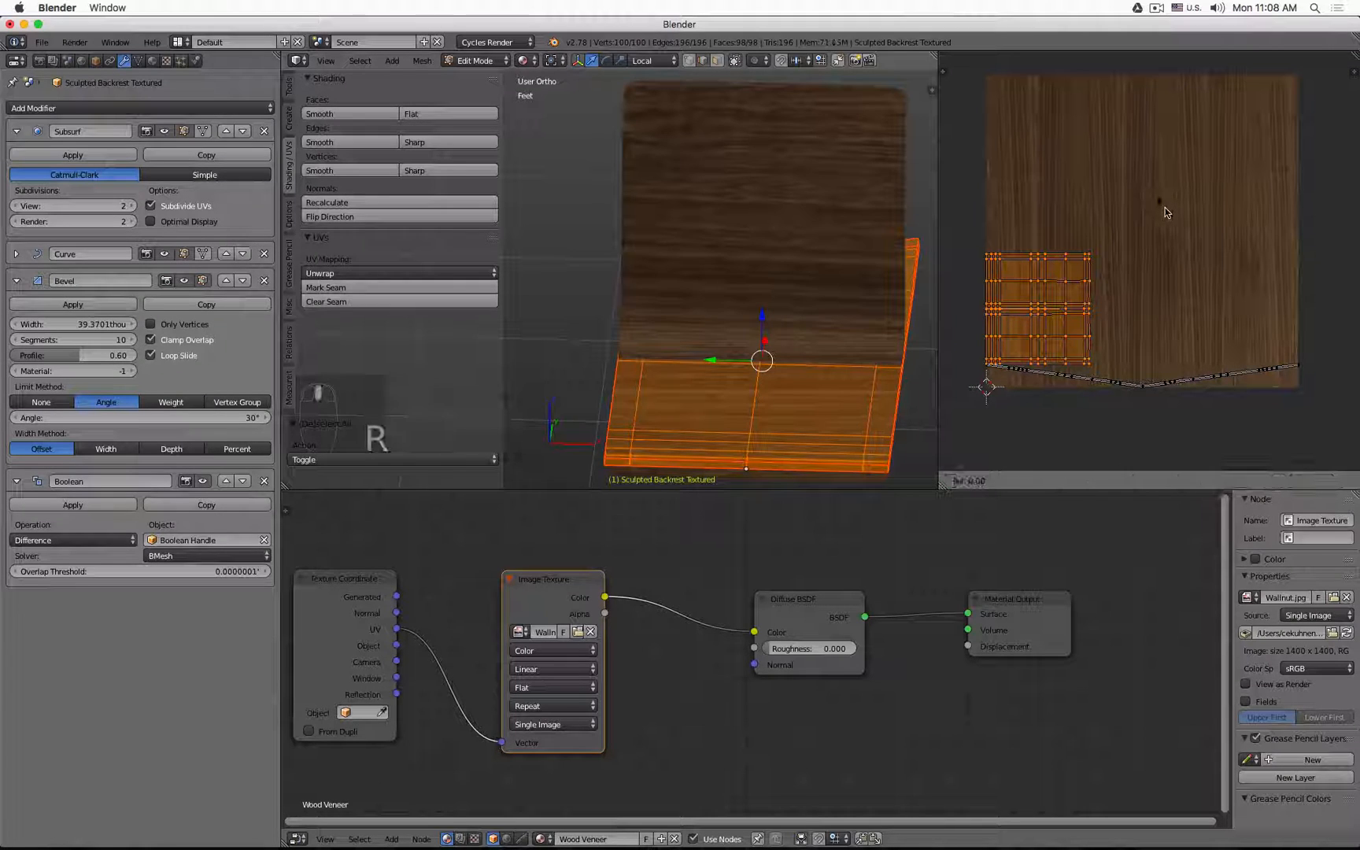
type("90")
key("Return")
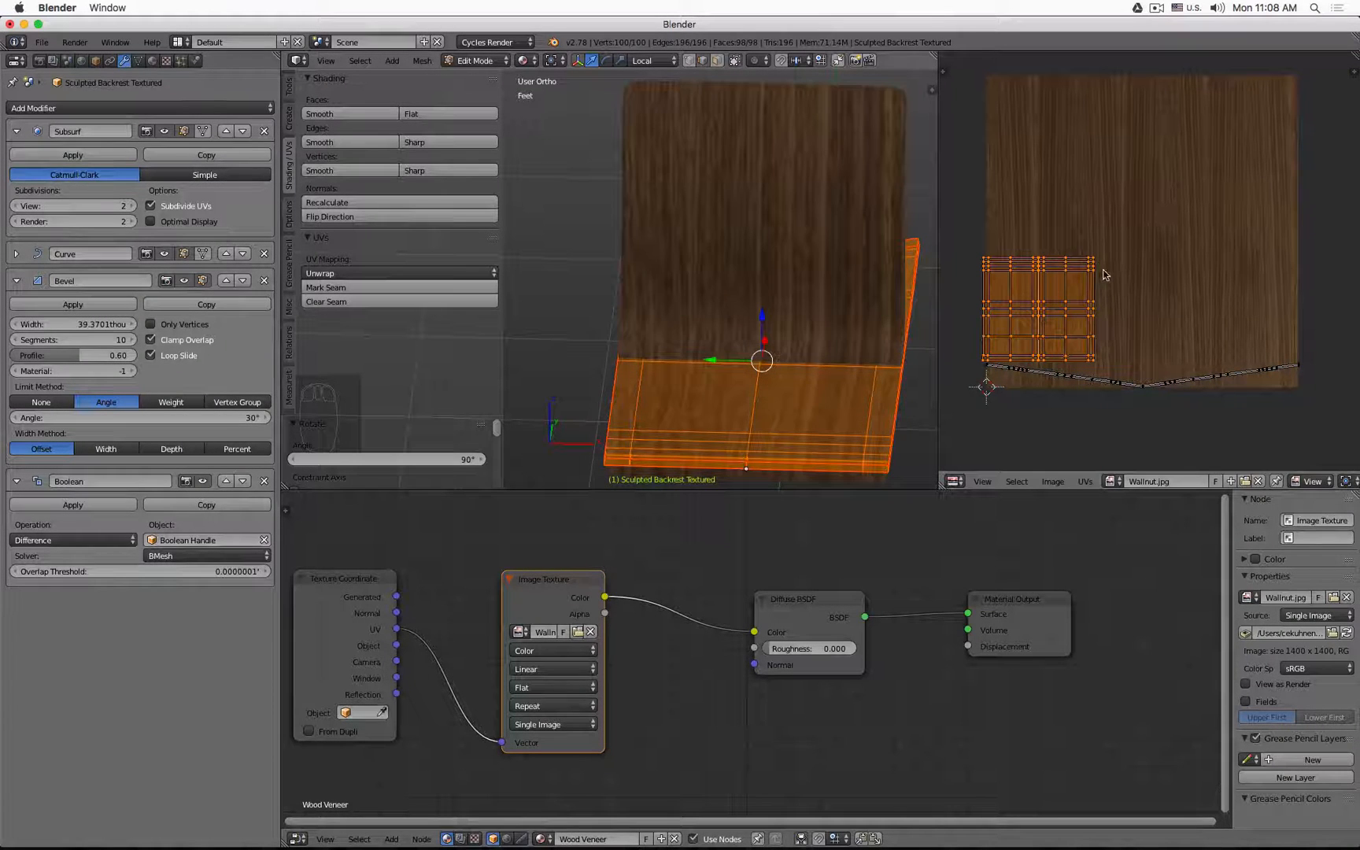
Move the two UV islands to the middle of the walnut image and scale them up by about 2.35
key("g")
left_click(1185, 229)
scroll(1185, 229, "down", 2)
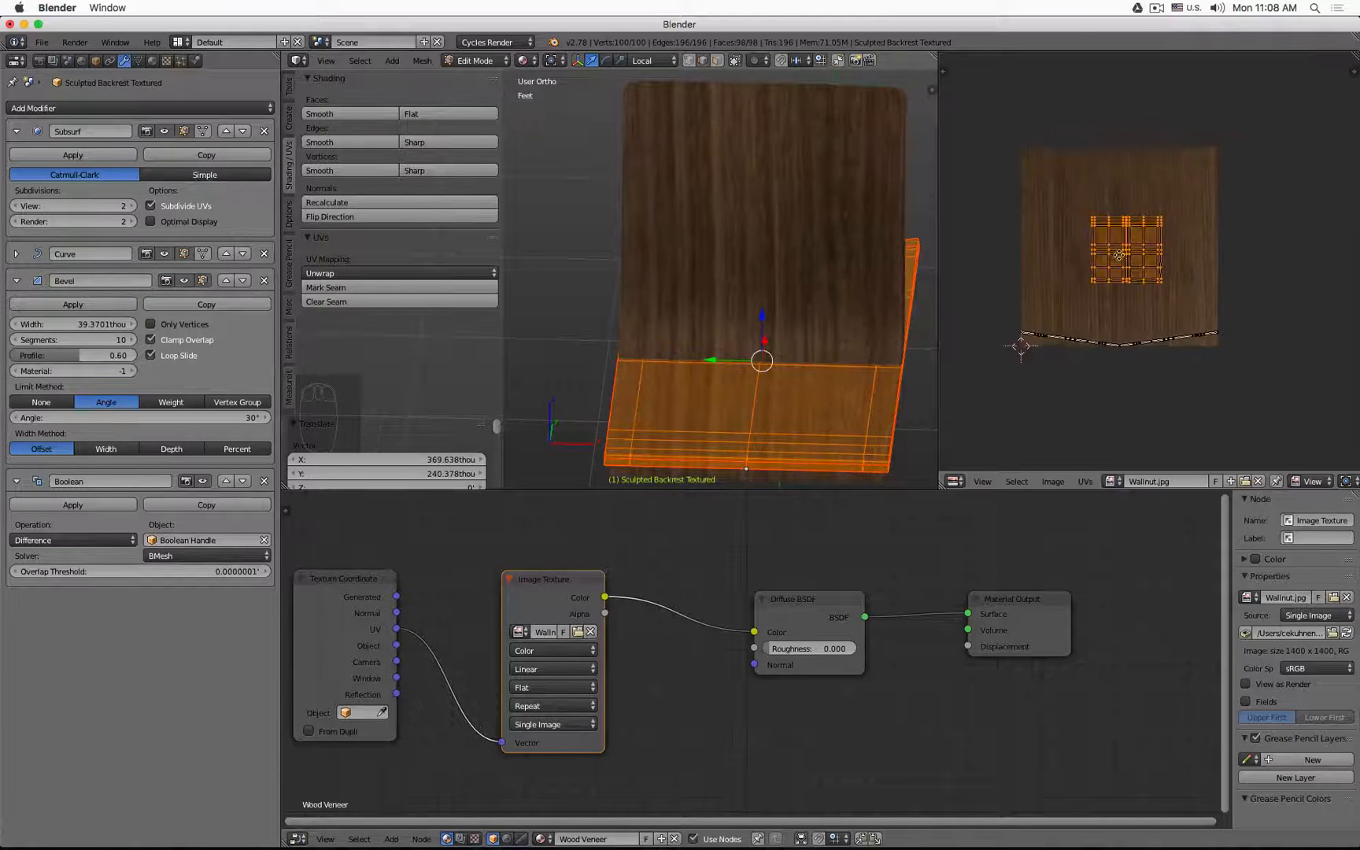
key("s")
left_click(1146, 219)
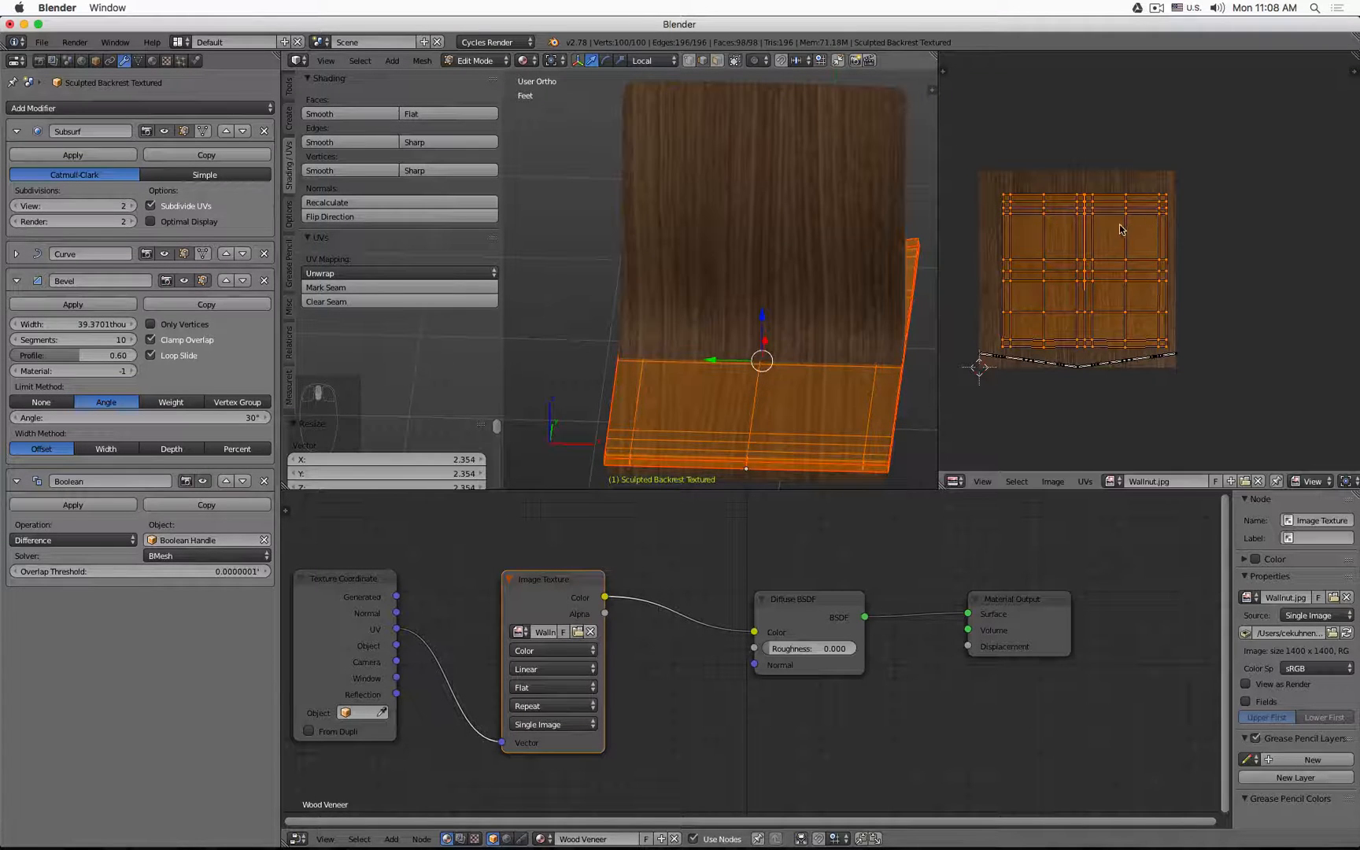
Scale the two islands up by about 1.15 and reposition them so they nearly fill the walnut image
key("g")
left_click(1109, 227)
key("s")
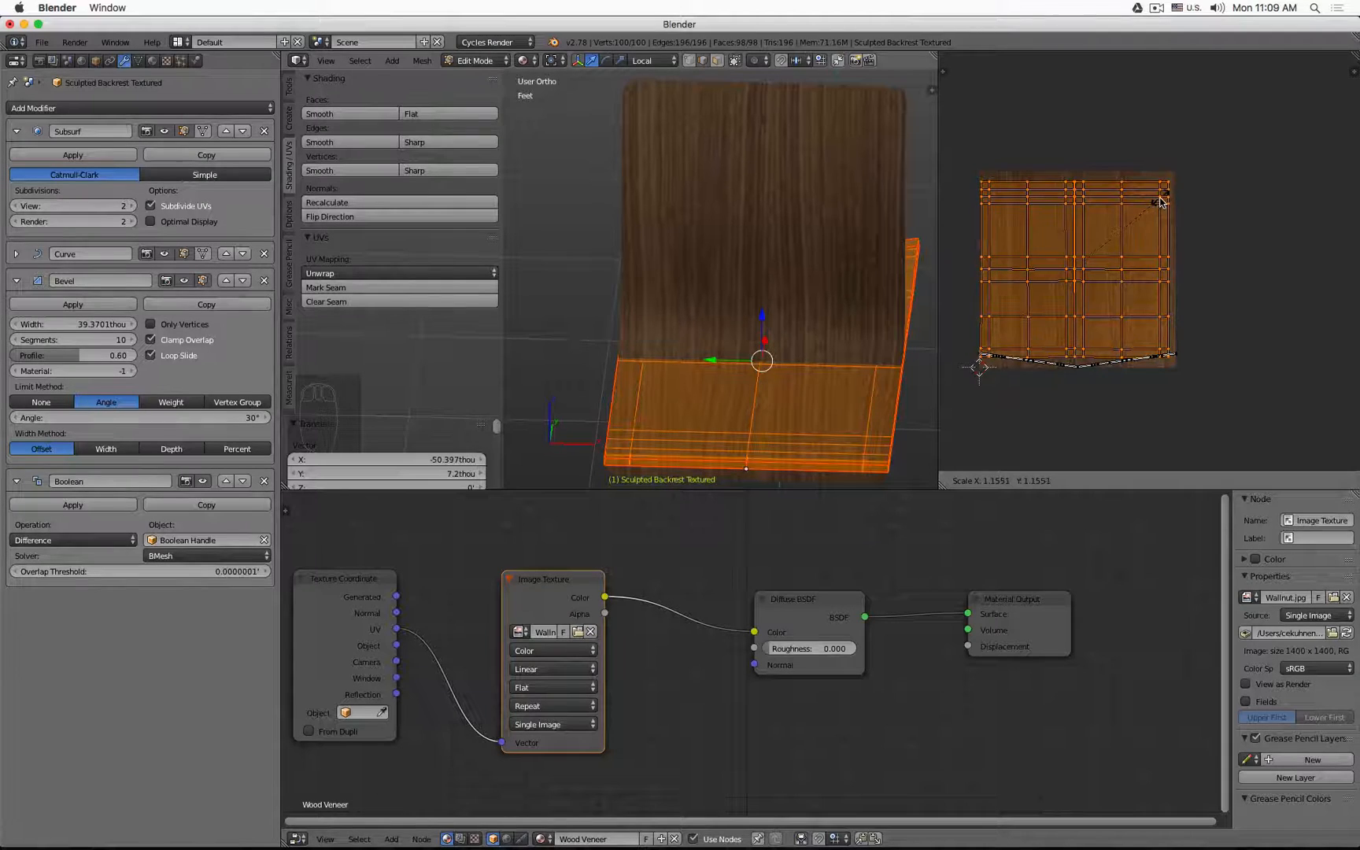
left_click(1153, 206)
key("g")
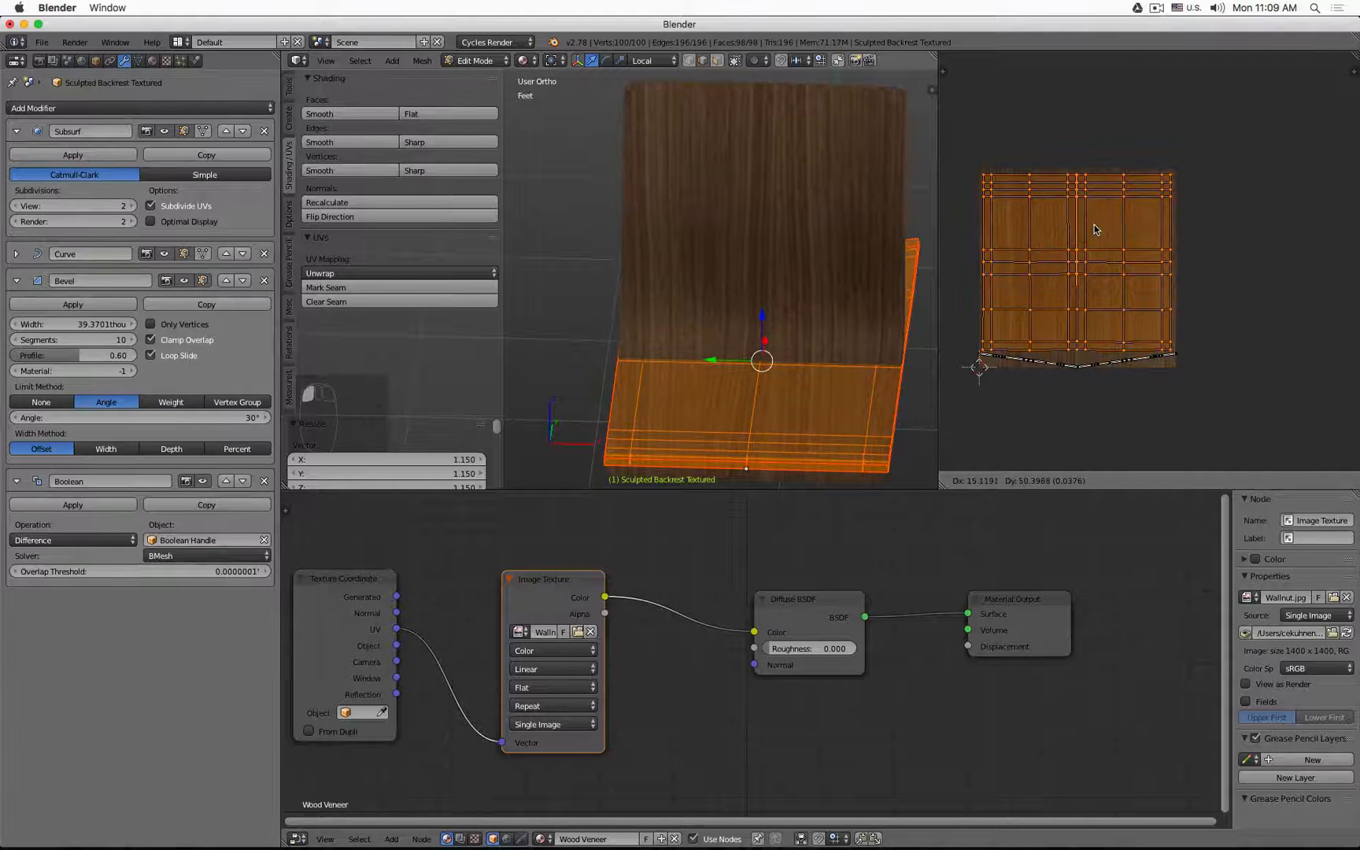
left_click(1123, 217)
Try scaling the two islands up by about 2.2, past the walnut image's borders, and undo that scaling
key("s")
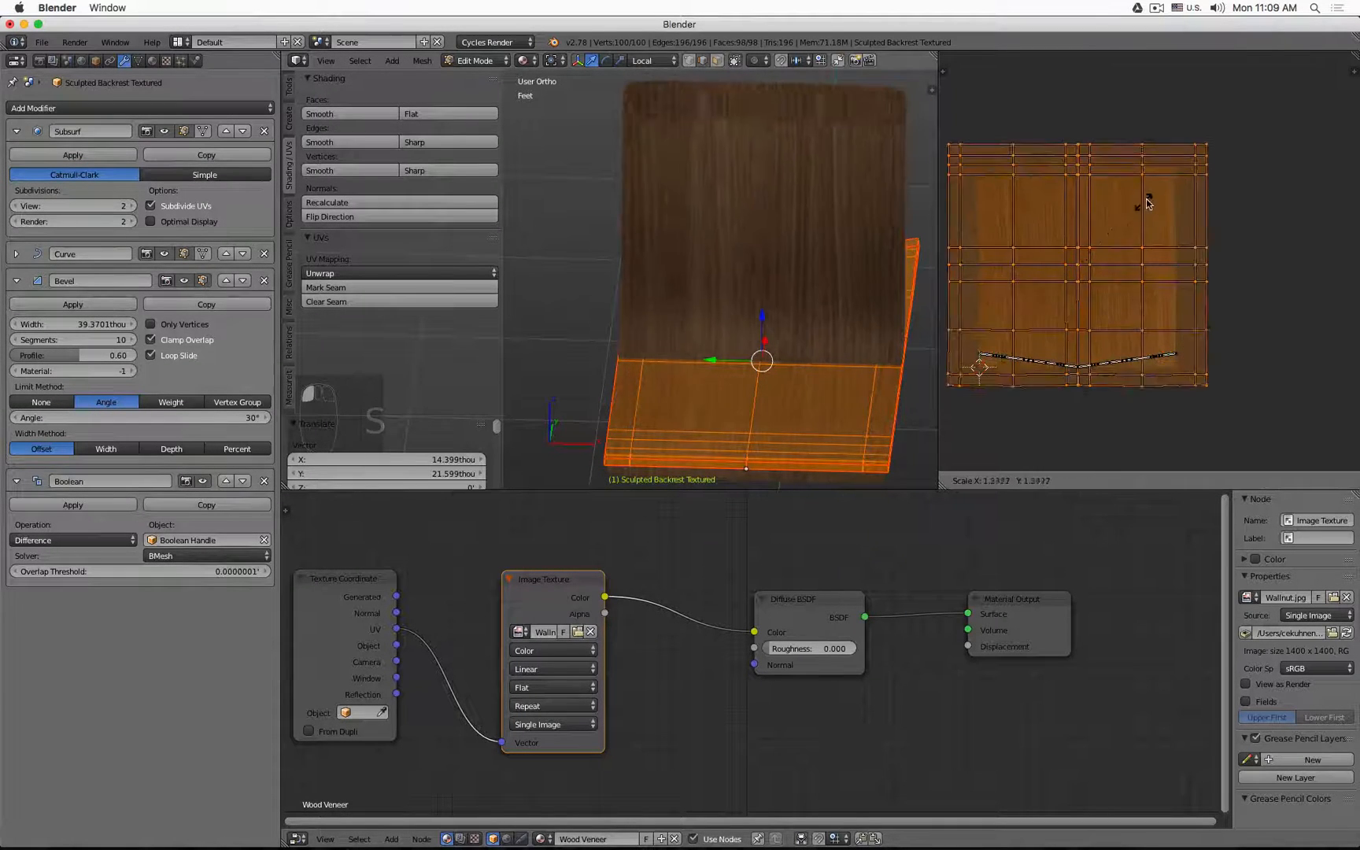
left_click(1185, 166)
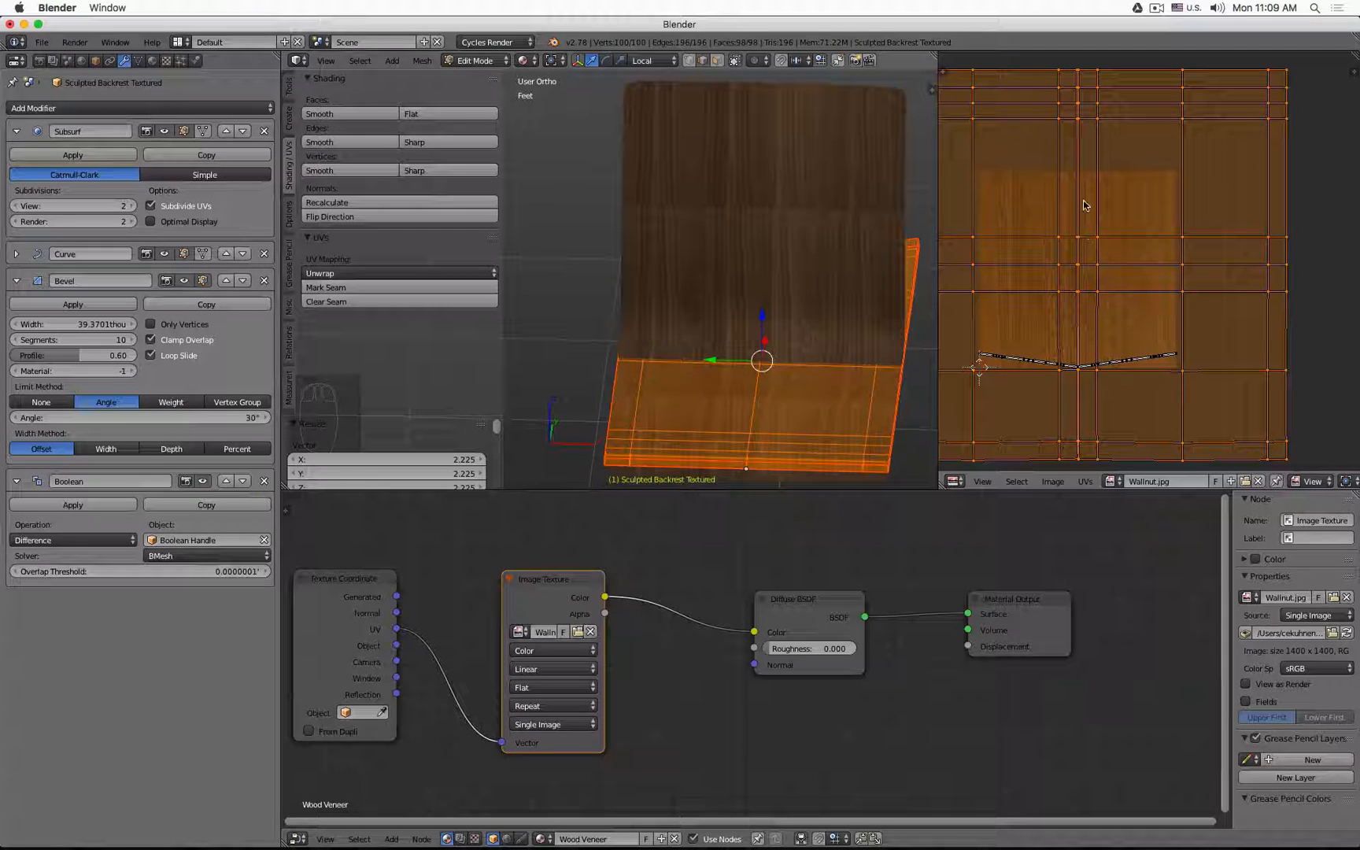
key("ctrl+z")
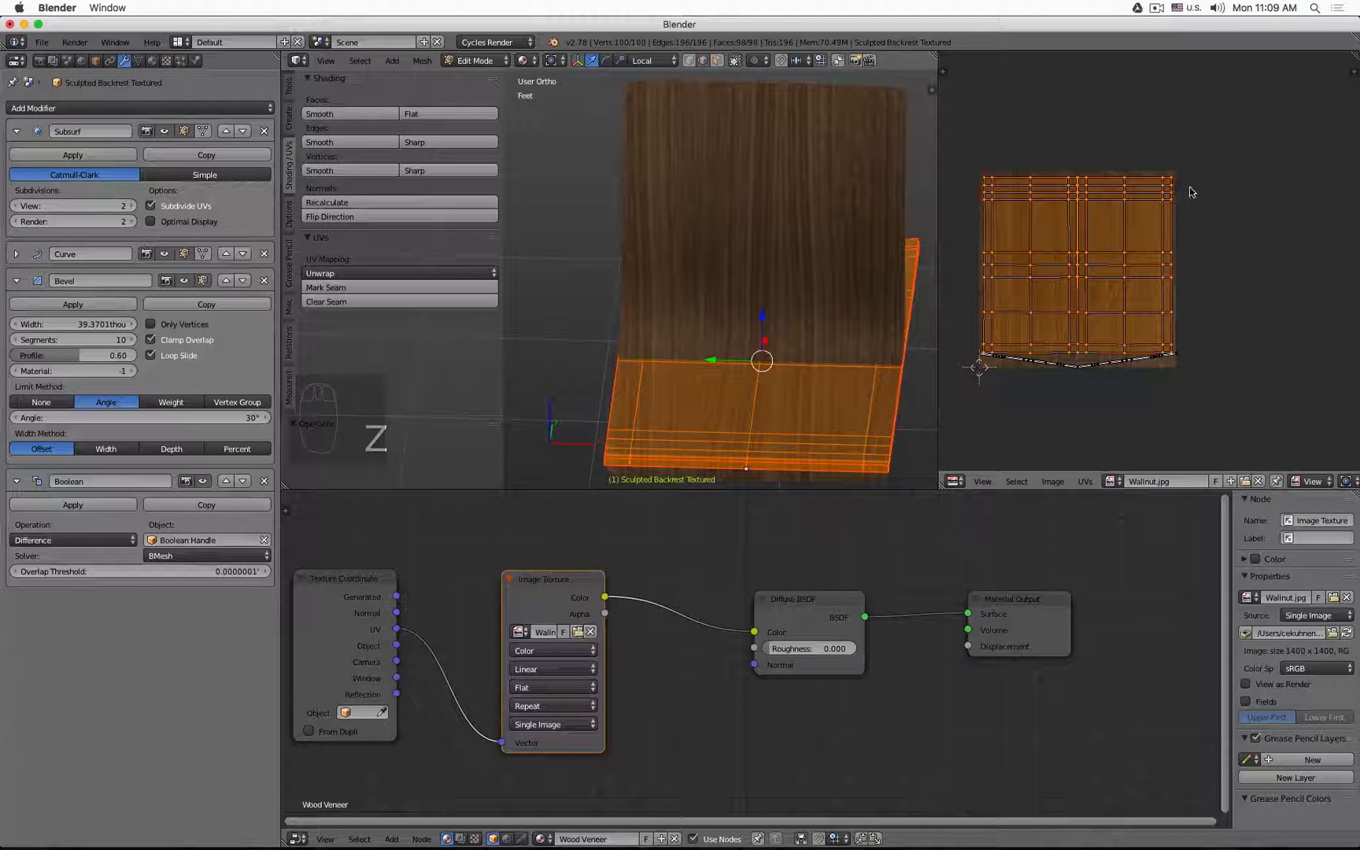
Scale the two islands by about 1.09 along Y and shift them down along Y by about 21.6 thou
key("s")
key("y")
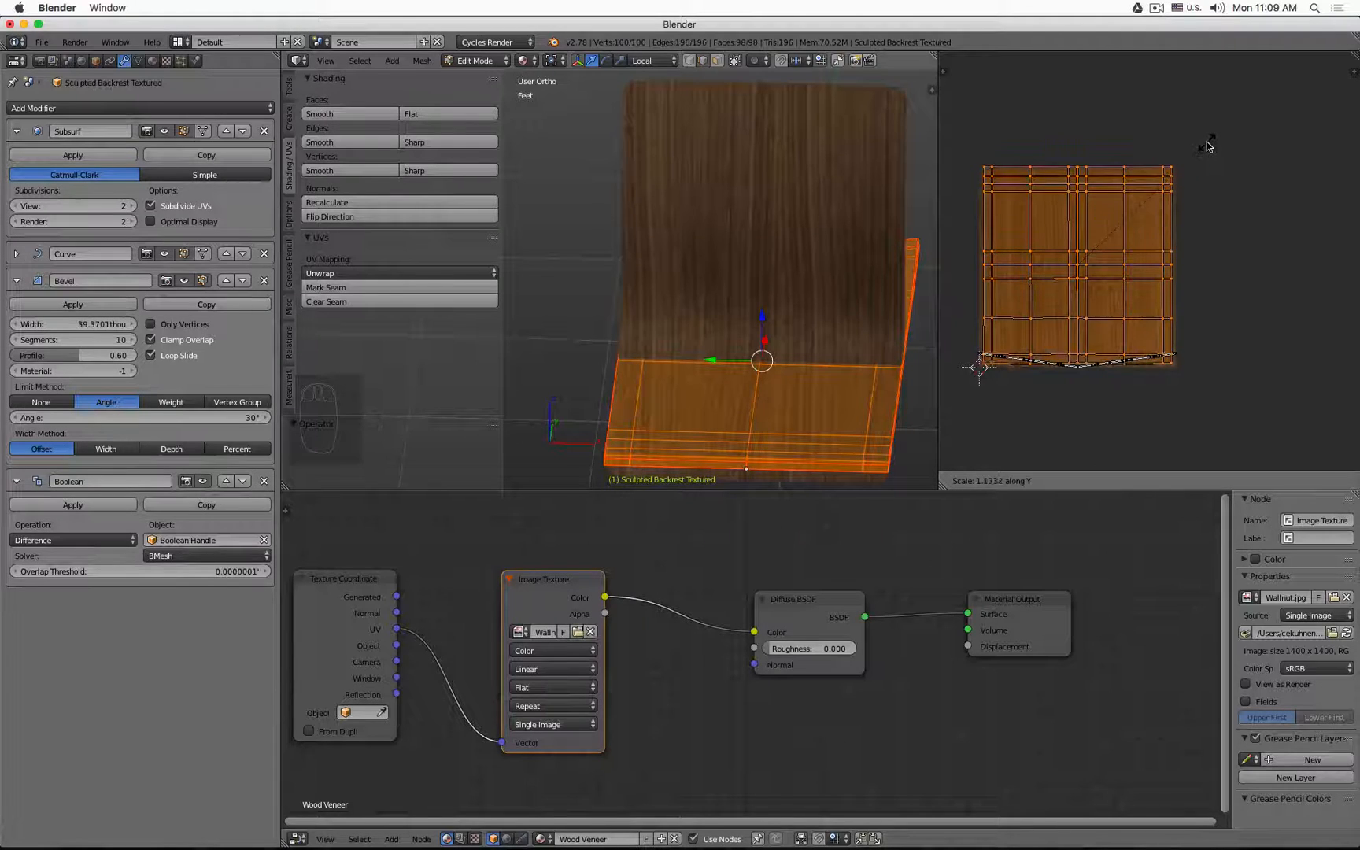
left_click(1206, 147)
key("g")
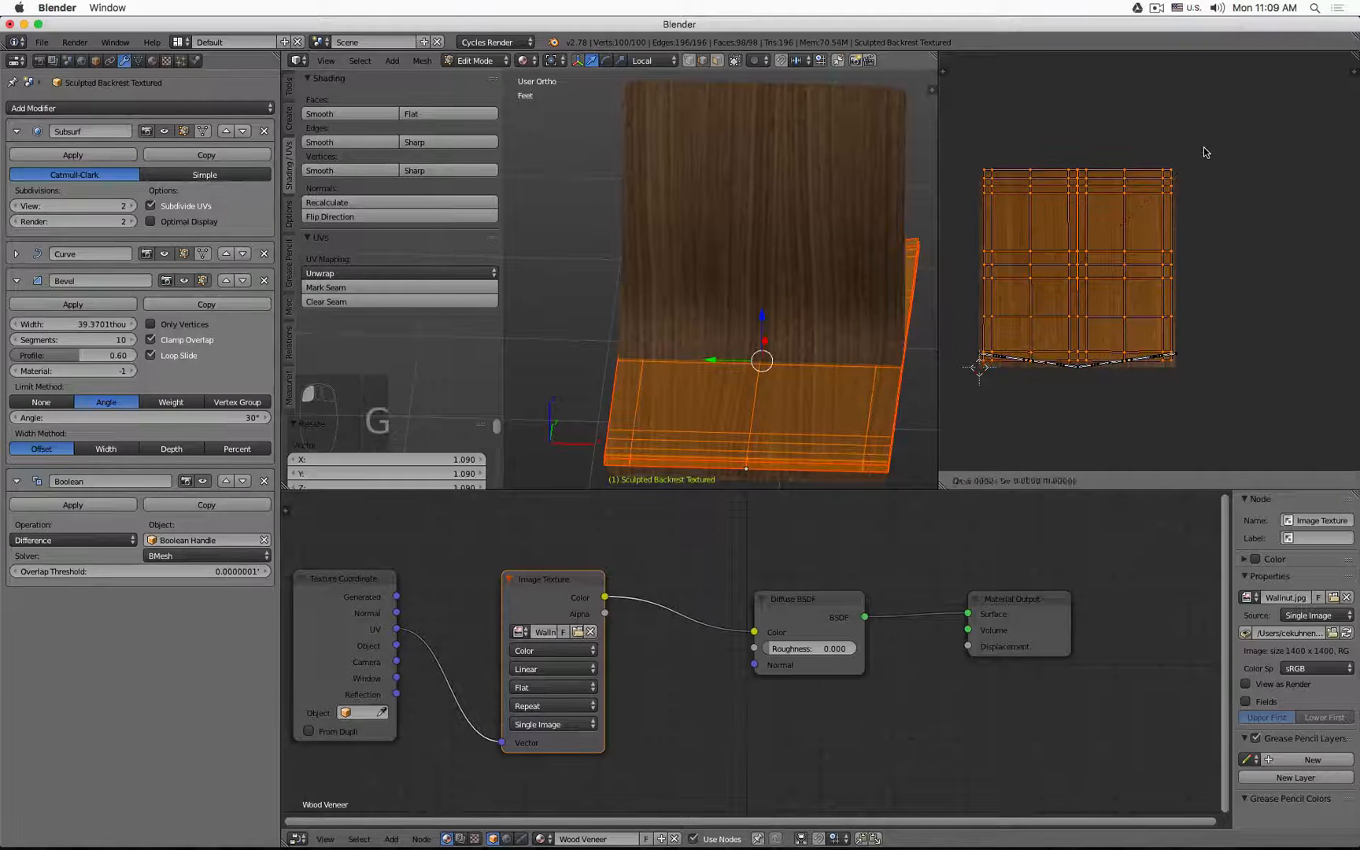
key("y")
left_click(1204, 152)
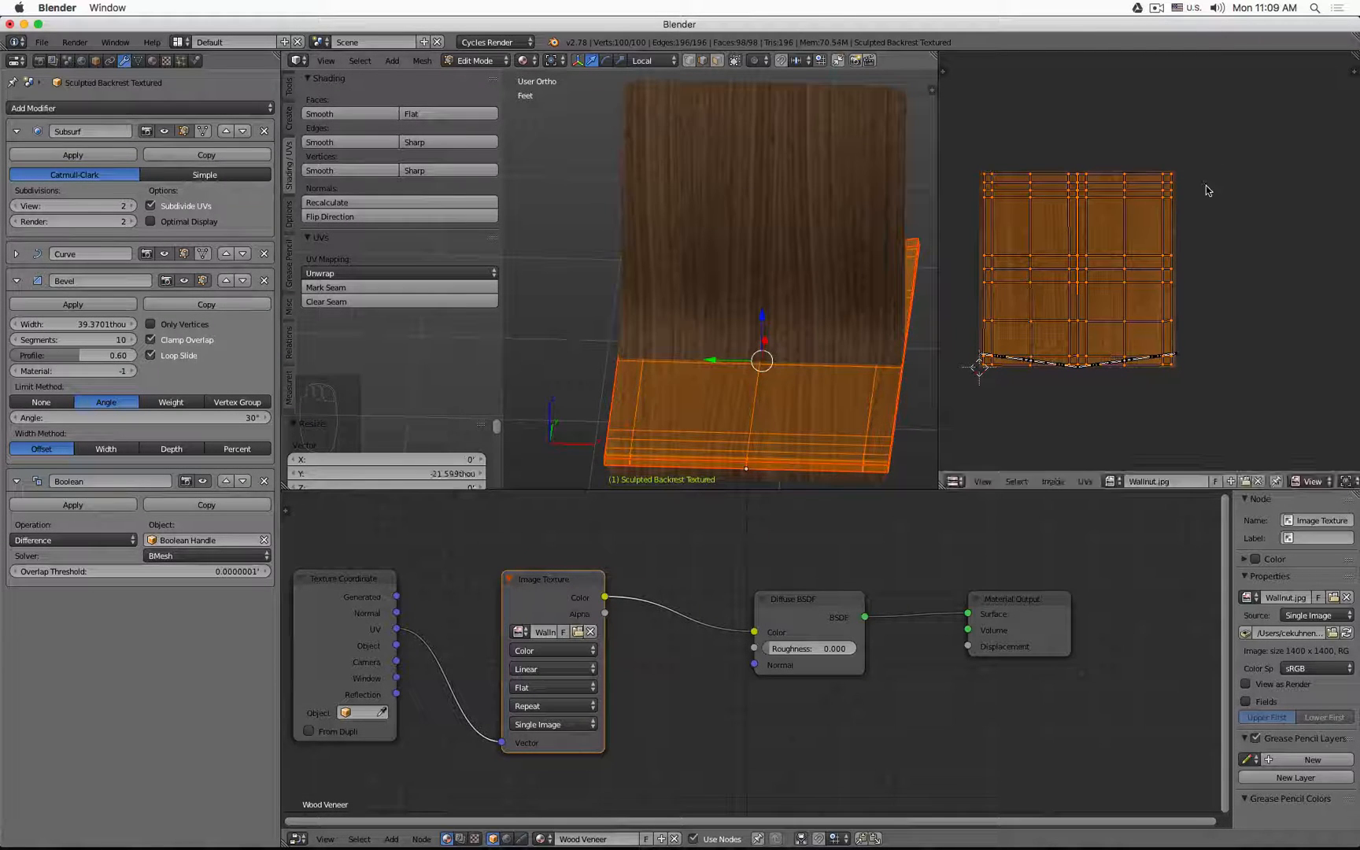
Scale the two UV islands up by about 1.52 along X so they extend past the walnut image's side borders
key("s")
key("x")
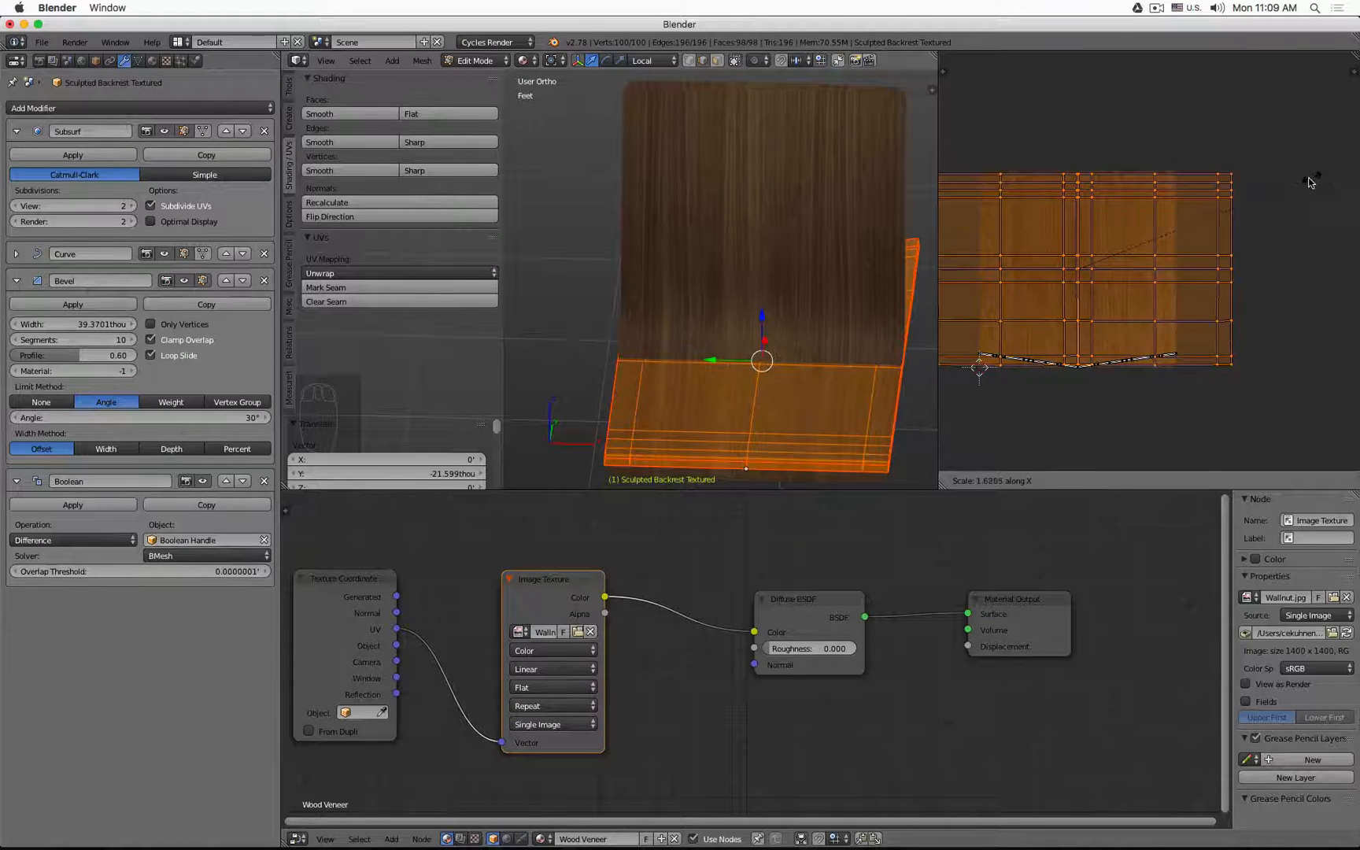
left_click(1208, 189)
left_click(1029, 240)
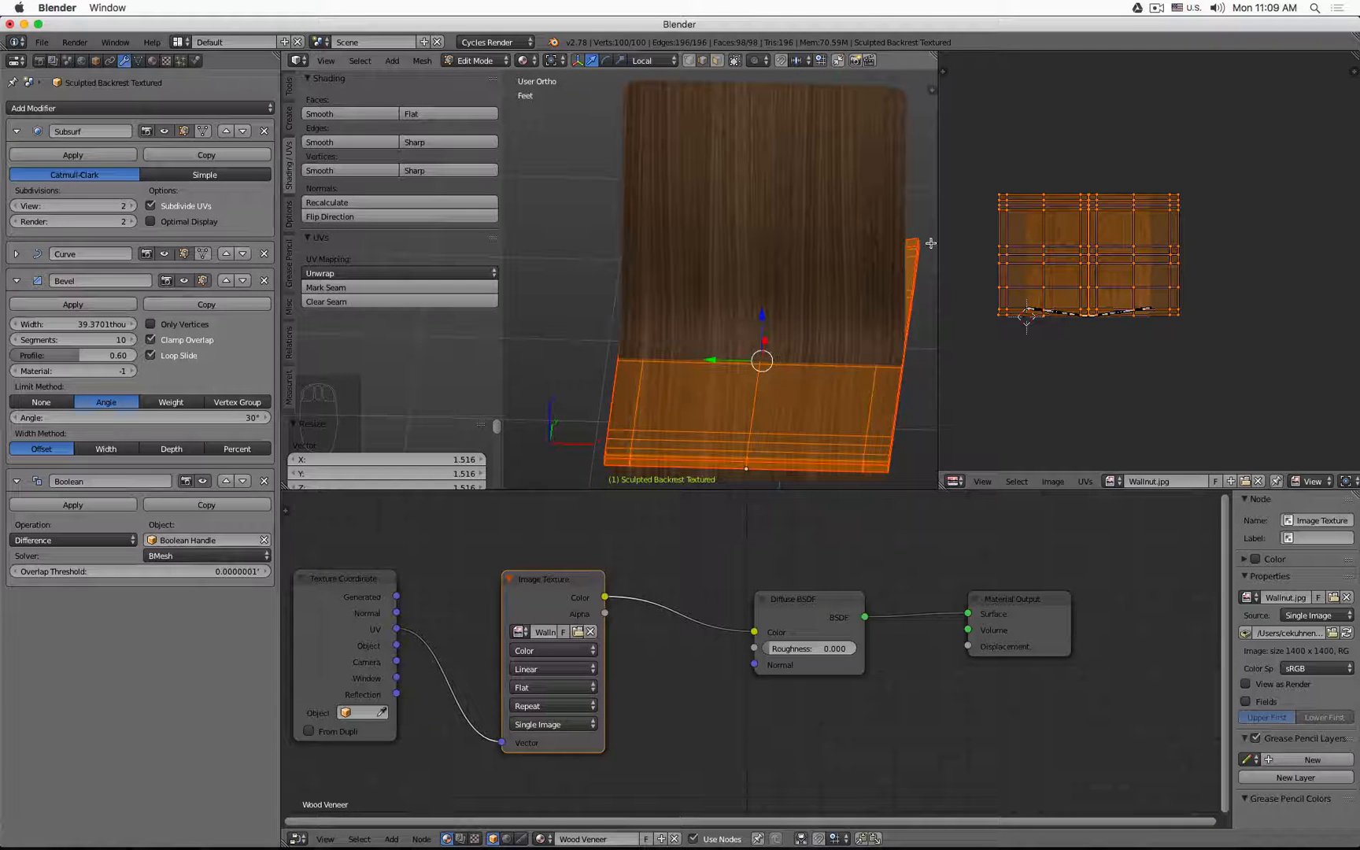
key("s")
key("y")
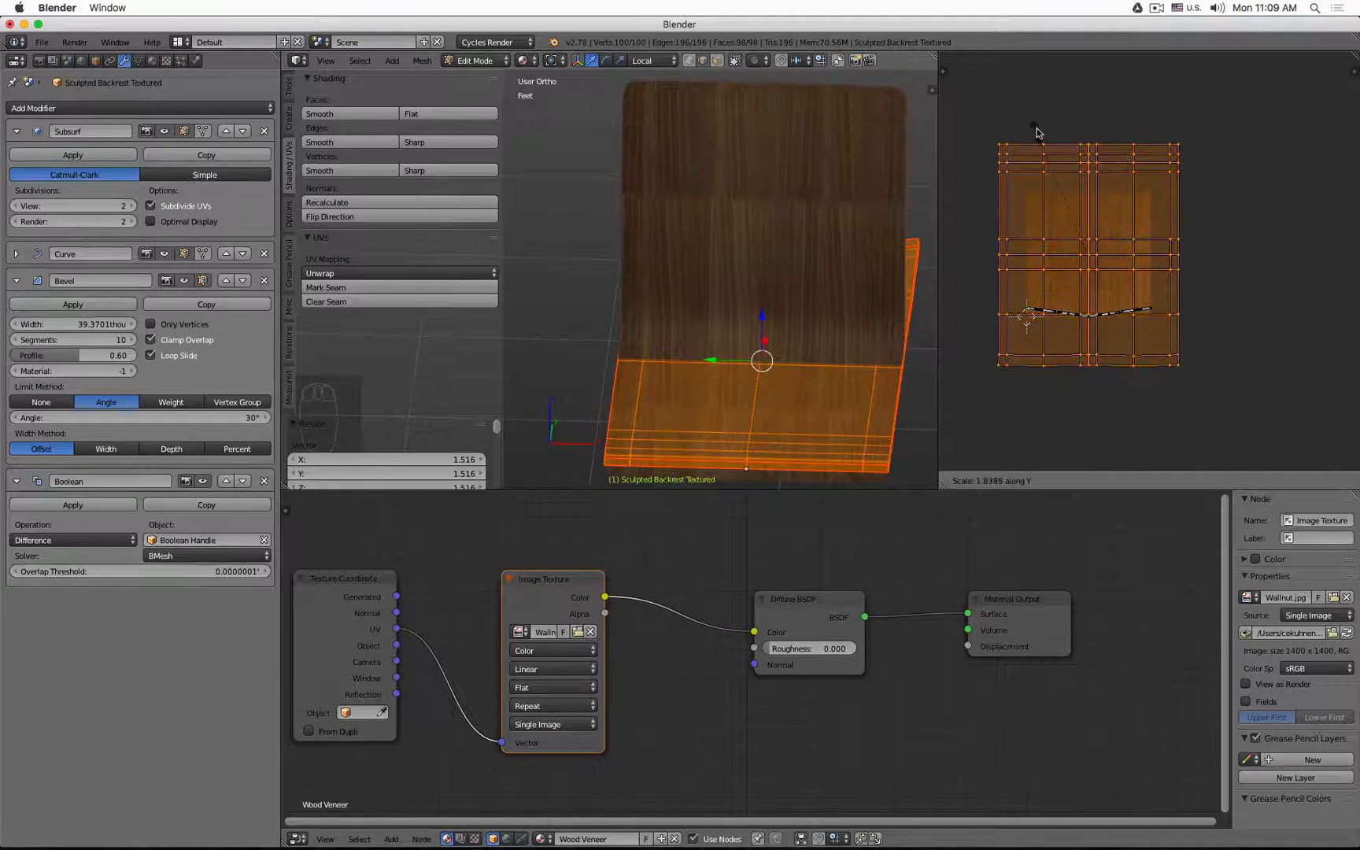
right_click(1036, 124)
Widen the two UV islands further by scaling them about 1.46 along X
key("s")
key("x")
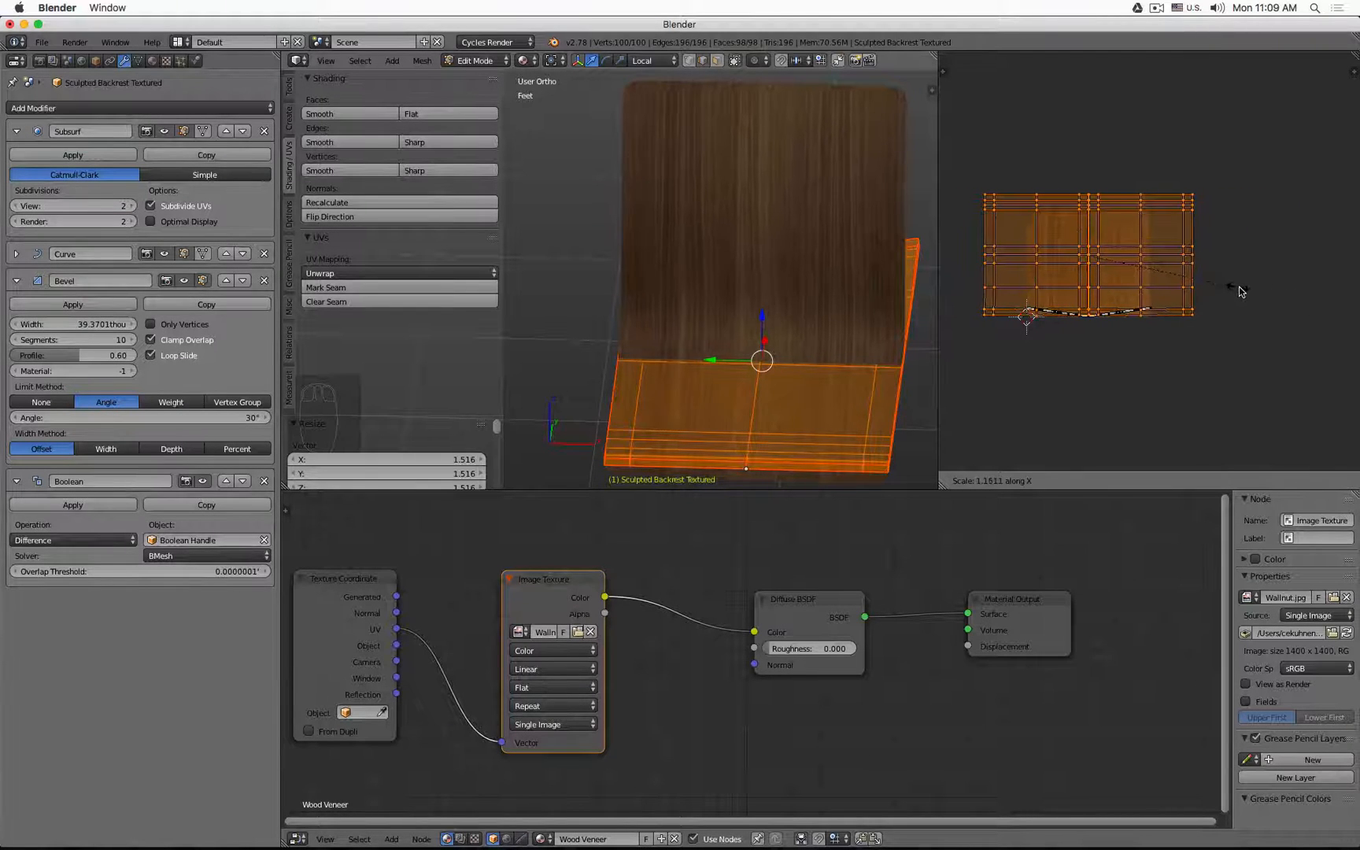
left_click(1279, 289)
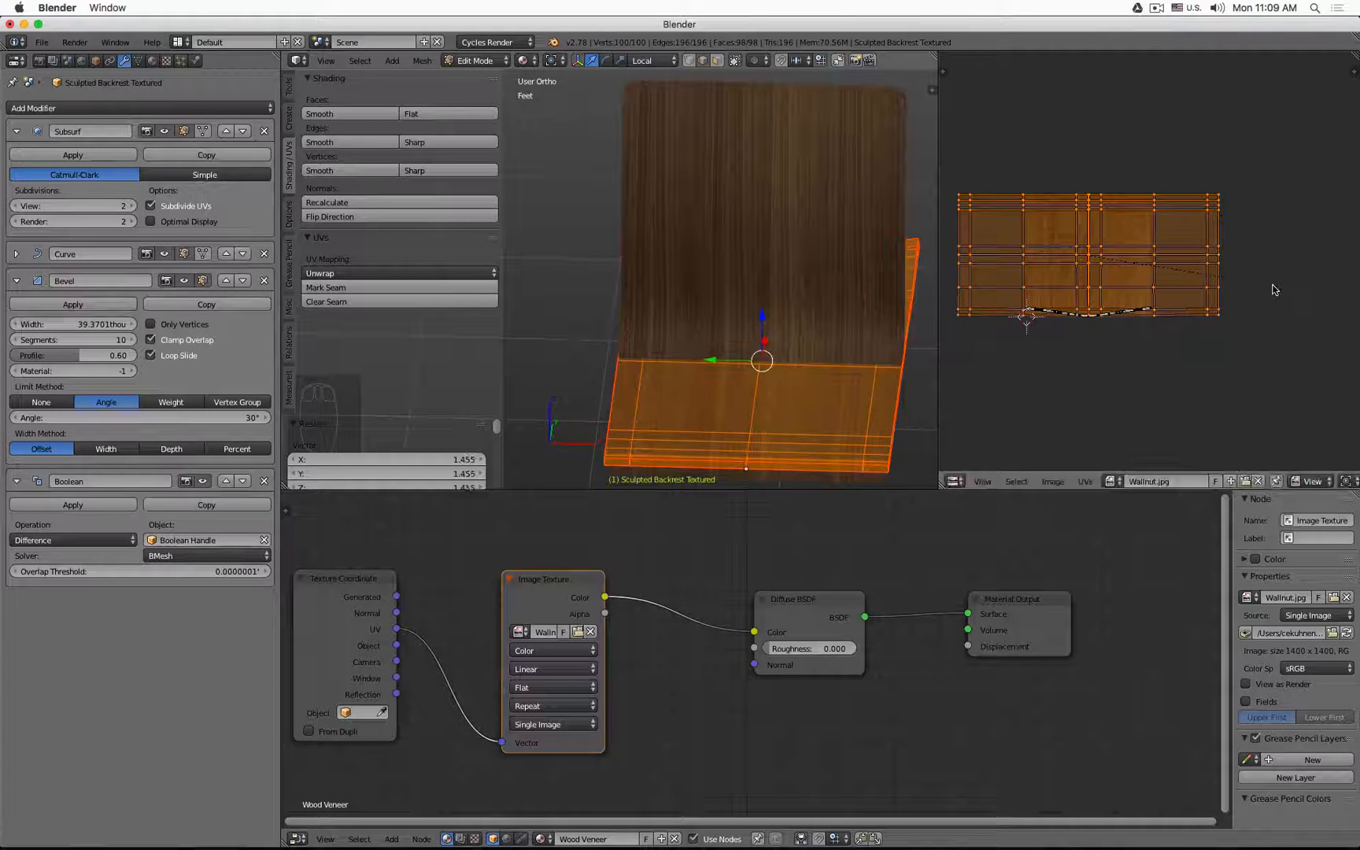
Examine the wood grain on the finished chair in Object Mode, then the narrow edge strip's UVs in Edit Mode
key("Tab")
mouse_move(801, 315)
middle_mouse_down()
mouse_move(632, 252)
mouse_move(743, 213)
mouse_move(804, 273)
mouse_move(862, 371)
mouse_move(871, 355)
mouse_move(853, 367)
mouse_move(799, 308)
middle_mouse_up()
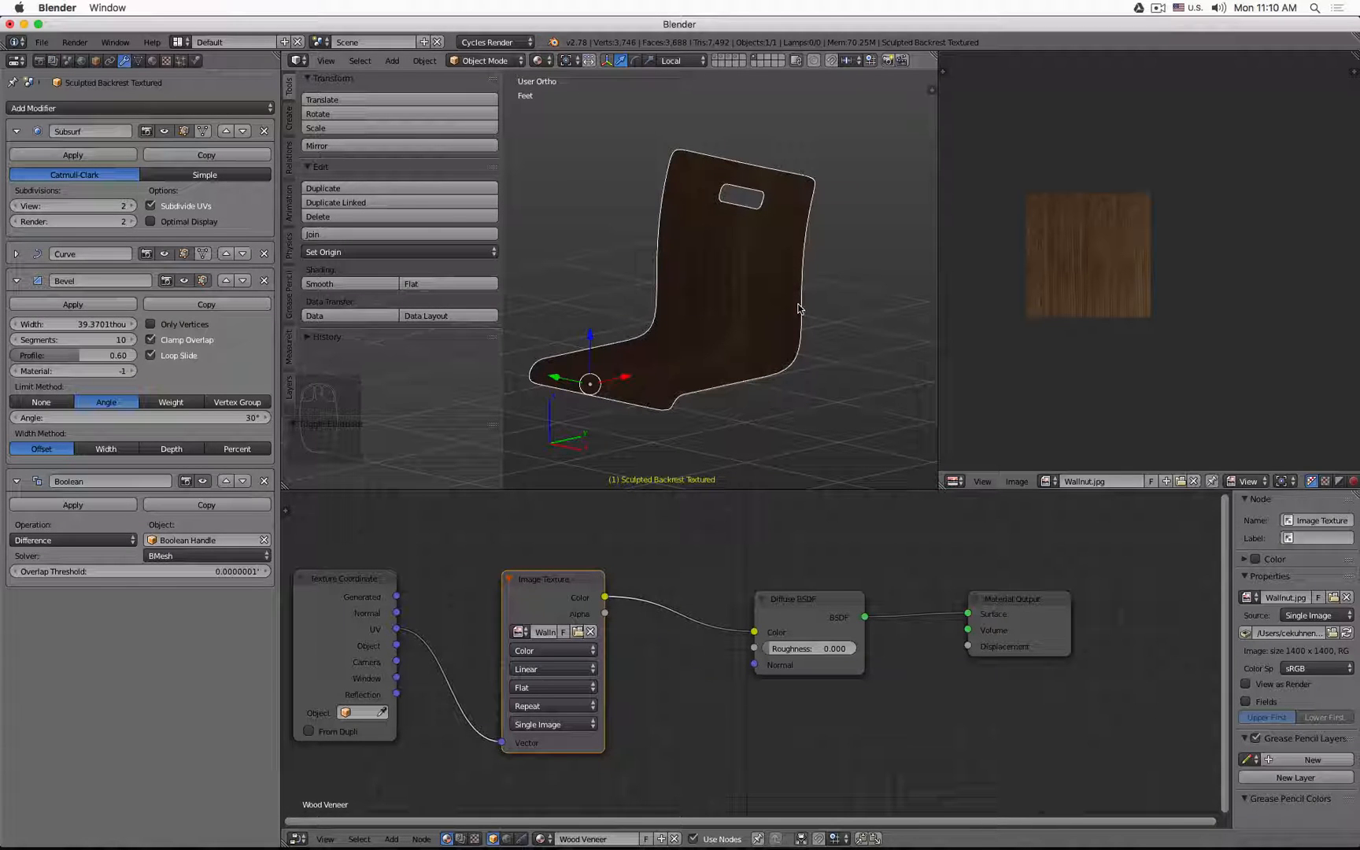
middle_click_drag(786, 301, 783, 349)
middle_click_drag(761, 425, 769, 258, "shift")
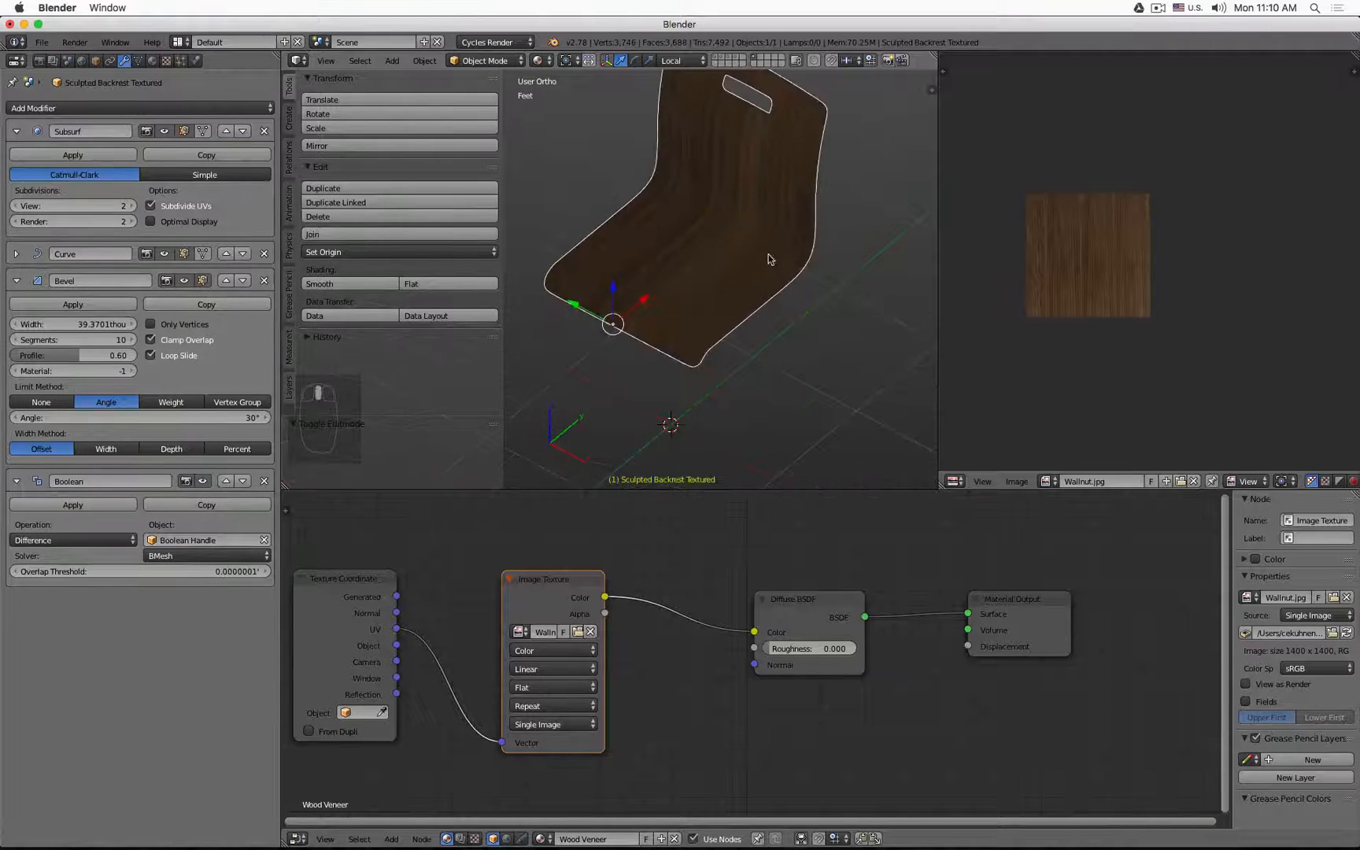
scroll(744, 337, "up", 3)
scroll(740, 337, "down", 1)
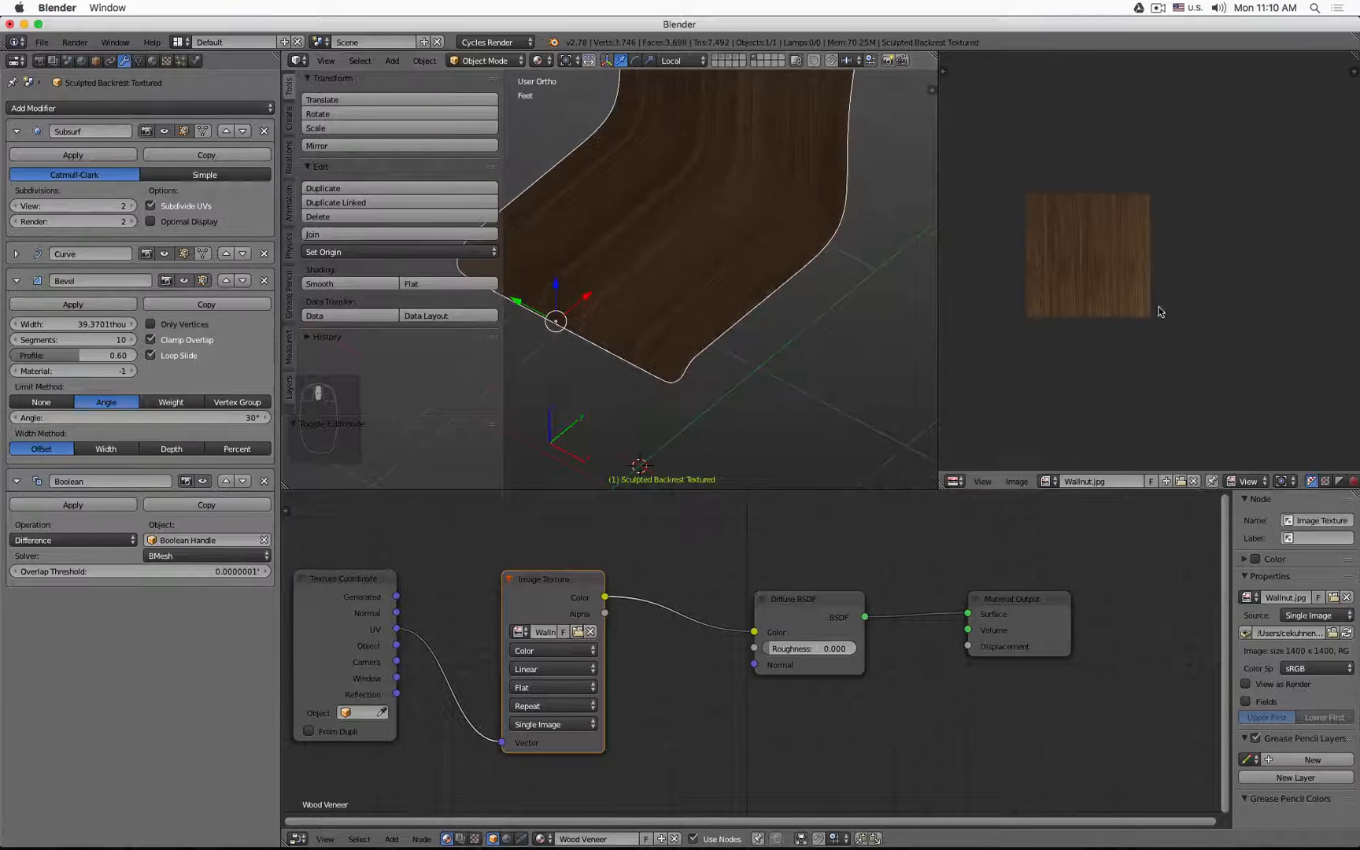
key("Tab")
scroll(1047, 319, "up", 3)
scroll(1068, 319, "up", 2)
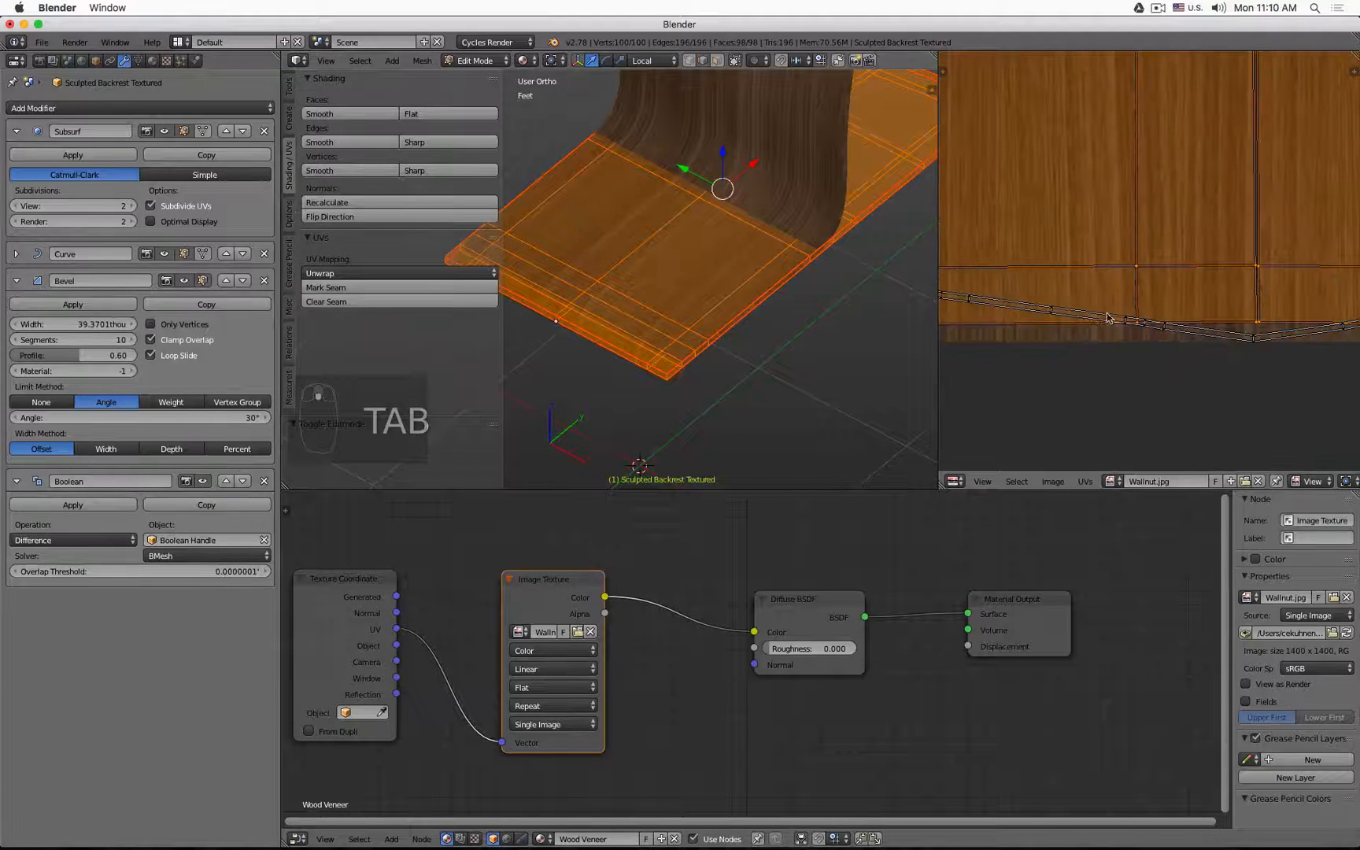
scroll(1062, 306, "down", 4)
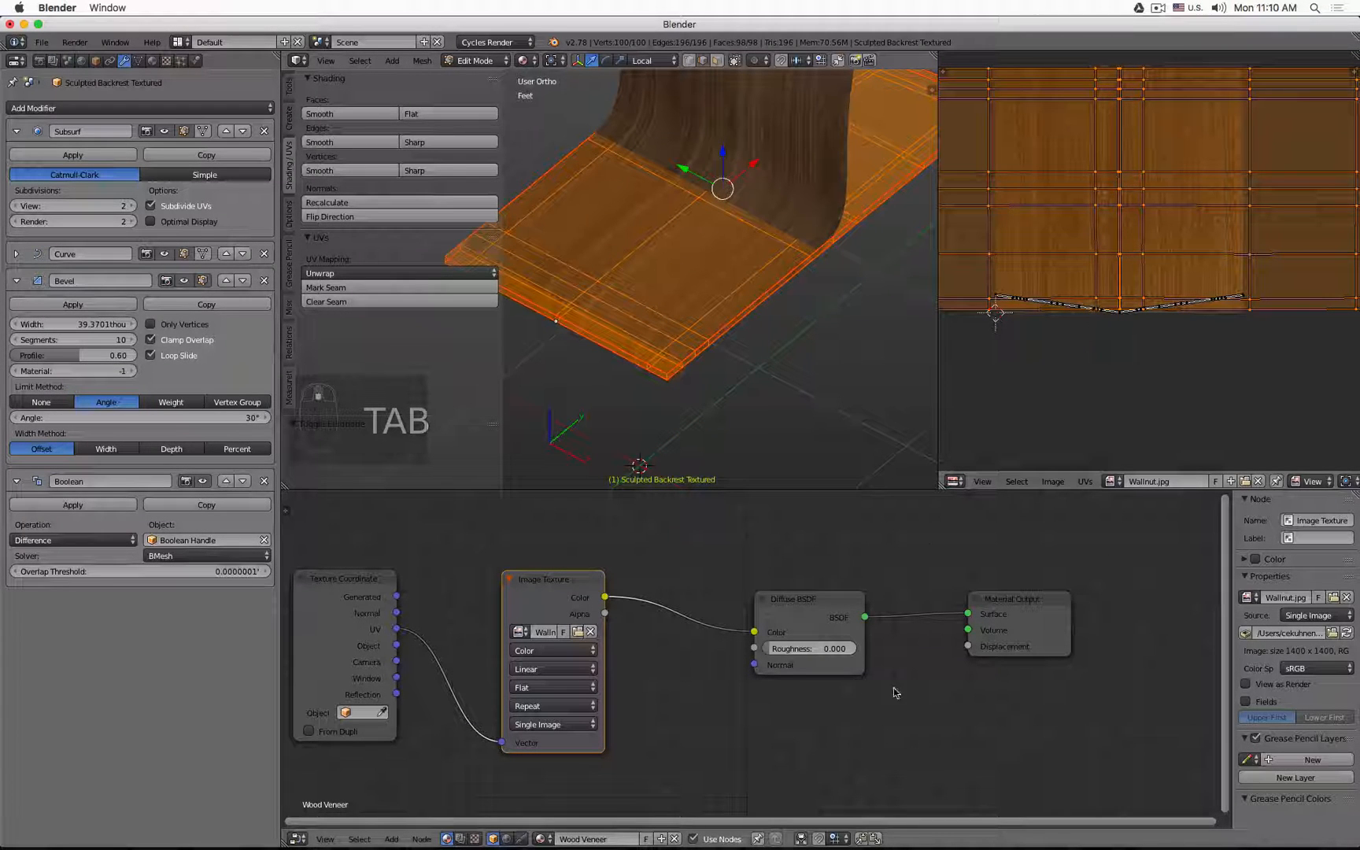
Switch to face selection and add a second material slot with a new material named Wood Side
left_click(153, 61)
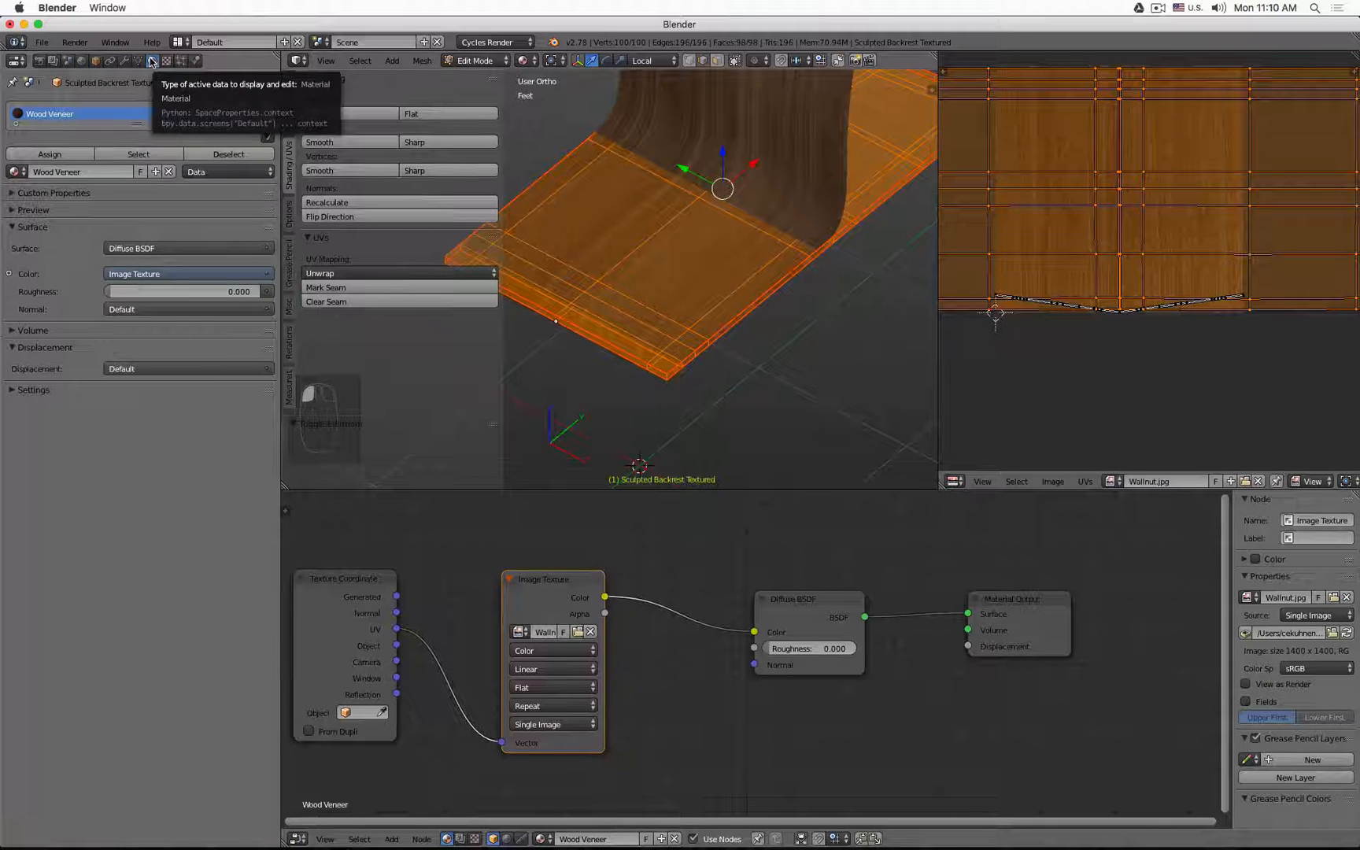
left_click(717, 62)
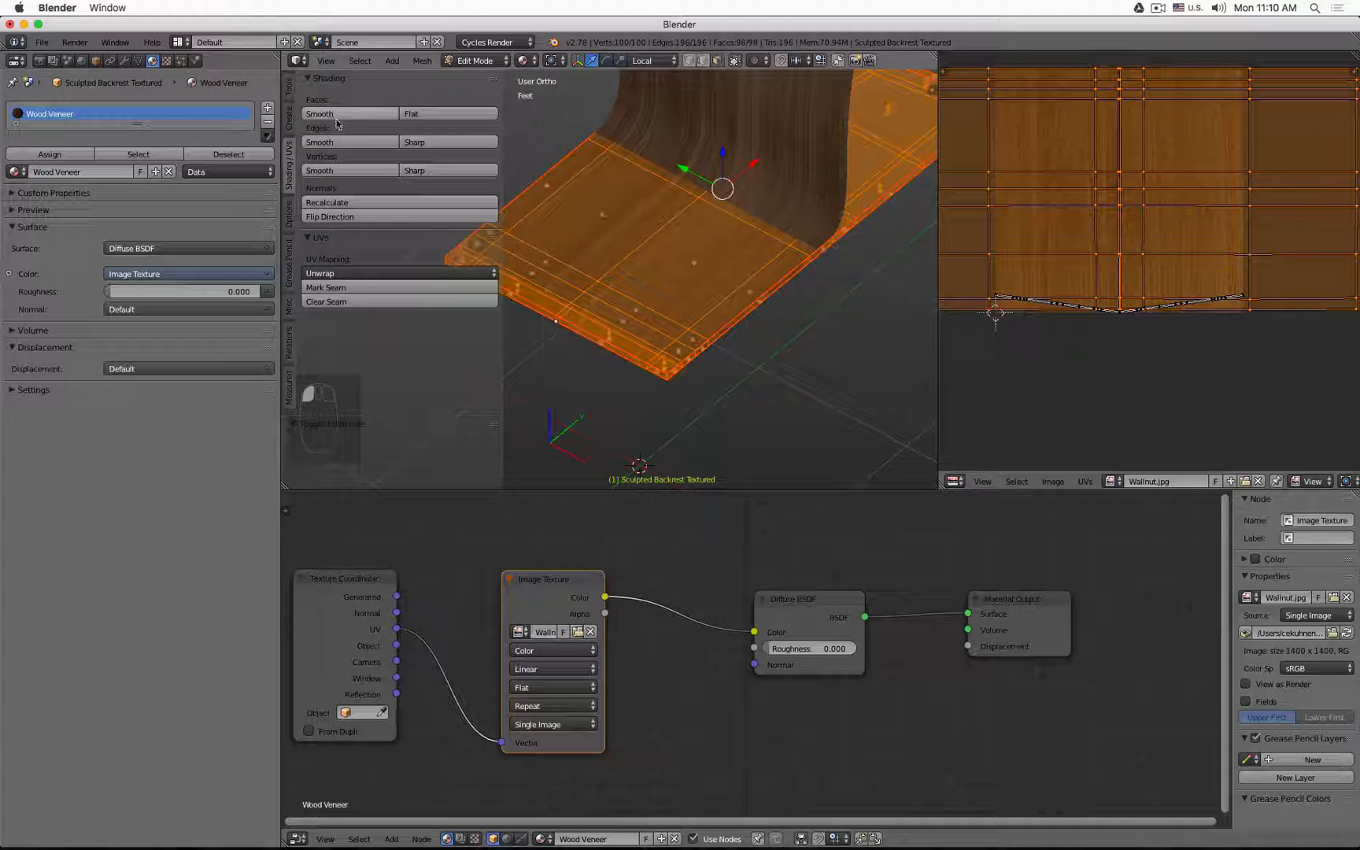
left_click(267, 109)
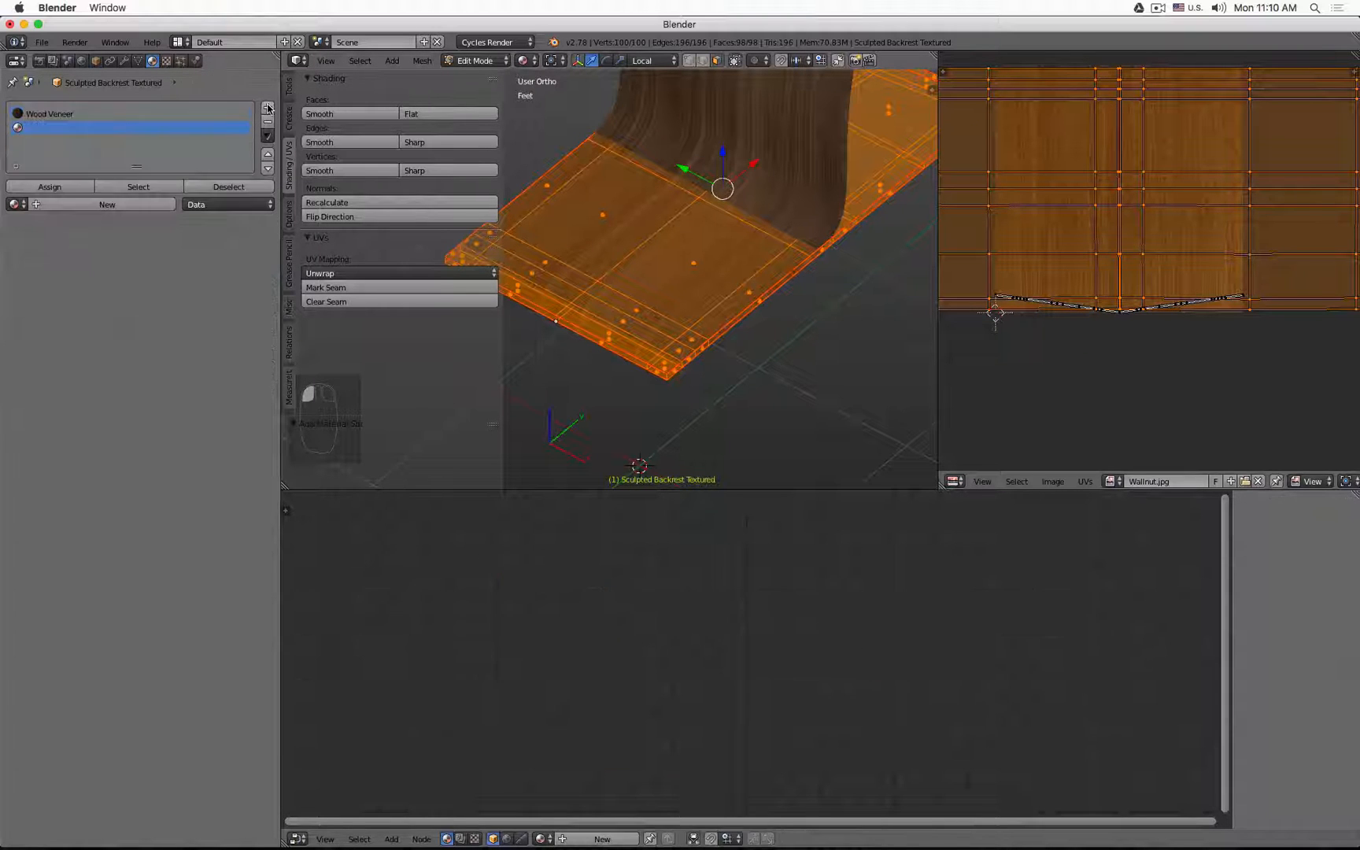
left_click(85, 203)
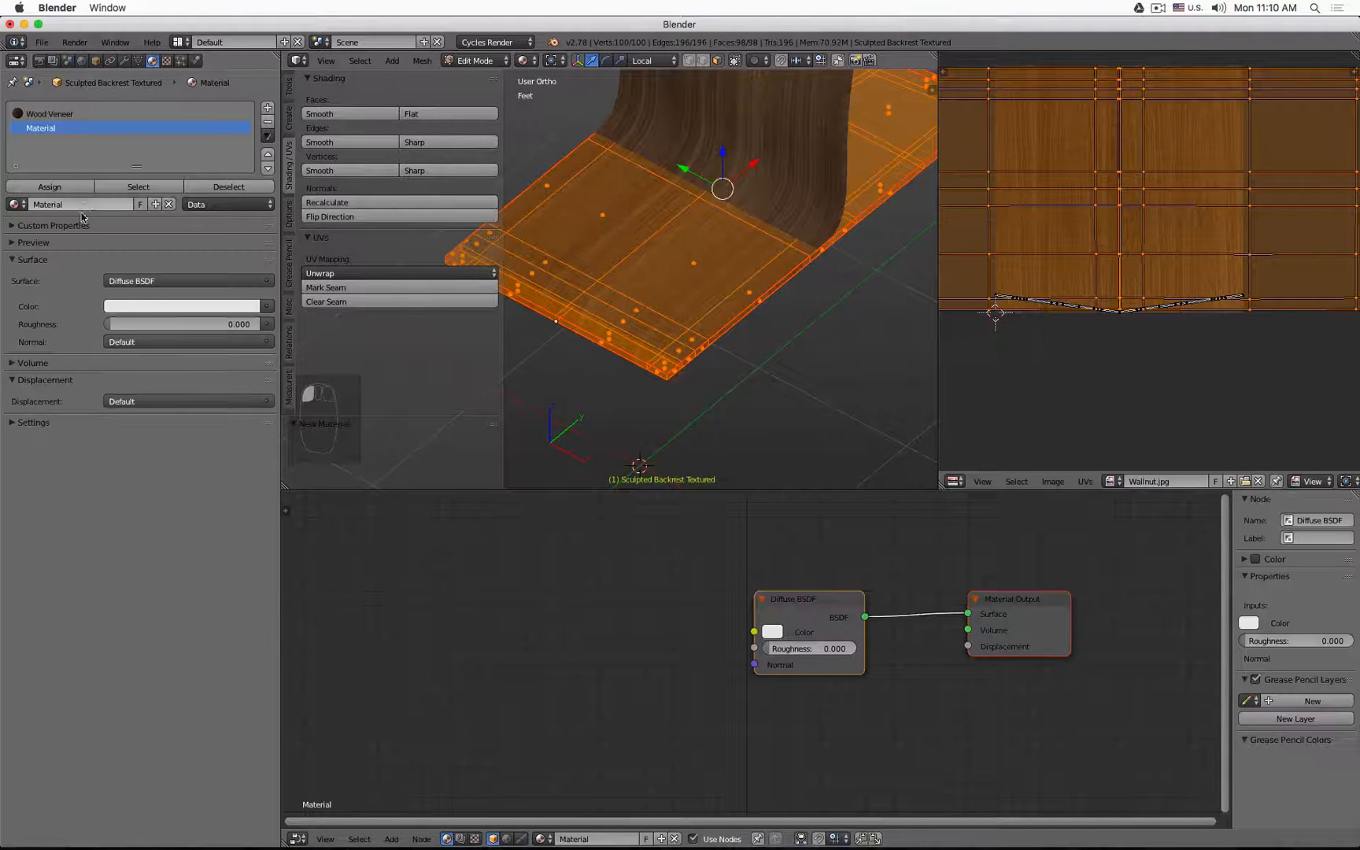
double_click(89, 206)
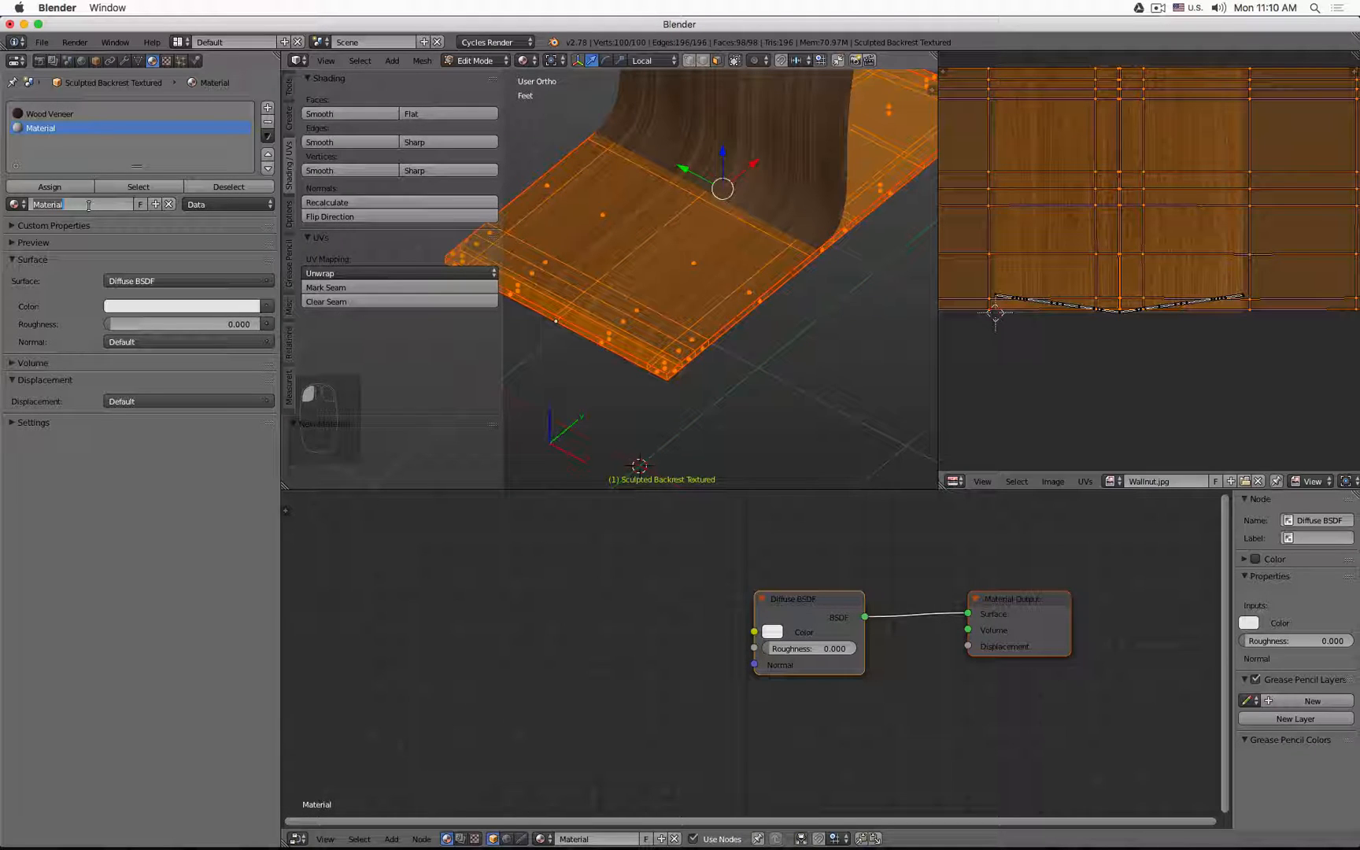
type("ven")
type("Wood Side")
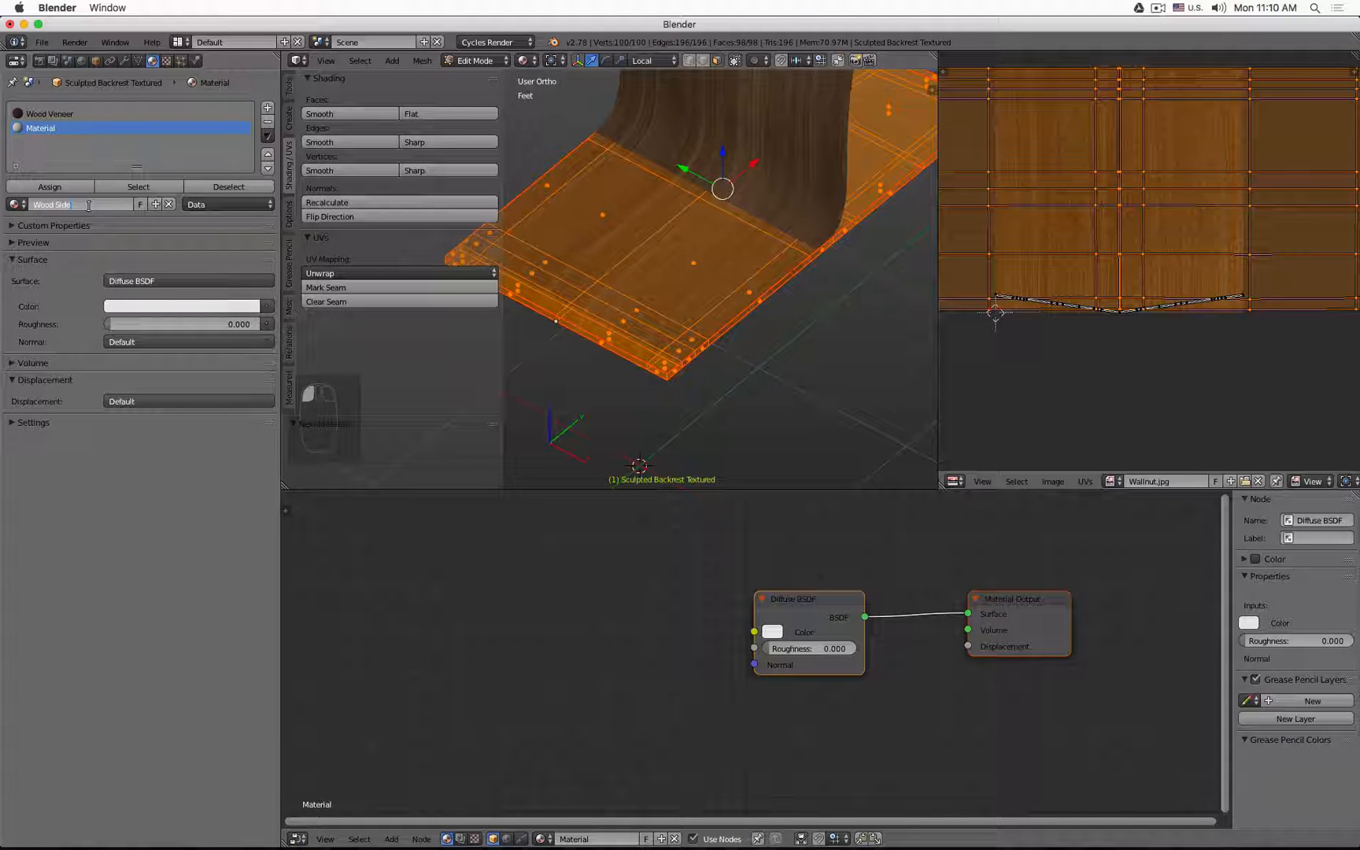
key("Return")
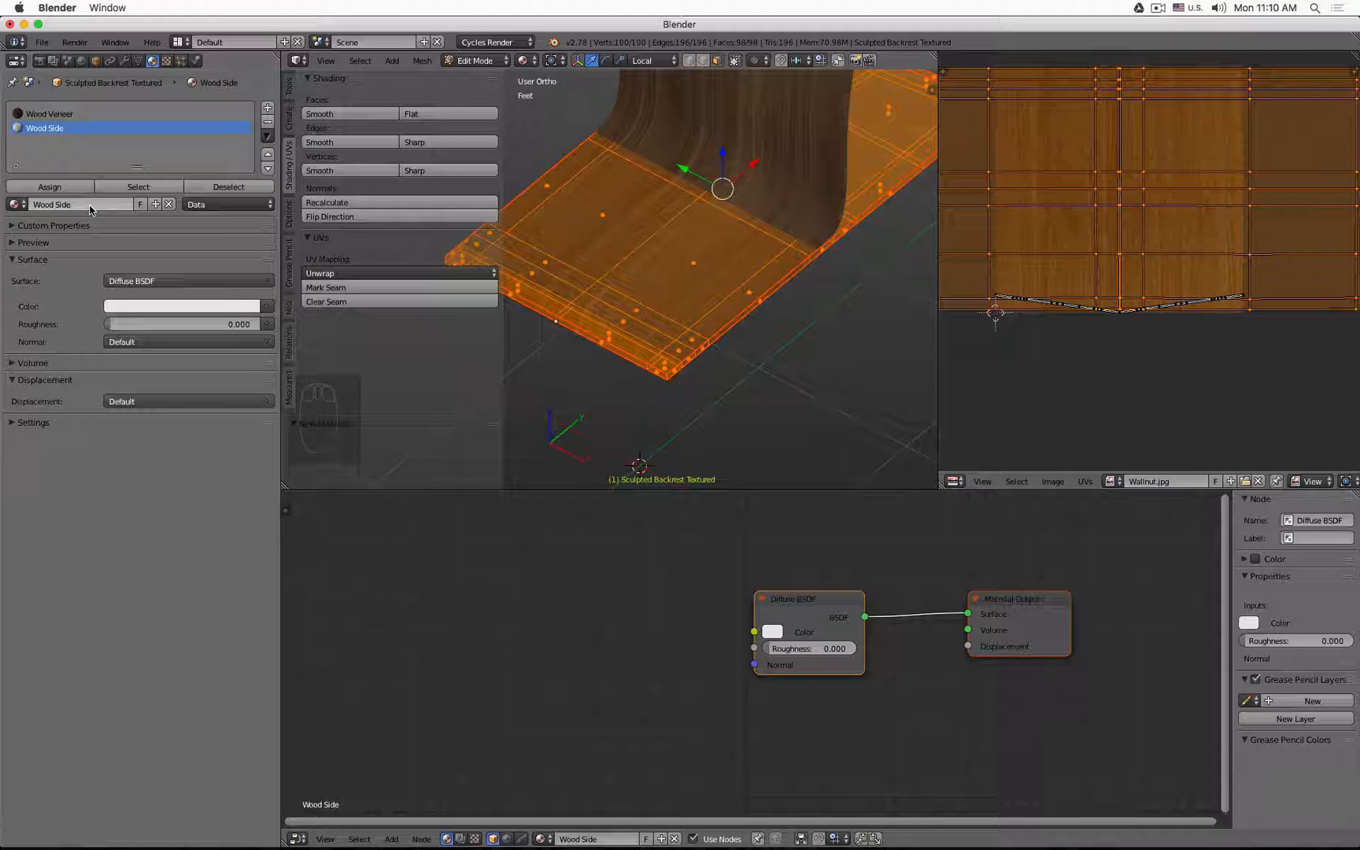
Select the loop of narrow faces around the backrest's outer edge and assign the Wood Side material to it
key("t")
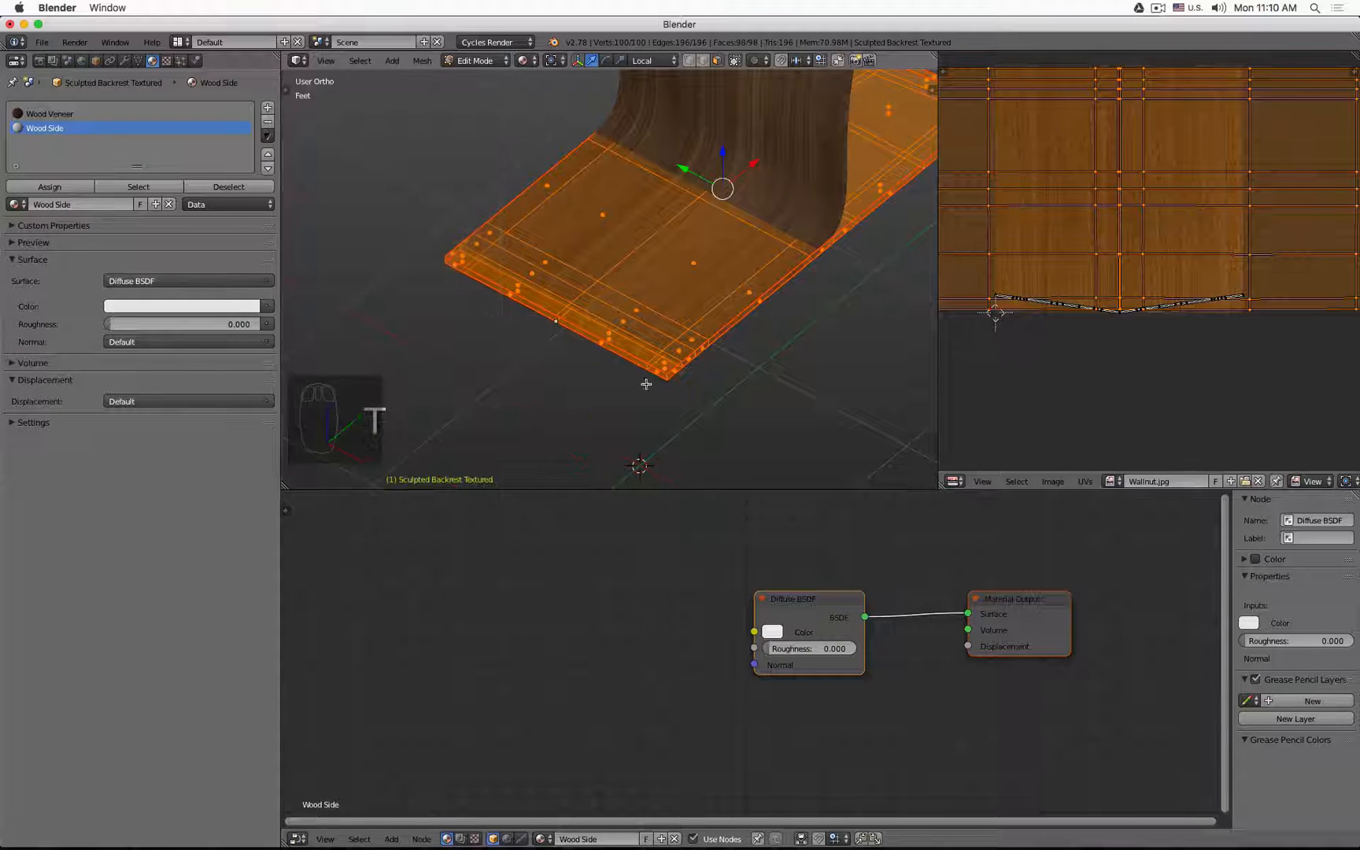
scroll(661, 375, "up", 4)
left_click(644, 353, "alt")
scroll(645, 356, "down", 4)
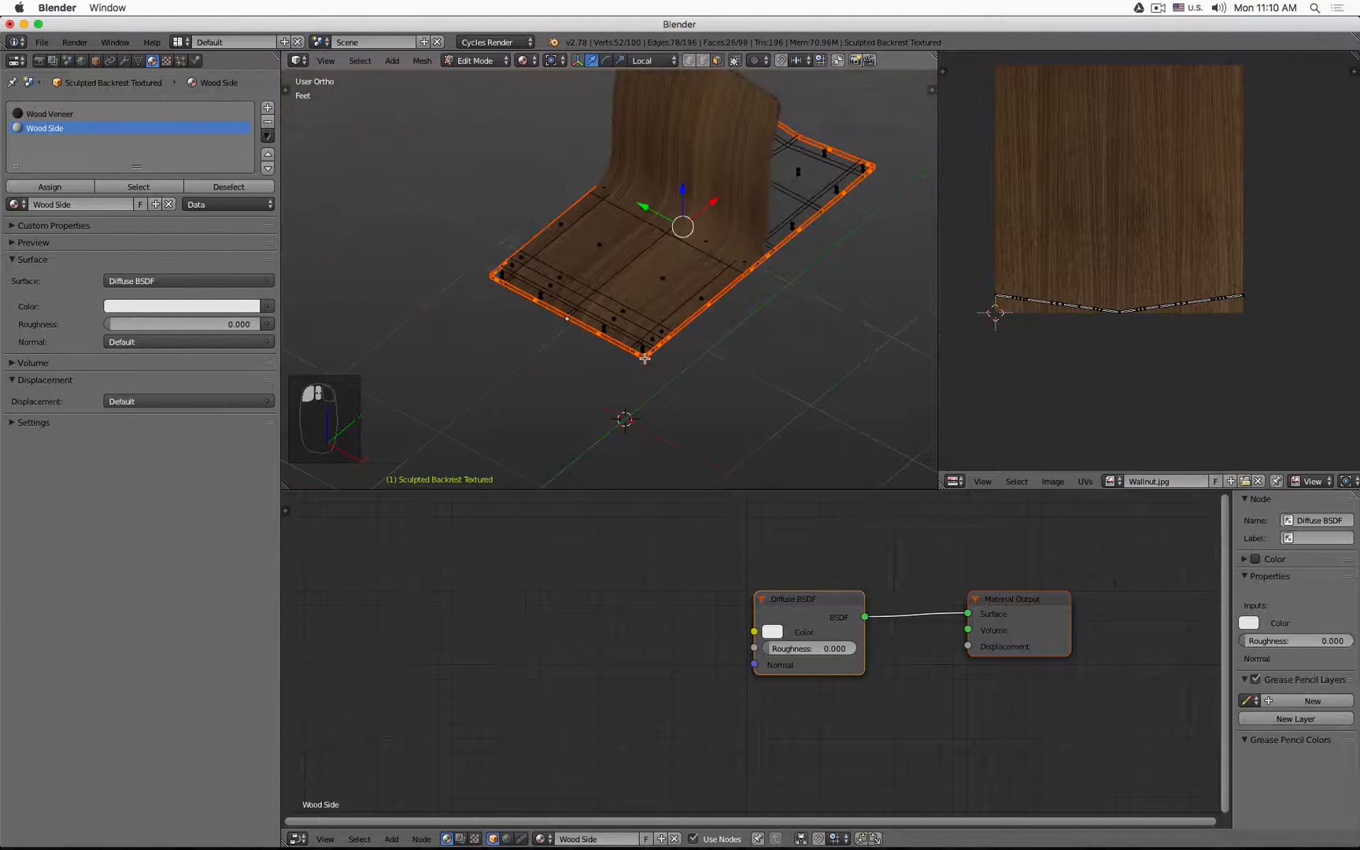
middle_click_drag(721, 315, 681, 374, "shift")
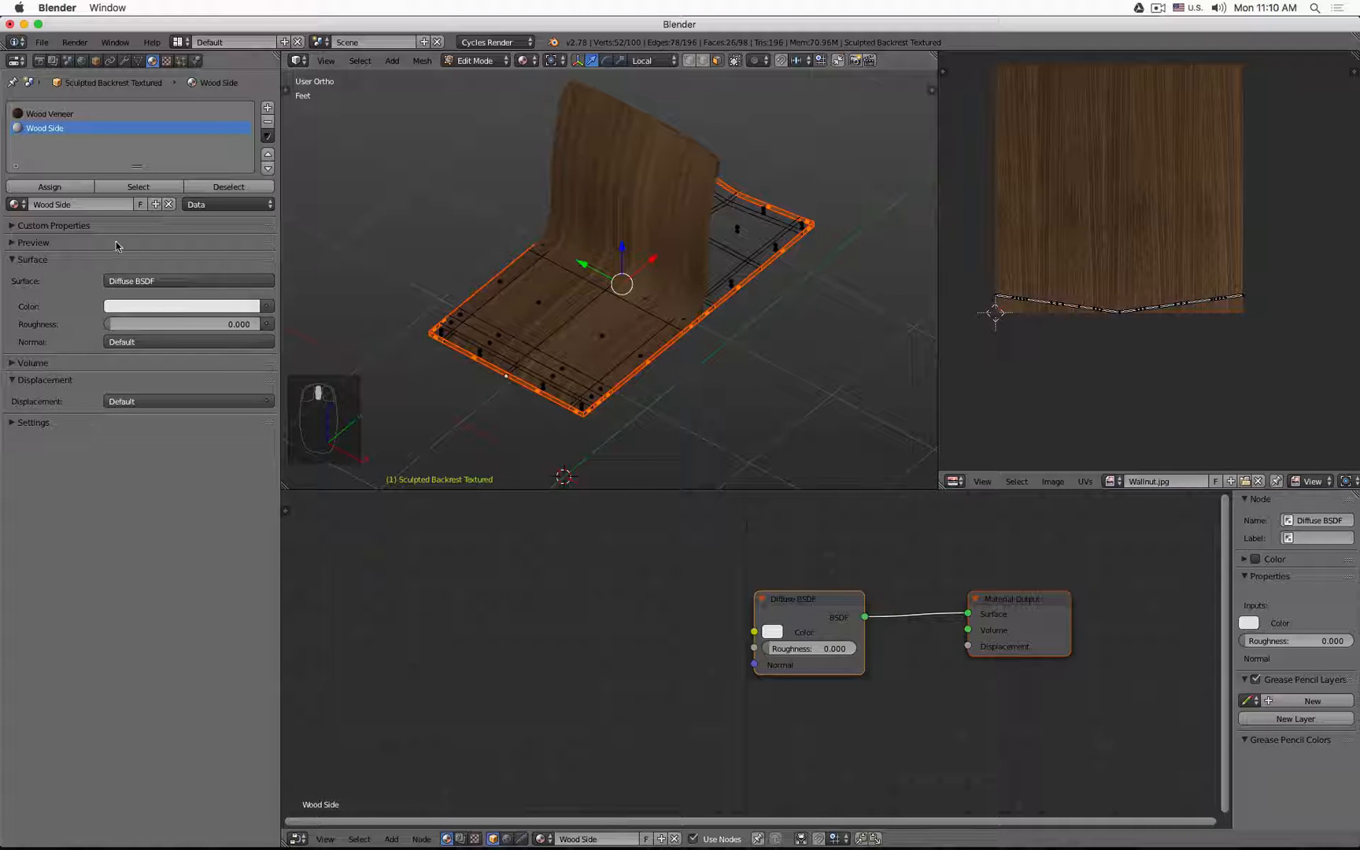
left_click(49, 187)
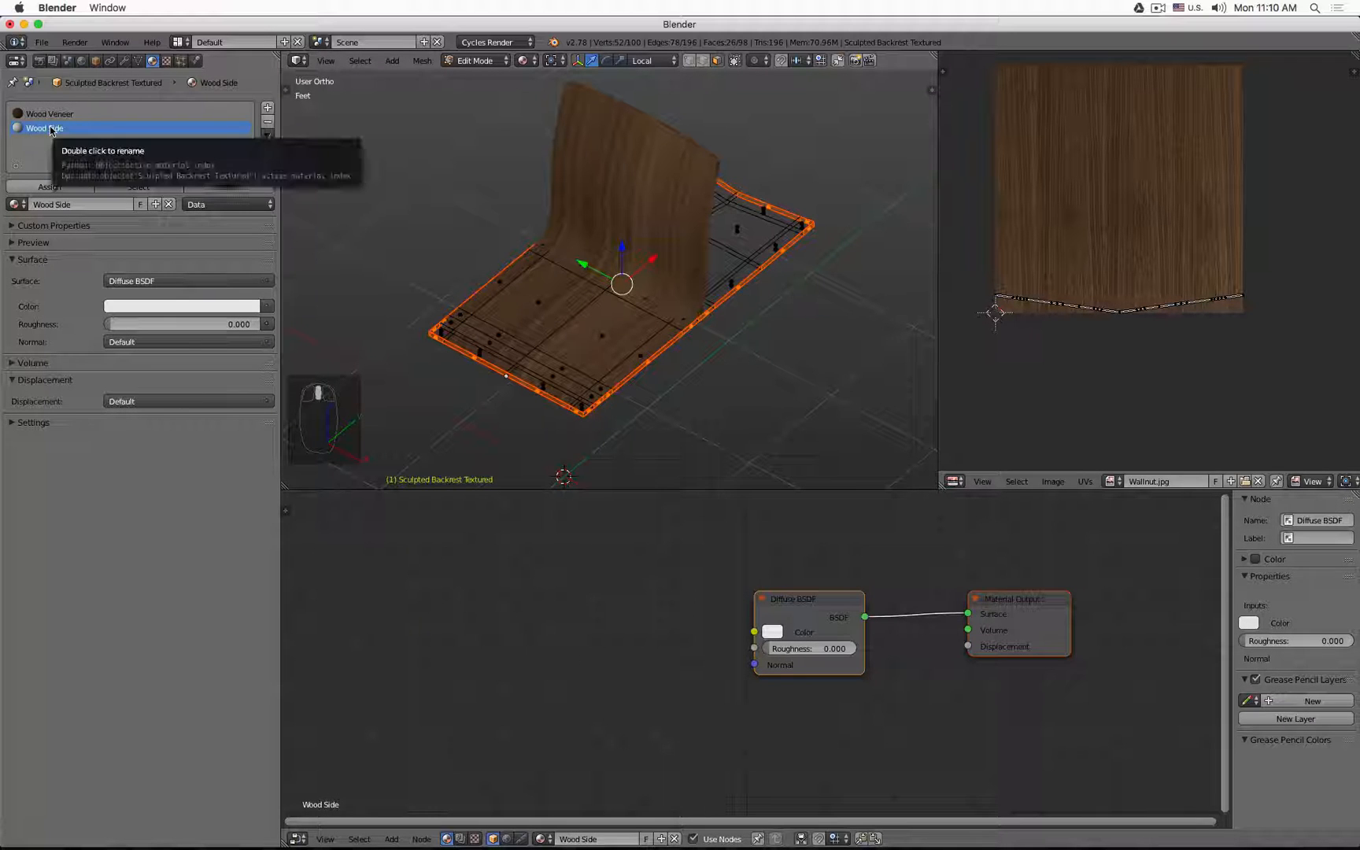
left_click(59, 188)
Set the Wood Side material's viewport color to a light yellowish tan
scroll(730, 210, "up", 2)
scroll(731, 211, "up", 2)
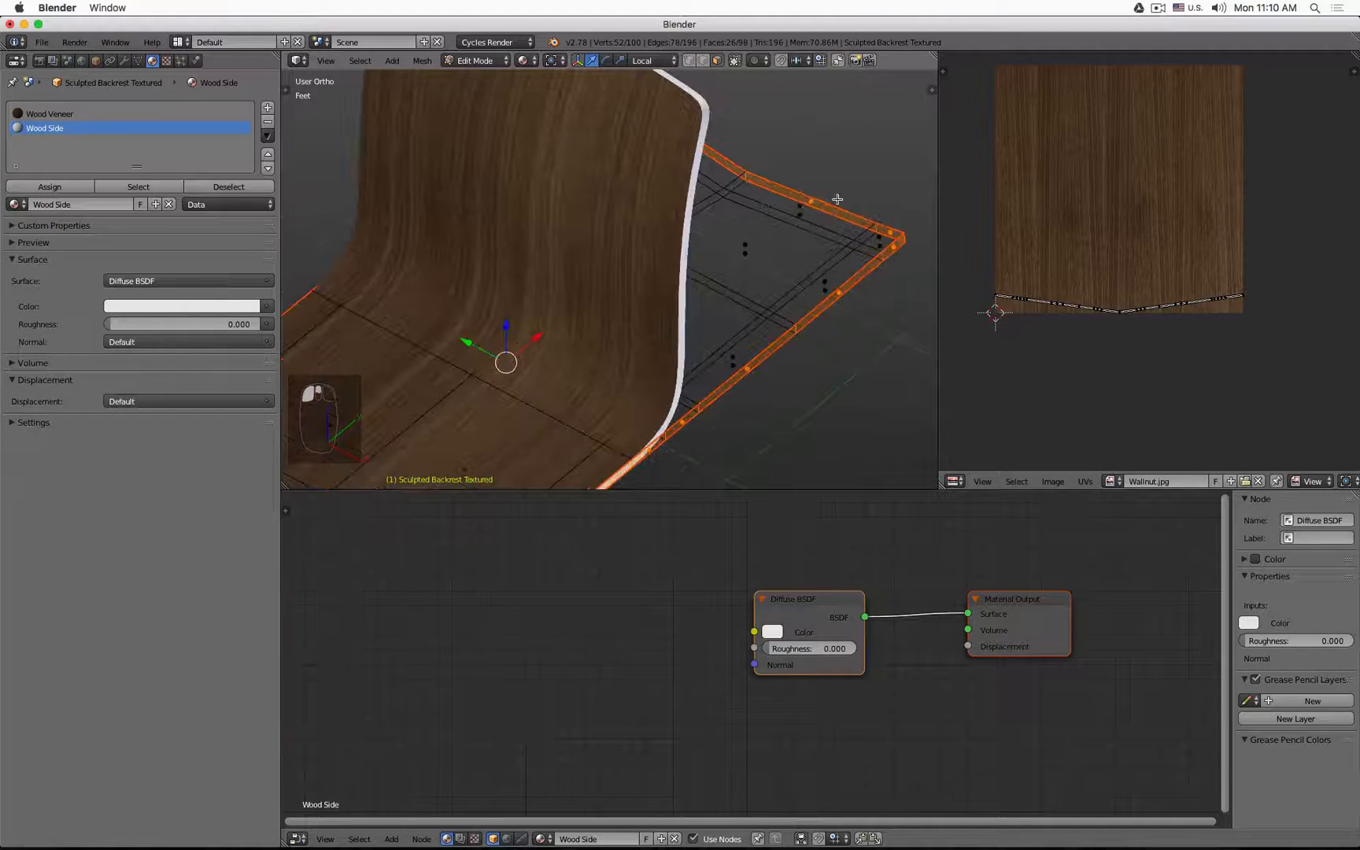
middle_click_drag(837, 200, 392, 225)
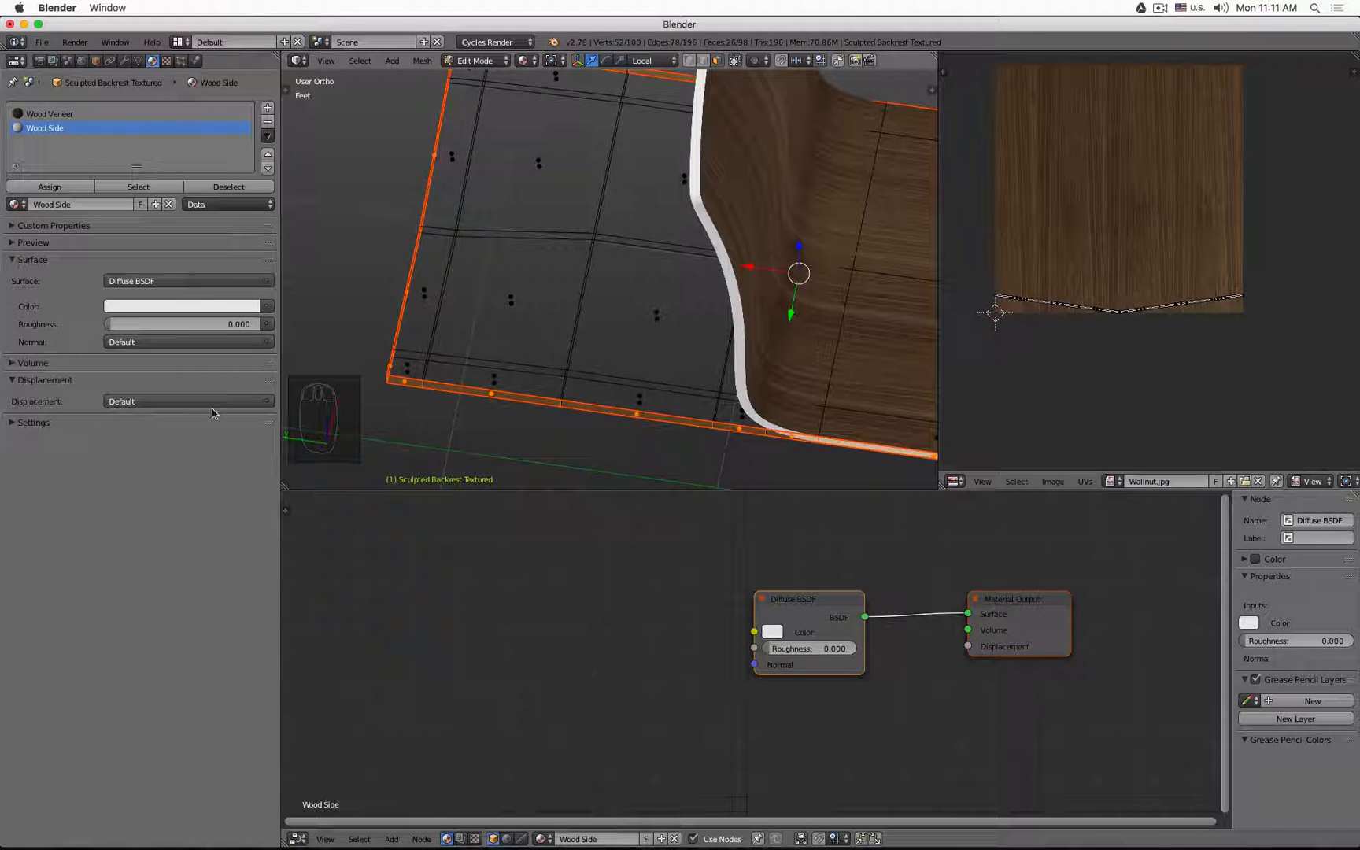
left_click(19, 423)
left_click(94, 530)
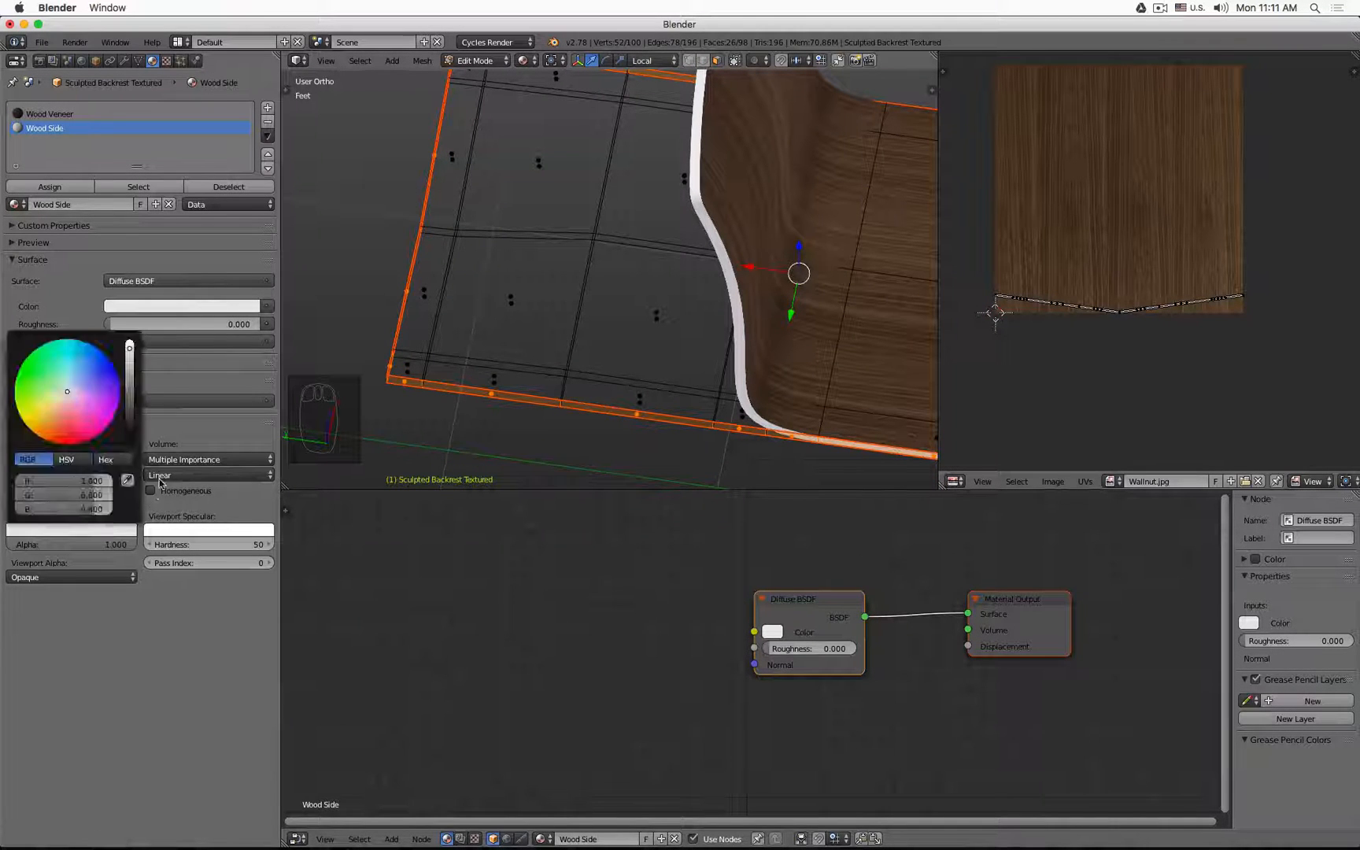
left_click(78, 530)
left_click_drag(50, 406, 44, 410)
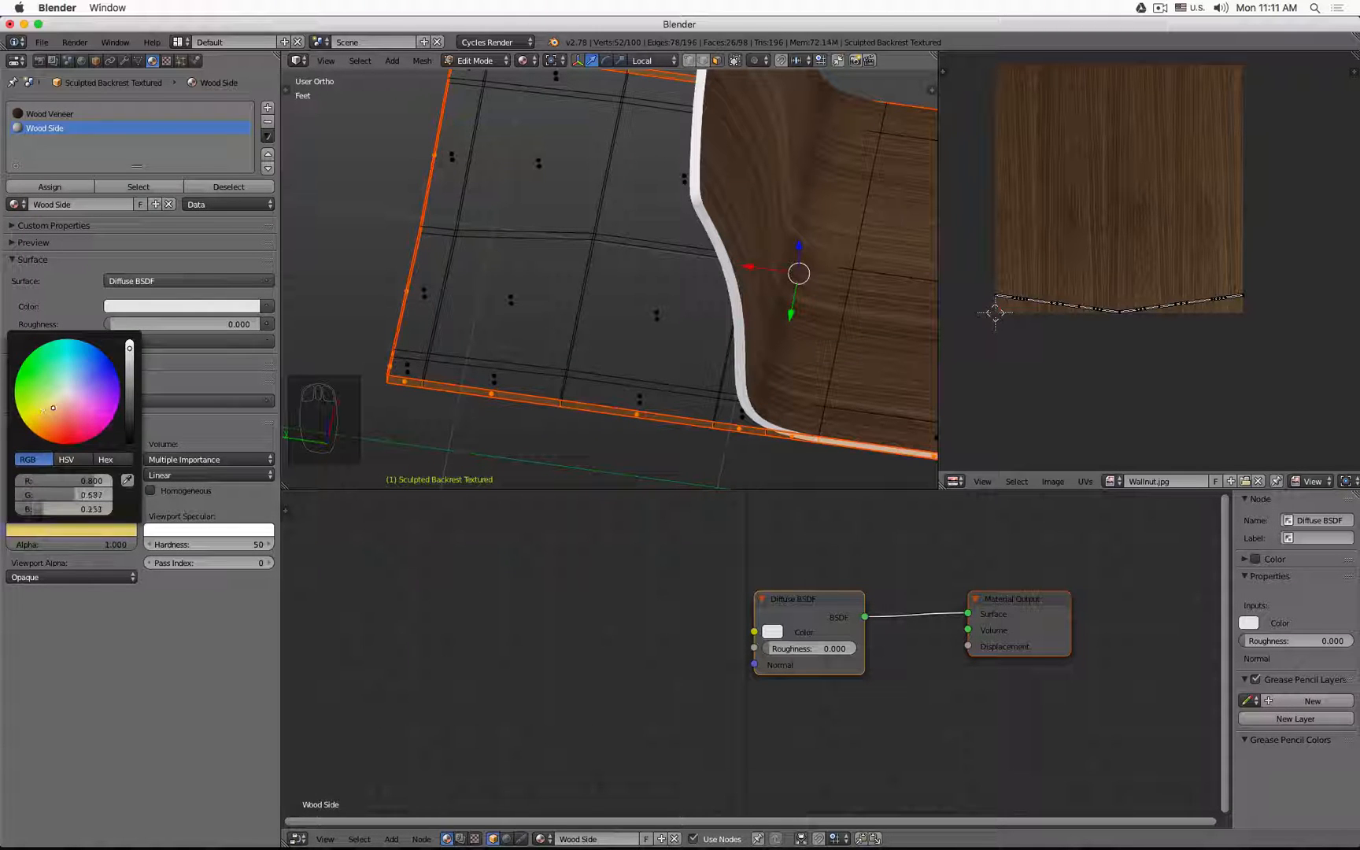
scroll(578, 384, "down", 3)
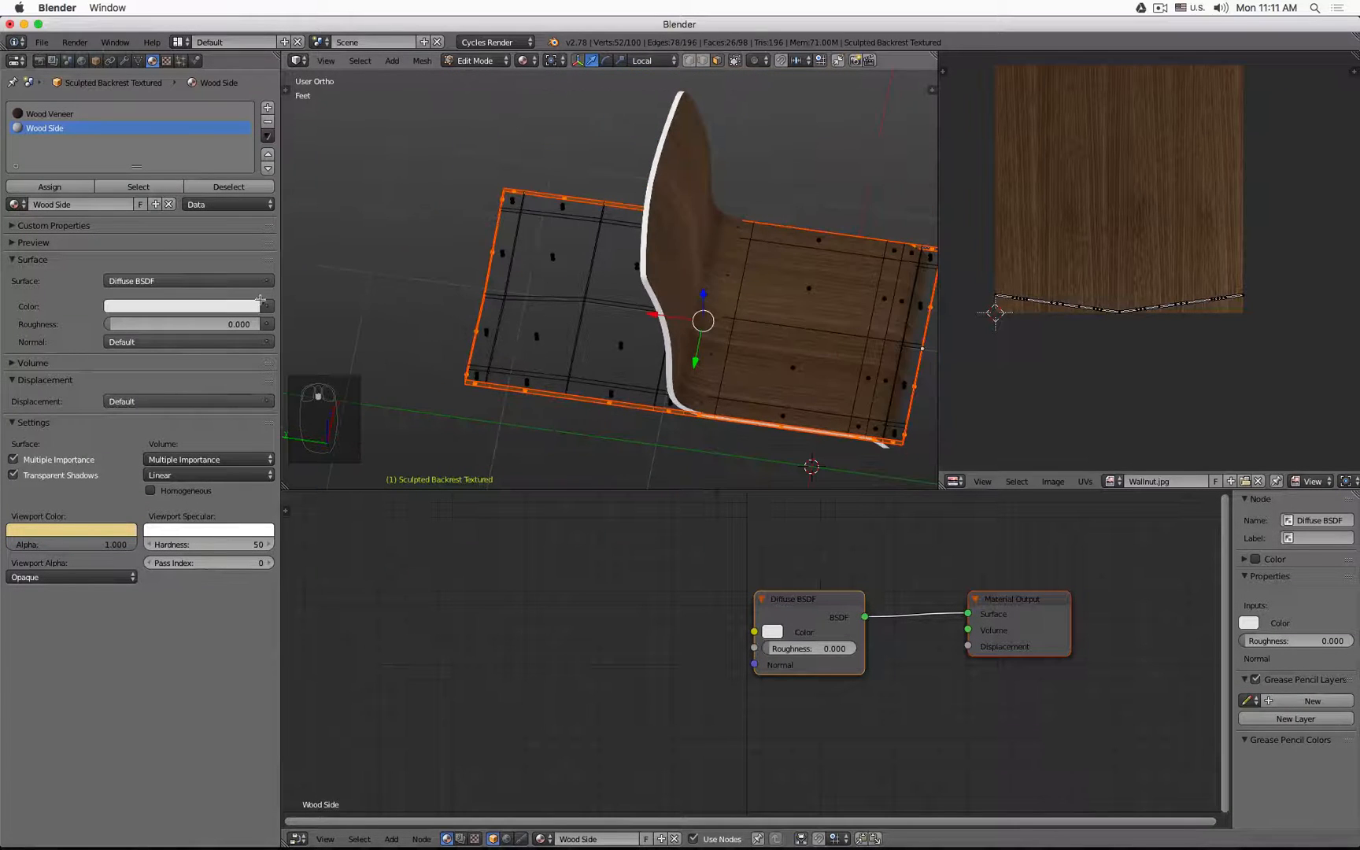
Return to Object Mode and set Wood Side's Diffuse BSDF color to a light yellowish tan
key("Tab")
middle_click_drag(715, 329, 472, 354)
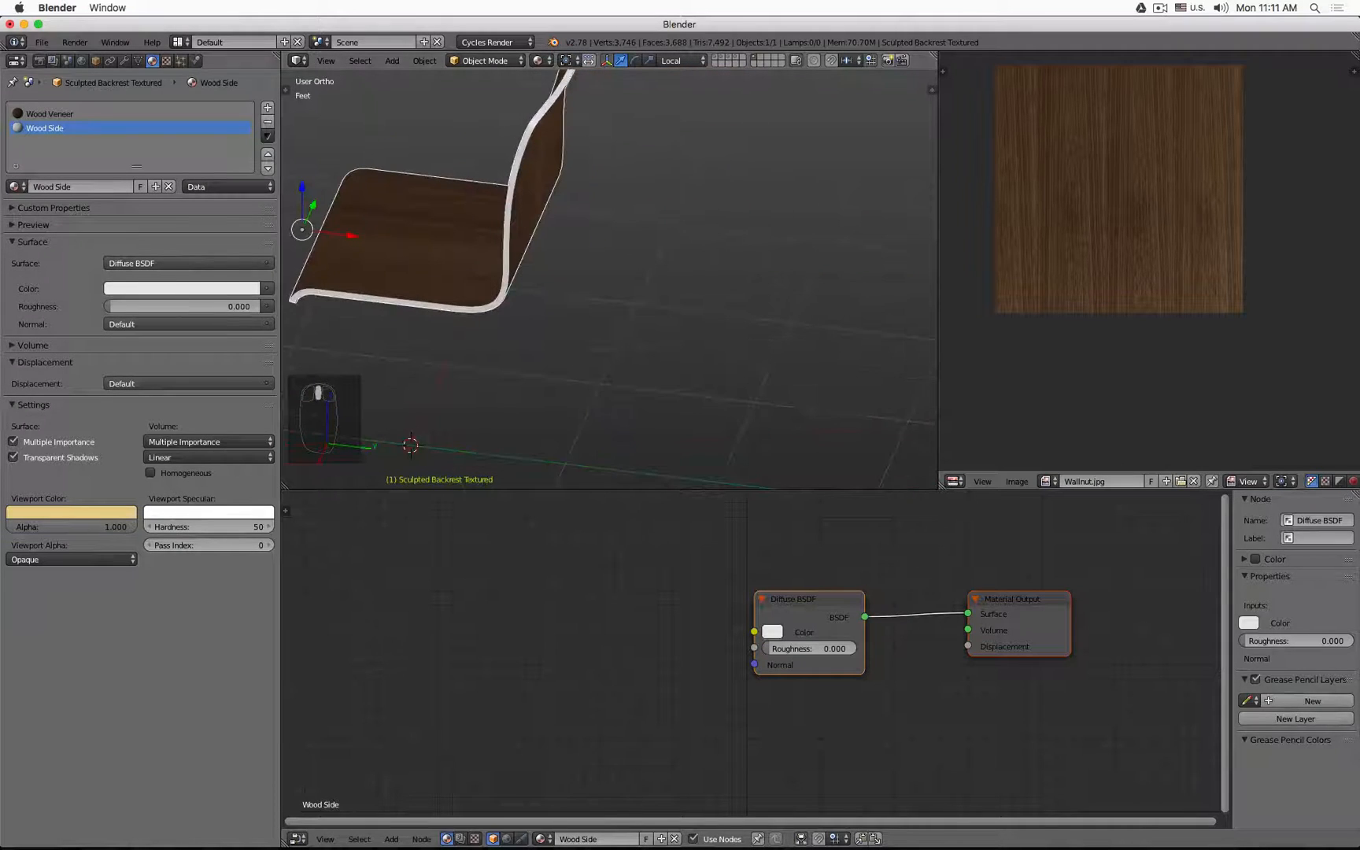
left_click(142, 289)
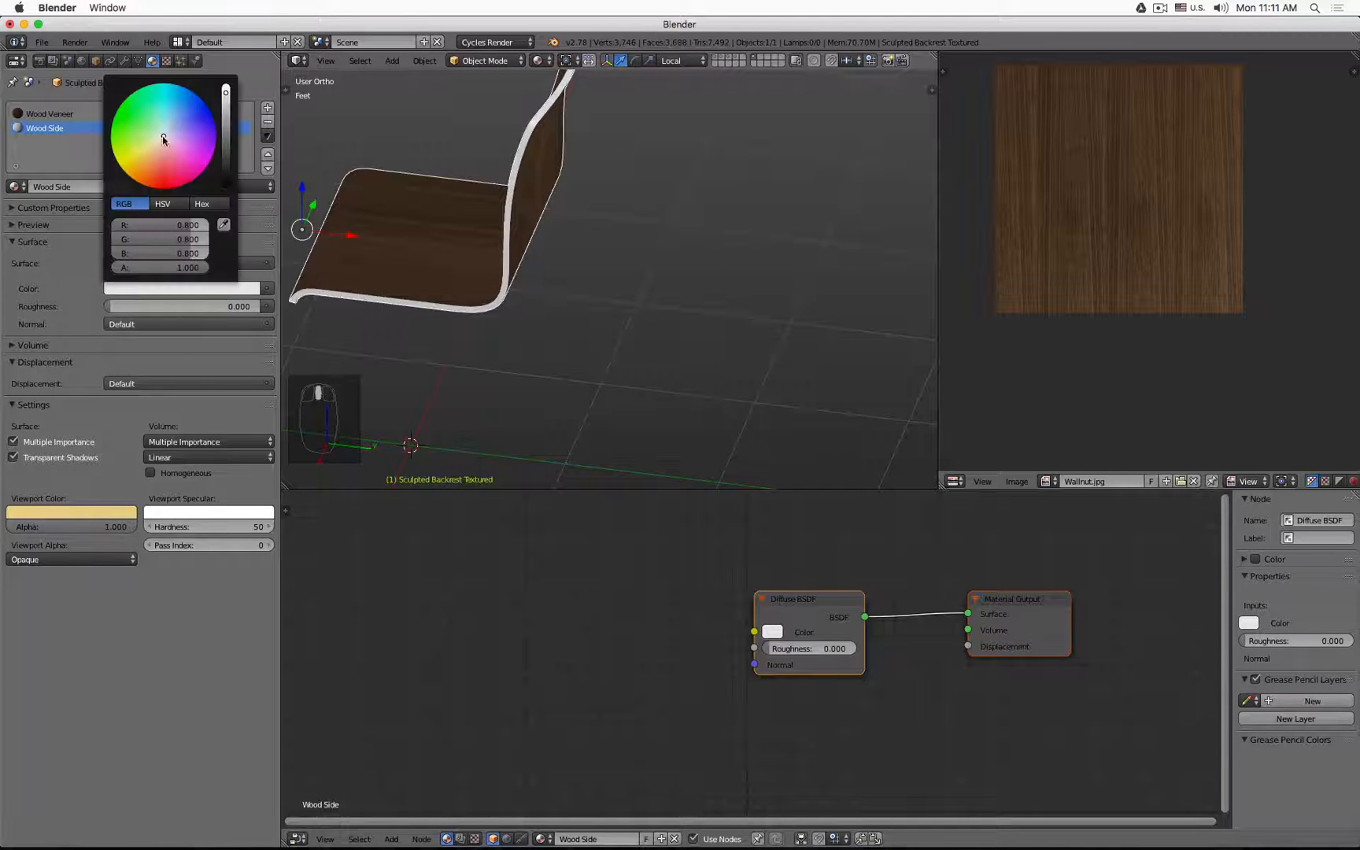
left_click_drag(162, 137, 149, 152)
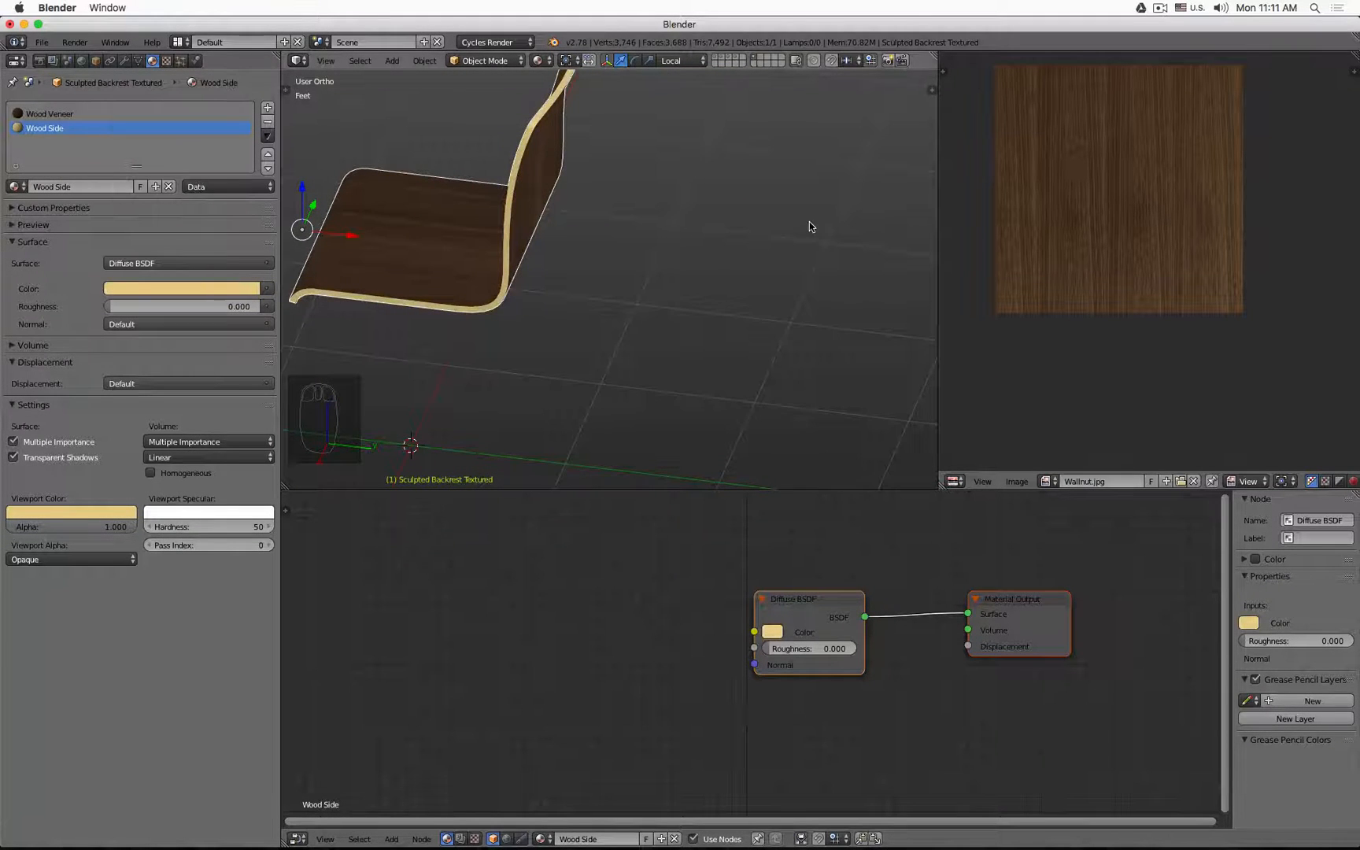
View the chair from the side and switch the 3D viewport to solid shading
mouse_move(810, 225)
middle_mouse_down()
mouse_move(698, 227)
mouse_move(795, 304)
mouse_move(732, 283)
mouse_move(680, 230)
mouse_move(707, 272)
middle_mouse_up()
scroll(796, 291, "up", 3)
scroll(793, 277, "down", 4)
key("z")
key("z")
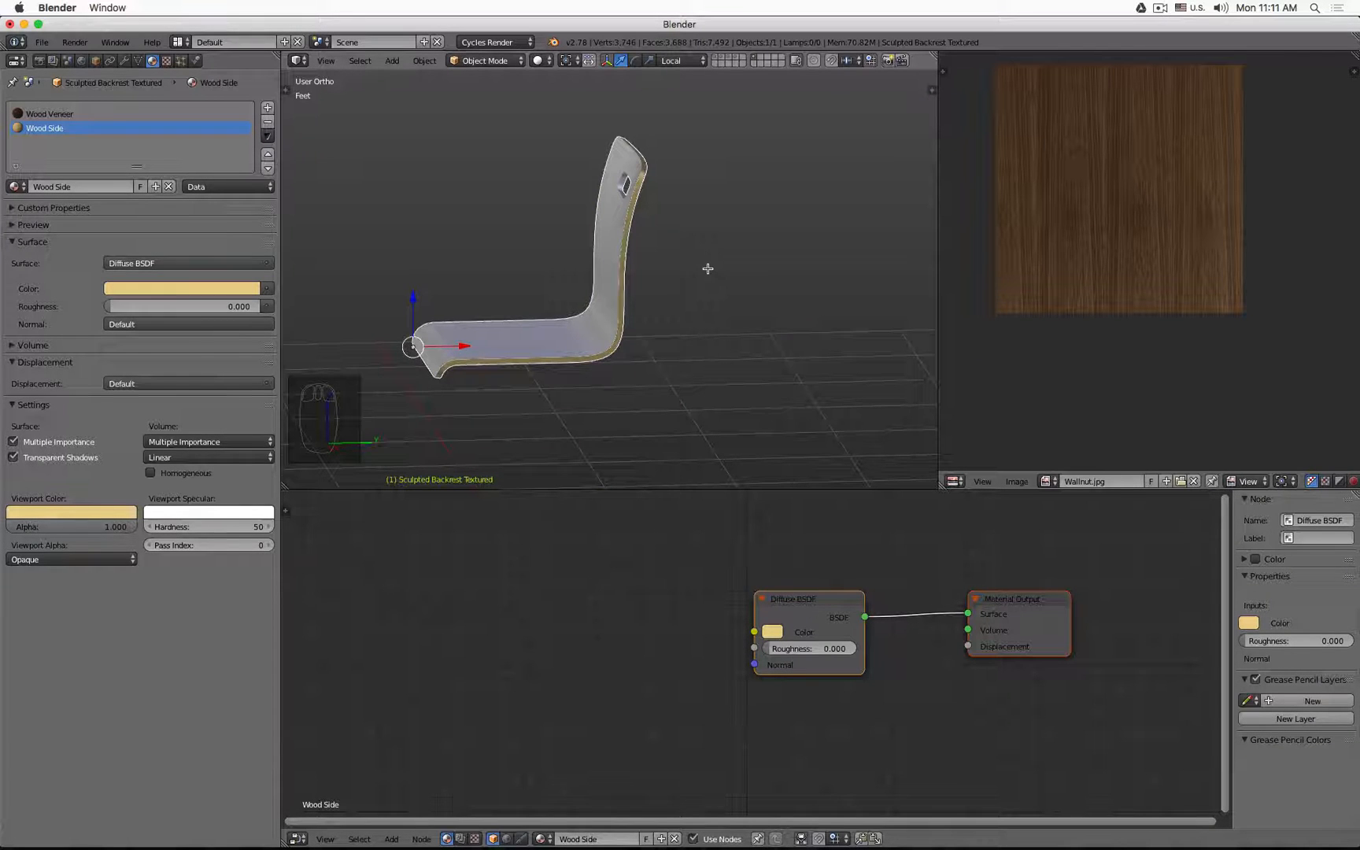
Enter Edit Mode on the backrest and open plywood edge.png as the image behind the edge faces' UVs
key("Tab")
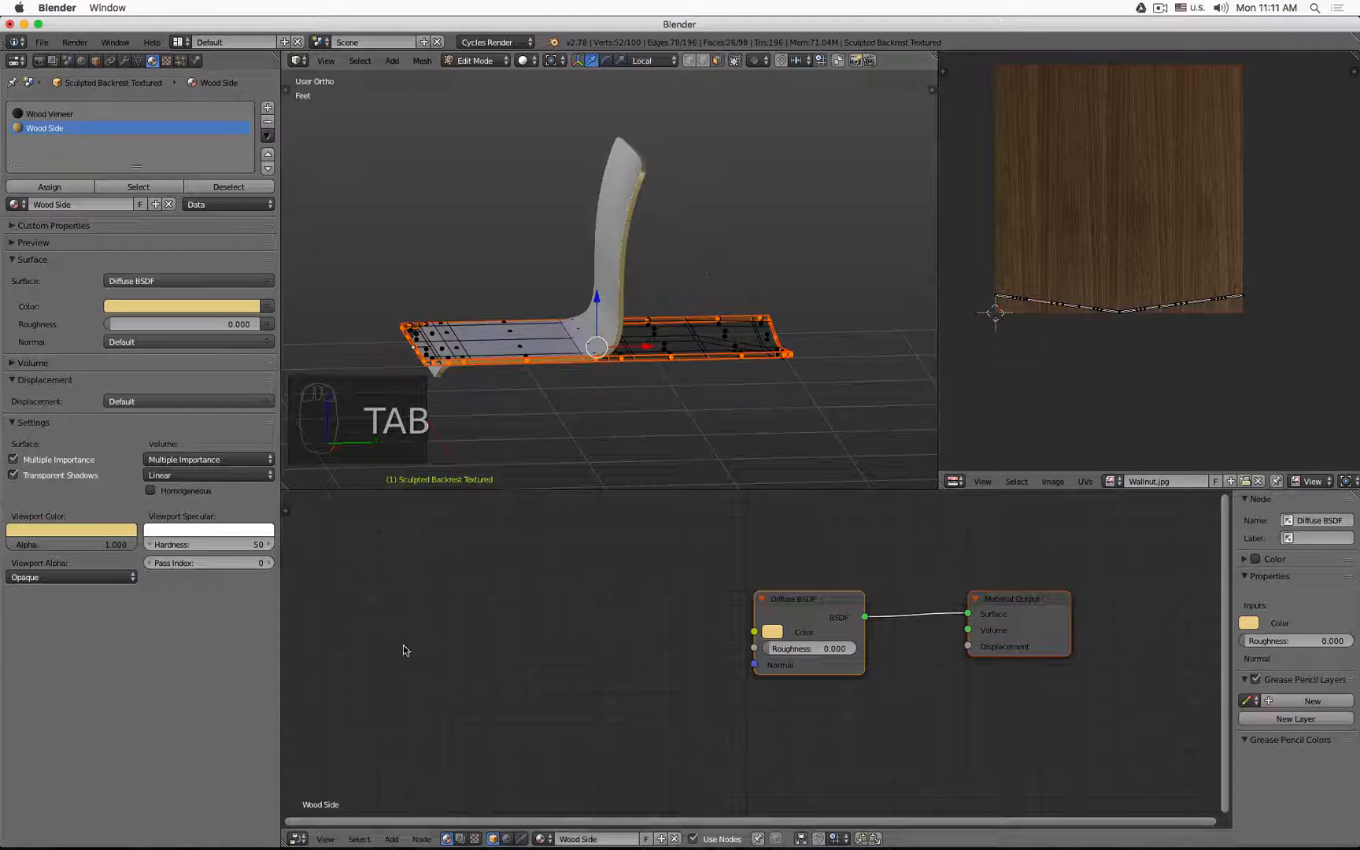
left_click(1053, 482)
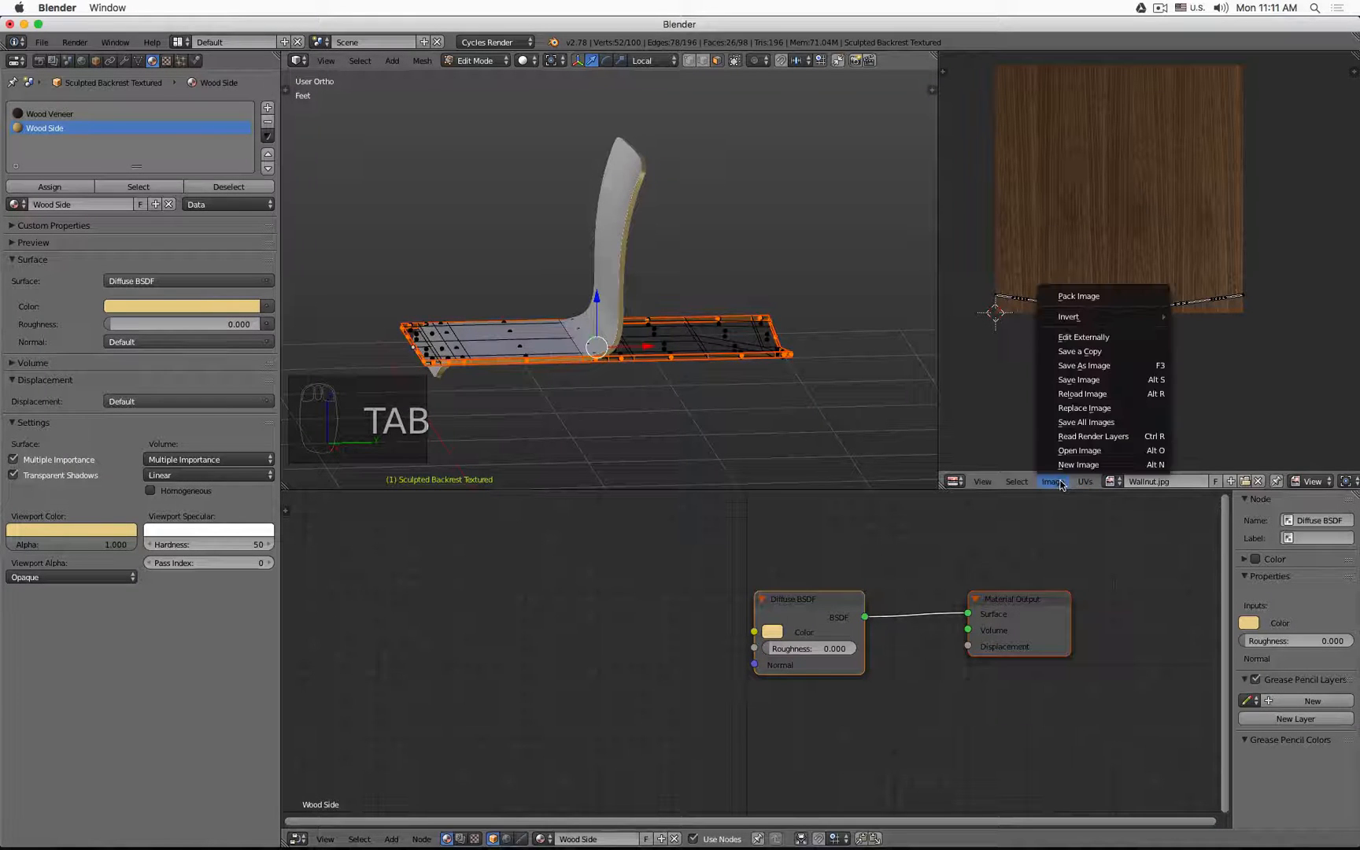
left_click(1079, 450)
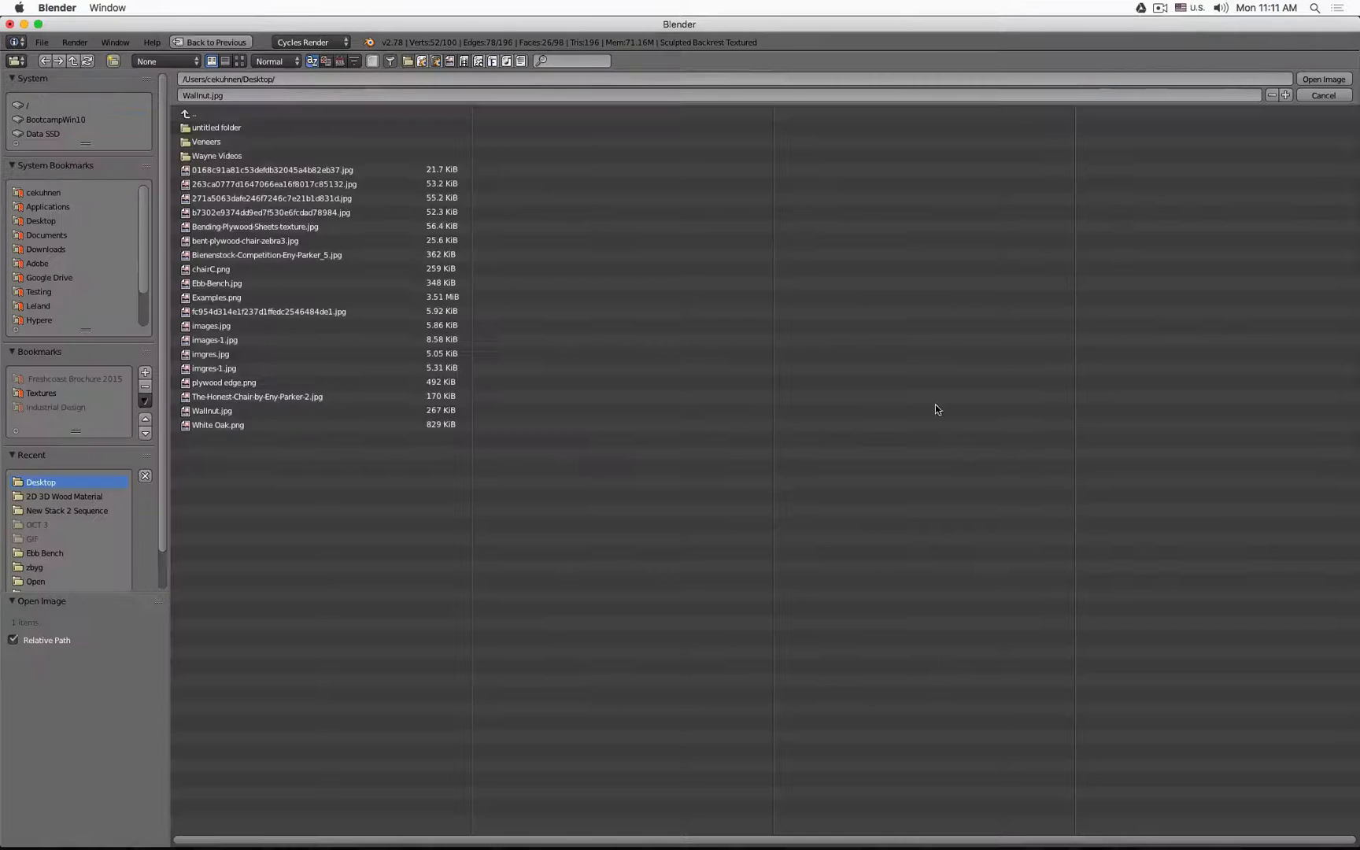
left_click(239, 60)
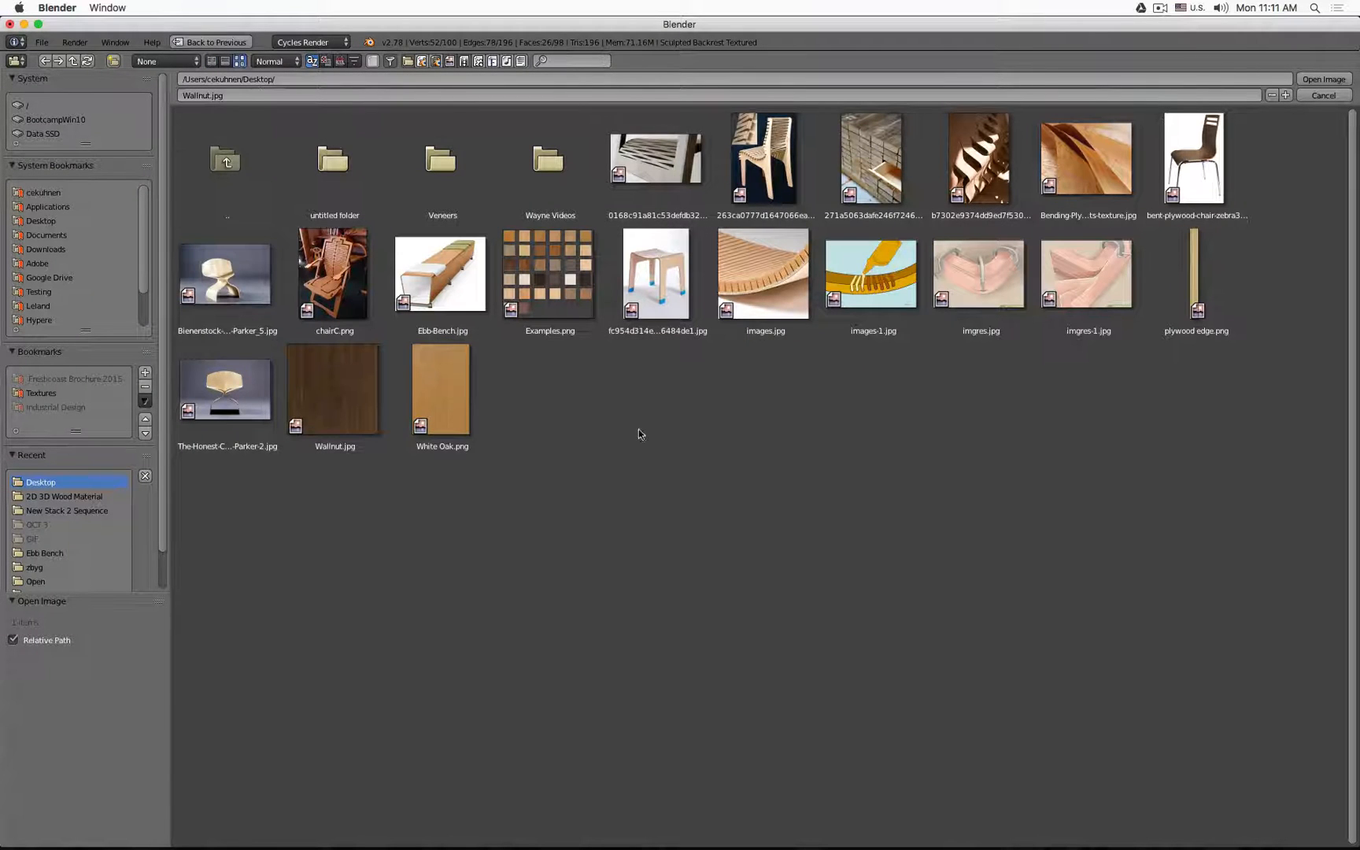
left_click(1194, 275)
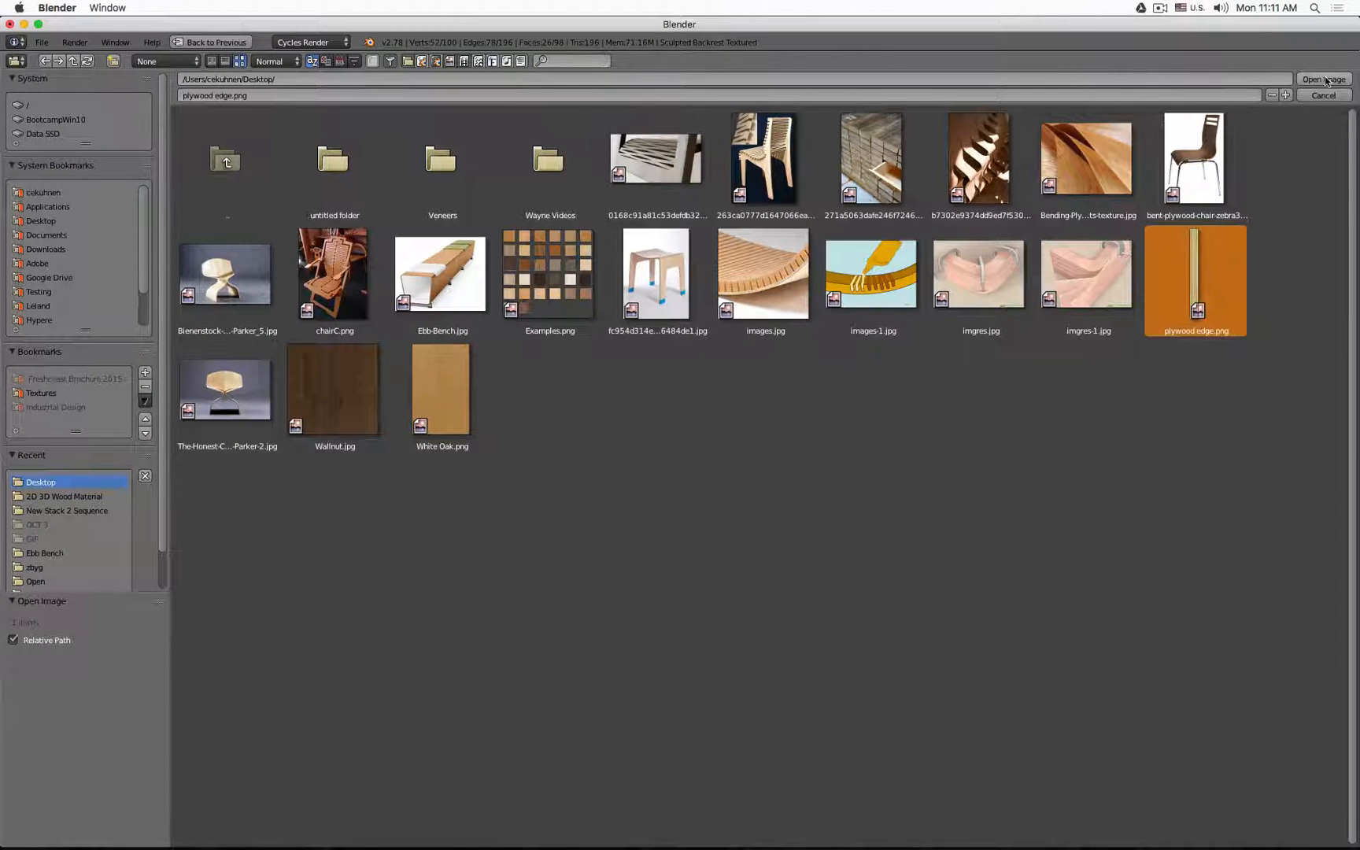
left_click(1324, 79)
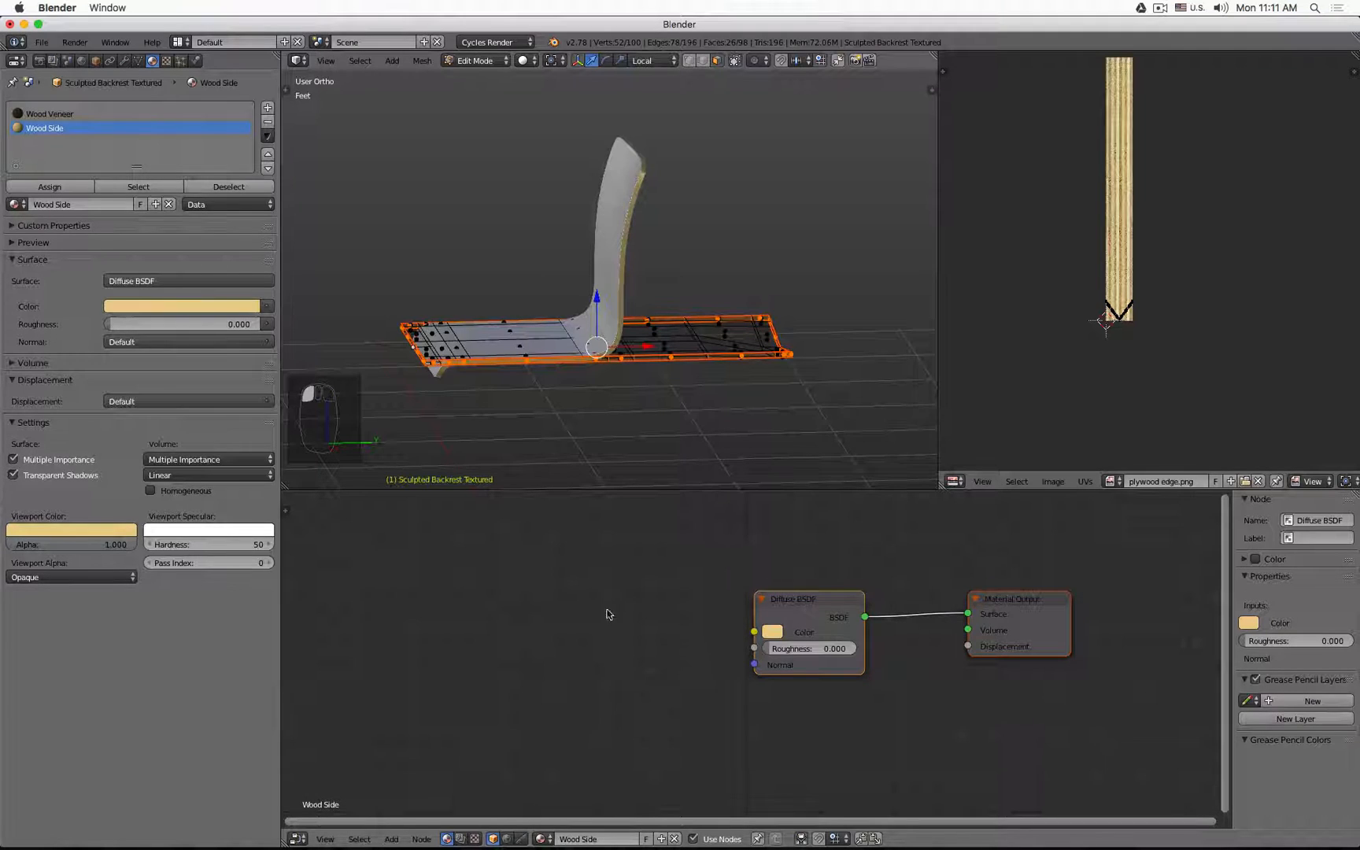
Add an Image Texture node to Wood Side, connect its Color to the Diffuse BSDF Color, and assign plywood edge.png
middle_click_drag(465, 612, 518, 606)
key("shift+a")
mouse_move(431, 610)
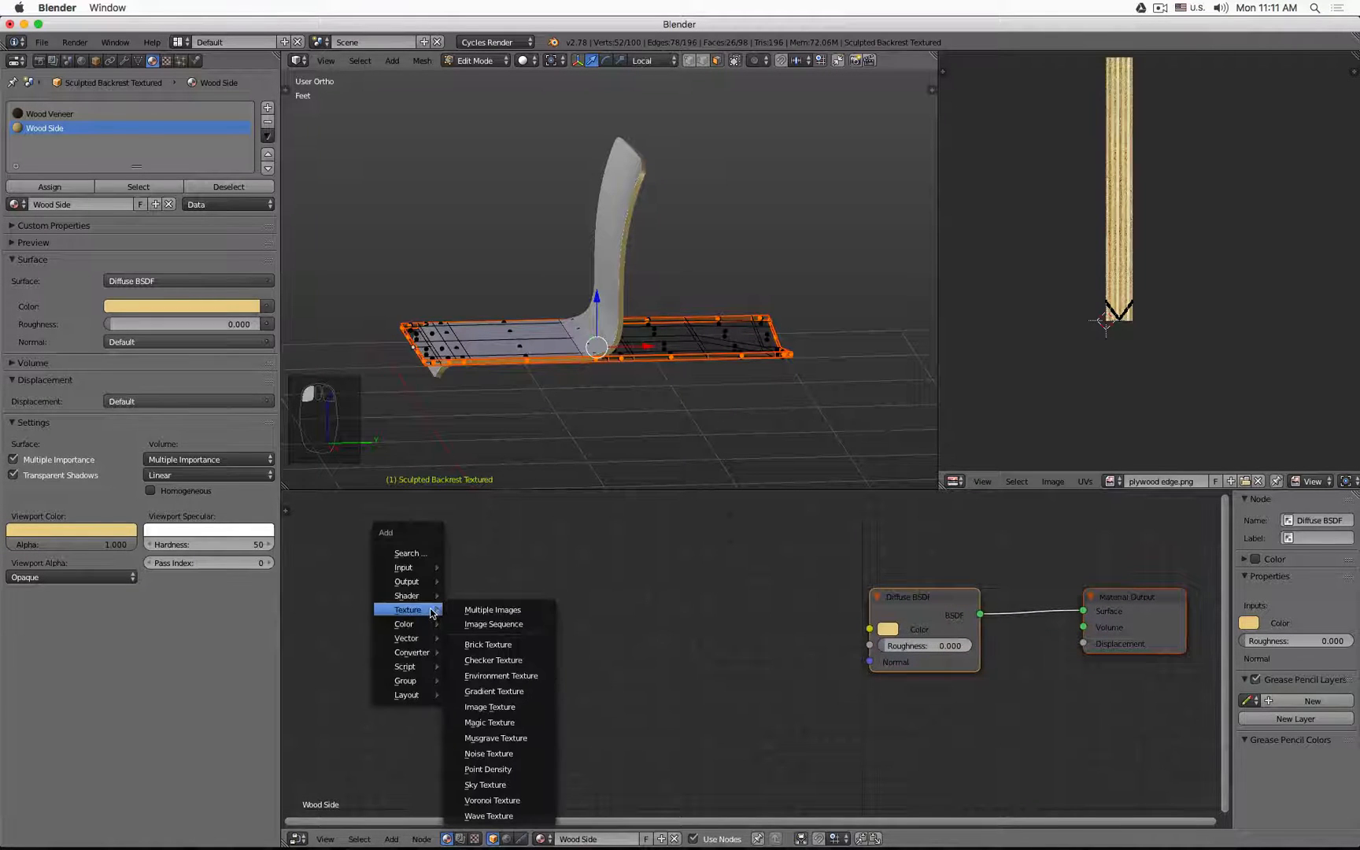
left_click(489, 706)
left_click(735, 619)
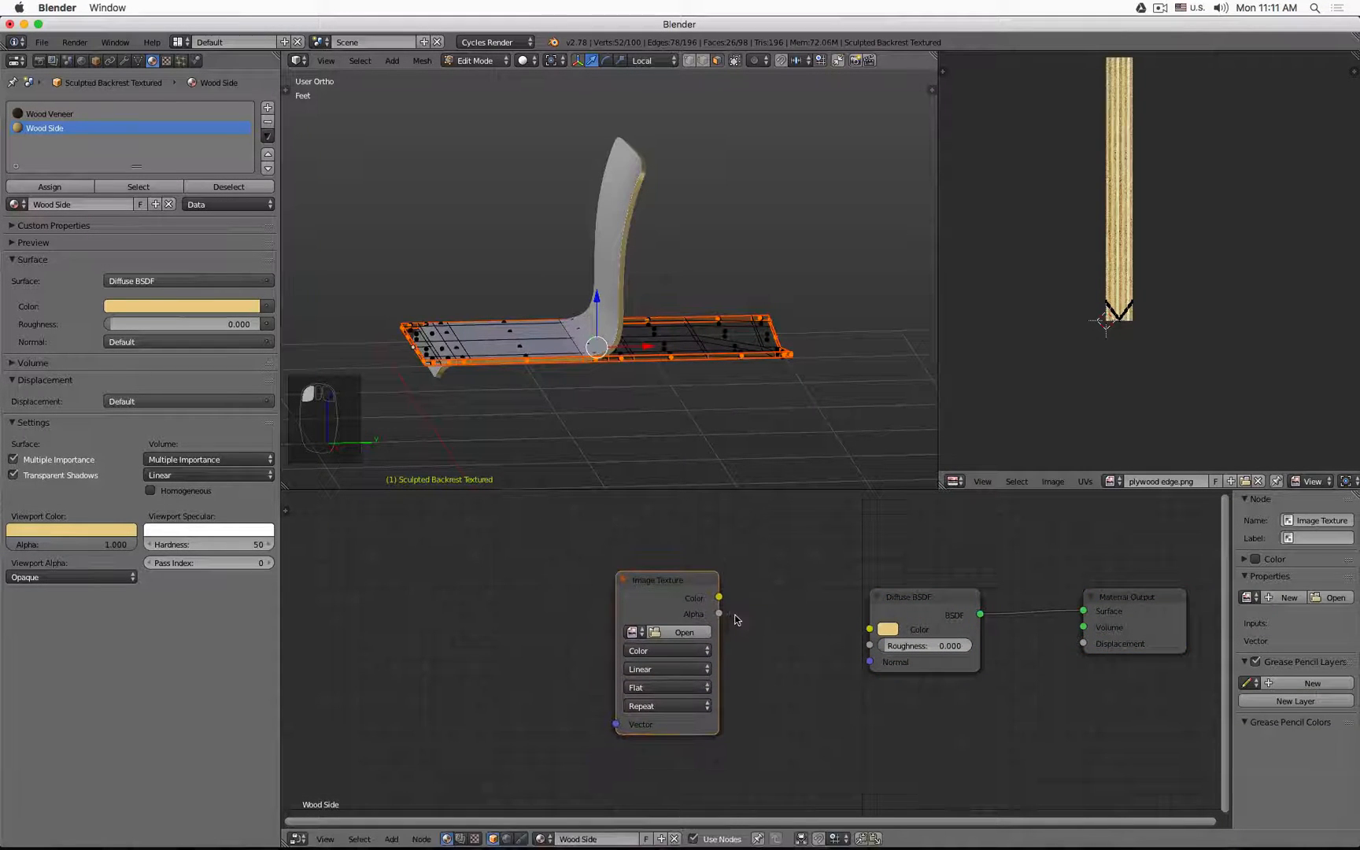
left_click_drag(719, 597, 869, 629)
left_click(632, 632)
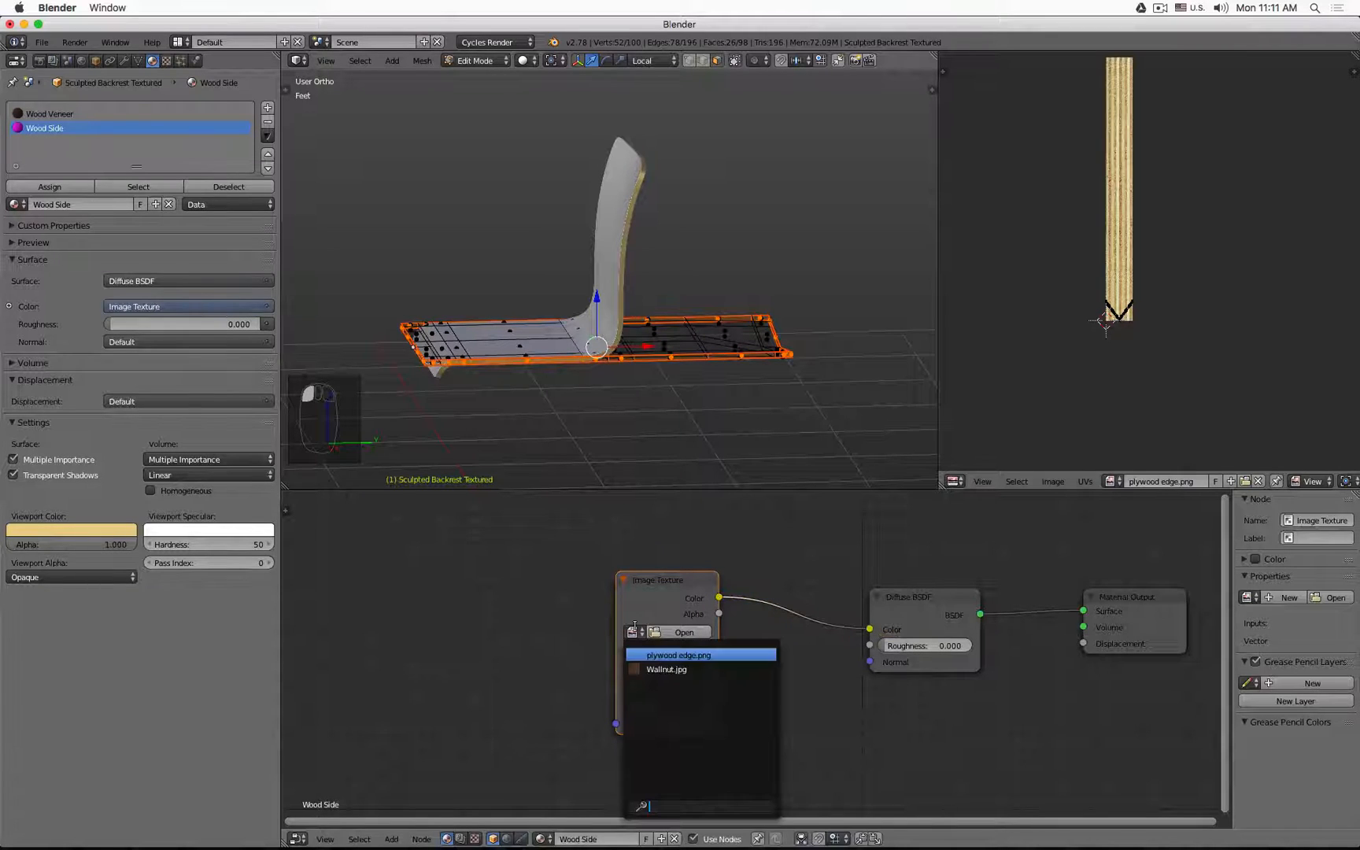
left_click(678, 655)
Add a Texture Coordinate node beside the Image Texture node and connect its UV output to the image's Vector input
scroll(409, 618, "left", 5, "ctrl")
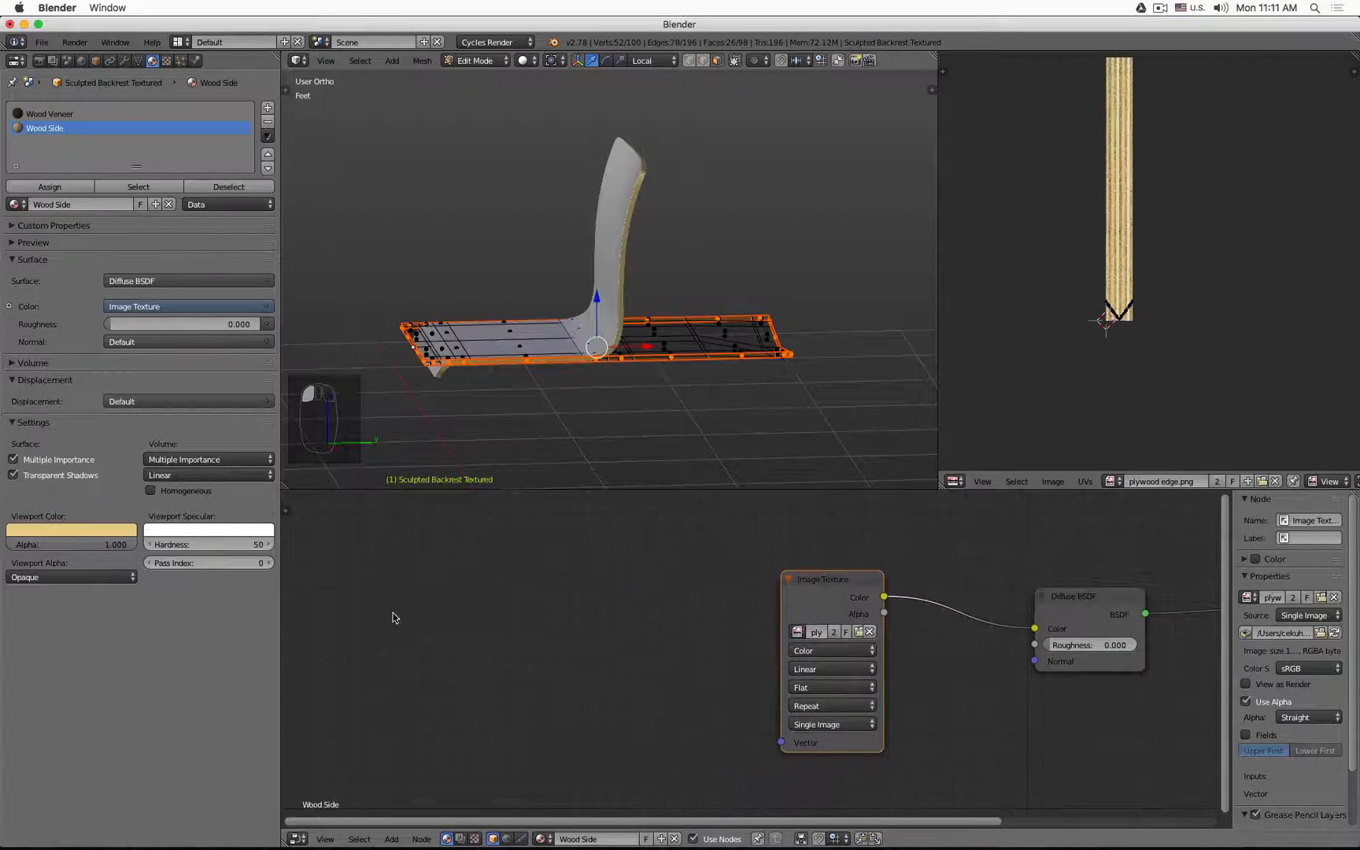
key("shift+a")
mouse_move(384, 568)
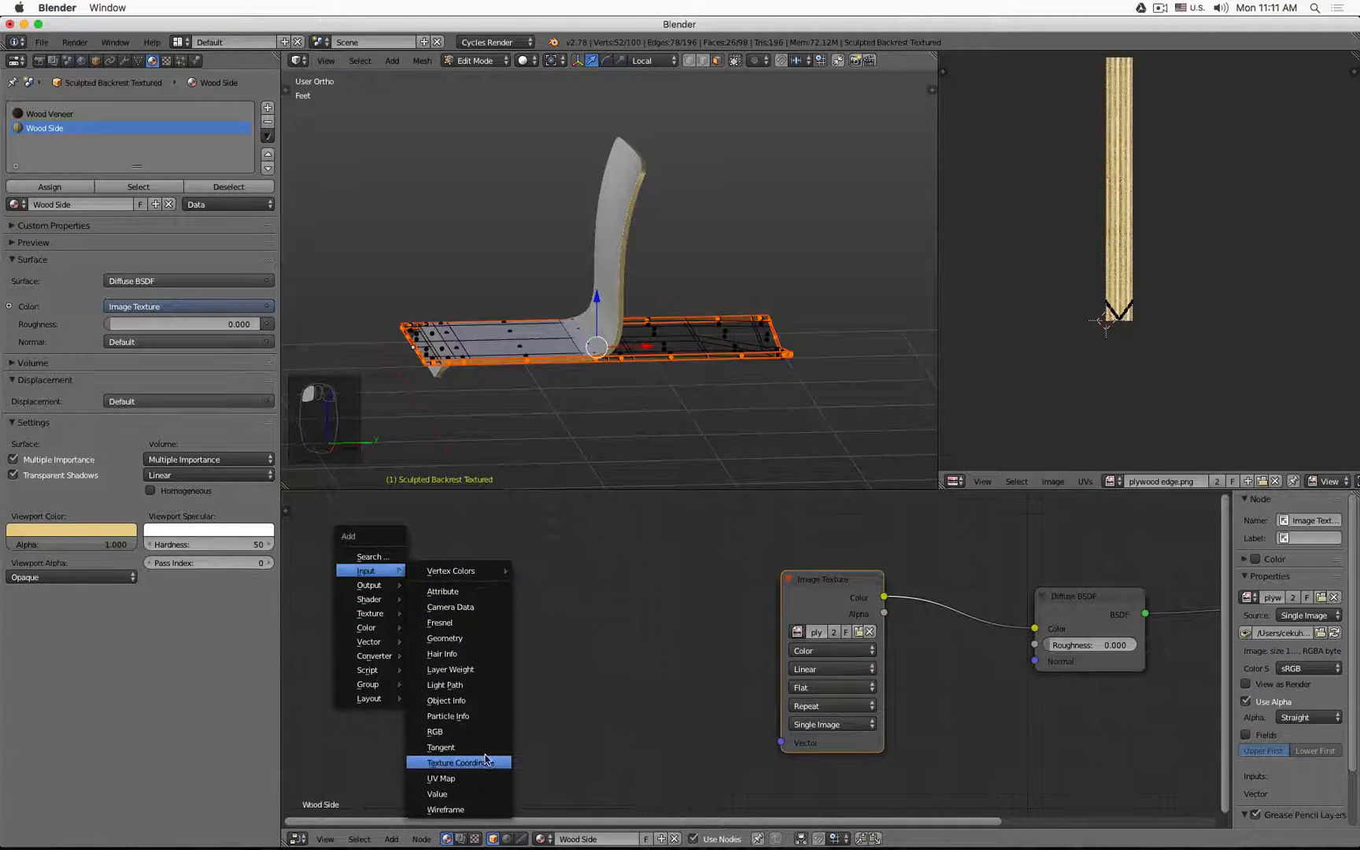
left_click(487, 760)
left_click(506, 584)
left_click_drag(560, 605, 780, 742)
left_click_drag(503, 567, 649, 602)
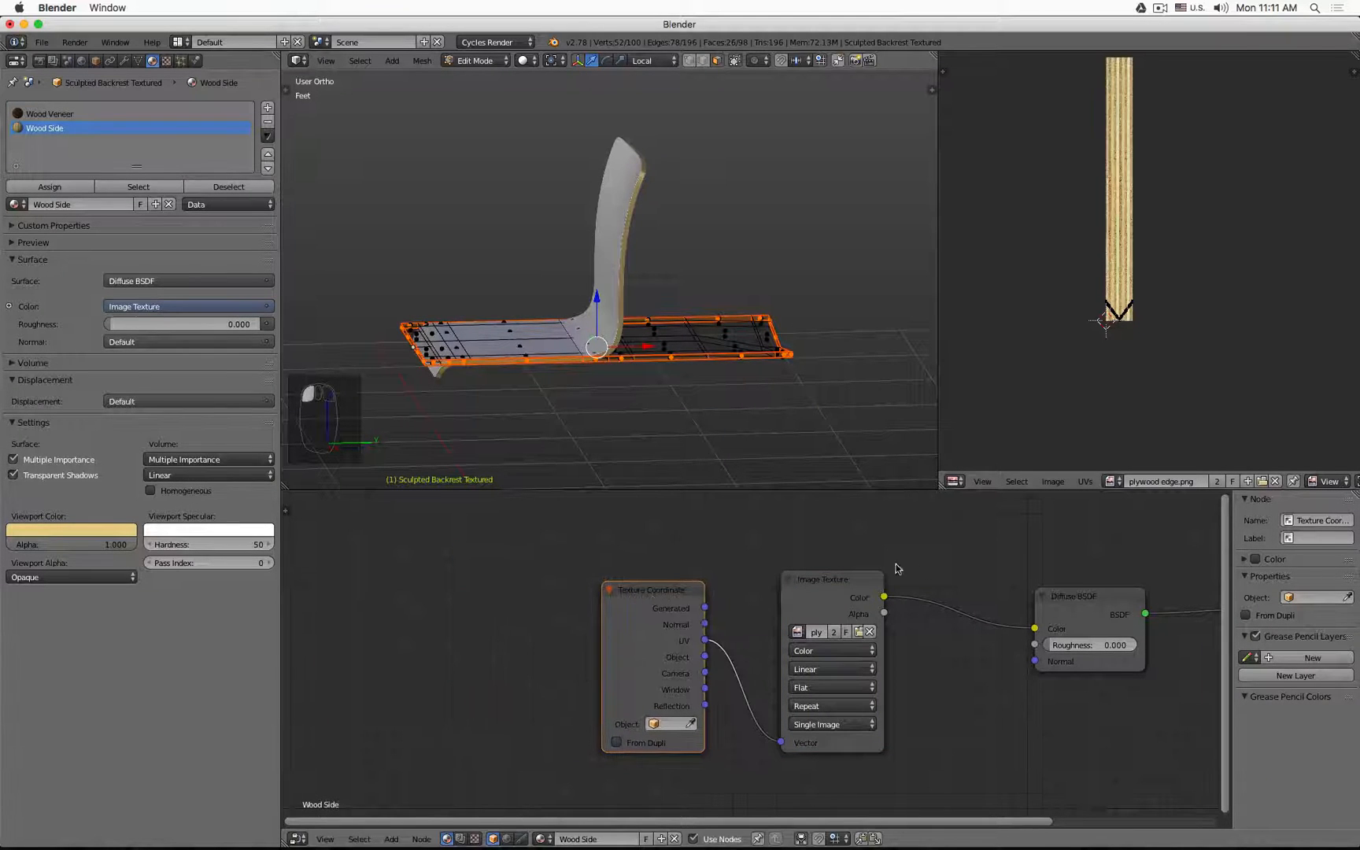
middle_click_drag(895, 567, 639, 602)
Switch the 3D viewport to Material shading and examine the plywood texture along the backrest's edge
scroll(1133, 295, "up", 4)
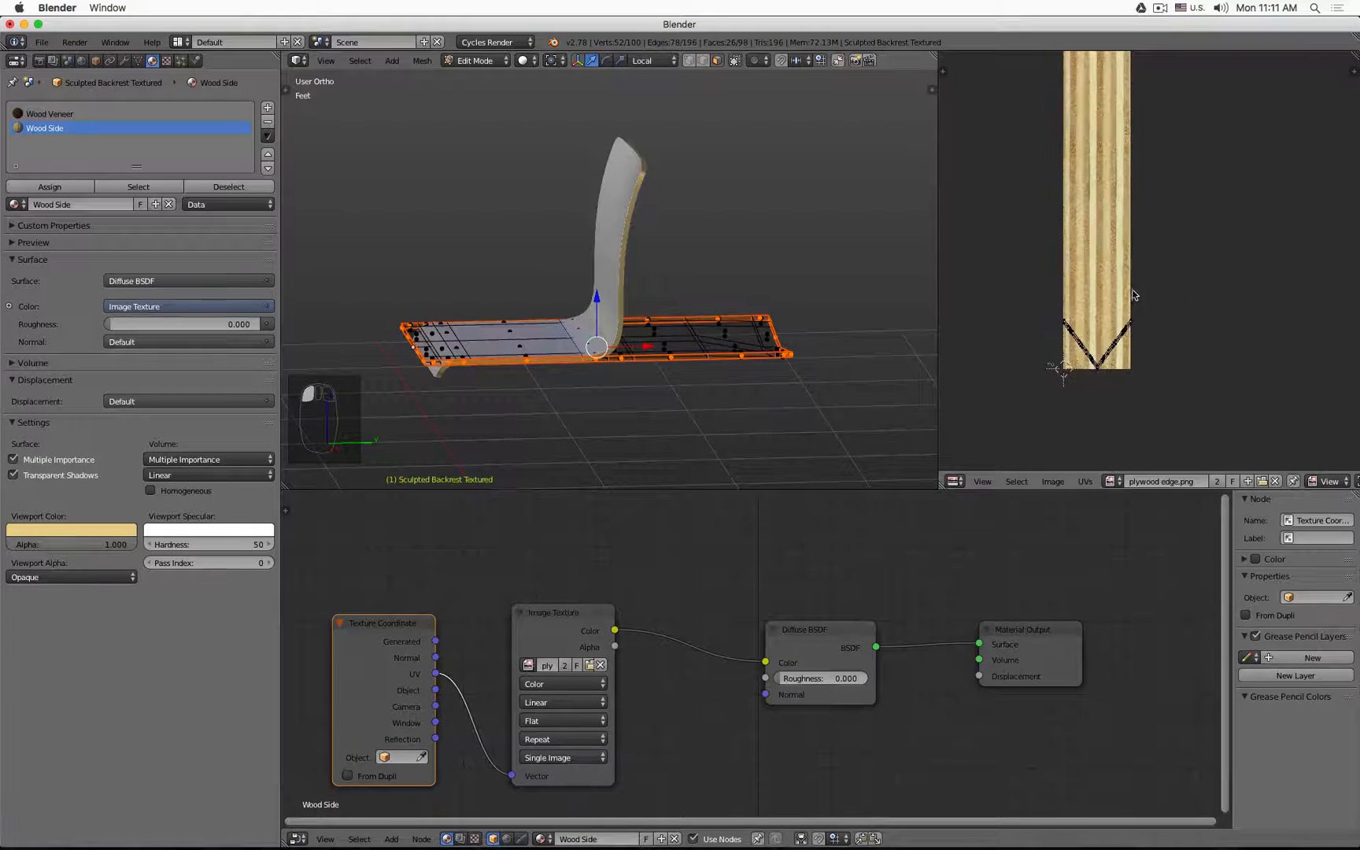
left_click(529, 64)
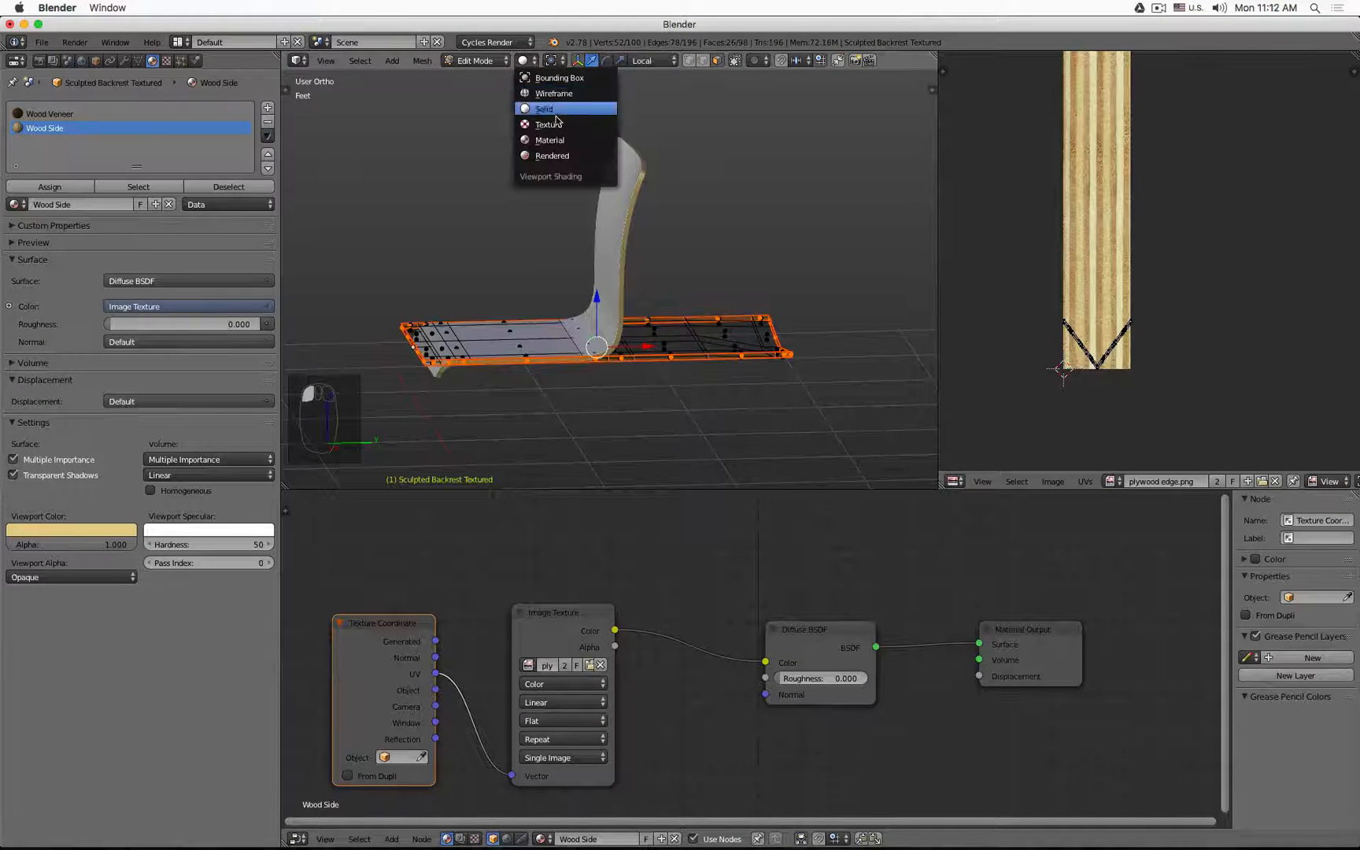
left_click(561, 139)
scroll(621, 366, "up", 4)
scroll(621, 367, "up", 2)
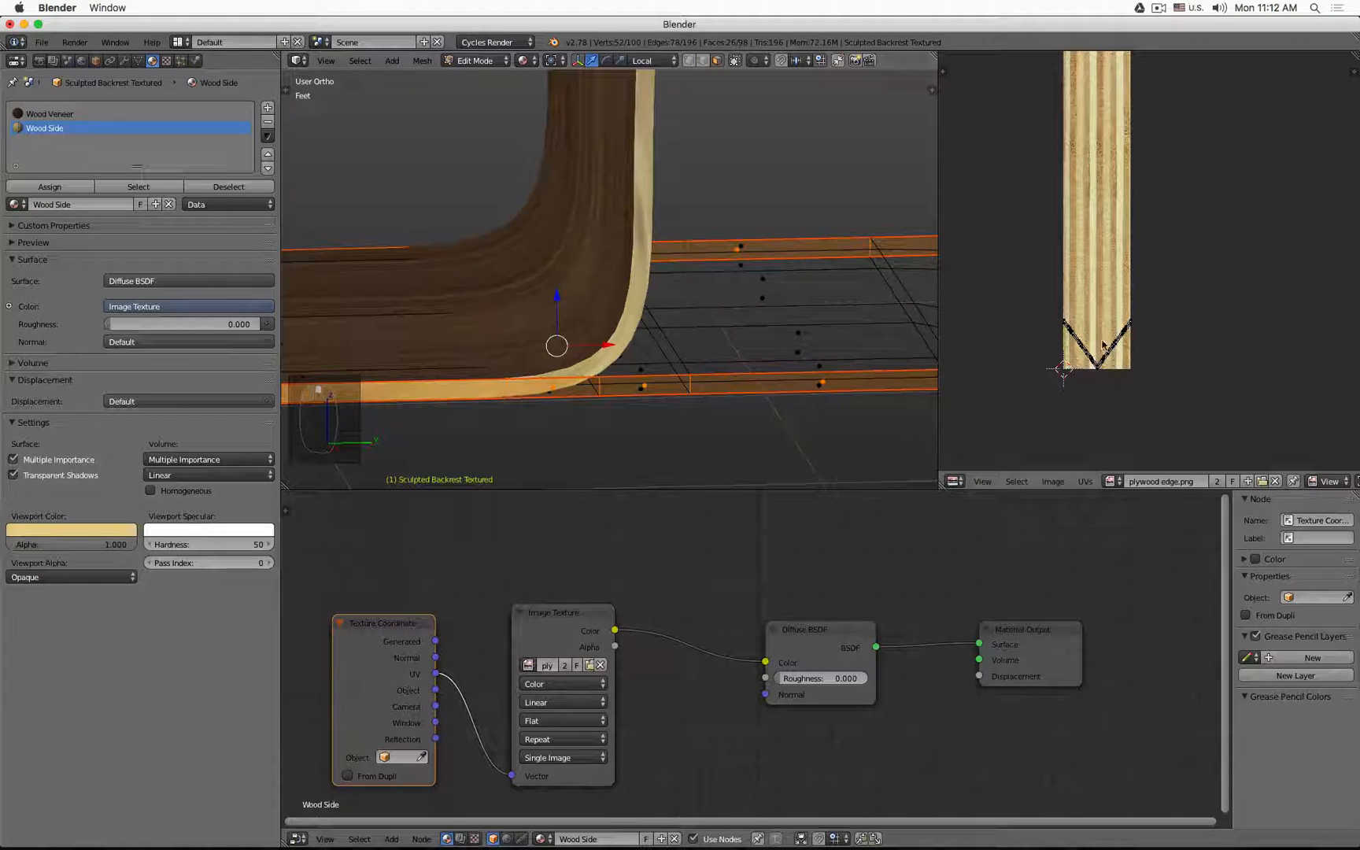
scroll(635, 184, "down", 5)
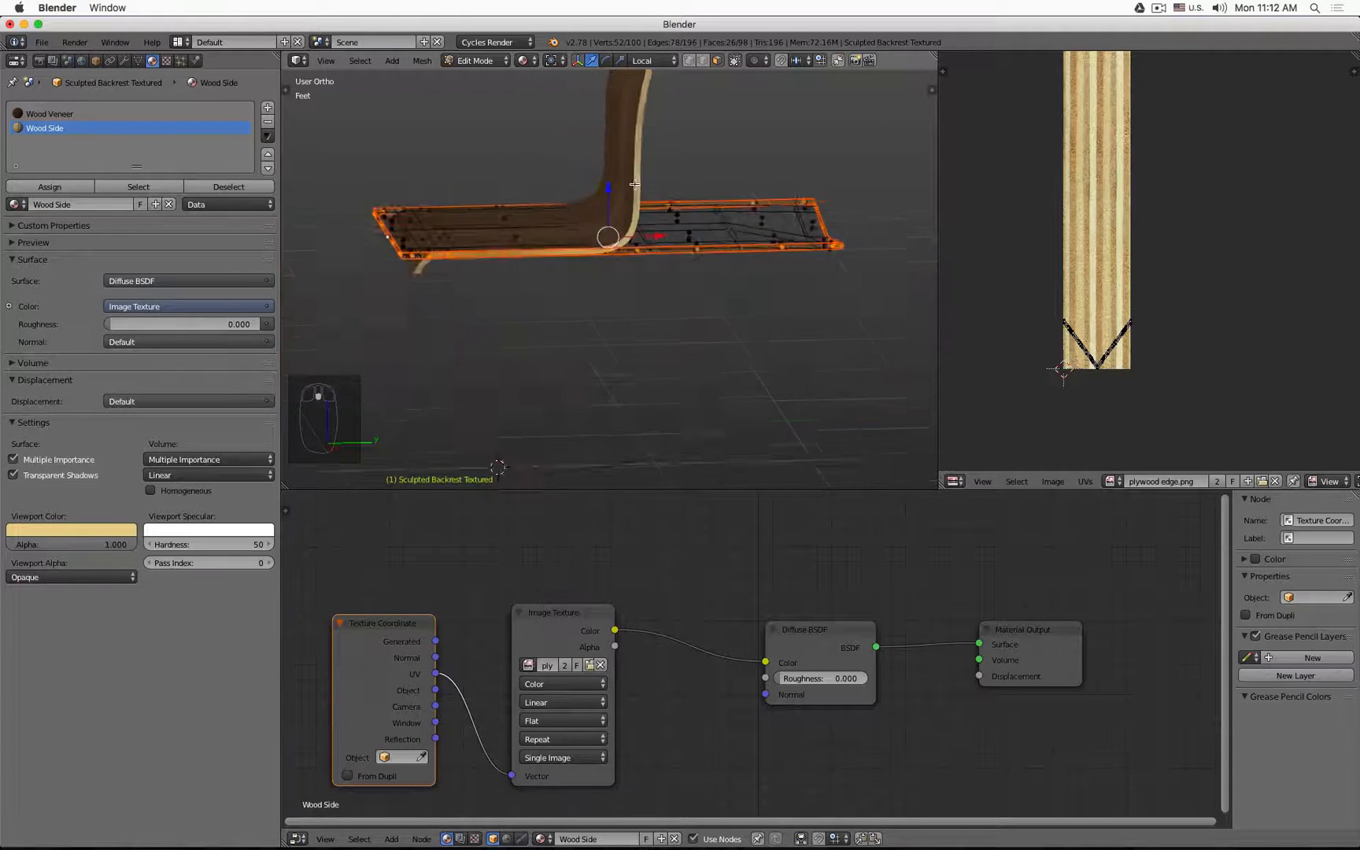
scroll(635, 184, "down", 1)
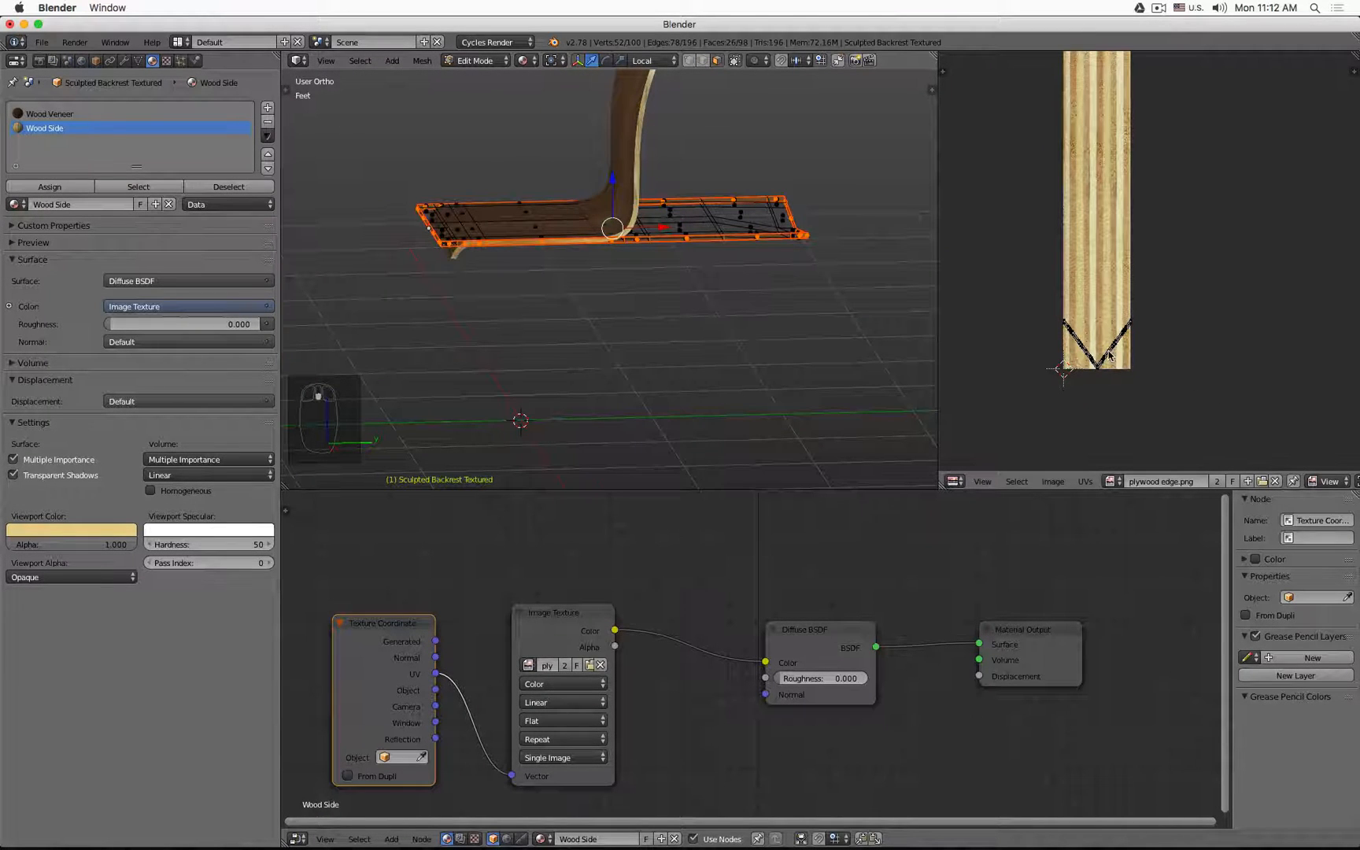
Maximize the UV editor, select all the edge UVs, and rotate them about -53.7° until one strip lies horizontal
scroll(1108, 356, "up", 3)
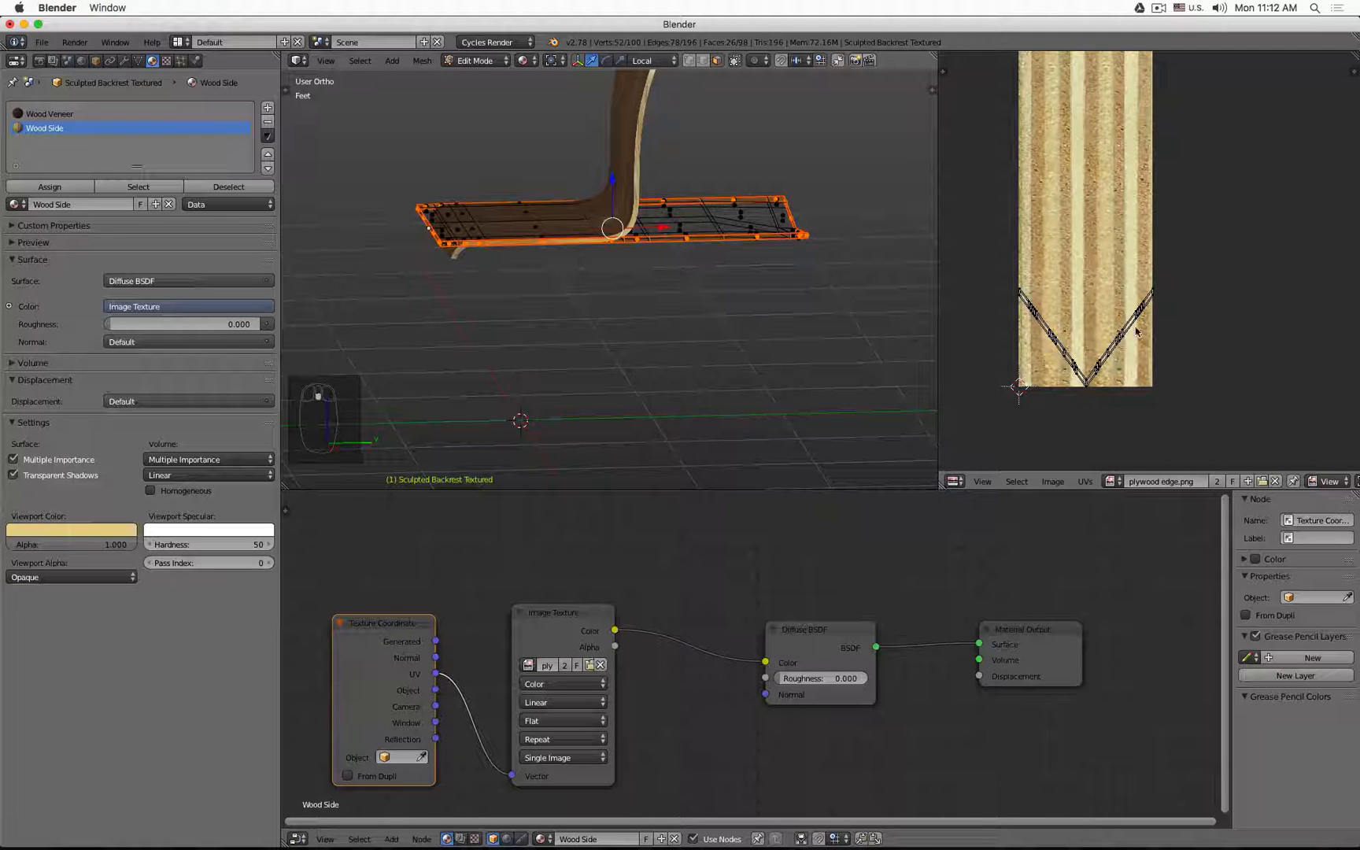
key("shift+space")
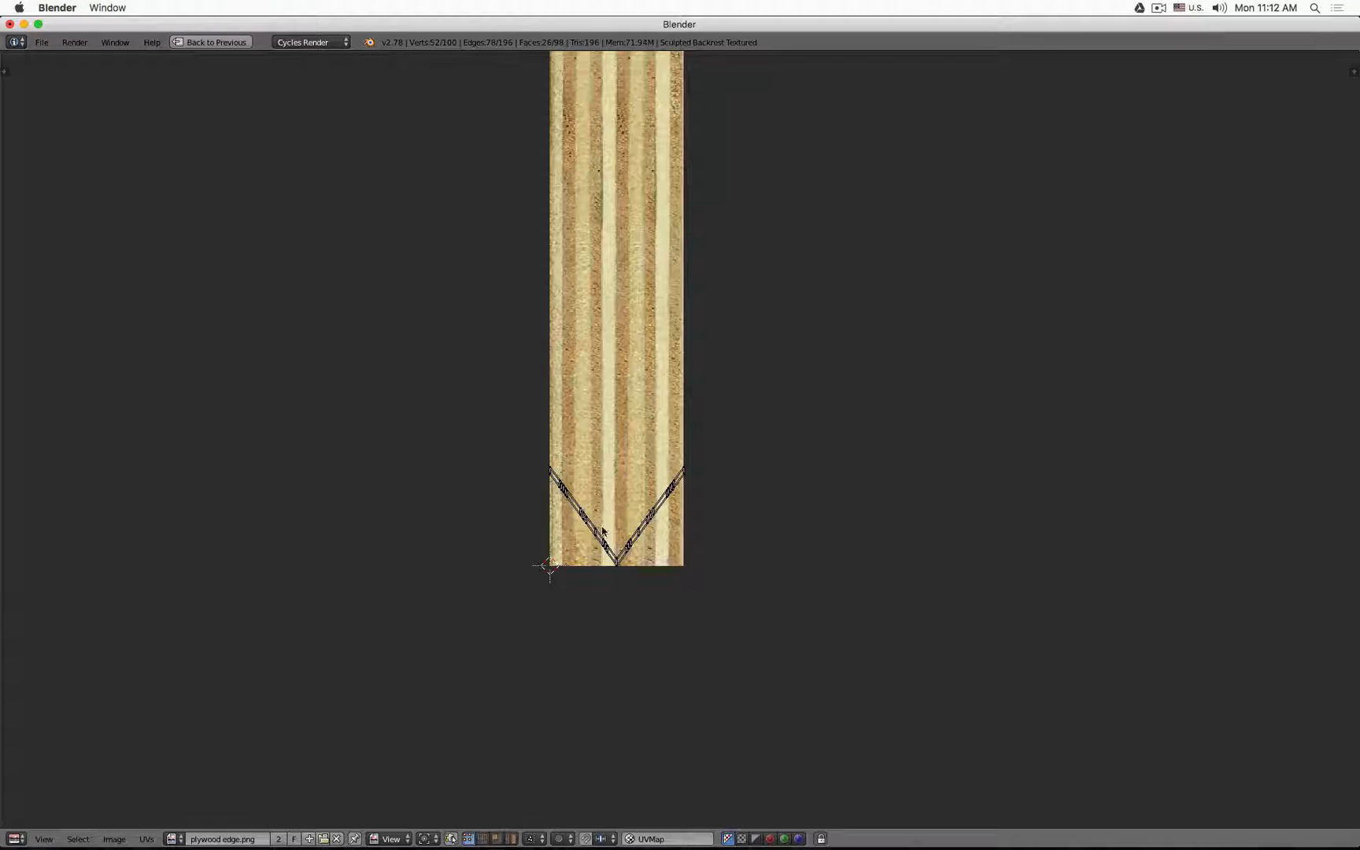
scroll(602, 537, "up", 6)
scroll(550, 457, "down", 2)
scroll(551, 456, "down", 1)
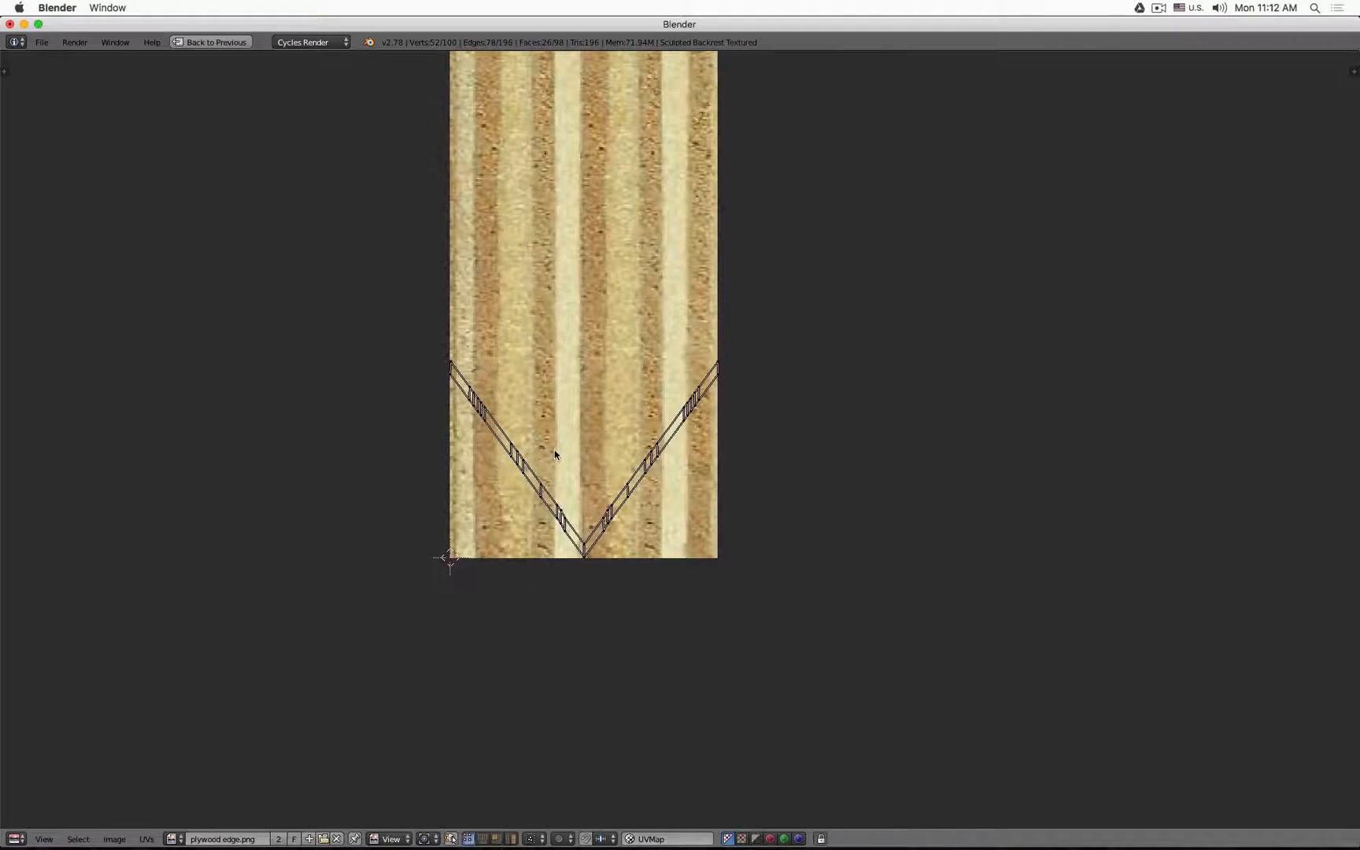
key("a")
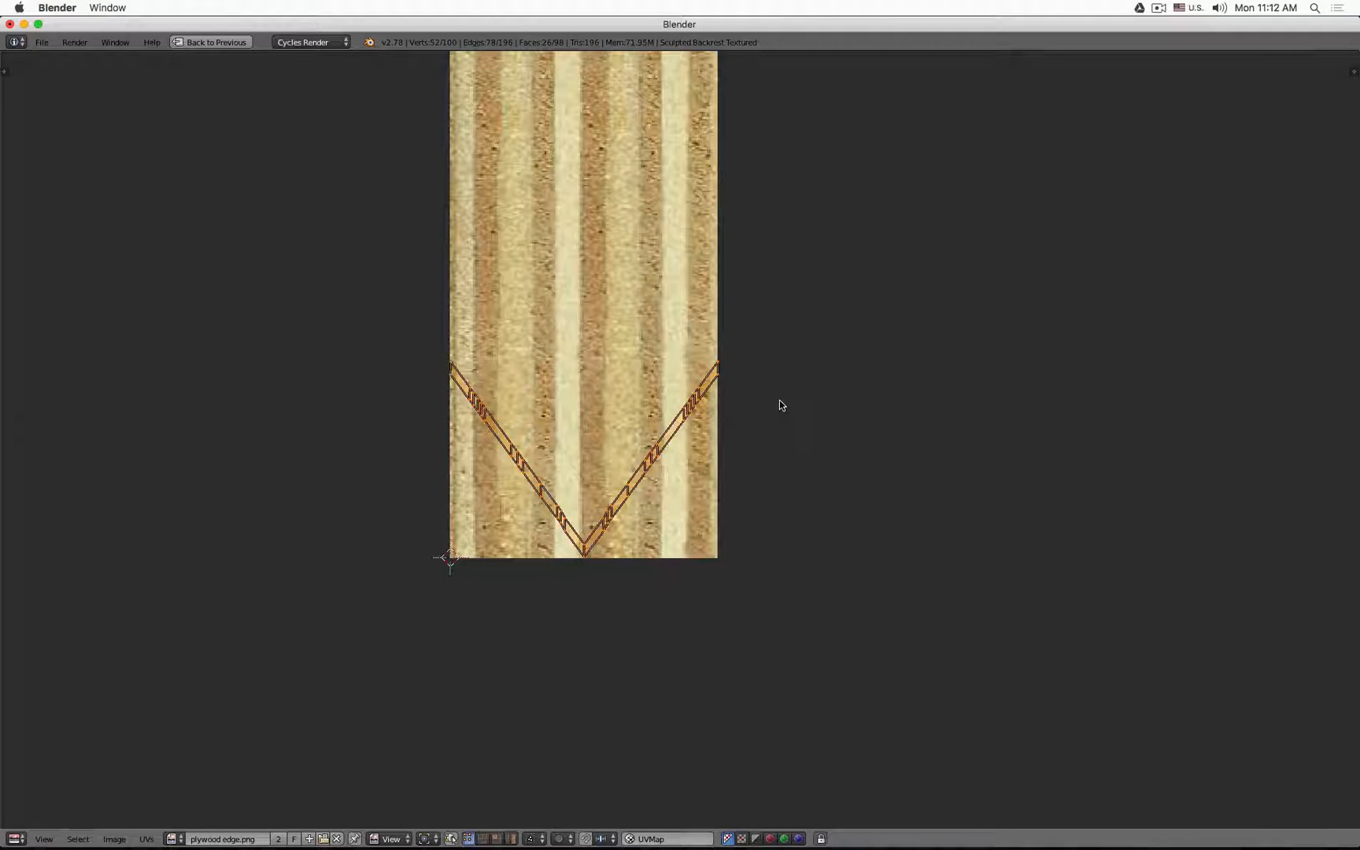
scroll(740, 402, "up", 2)
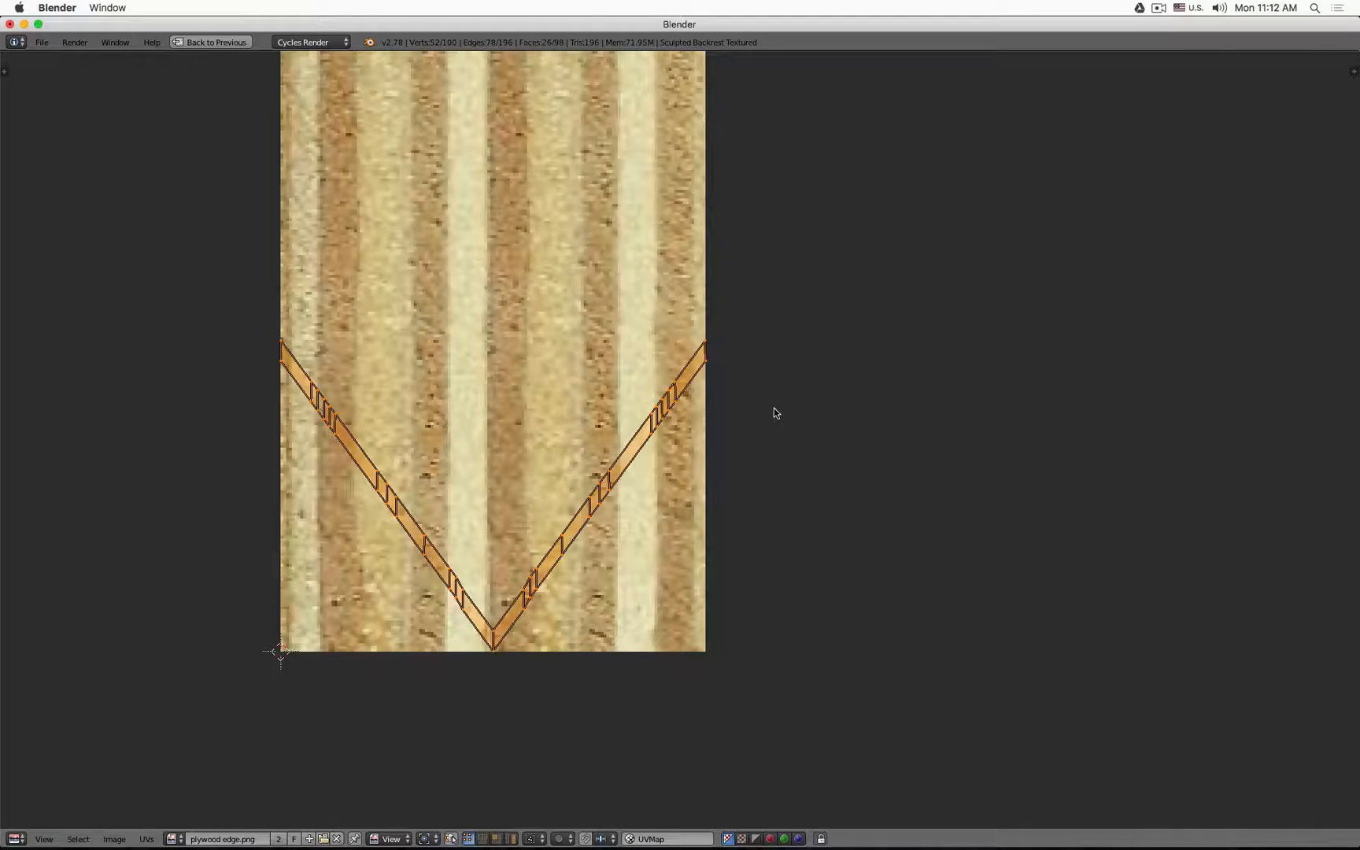
key("r")
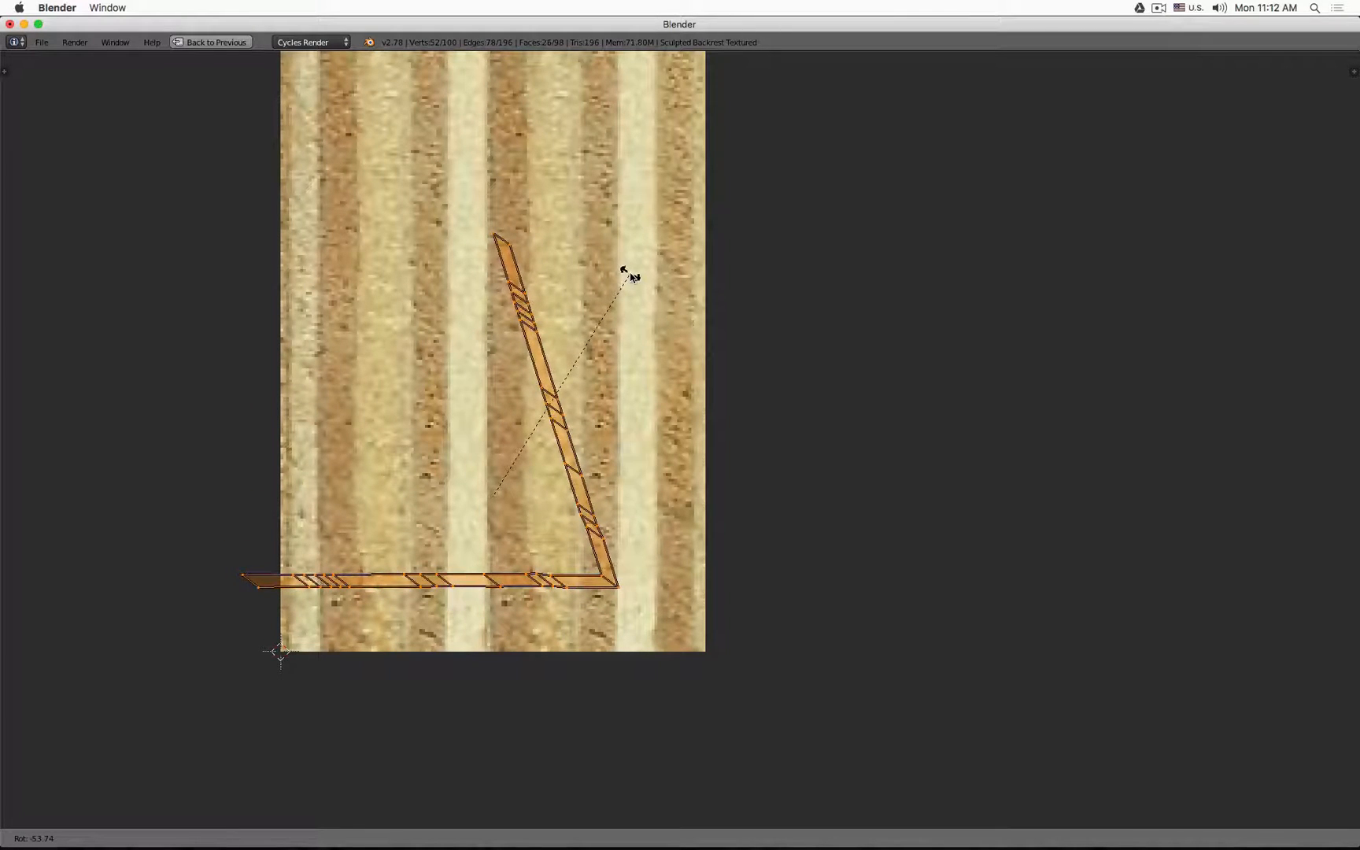
left_click(630, 275)
Deselect the UVs and snap the 2D cursor to the corner vertex where the two edge strips meet
key("a")
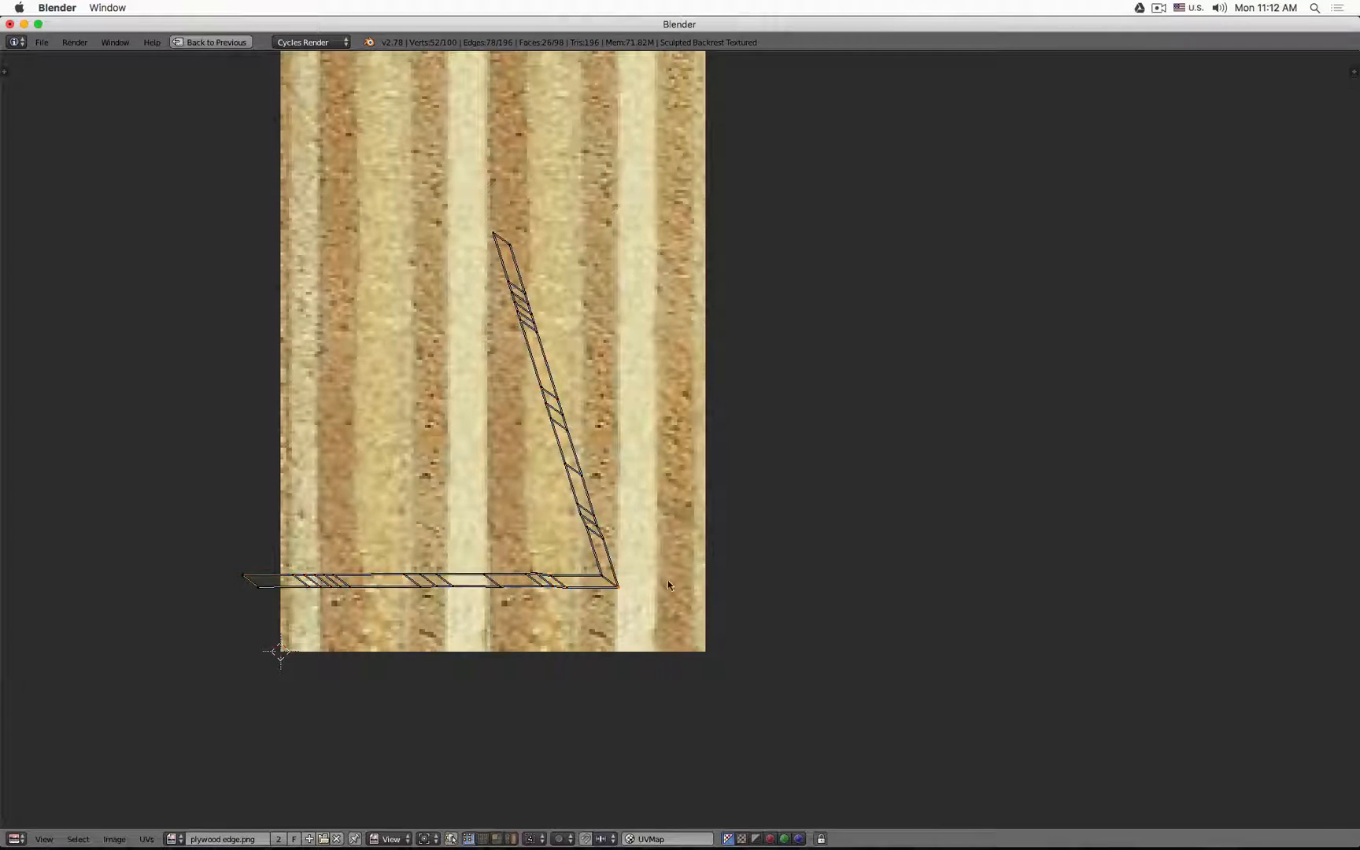
key("shift+s")
left_click(672, 509)
Box-select the slanted UV strip, set the pivot to 2D Cursor, and rotate the strip about 108° into line with the horizontal one
key("b")
left_click_drag(470, 203, 629, 544)
key("b")
key("b")
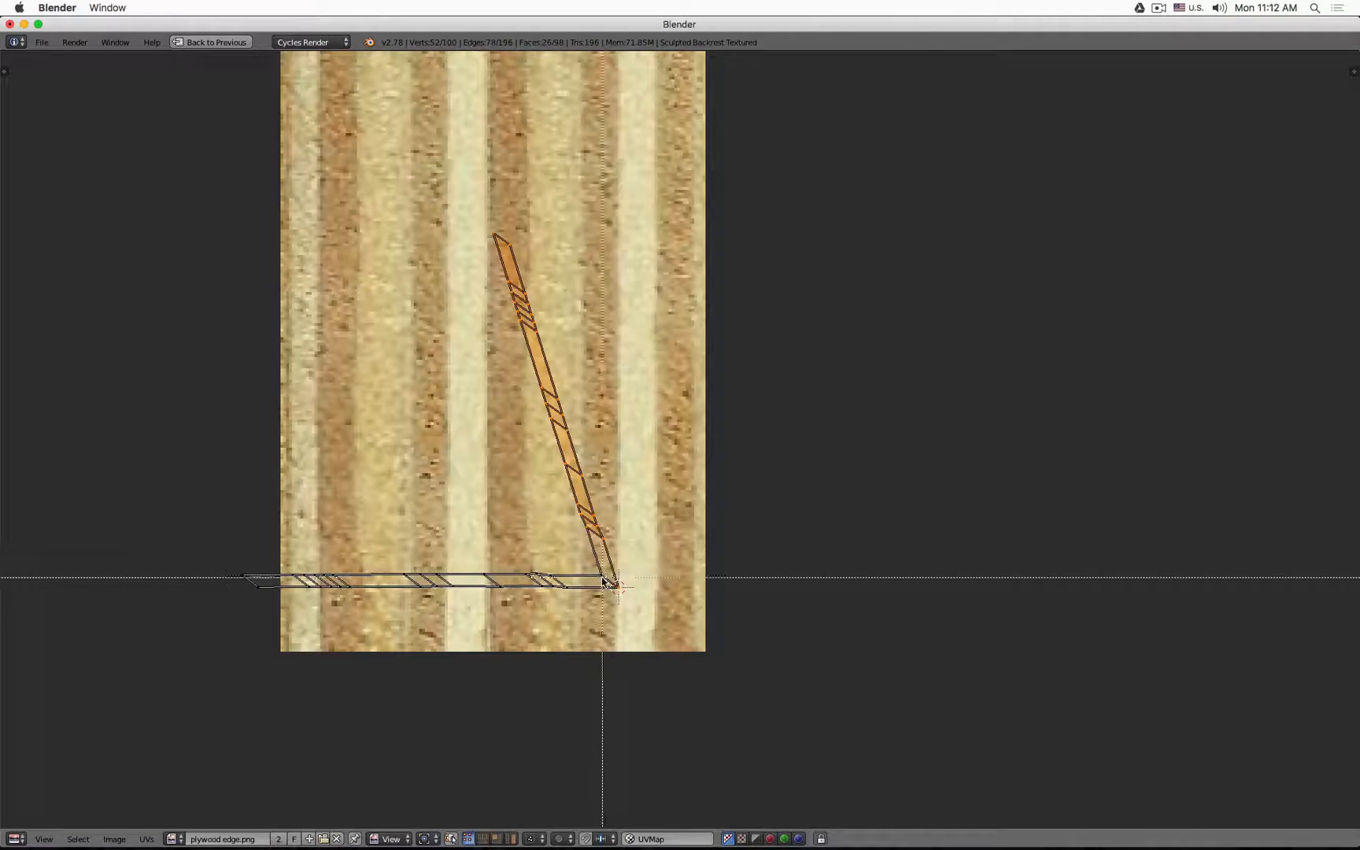
key("Escape")
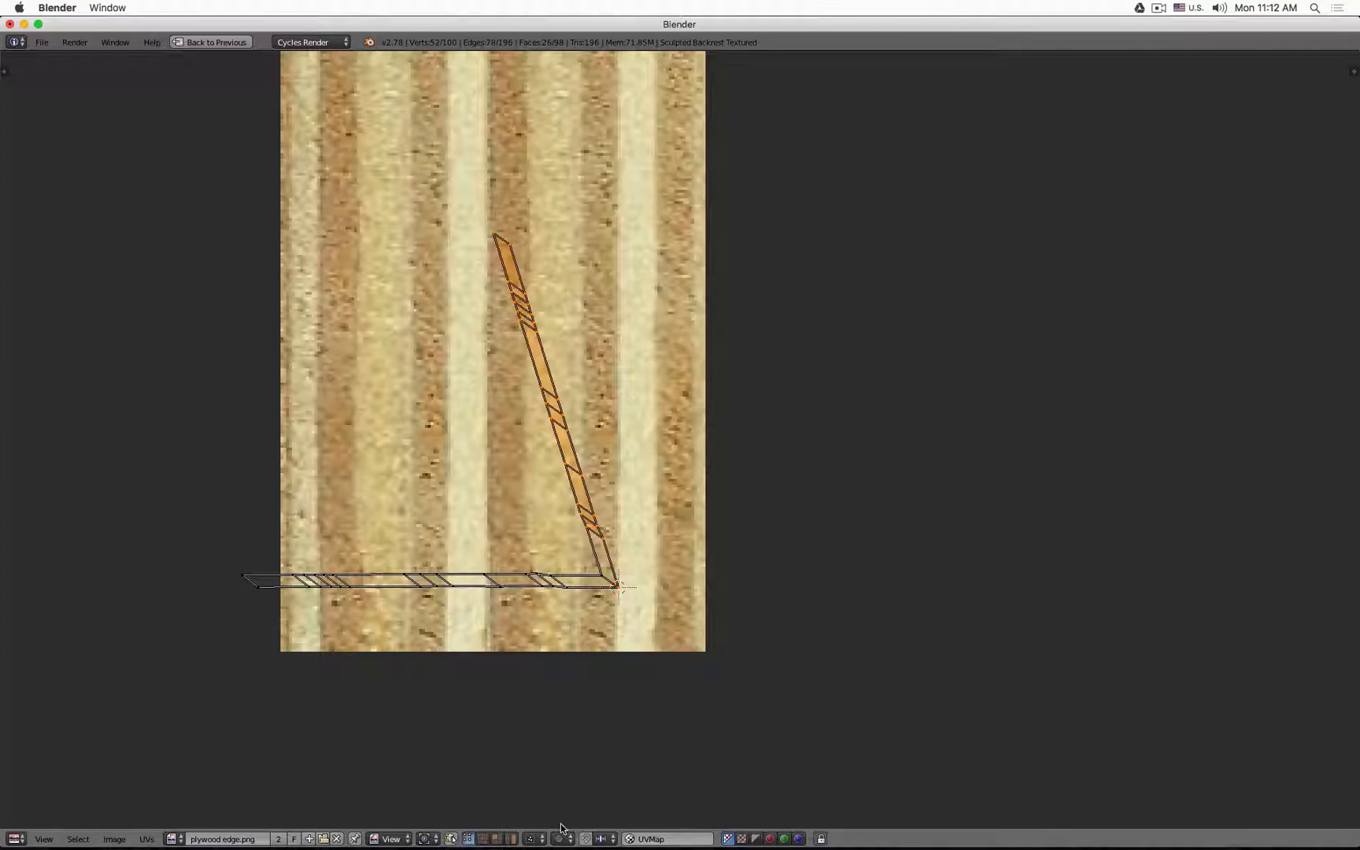
left_click(426, 838)
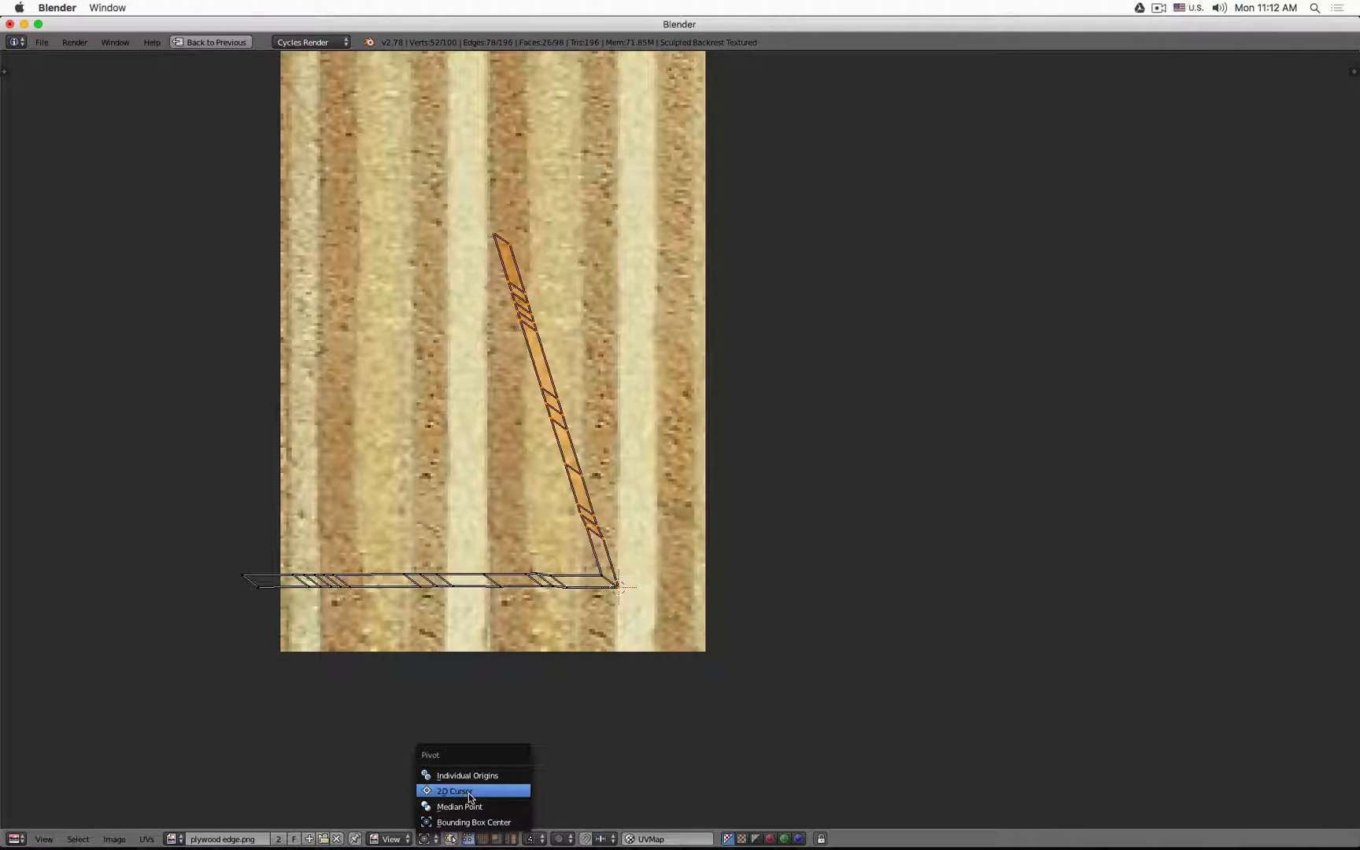
left_click(486, 791)
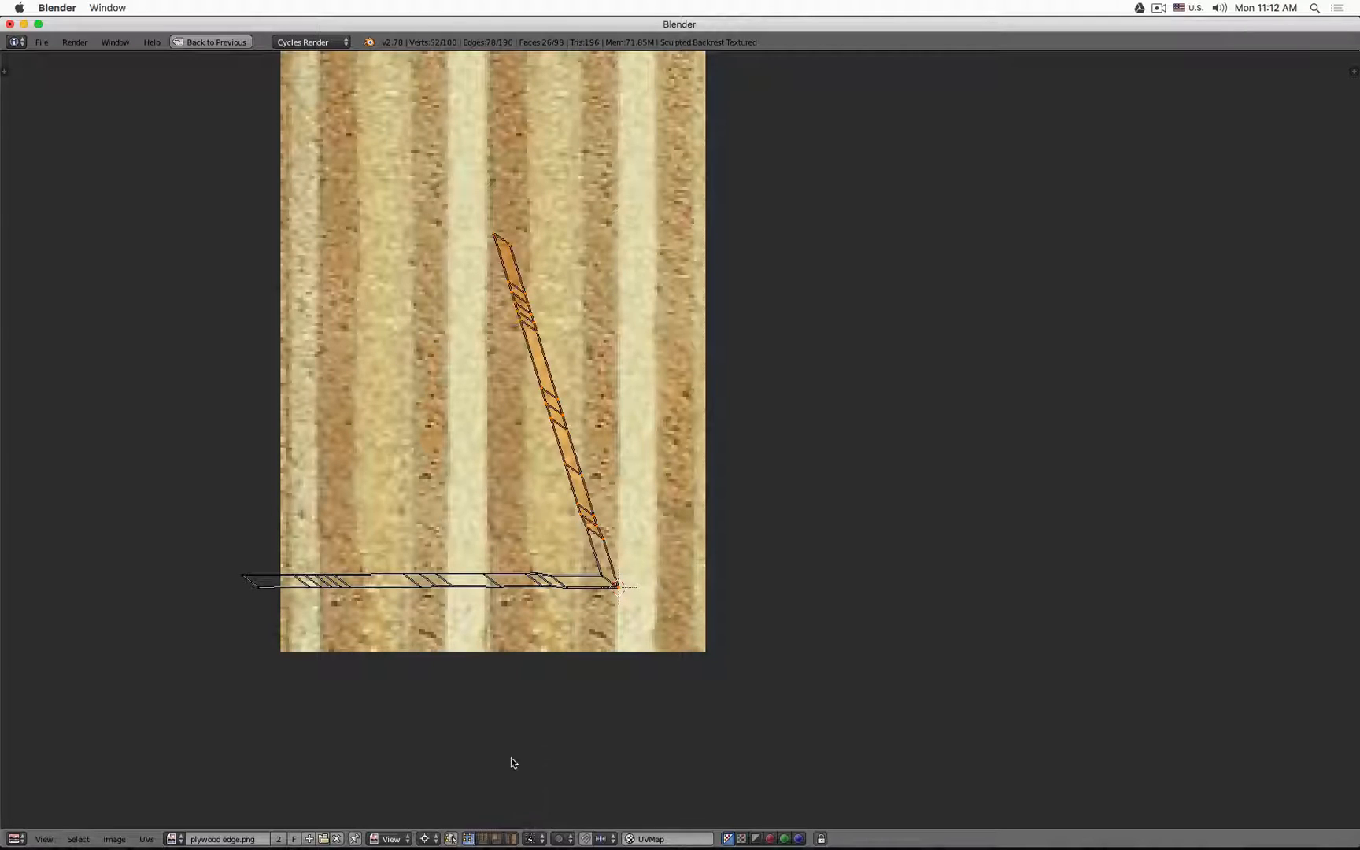
key("r")
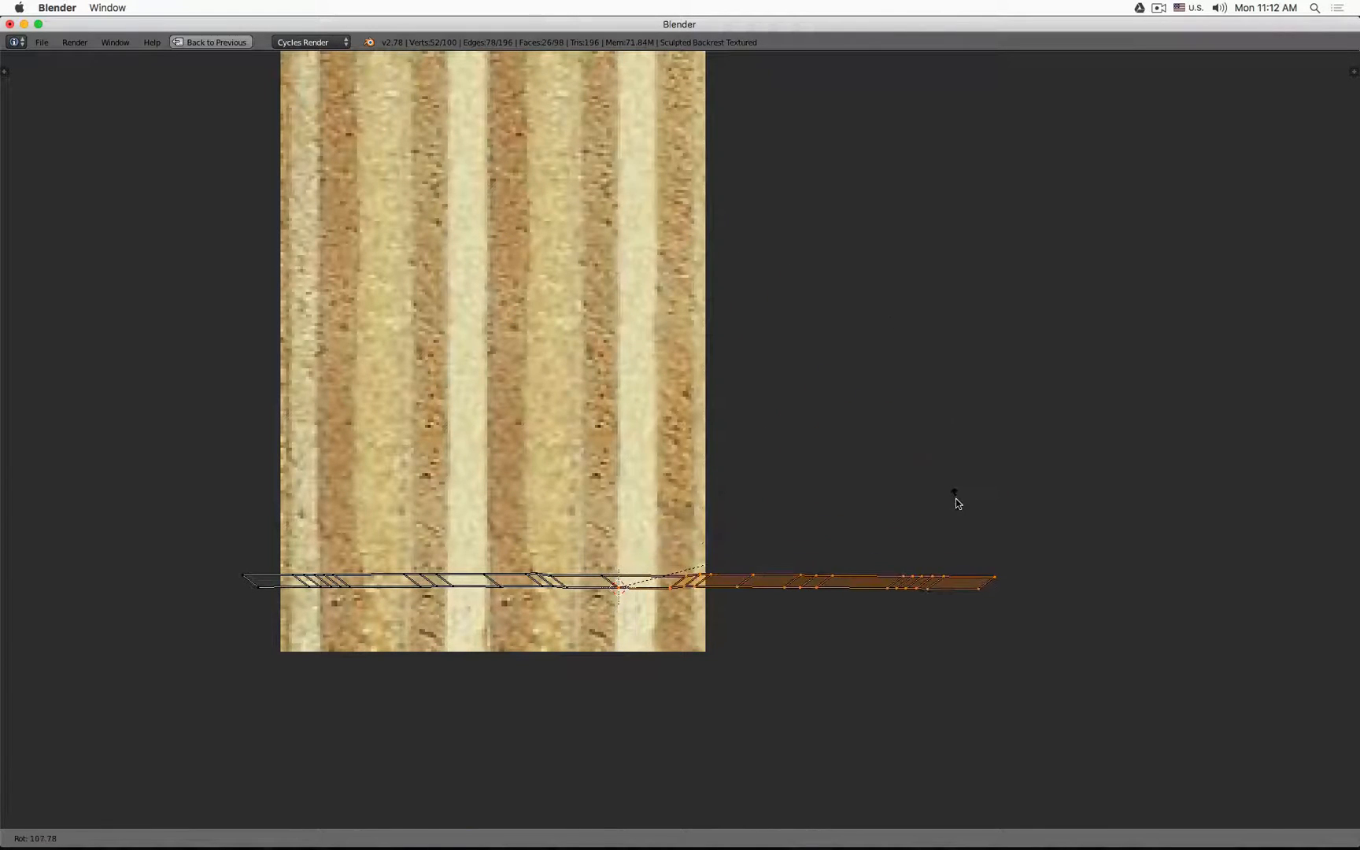
left_click(956, 495)
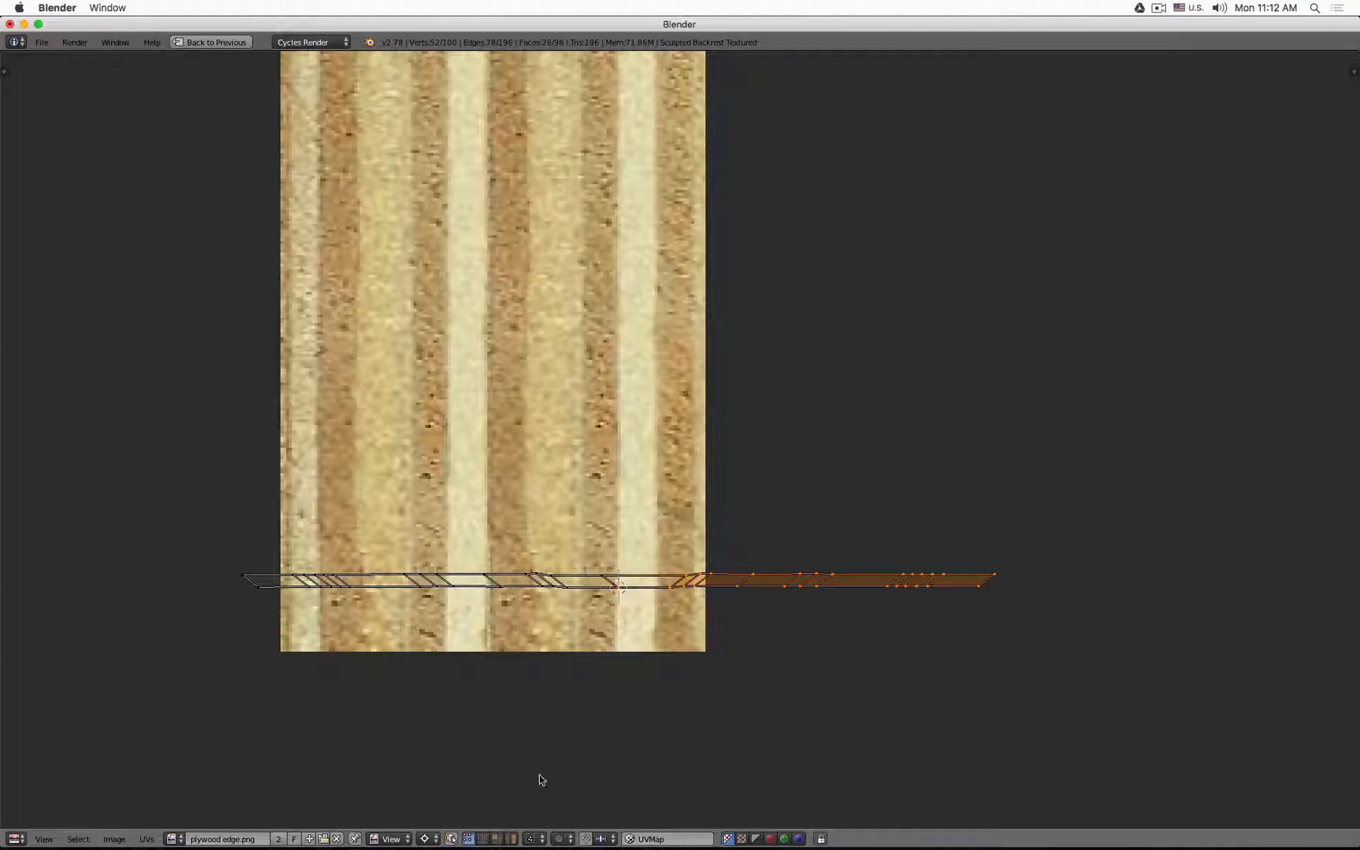
Set the pivot to Bounding Box Center and flatten the strip's lower row of UV vertices by scaling it to 0 along Y
left_click(425, 839)
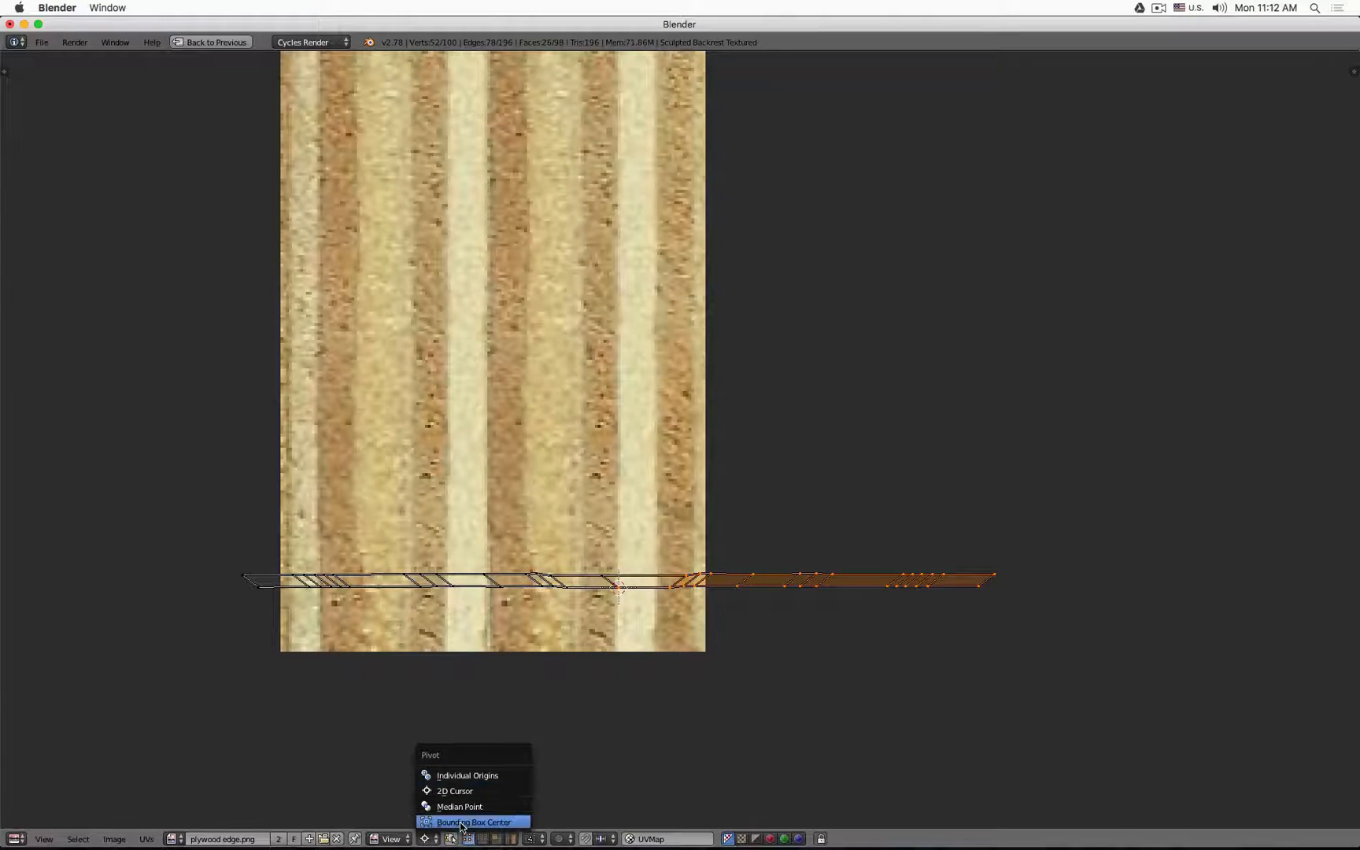
left_click(462, 822)
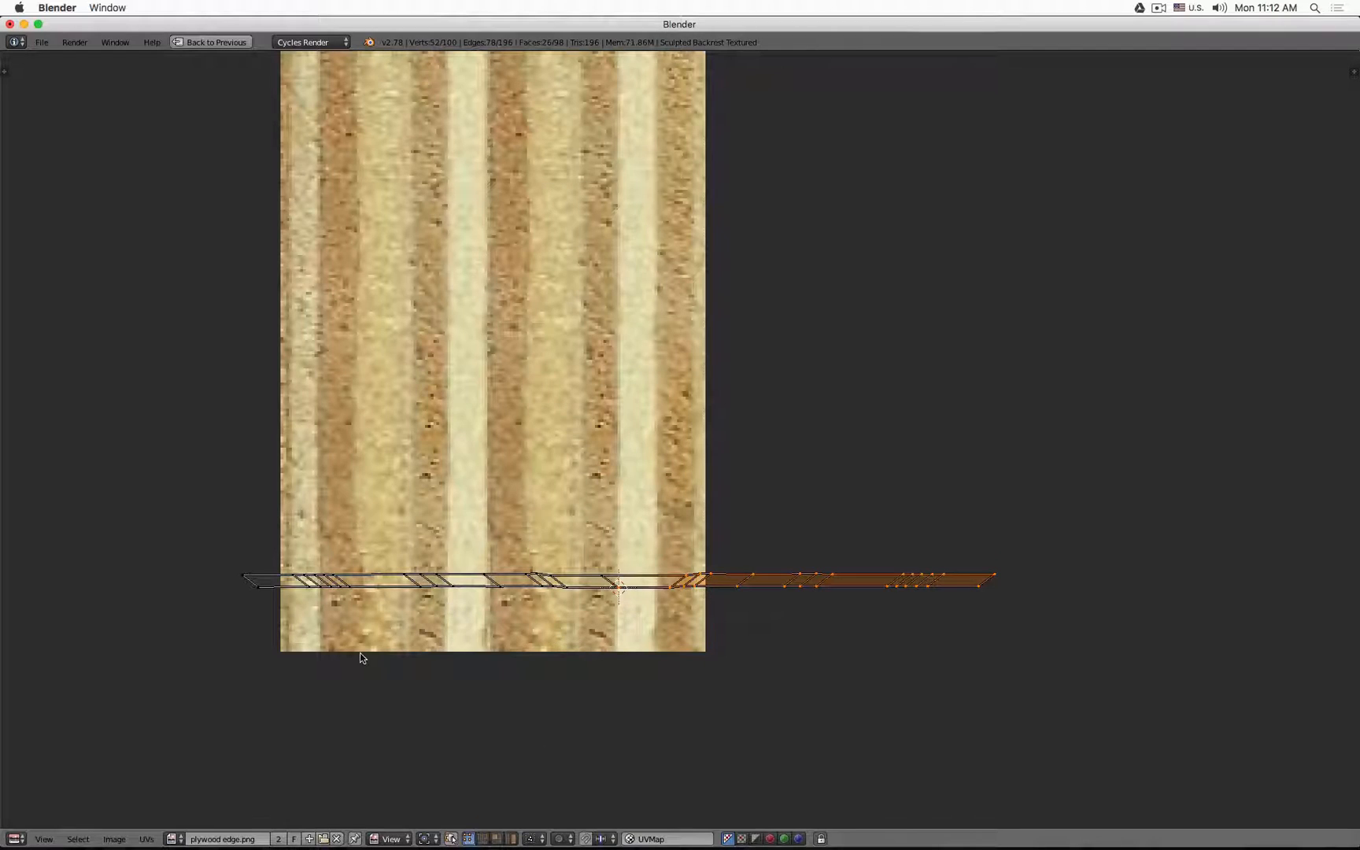
key("a")
key("b")
left_click_drag(183, 629, 1041, 586)
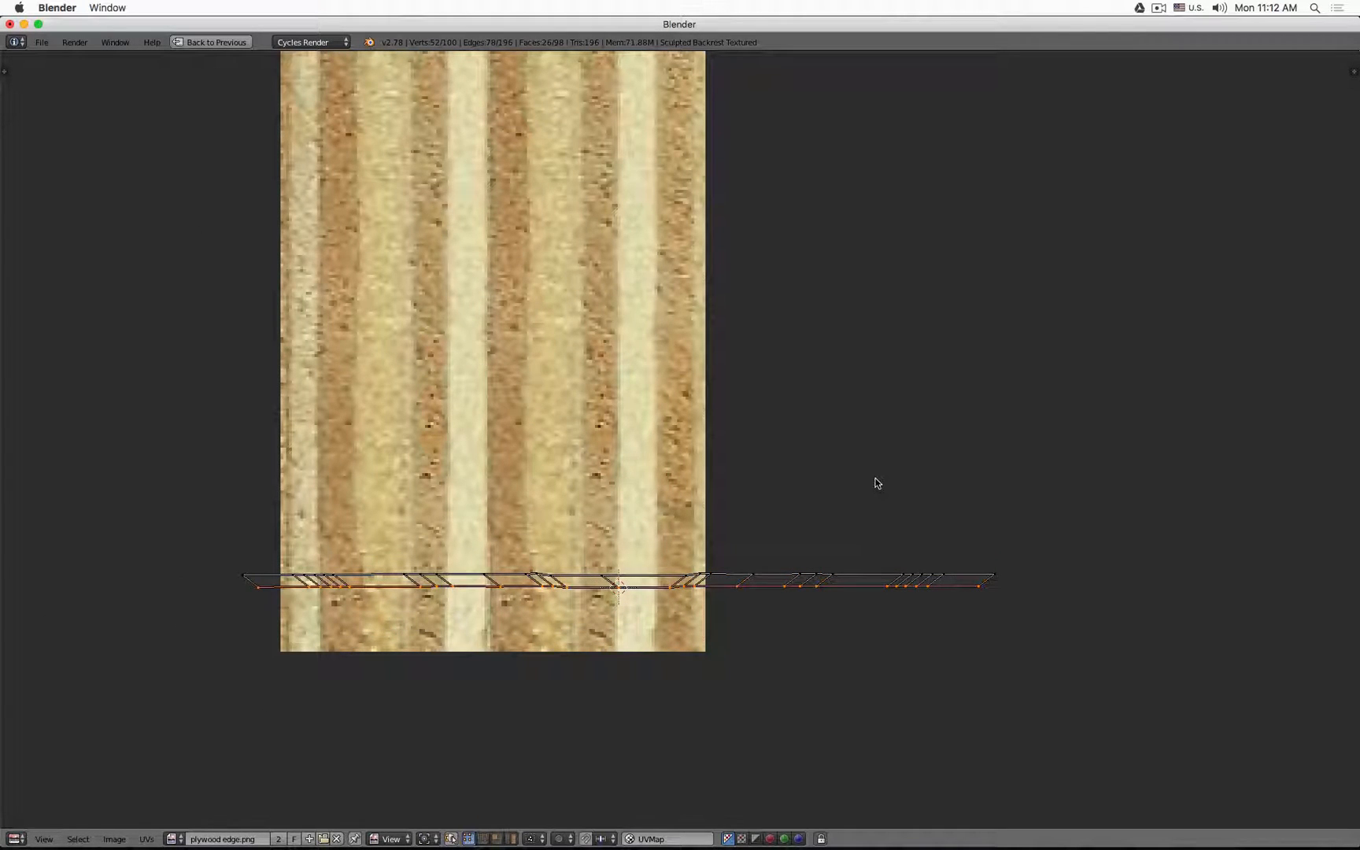
key("s")
key("y")
key("0")
key("Return")
Box-select the strip's upper row of UV vertices and flatten it by scaling it to 0 along Y
key("a")
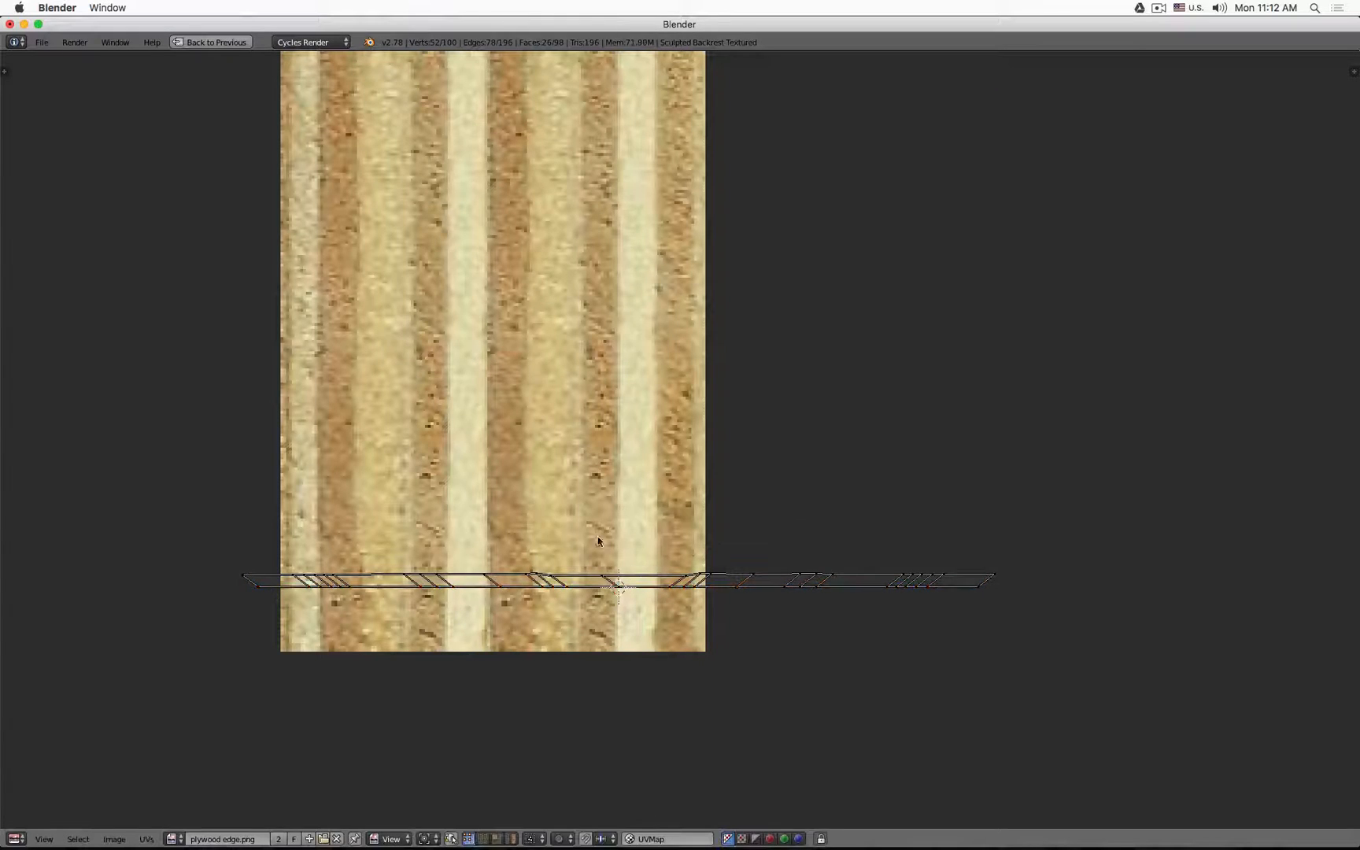
key("b")
left_click_drag(152, 519, 1093, 584)
key("s")
key("y")
key("0")
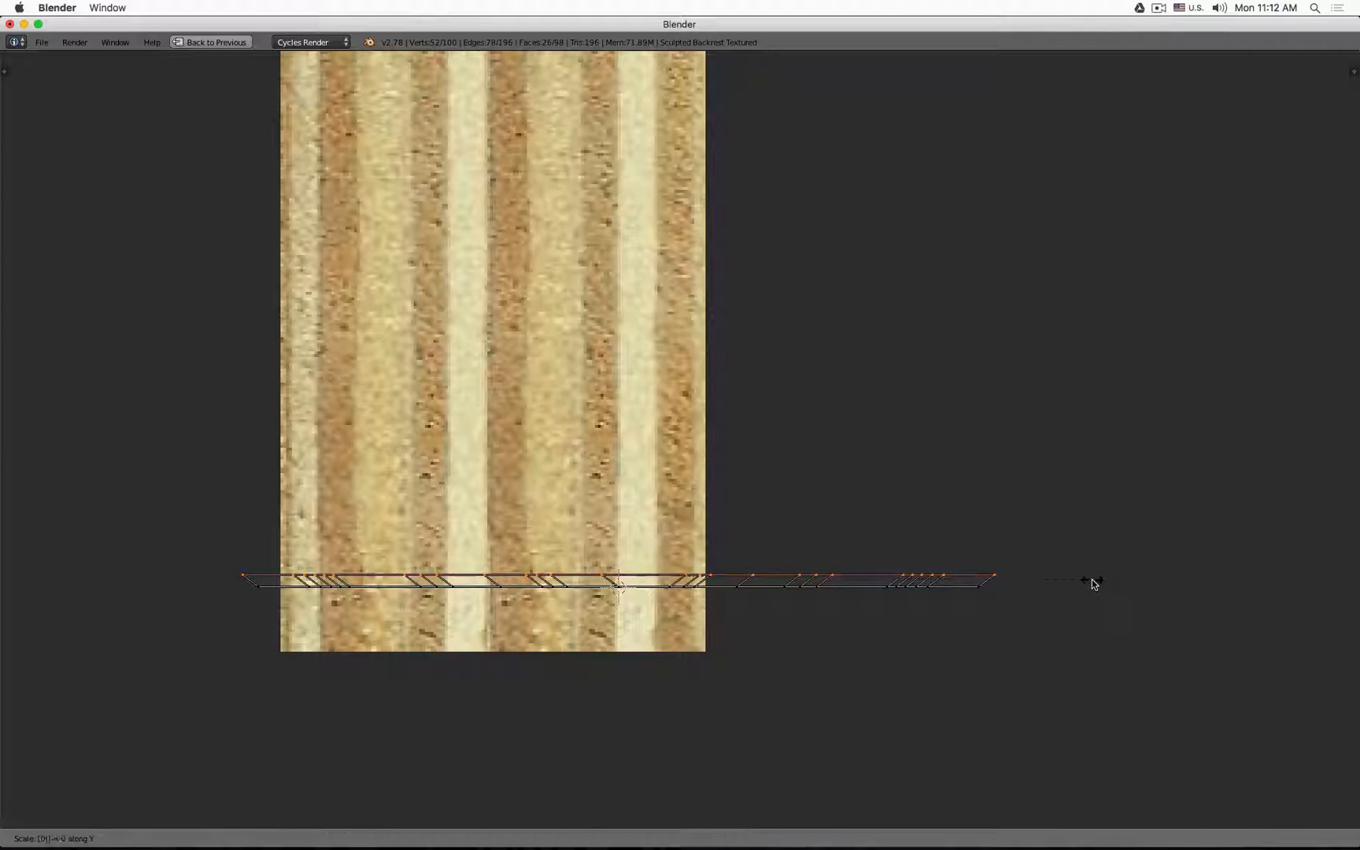
key("Return")
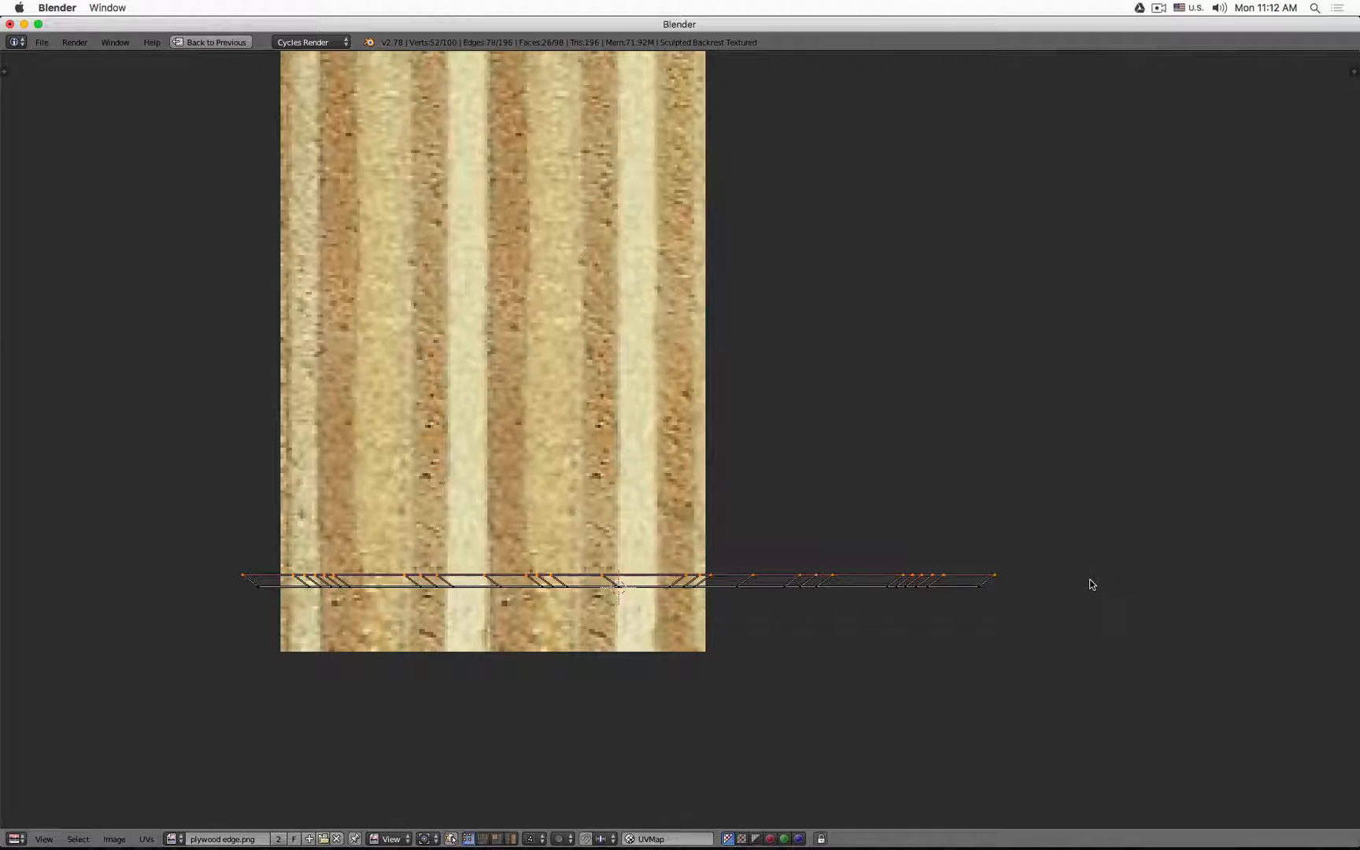
Scale the upper vertex row to about 0.955 so its ends line up with the lower row
scroll(995, 505, "up", 1)
scroll(1059, 507, "down", 1)
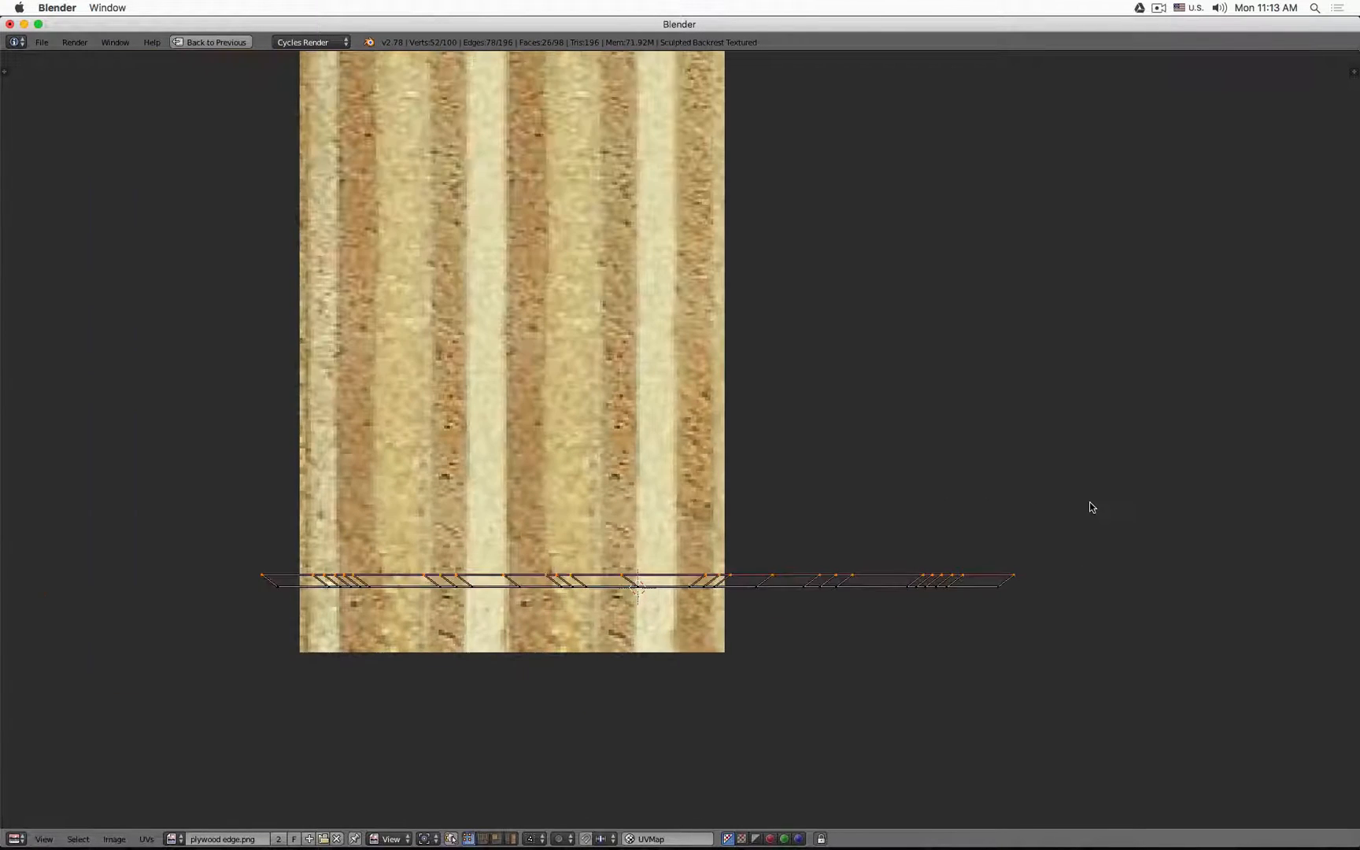
key("s")
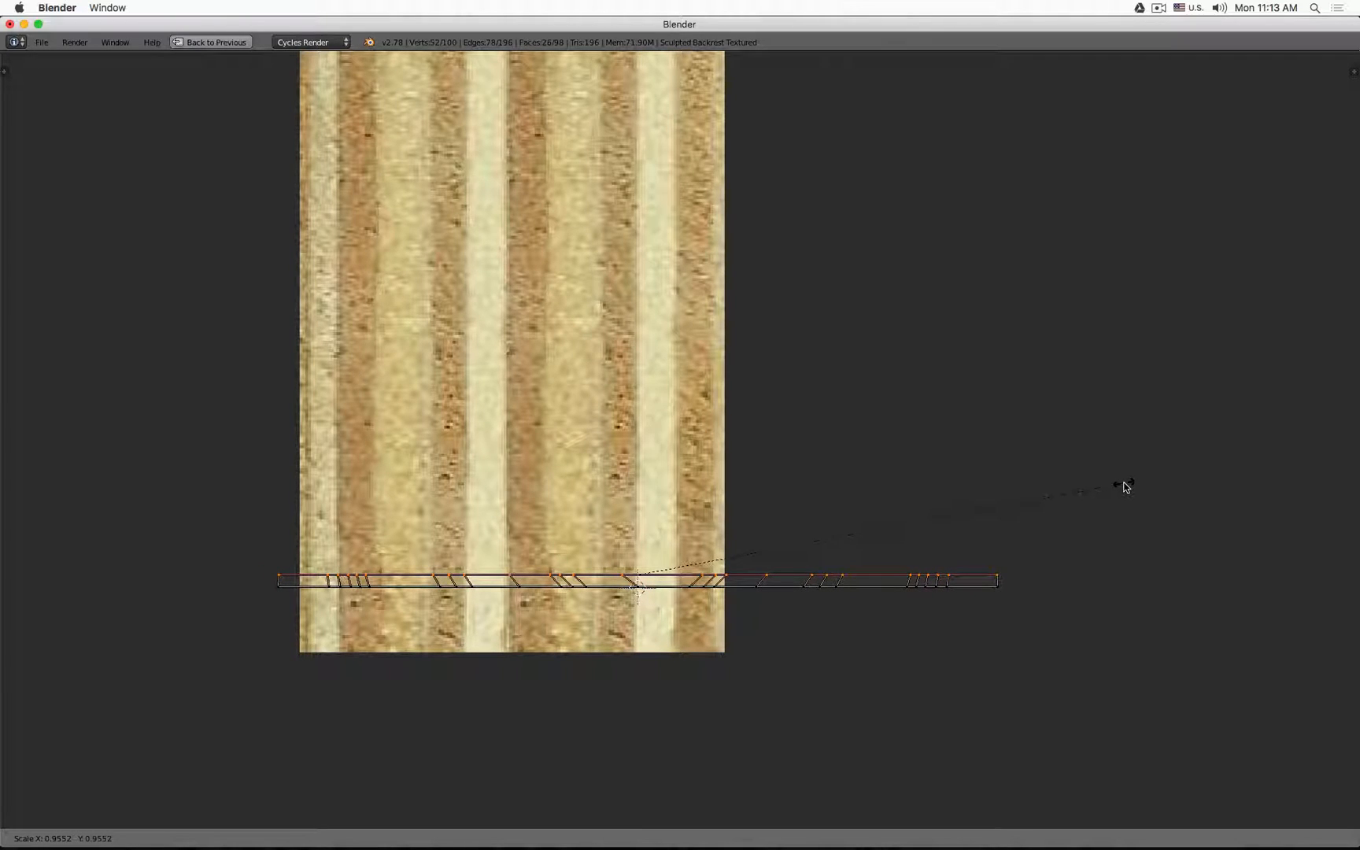
left_click(1125, 486)
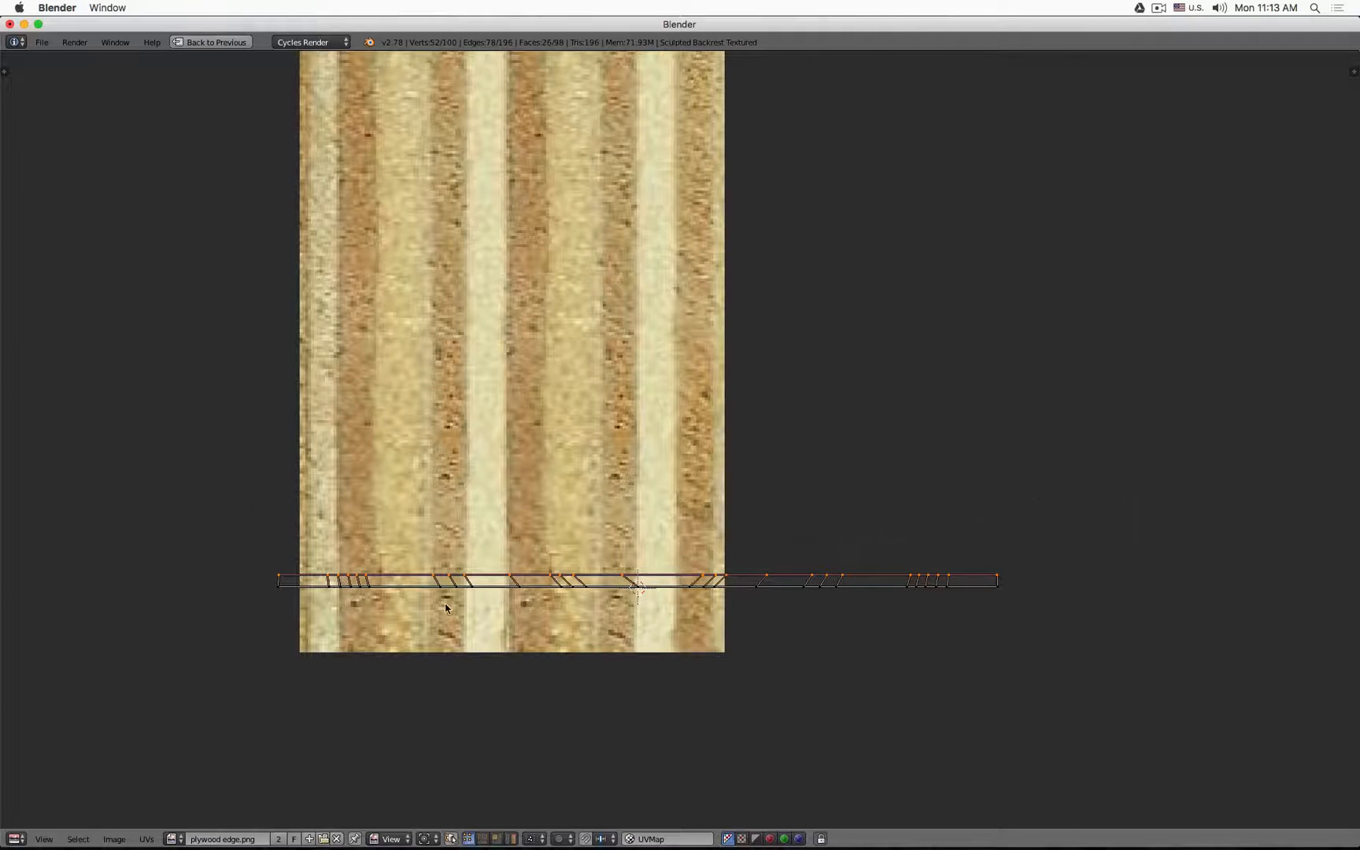
Shift the three upper vertices left of the strip's middle and their next right-hand neighbour sideways until their cross edges stand vertical
scroll(445, 608, "up", 4)
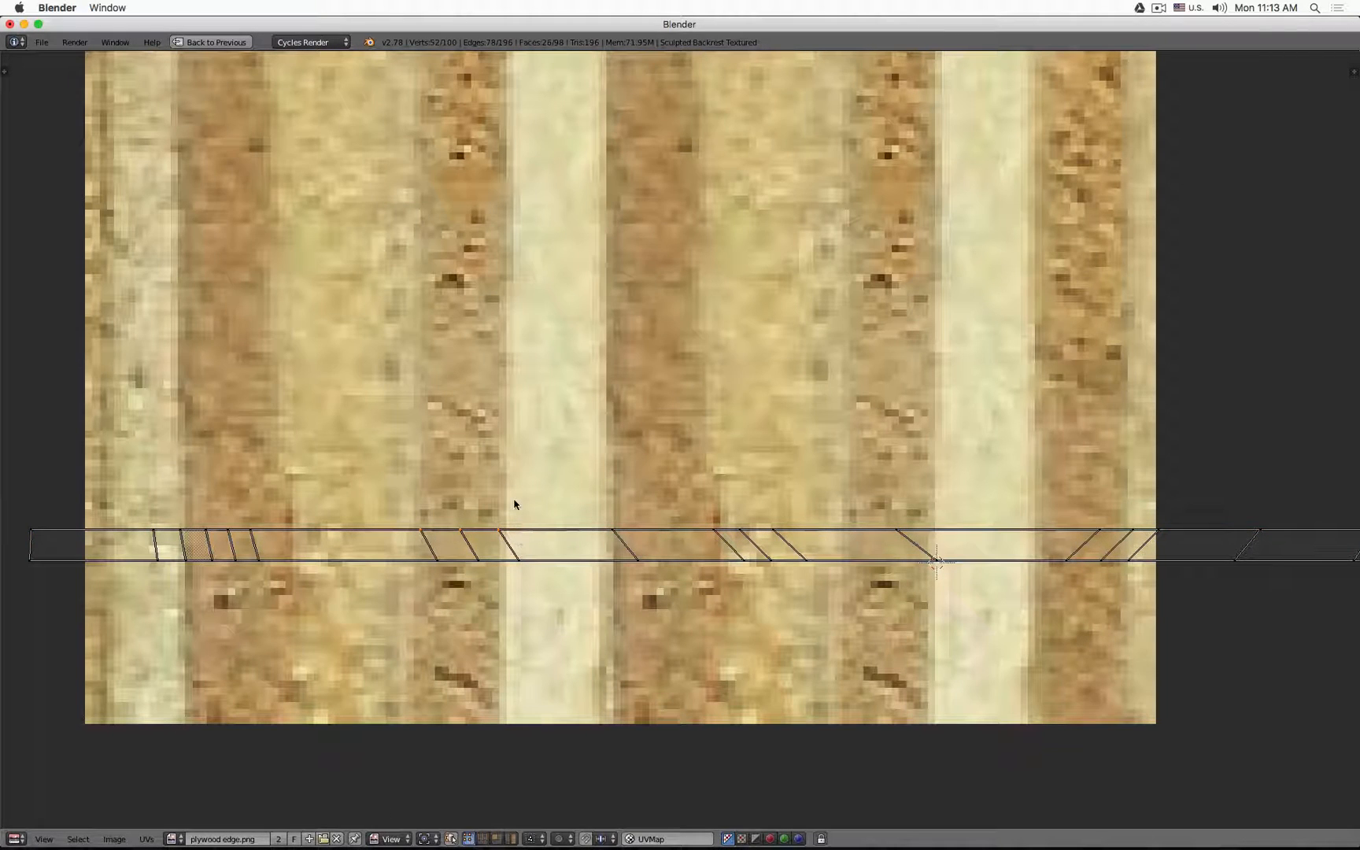
key("g")
key("y")
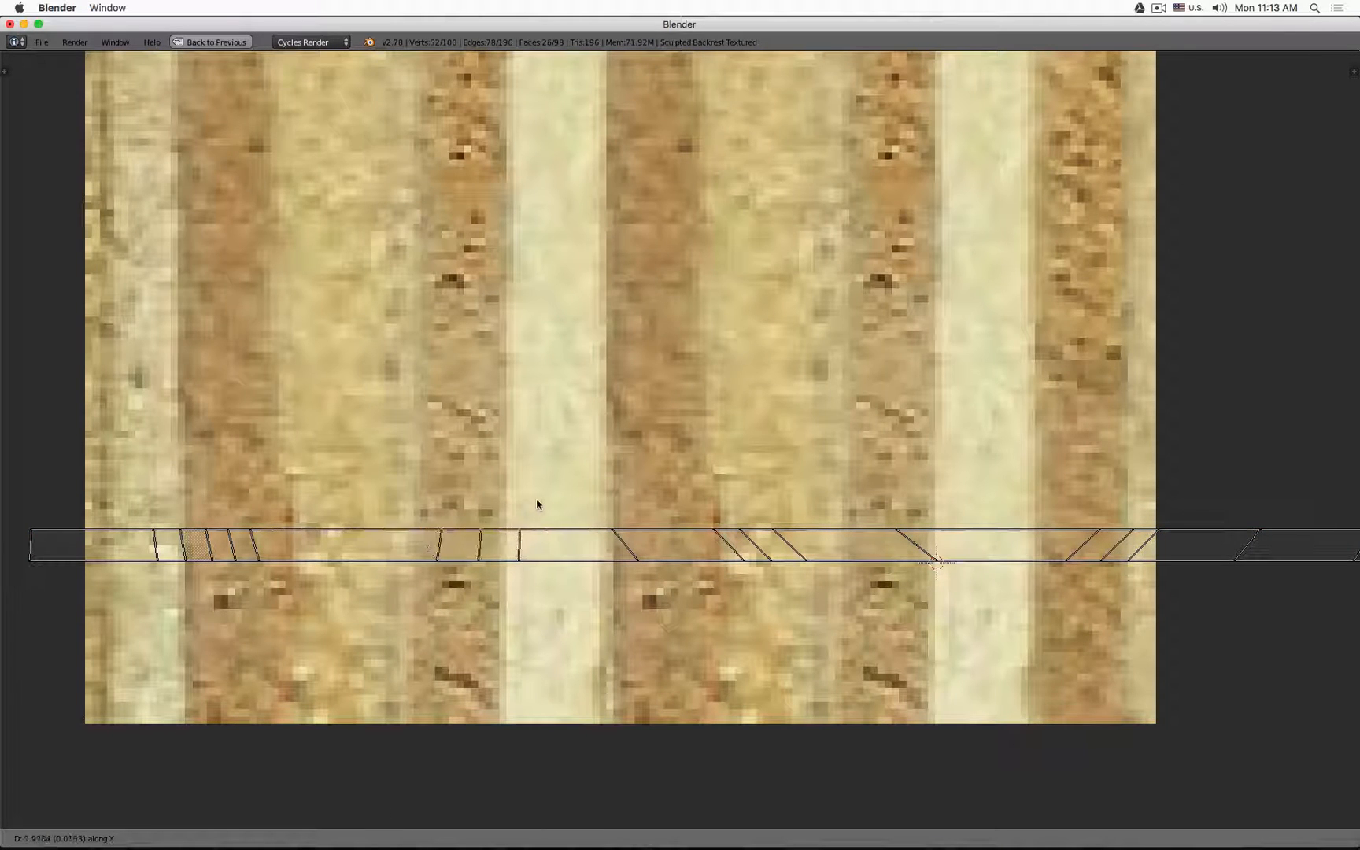
left_click(535, 506)
right_click(606, 521)
key("g")
left_click(631, 510)
Select the next three upper vertices left of the 2D cursor and move them along X to straighten their cross edges
right_click(713, 526)
right_click(748, 529, "shift")
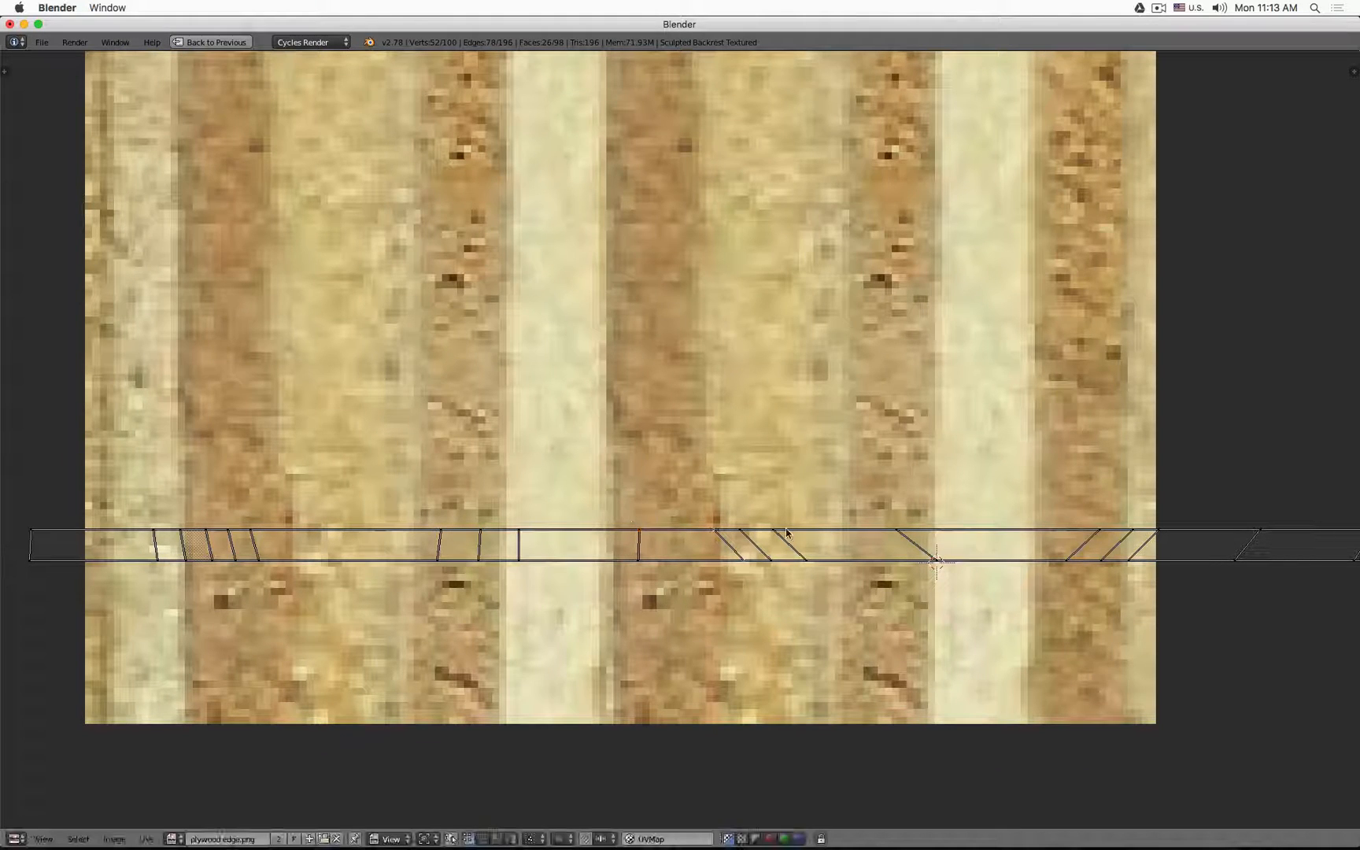
right_click(783, 528, "shift")
key("g")
right_click(784, 493)
key("g")
key("x")
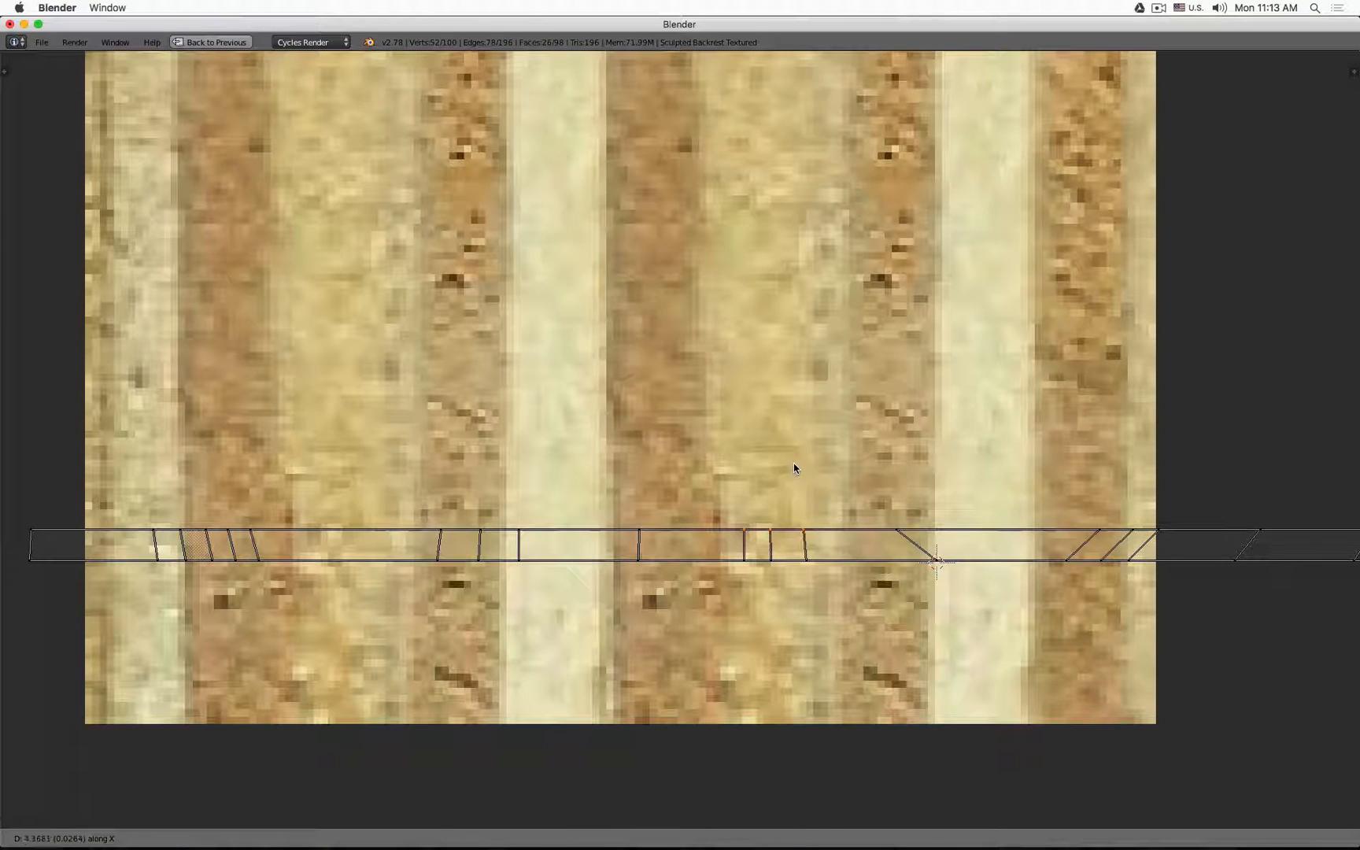
left_click(793, 464)
Move the upper vertex beside the 2D cursor along X until it sits directly above its lower vertex
right_click(902, 523)
key("g")
key("x")
left_click(956, 517)
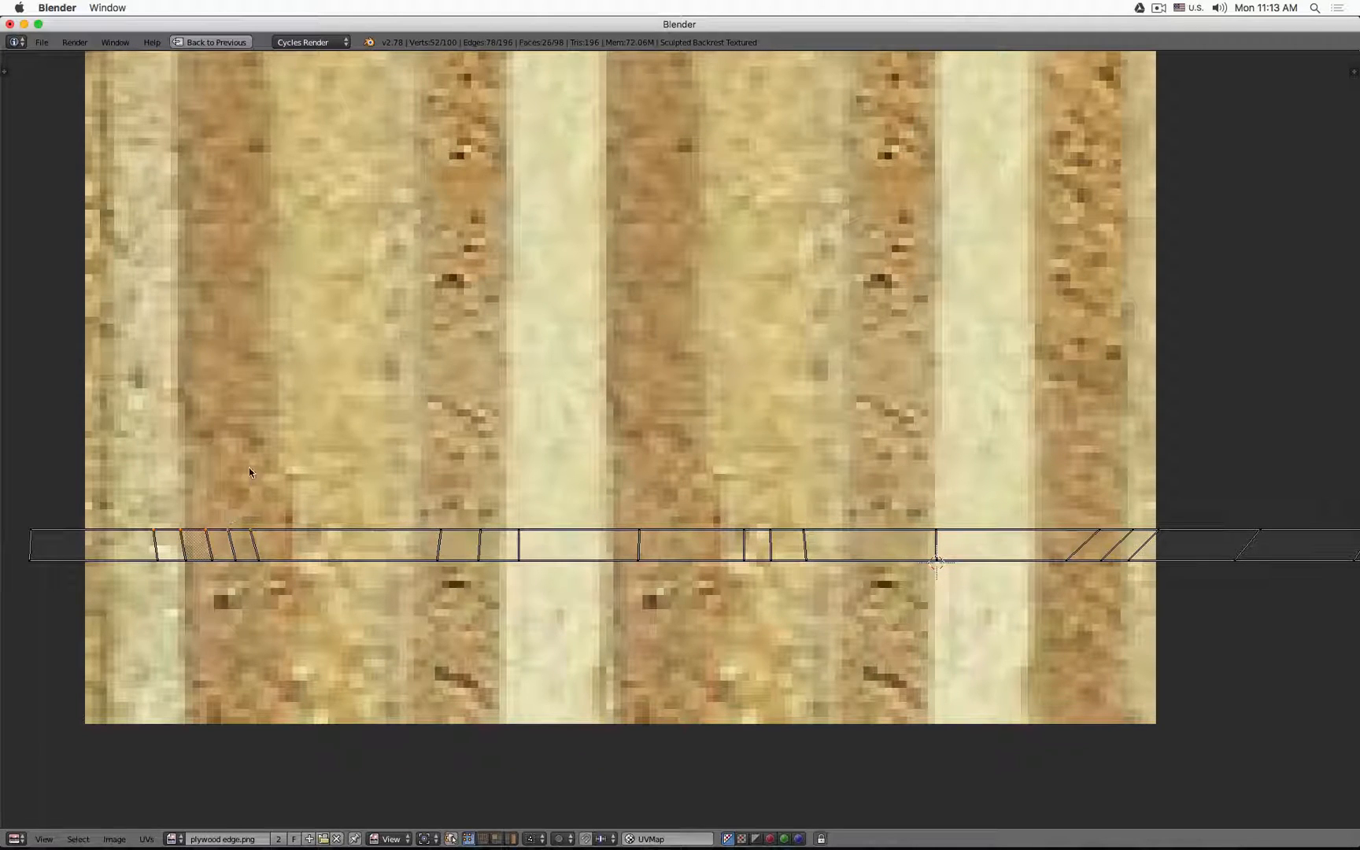
Straighten the five cross edges near the strip's left end by moving their upper vertices along X, adjusting the leftmost one separately
key("g")
key("x")
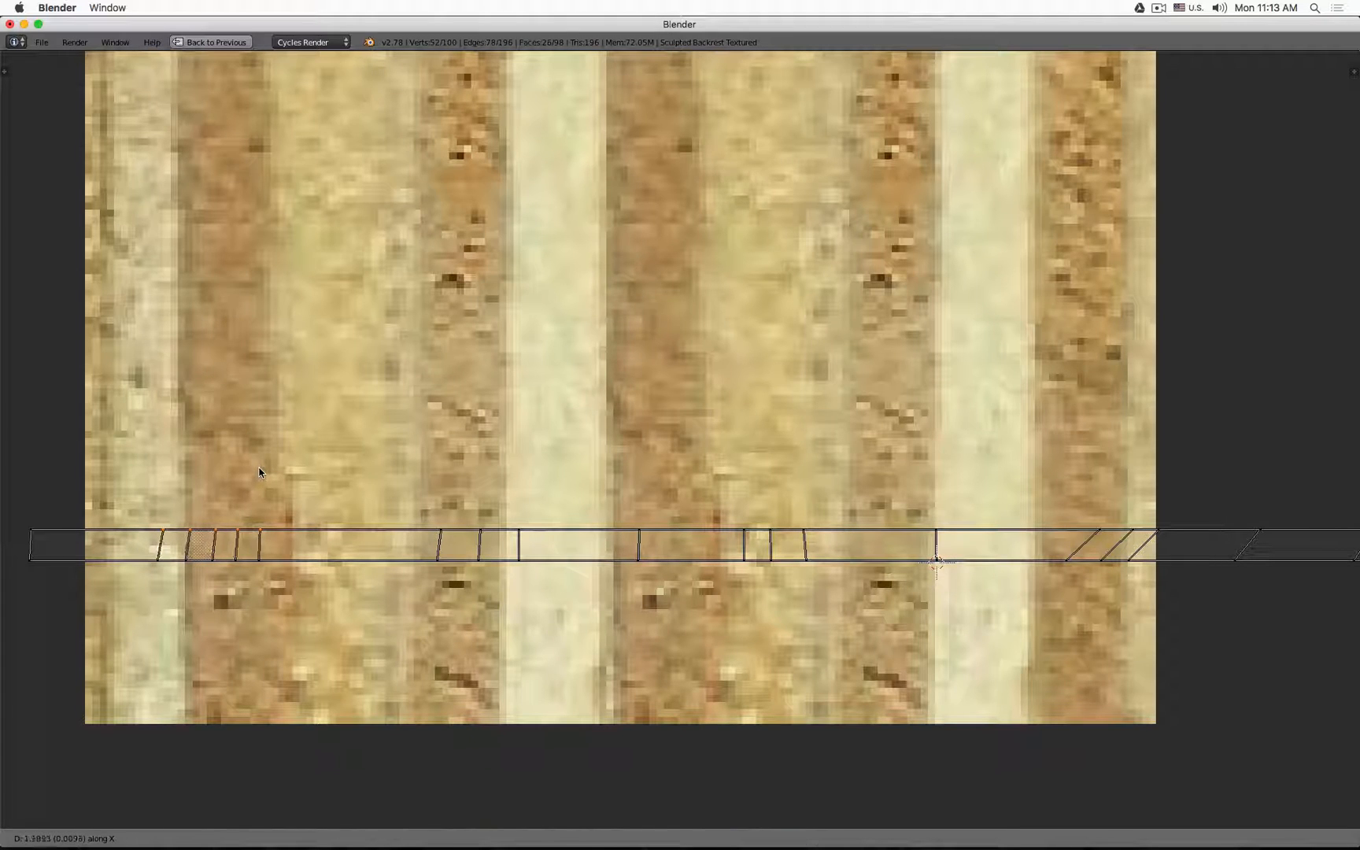
left_click(259, 468)
right_click(156, 521)
key("g")
key("x")
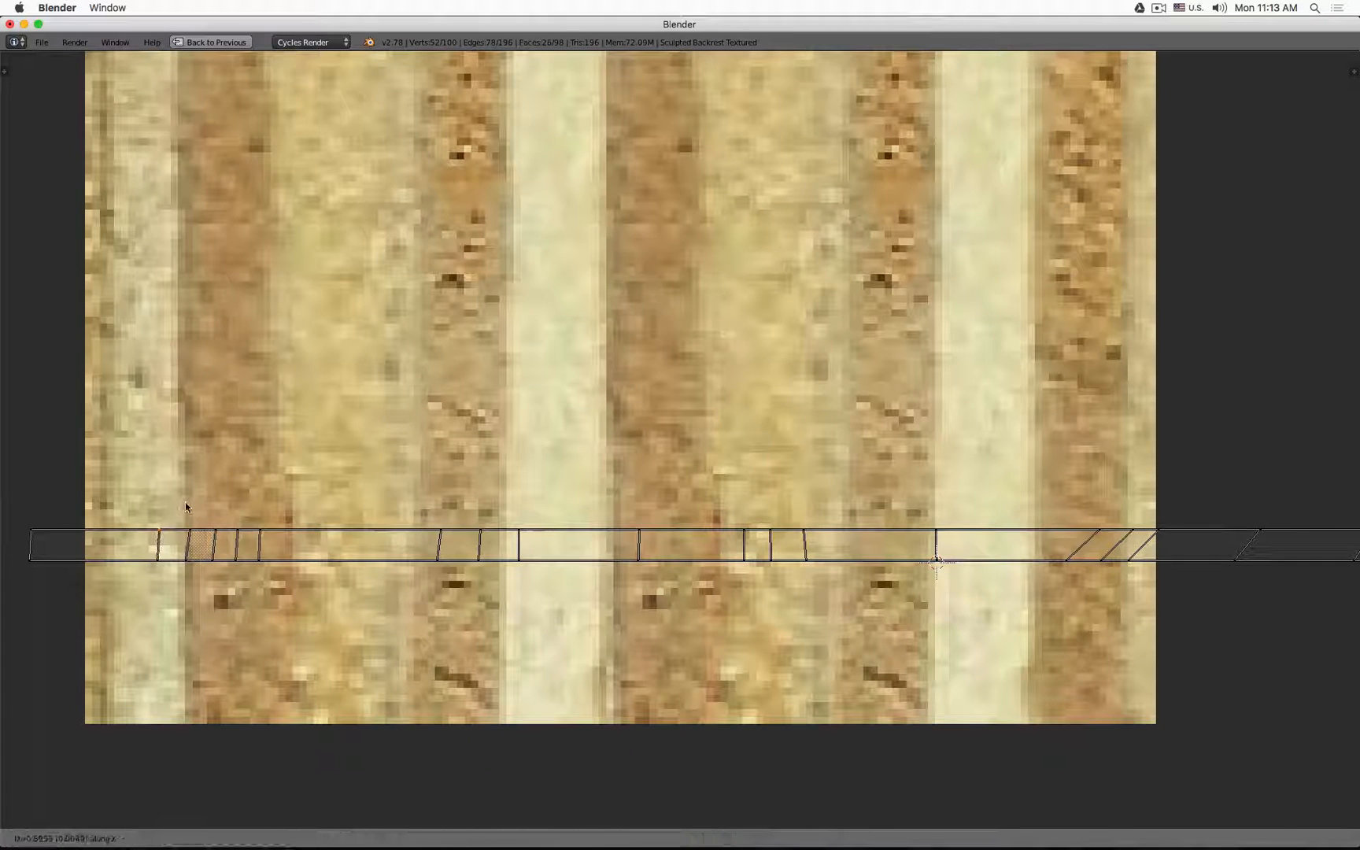
left_click(185, 505)
Box-select the three upper vertices right of the 2D cursor and move them along X above their lower vertices
scroll(559, 489, "right", 10)
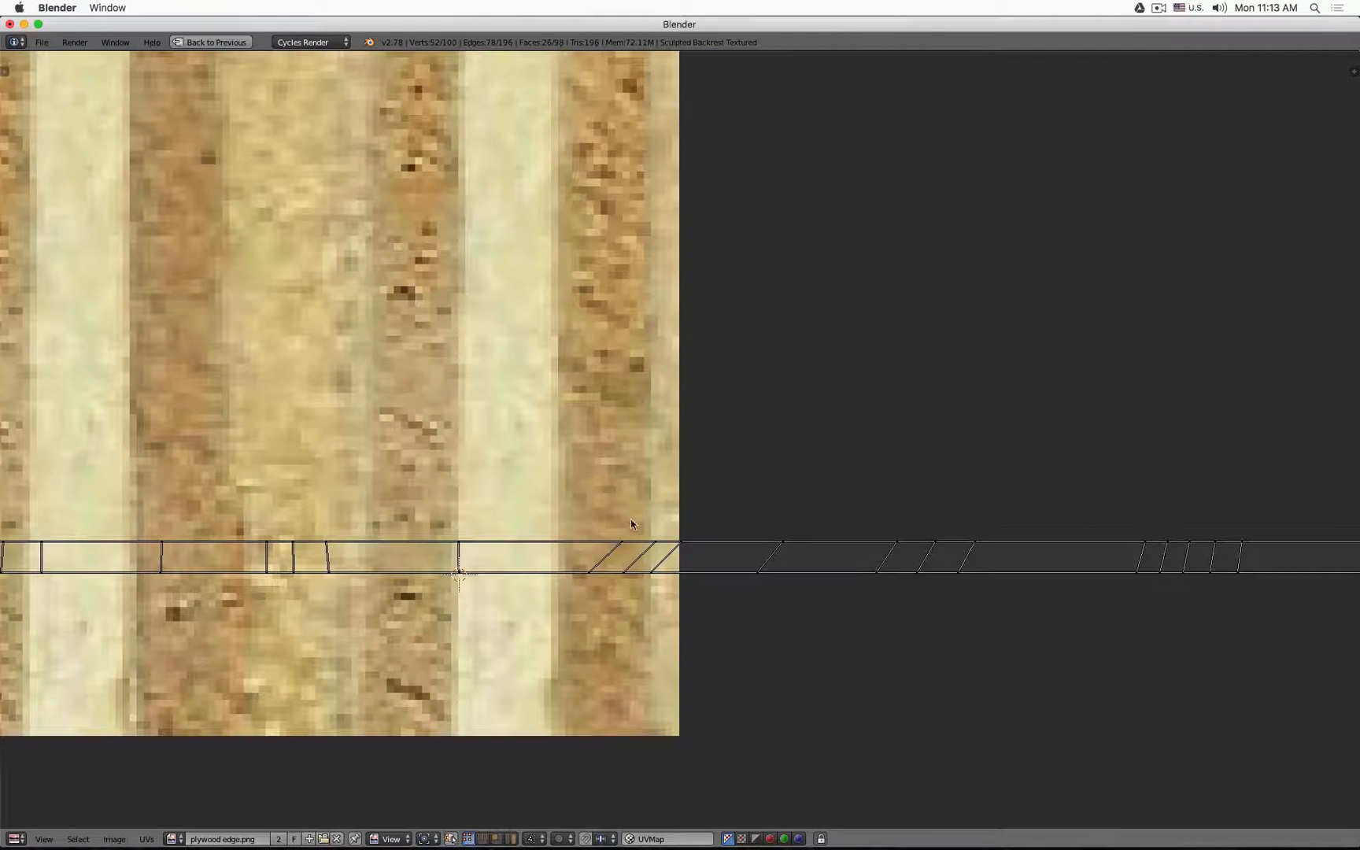
key("b")
left_click_drag(595, 508, 702, 547)
key("g")
key("x")
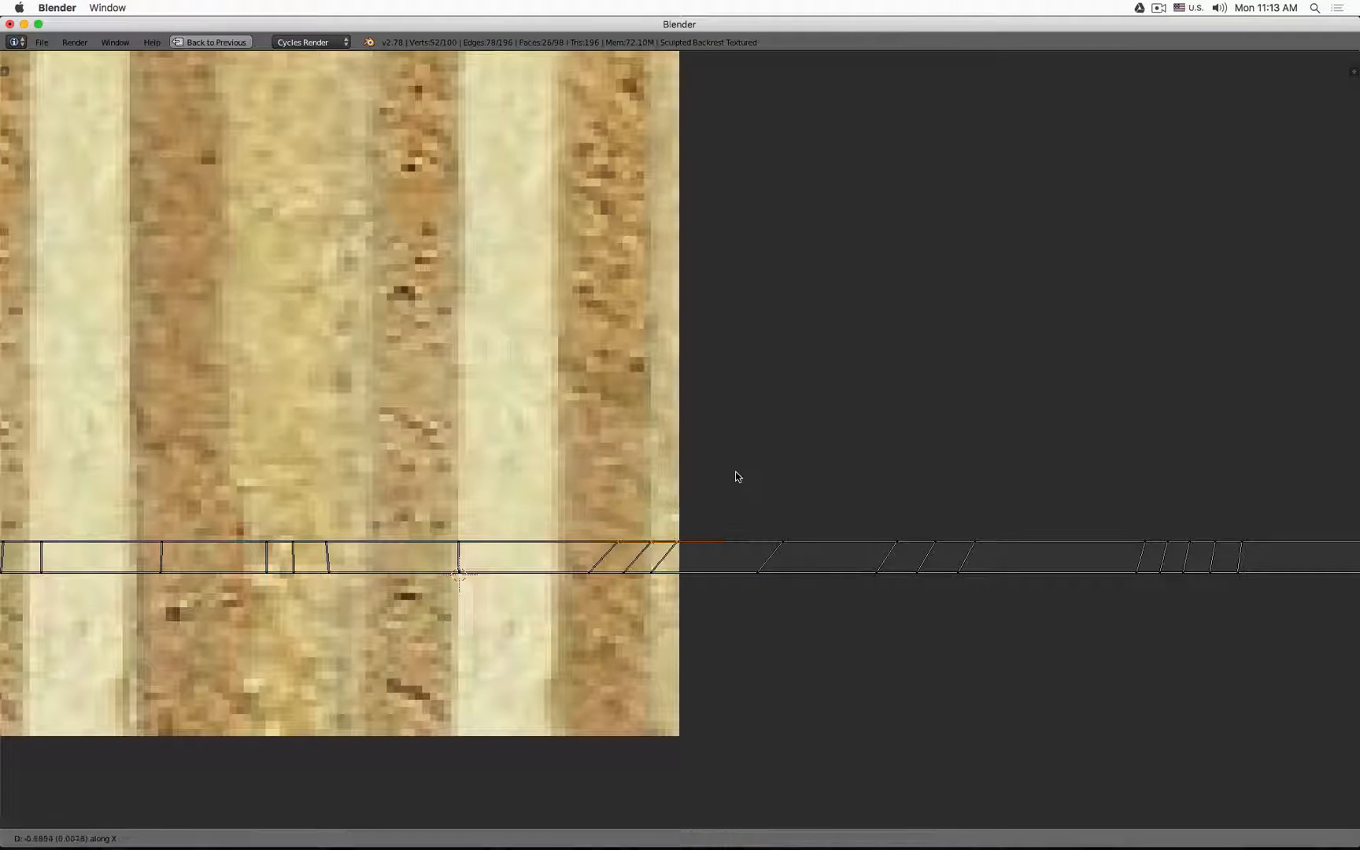
left_click(711, 470)
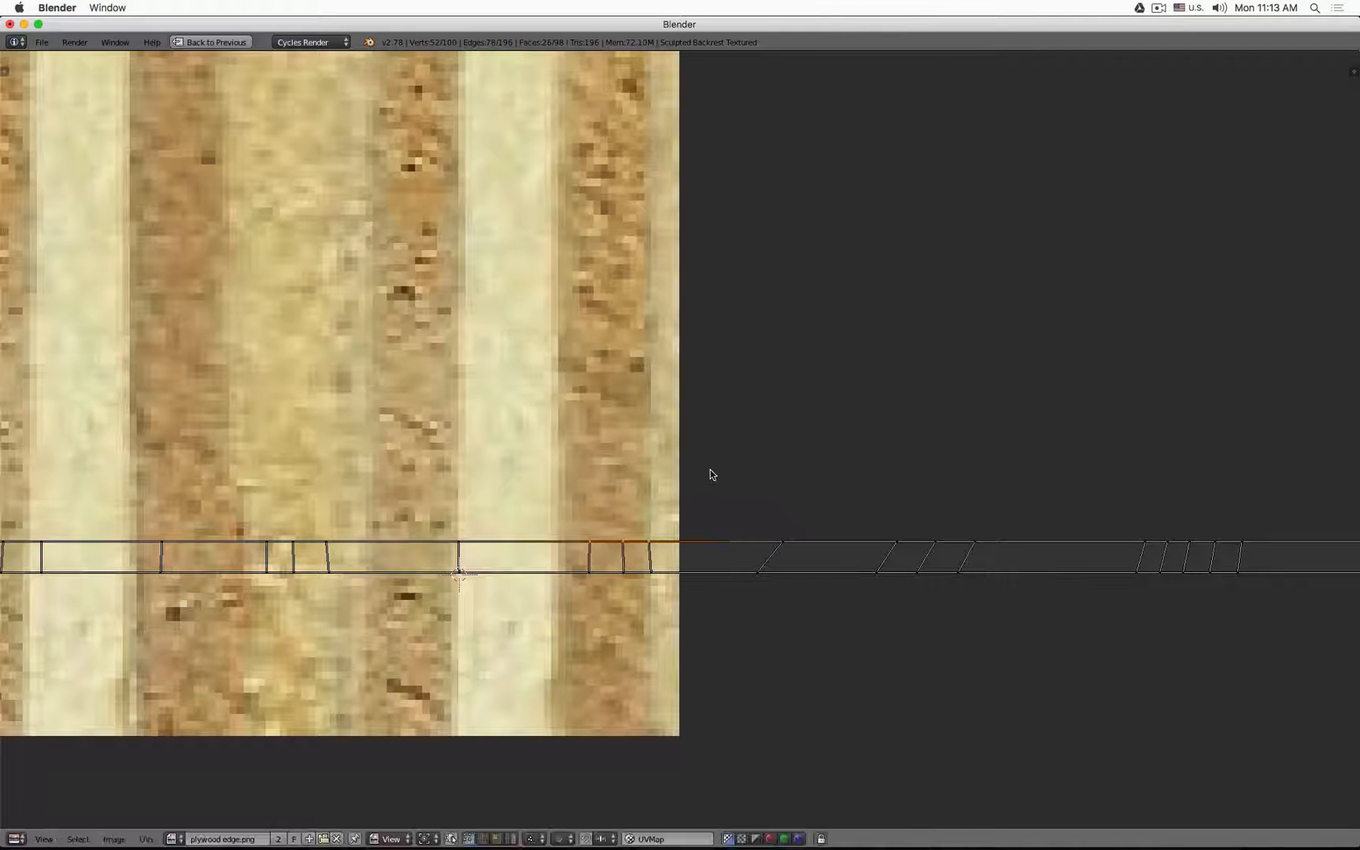
Move the next single upper vertex and the following group of three along X to straighten the right-hand cross edges
right_click(784, 537)
key("g")
key("x")
left_click(761, 532)
right_click_drag(865, 520, 908, 532)
right_click(905, 532)
left_click_drag(847, 499, 1001, 561)
key("g")
key("x")
left_click(965, 473)
Select all the UVs and rotate the strip 90° so it runs vertically
scroll(865, 472, "down", 4)
scroll(541, 473, "down", 3)
middle_click_drag(538, 419, 587, 561)
scroll(587, 560, "down", 3)
scroll(639, 519, "down", 3)
middle_click_drag(651, 482, 617, 598)
scroll(617, 597, "down", 1)
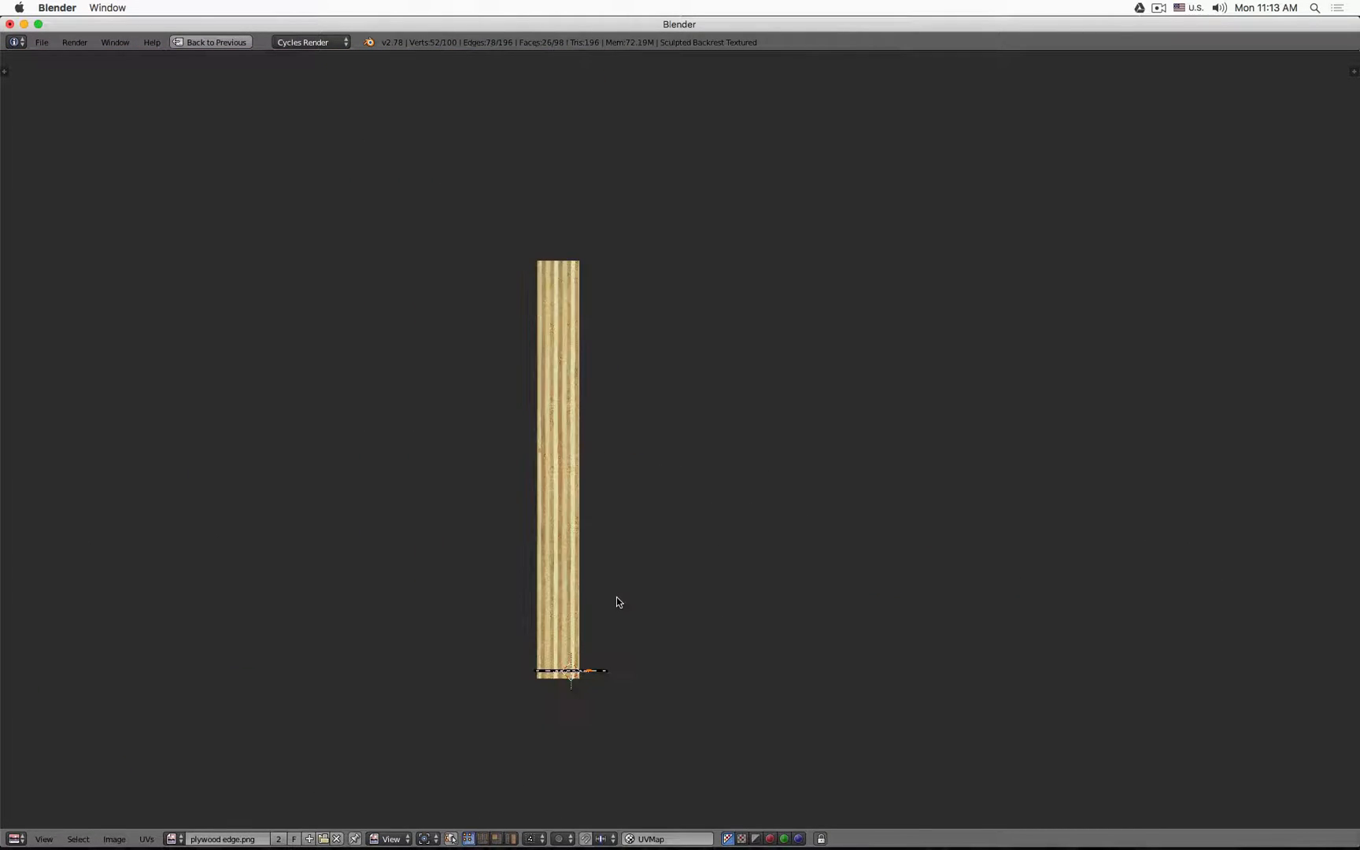
key("a")
key("a")
type("r90")
key("Return")
Move the strip onto the plywood edge image and enlarge it until it spans the image's full height
key("g")
left_click(580, 532)
key("s")
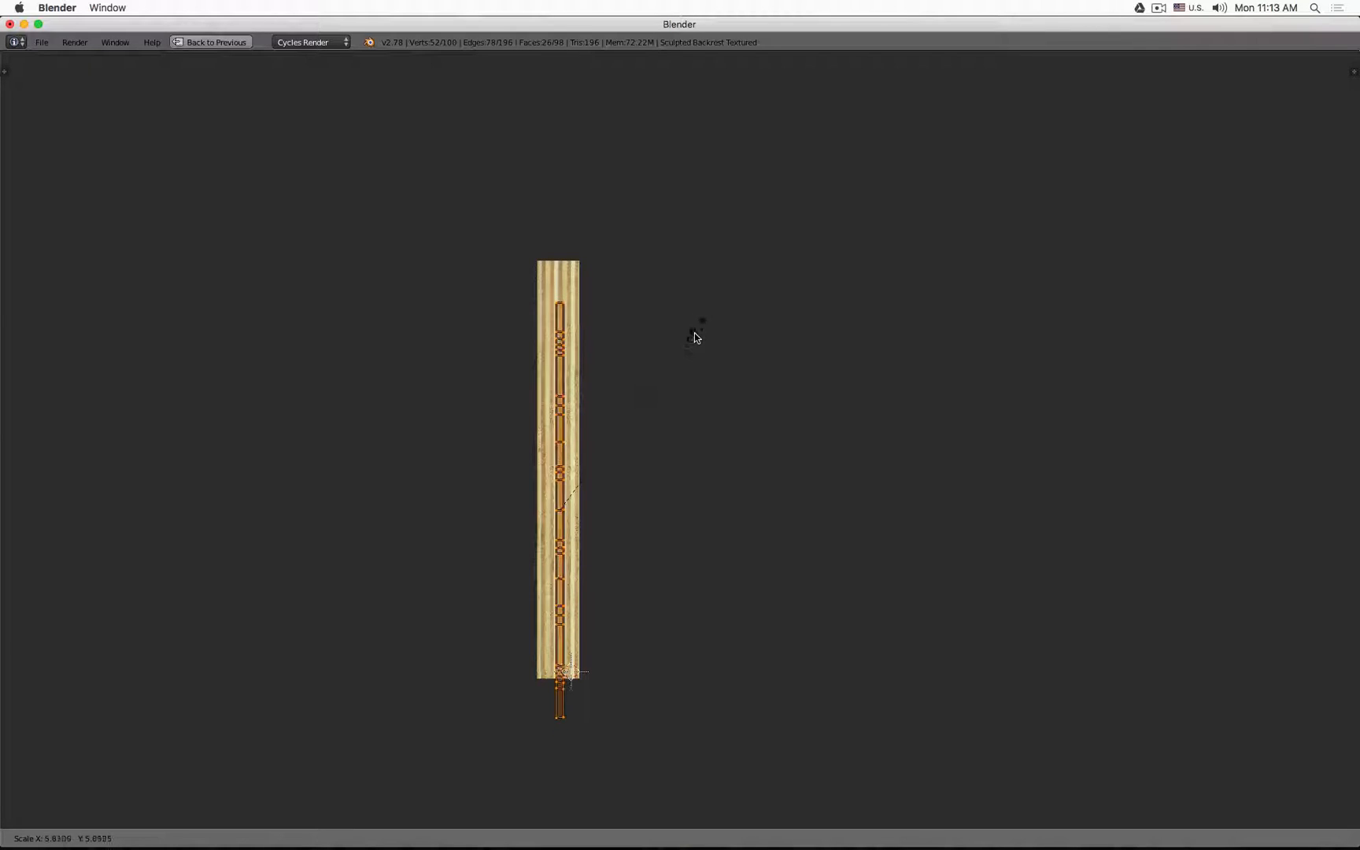
left_click(697, 333)
key("g")
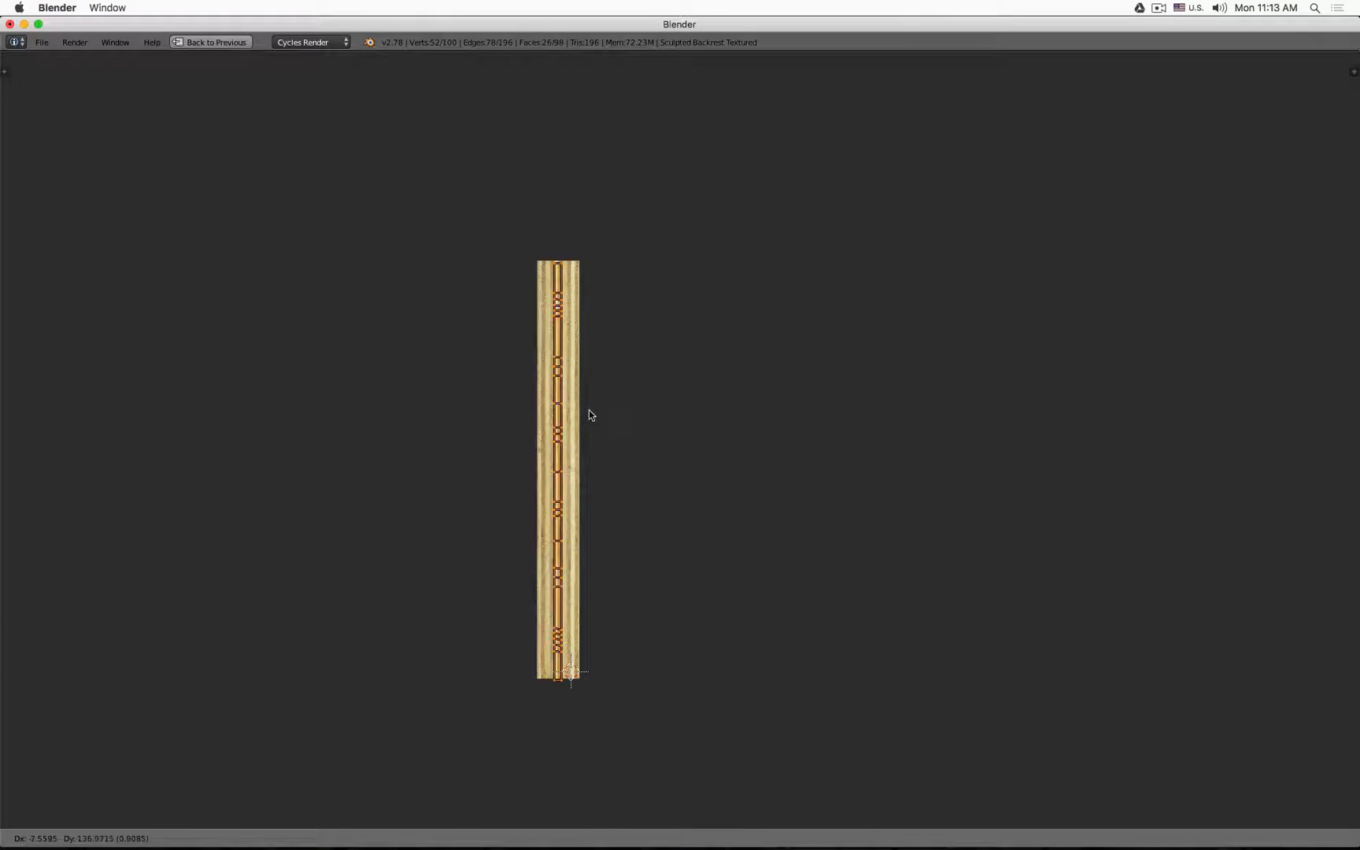
left_click(590, 413)
Scale the strip to about 0.993 and widen it along X to cover most of the plywood layers
scroll(559, 371, "up", 1)
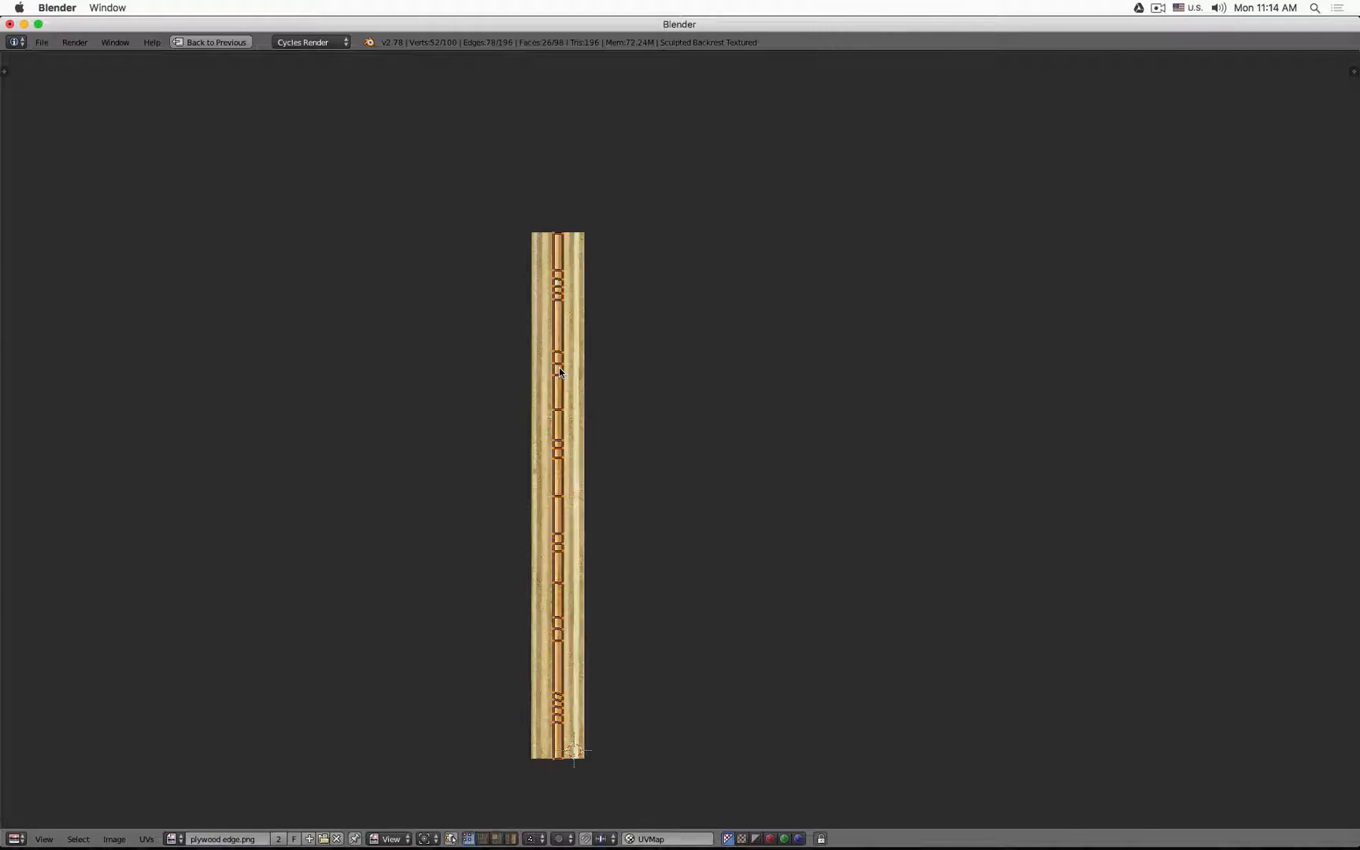
key("g")
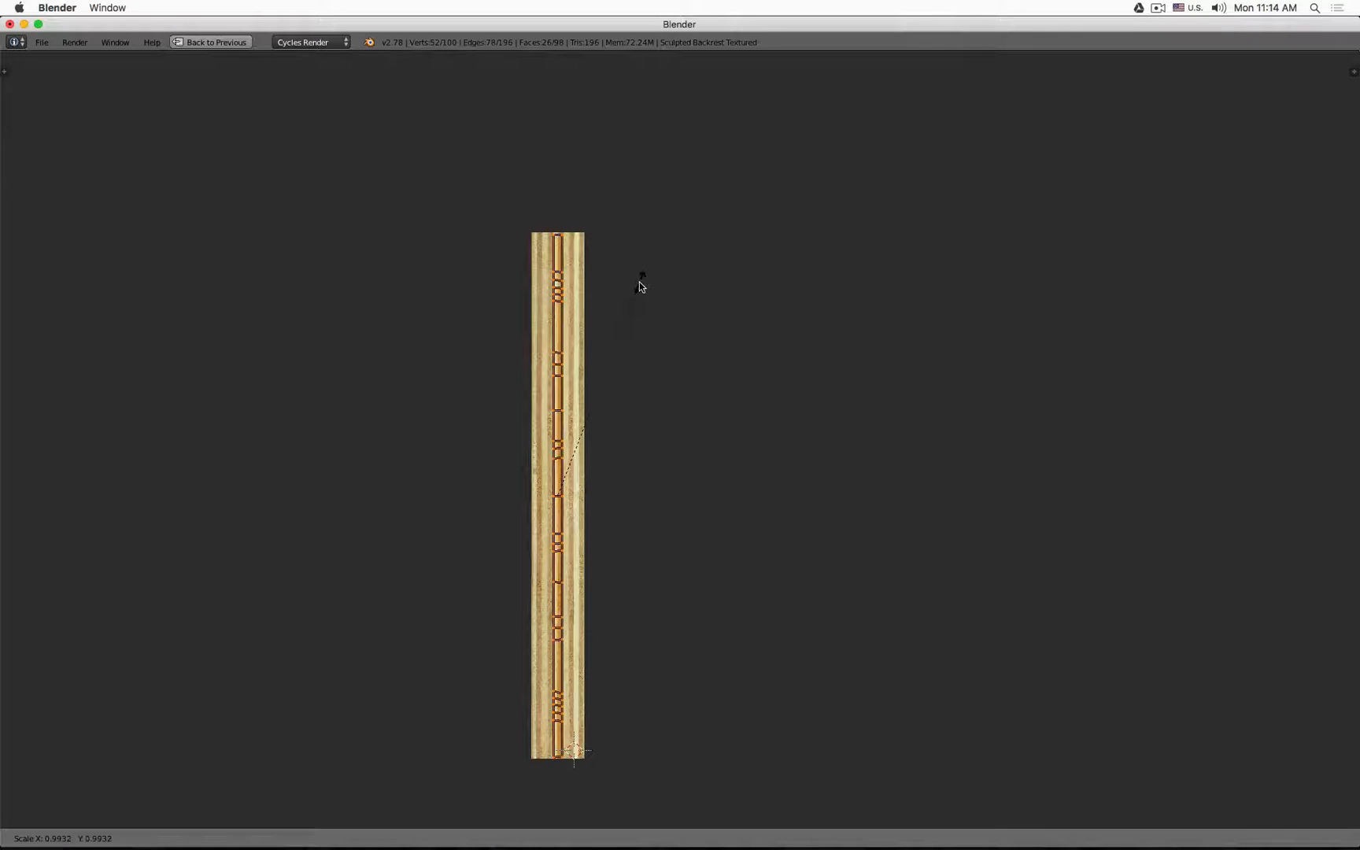
left_click(639, 287)
key("s")
key("x")
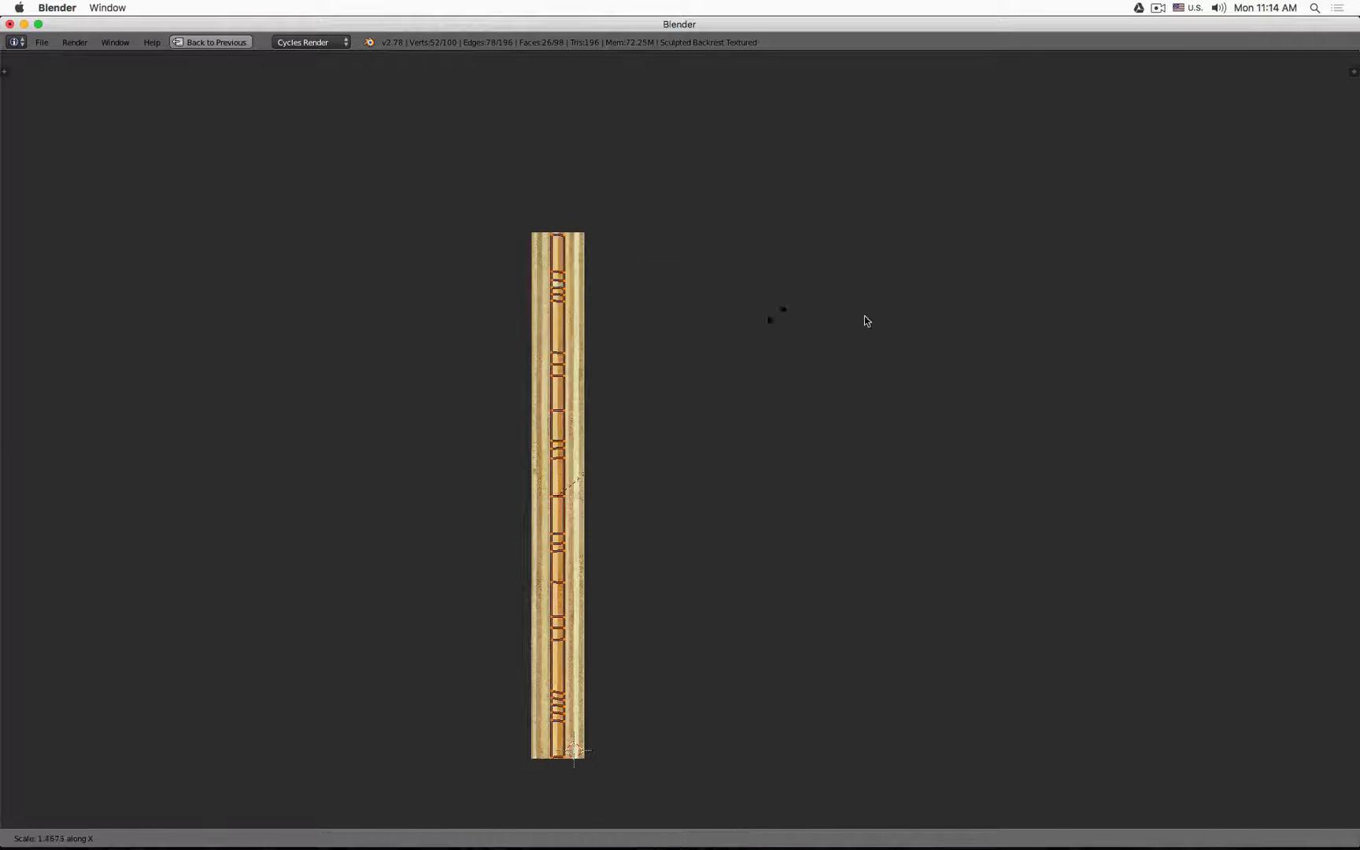
left_click(43, 305)
Deselect the UVs and box-select the vertices at the strip's top end and bottom end
scroll(566, 201, "up", 4)
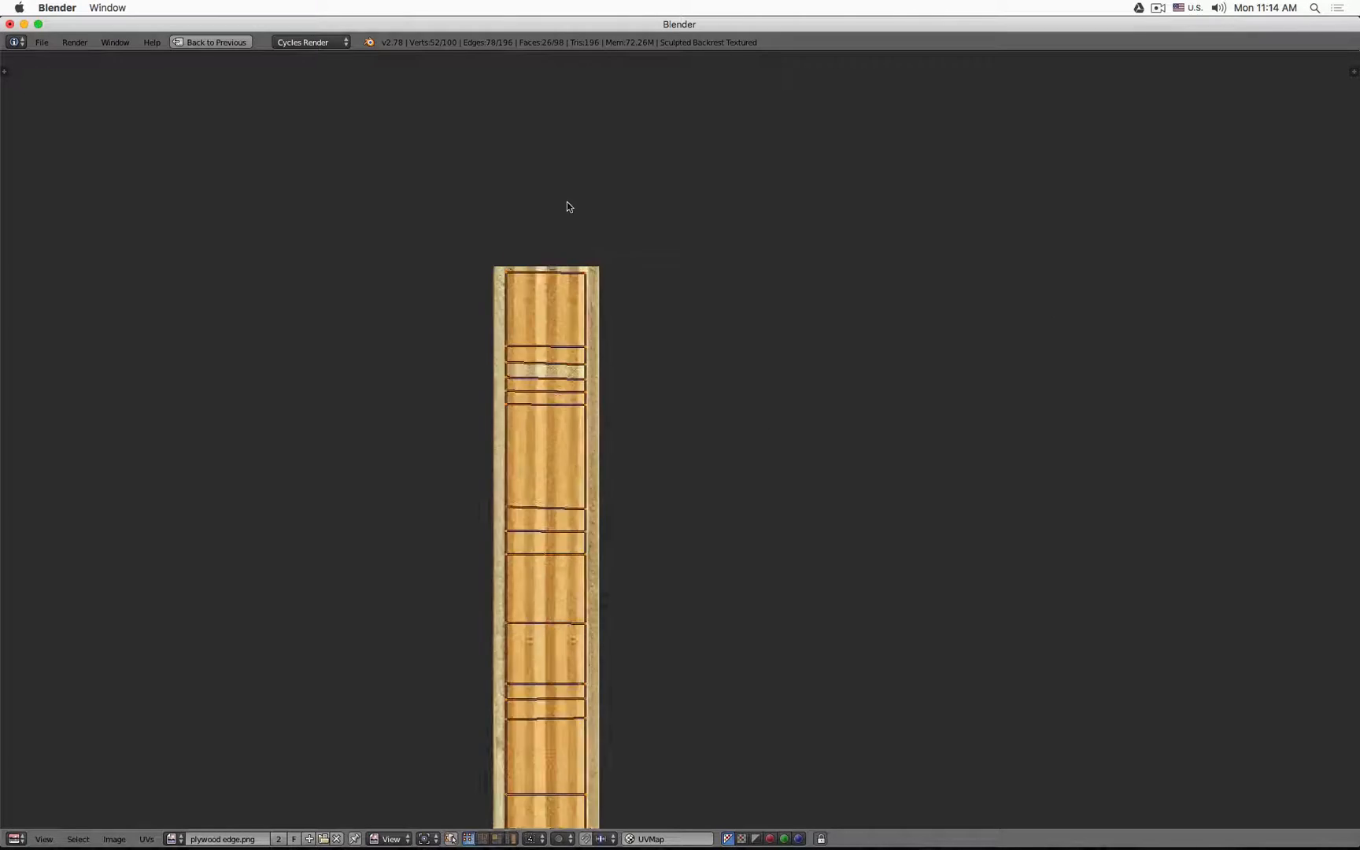
scroll(568, 224, "down", 2)
middle_click_drag(572, 356, 542, 327)
scroll(488, 232, "up", 4)
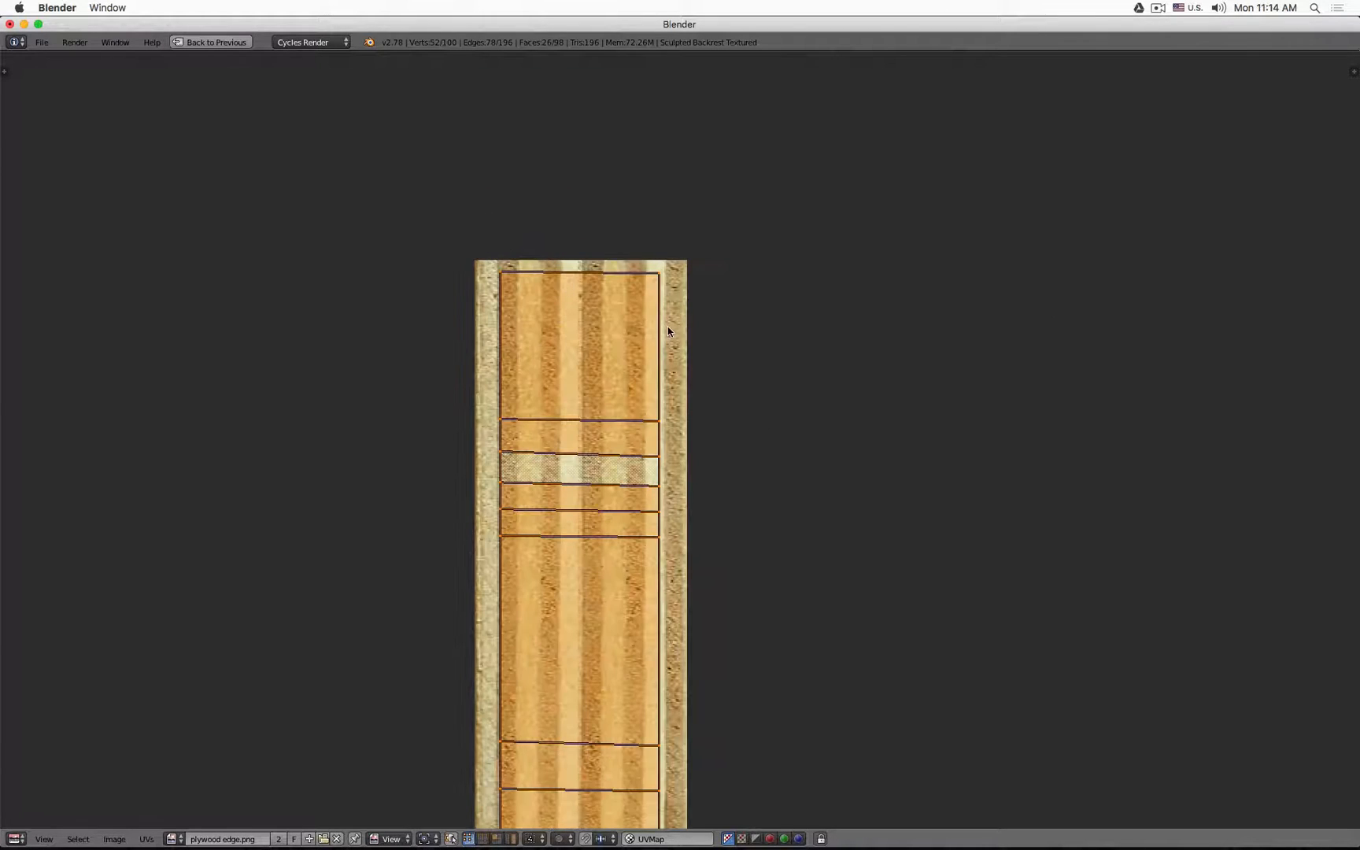
key("a")
key("b")
left_click_drag(455, 243, 730, 301)
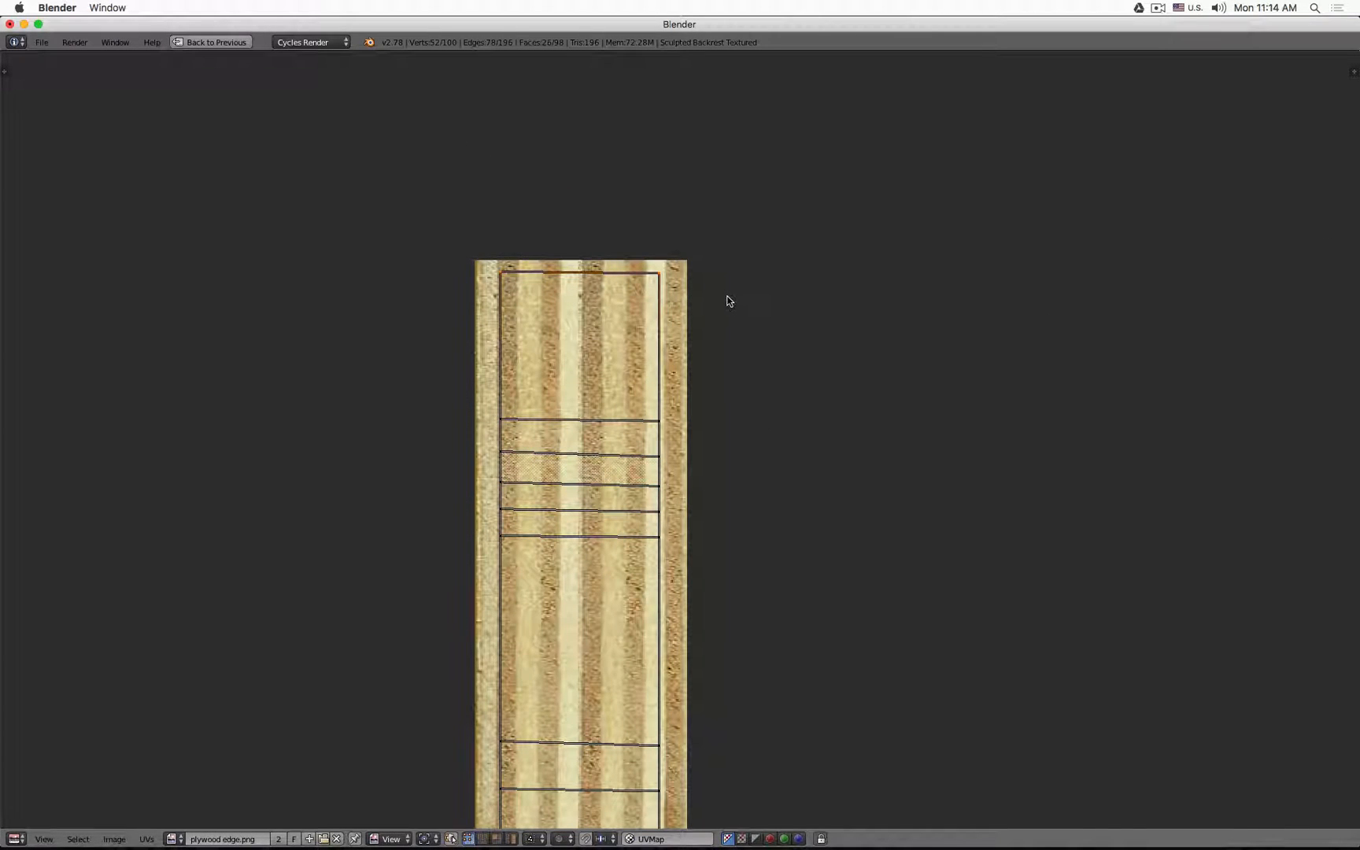
scroll(727, 301, "down", 6)
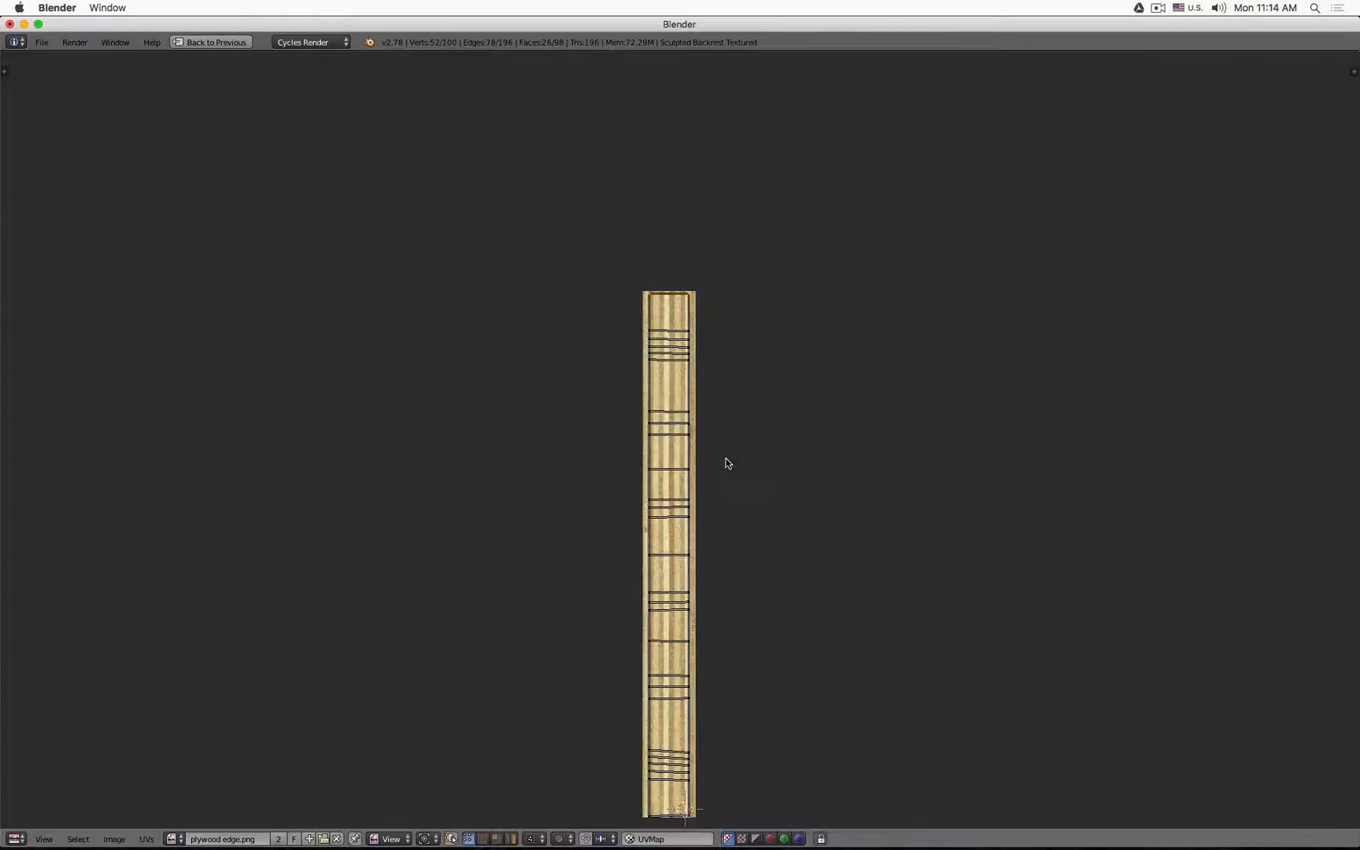
middle_click_drag(725, 462, 675, 195)
scroll(612, 578, "up", 8)
key("b")
left_click_drag(445, 281, 822, 454)
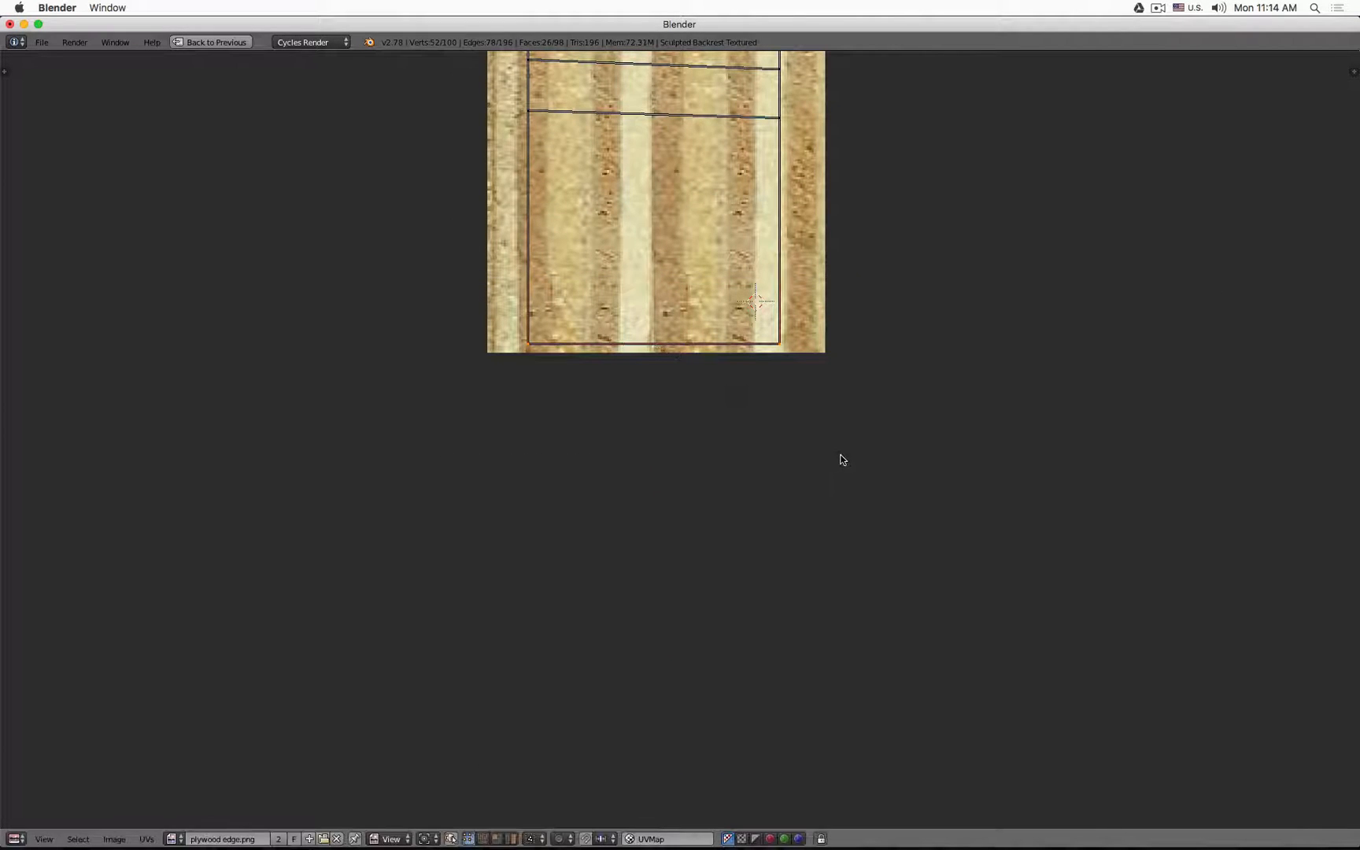
Select the whole linked UV strip and move it toward the image's top-right corner
scroll(759, 384, "down", 5)
scroll(758, 384, "down", 6)
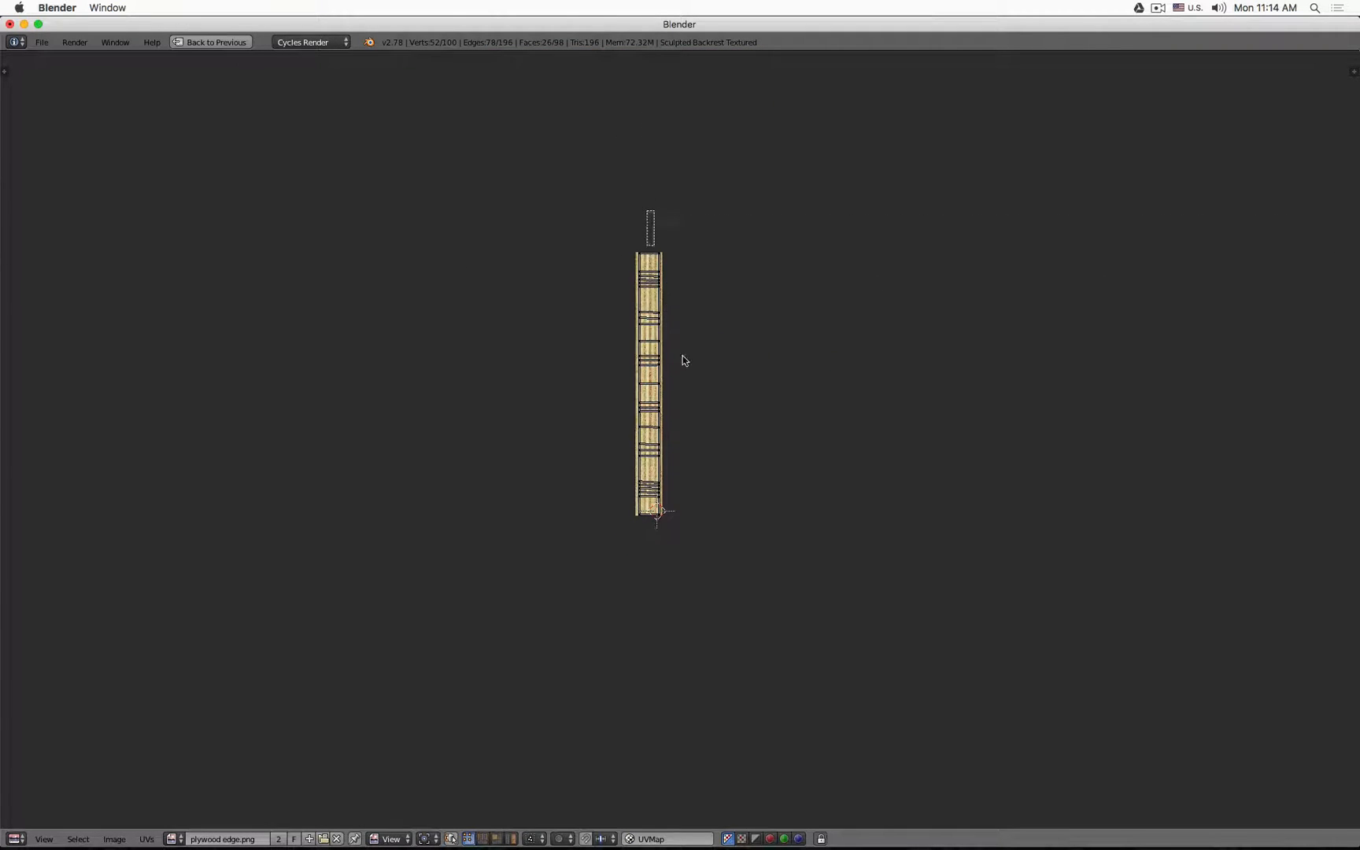
scroll(673, 248, "up", 12)
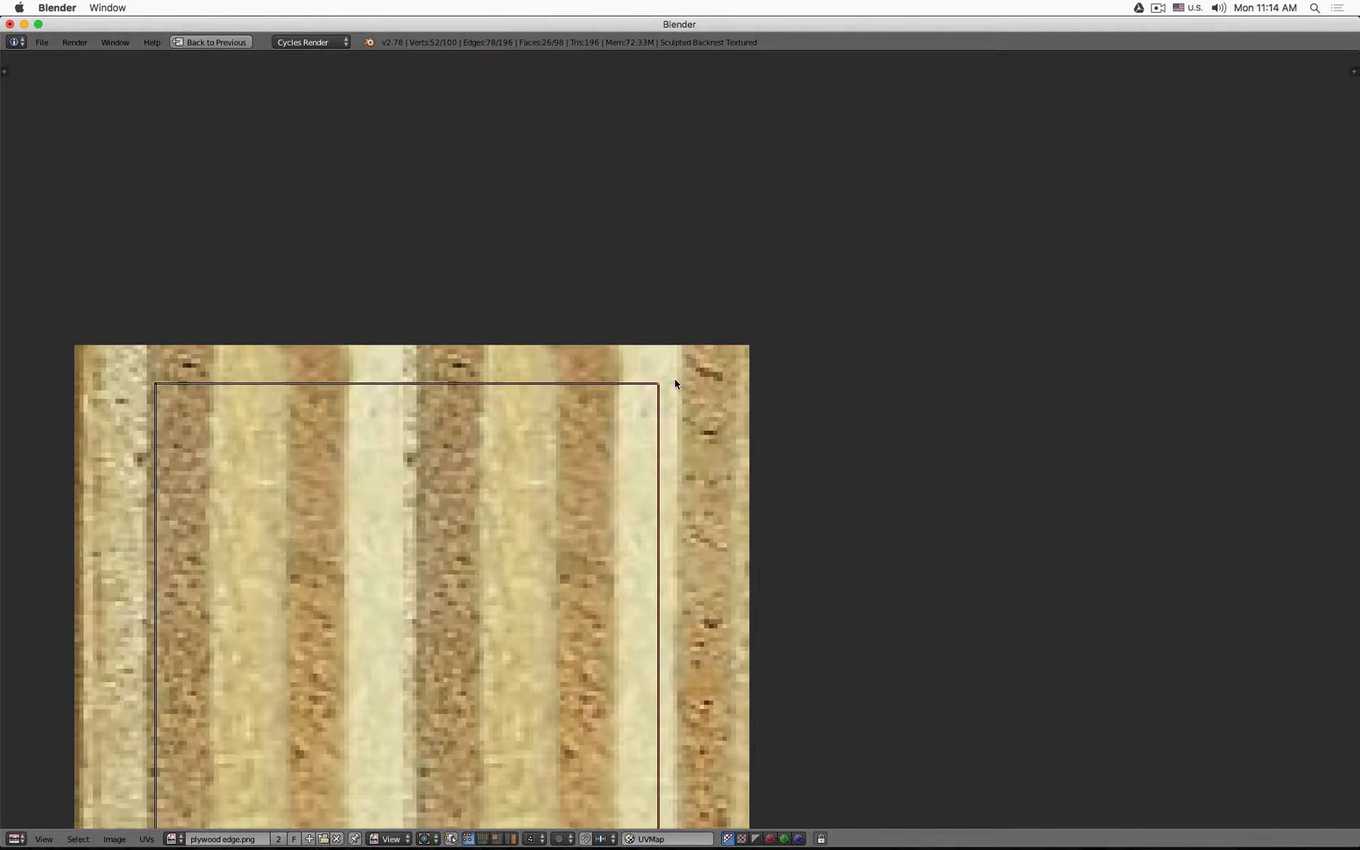
key("l")
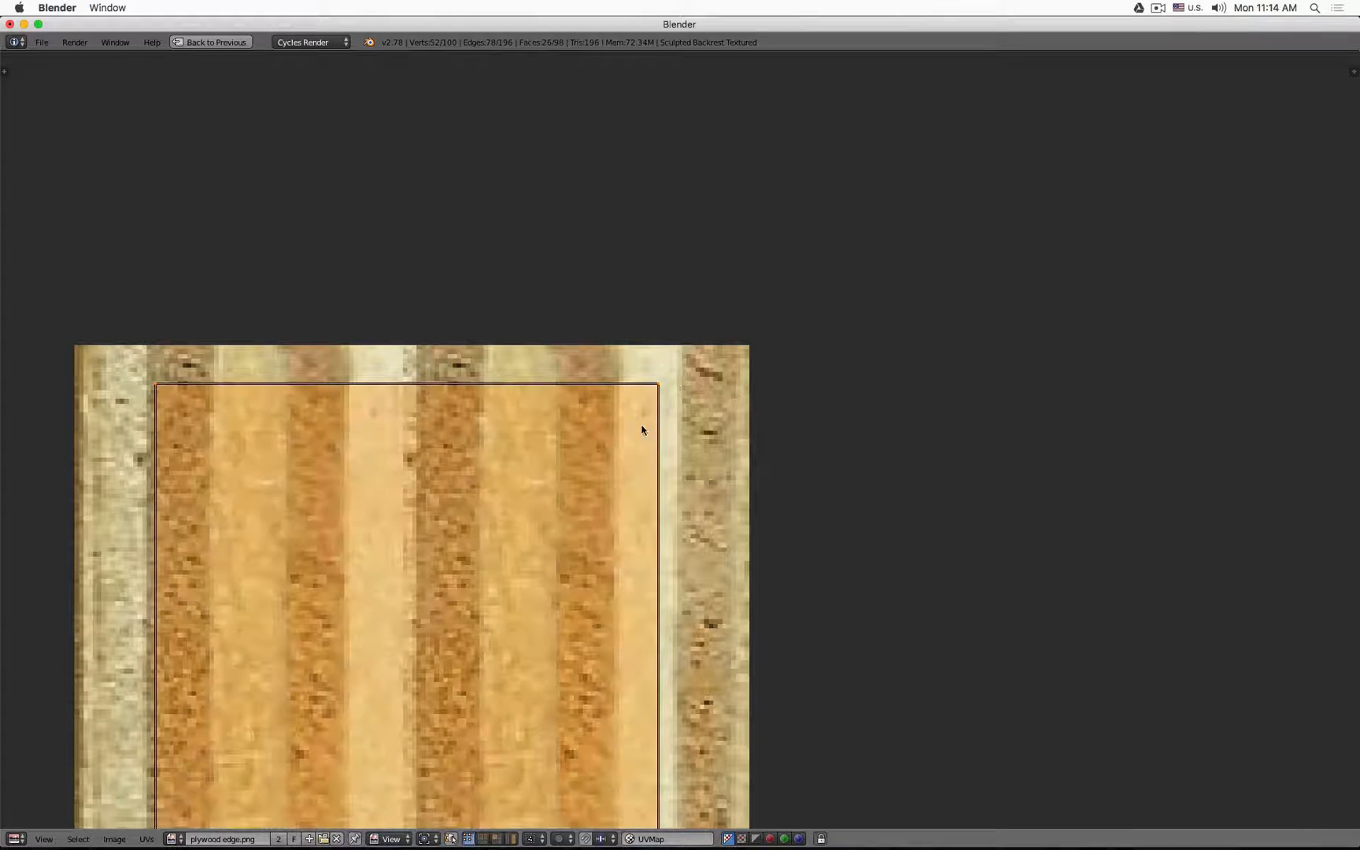
key("g")
left_click(694, 383)
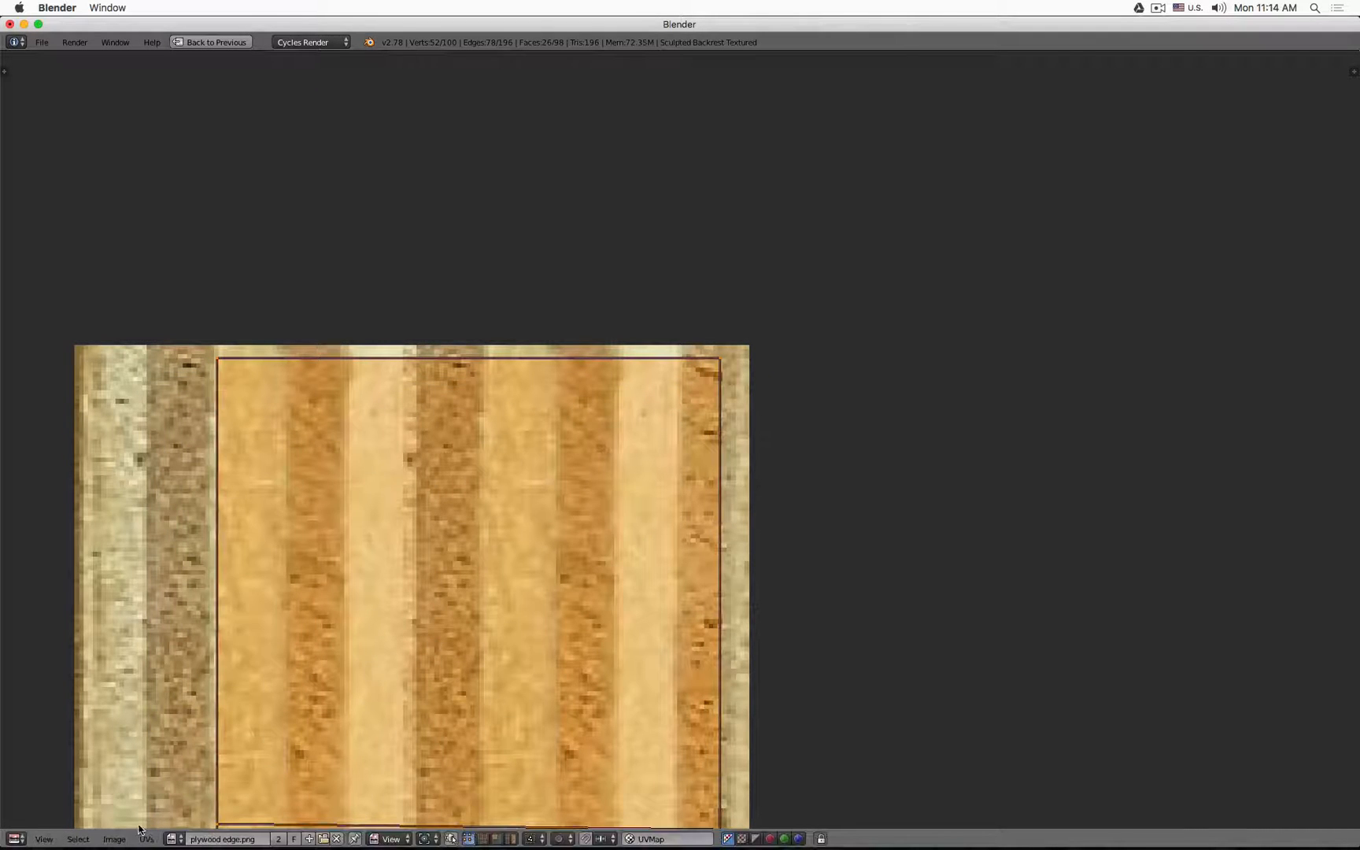
Enable Snap to Pixels and move the strip so its top-right corner meets the image's top-right corner
left_click(115, 839)
mouse_move(149, 839)
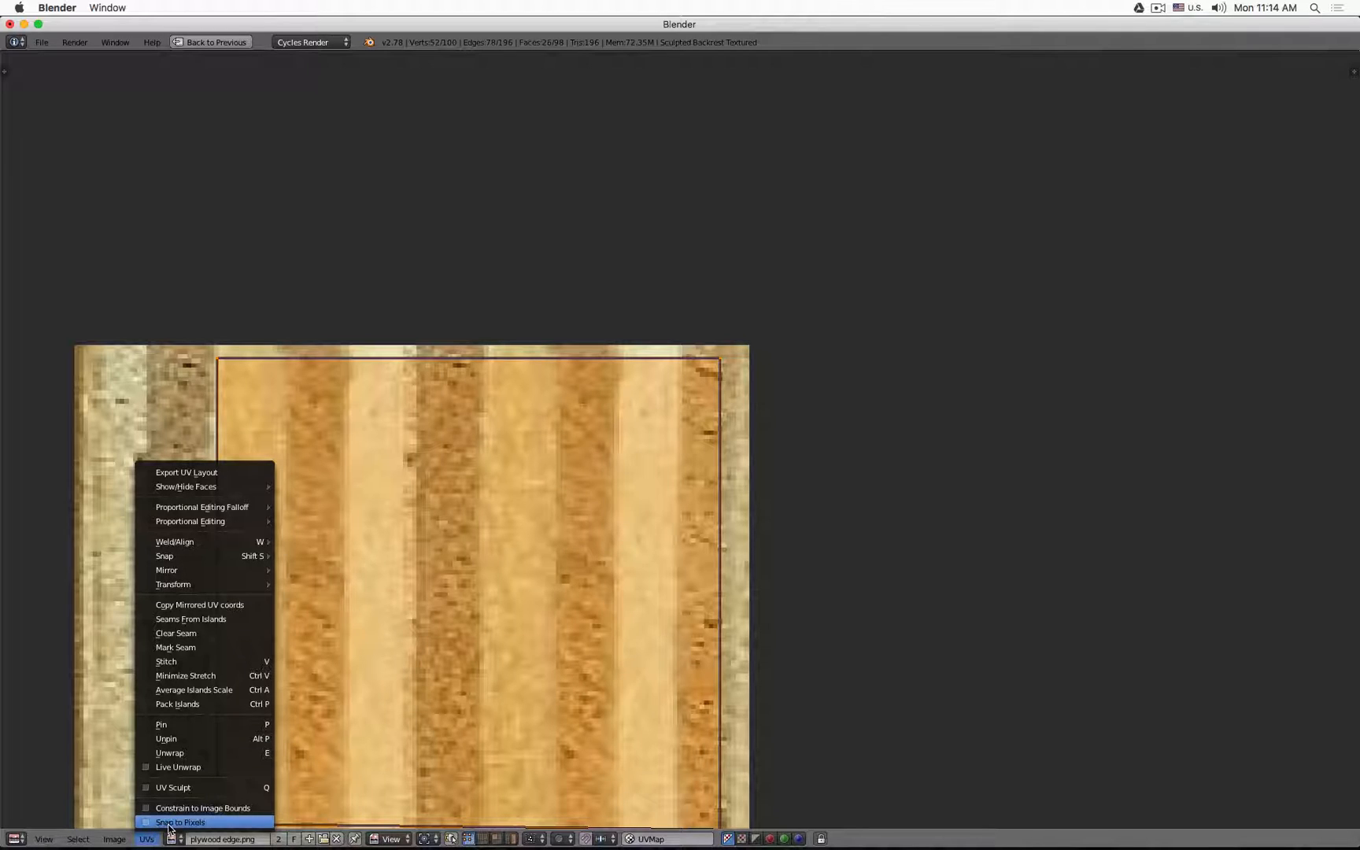
left_click(168, 823)
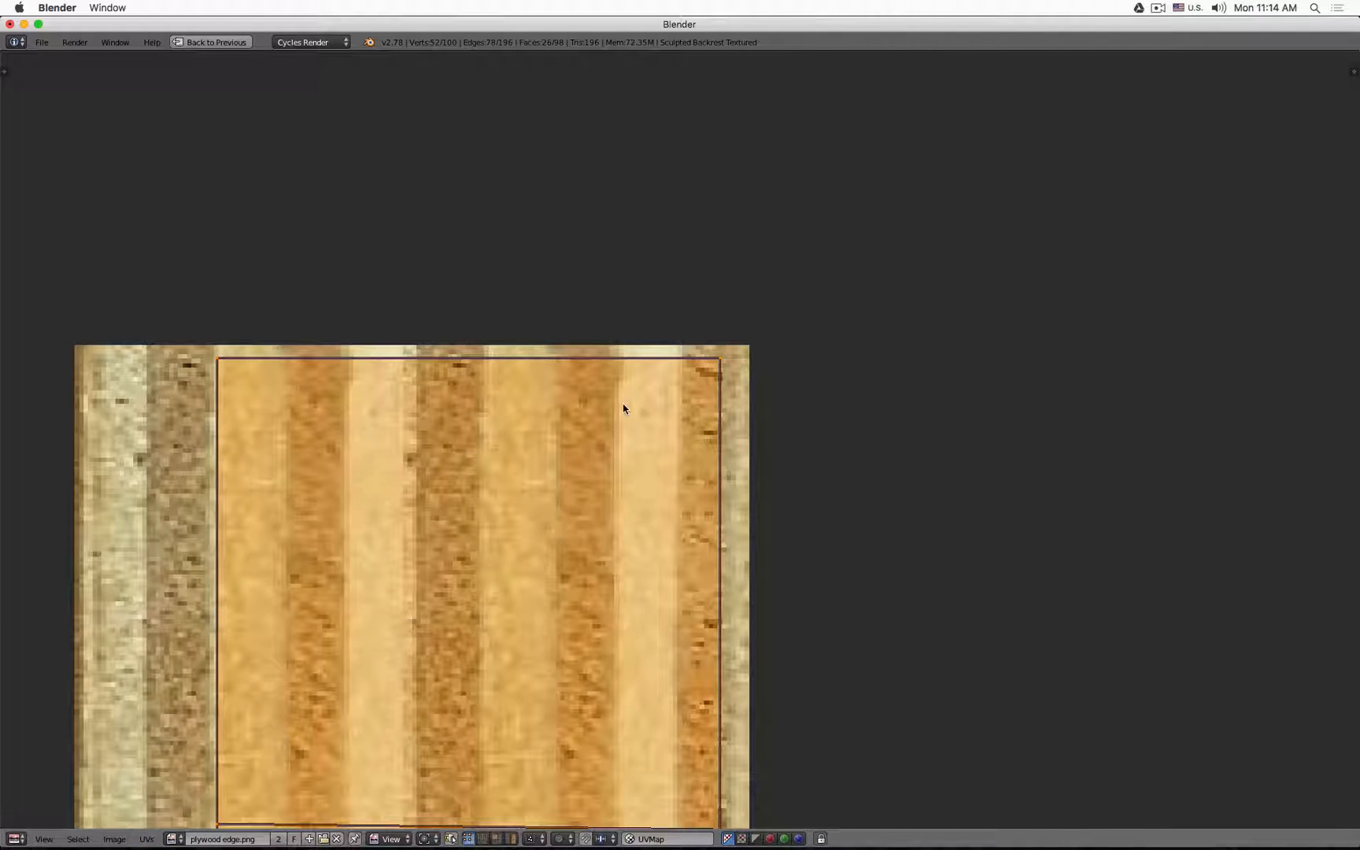
key("g")
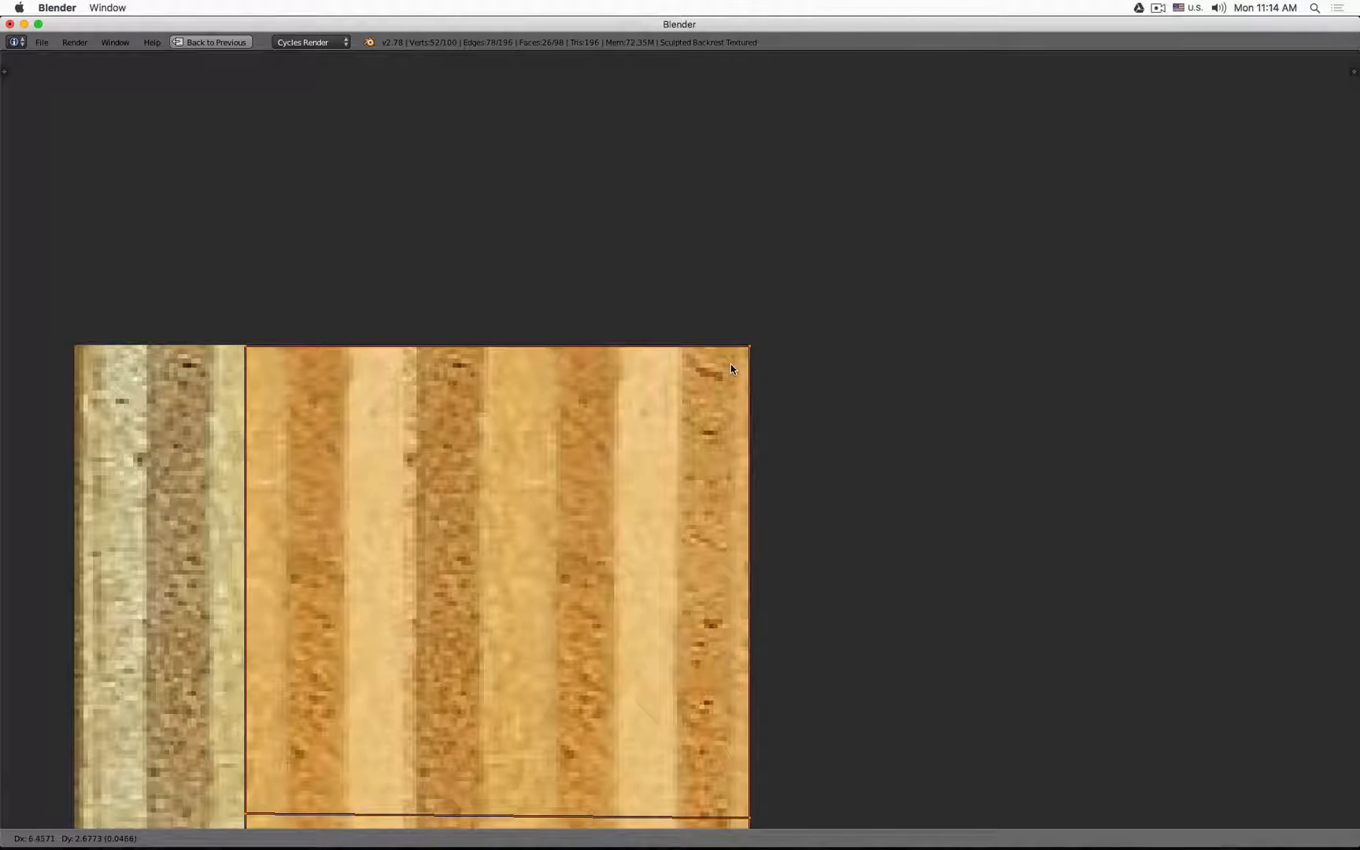
Place the UV strip at the plywood image's upper-right corner and move its left-edge vertices along X to the image's left border
left_click(730, 368)
scroll(539, 377, "down", 12)
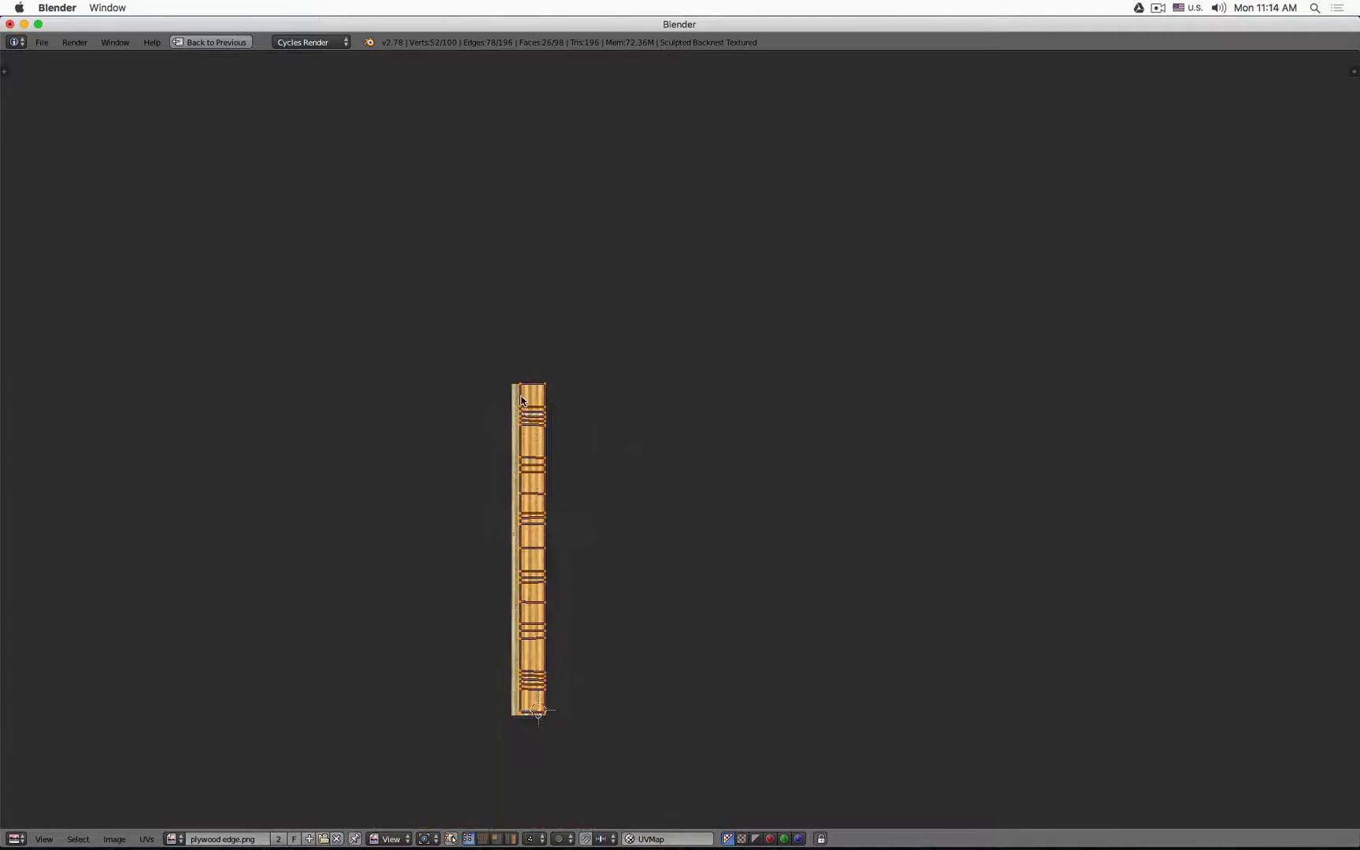
key("b")
left_click_drag(499, 325, 534, 736)
scroll(513, 383, "up", 13)
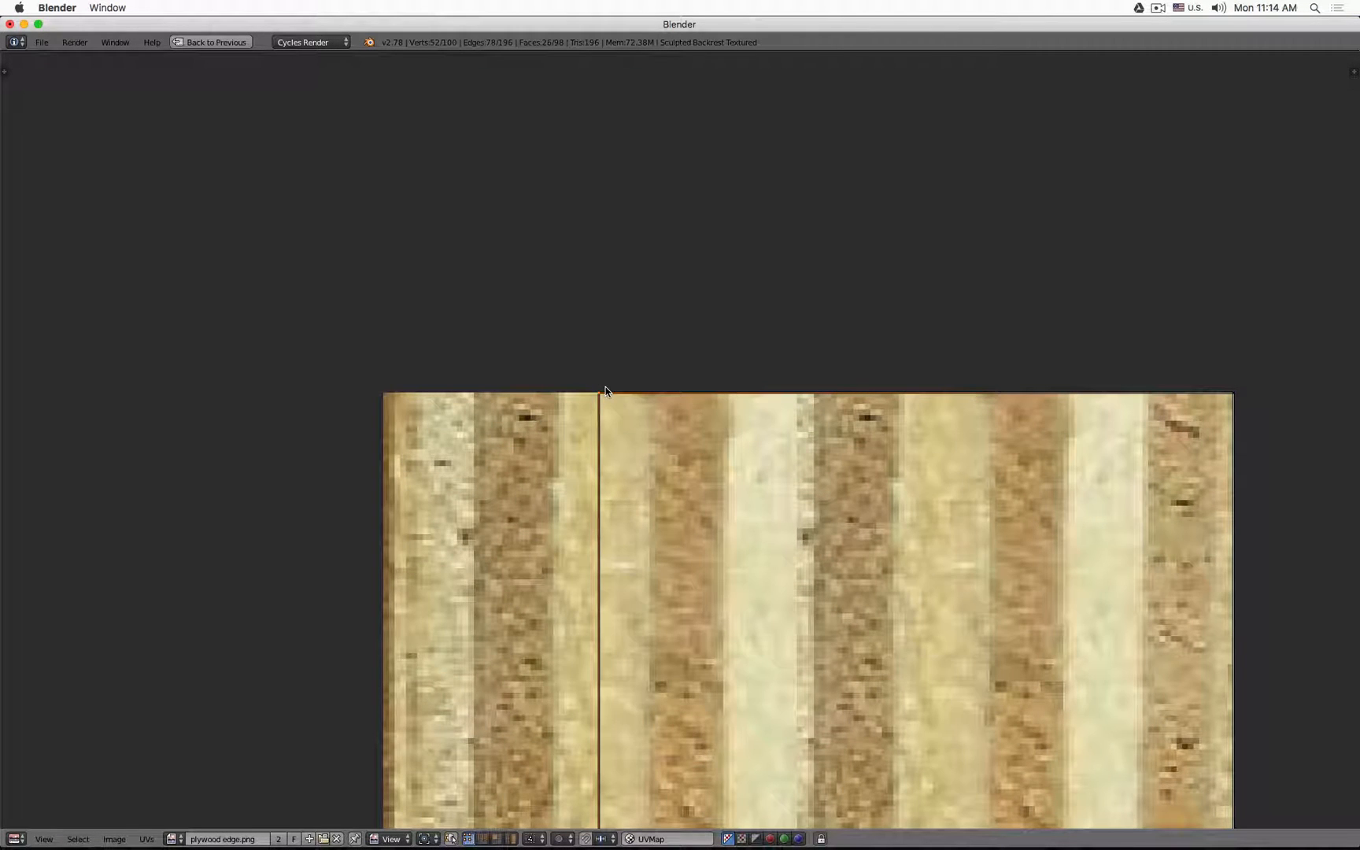
key("g")
key("x")
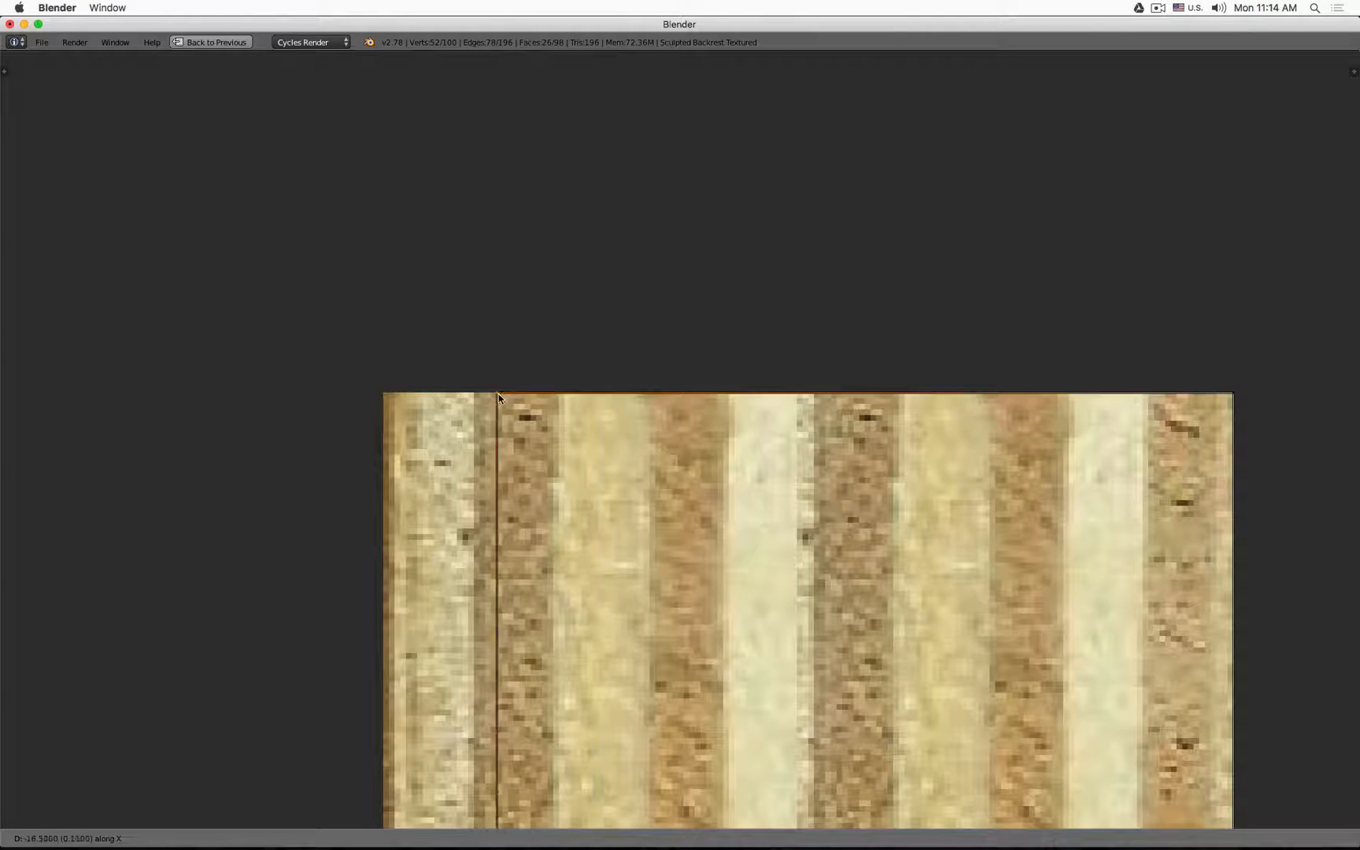
left_click(392, 397)
scroll(391, 397, "down", 12)
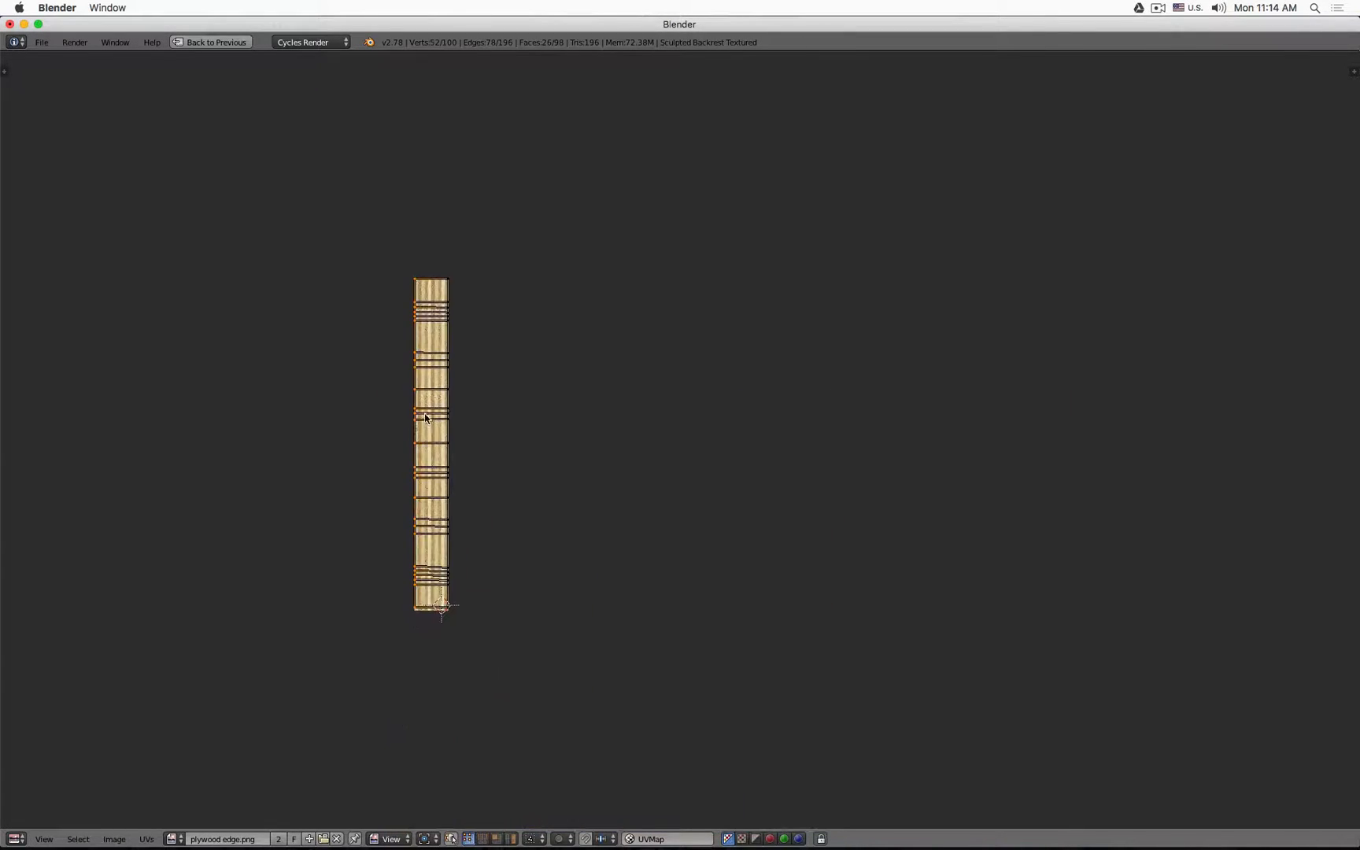
Snap the 2D cursor to the UV strip's upper-left vertex and use the 2D Cursor as pivot for the entire selected strip
scroll(416, 452, "up", 5)
scroll(411, 499, "down", 3)
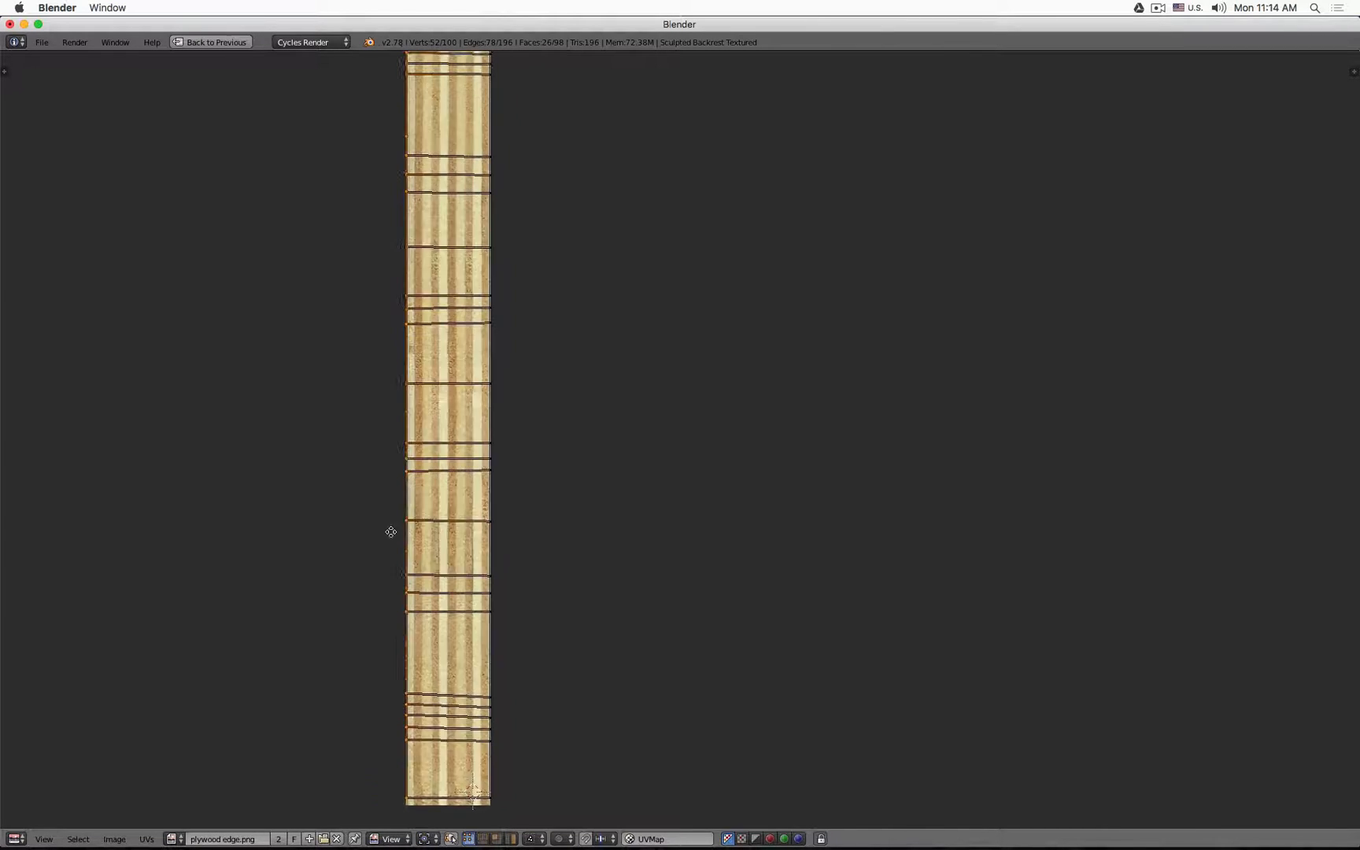
right_click(392, 187)
key("shift+s")
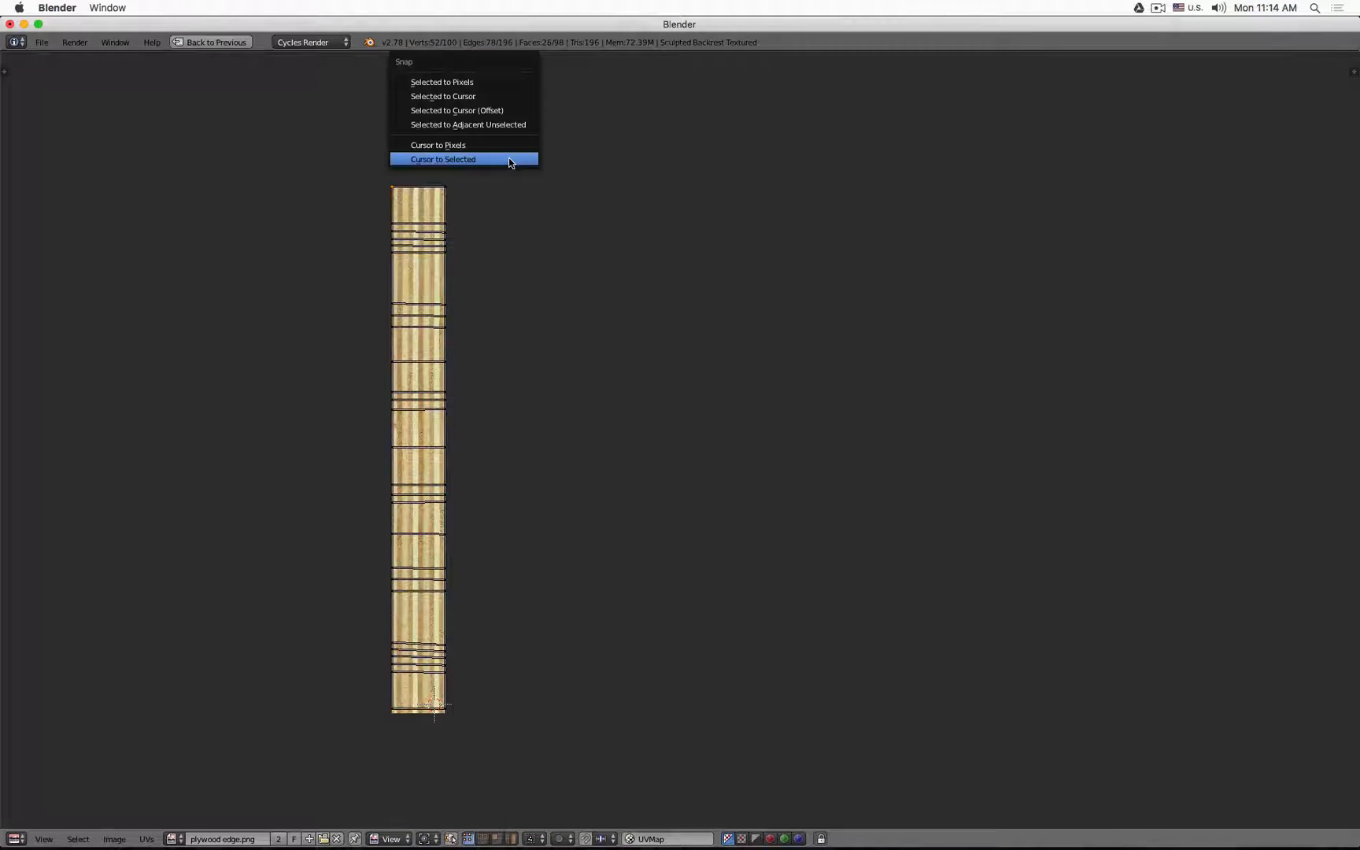
left_click(472, 159)
key("a")
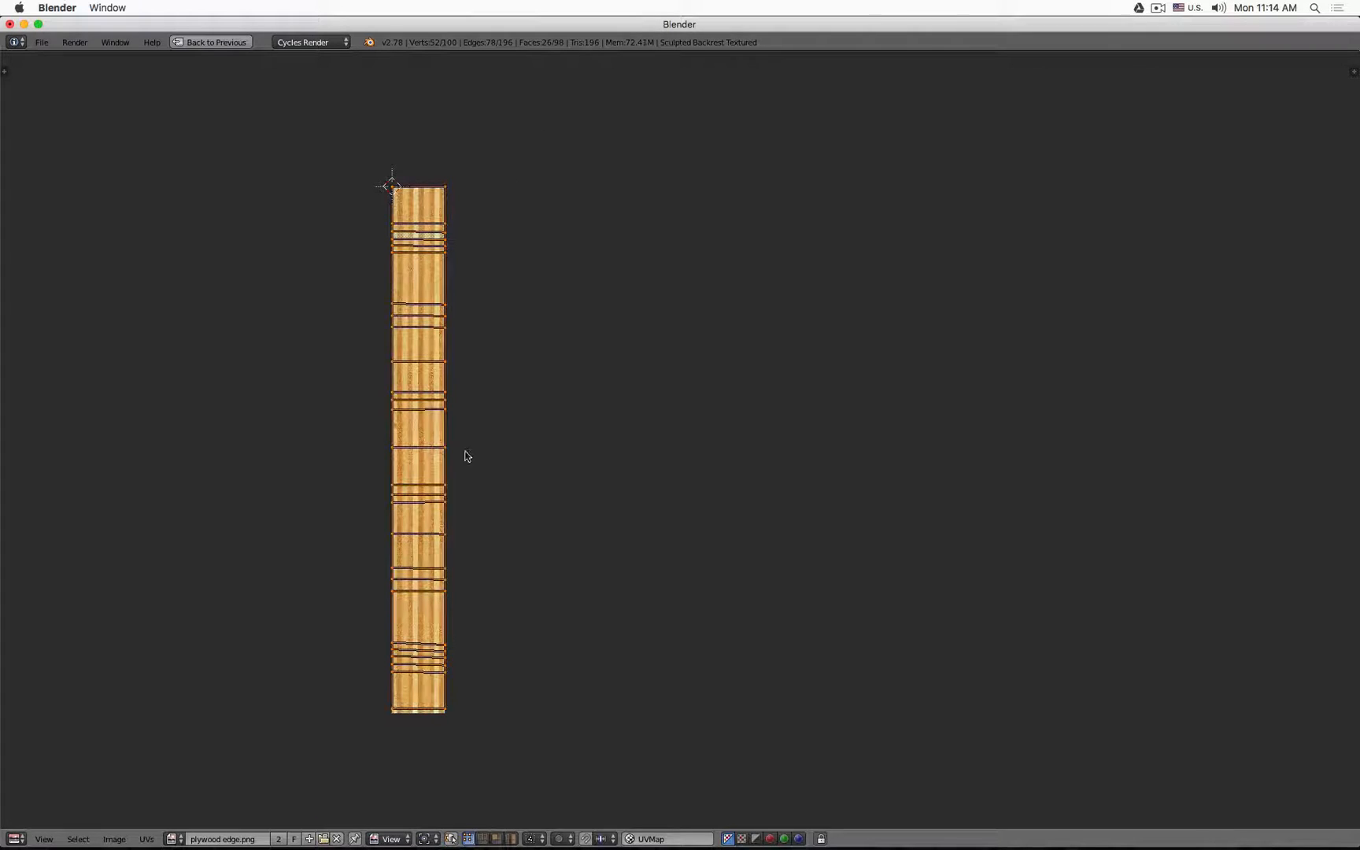
left_click(429, 839)
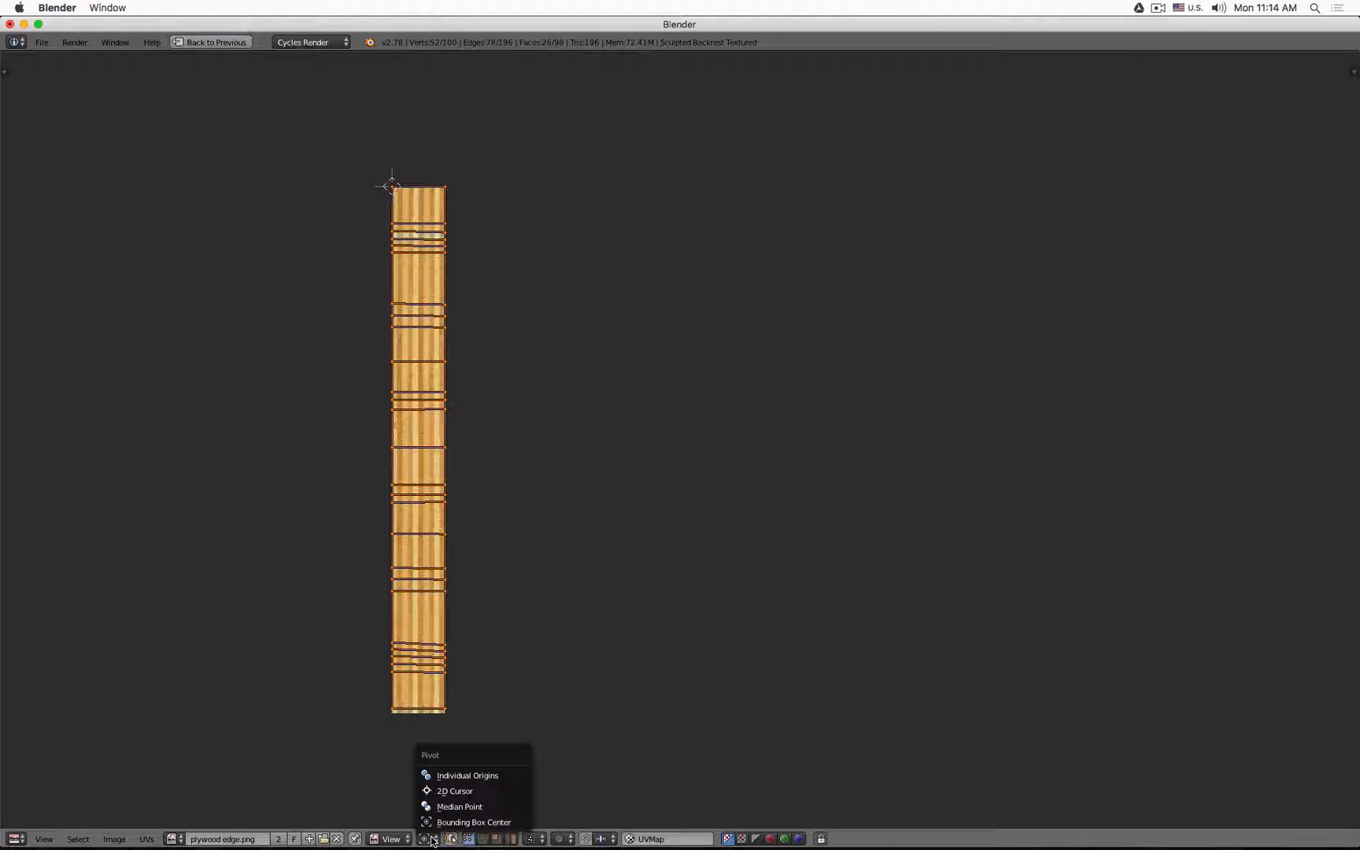
left_click(453, 790)
Scale the entire UV strip along Y by about 1.008 from the 2D cursor so it reaches the image's lower border
scroll(420, 777, "up", 6)
scroll(321, 509, "up", 6)
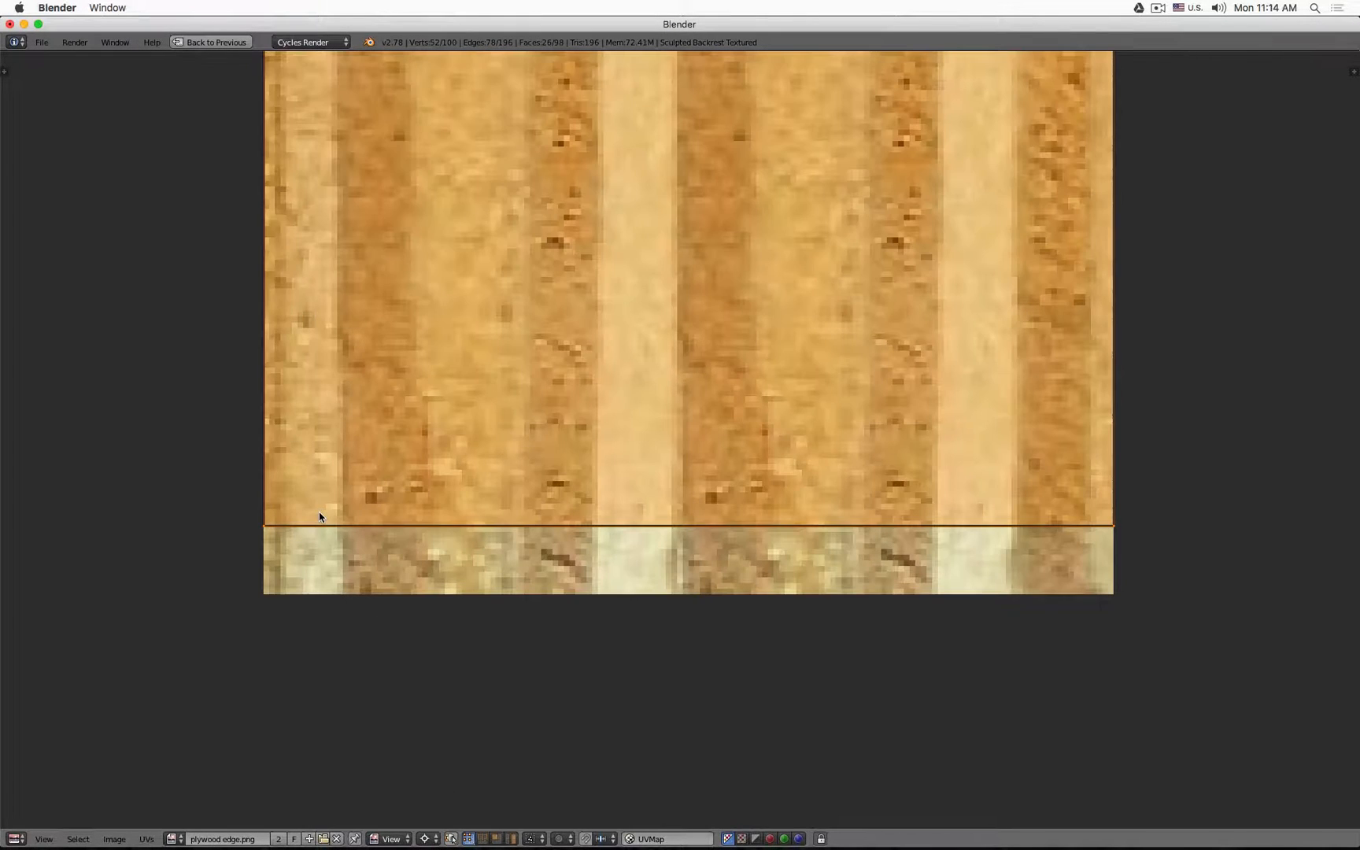
key("s")
key("y")
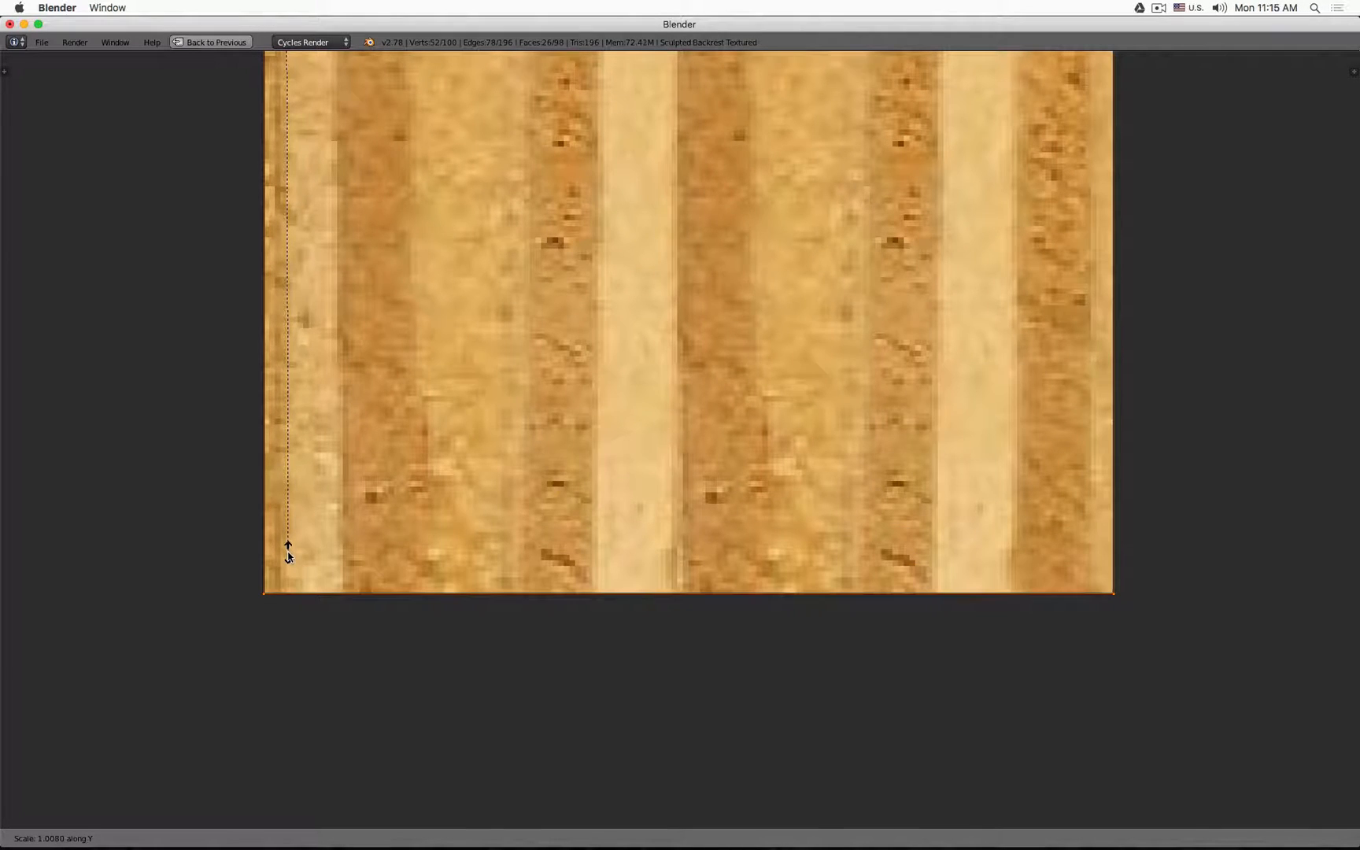
left_click(288, 553)
scroll(381, 518, "down", 12)
scroll(382, 521, "down", 4)
left_click(373, 311)
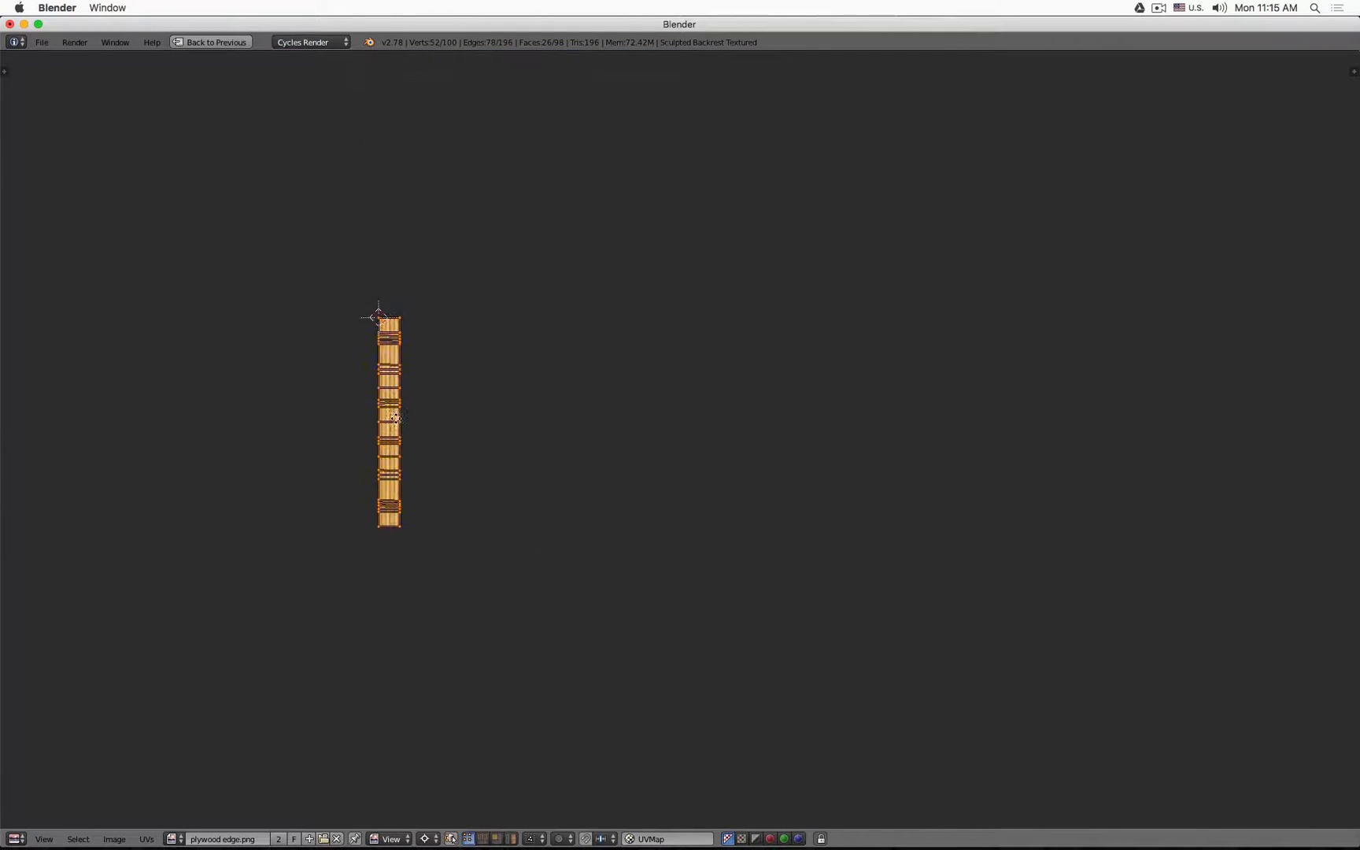
scroll(386, 338, "up", 5)
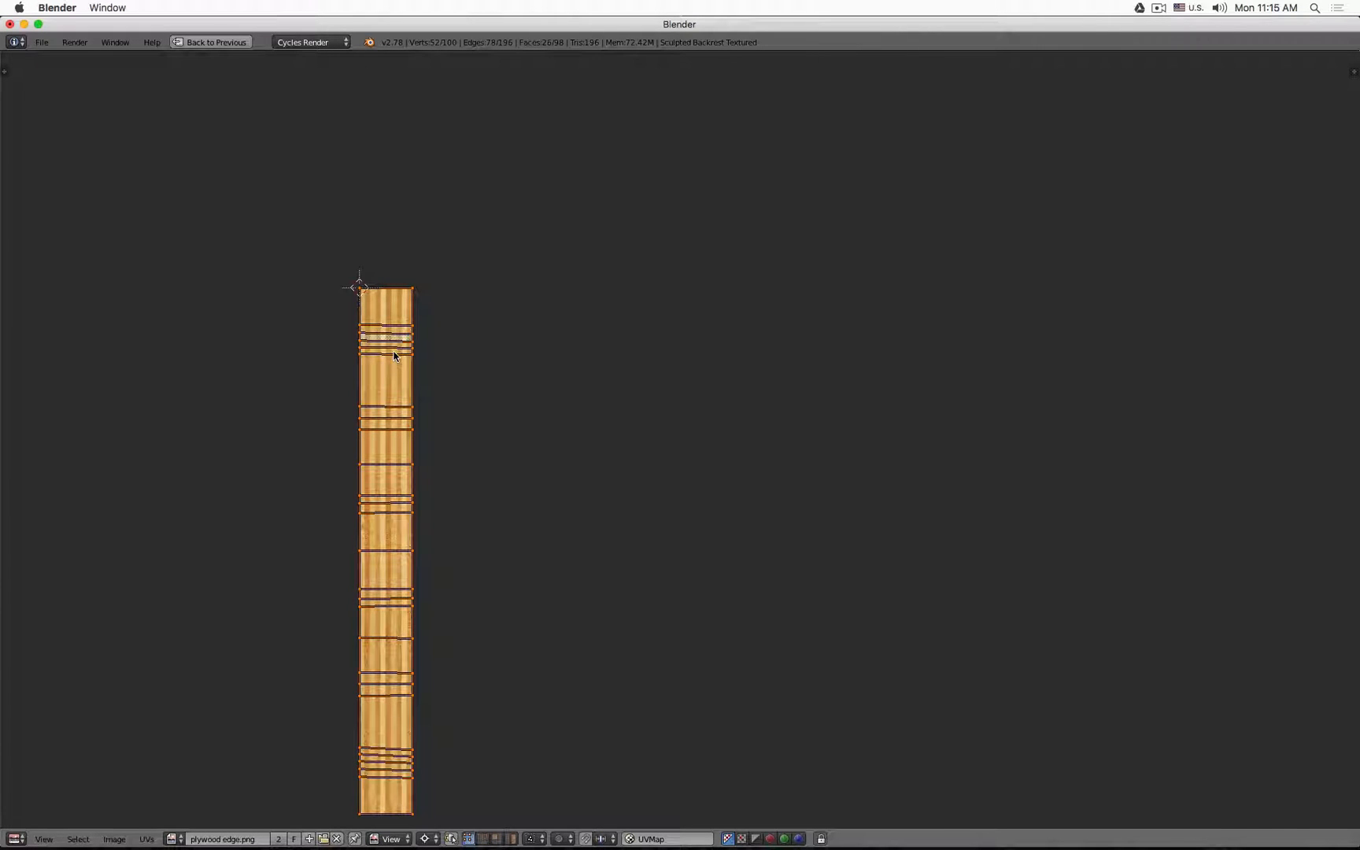
Restore the multi-editor layout from the maximized UV editor and put the chair shell back in Object Mode
key("shift+space")
scroll(792, 185, "up", 3)
key("Tab")
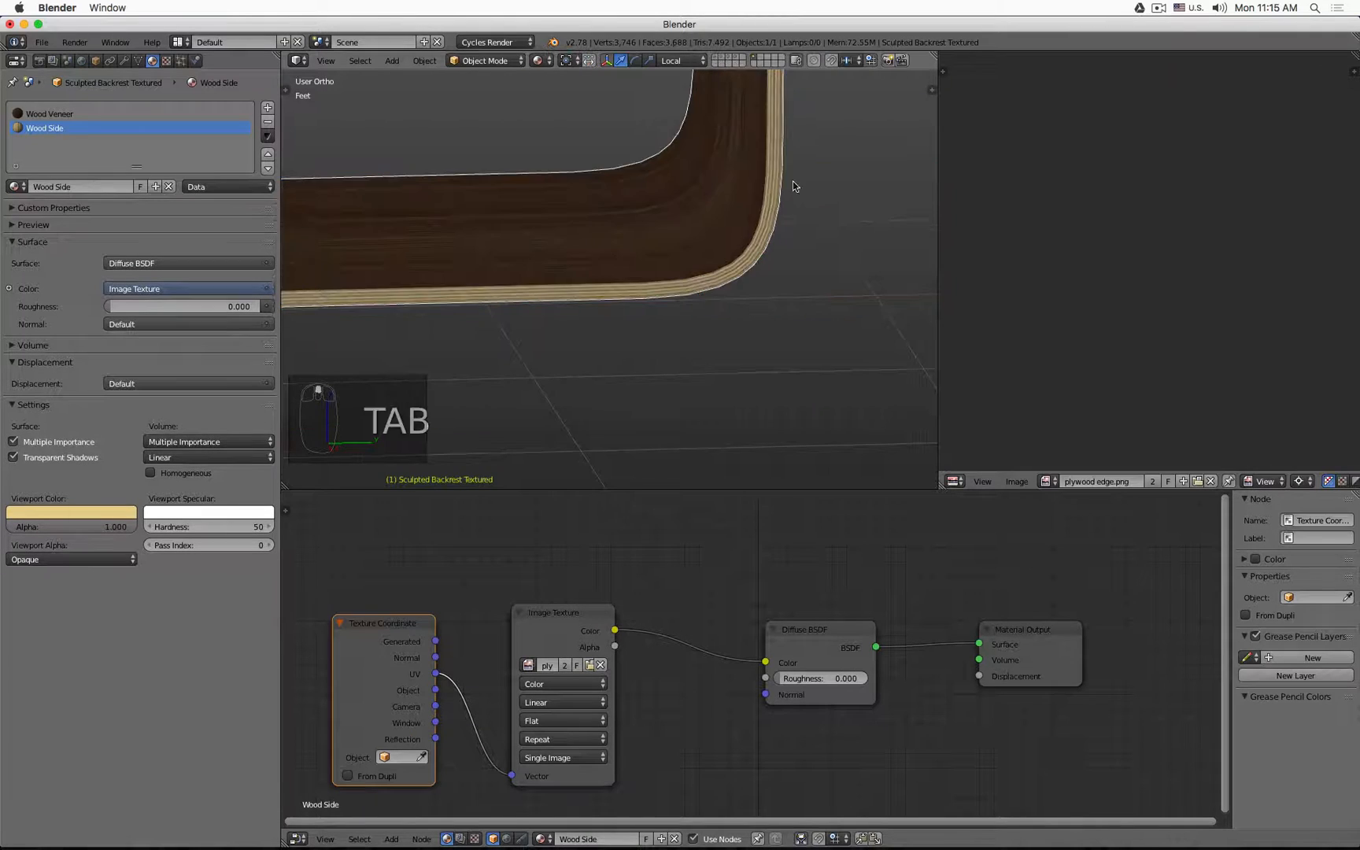
Examine the plywood edge texture along the seat, the bend and the backrest of the chair shell
mouse_move(792, 182)
middle_mouse_down("shift")
mouse_move(663, 443)
mouse_move(673, 102)
middle_mouse_up("shift")
middle_click_drag(662, 336, 775, 193, "shift")
middle_click_drag(749, 351, 913, 272, "shift")
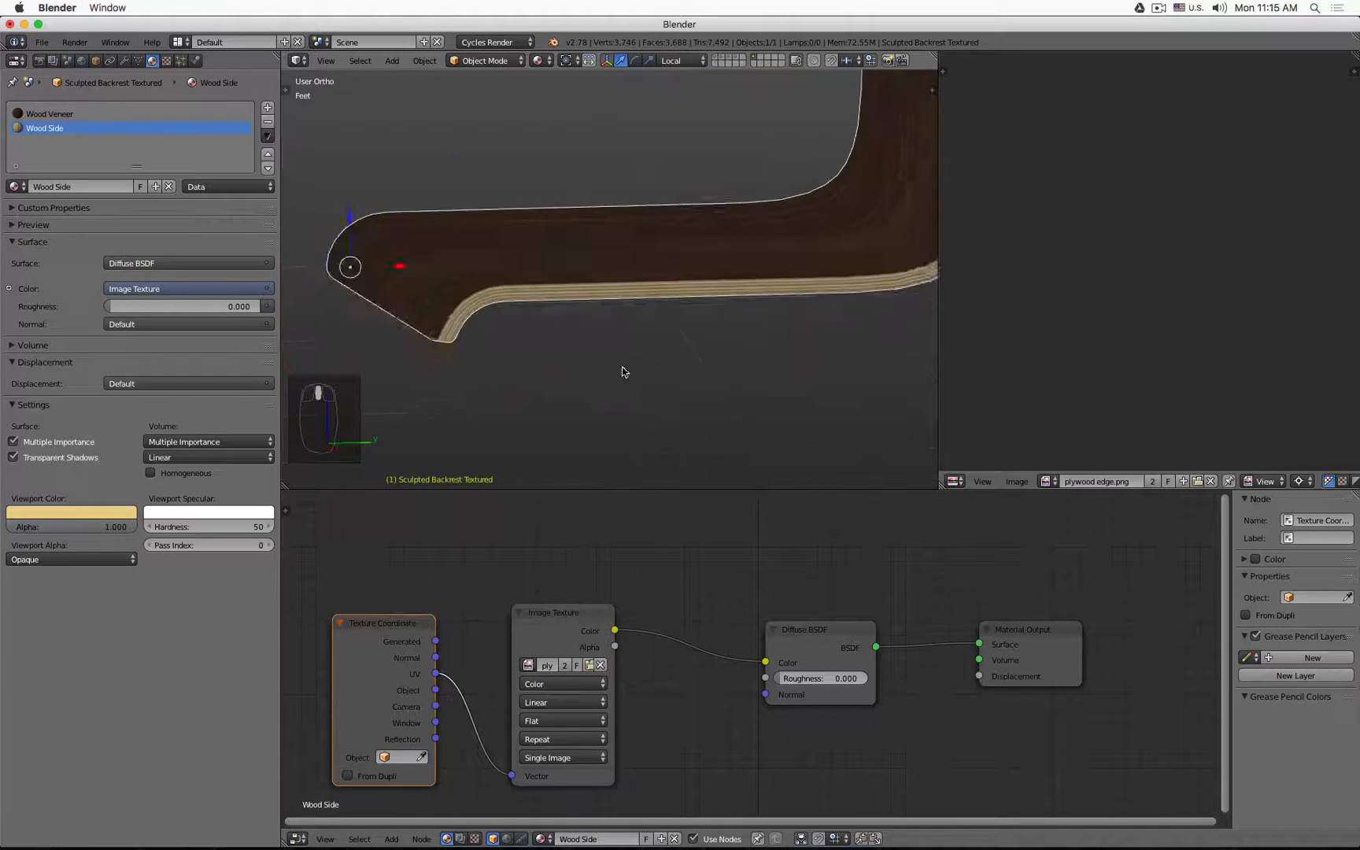
mouse_move(624, 371)
middle_mouse_down()
mouse_move(655, 349)
mouse_move(741, 330)
mouse_move(874, 325)
mouse_move(926, 373)
mouse_move(936, 418)
middle_mouse_up()
middle_click_drag(440, 222, 553, 438, "shift")
mouse_move(567, 240)
middle_mouse_down("shift")
mouse_move(646, 401)
mouse_move(686, 441)
middle_mouse_up("shift")
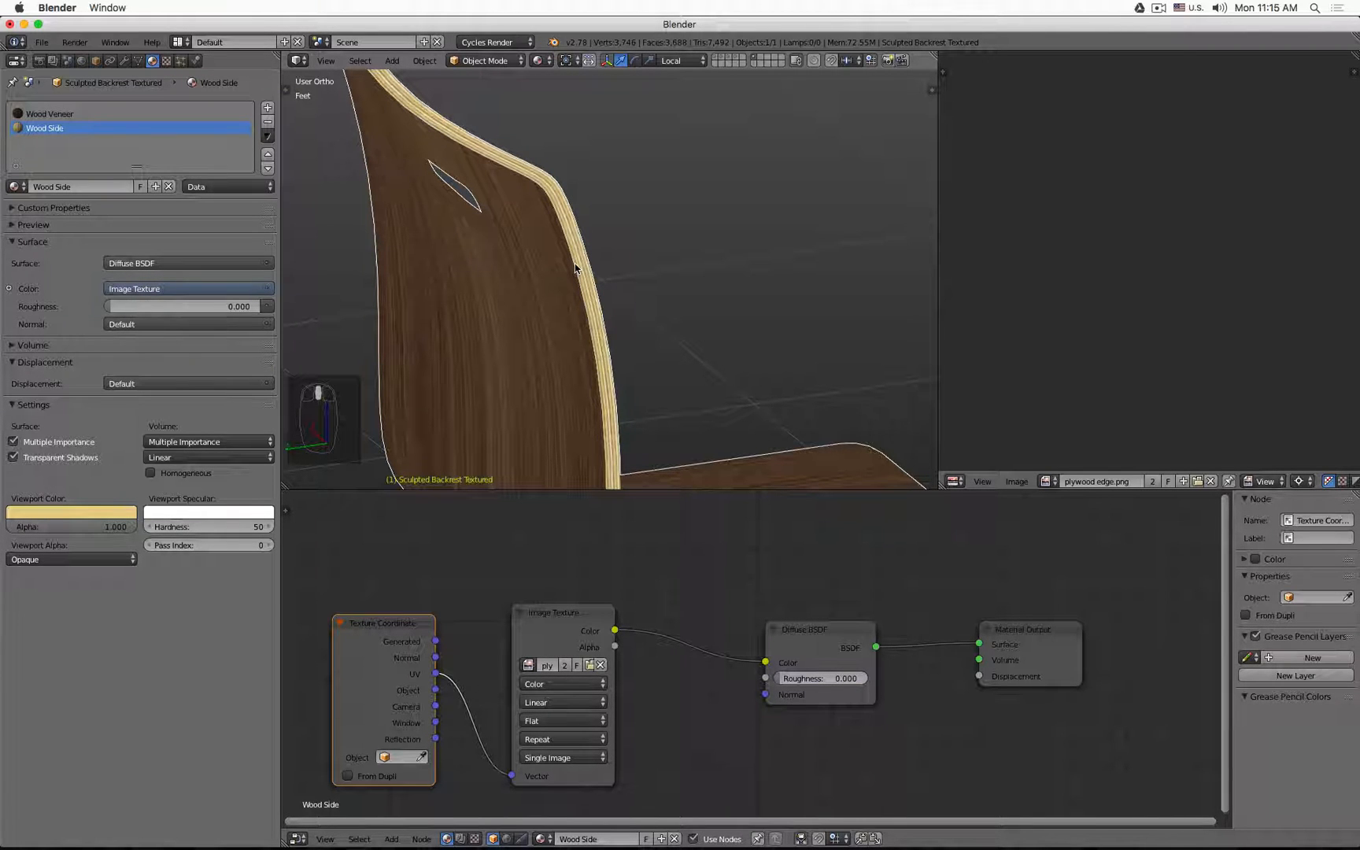
key("Home")
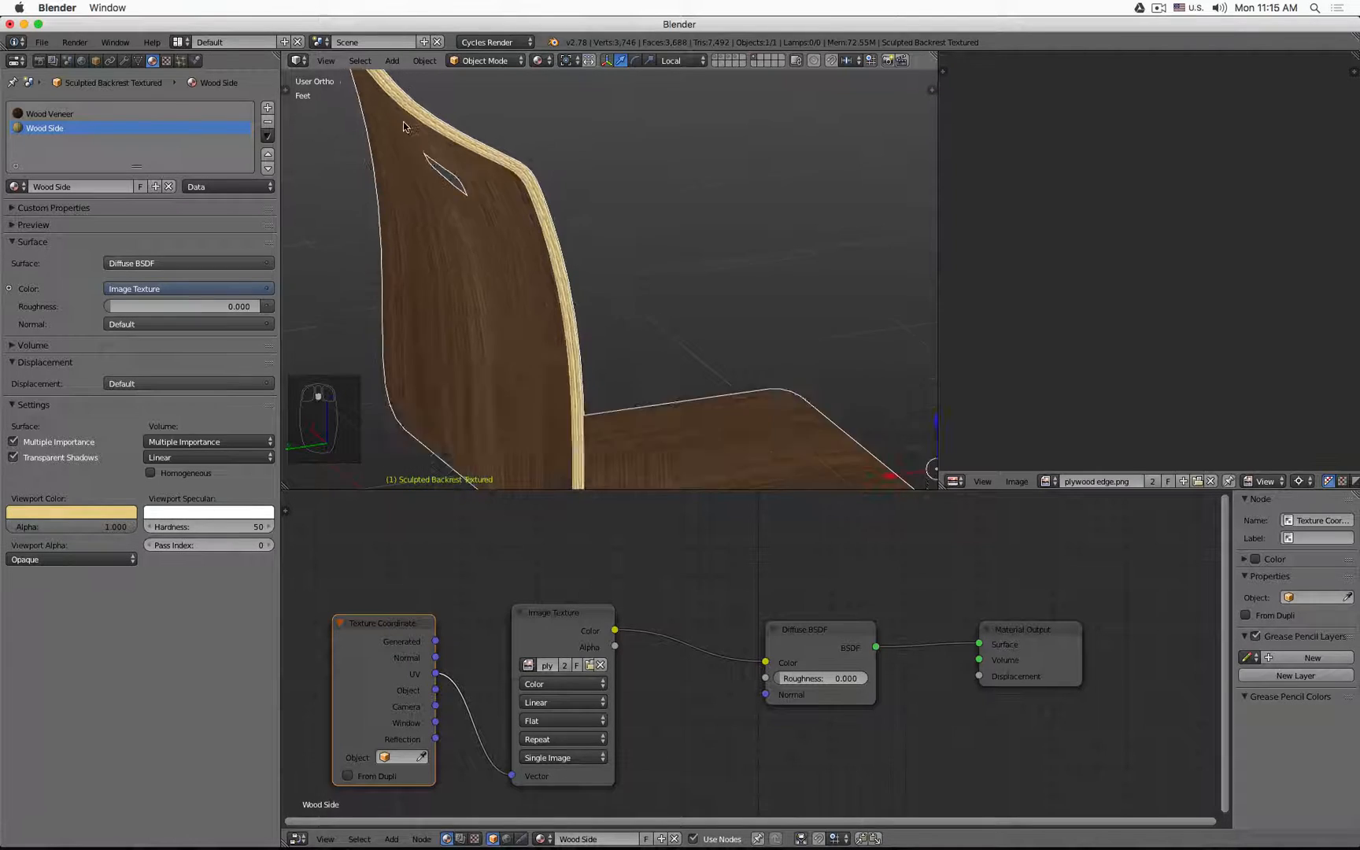
Compare the chair shell's low-poly editing cage with its textured surface in Object Mode
key("Tab")
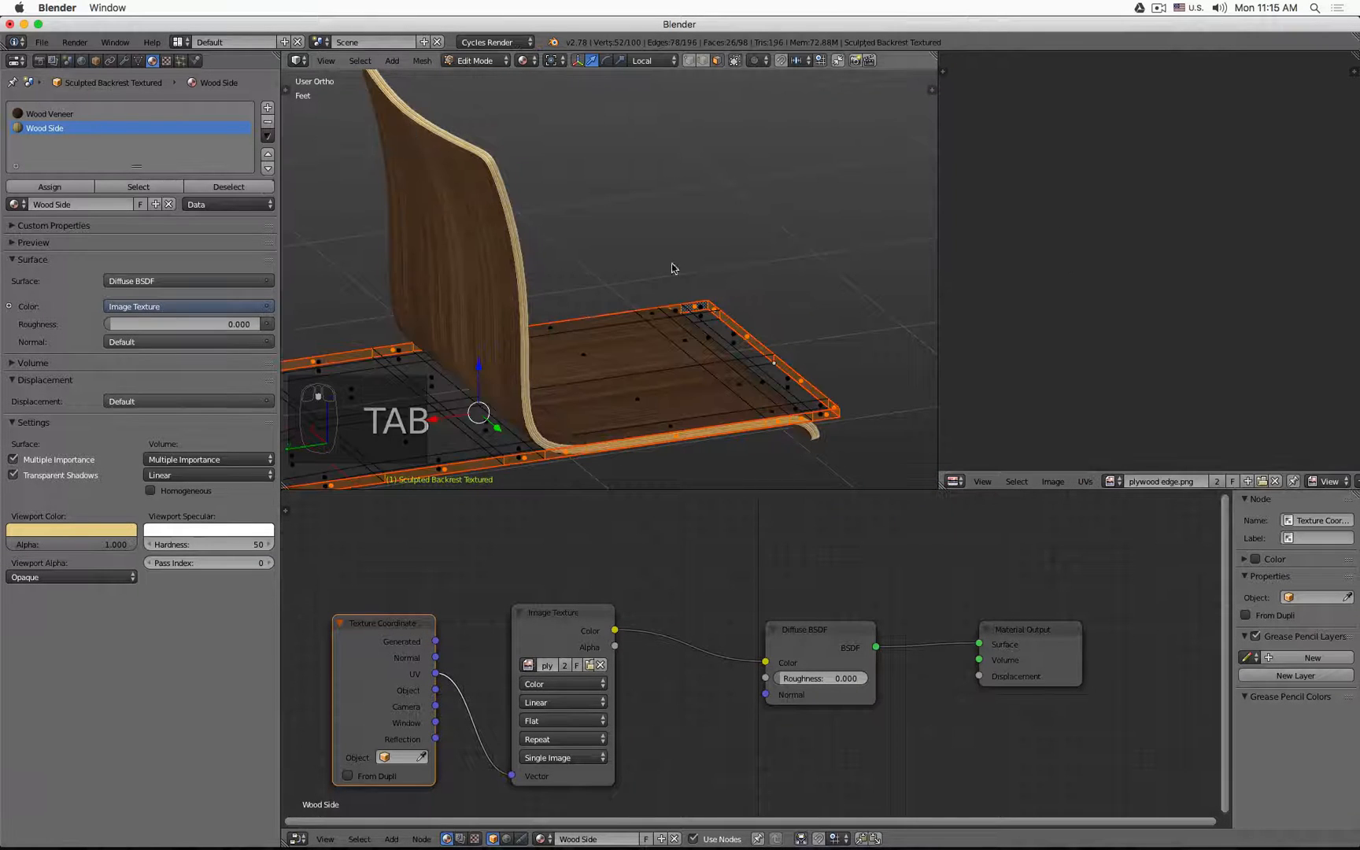
key("Tab")
key("Tab")
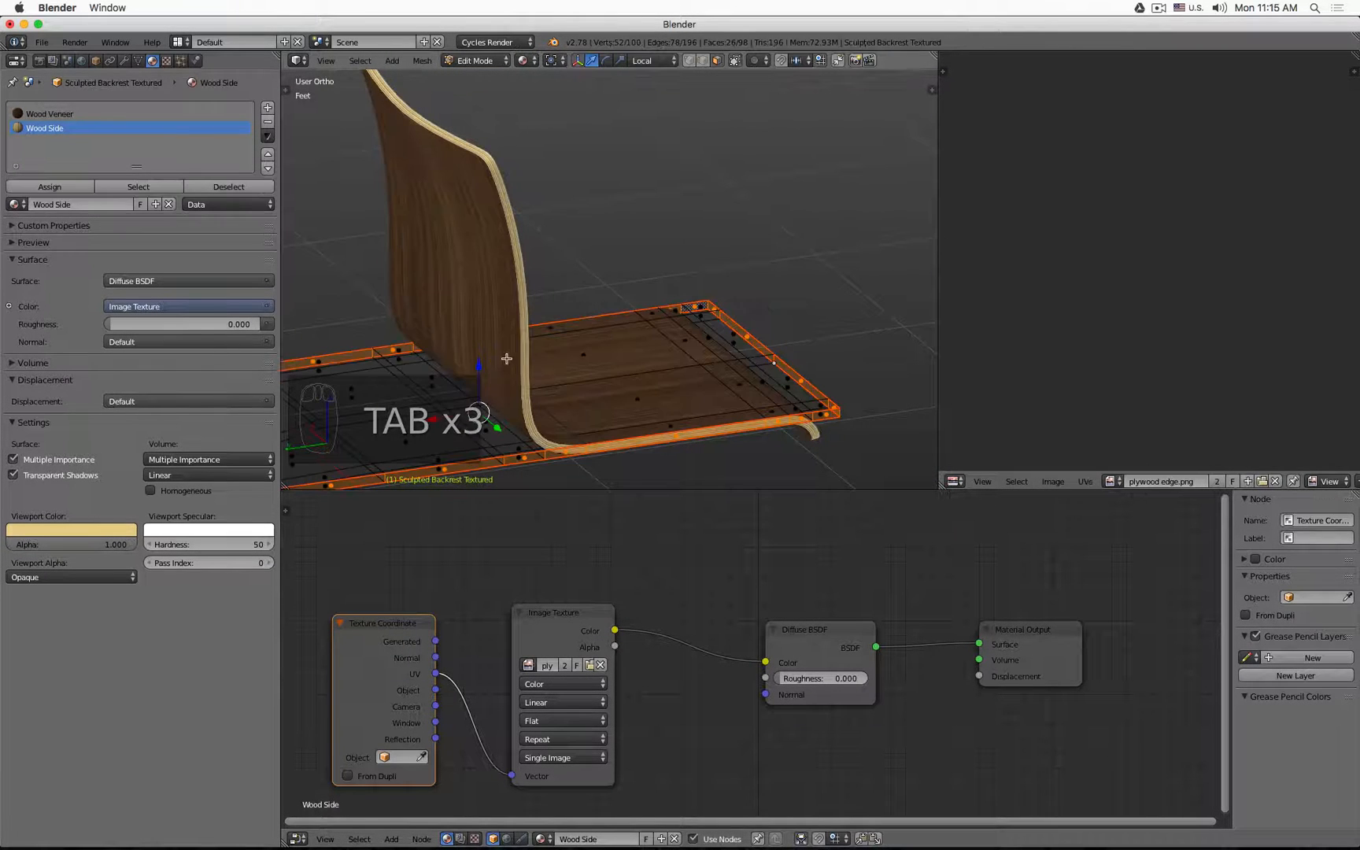
key("a")
key("a")
key("a")
key("a")
key("a")
key("a")
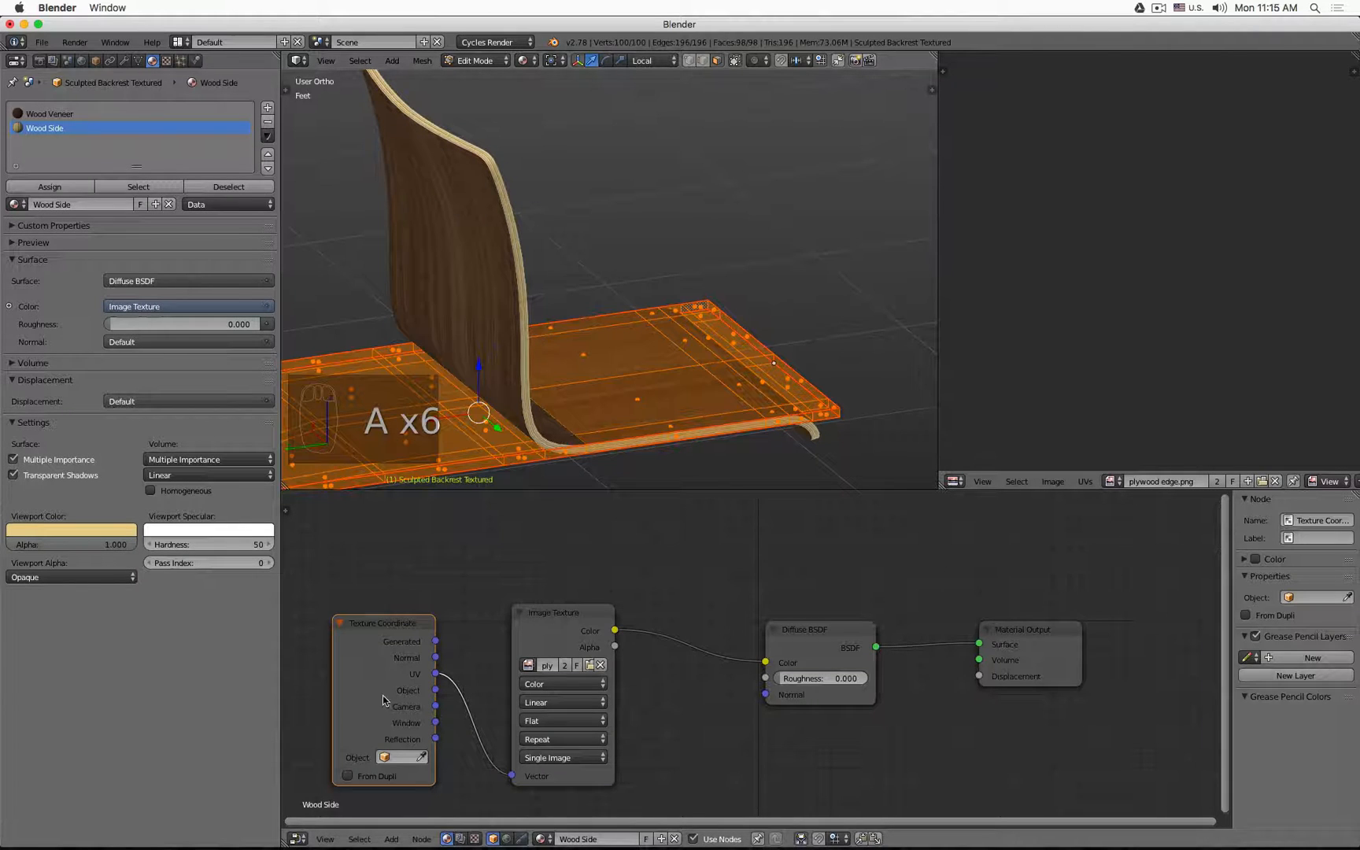
key("Tab")
key("Tab")
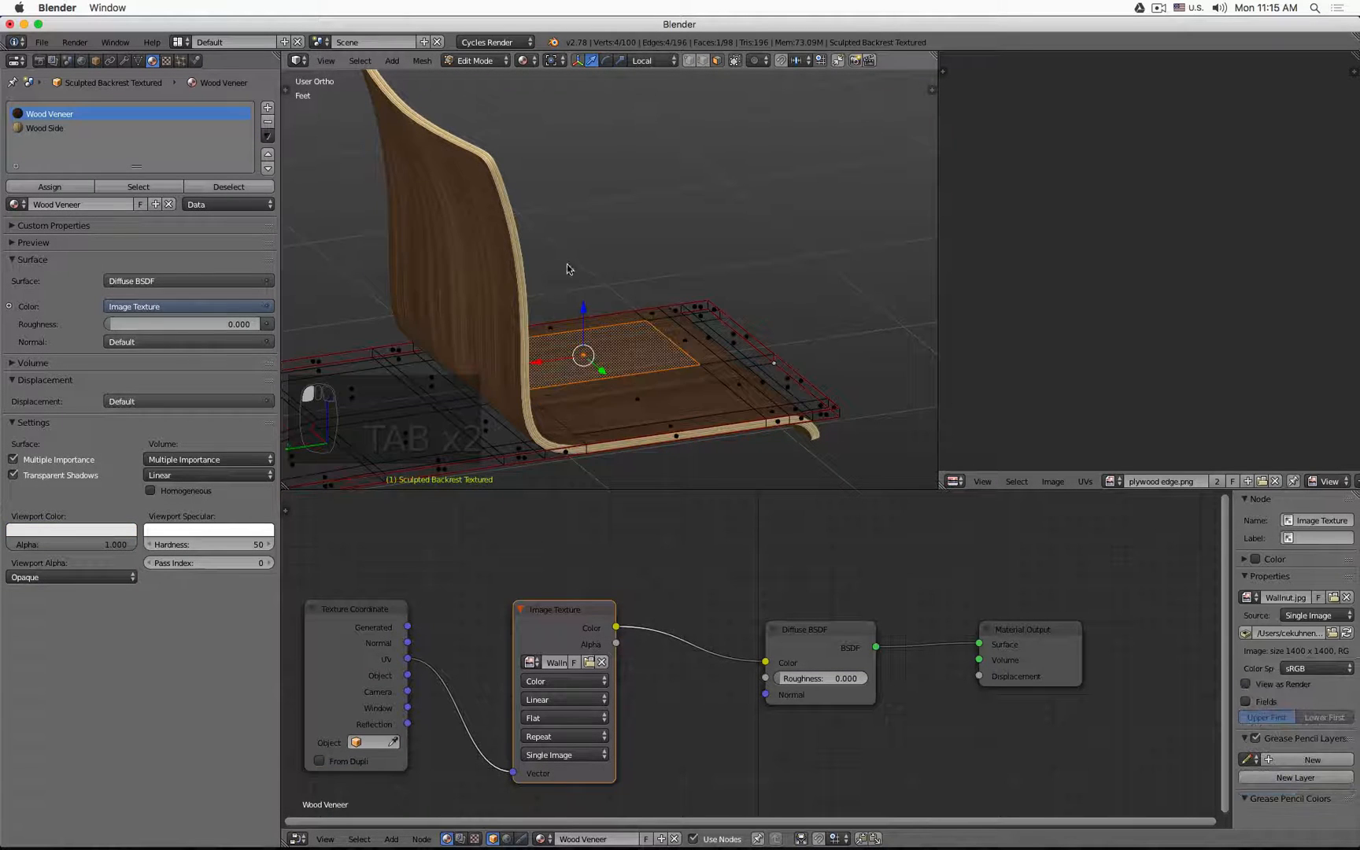
key("Tab")
Inspect the plywood layers on the backrest edge up close and the whole chair shell from a distance
scroll(527, 286, "up", 8)
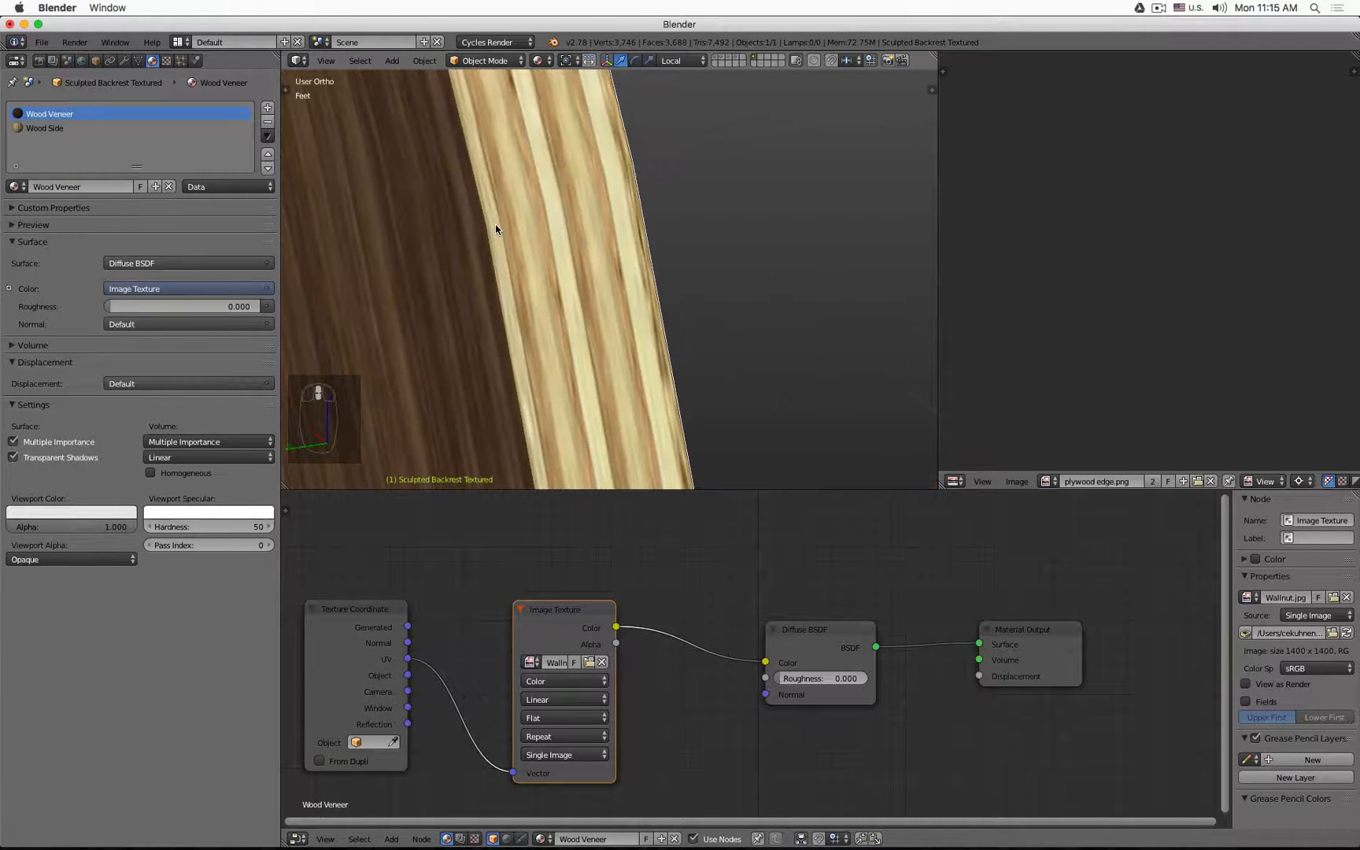
scroll(495, 224, "down", 3)
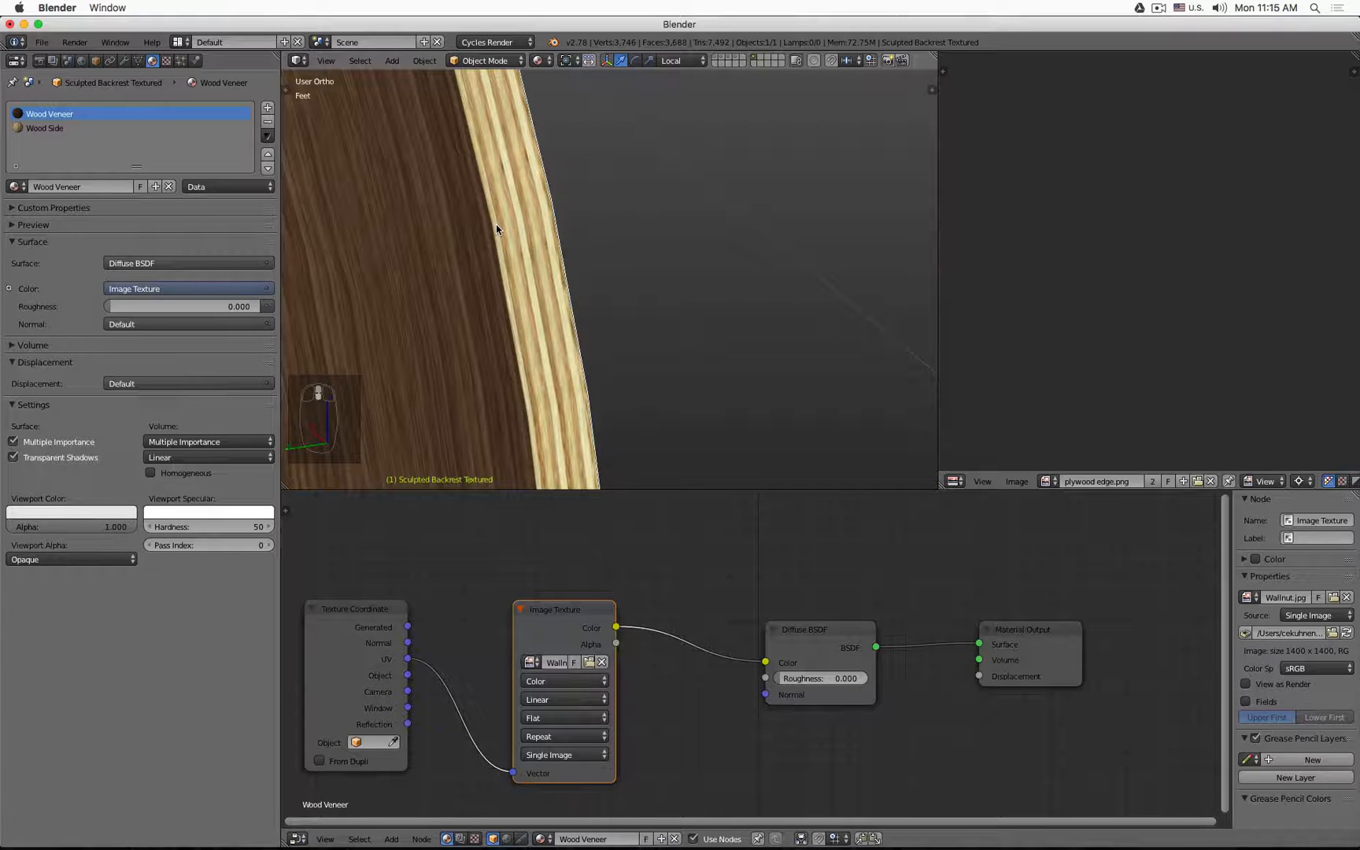
scroll(496, 228, "down", 8)
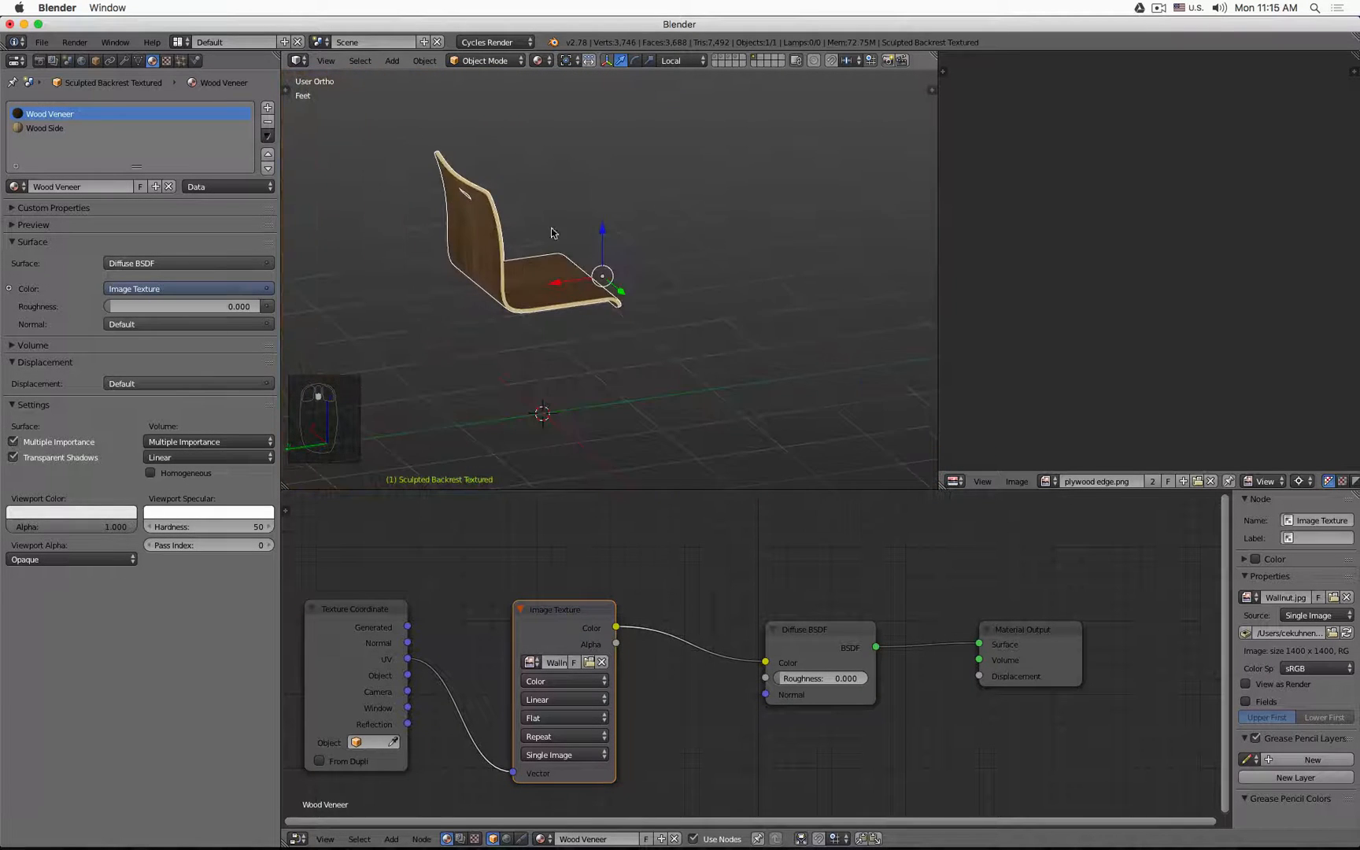
middle_click_drag(802, 285, 688, 309)
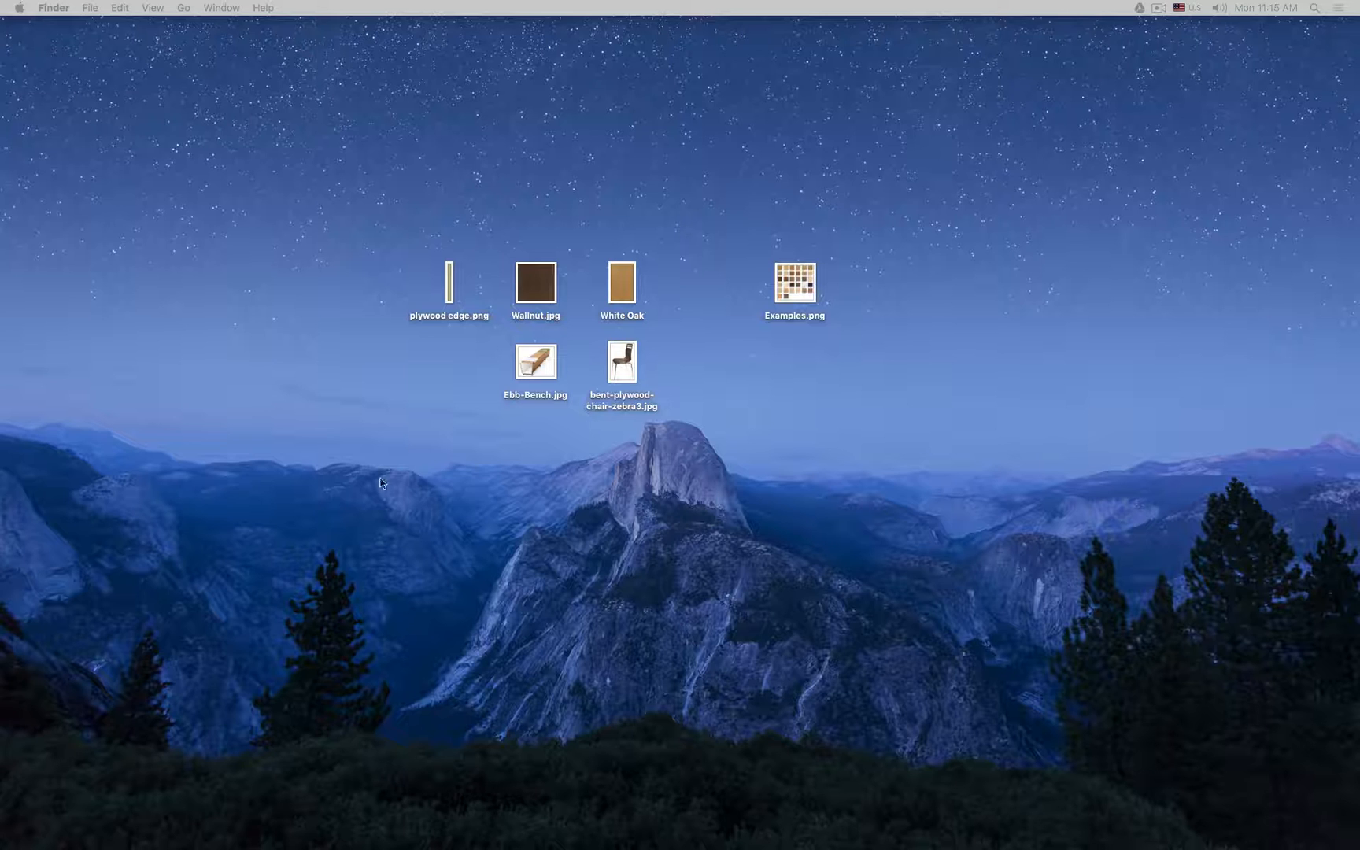
Preview the Ebb-Bench.jpg reference image from the desktop in Finder and switch back to Blender
left_click(536, 360)
key("space")
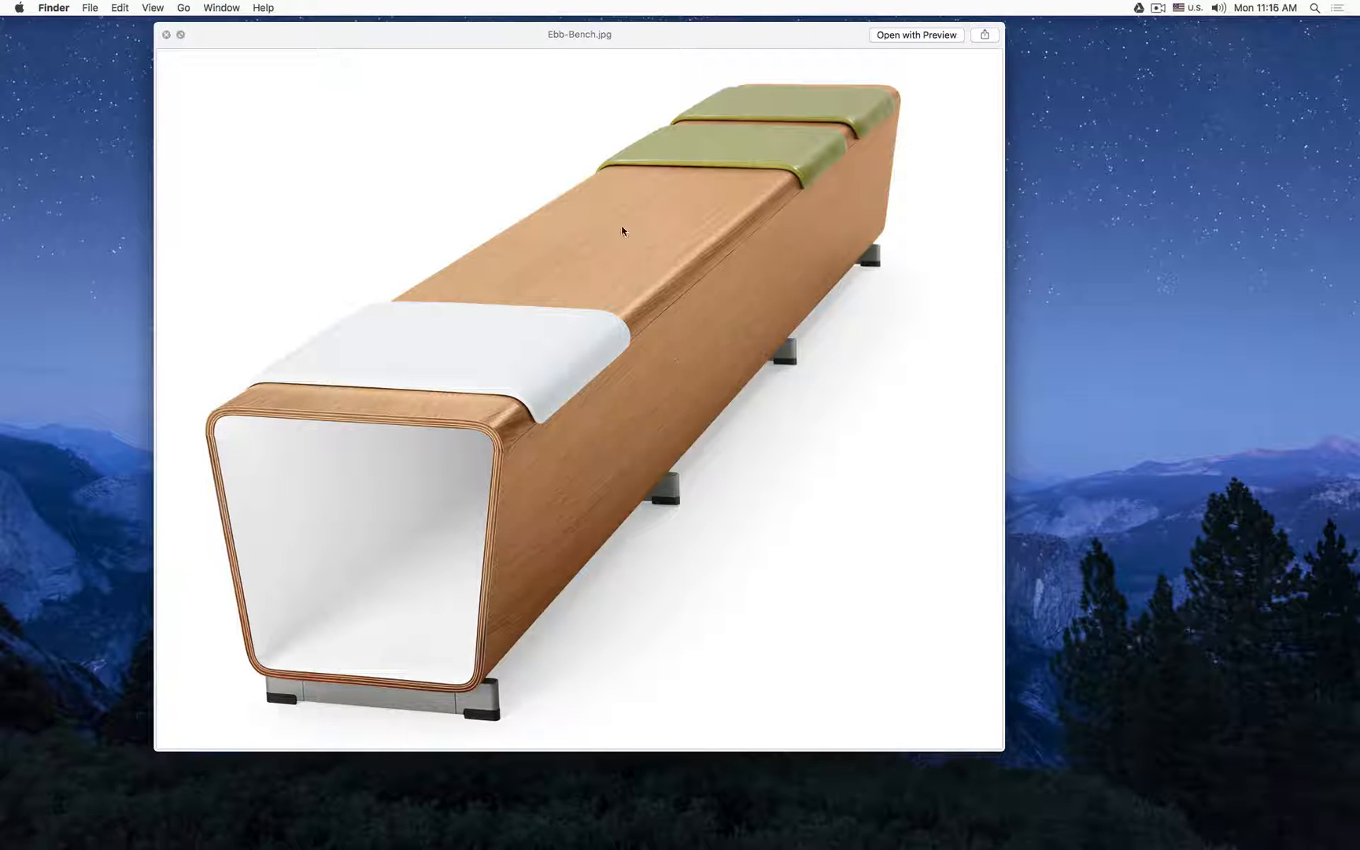
key("space")
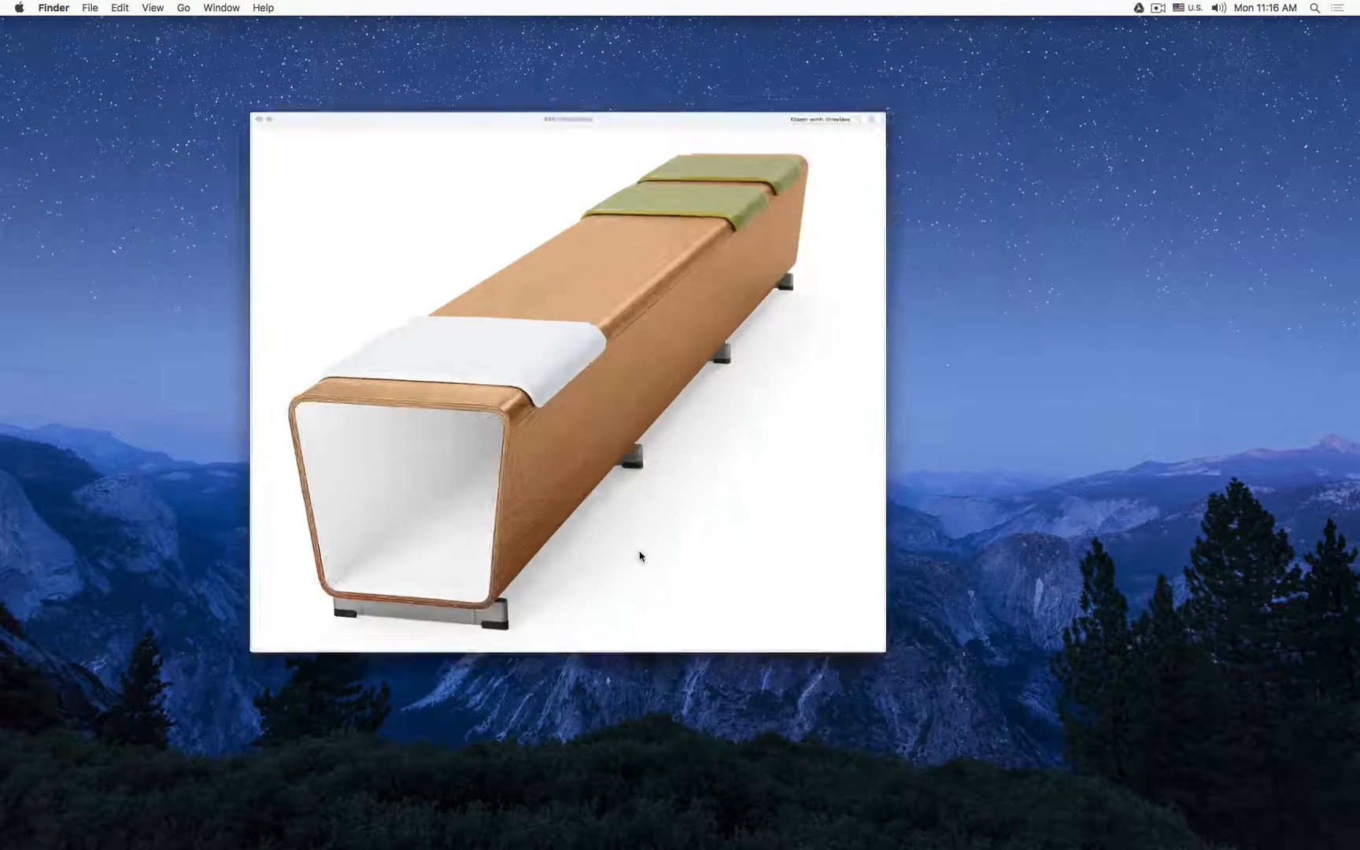
mouse_move(442, 836)
left_click(376, 818)
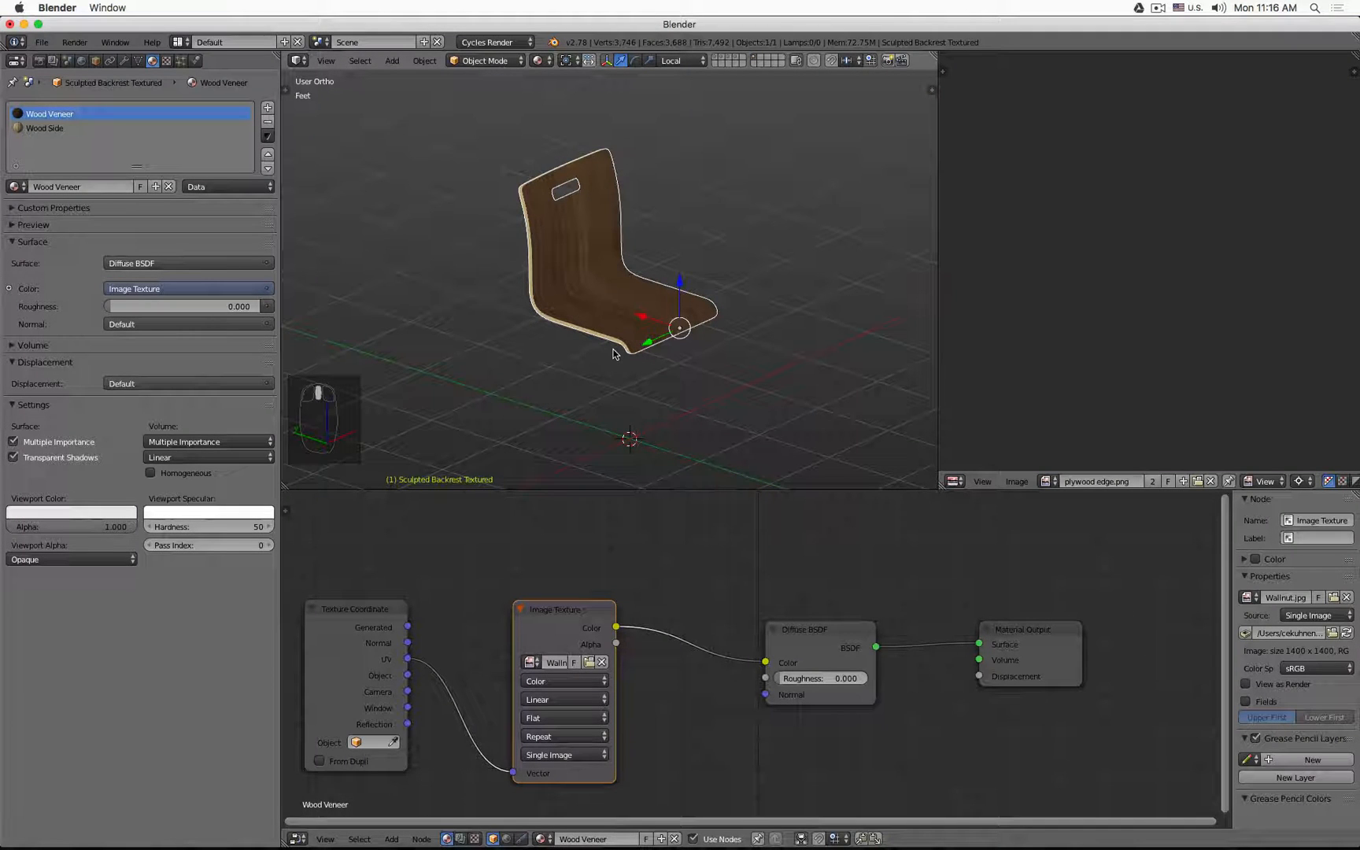
Review the complete chair shell from several angles, briefly toggling its viewport shading
scroll(610, 299, "up", 5)
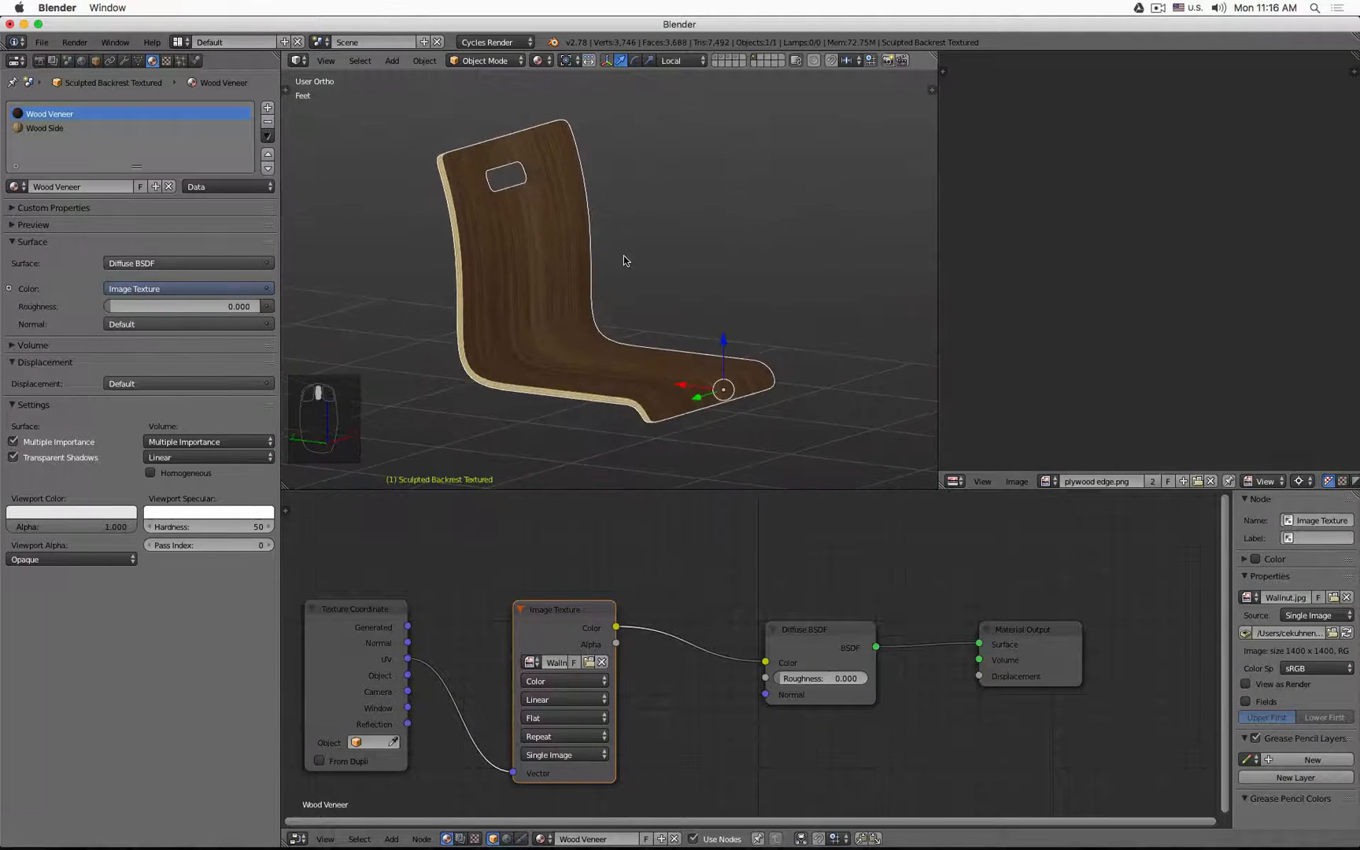
middle_click_drag(676, 289, 679, 289)
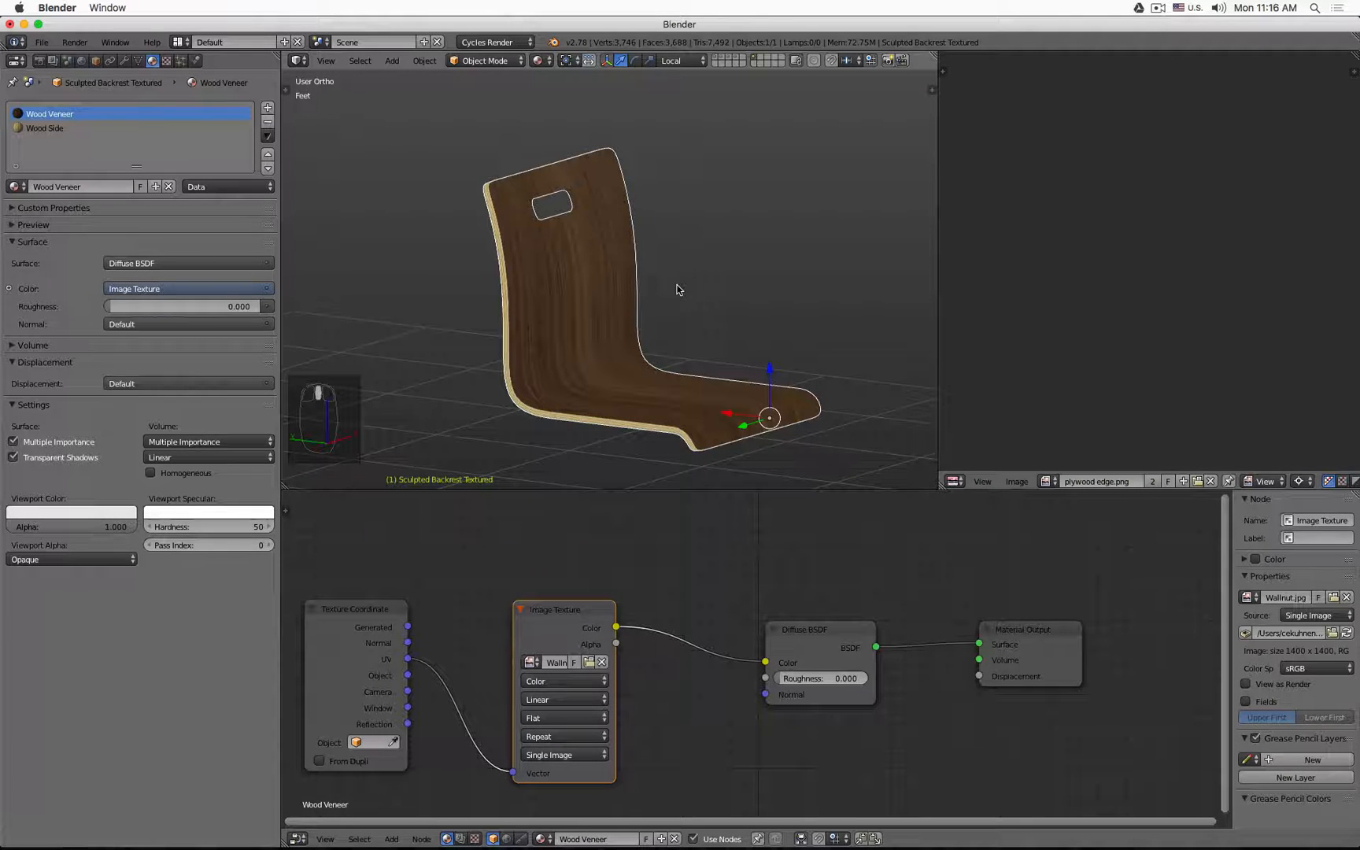
mouse_move(677, 289)
middle_mouse_down()
mouse_move(647, 298)
mouse_move(526, 258)
mouse_move(715, 279)
mouse_move(791, 334)
mouse_move(730, 310)
mouse_move(739, 291)
mouse_move(696, 300)
middle_mouse_up()
scroll(710, 325, "up", 3)
key("z")
key("z")
middle_click_drag(729, 364, 649, 327)
scroll(649, 326, "down", 1)
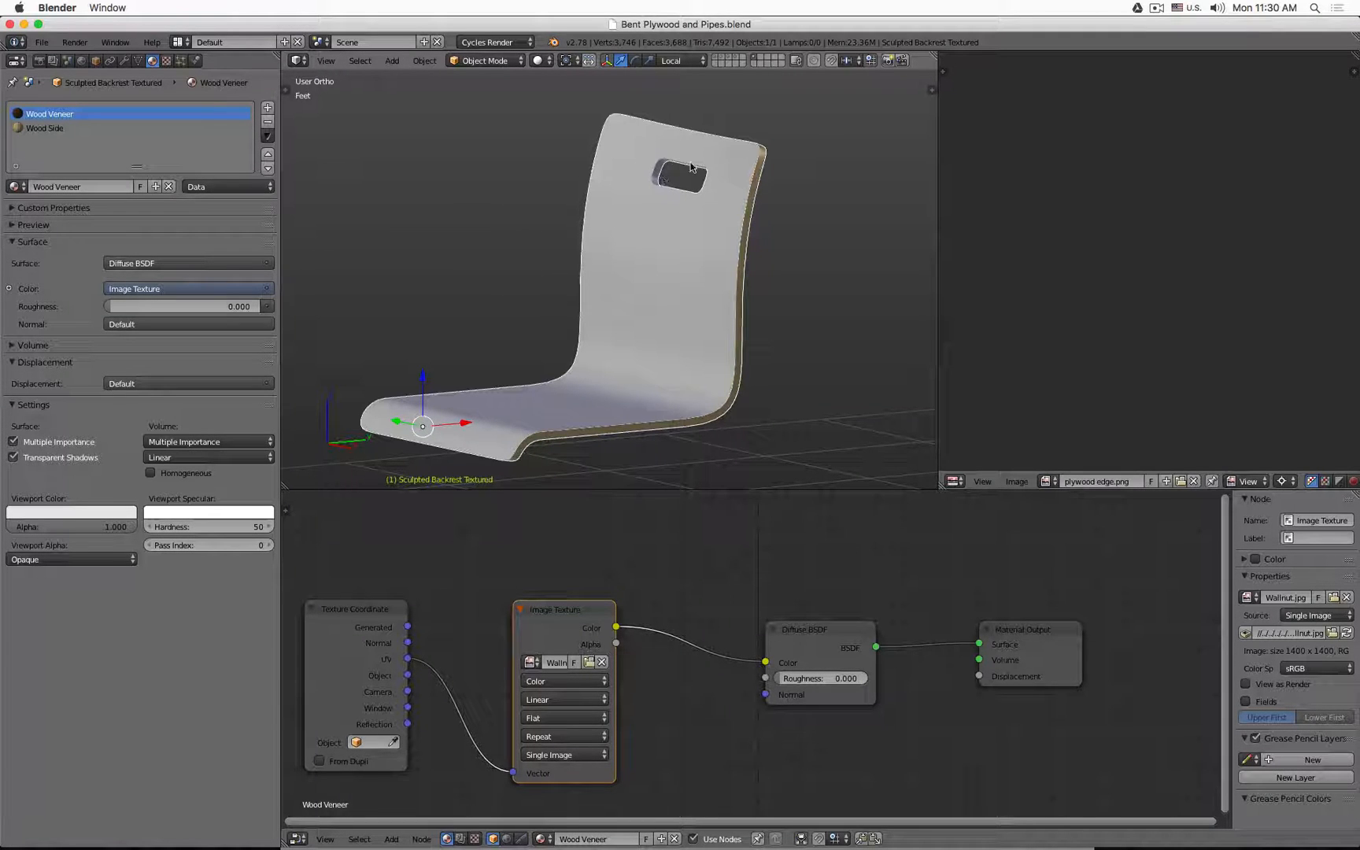
Set the viewport shading to Material to show the textures around the backrest's handle cutout
scroll(665, 169, "up", 8)
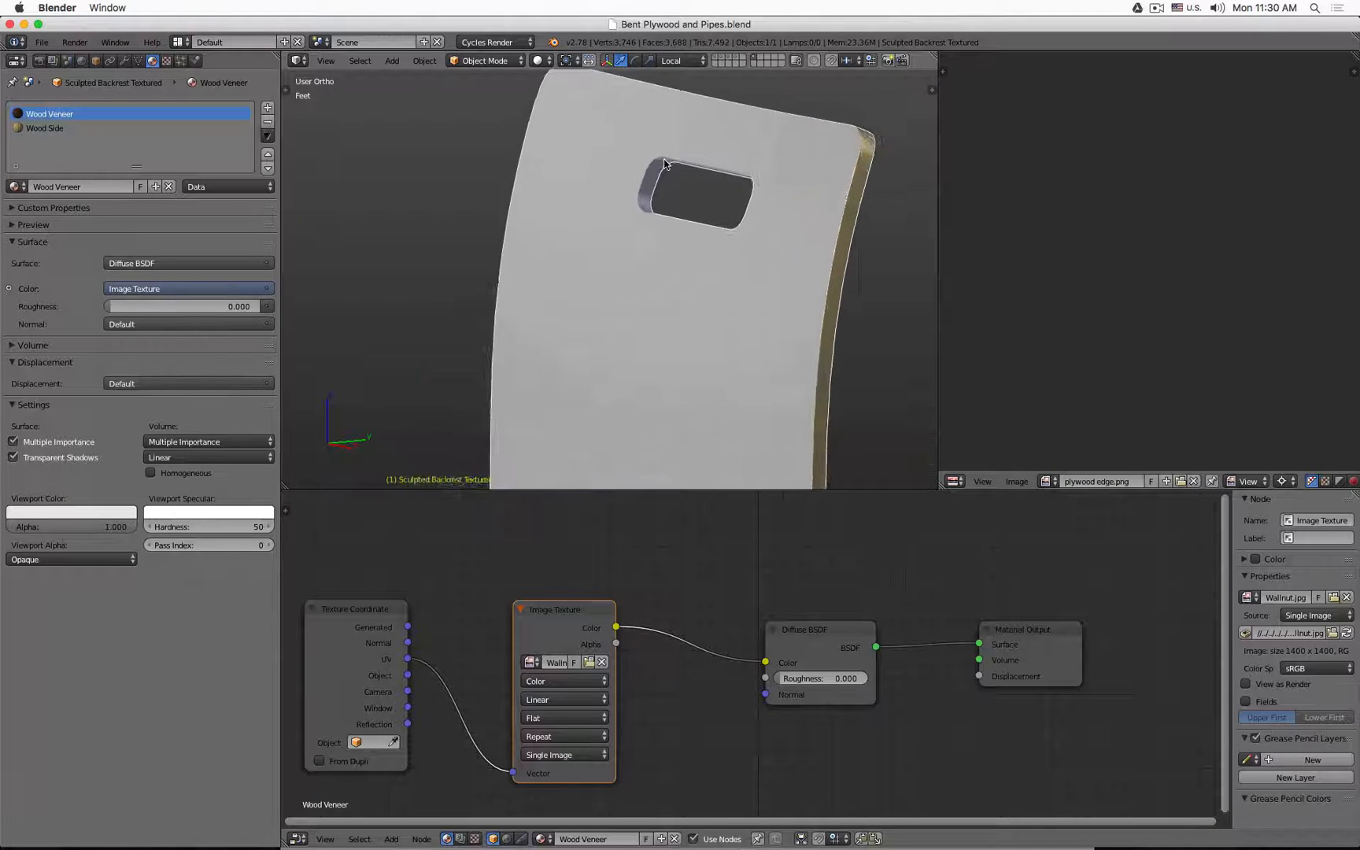
scroll(634, 215, "down", 2)
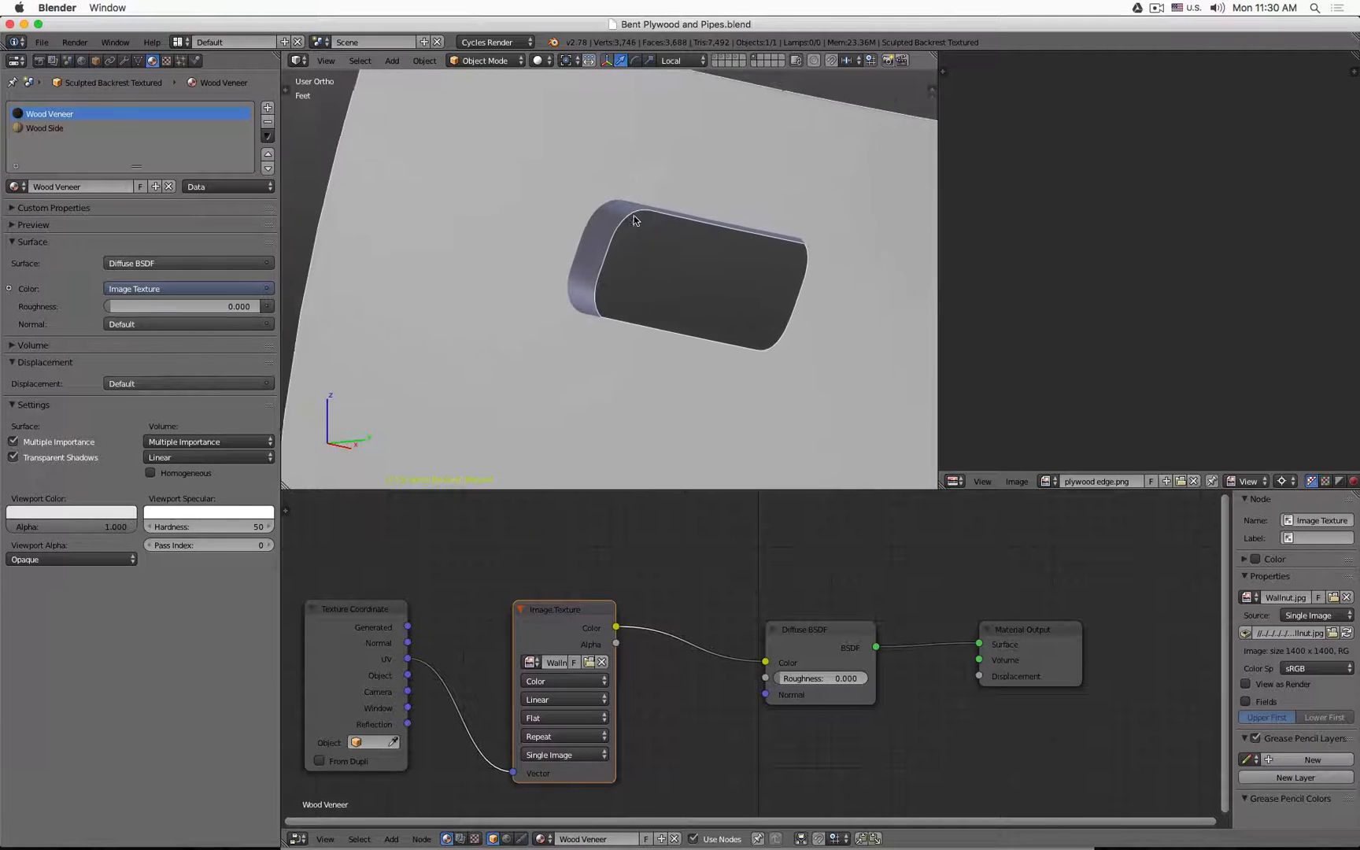
left_click(541, 61)
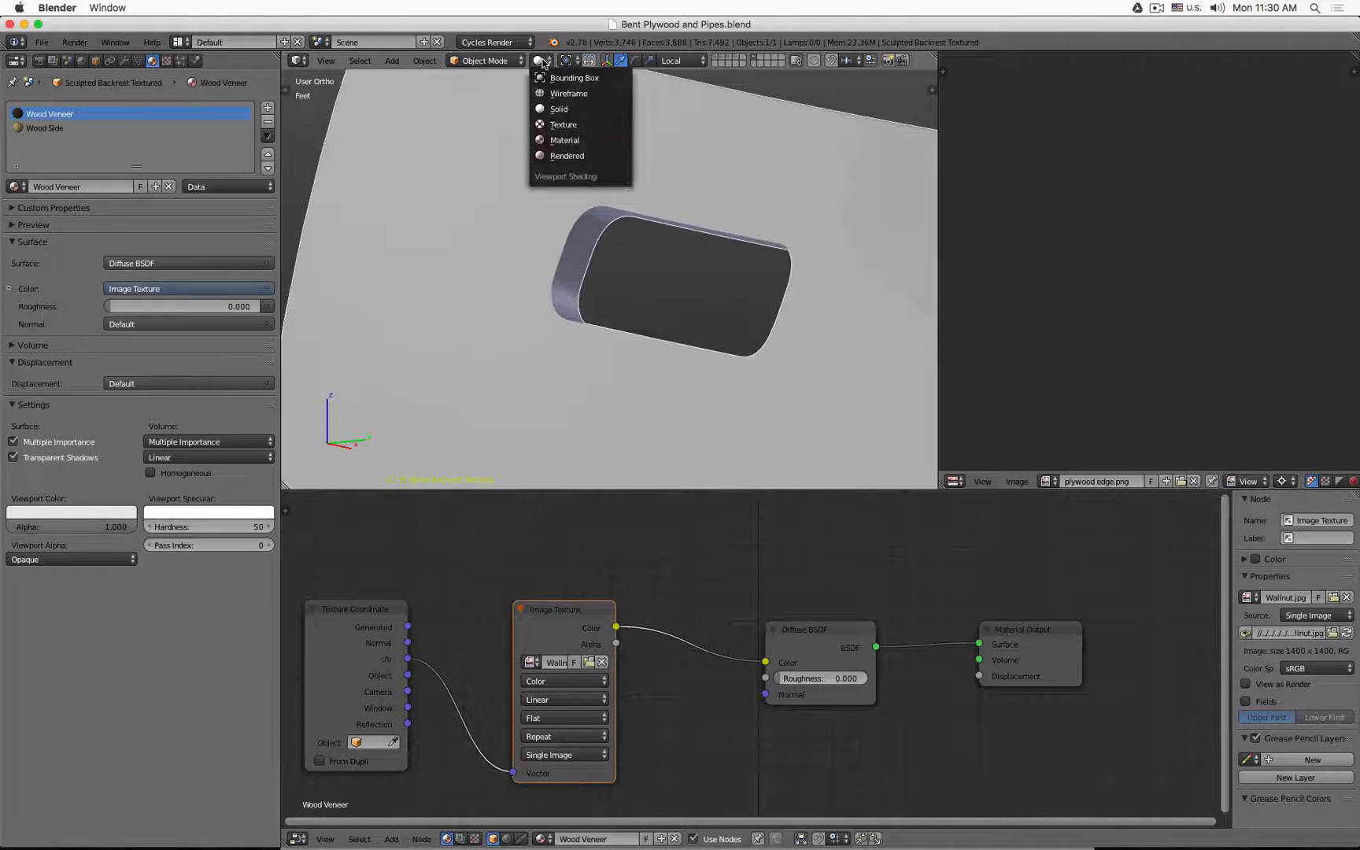
left_click(576, 142)
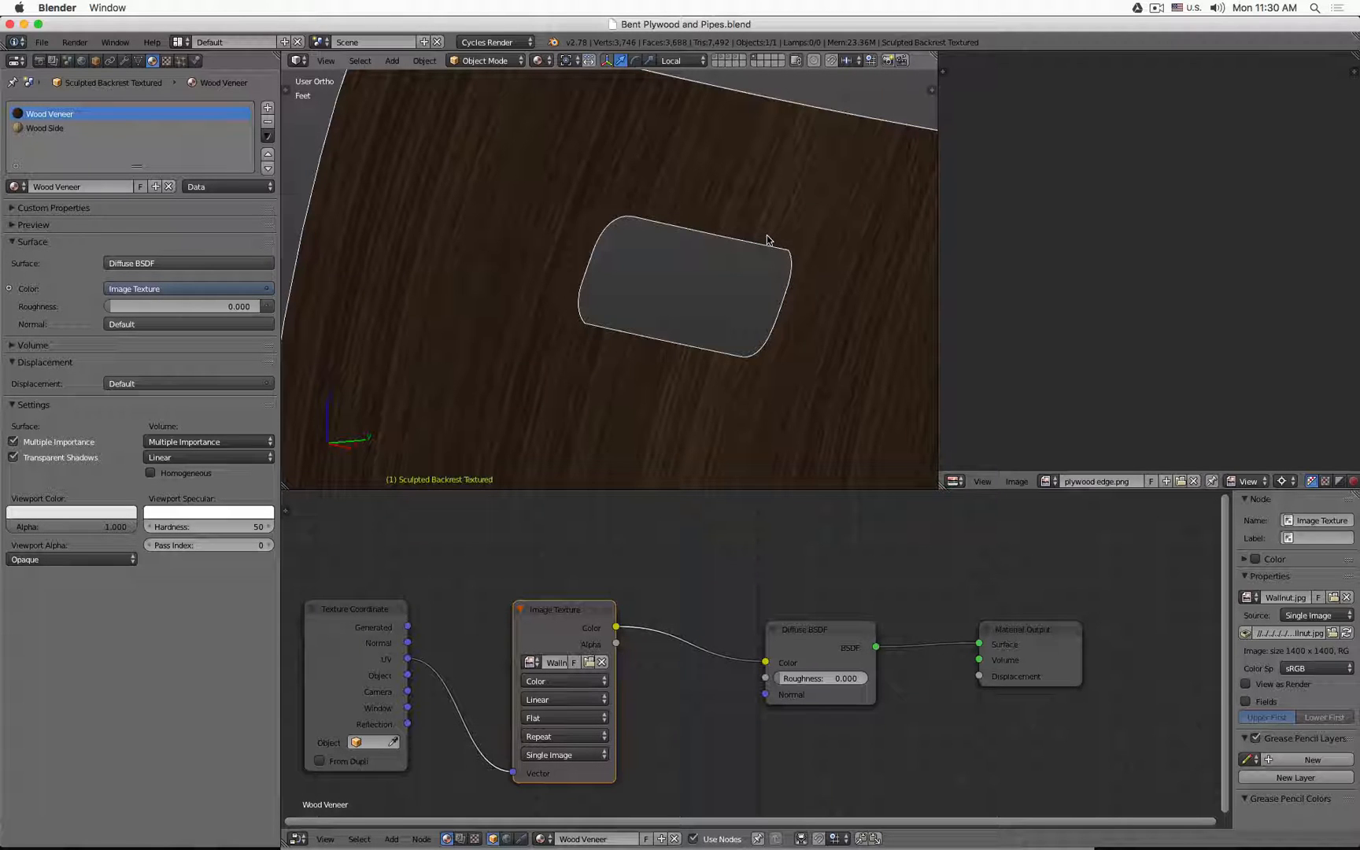
scroll(448, 303, "down", 5)
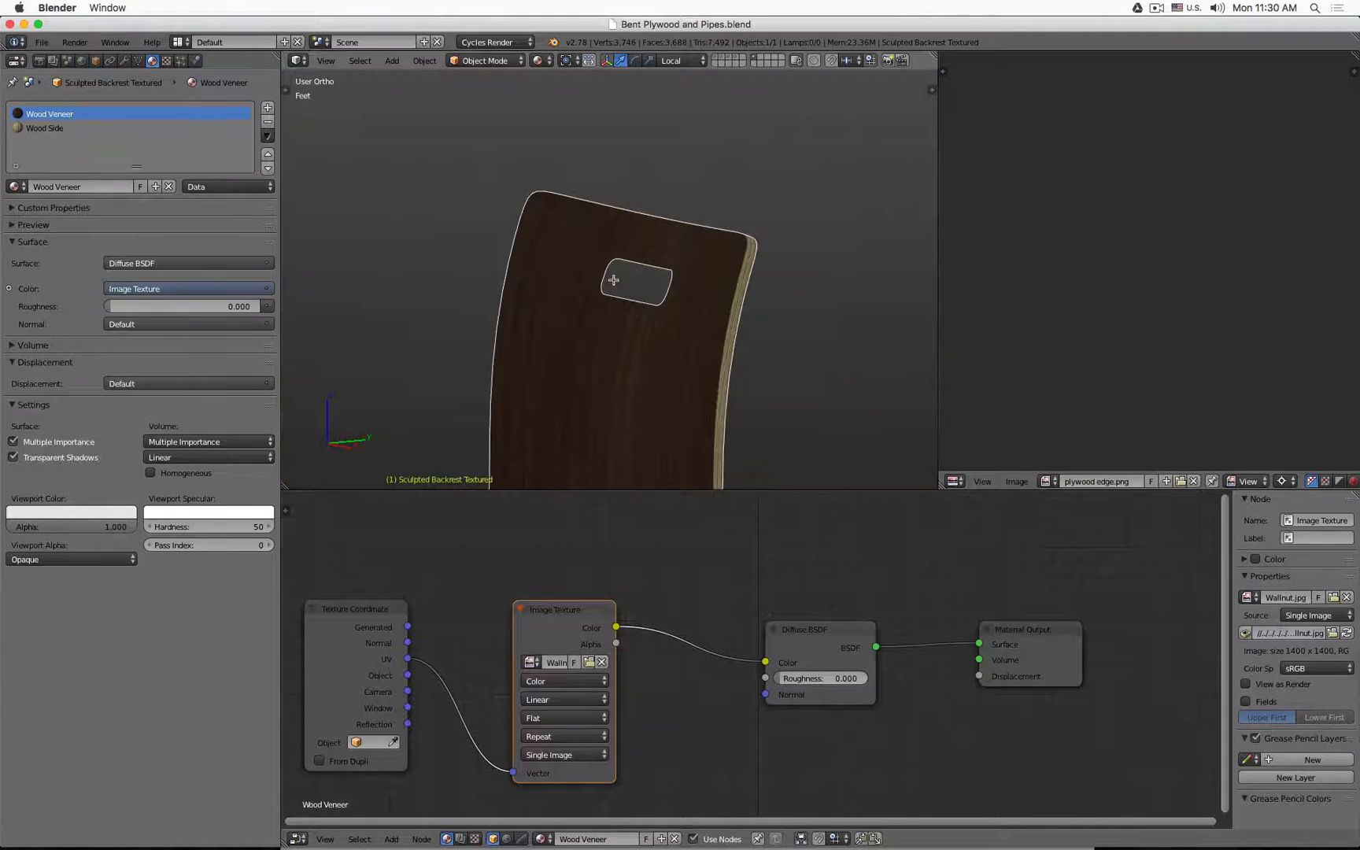
Show the layer holding the Boolean Handle object, select it and set its maximum draw type to Textured
key("Tab")
key("Tab")
left_click(730, 62)
right_click(666, 266)
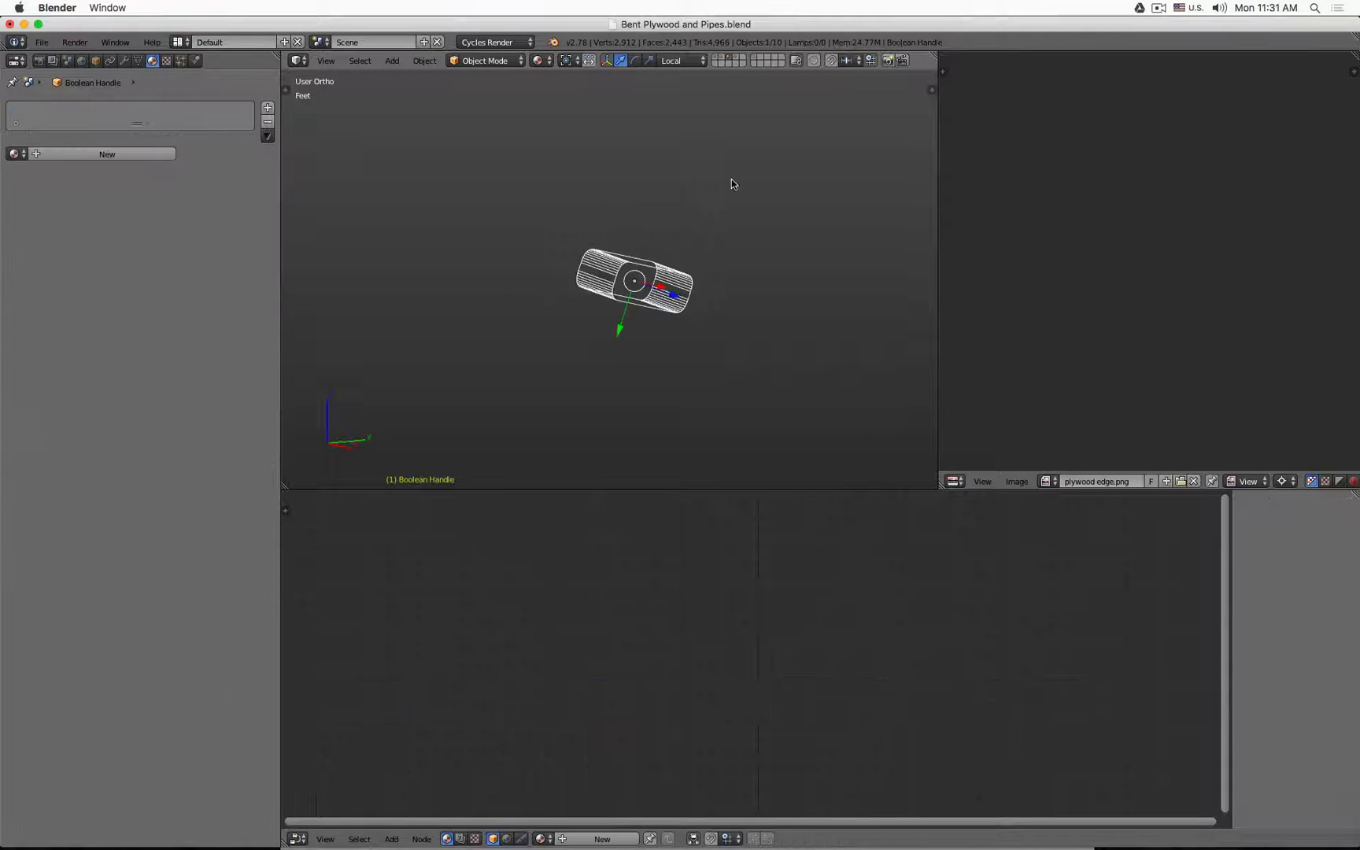
left_click(754, 58)
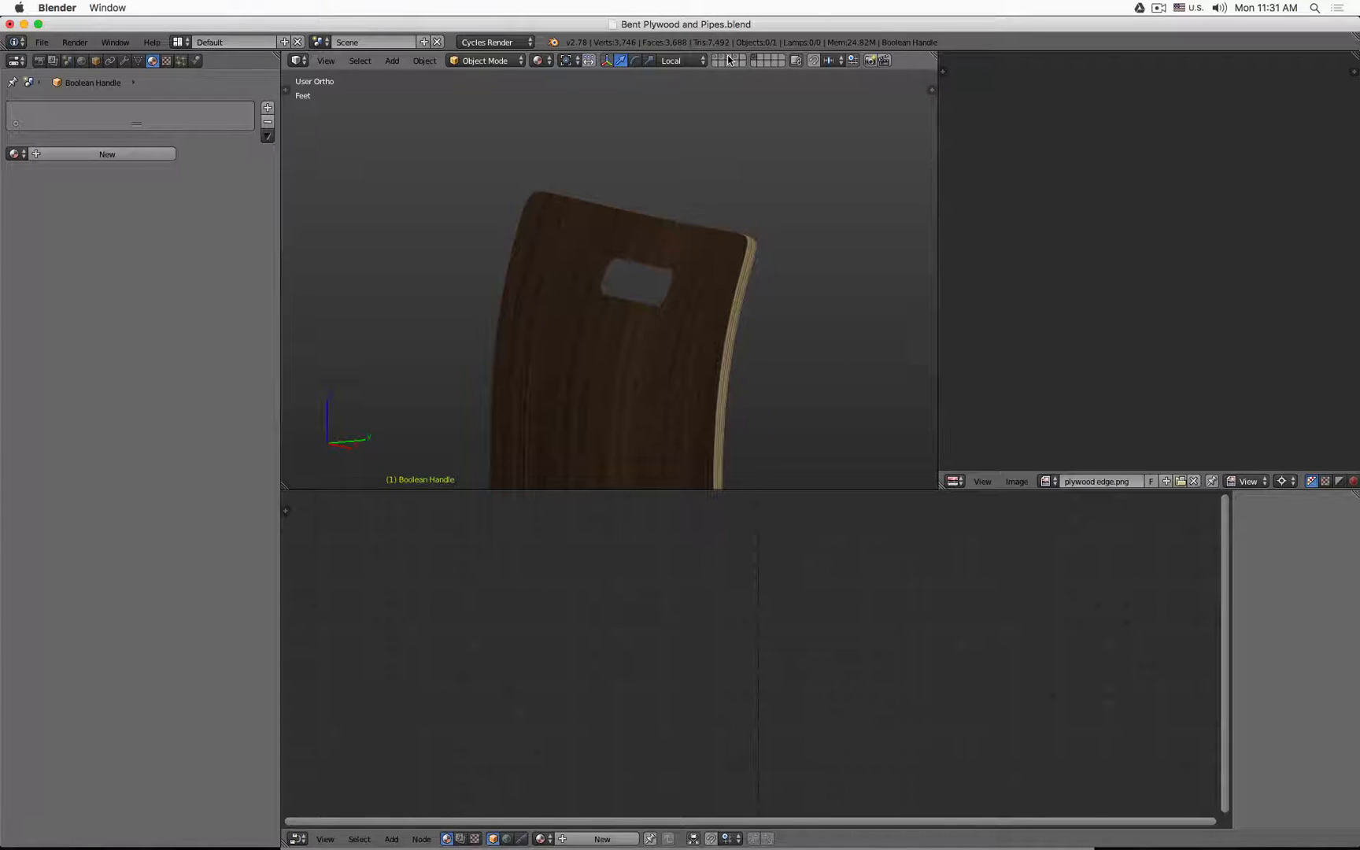
left_click(728, 57)
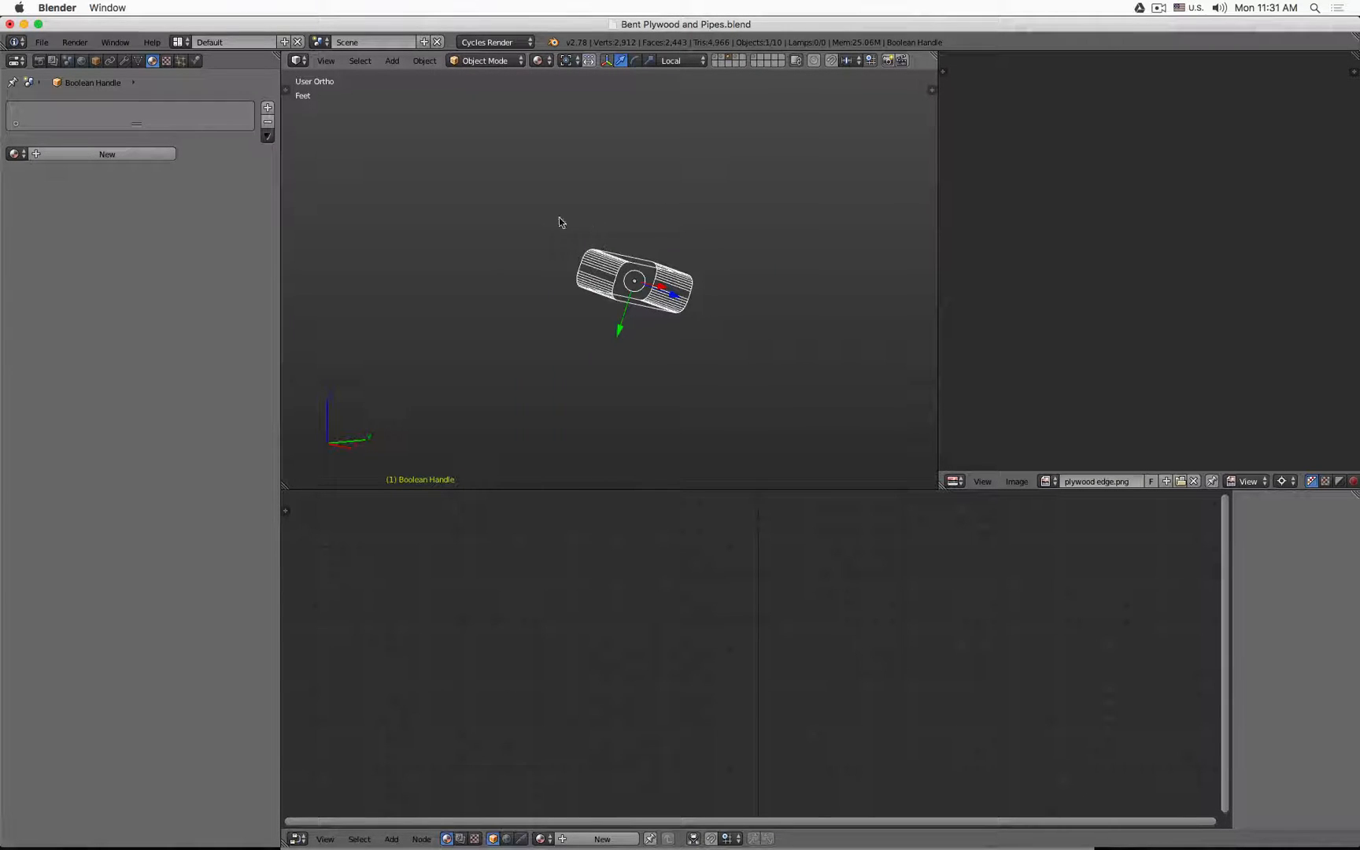
left_click(95, 61)
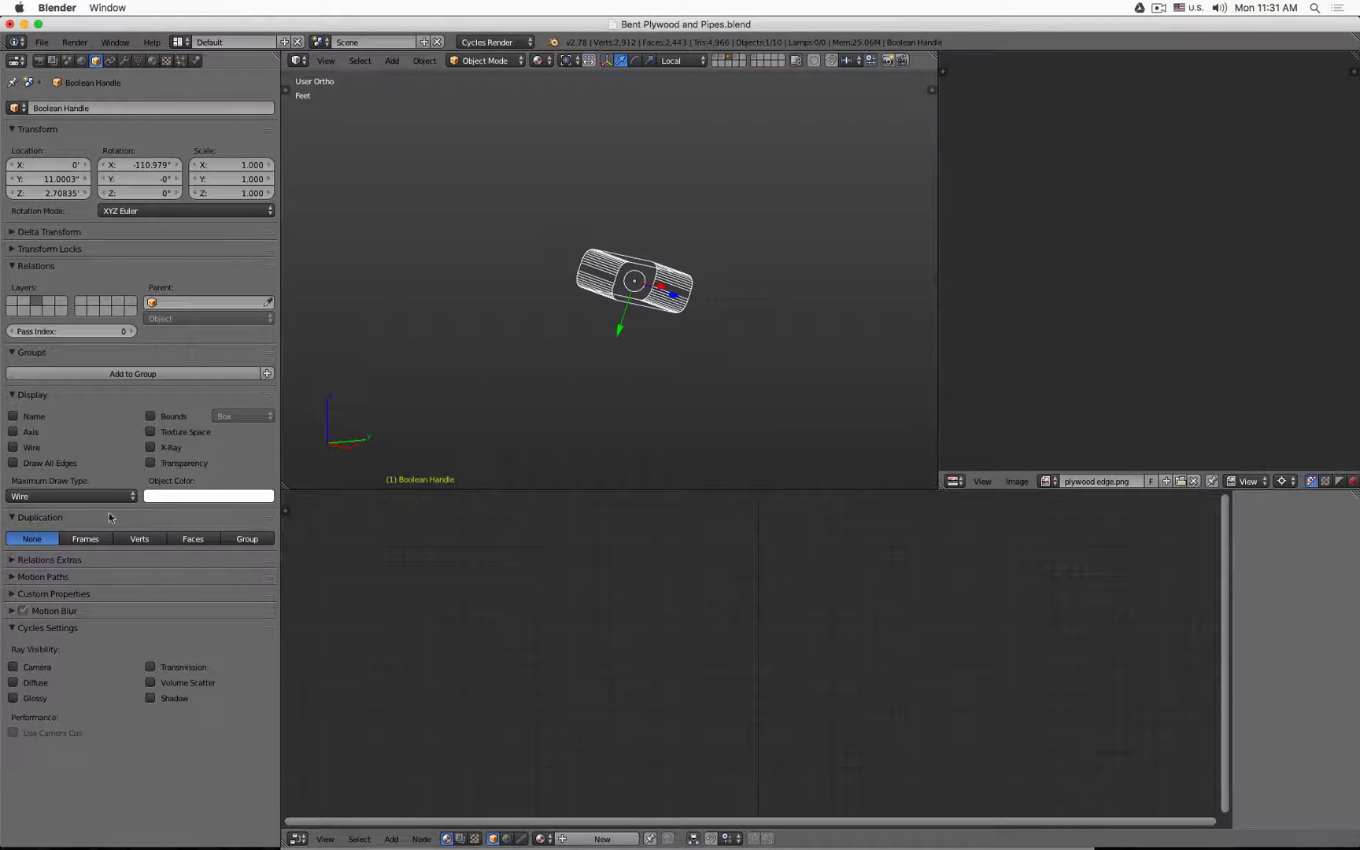
left_click(92, 495)
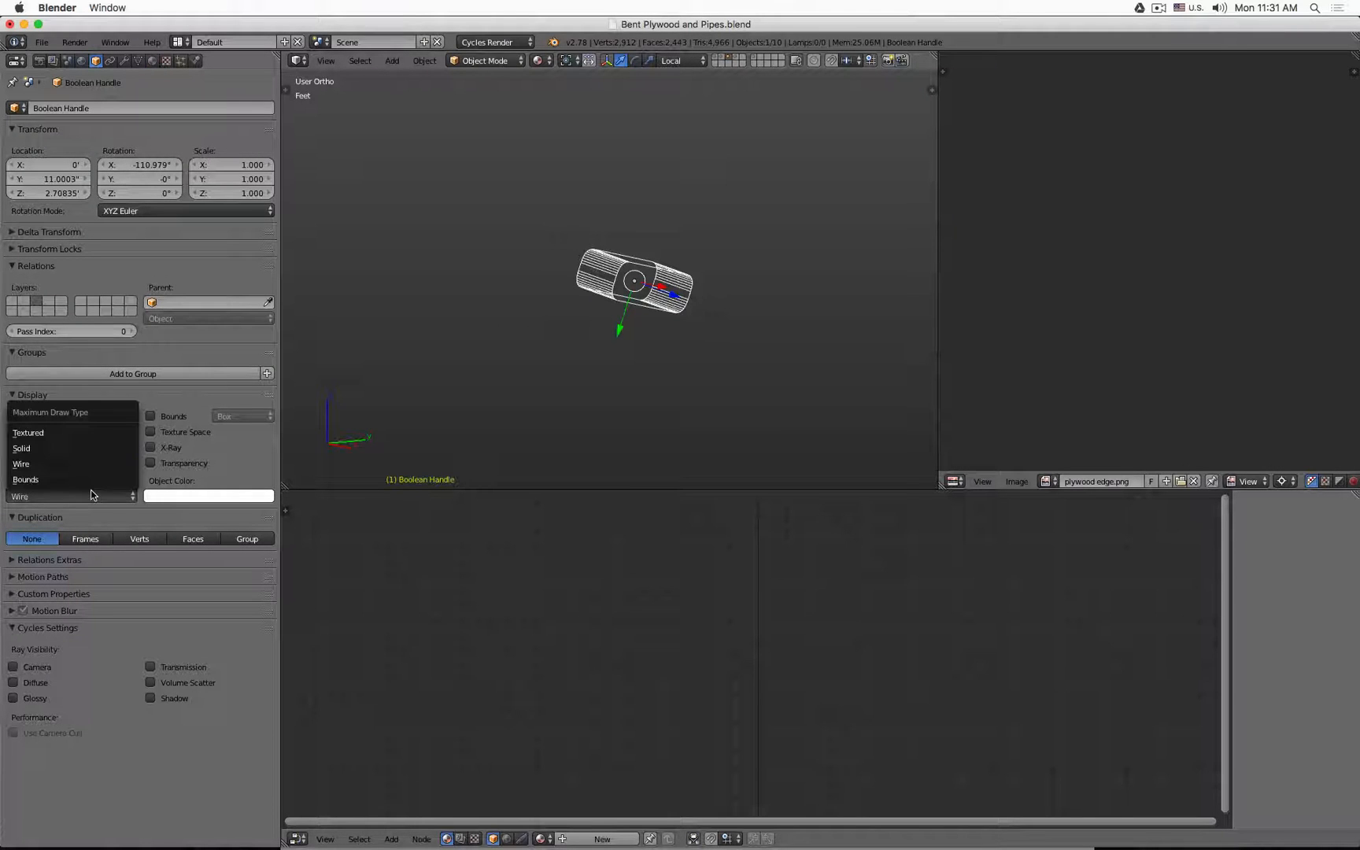
left_click(91, 432)
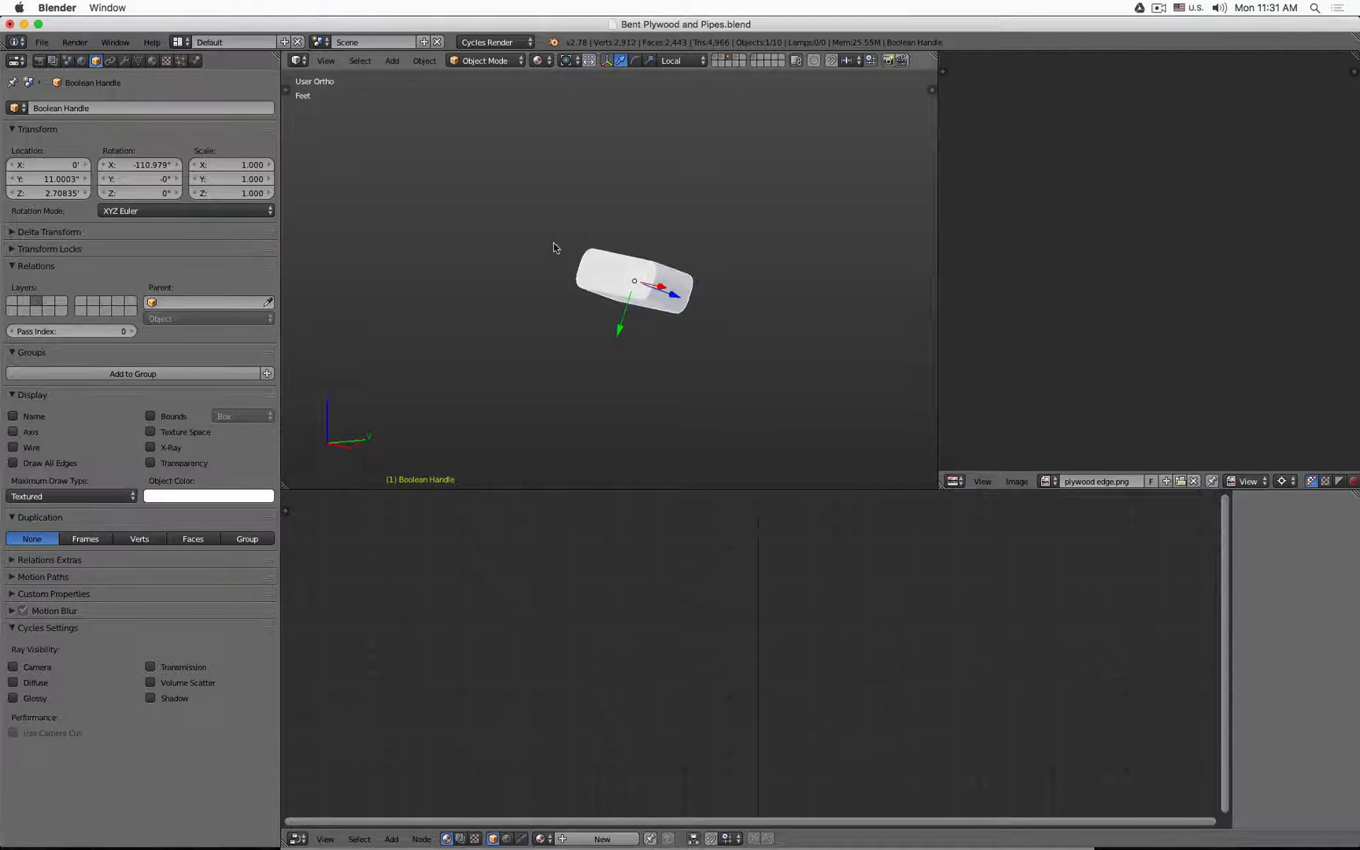
Create a new material on the Boolean Handle object and name it Wood Side Boolean
left_click(152, 61)
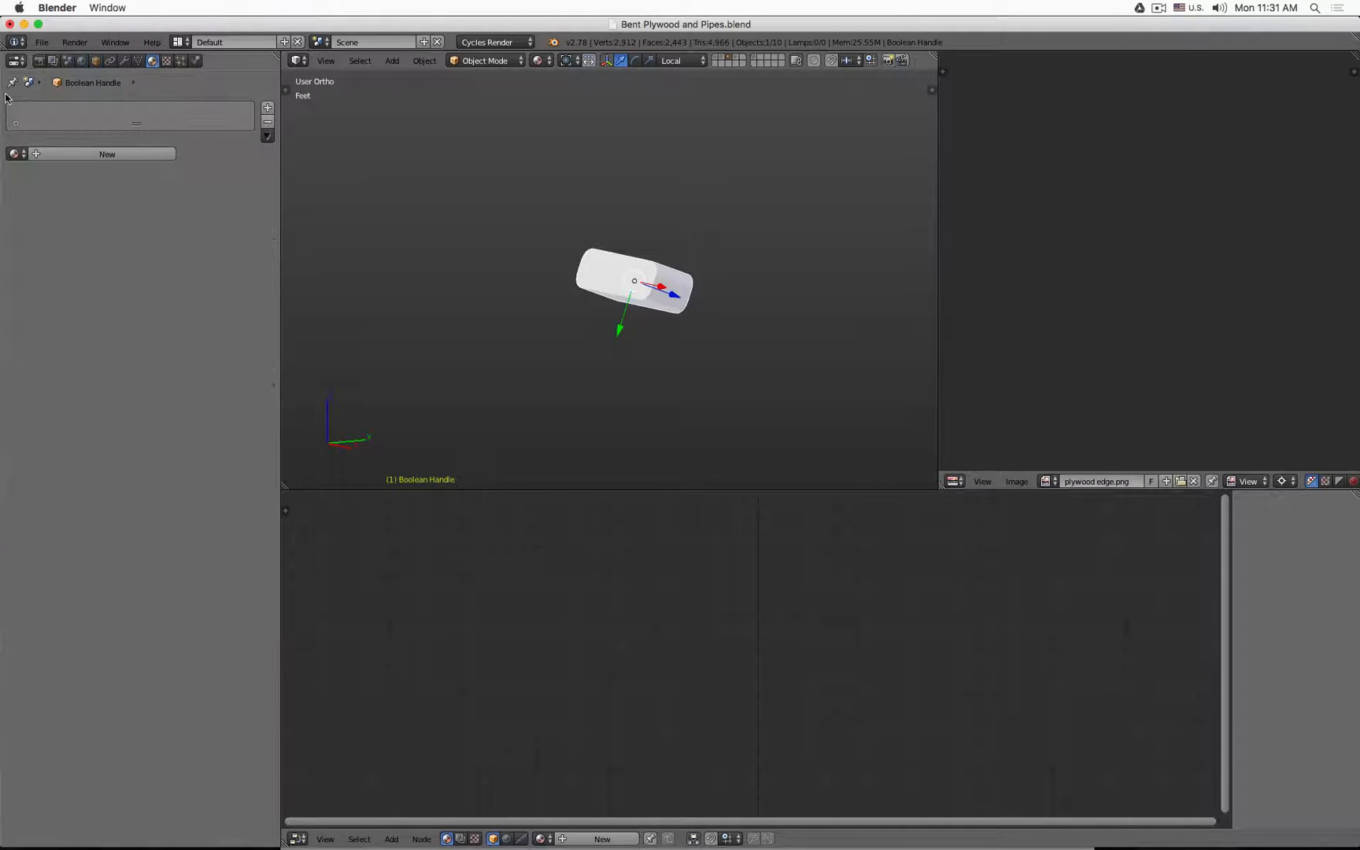
left_click(112, 155)
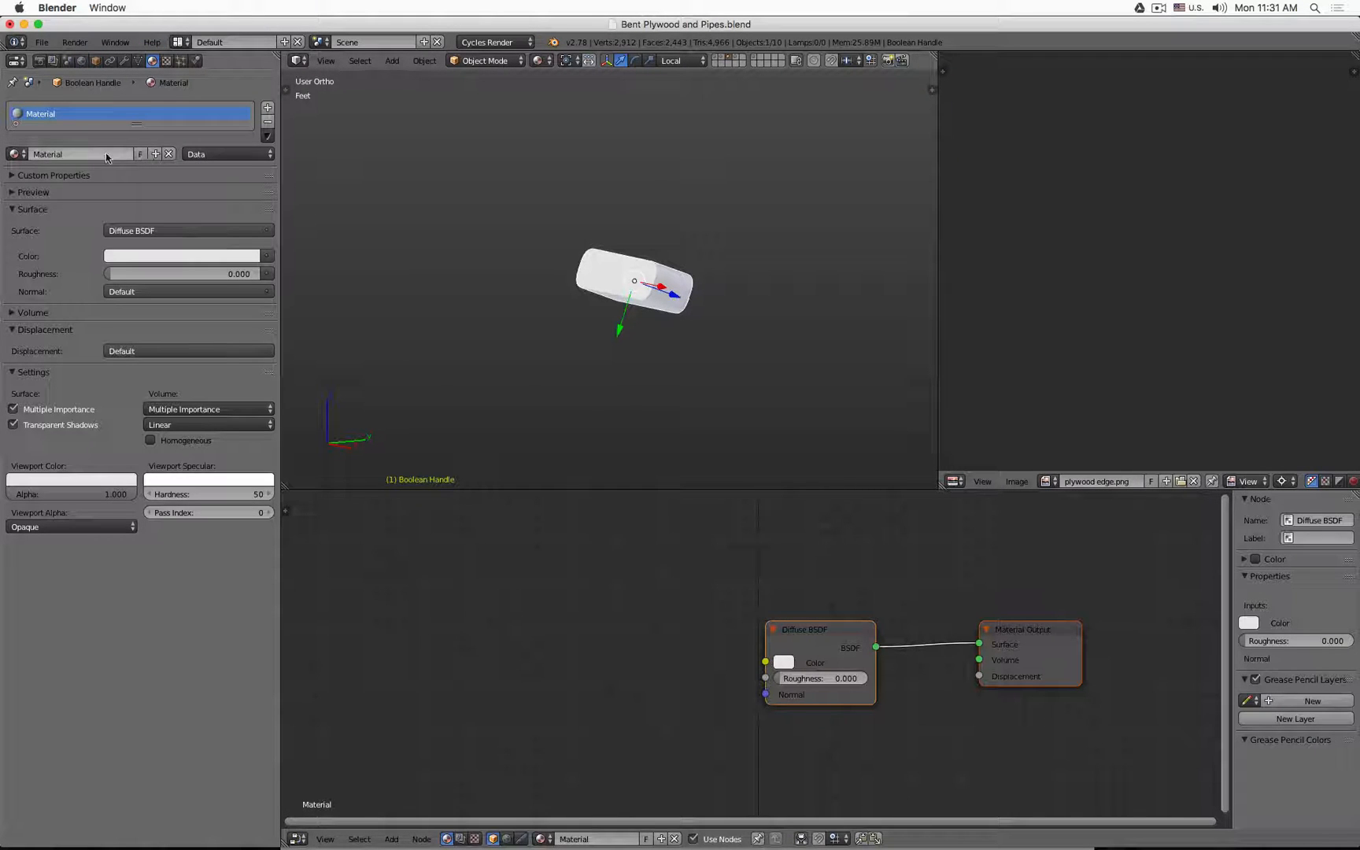
double_click(106, 154)
type("Wood Boolean")
key("Return")
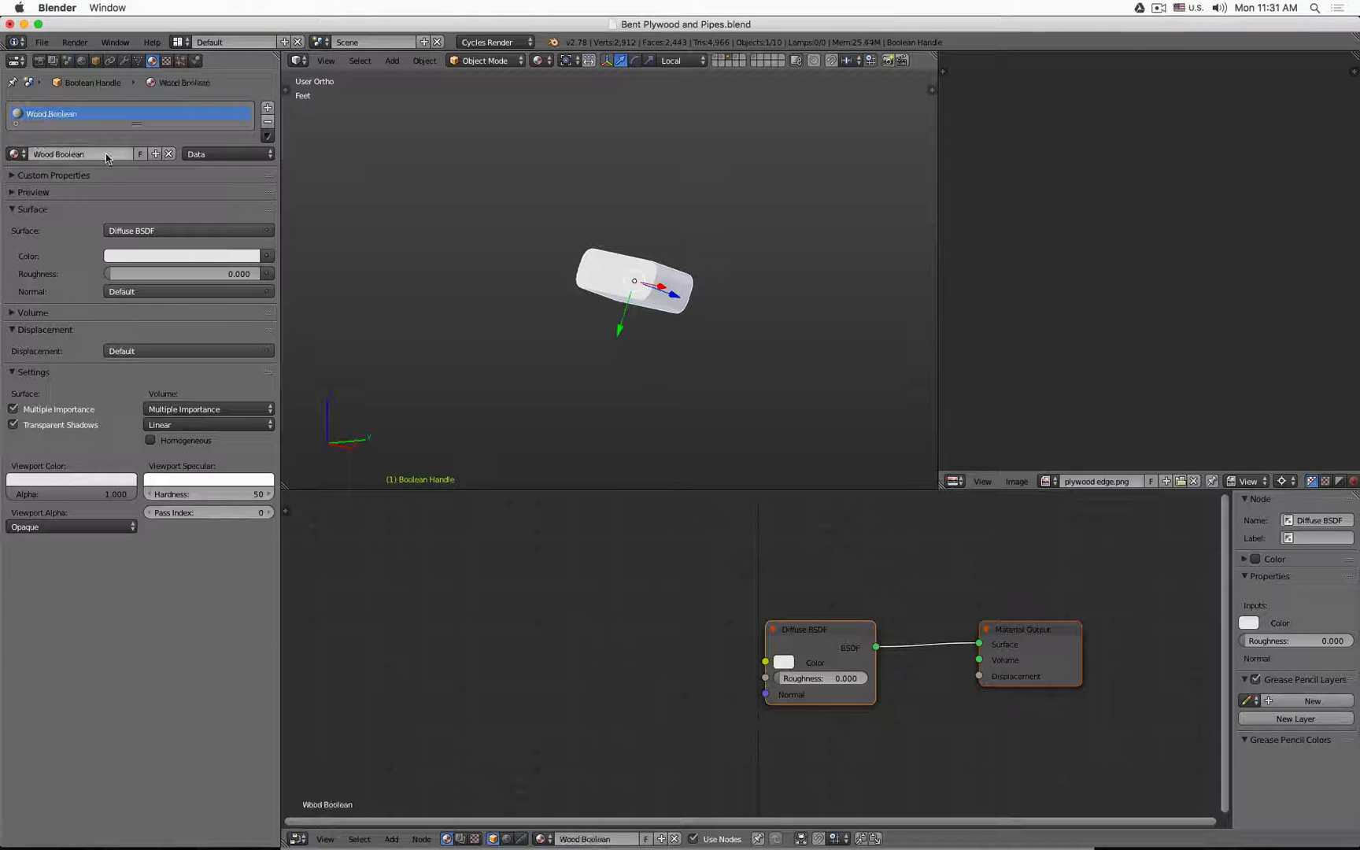
double_click(107, 155)
type("Side")
key("Return")
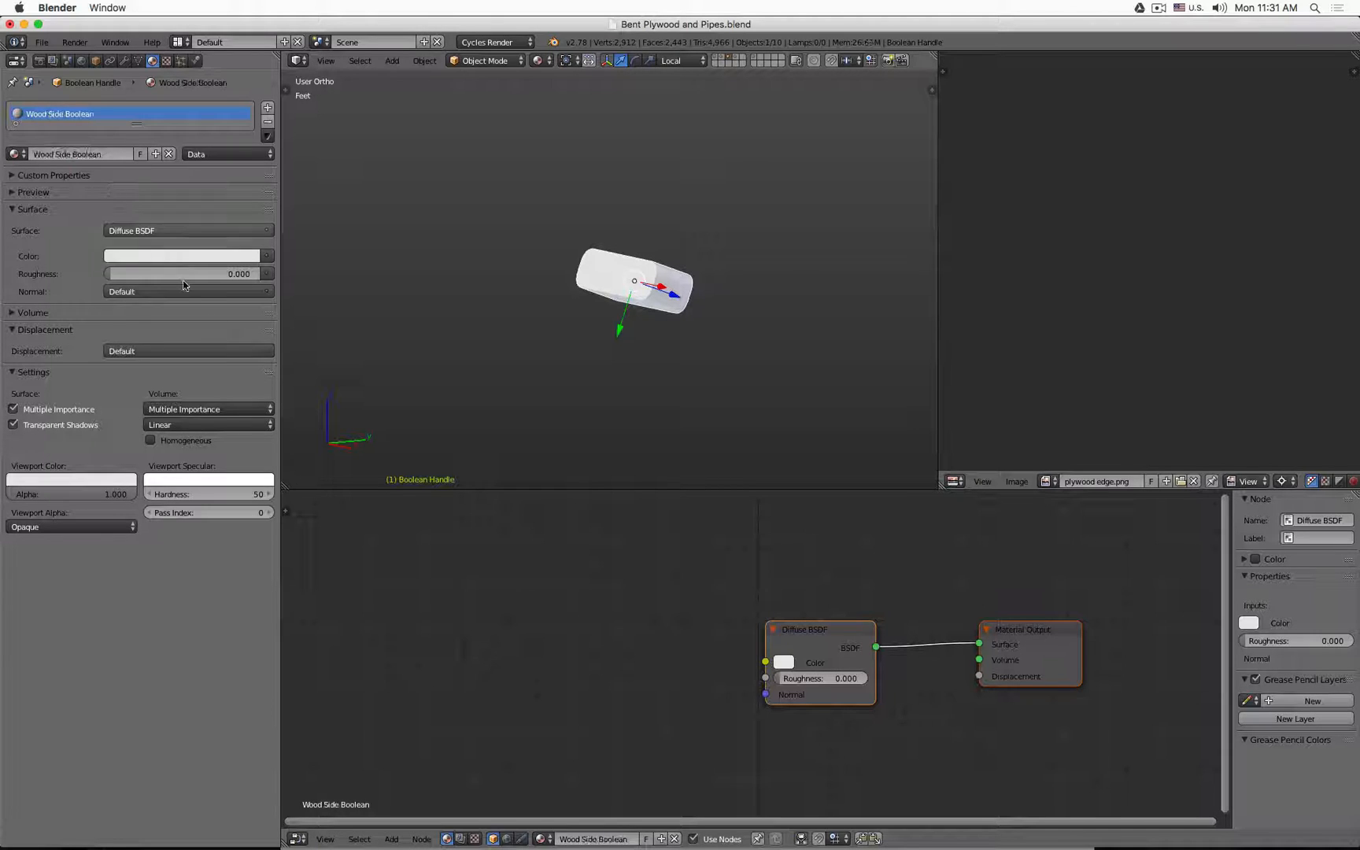
Make both the viewport color and the Diffuse BSDF color of the Wood Side Boolean material red
left_click(126, 481)
left_click_drag(75, 381, 70, 388)
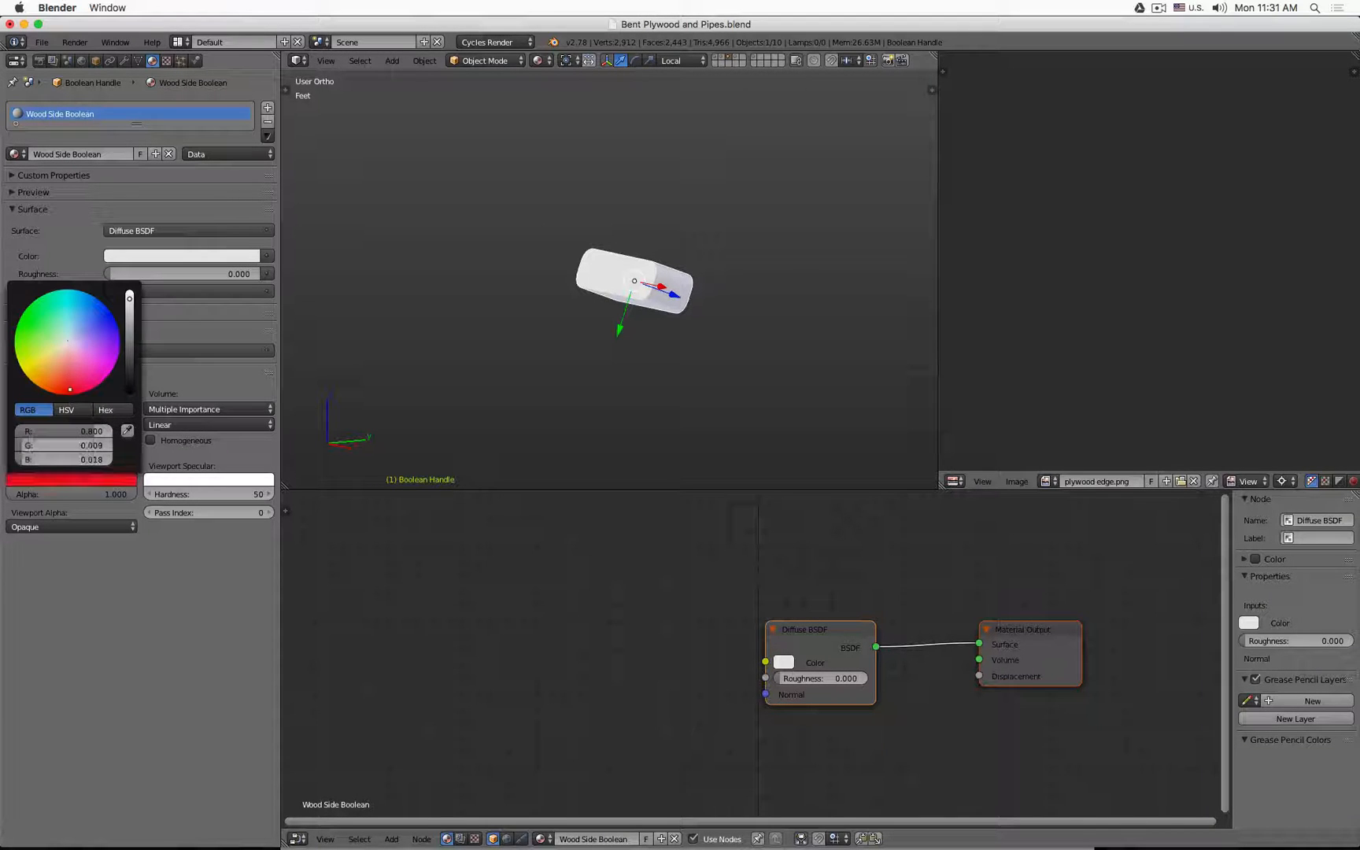
left_click(199, 256)
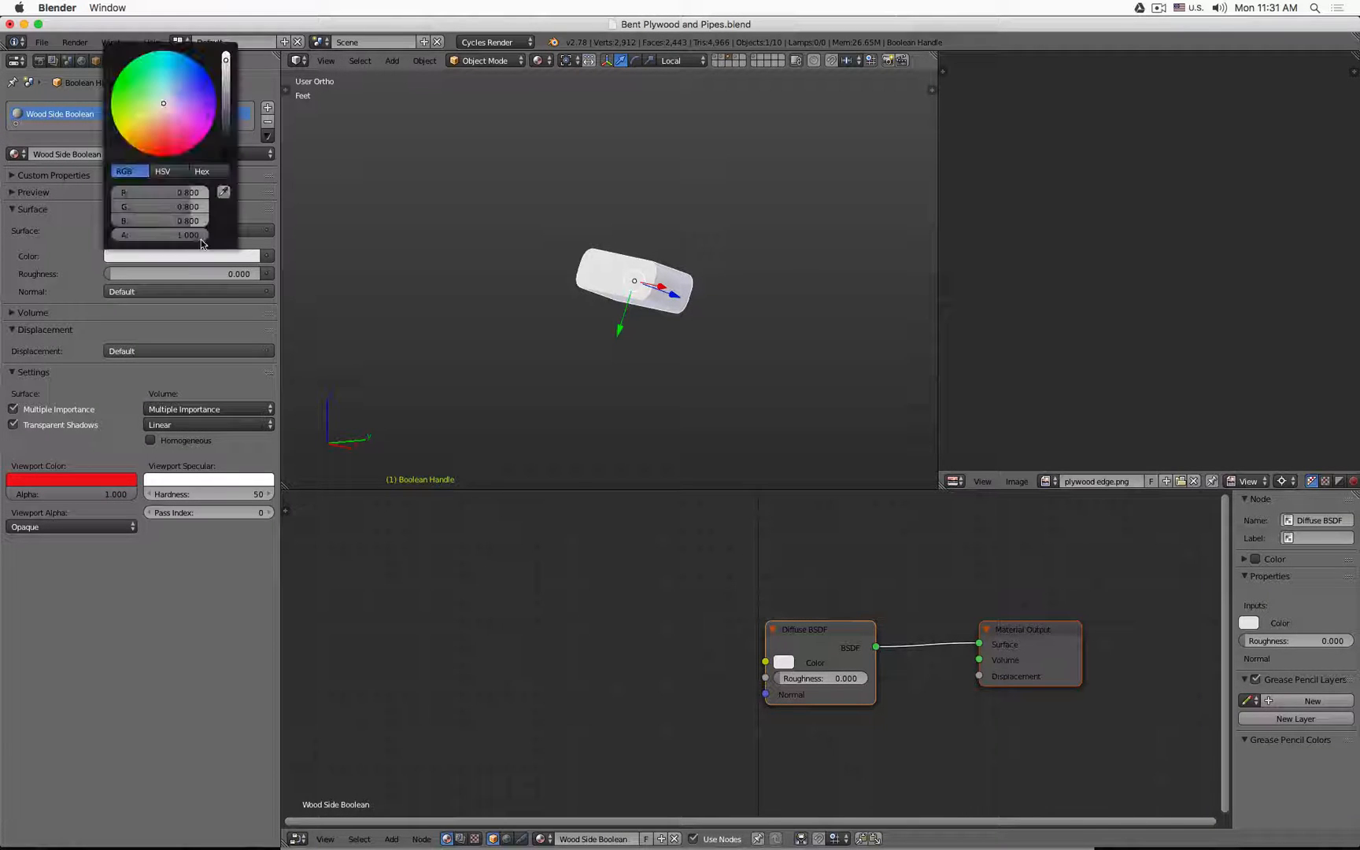
left_click(161, 143)
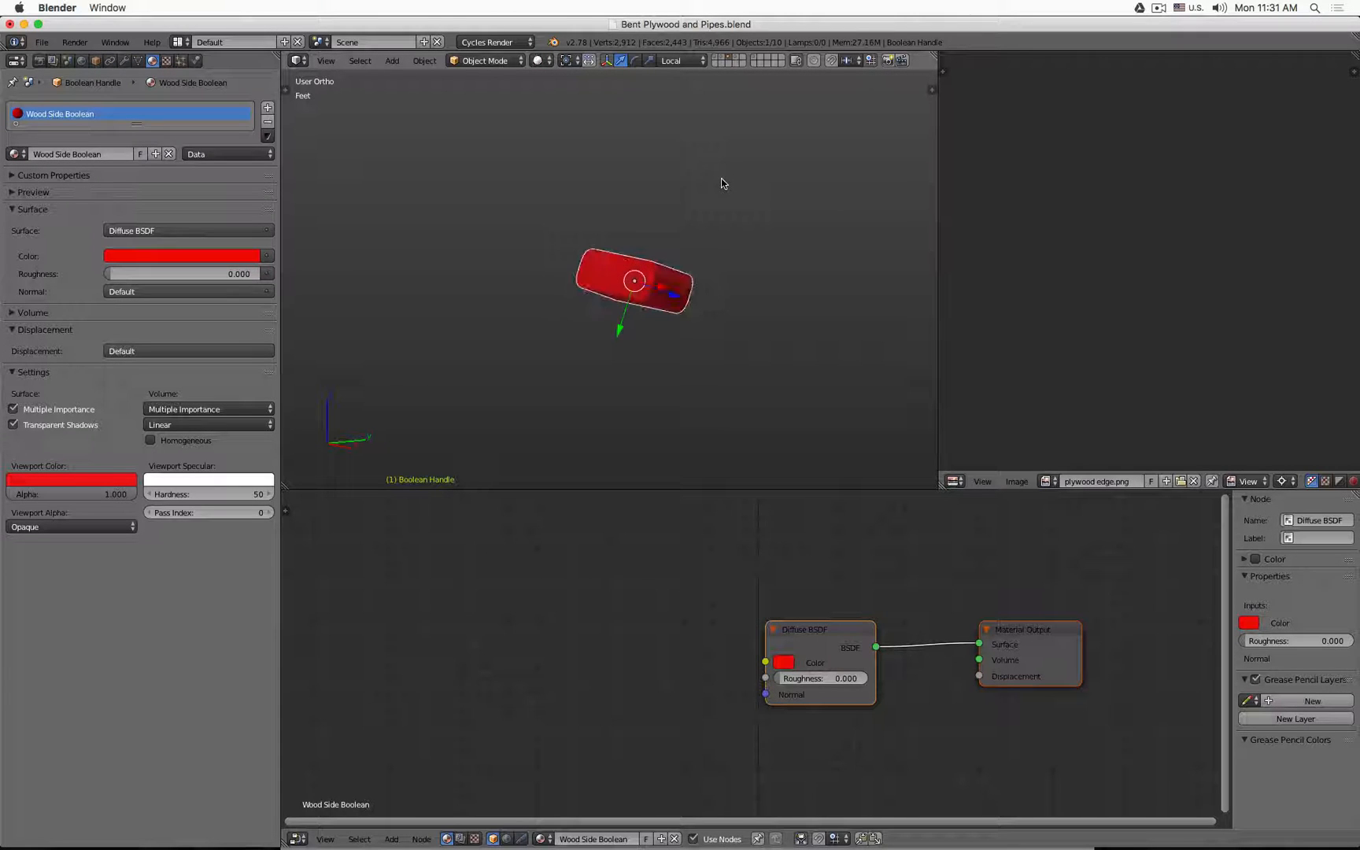
Return to the textured backrest and assign the Wood Side Boolean material to a new third material slot
left_click(753, 61)
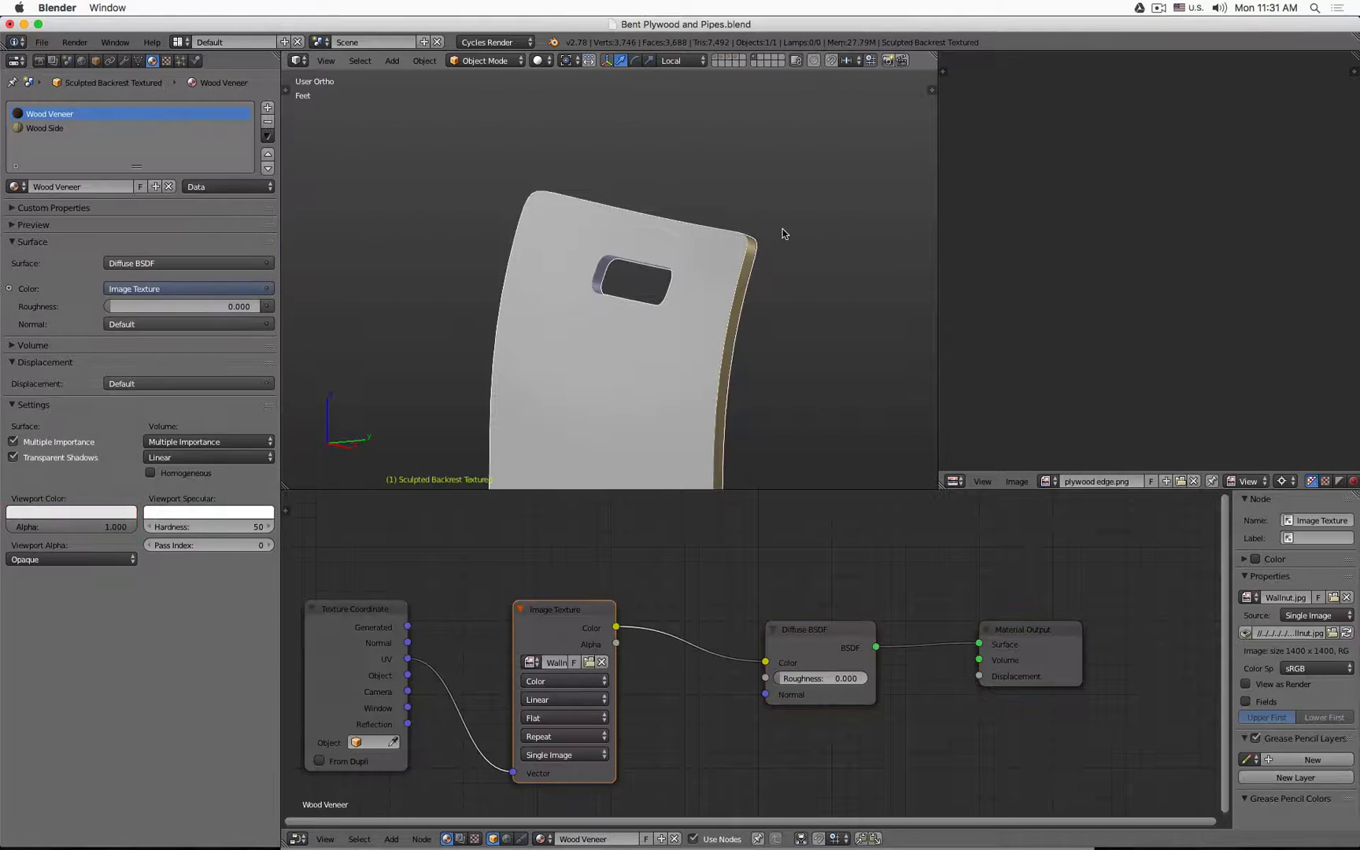
left_click(268, 108)
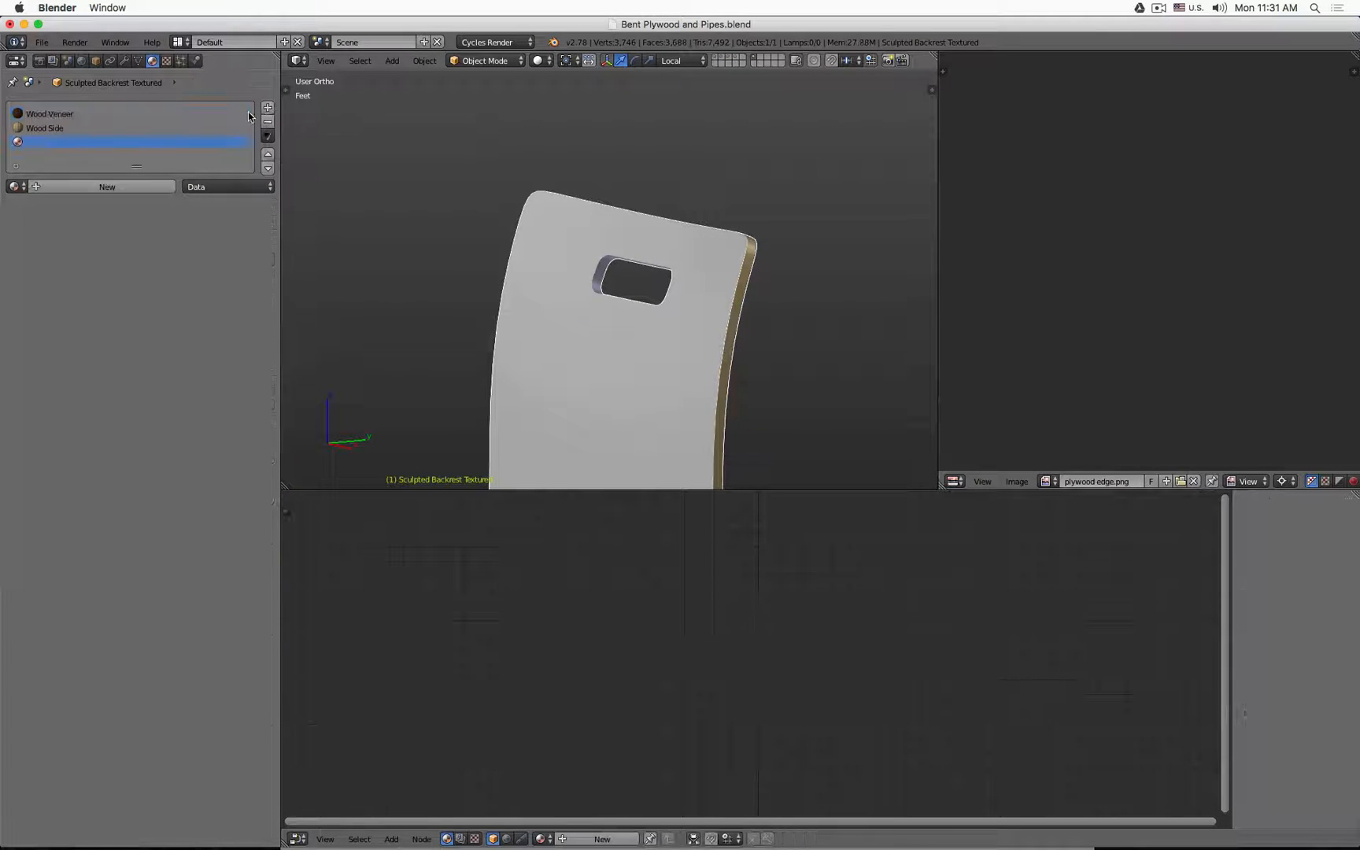
left_click(15, 187)
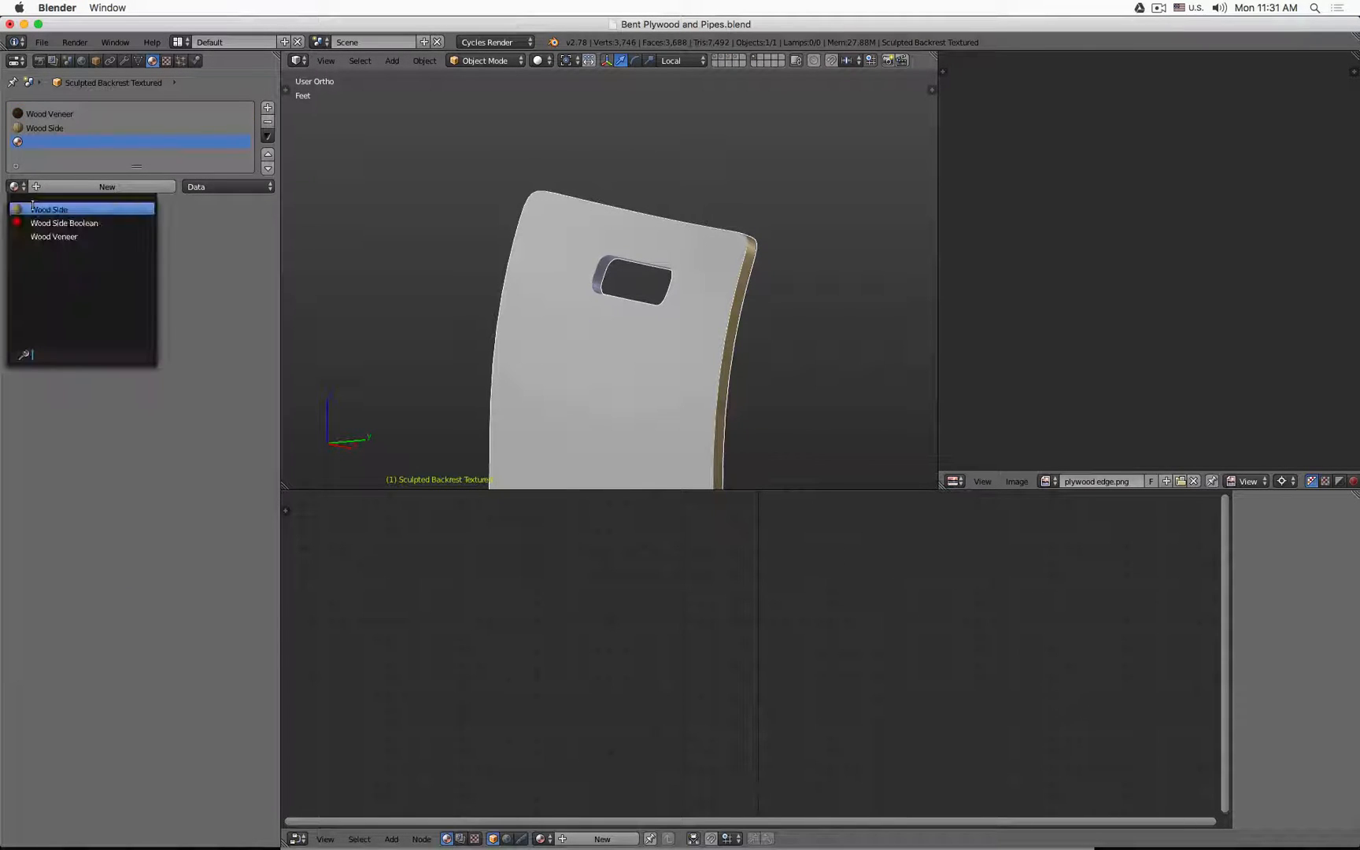
left_click(123, 223)
scroll(608, 277, "up", 6)
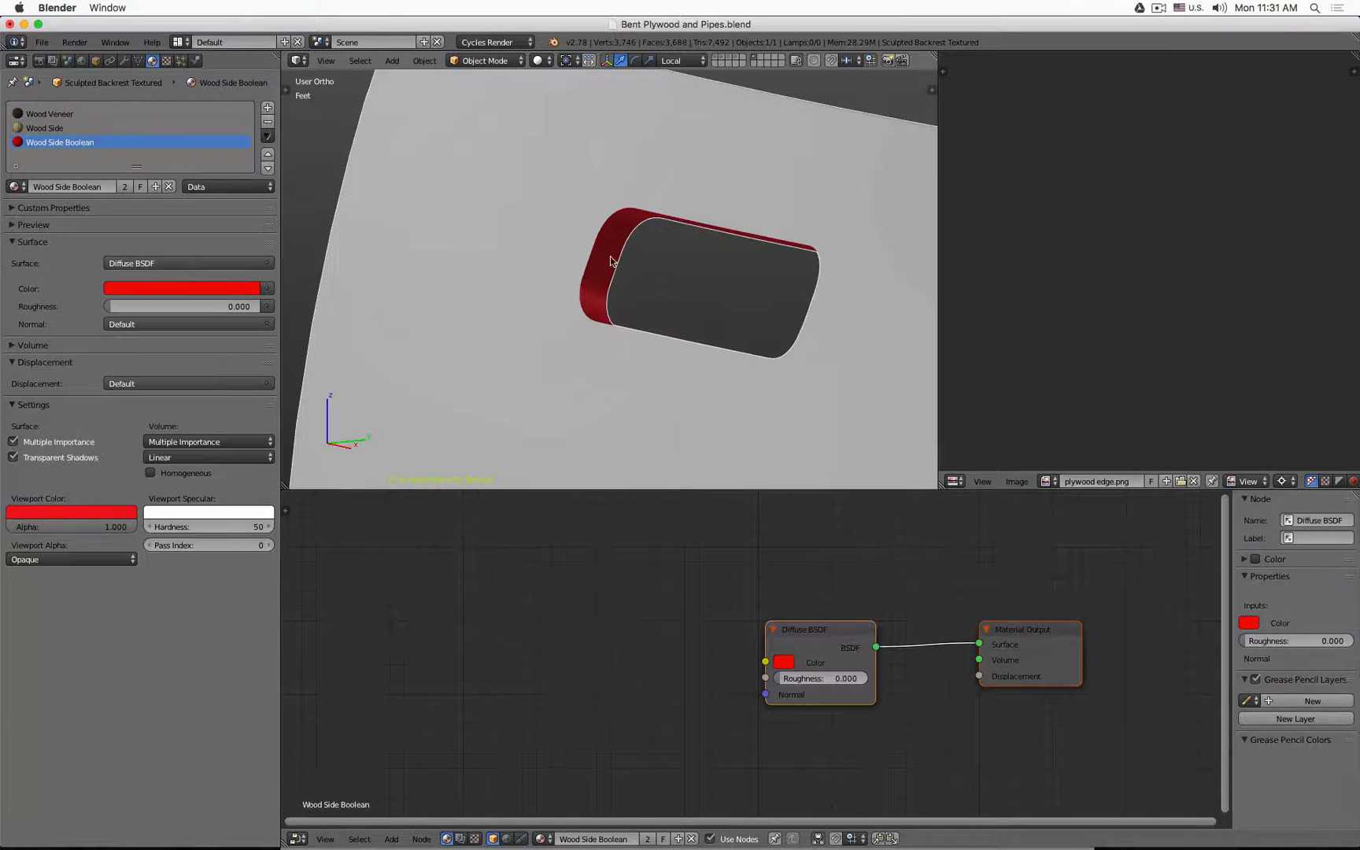
middle_click_drag(632, 217, 594, 218)
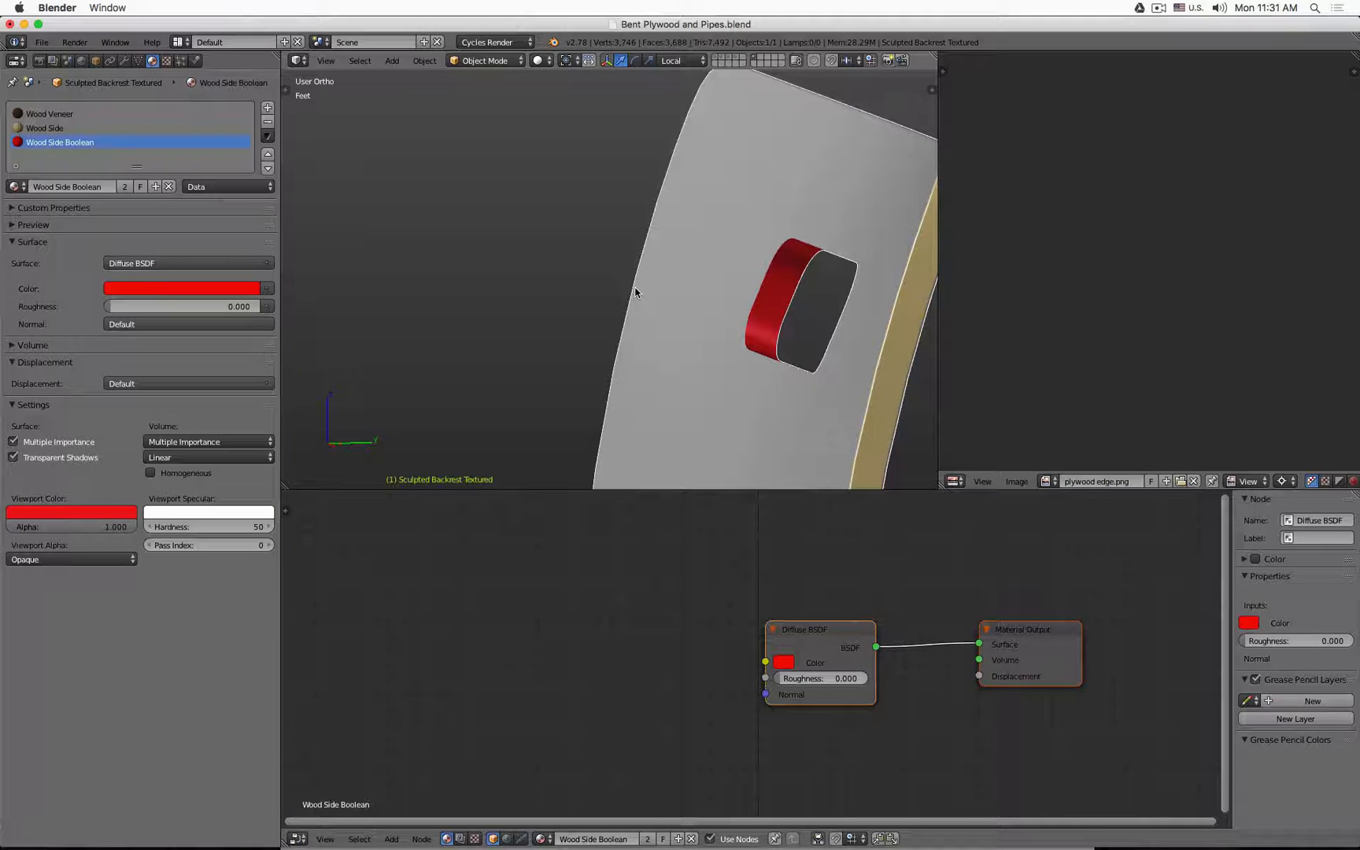
scroll(636, 291, "down", 4)
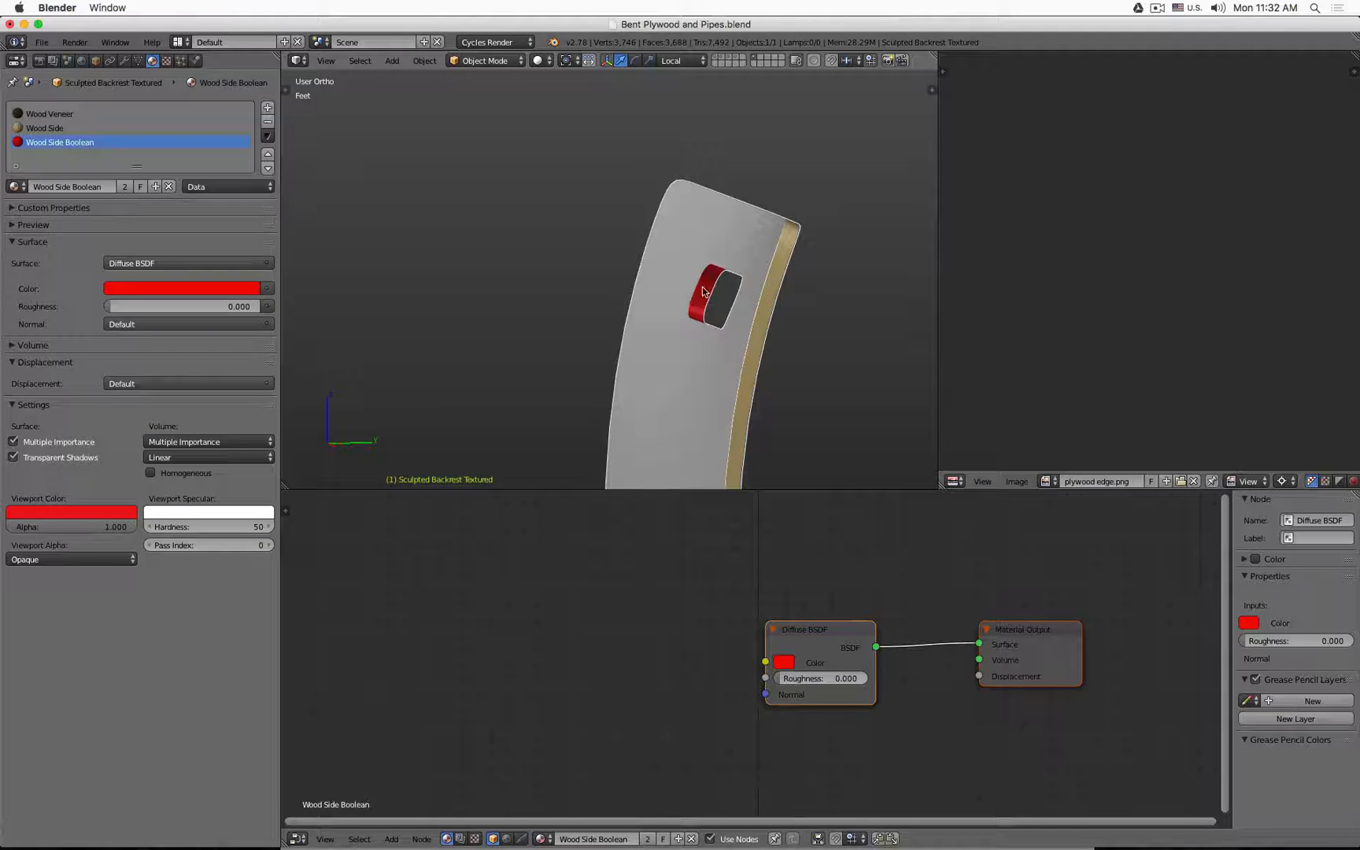
Reselect the Boolean Handle on its layer and add Texture Coordinate and Image Texture nodes to its material
left_click(729, 57)
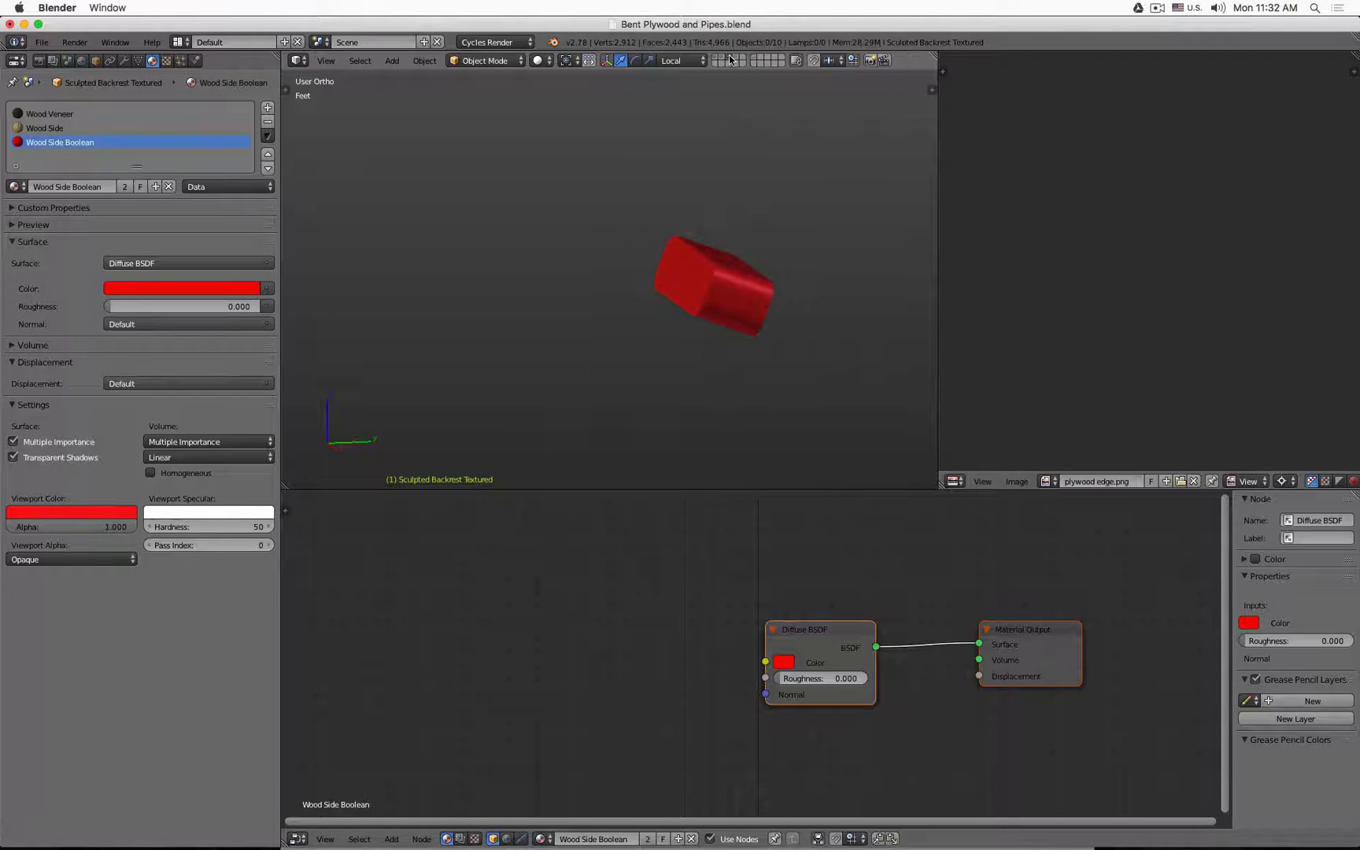
right_click(722, 286)
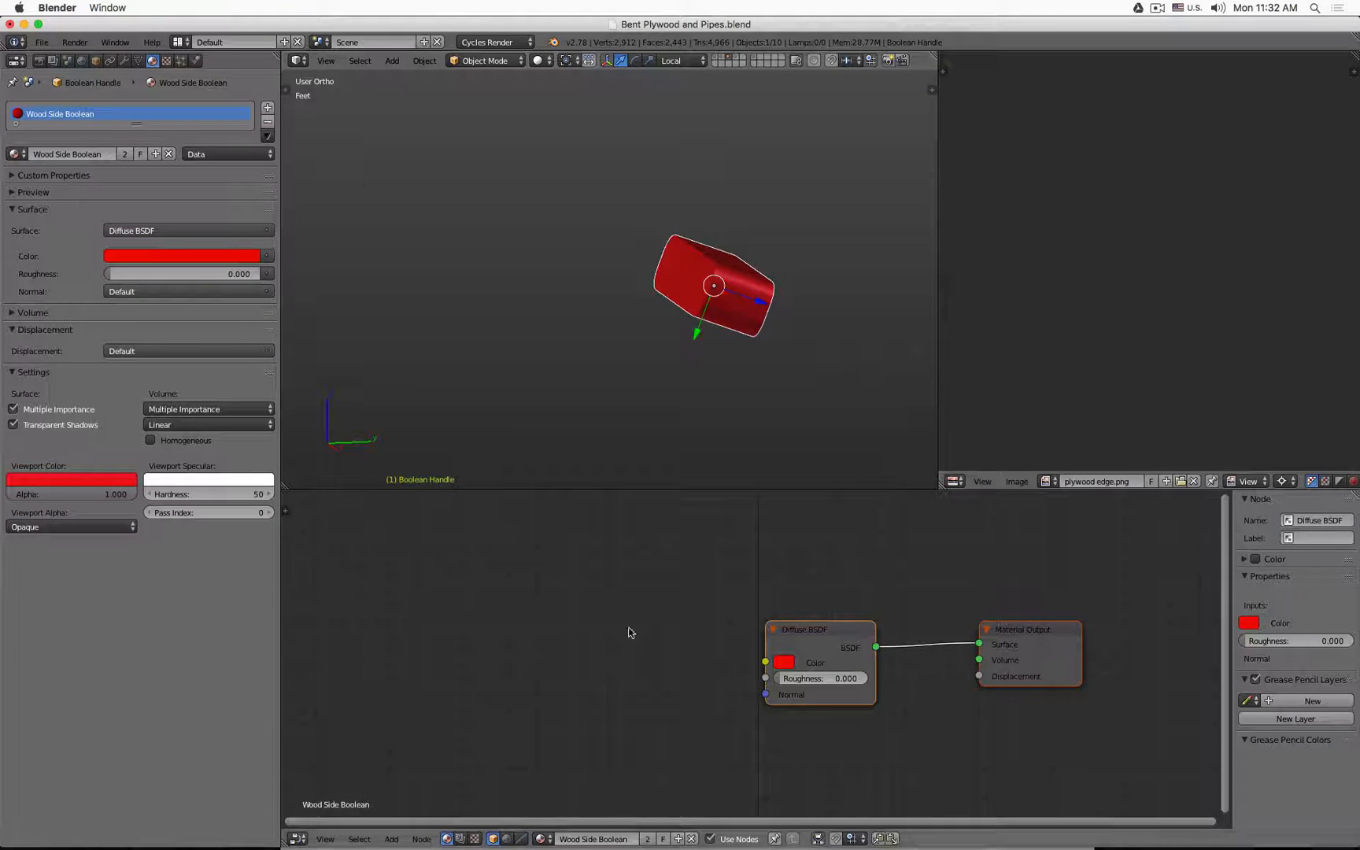
key("shift+a")
mouse_move(344, 633)
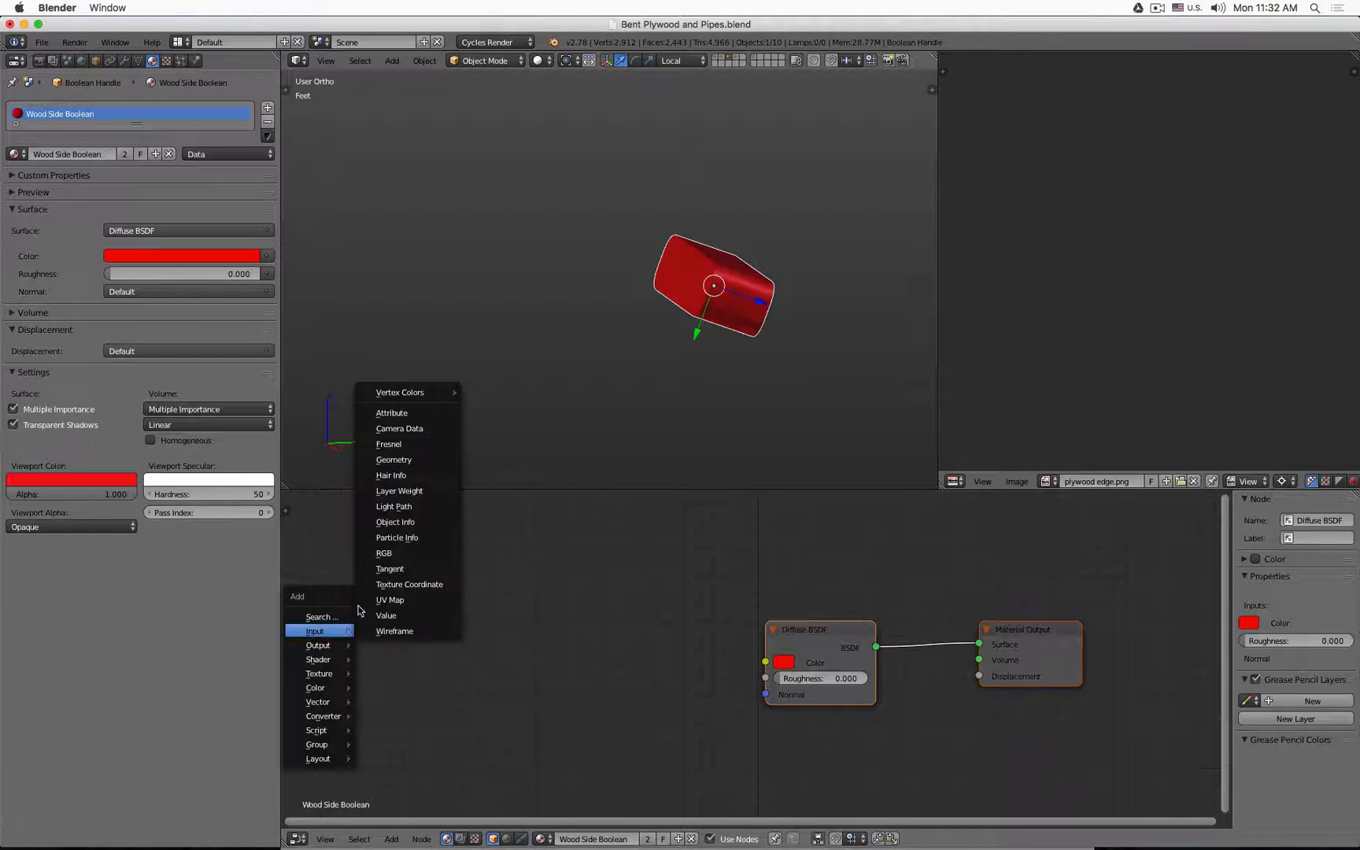
left_click(427, 584)
left_click(314, 572)
key("shift+a")
mouse_move(457, 592)
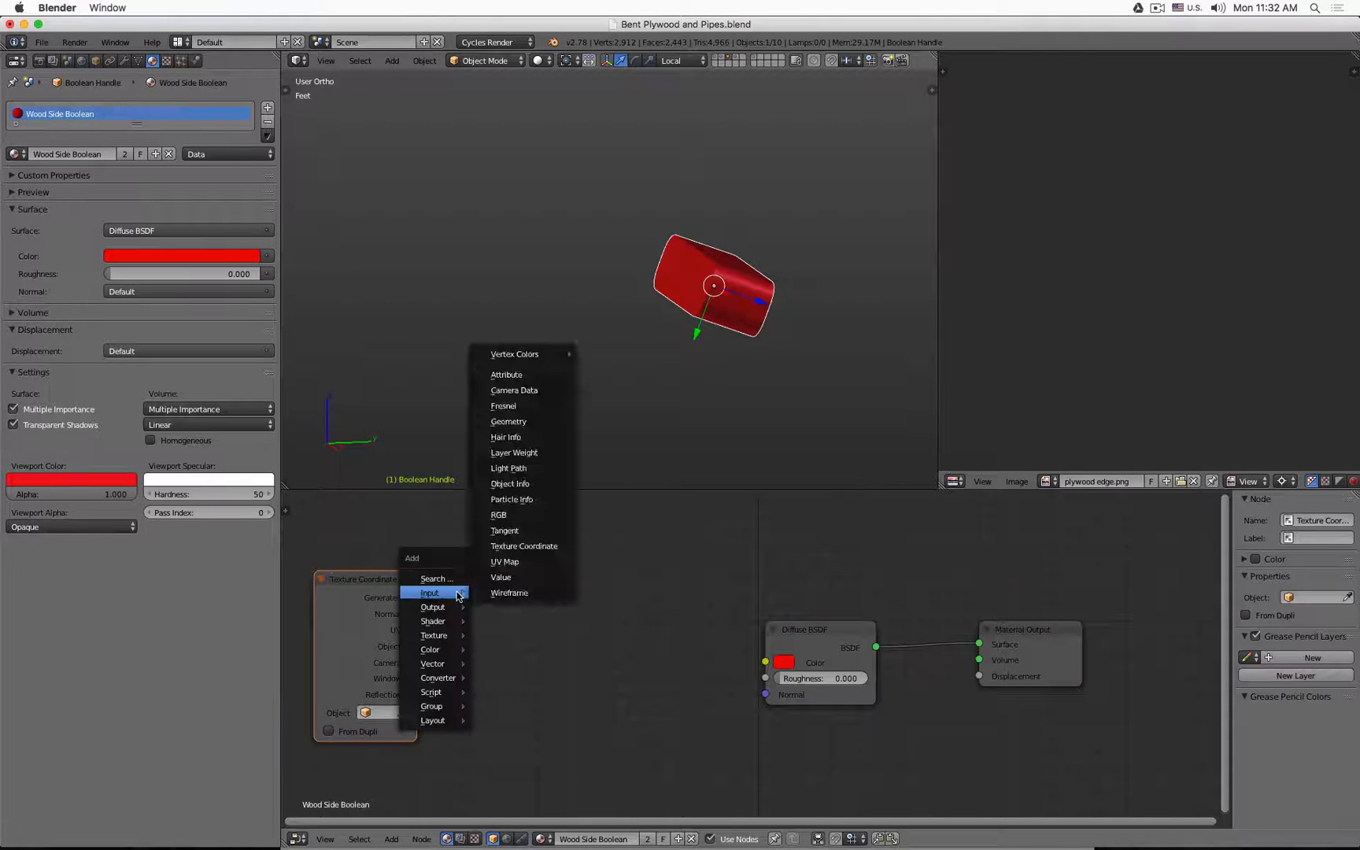
mouse_move(441, 635)
left_click(545, 539)
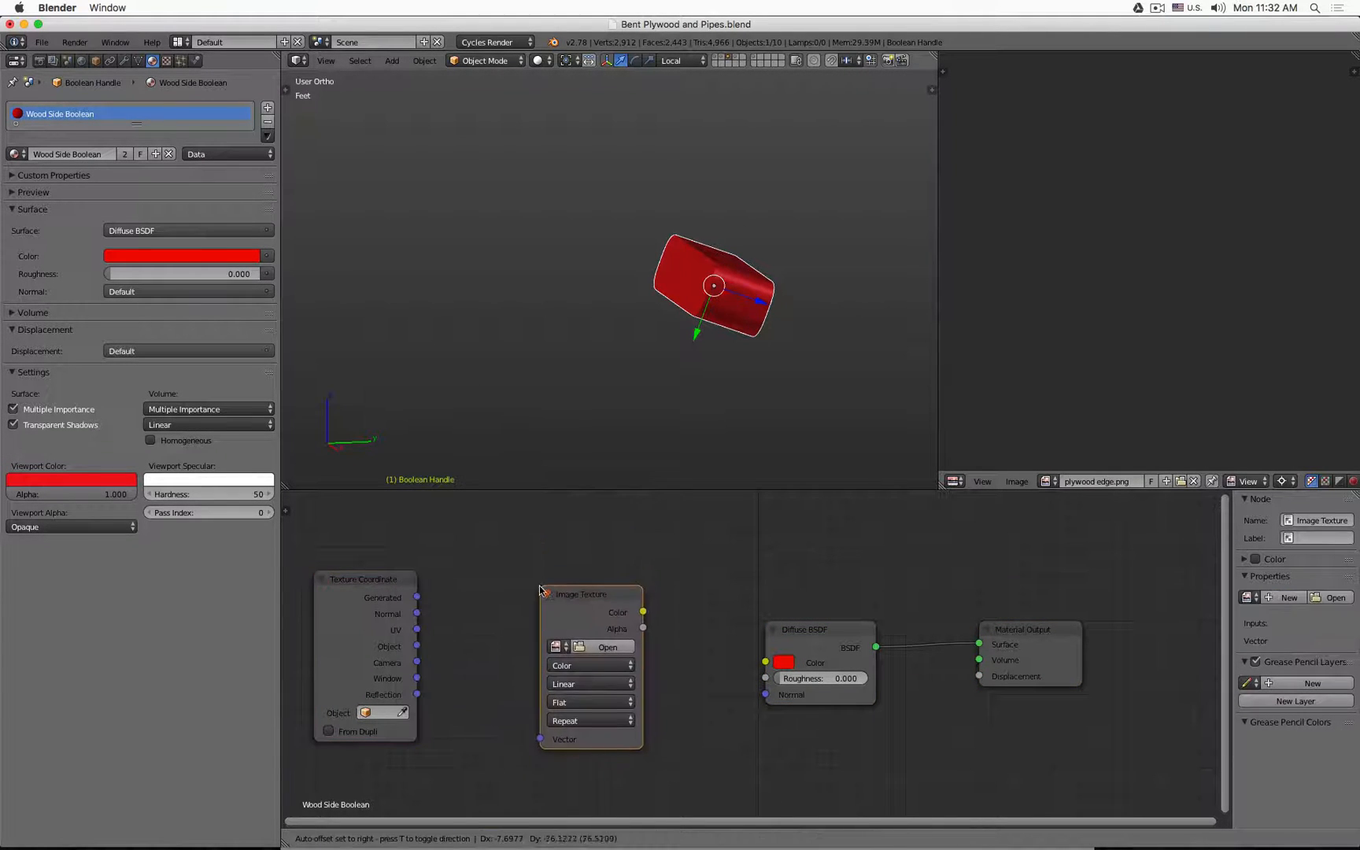
left_click(540, 589)
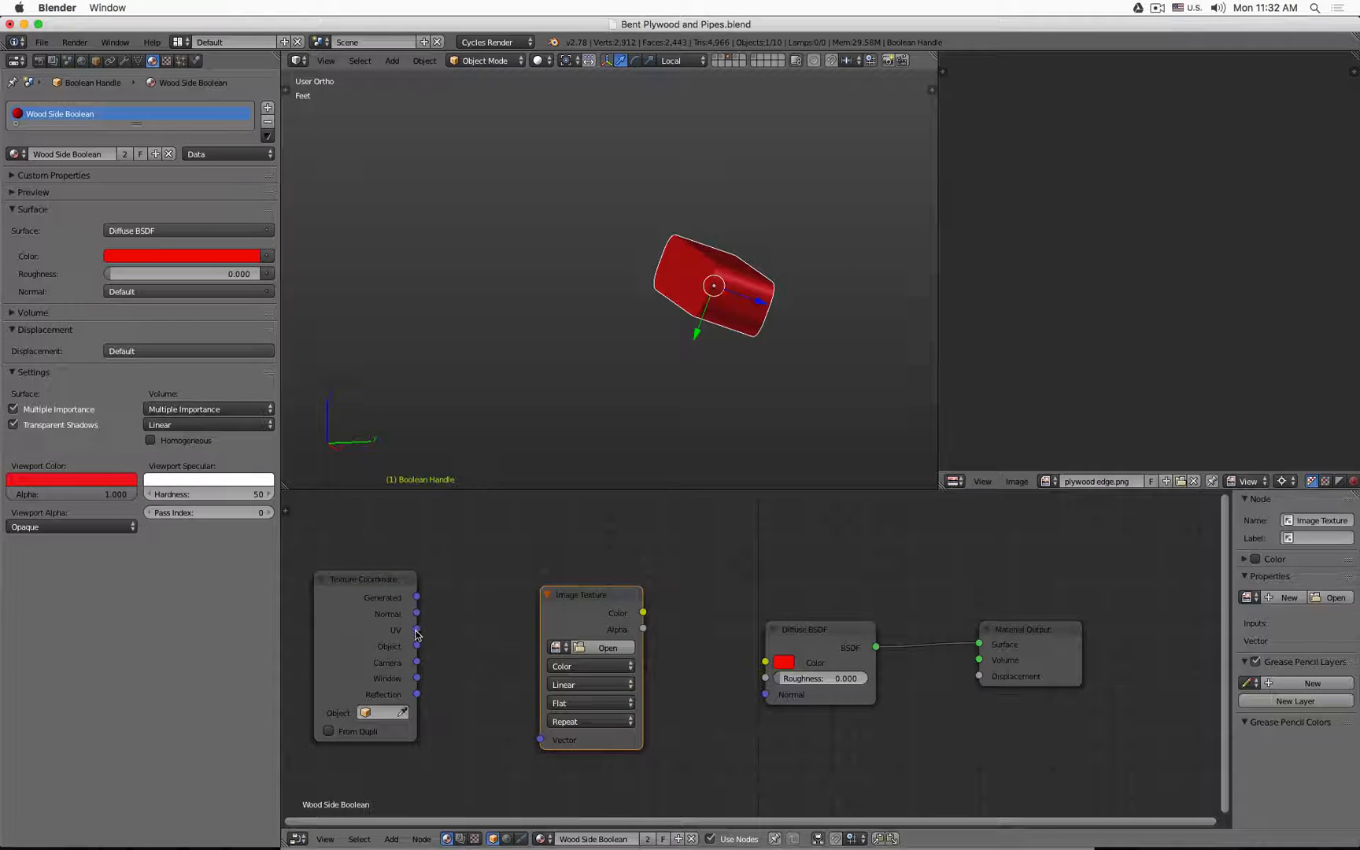
Link Object coordinates to the Image Texture's Vector and its Color to the Diffuse BSDF, with plywood edge.png as the image
left_click_drag(417, 630, 494, 739)
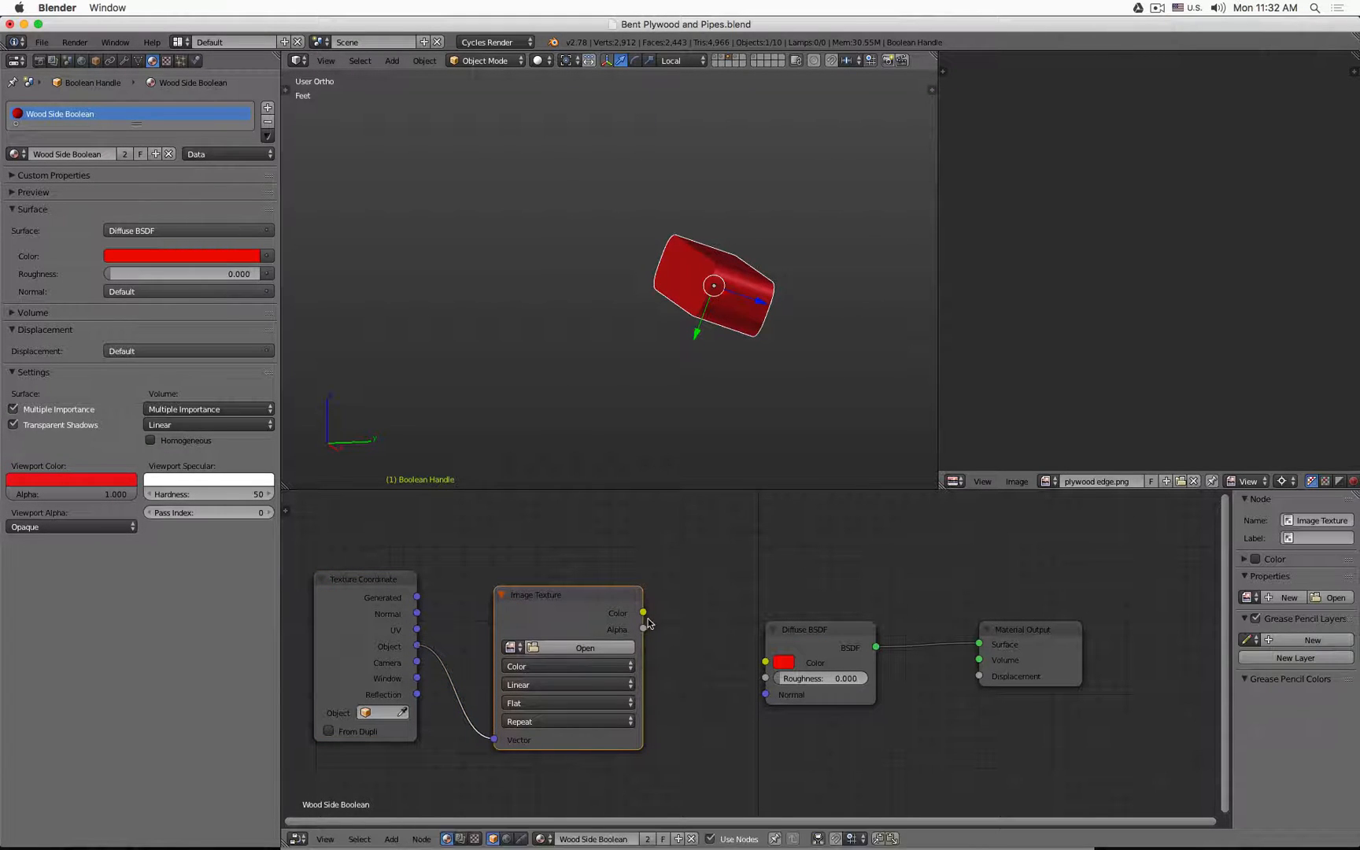
left_click_drag(643, 613, 765, 662)
left_click(510, 647)
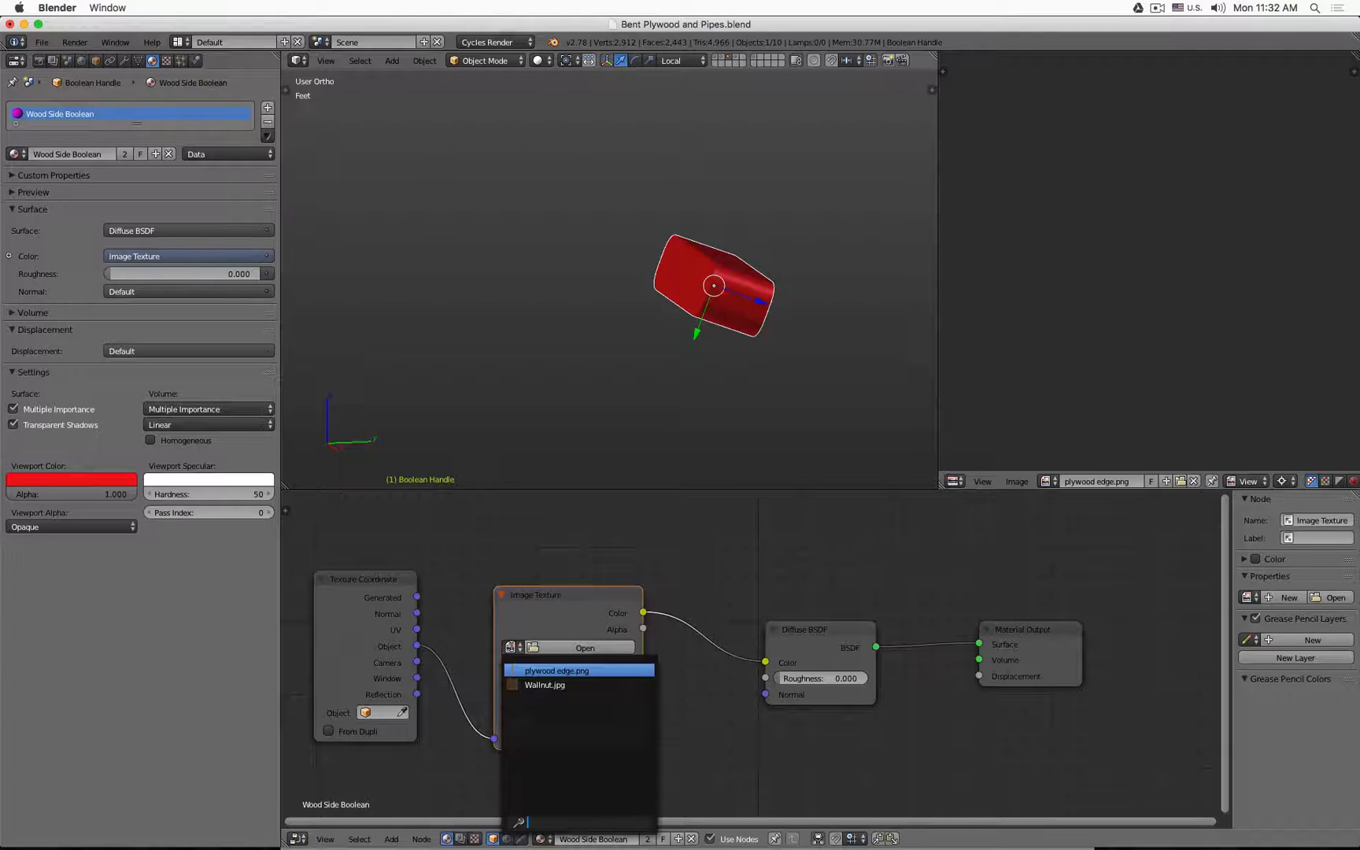
left_click(558, 670)
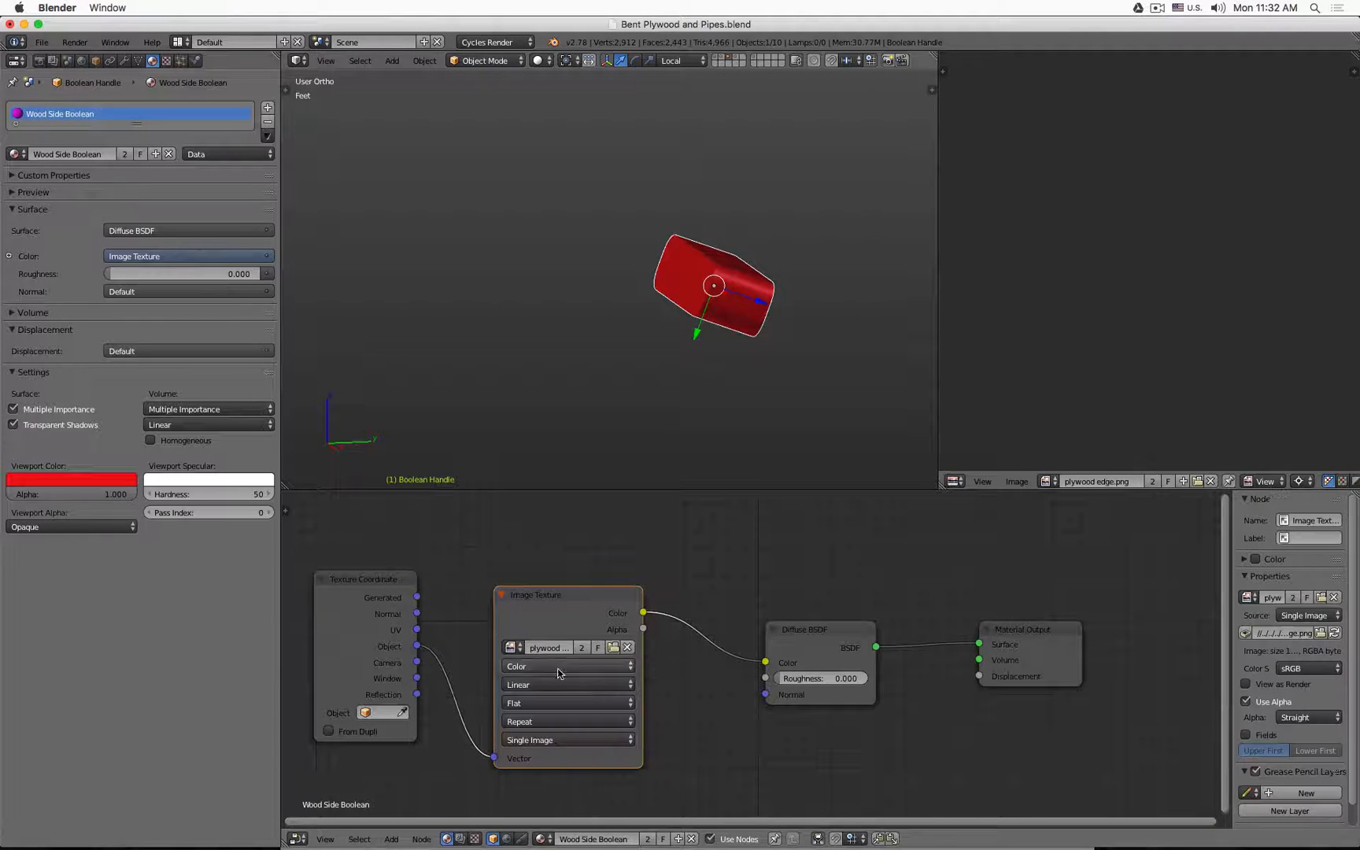
Set the viewport shading to Material and check the plywood texture on the handle block from several sides
left_click(539, 61)
left_click(582, 123)
scroll(738, 262, "up", 6)
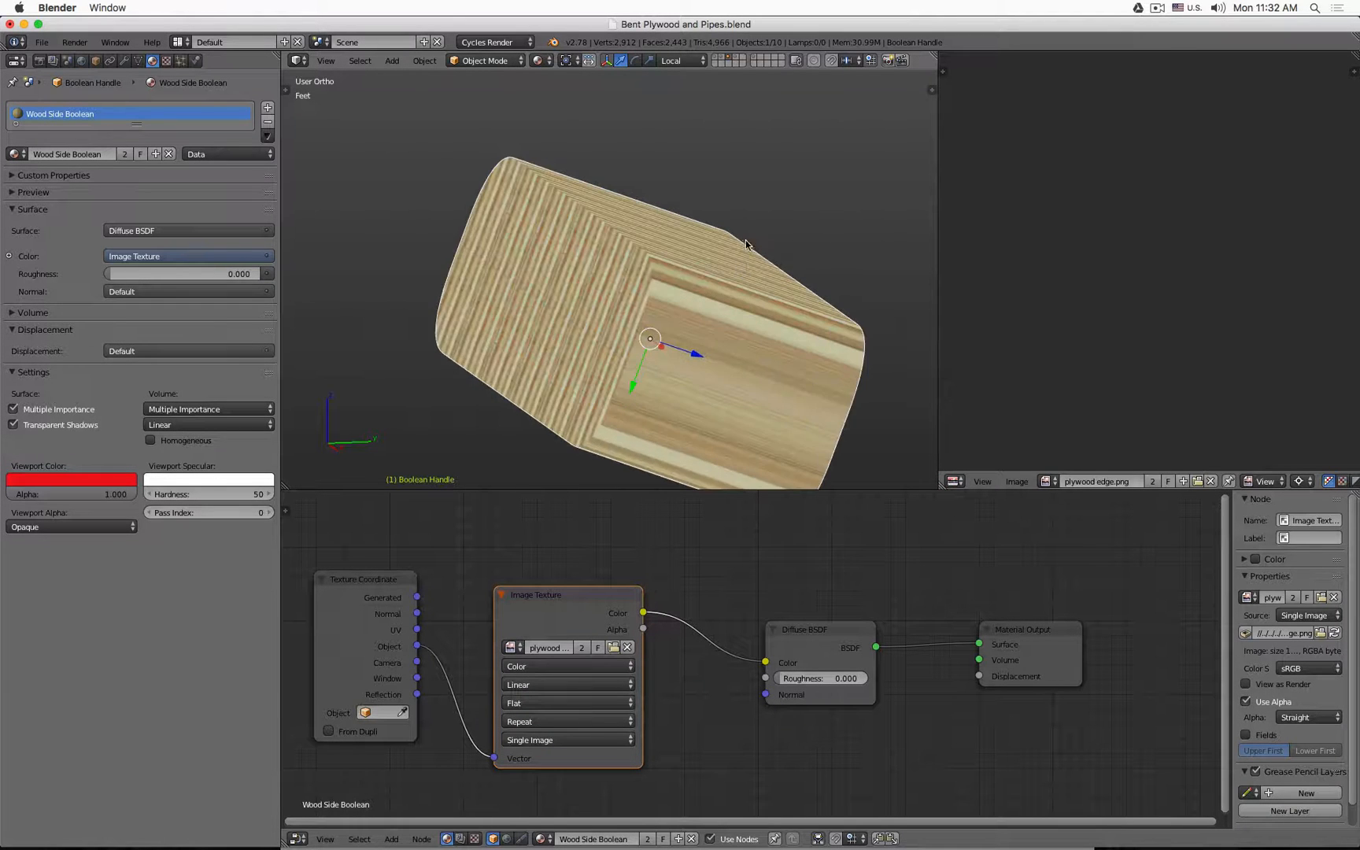
middle_click_drag(746, 244, 802, 278)
scroll(701, 262, "down", 3)
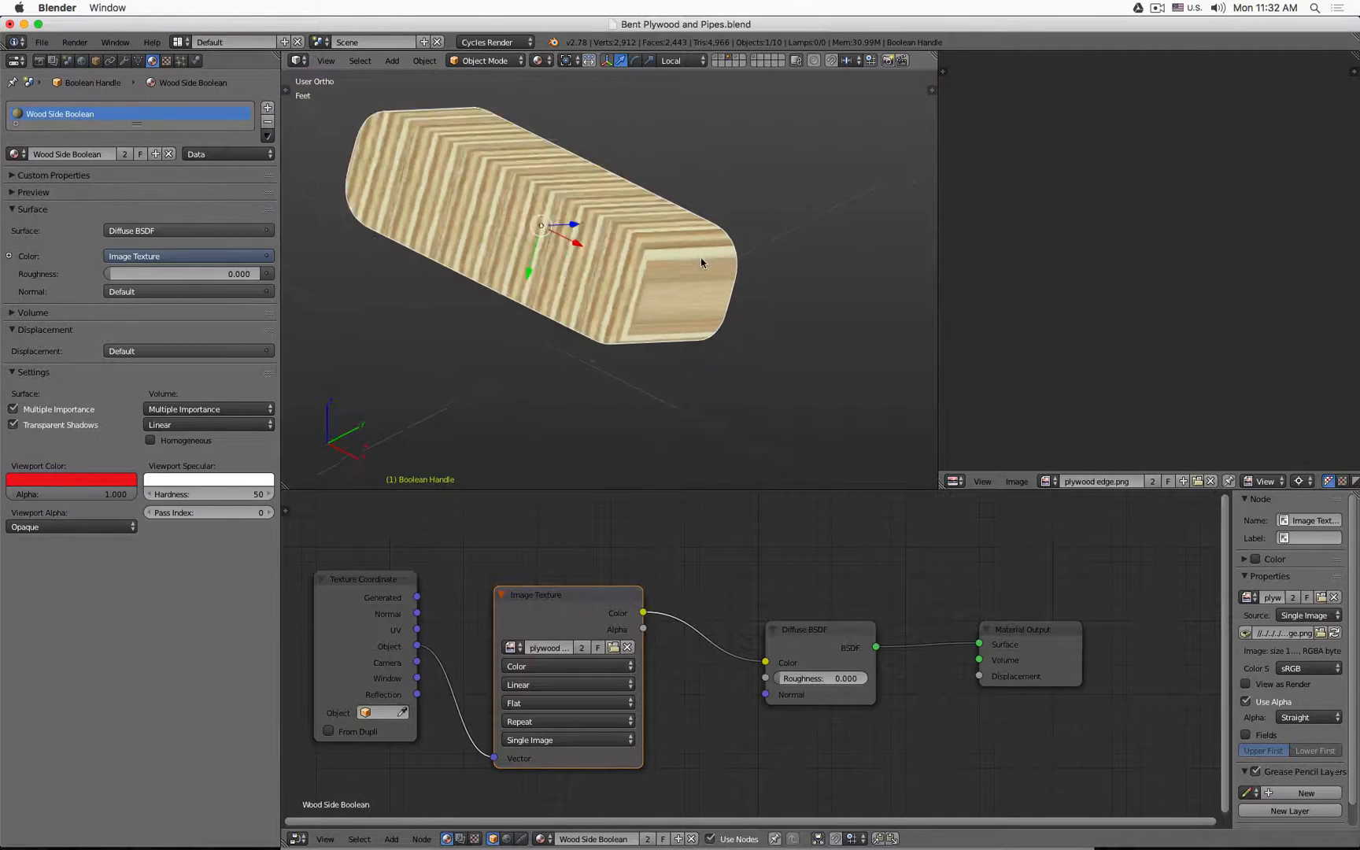
middle_click_drag(701, 262, 834, 313)
Change the Image Texture node's projection to Box and check the layers on the handle block
left_click(563, 703)
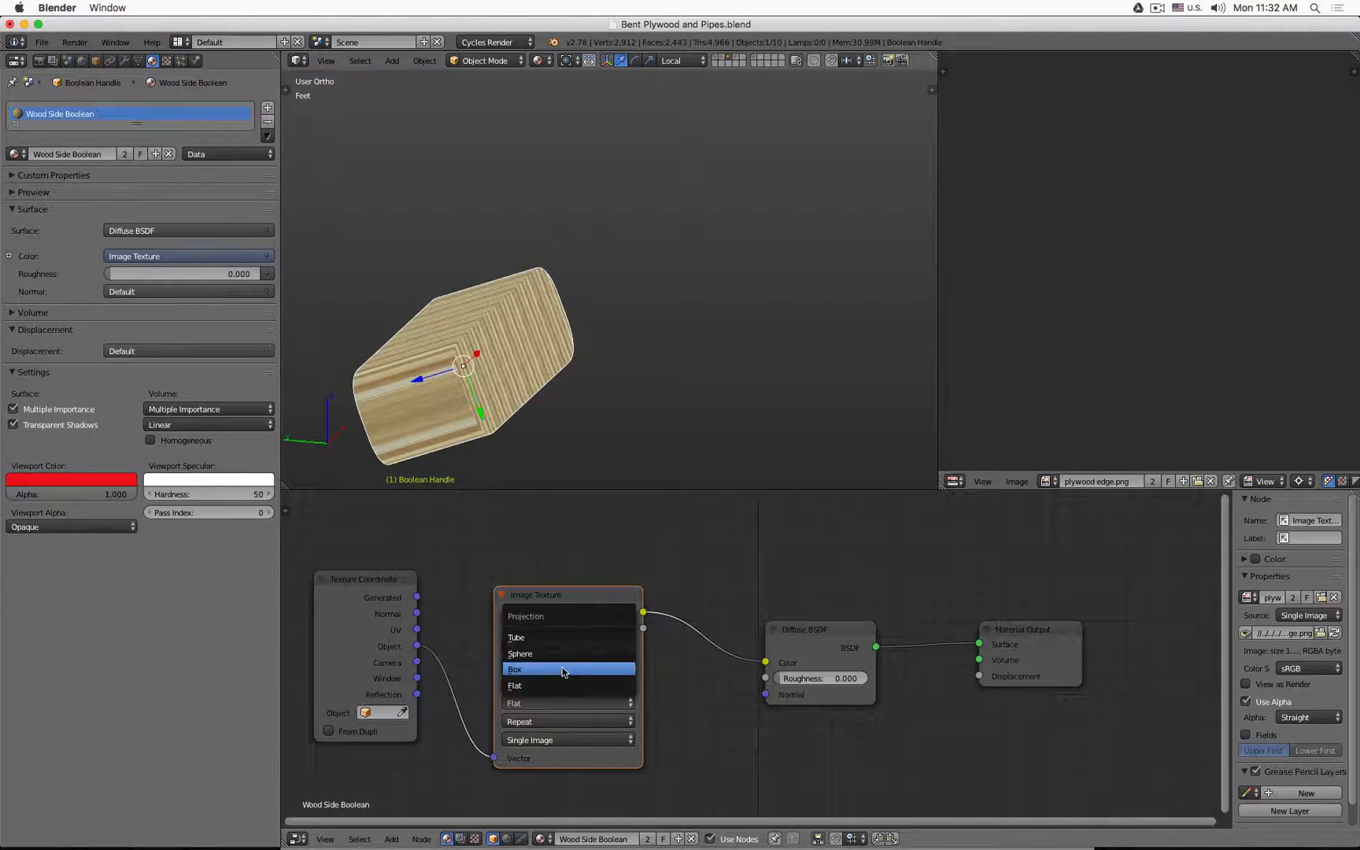
left_click(564, 672)
middle_click_drag(708, 409, 558, 284)
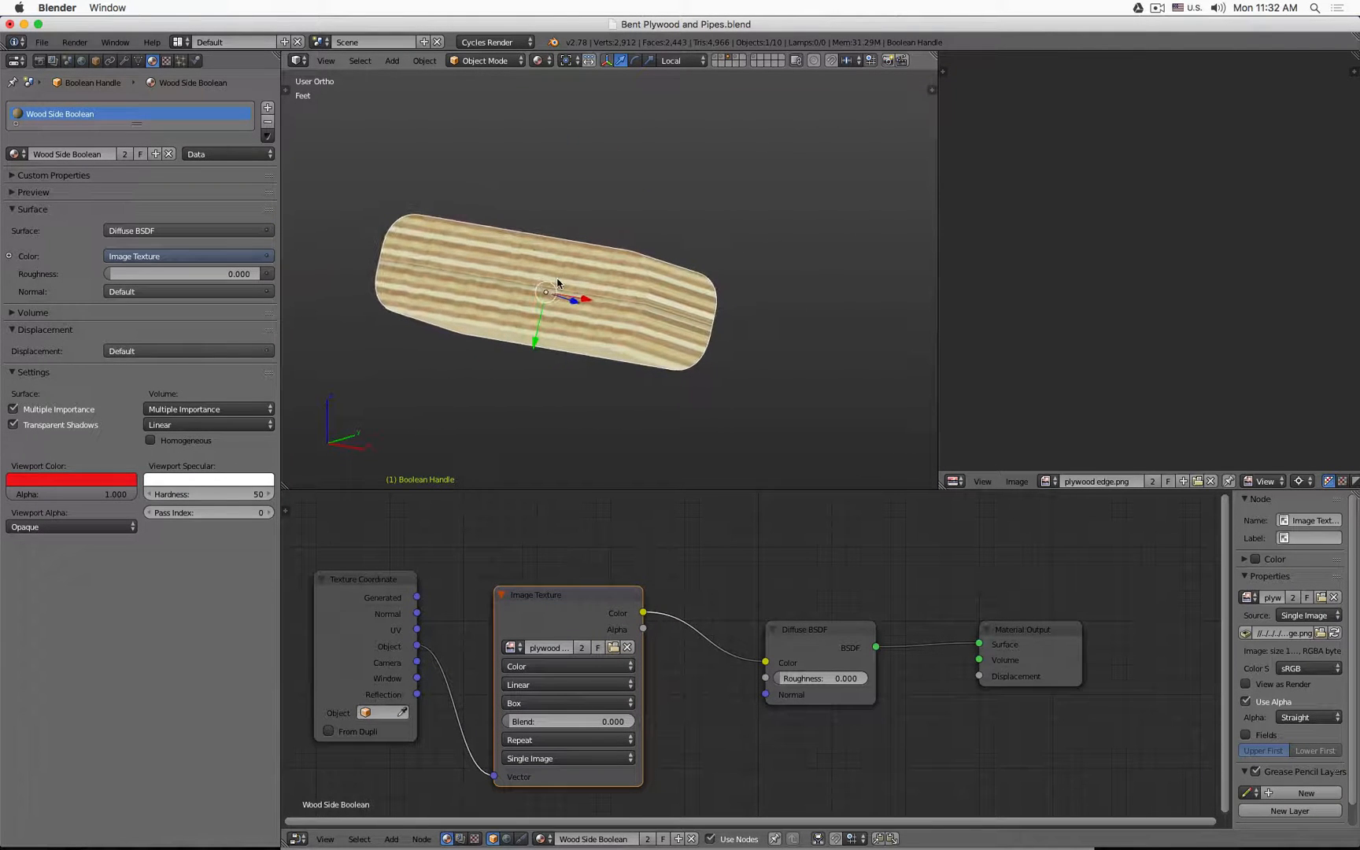
Space out the nodes and insert a Mapping node between the Texture Coordinate and Image Texture nodes
middle_click_drag(337, 543, 659, 538)
left_click_drag(659, 543, 354, 586)
key("shift+a")
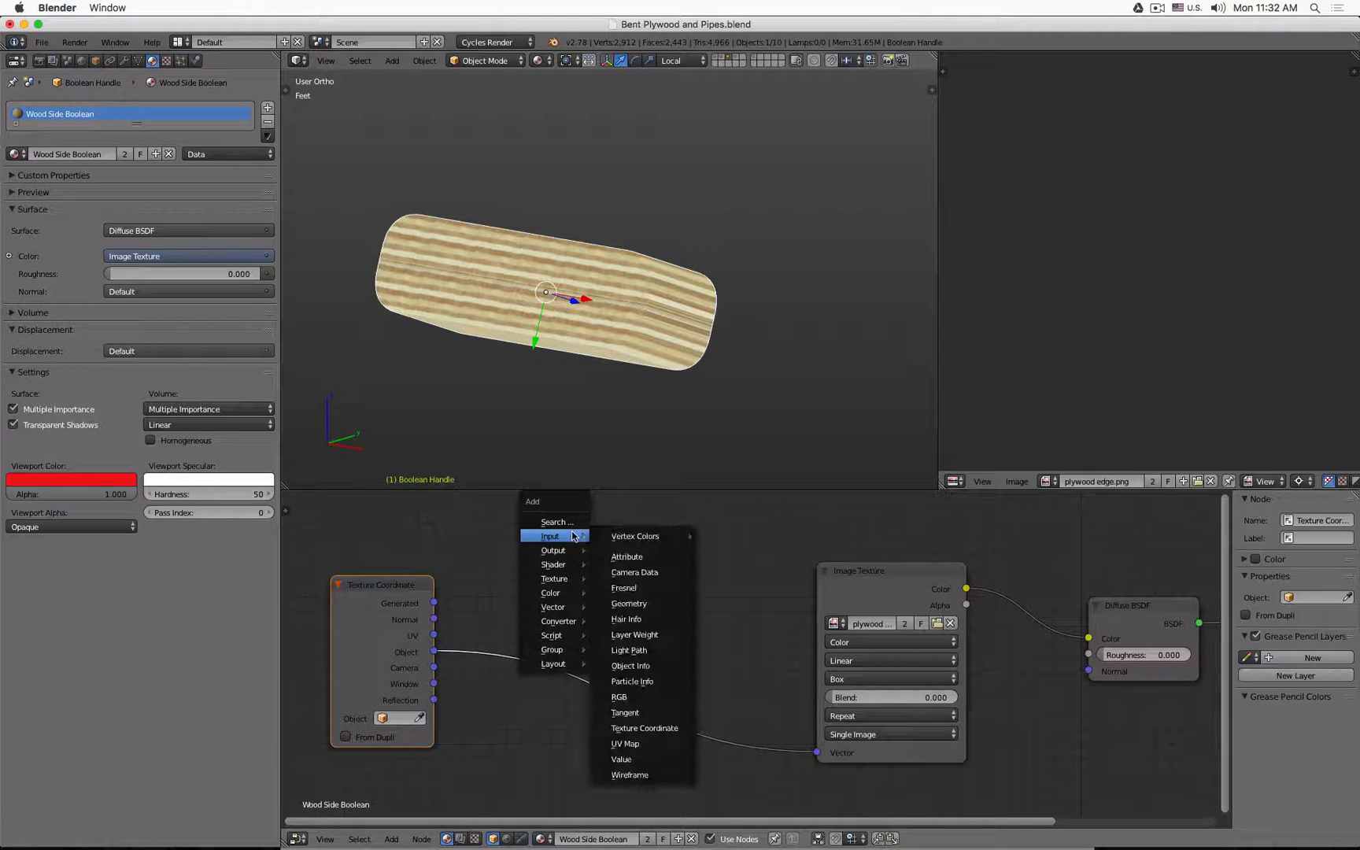
mouse_move(555, 607)
left_click(629, 620)
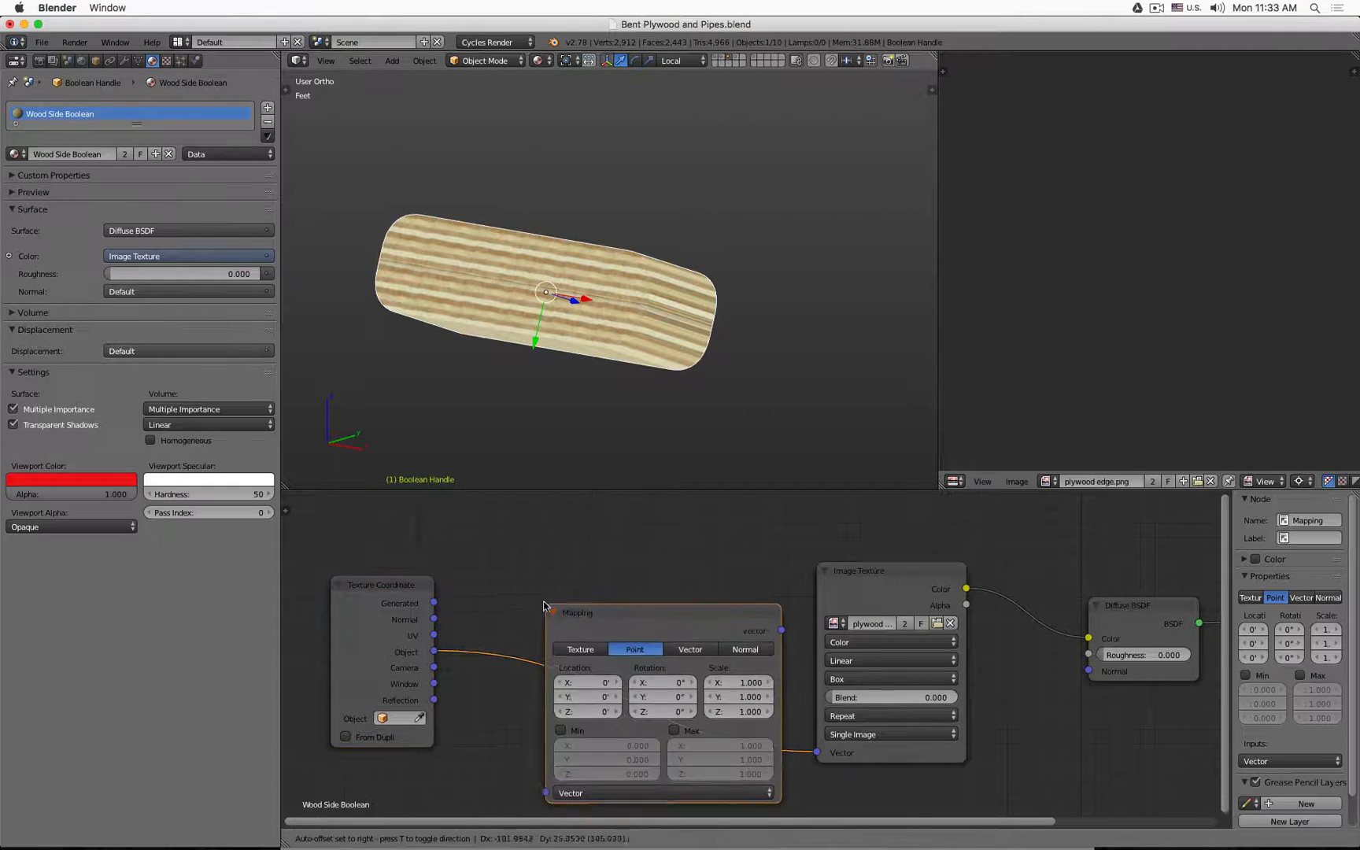
left_click(494, 553)
Try a 45° Y rotation in the Mapping node, reset it to 0°, and set the Z rotation to 45°
left_click(613, 640)
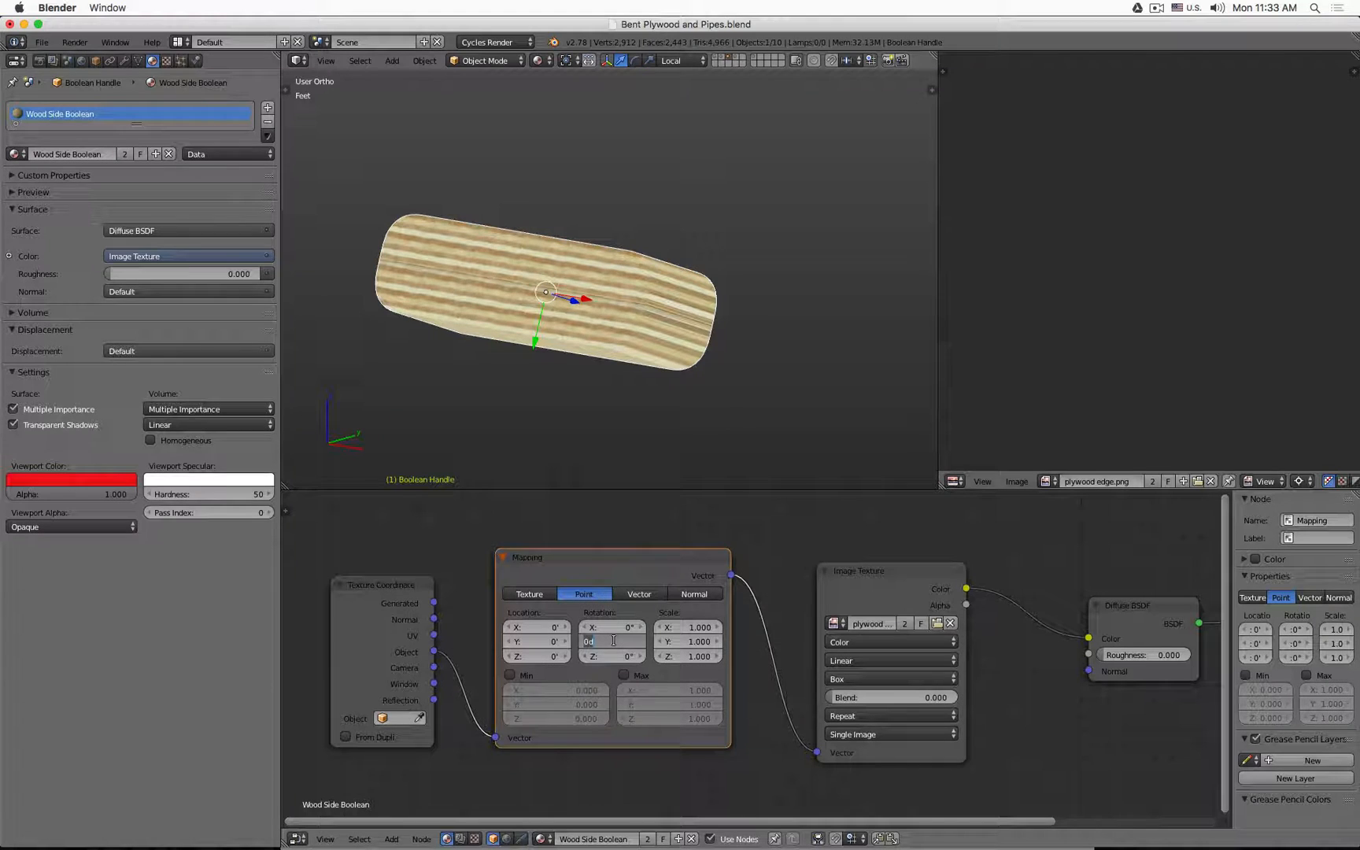
key("Return")
left_click(614, 642)
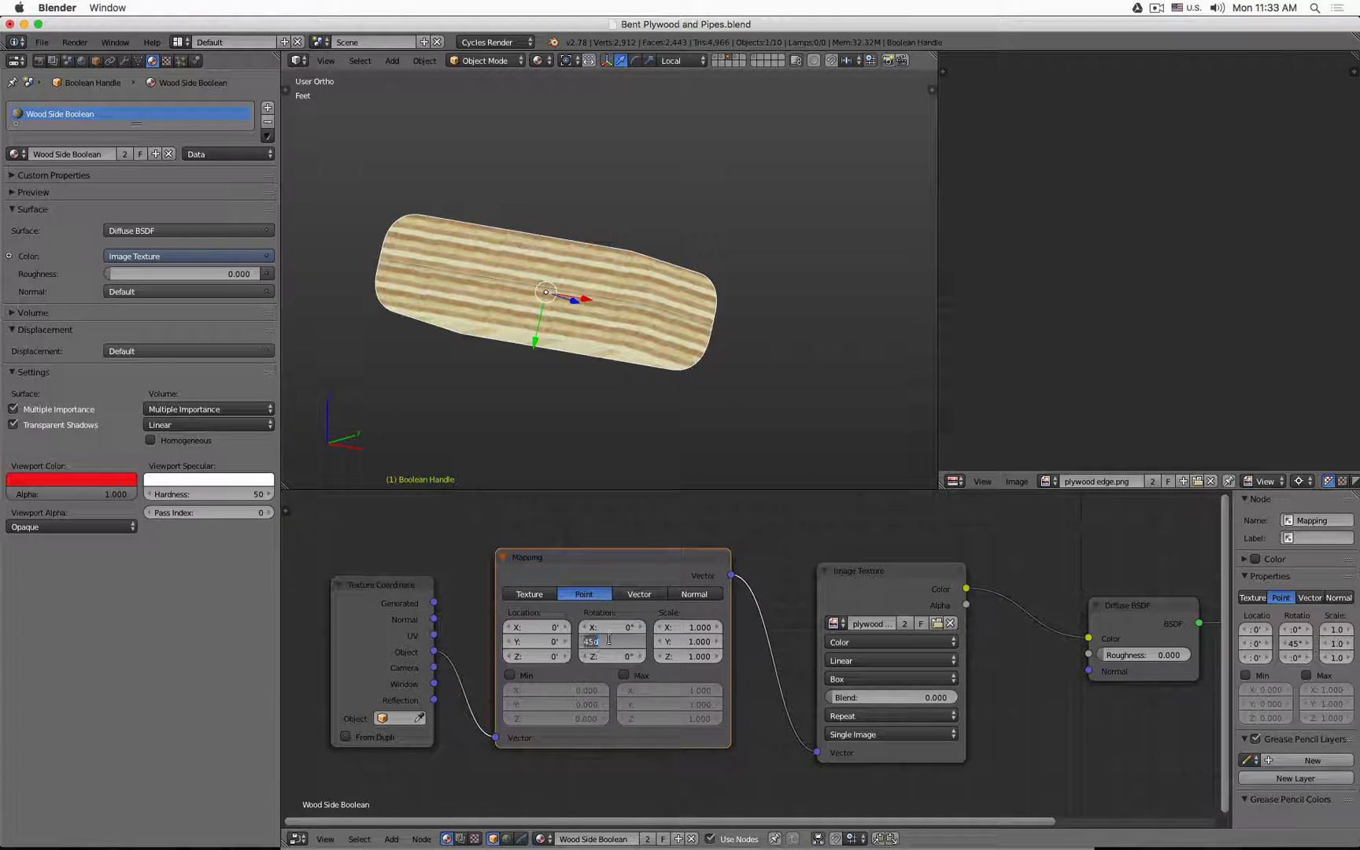
type("0")
key("Return")
left_click(608, 644)
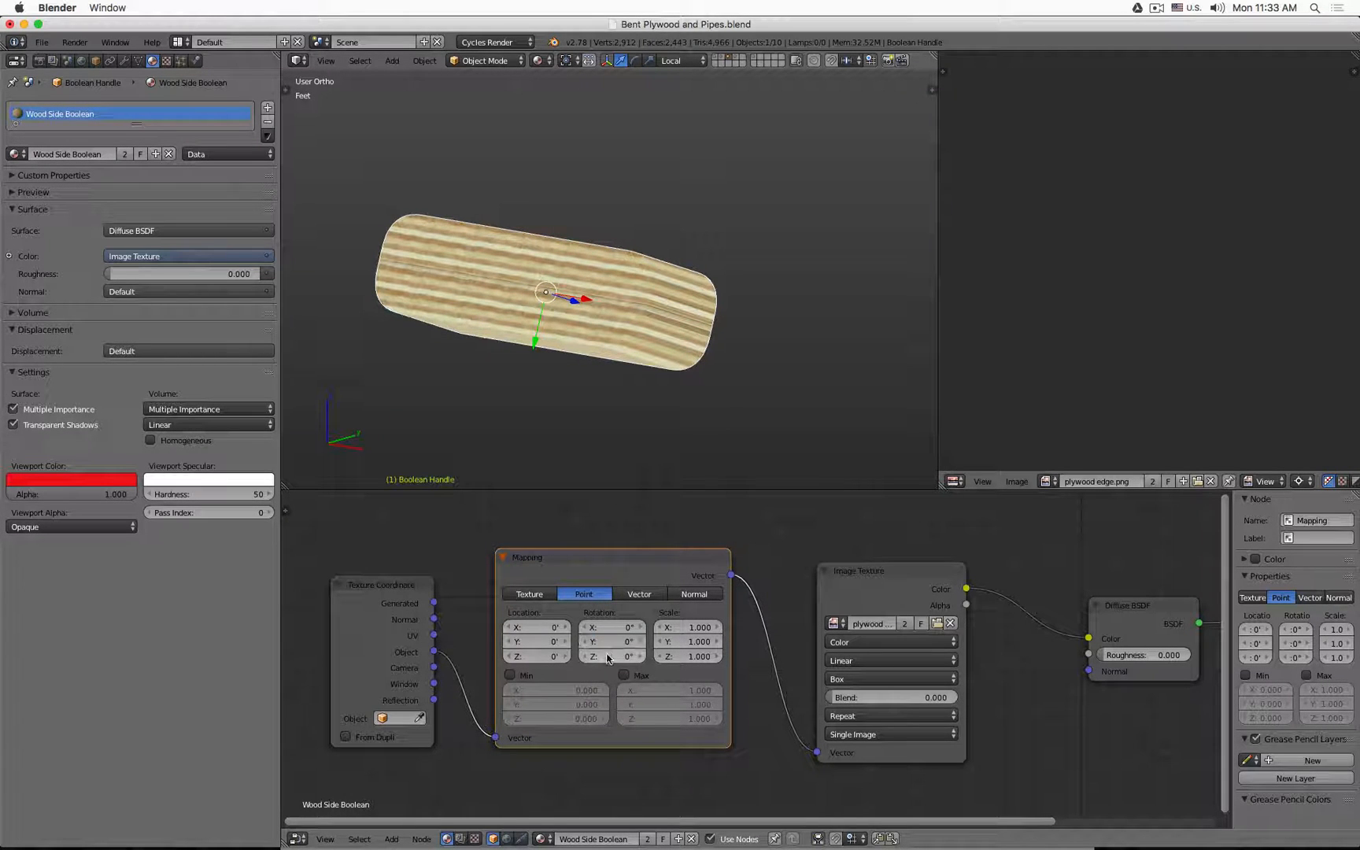
left_click(606, 655)
type("45")
key("Return")
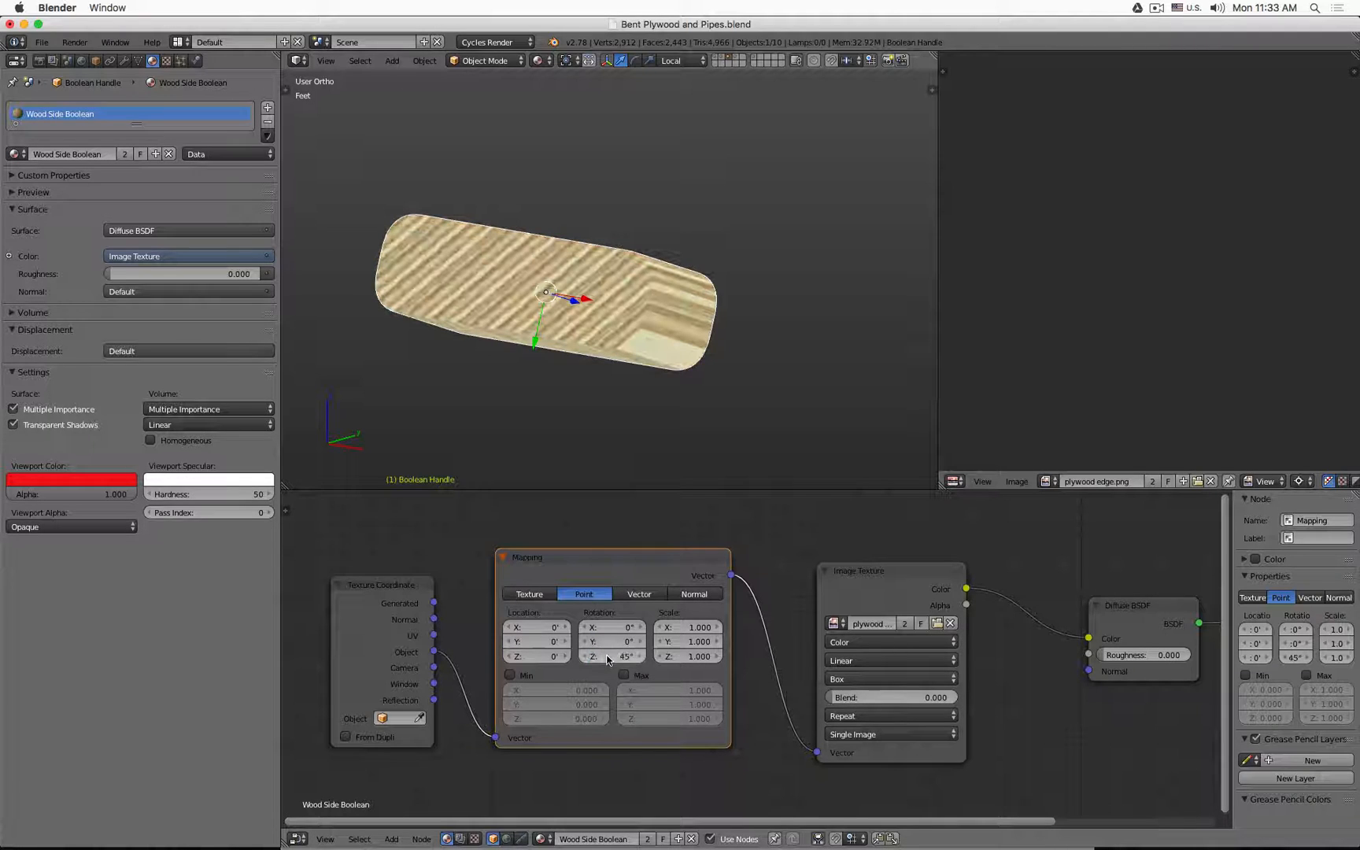
Try 45° for the Mapping node's X rotation and set it to 90°
left_click(607, 657)
left_click(607, 639)
left_click(607, 639)
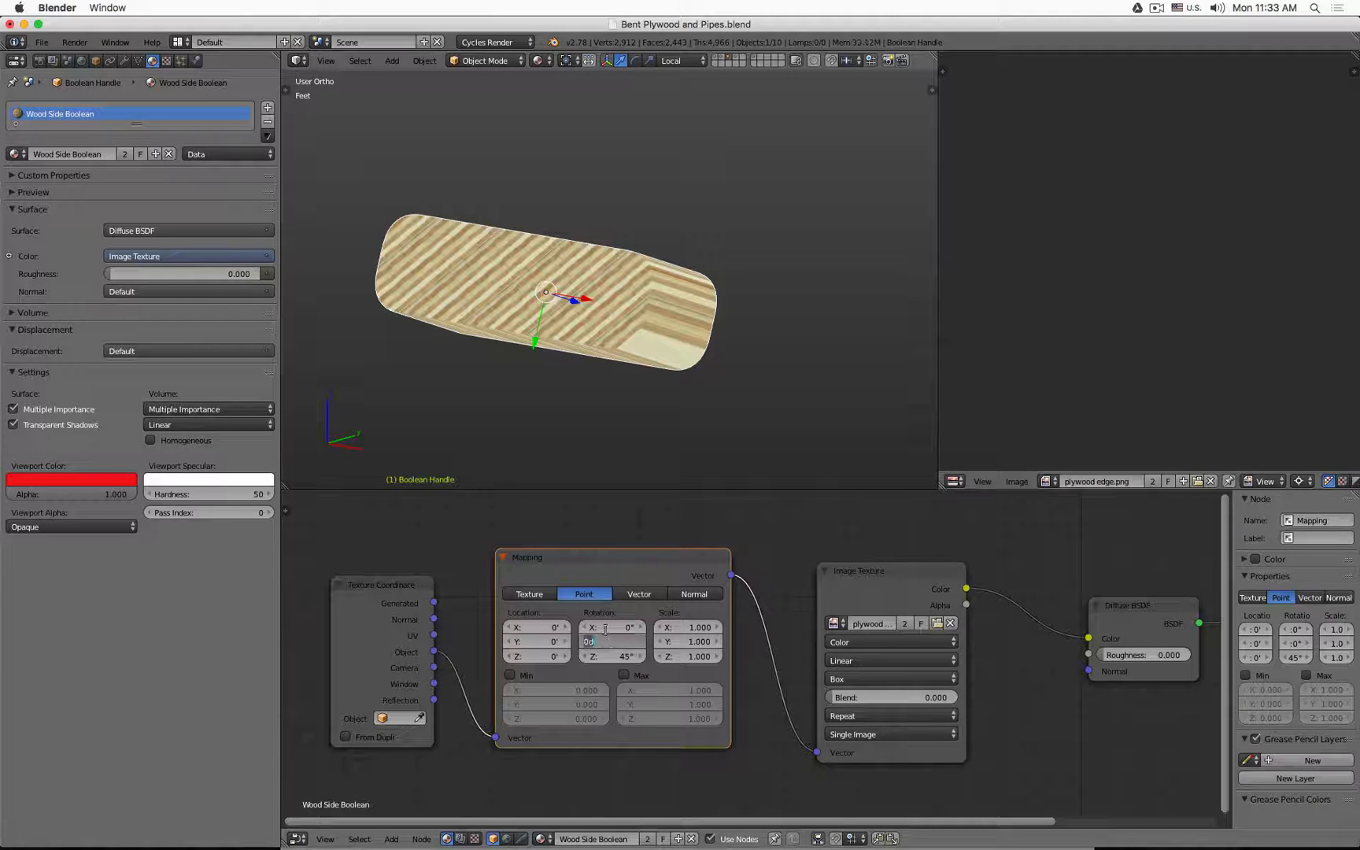
left_click(605, 629)
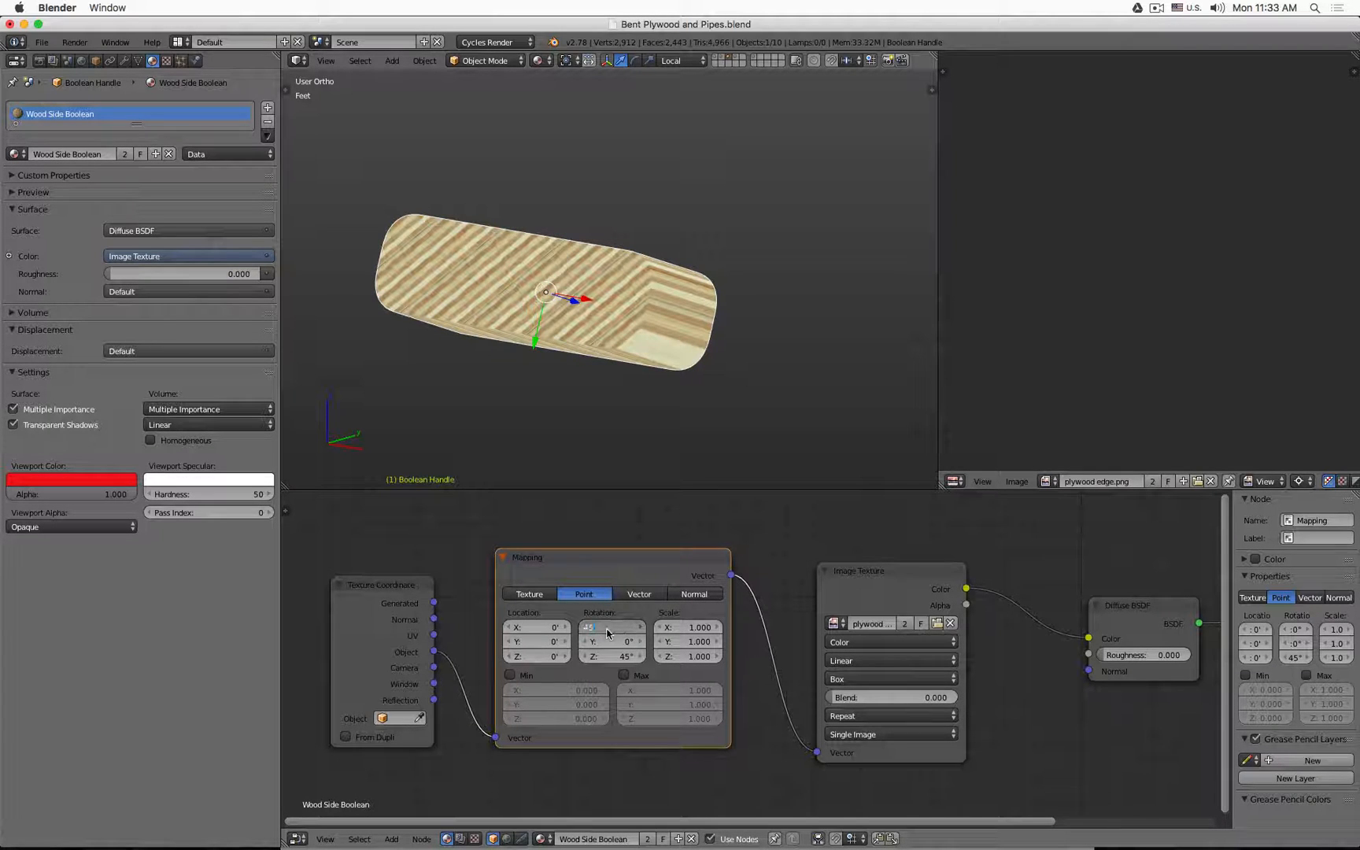
key("Return")
left_click(606, 630)
key("Return")
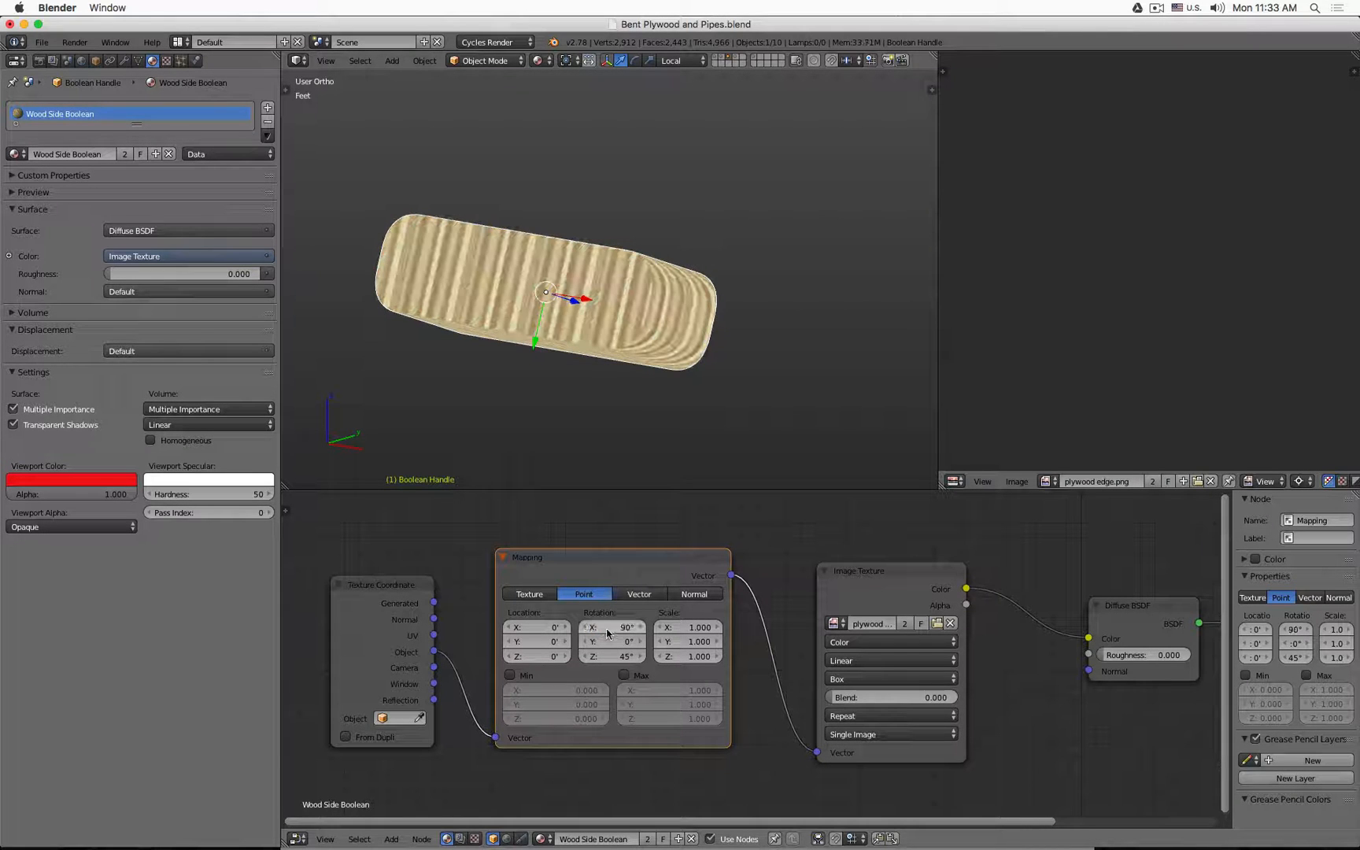
Set the Mapping node's Z rotation to 0° and check the plywood layers on the handle block
middle_click_drag(647, 331, 549, 374)
left_click(608, 656)
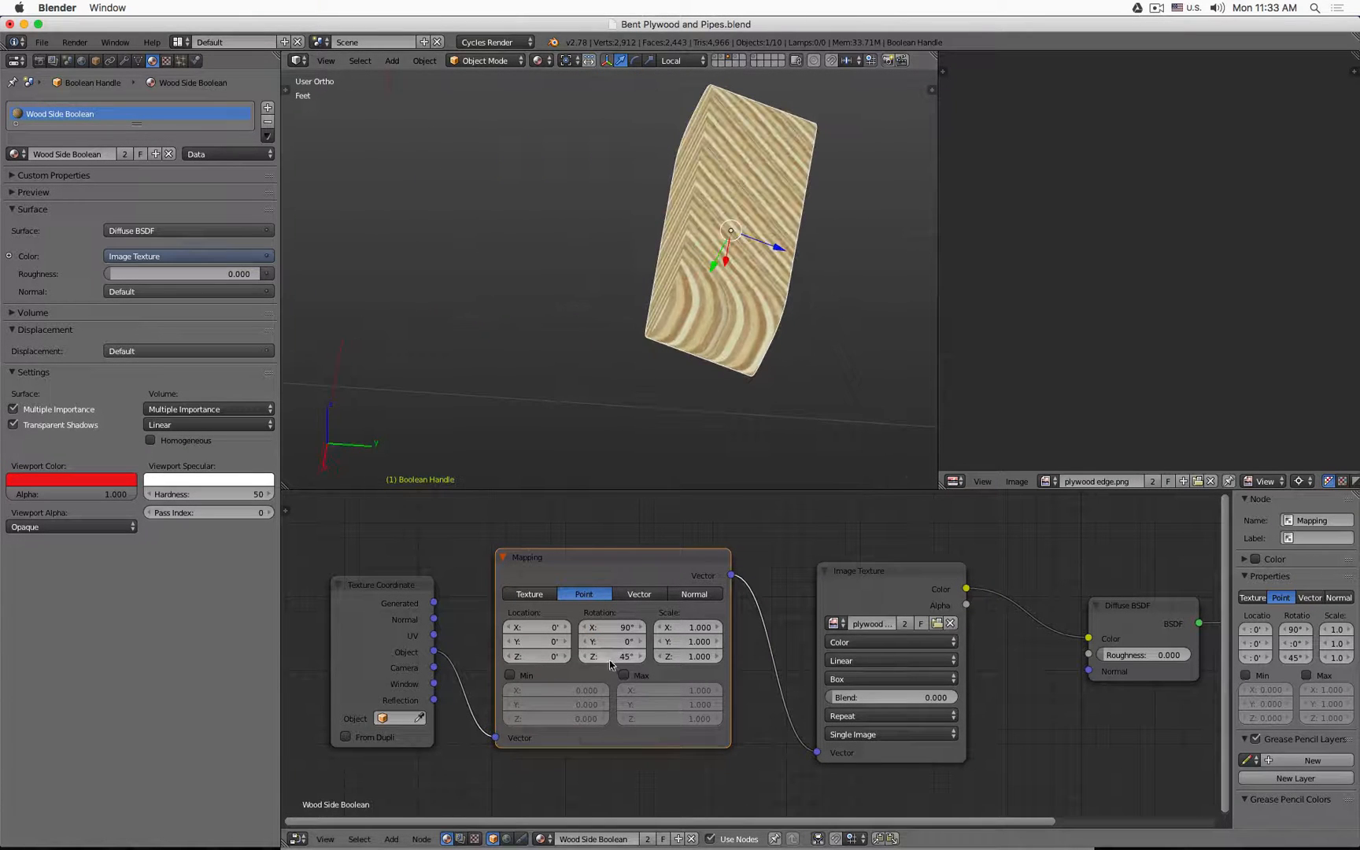
type("0")
key("Return")
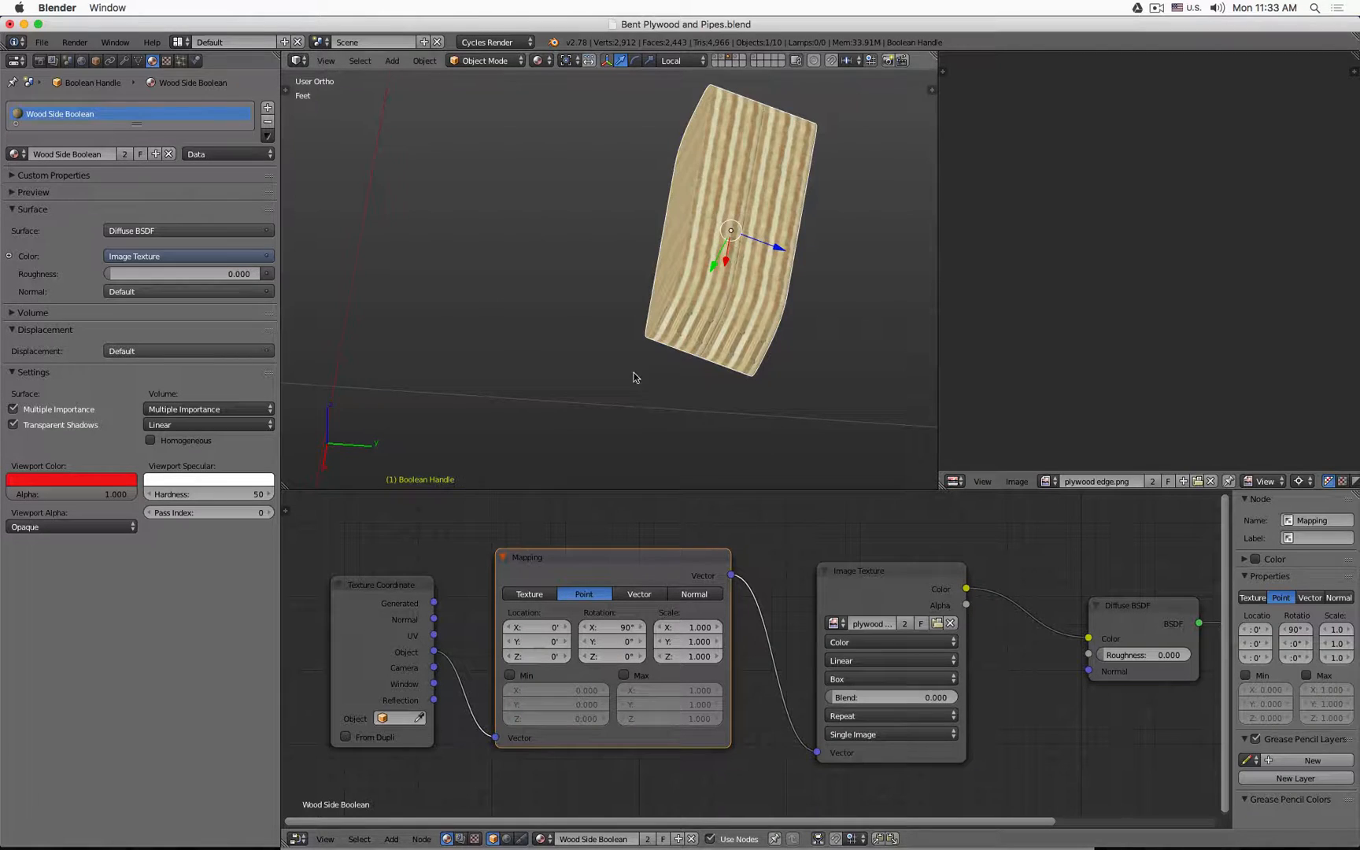
middle_click_drag(634, 376, 706, 350)
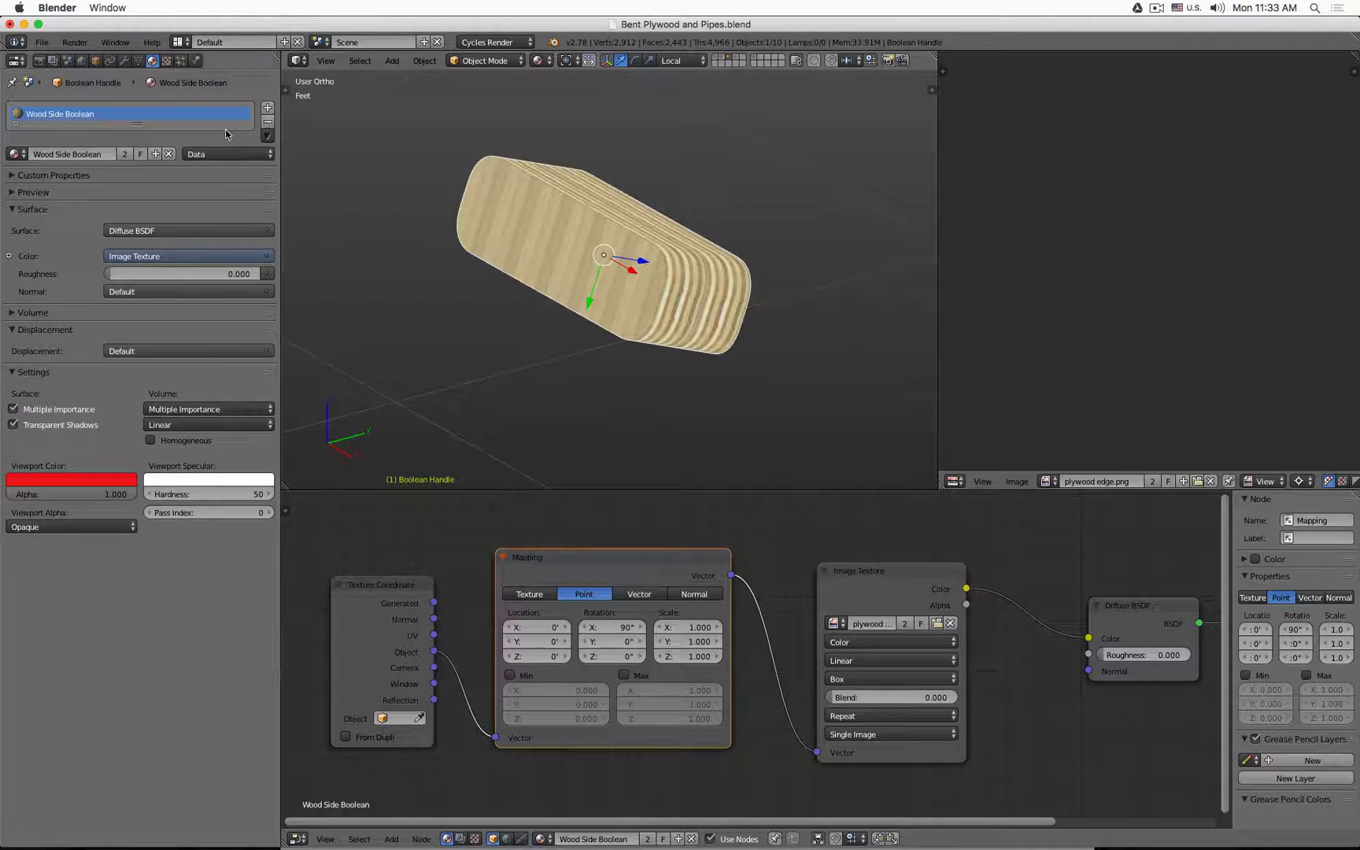
Compare the handle block with and without its Bevel modifier and examine the texture around its rounded corners
left_click(123, 60)
left_click(184, 132)
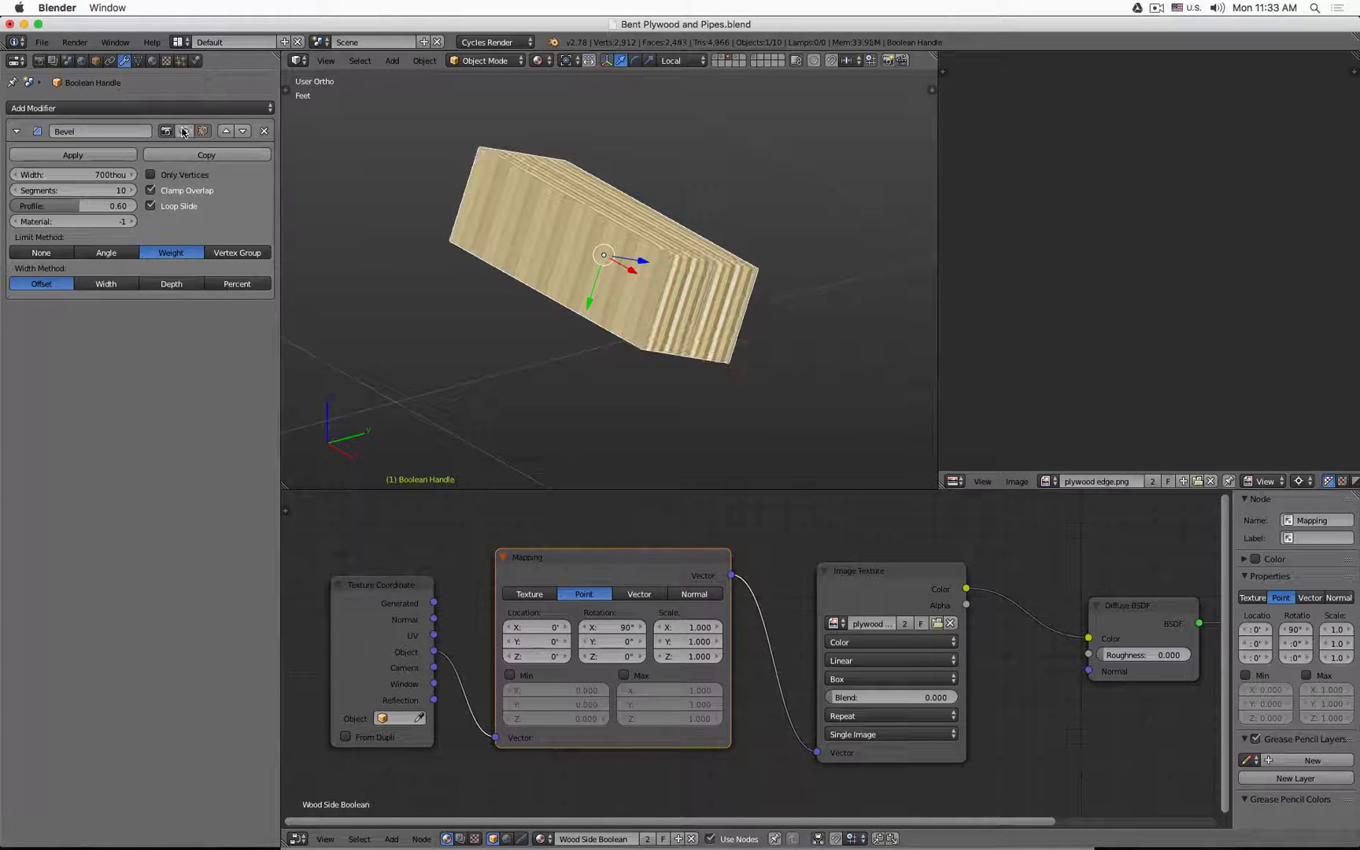
left_click(183, 132)
left_click(184, 131)
left_click(183, 132)
middle_click_drag(693, 213, 776, 298)
scroll(776, 299, "up", 6)
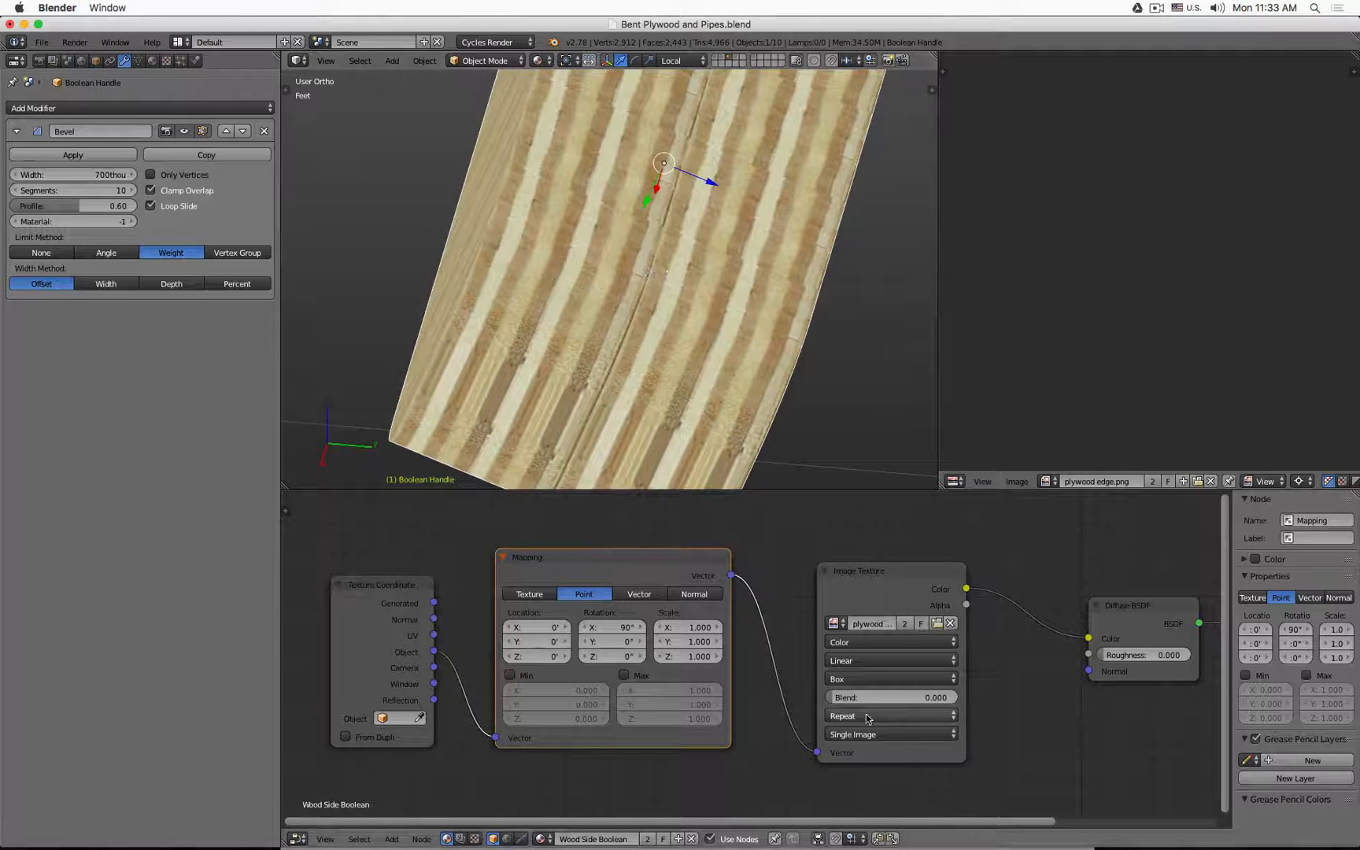
mouse_move(864, 698)
left_mouse_down()
mouse_move(948, 698)
mouse_move(842, 698)
left_mouse_up()
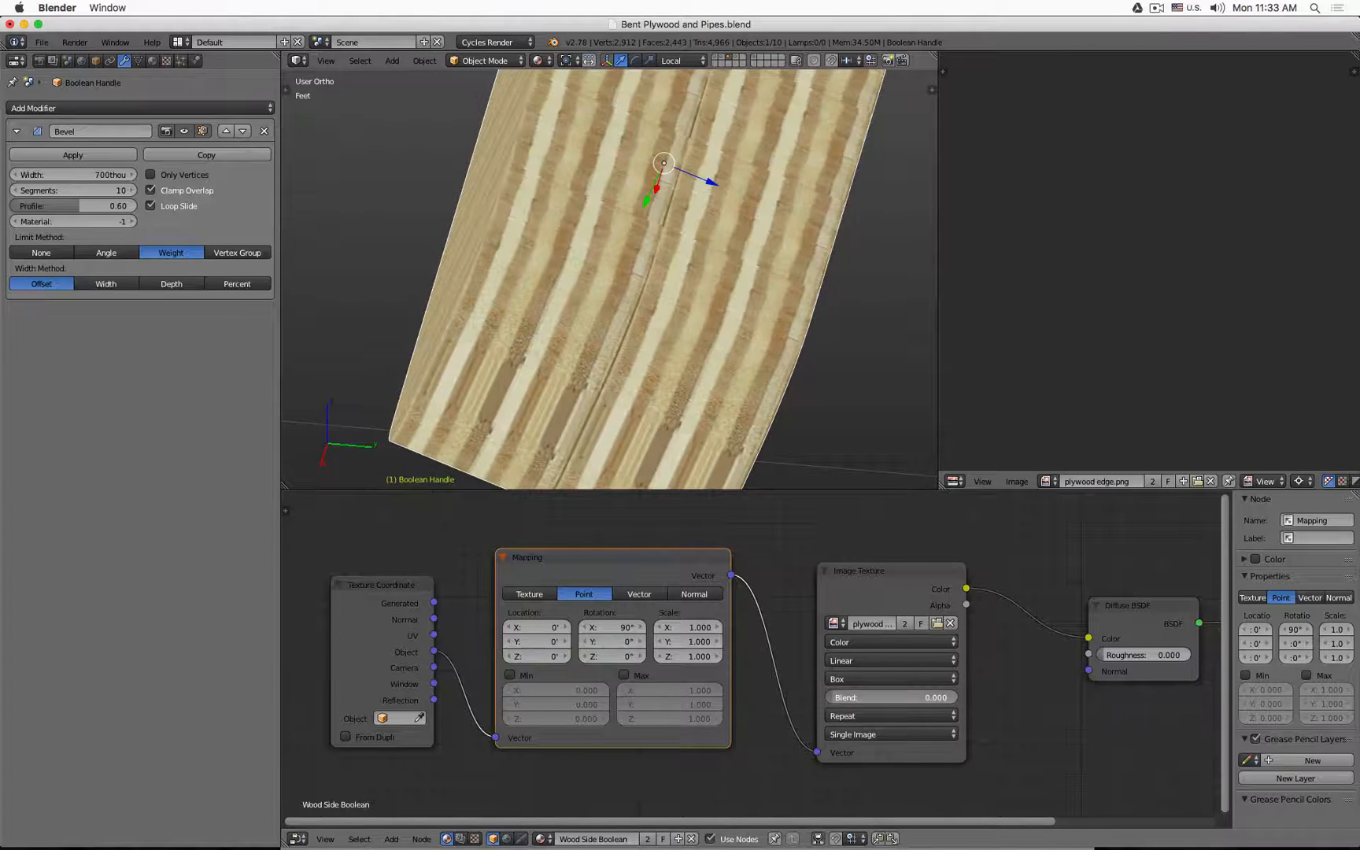
scroll(818, 378, "down", 2)
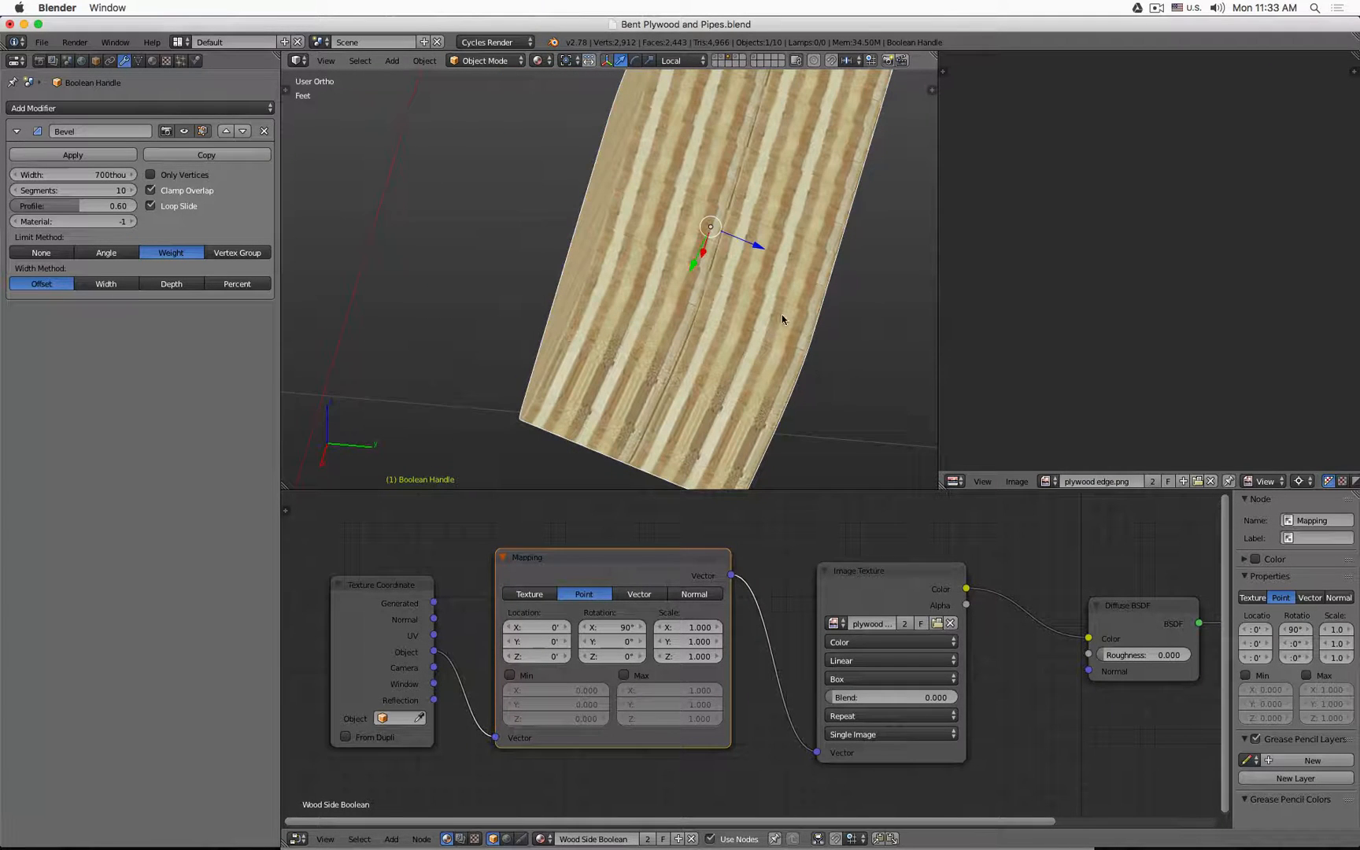
middle_click_drag(723, 296, 727, 275)
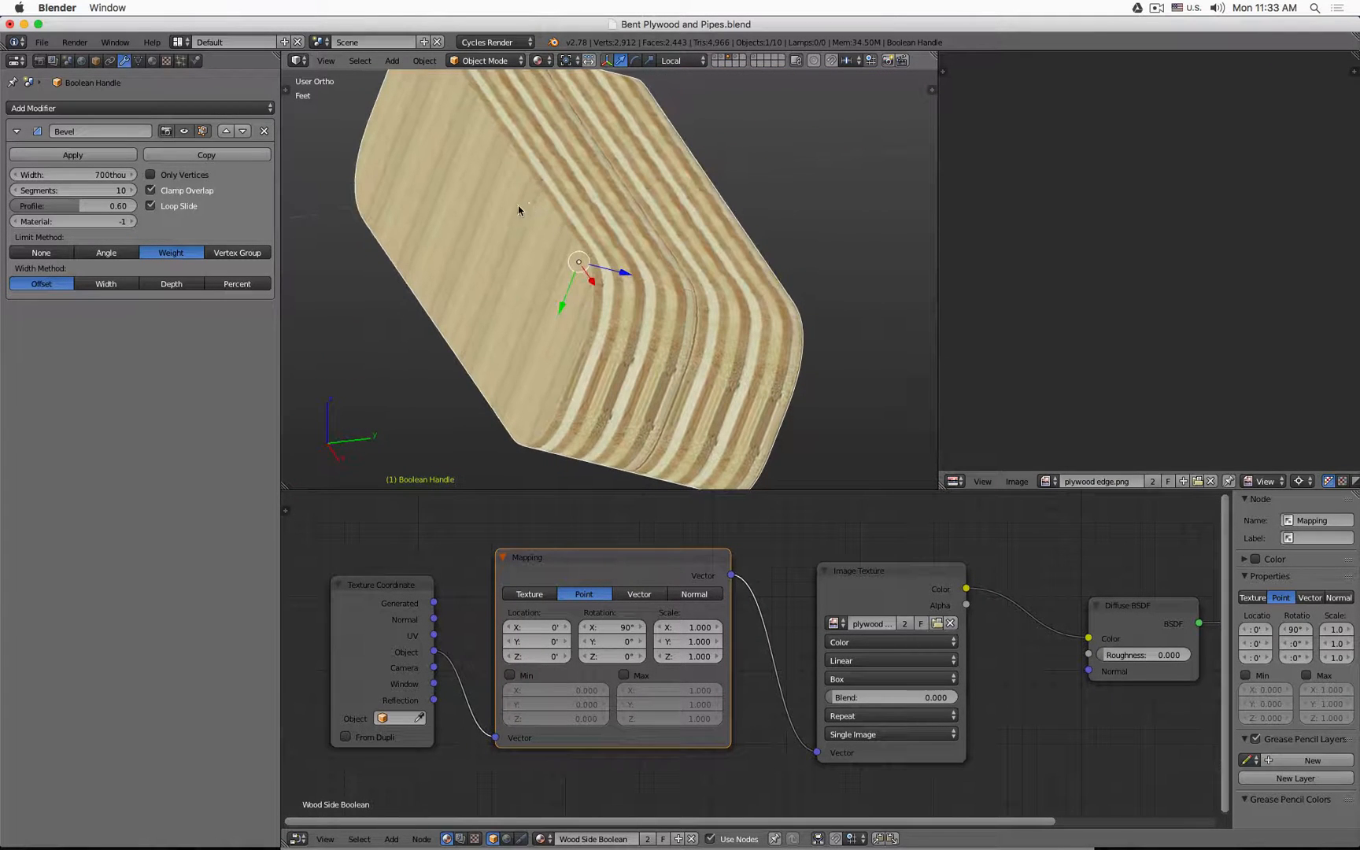
Examine the handle block's front, upper and end faces by selecting them in Edit Mode, and return to Object Mode
key("z")
key("z")
key("Tab")
right_click(478, 235)
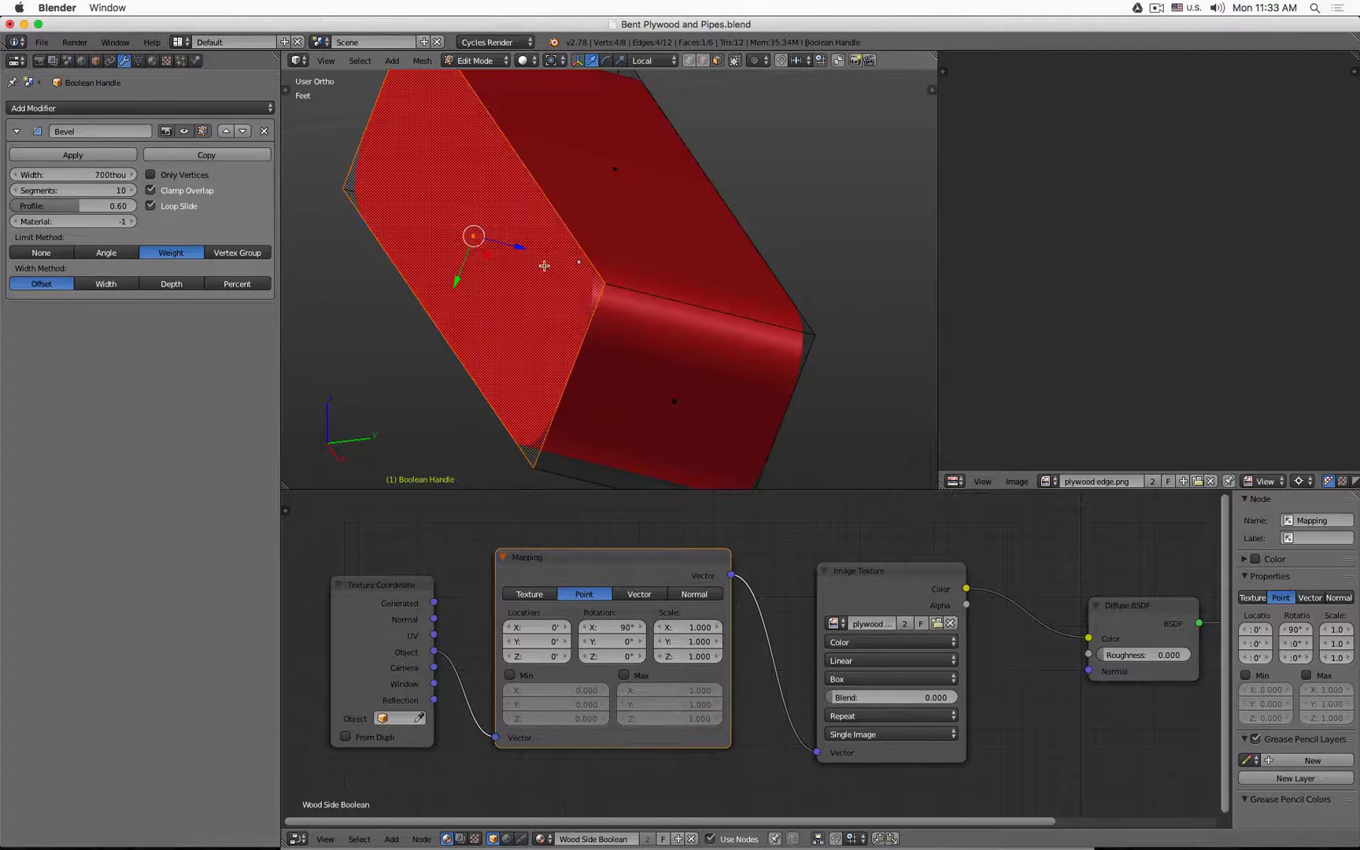
right_click(622, 171, "shift")
right_click(620, 174)
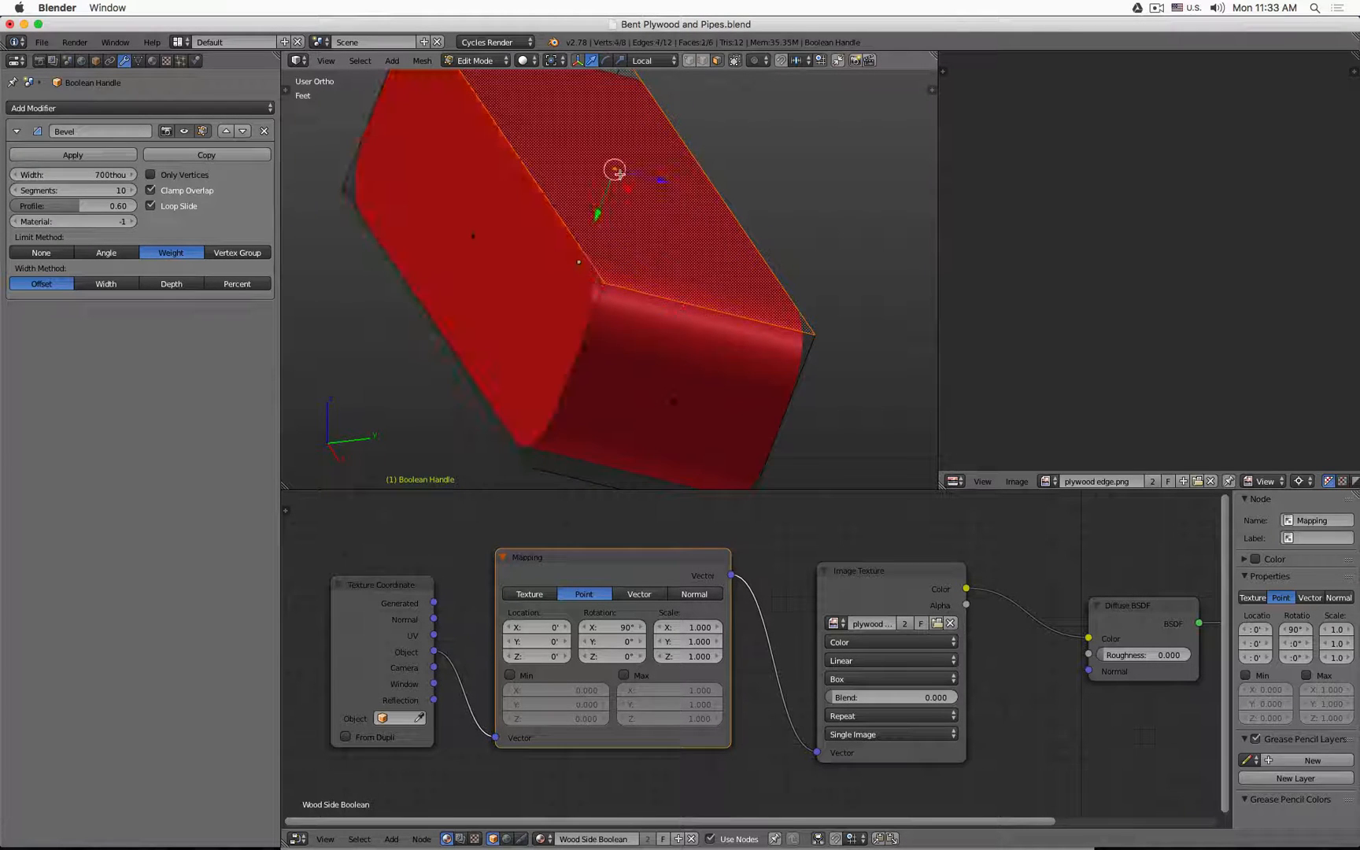
right_click(658, 409, "shift")
key("Tab")
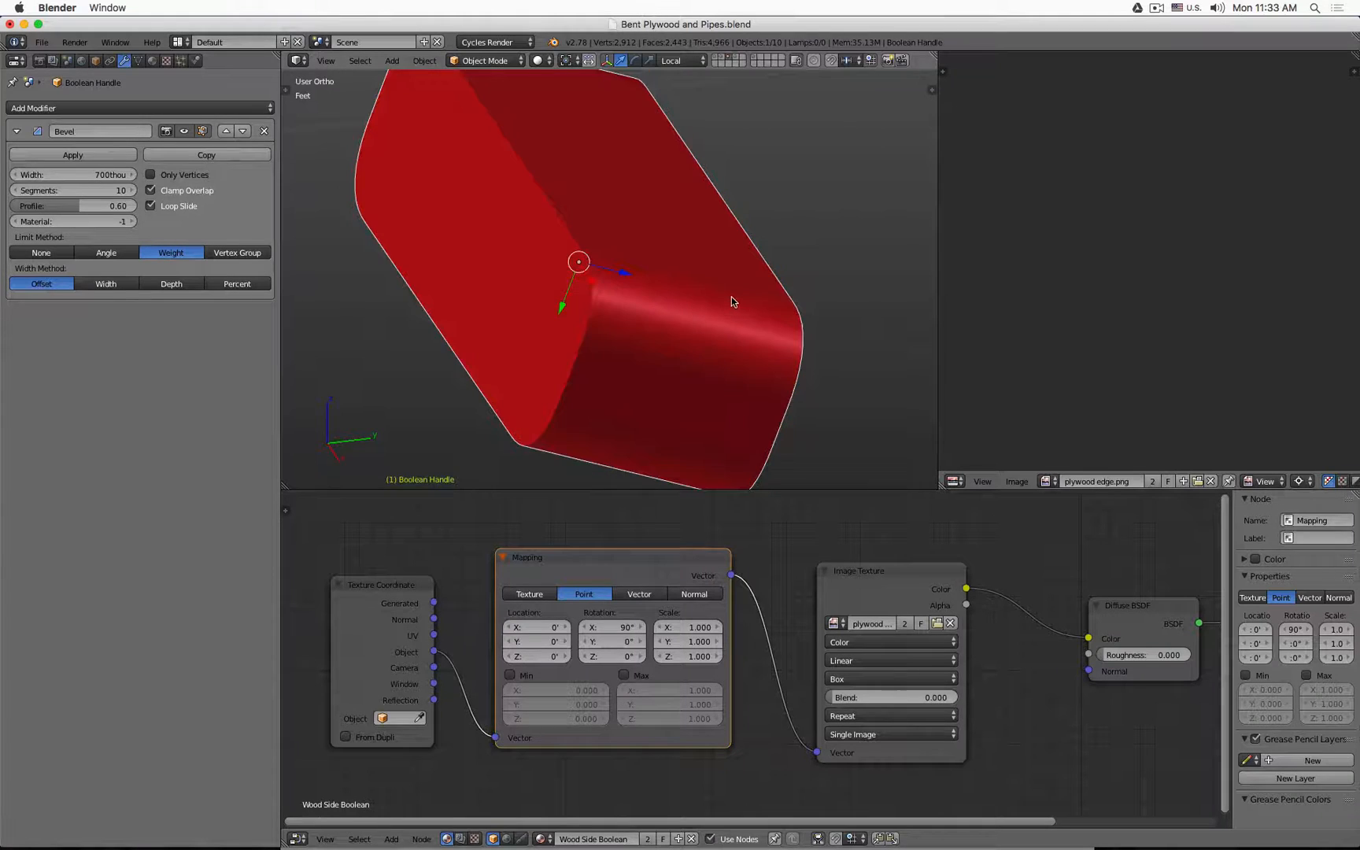
Set the viewport shading to Material and examine the texture stretching on the handle block's sides
key("shift+z")
key("z")
key("z")
left_click(543, 60)
left_click(574, 152)
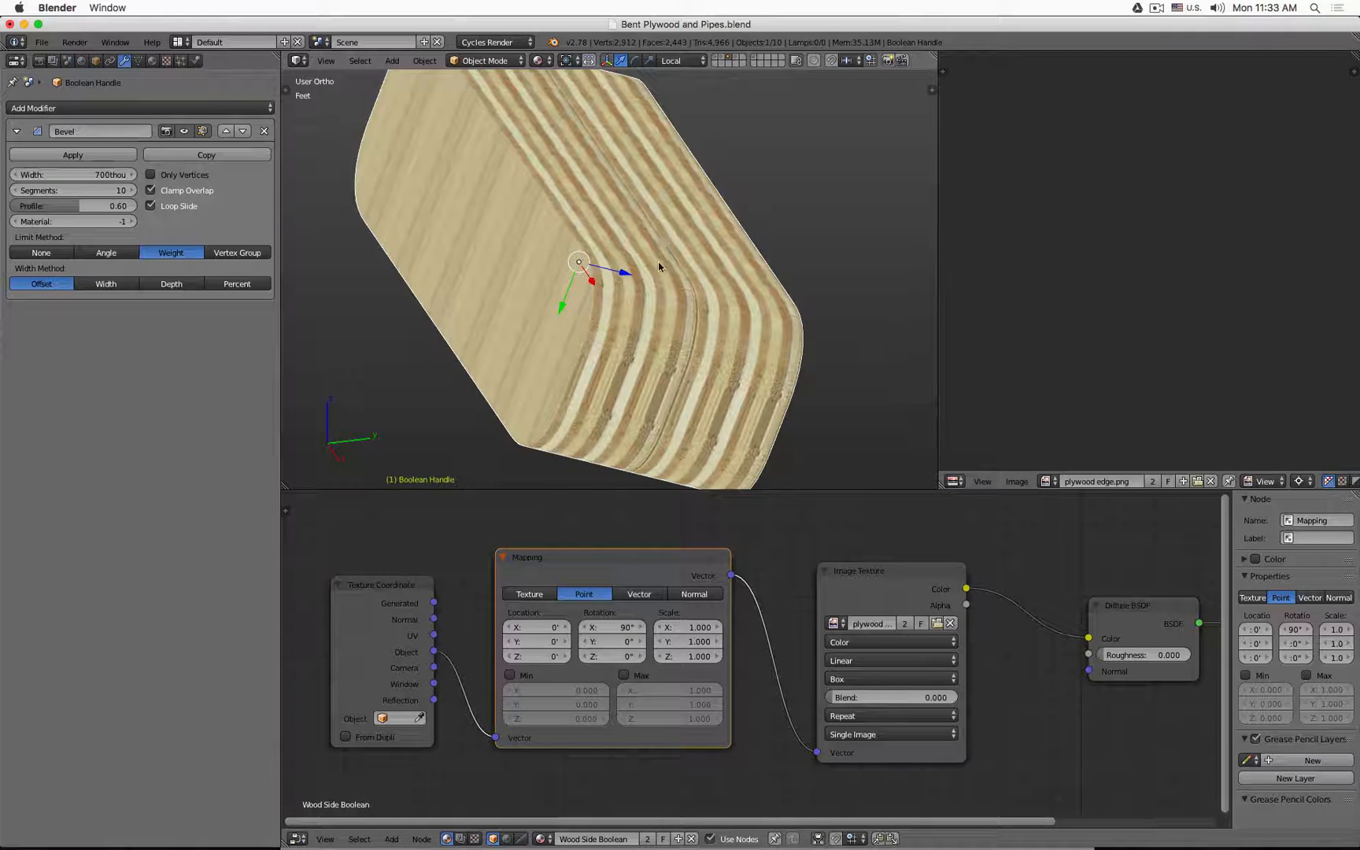
middle_click_drag(658, 267, 894, 334)
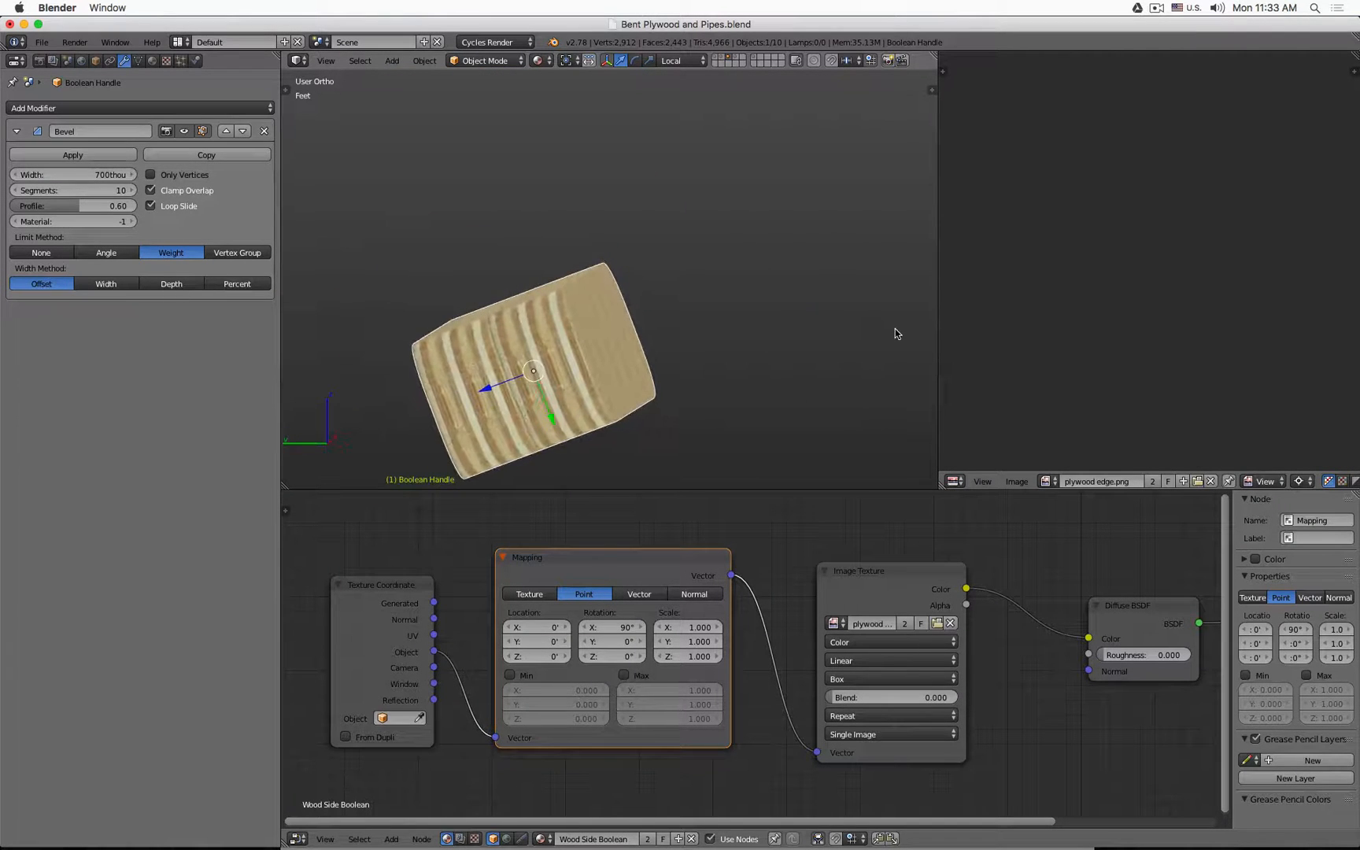
scroll(495, 365, "up", 5)
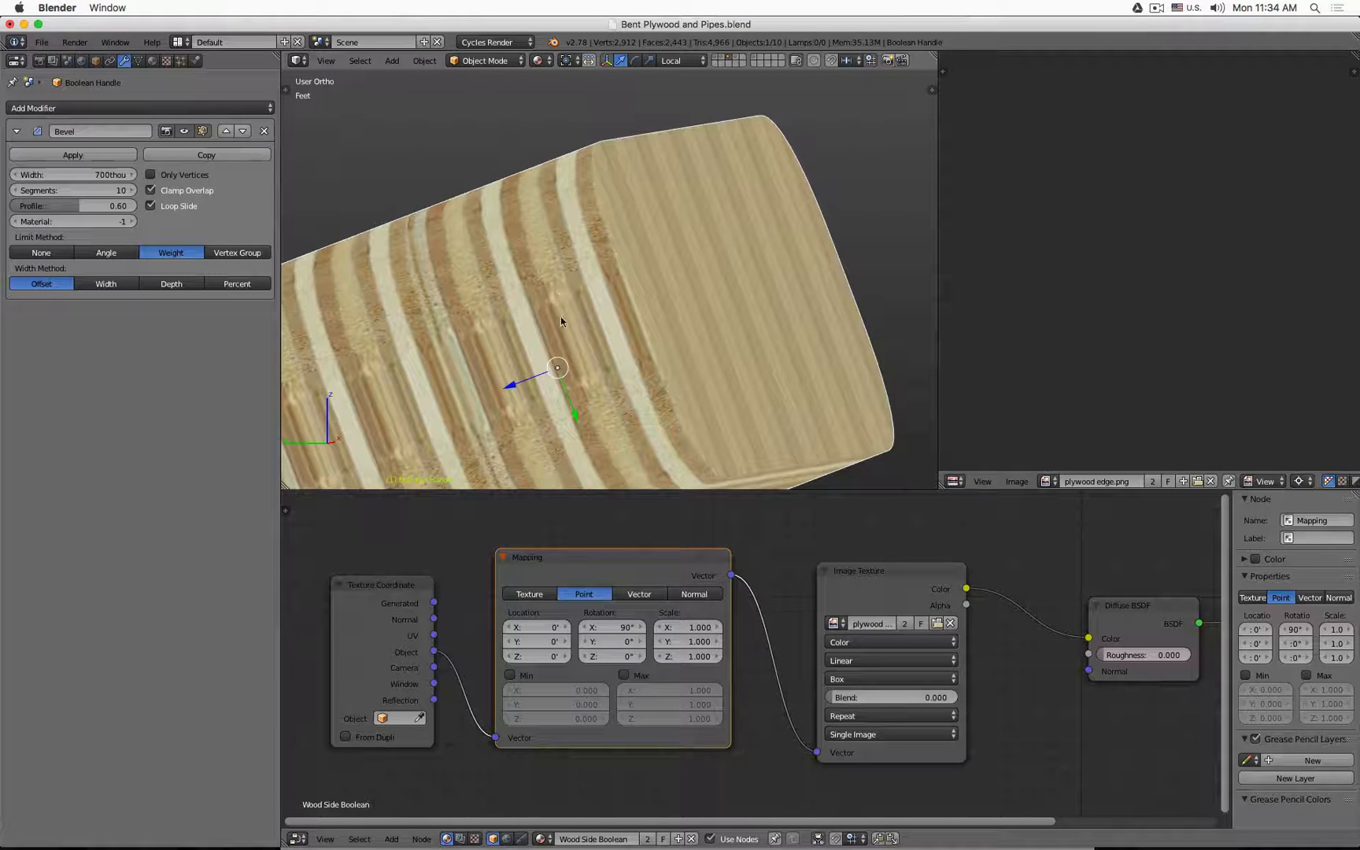
scroll(579, 315, "down", 5)
middle_click_drag(620, 282, 516, 325)
Show the backrest's layer, view the handle cutout, and select the textured backrest
left_click(752, 59)
mouse_move(620, 296)
middle_mouse_down()
mouse_move(649, 288)
mouse_move(632, 301)
mouse_move(681, 305)
mouse_move(680, 397)
mouse_move(665, 275)
mouse_move(623, 395)
mouse_move(428, 294)
mouse_move(419, 228)
middle_mouse_up()
right_click(630, 302)
Enable nodes for the World surface and brighten its background color to near white
left_click(81, 60)
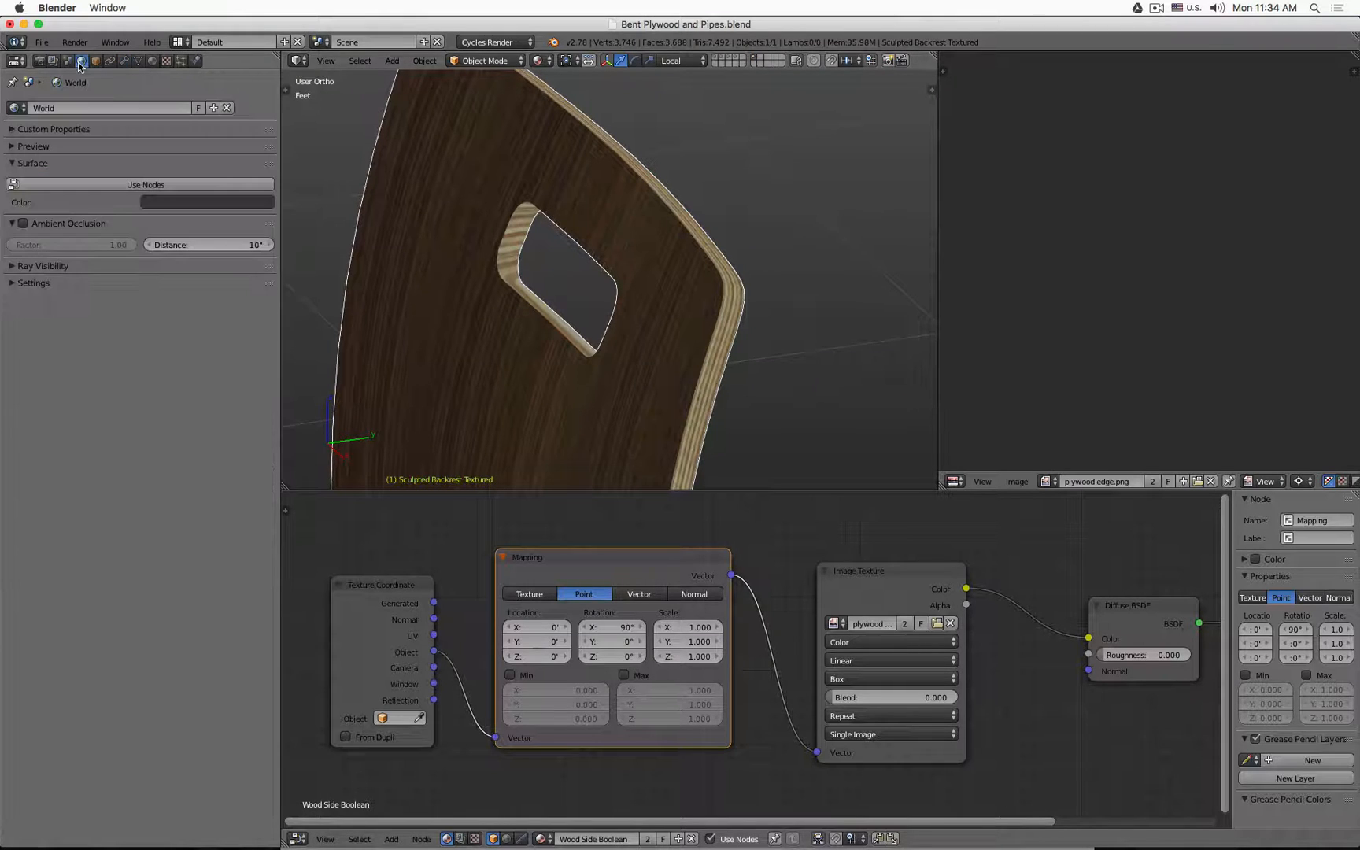
left_click(169, 183)
left_click(194, 211)
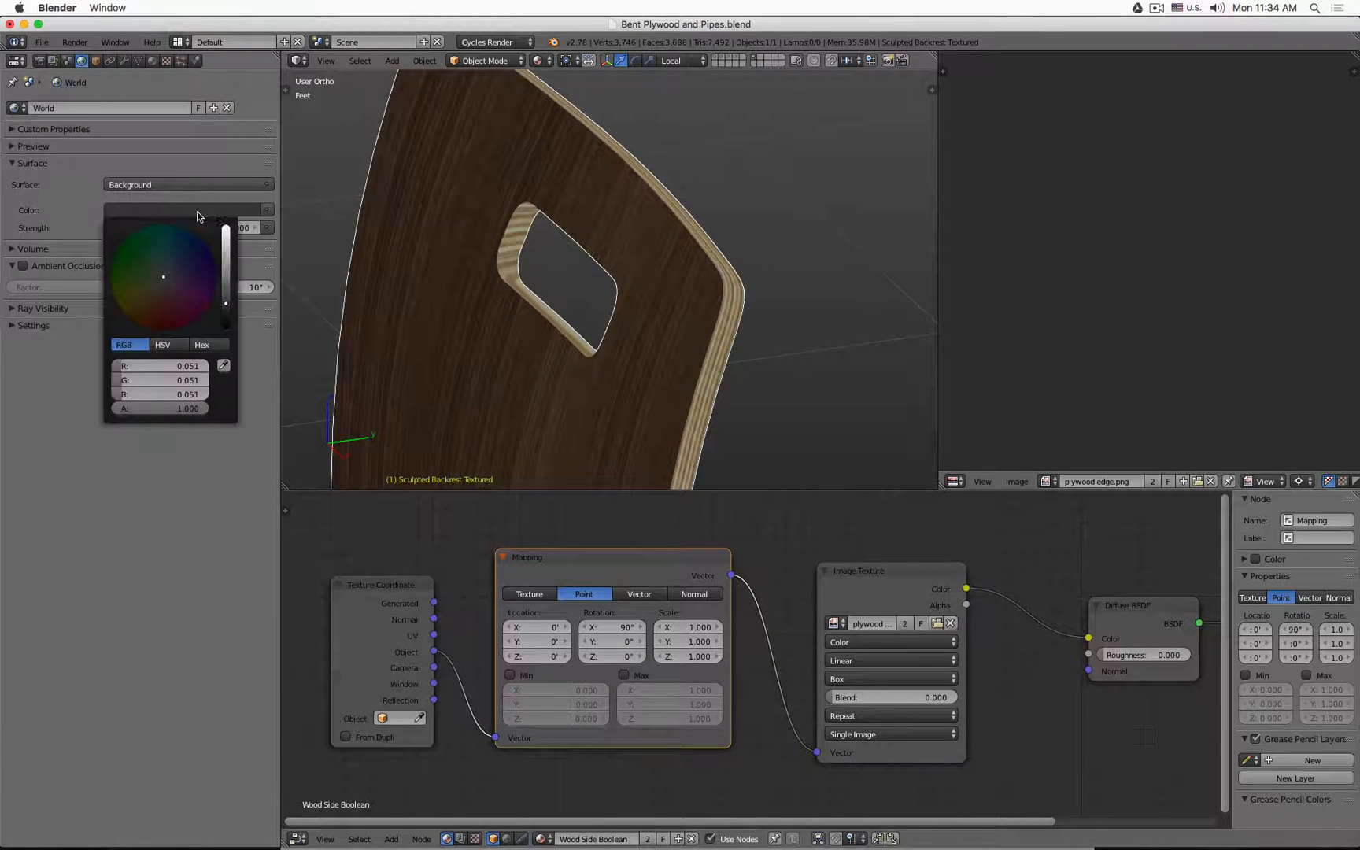
scroll(200, 216, "up", 15)
Preview the handle cutout's plywood edge in rendered shading and return the viewport to solid shading
key("shift+z")
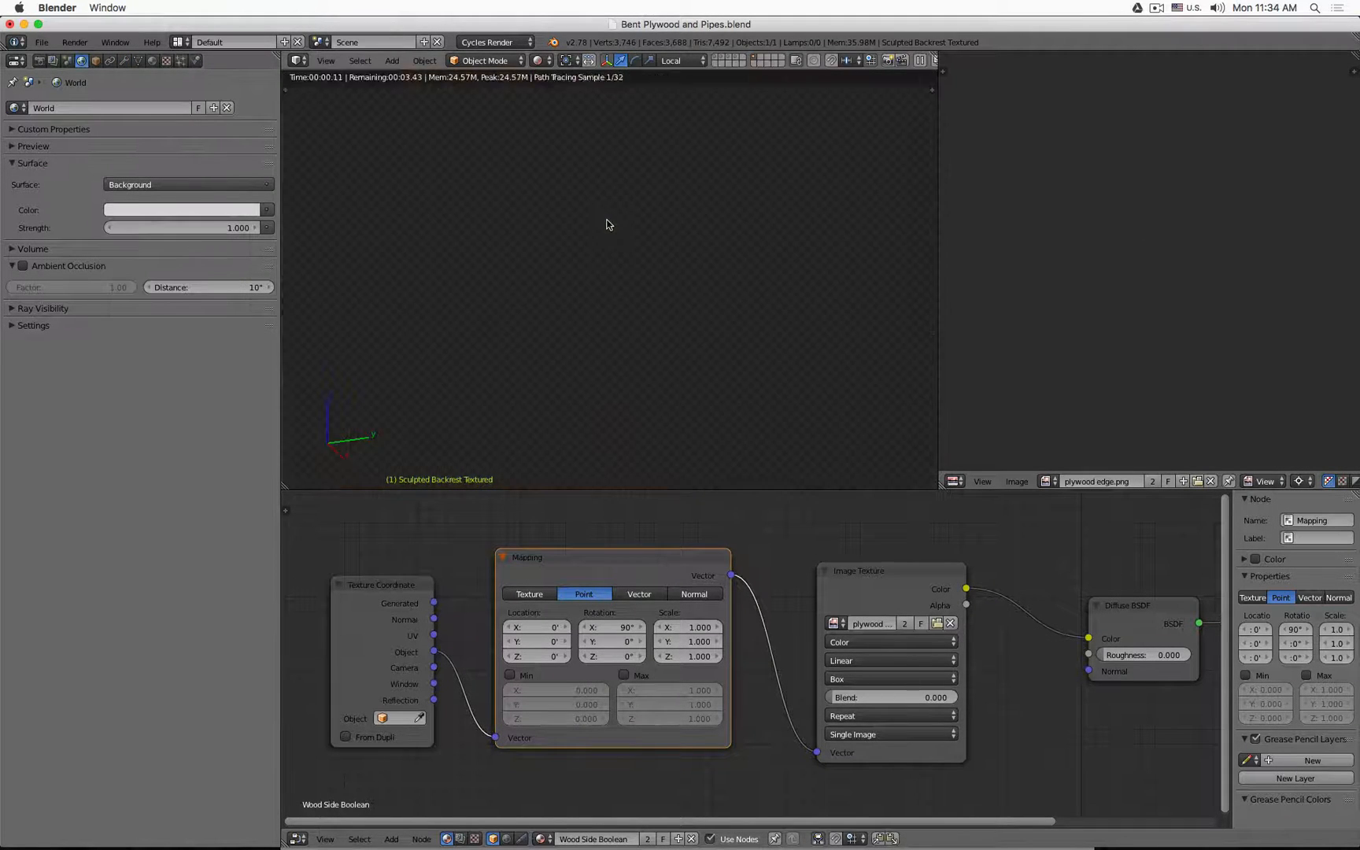
scroll(480, 248, "up", 5)
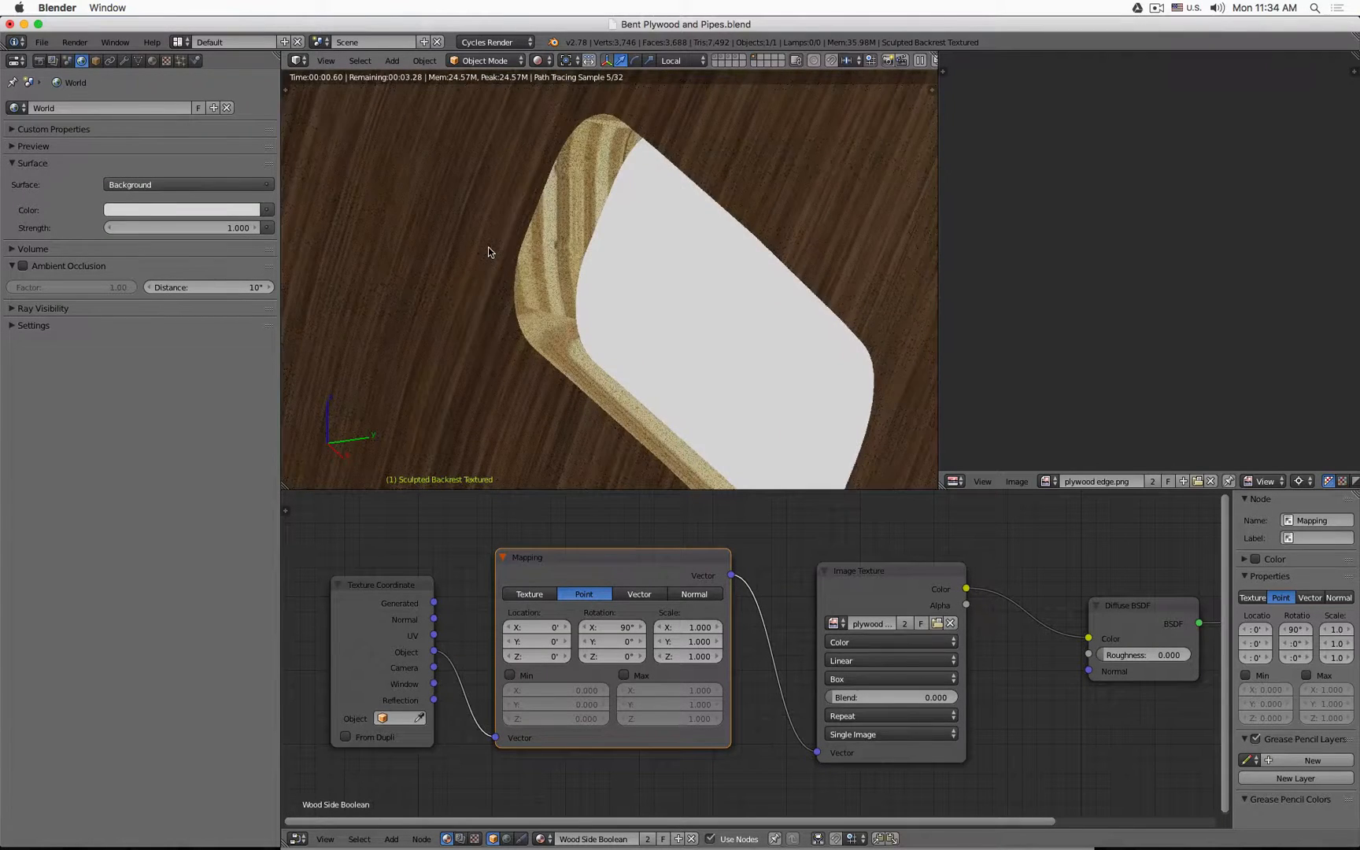
scroll(488, 247, "down", 5)
key("z")
key("z")
scroll(571, 239, "down", 2)
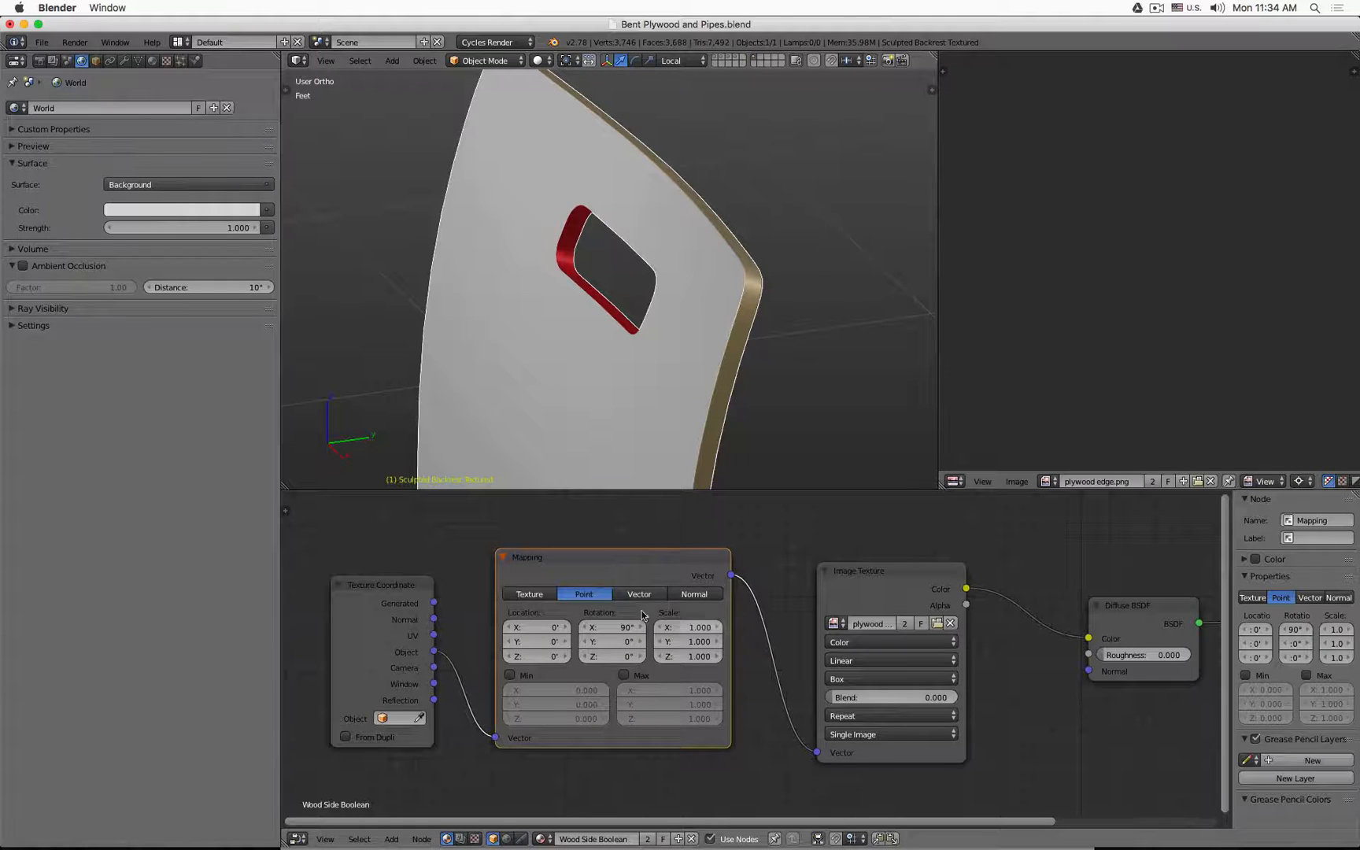
Replace the Mapping node with a direct UV link to the Image Texture's Vector, using Flat projection
key("x")
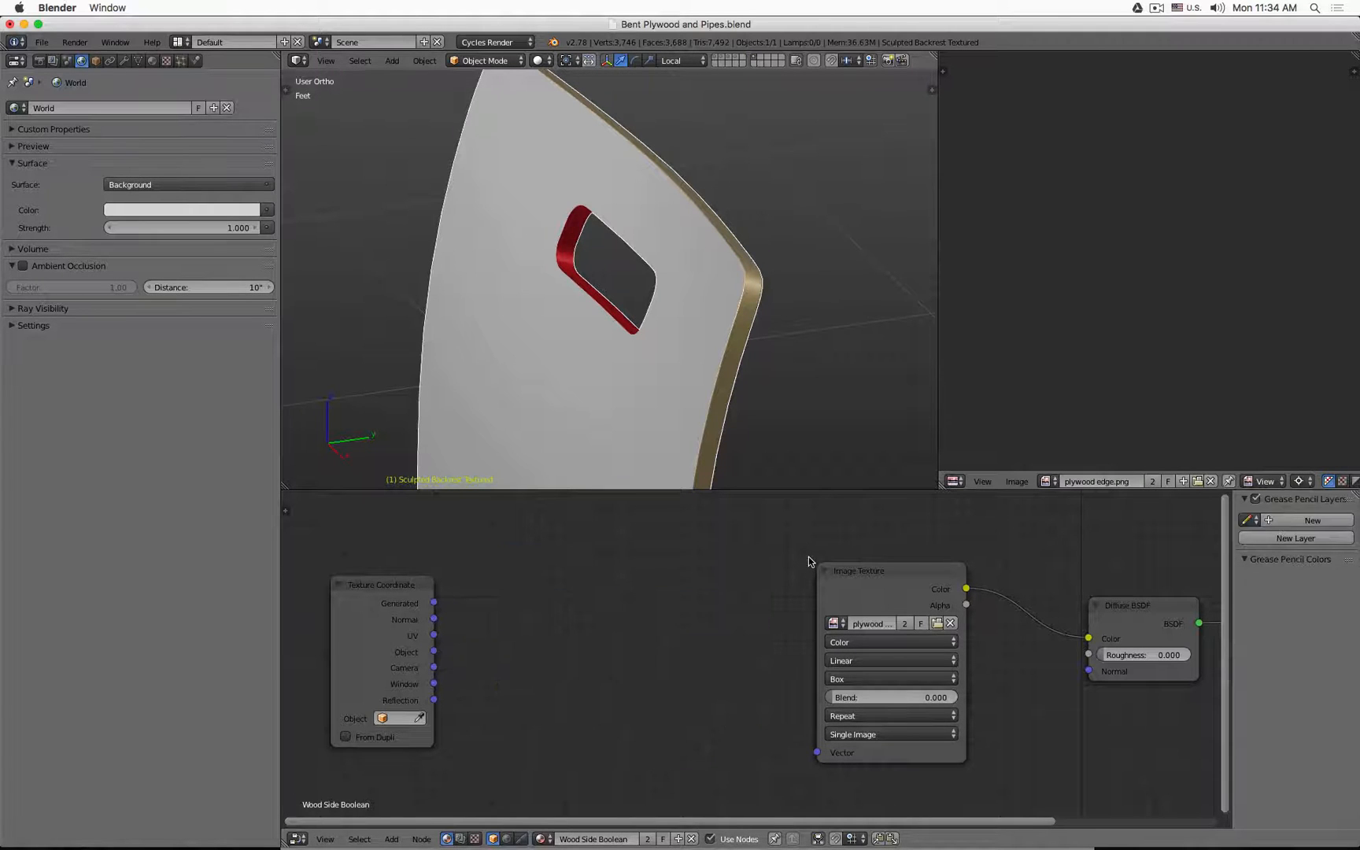
left_click(871, 679)
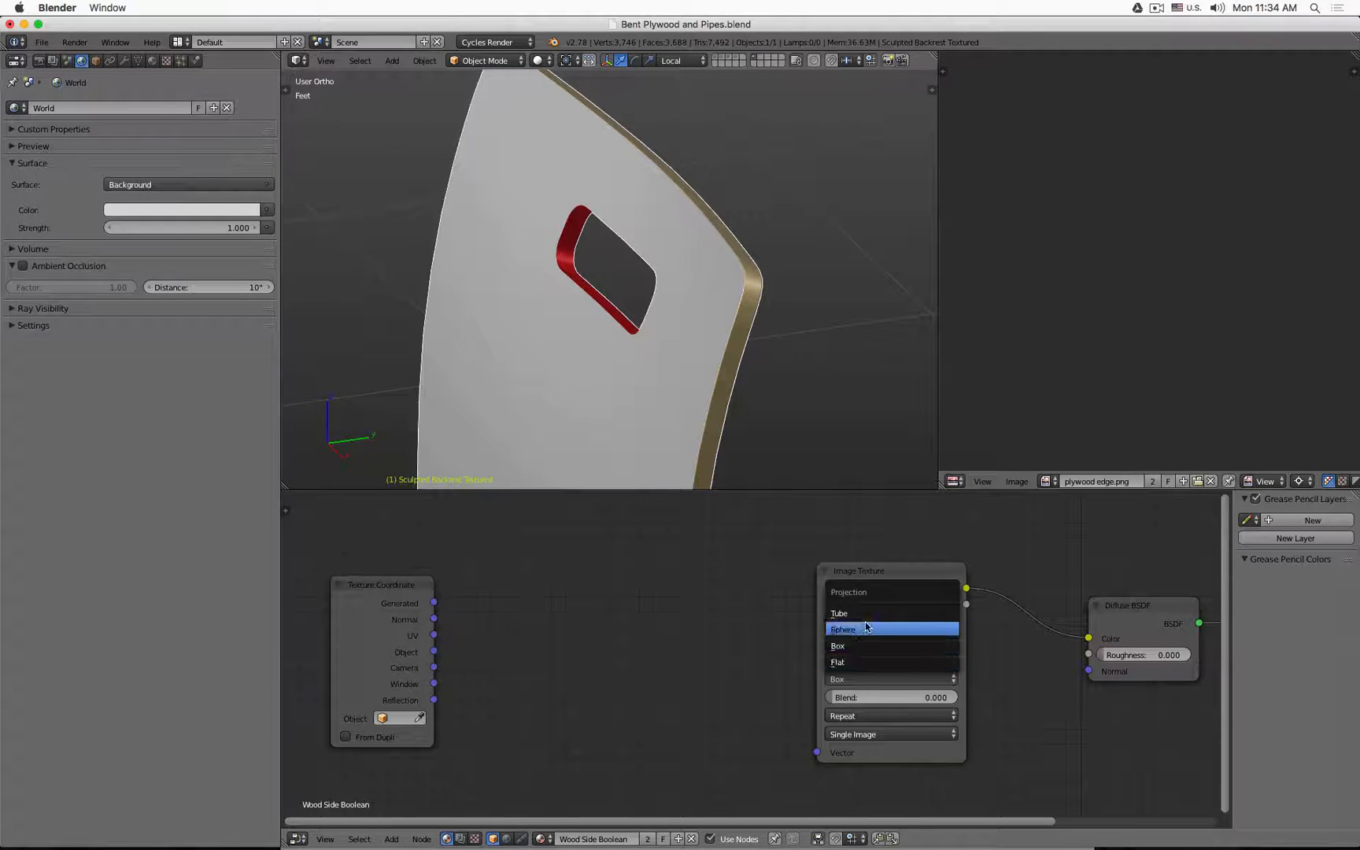
left_click(864, 674)
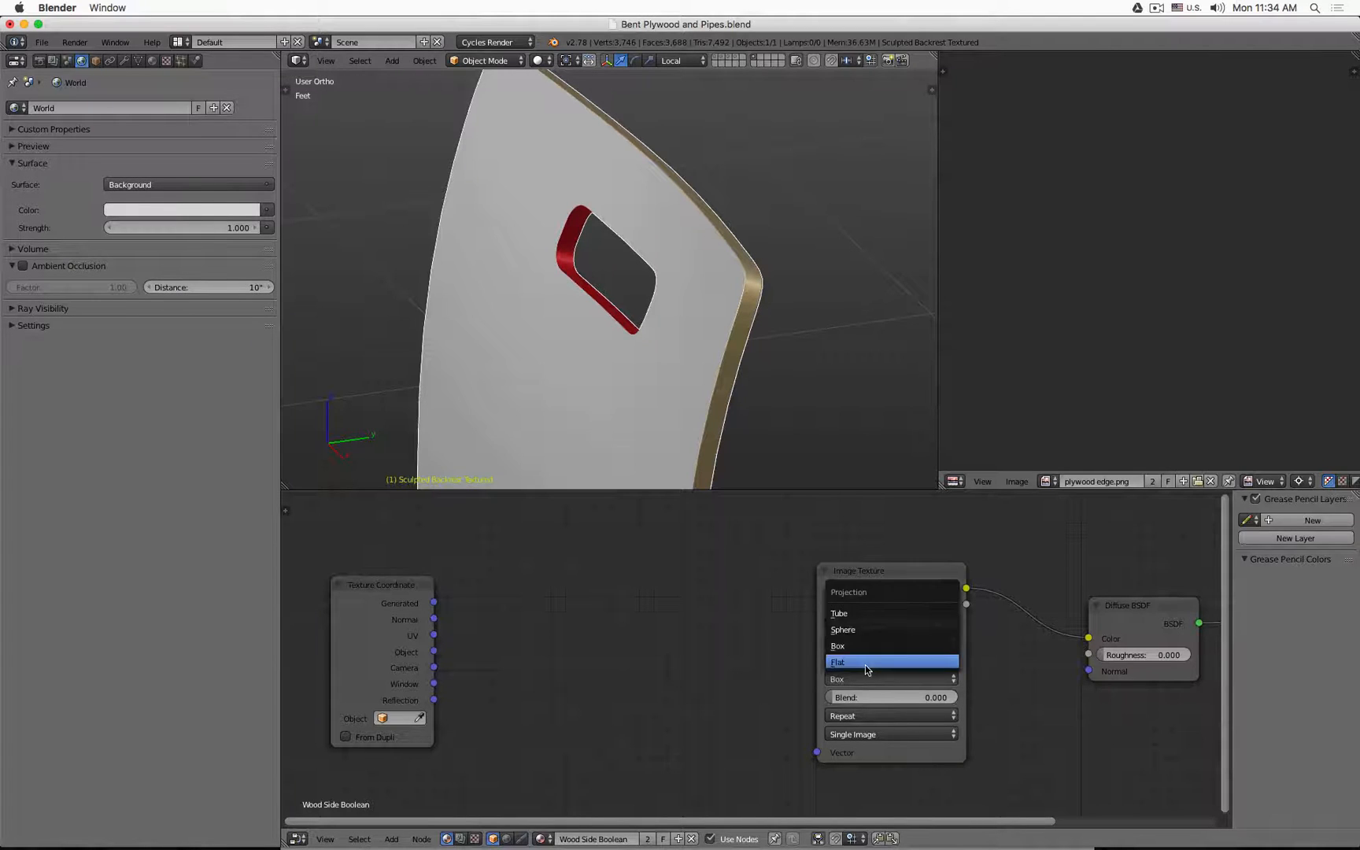
left_click(865, 663)
left_click_drag(434, 634, 817, 734)
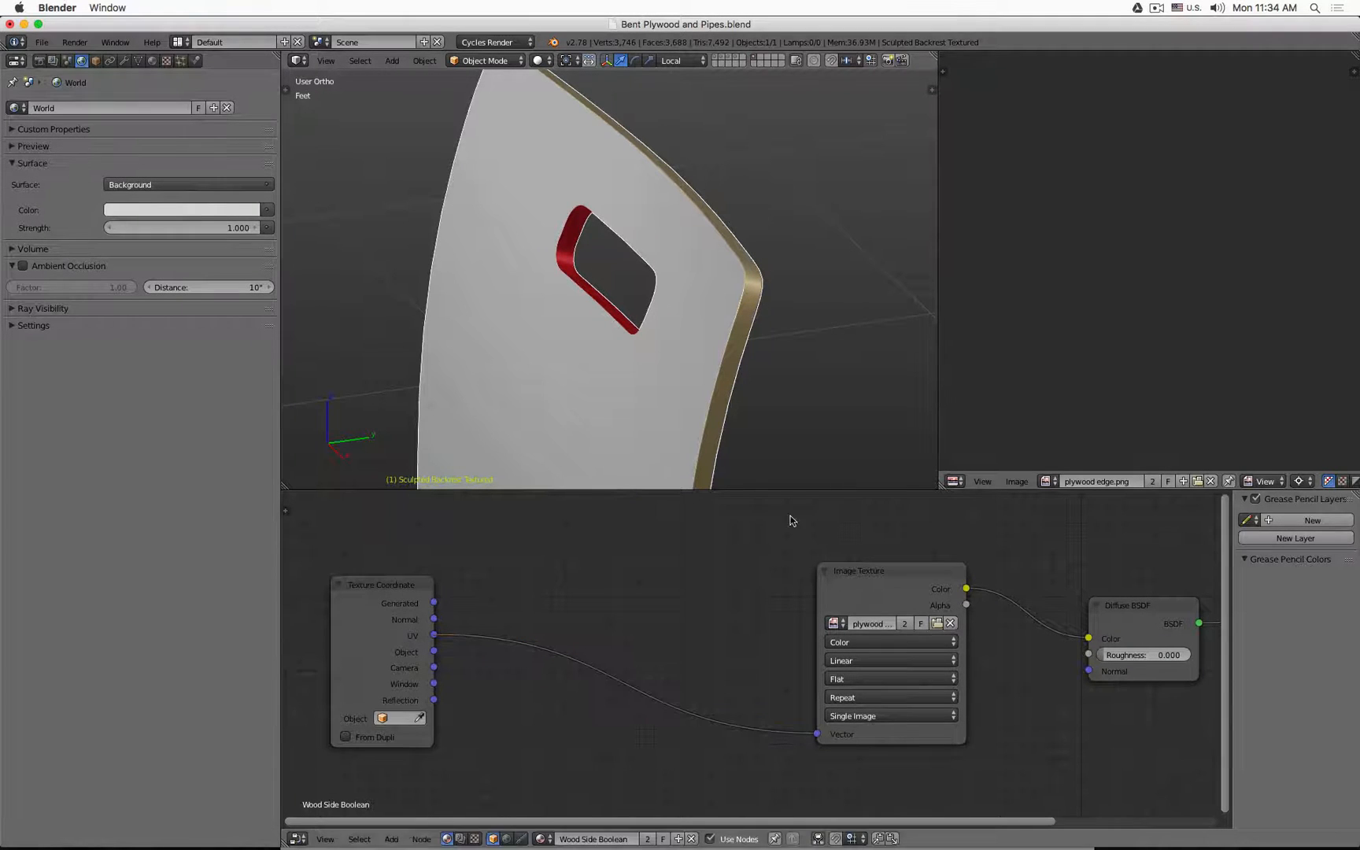
Show the layer holding the Boolean Handle, select that object, and enter Edit Mode with edge selection
left_click(729, 59)
right_click(676, 262)
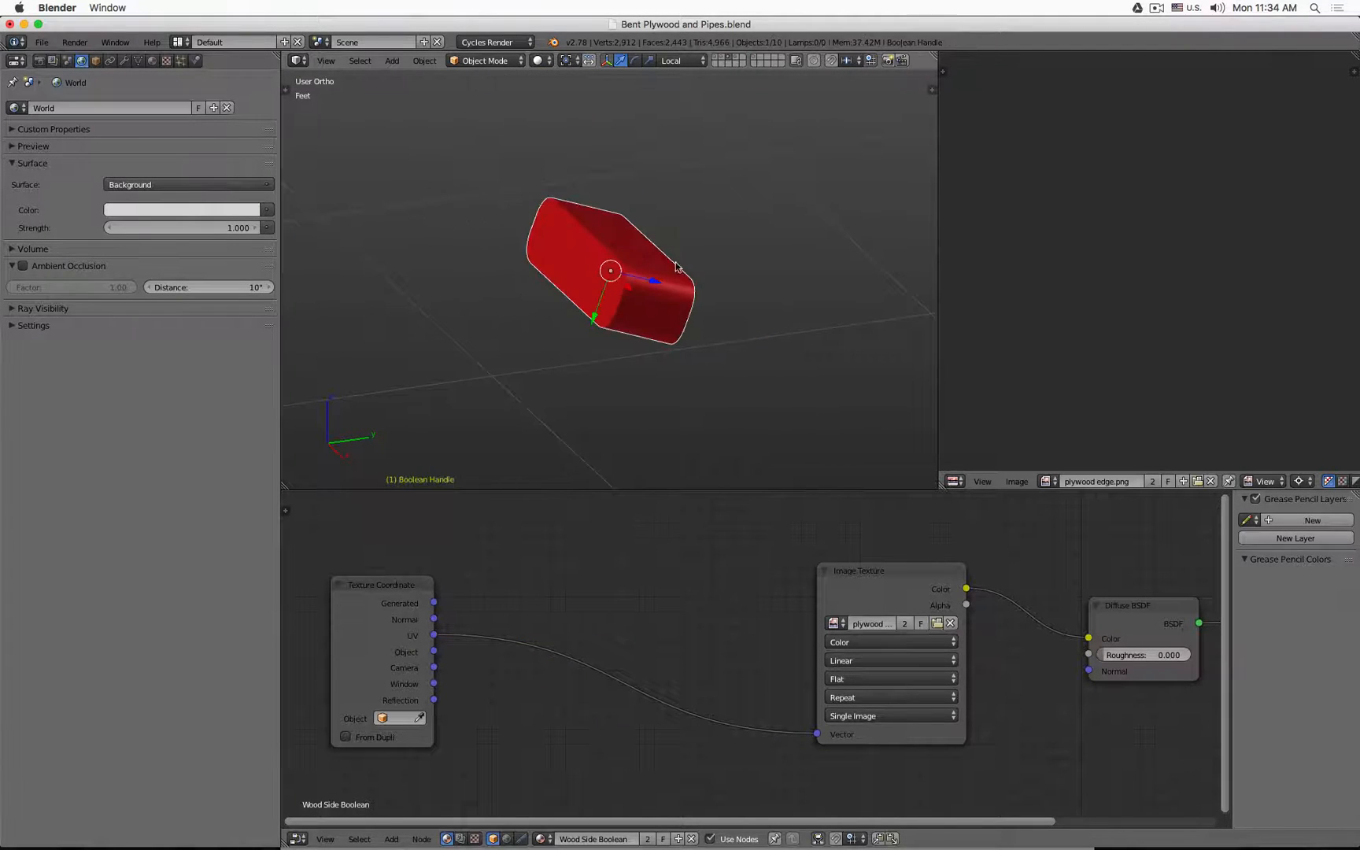
key("Tab")
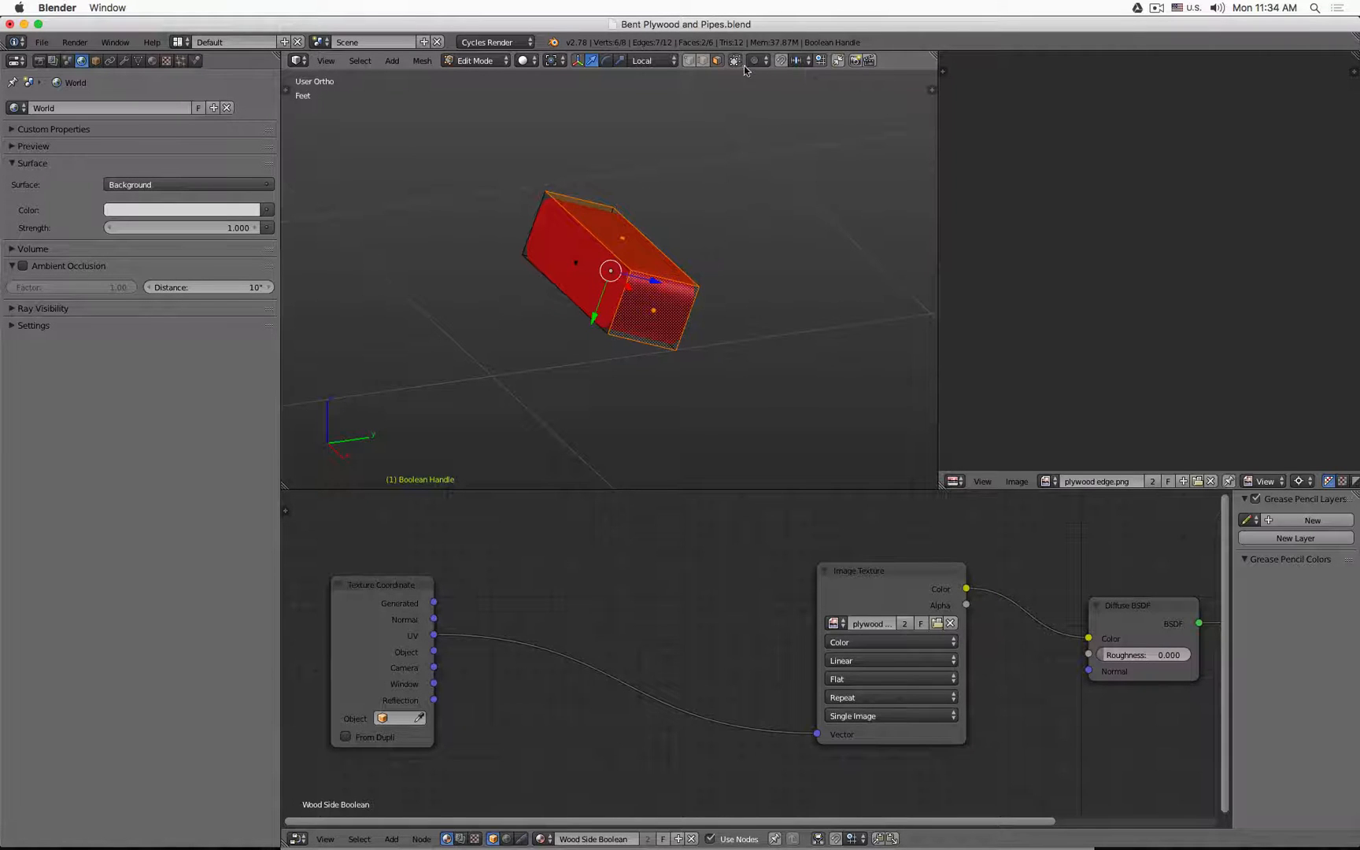
left_click(705, 61)
Cut across one broad long side of the Boolean Handle with the Knife, joining the midpoints of its two long edges
middle_click_drag(608, 408, 585, 386)
key("ctrl")
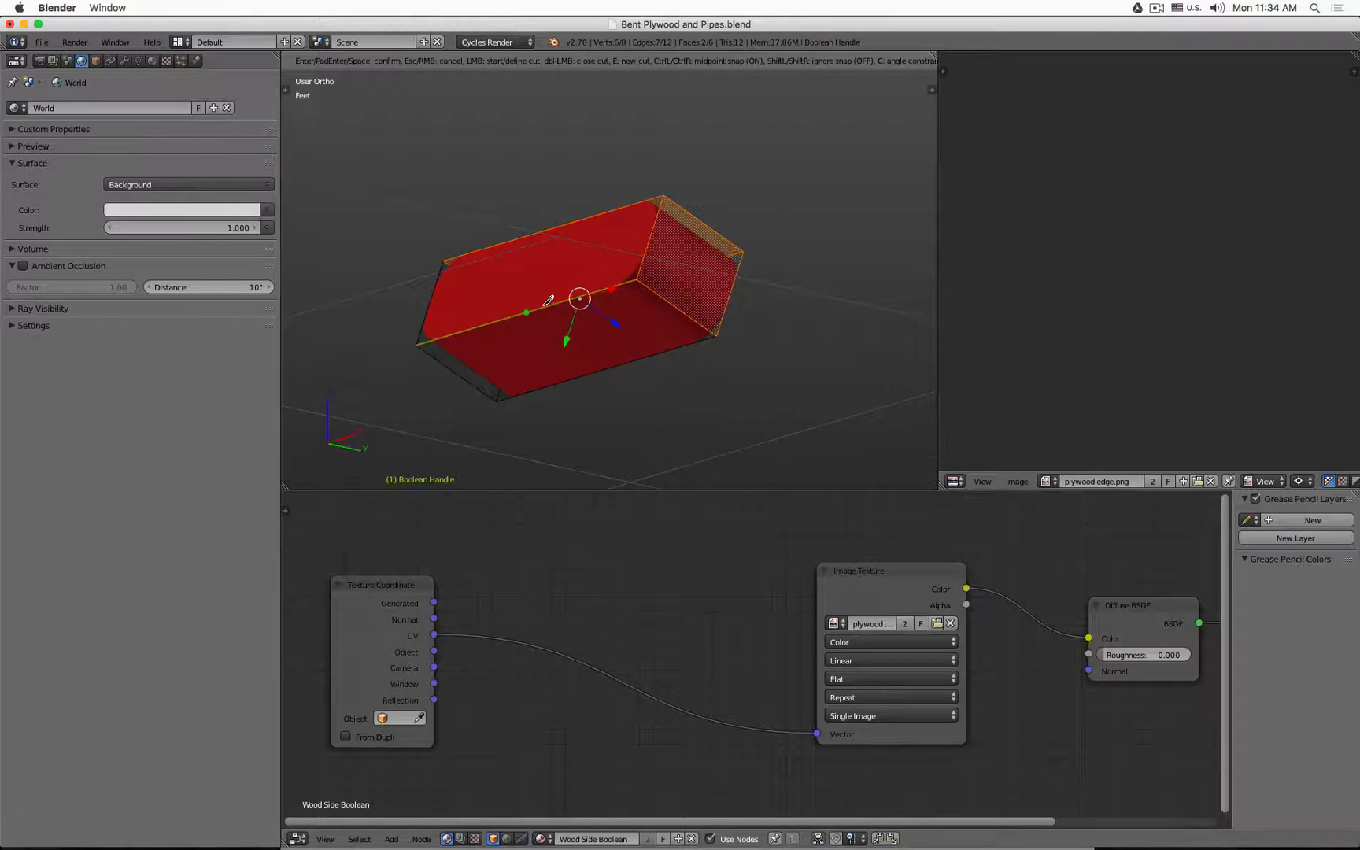
key("Escape")
middle_click_drag(546, 382, 498, 318)
key("k")
key("ctrl")
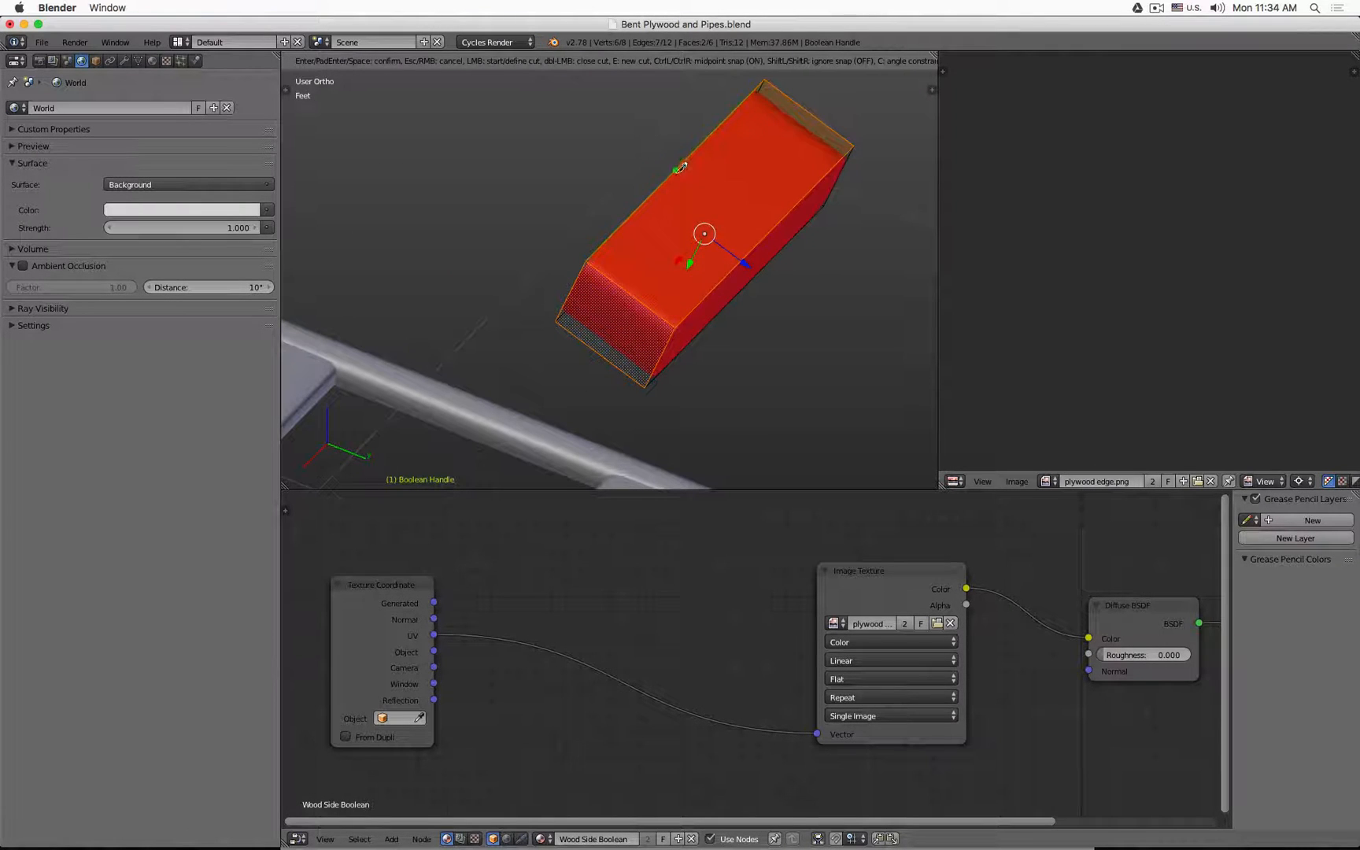
left_click(679, 167)
left_click(776, 230)
key("Return")
Mark the box's long edges, the new cut across the middle, and three of the four upright end edges as seams
middle_click_drag(599, 242, 761, 240)
key("z")
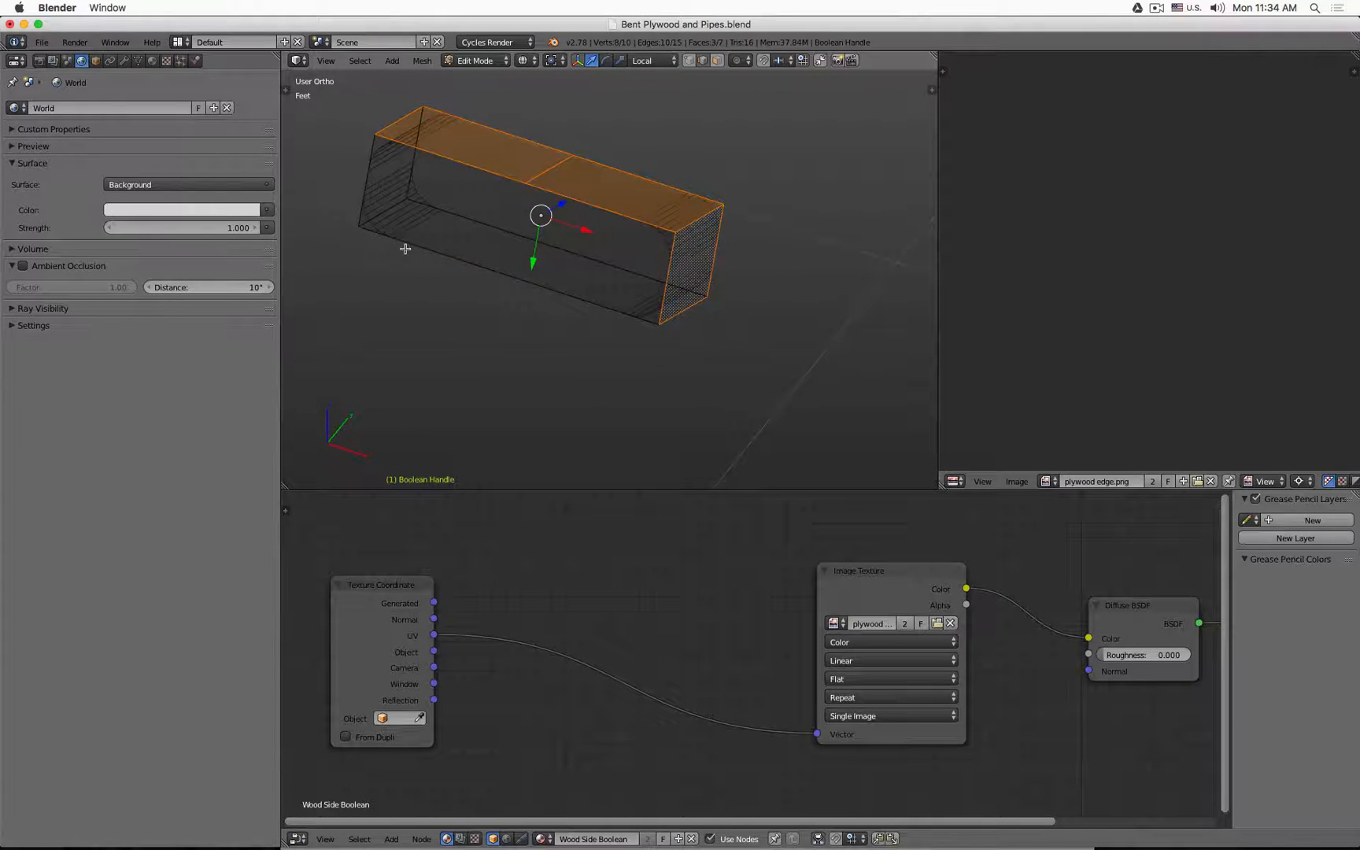
right_click(403, 115, "shift")
right_click(365, 181, "shift")
right_click(406, 246, "shift")
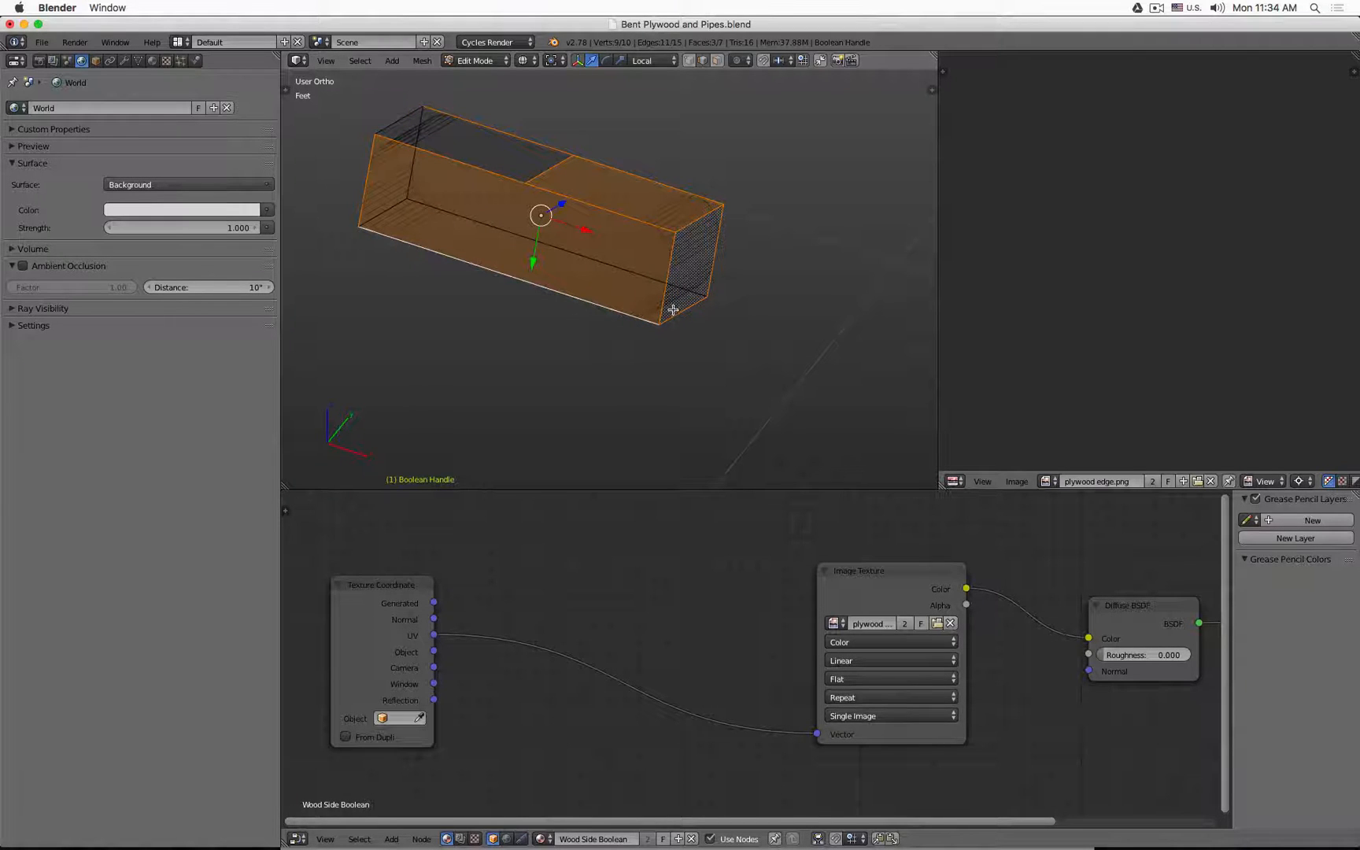
right_click(691, 288, "shift")
right_click(693, 219, "shift")
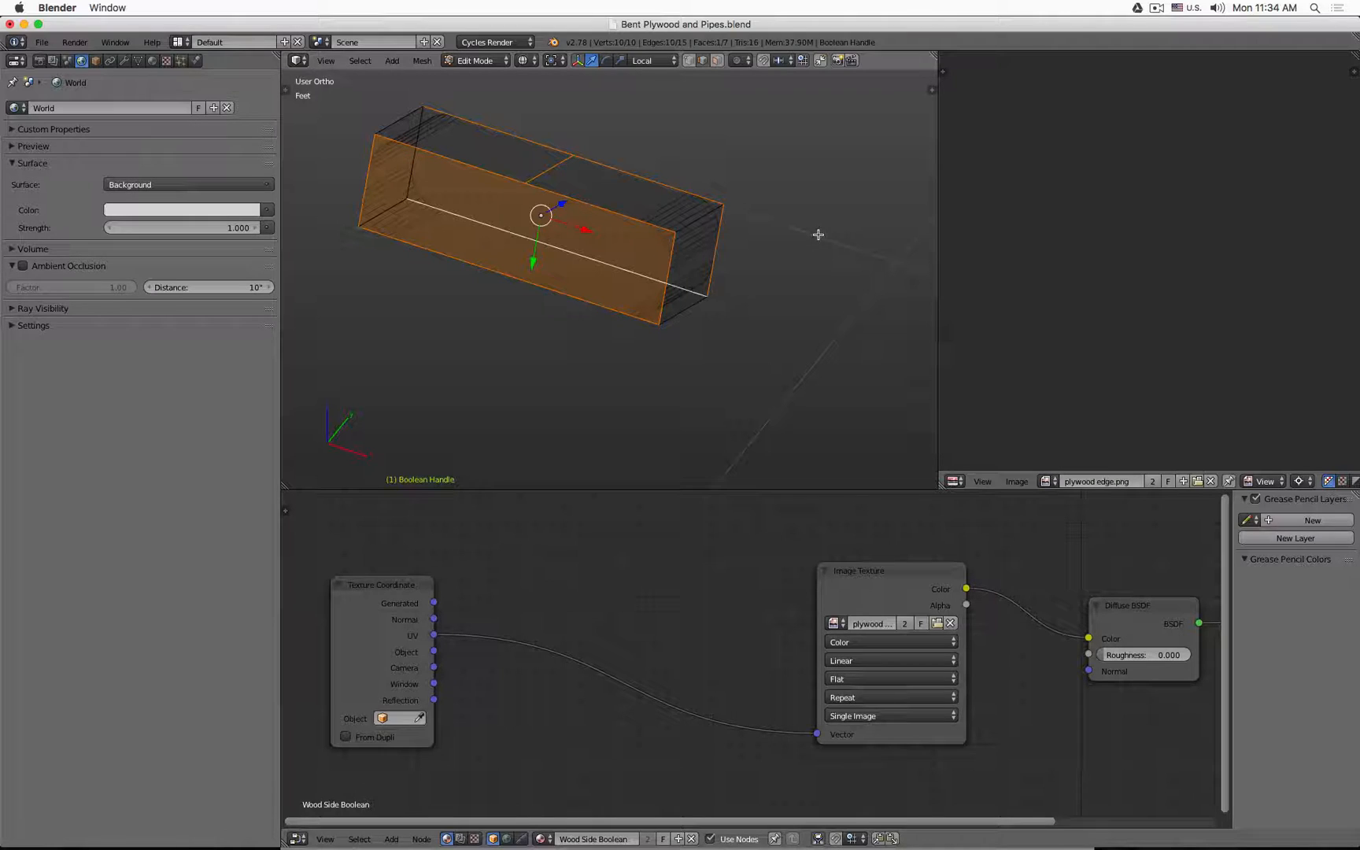
key("ctrl+e")
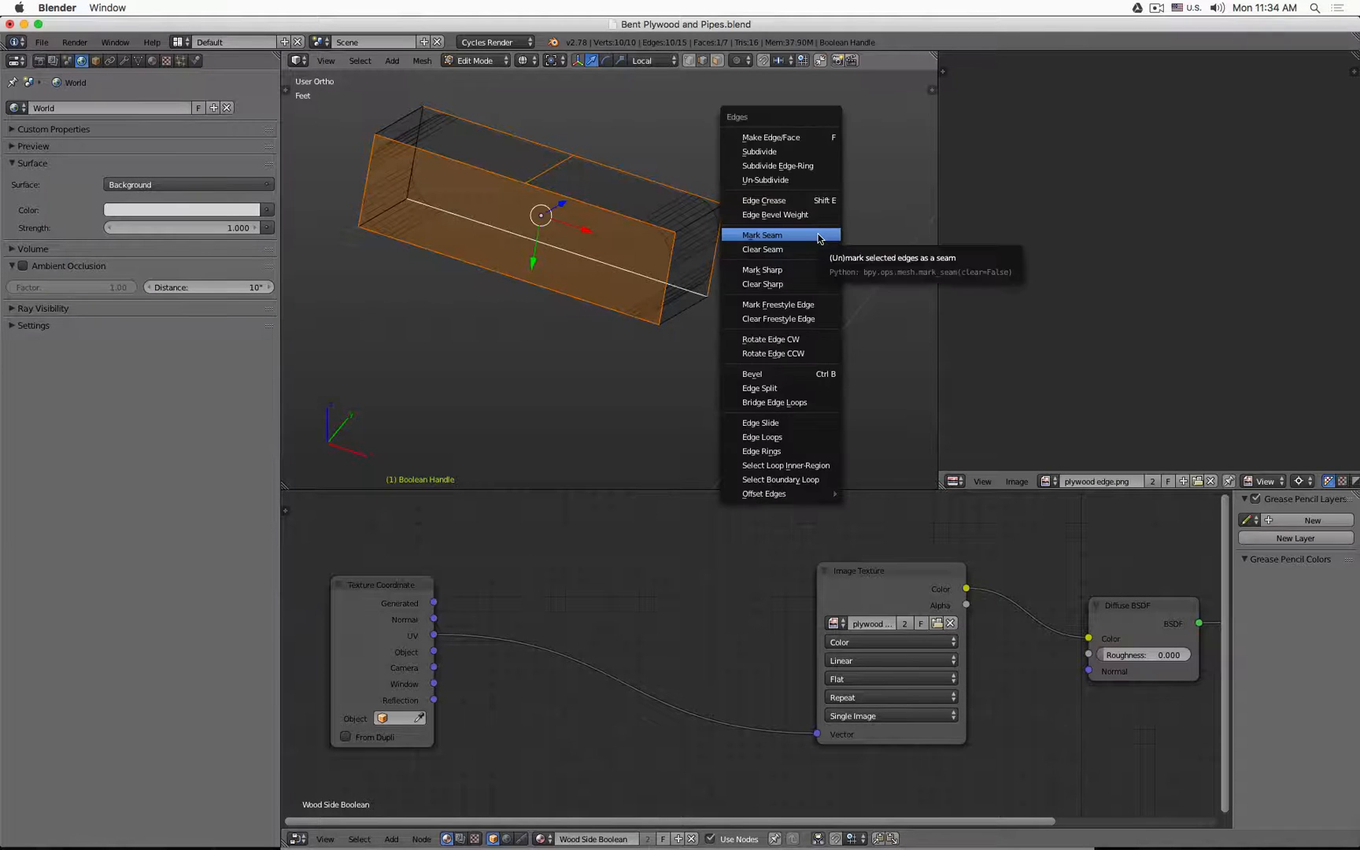
left_click(819, 234)
Unwrap the whole Boolean Handle mesh and display its UV layout over the plywood edge.png image
key("KP_Decimal")
key("a")
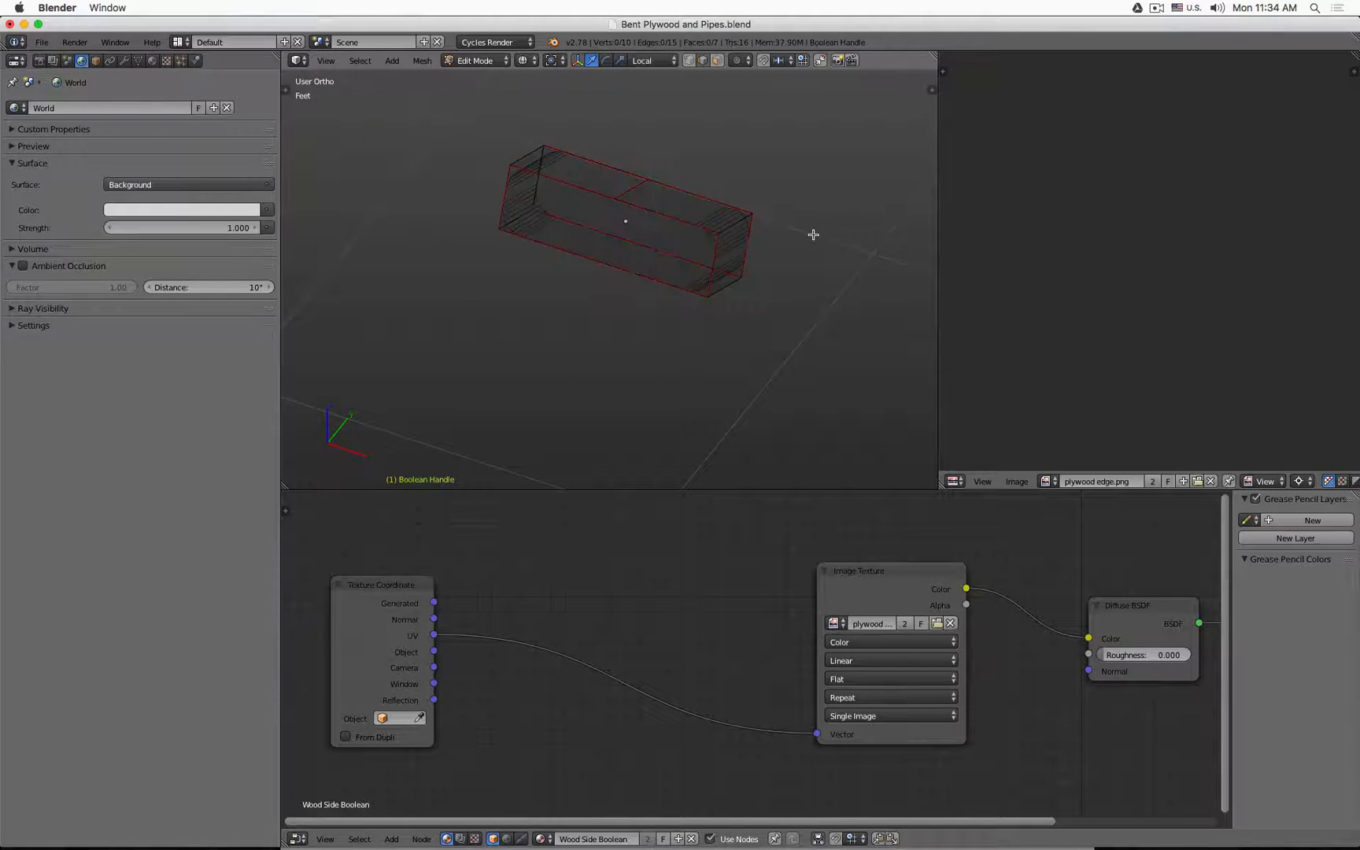
key("a")
key("u")
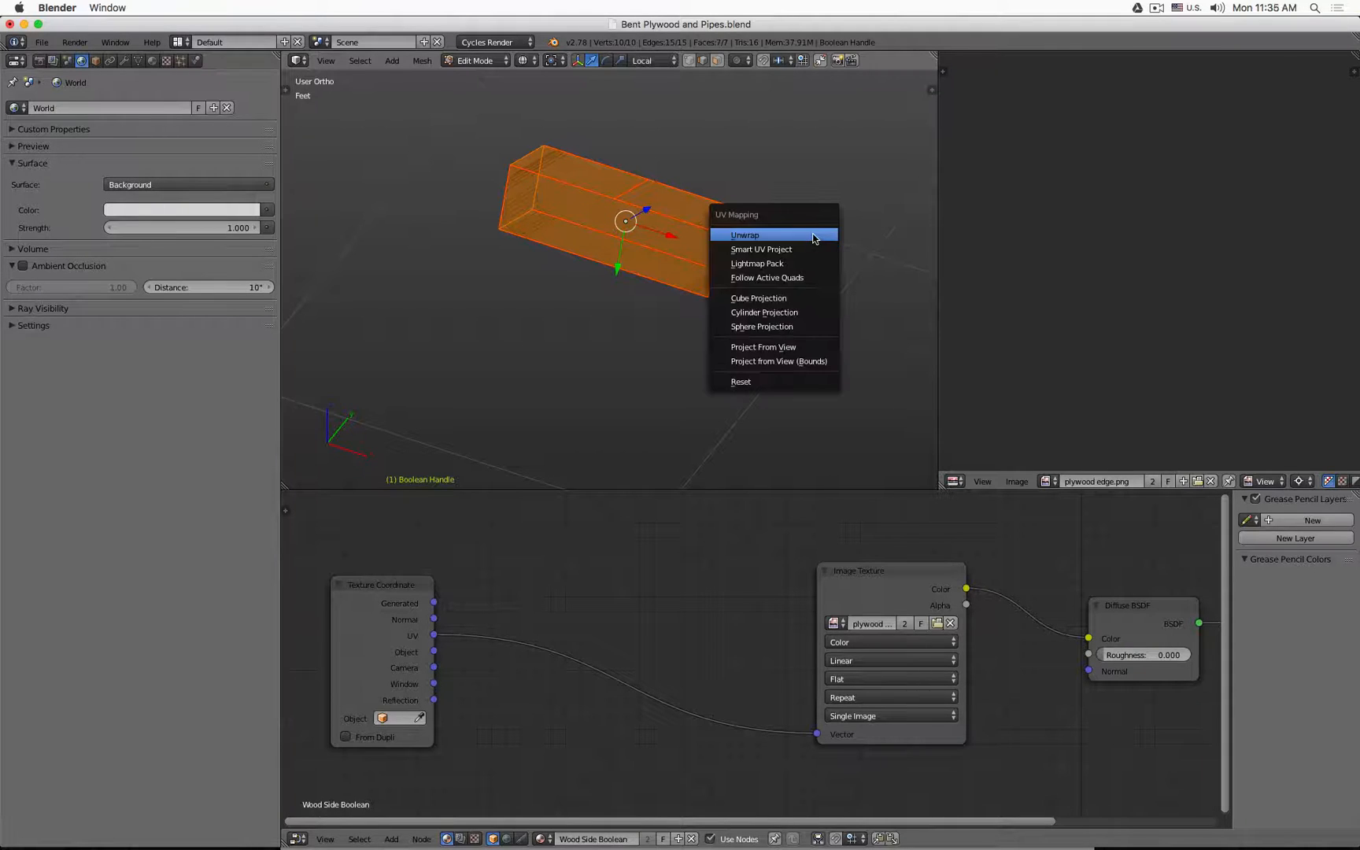
left_click(812, 233)
left_click(1110, 483)
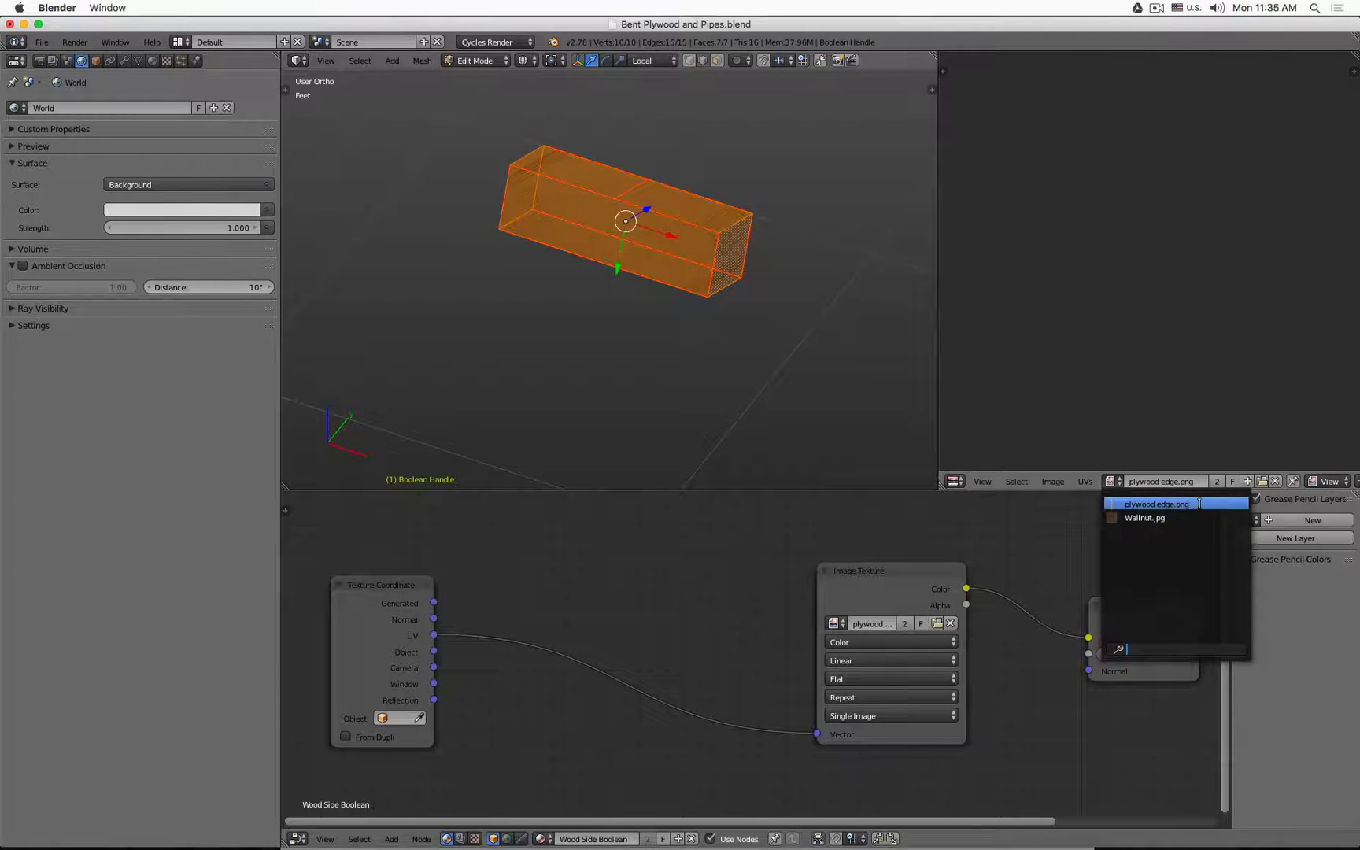
left_click(1199, 502)
scroll(1094, 353, "up", 6)
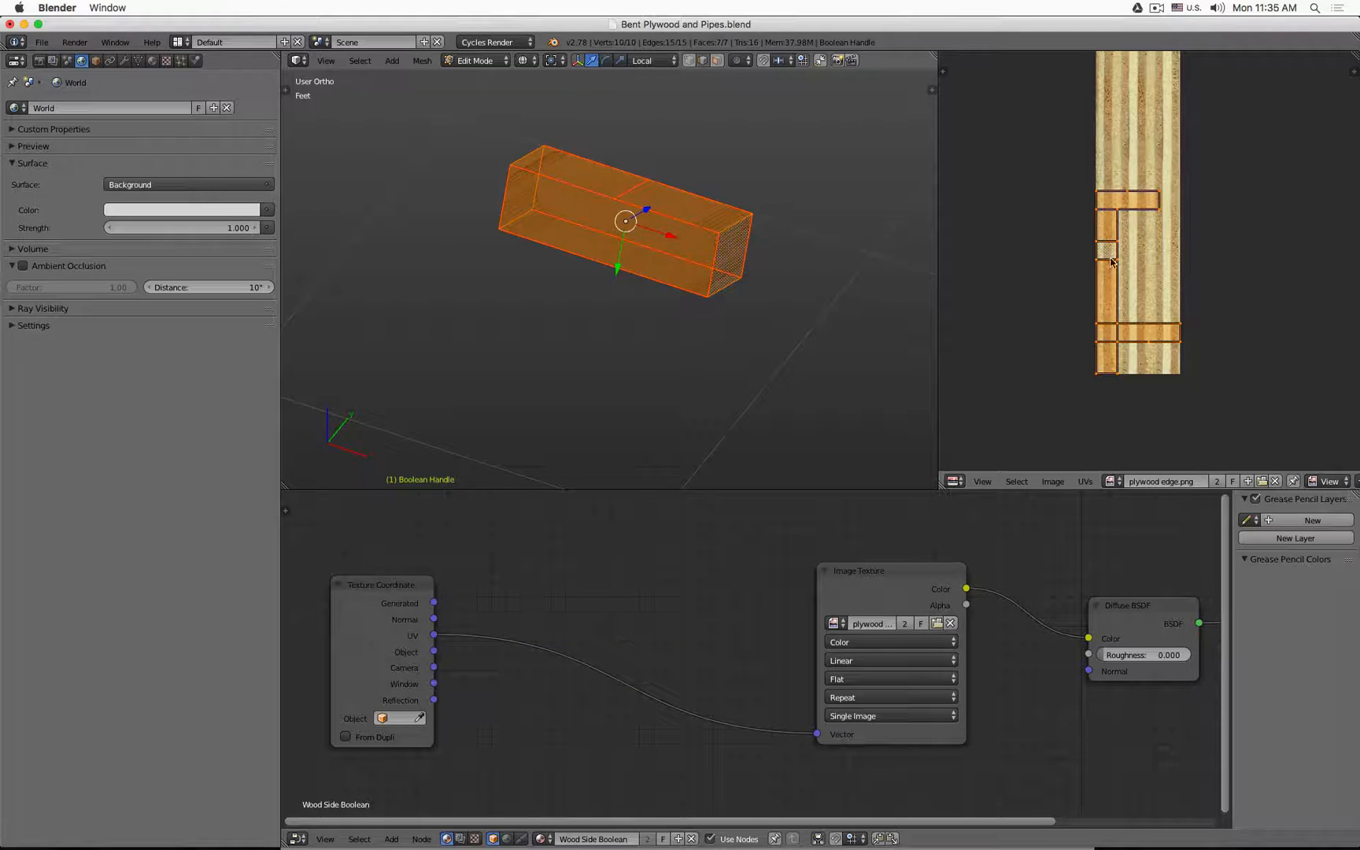
middle_click_drag(1082, 193, 1087, 235)
Preview the Boolean Handle in Material shading and examine how the plywood texture falls on its sides
left_click(522, 59)
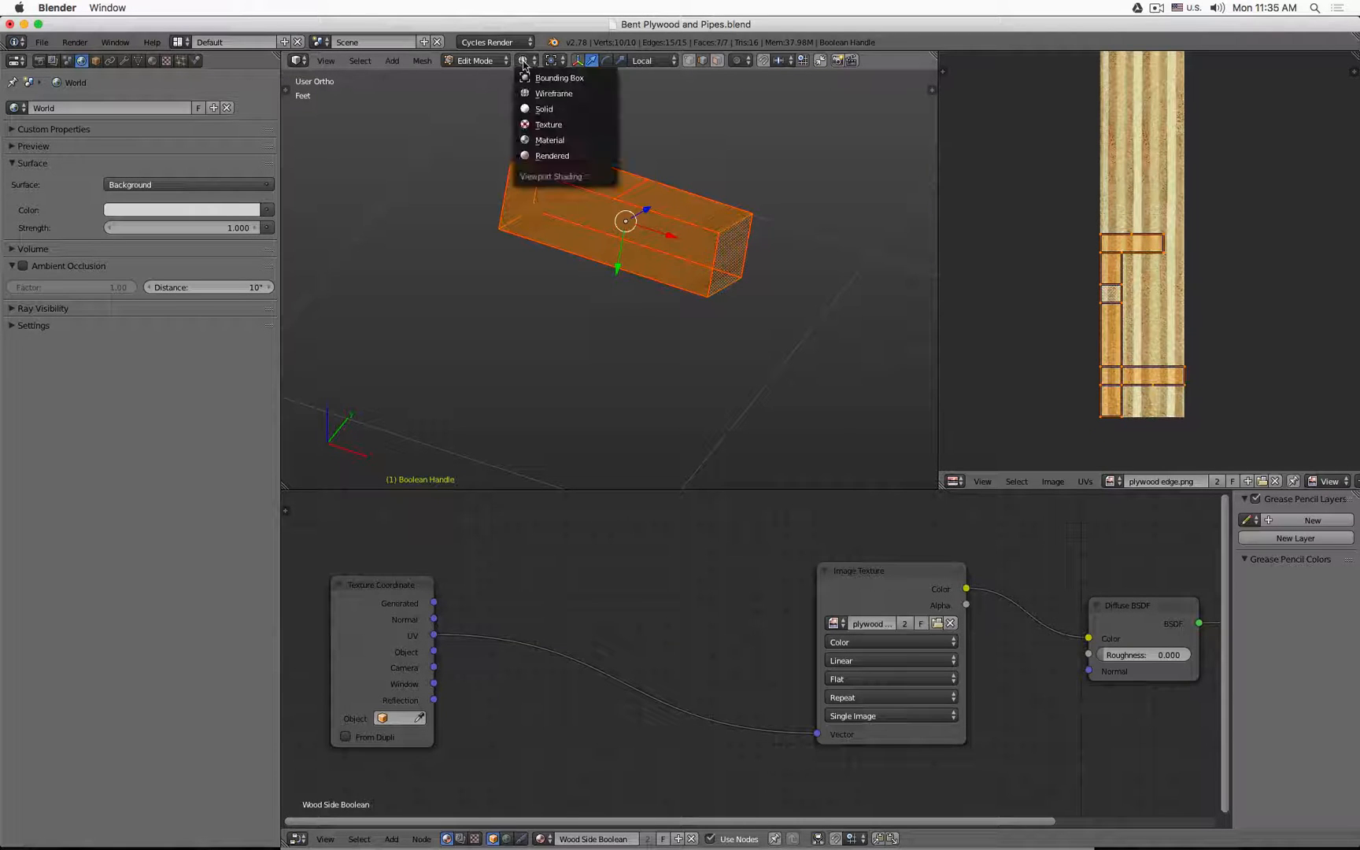
left_click(543, 137)
scroll(786, 218, "up", 4)
middle_click_drag(786, 218, 834, 197)
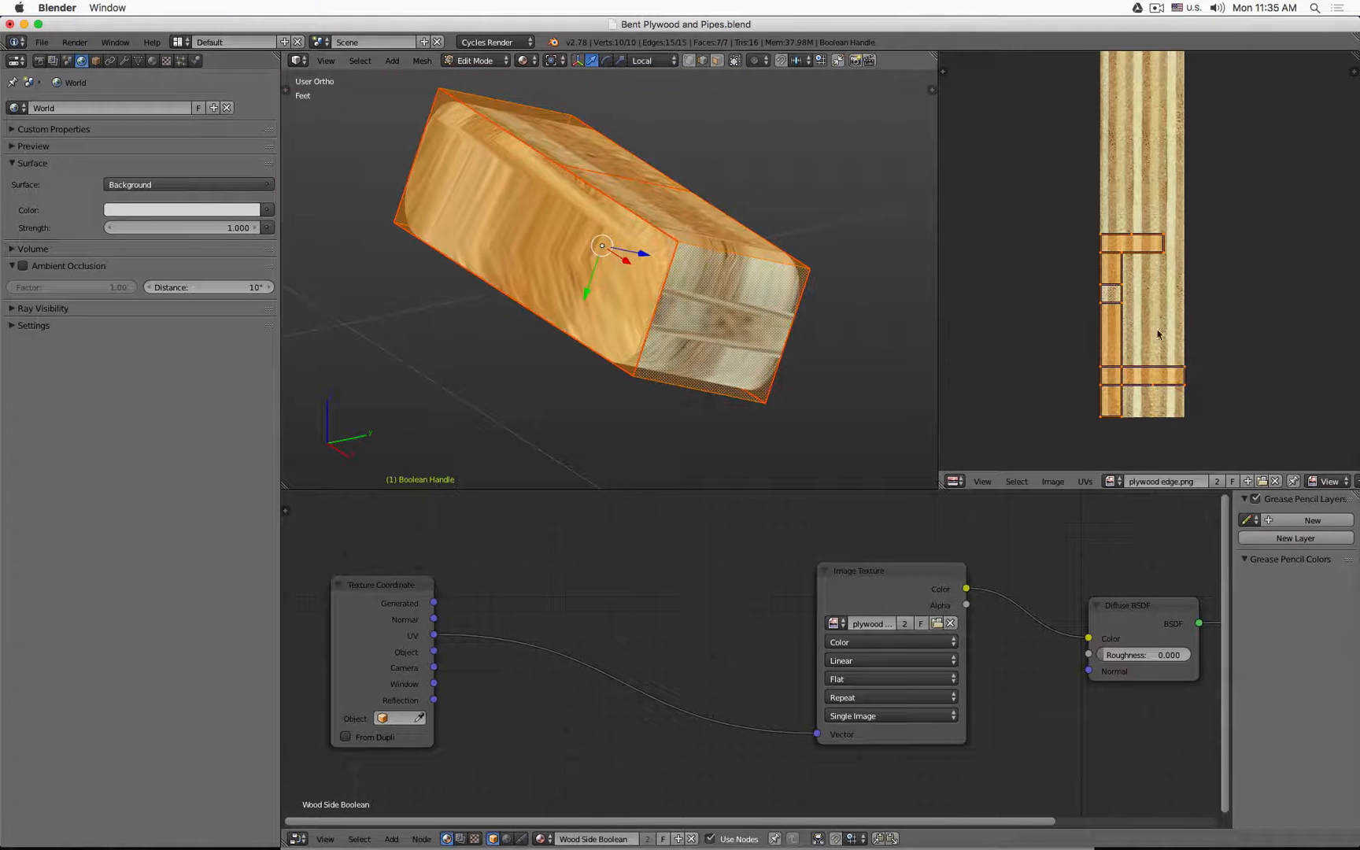
Rotate the uppermost horizontal UV island 90° about its own center
key("a")
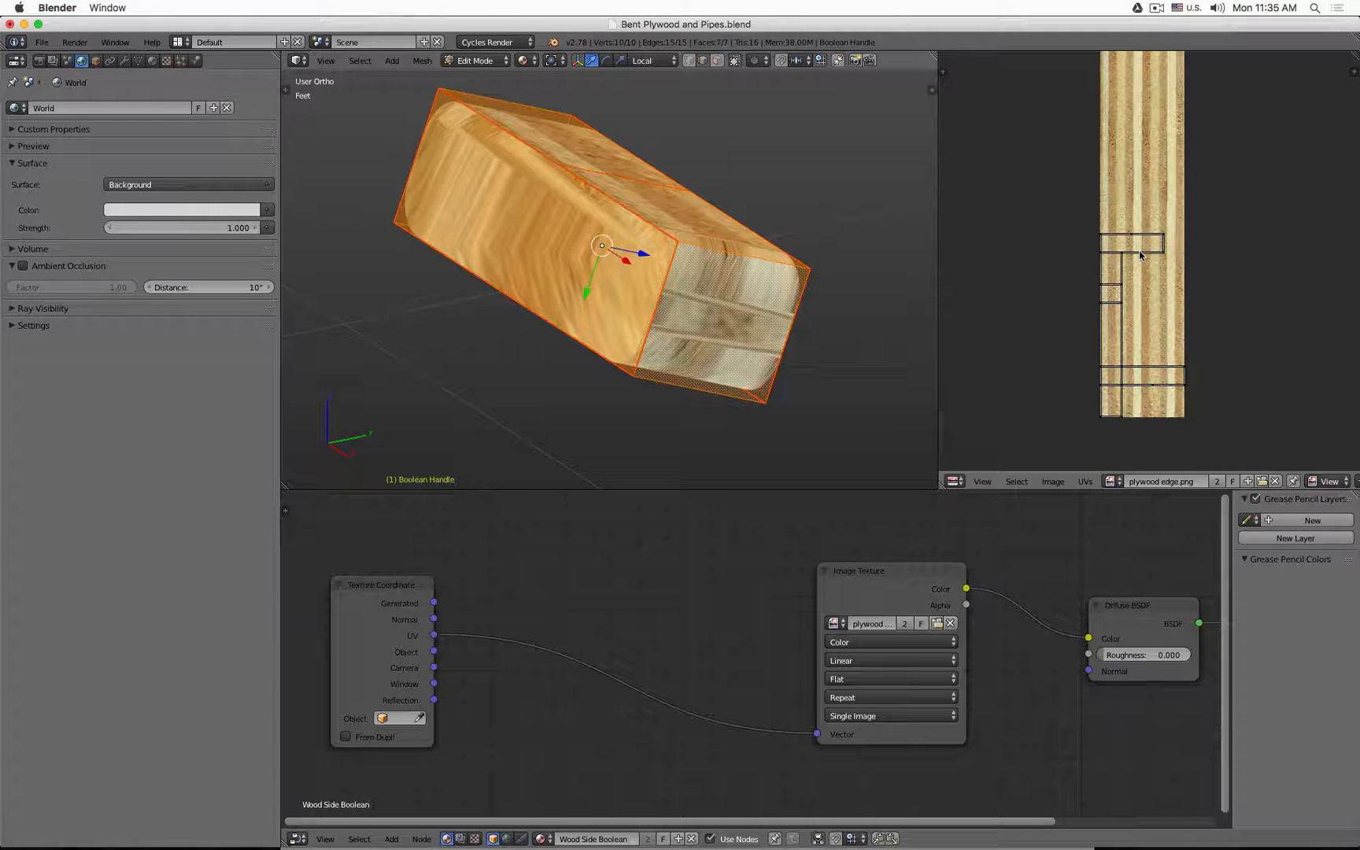
right_click(1141, 255)
type("r")
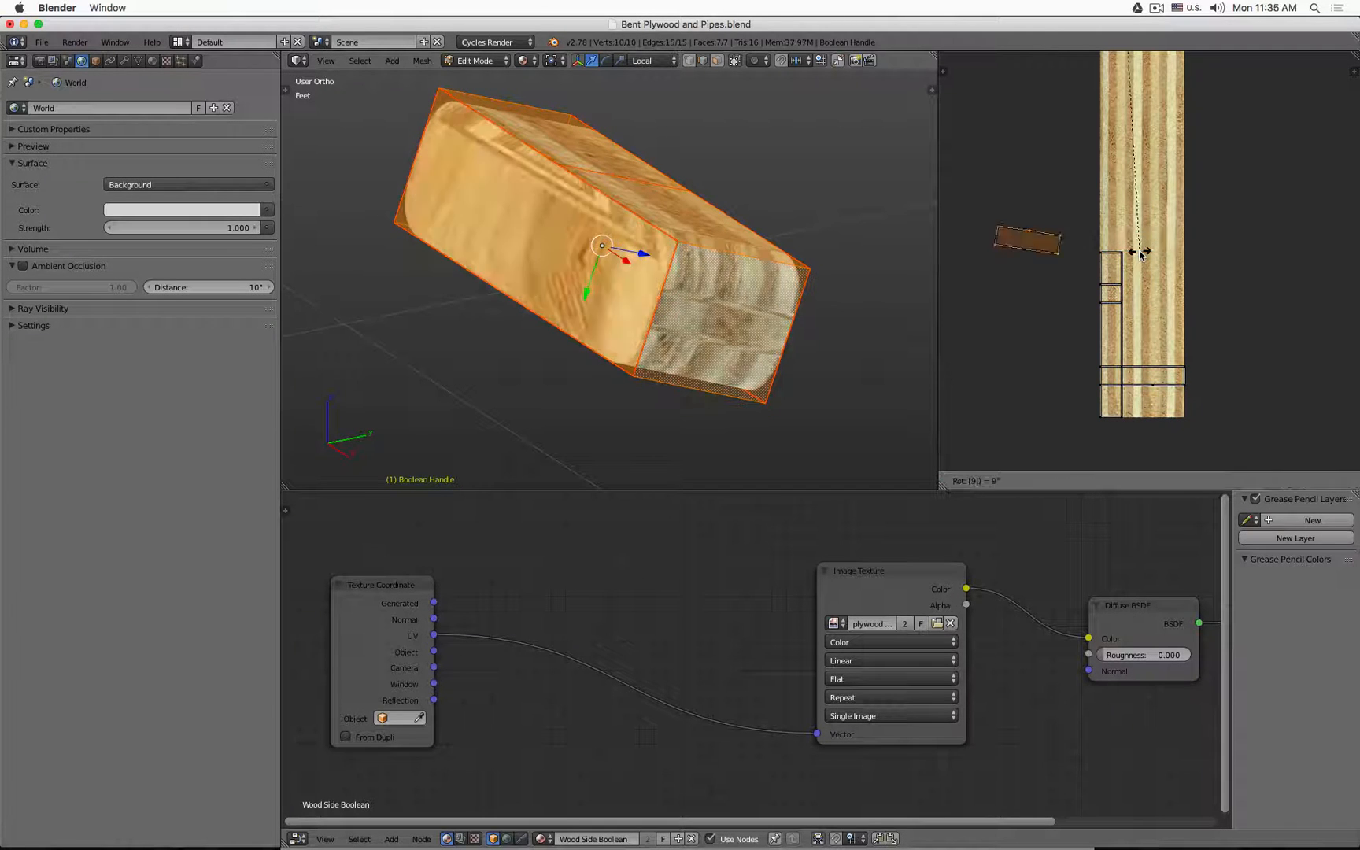
type("90")
key("Escape")
key("comma")
type("r")
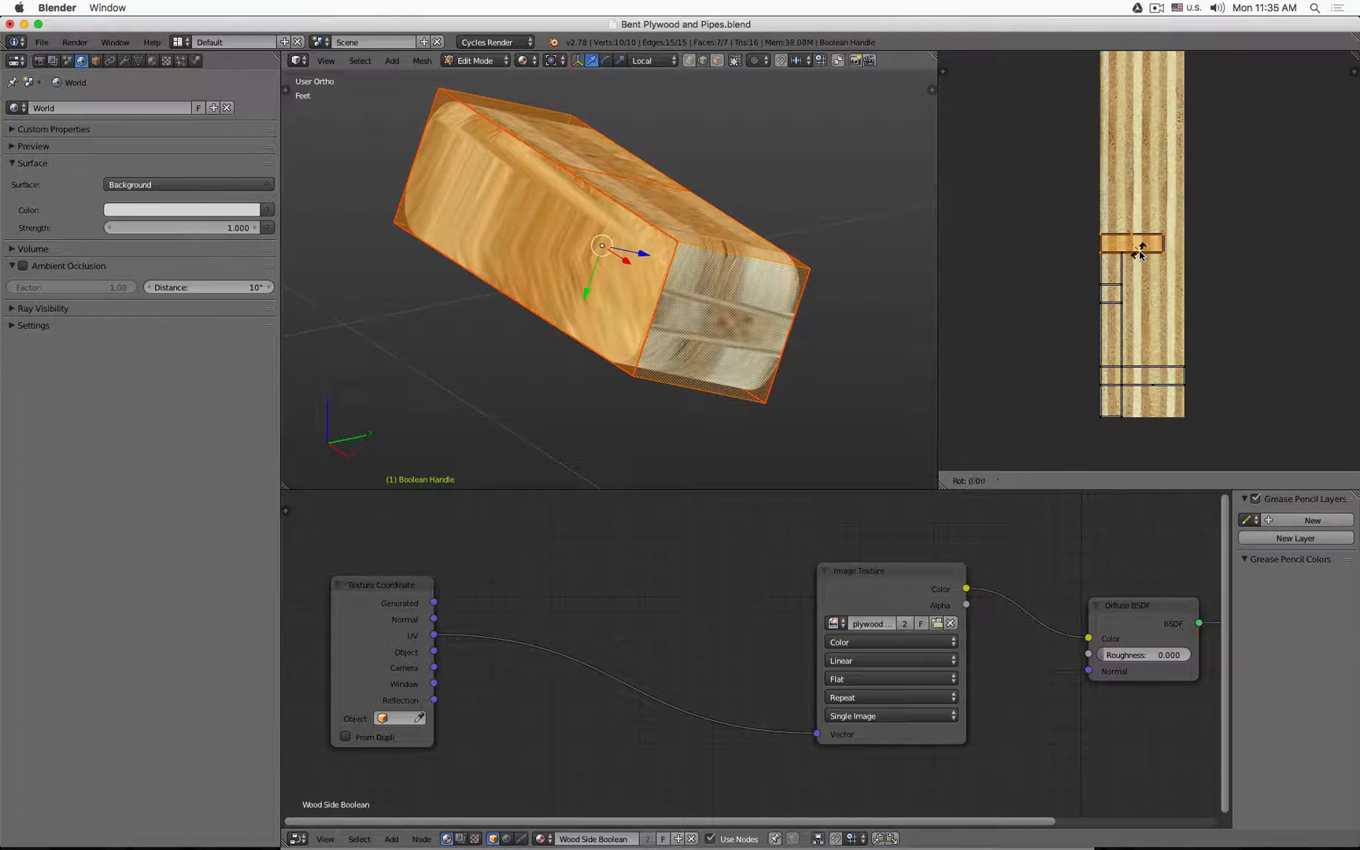
type("90")
key("Return")
scroll(1353, 471, "down", 3)
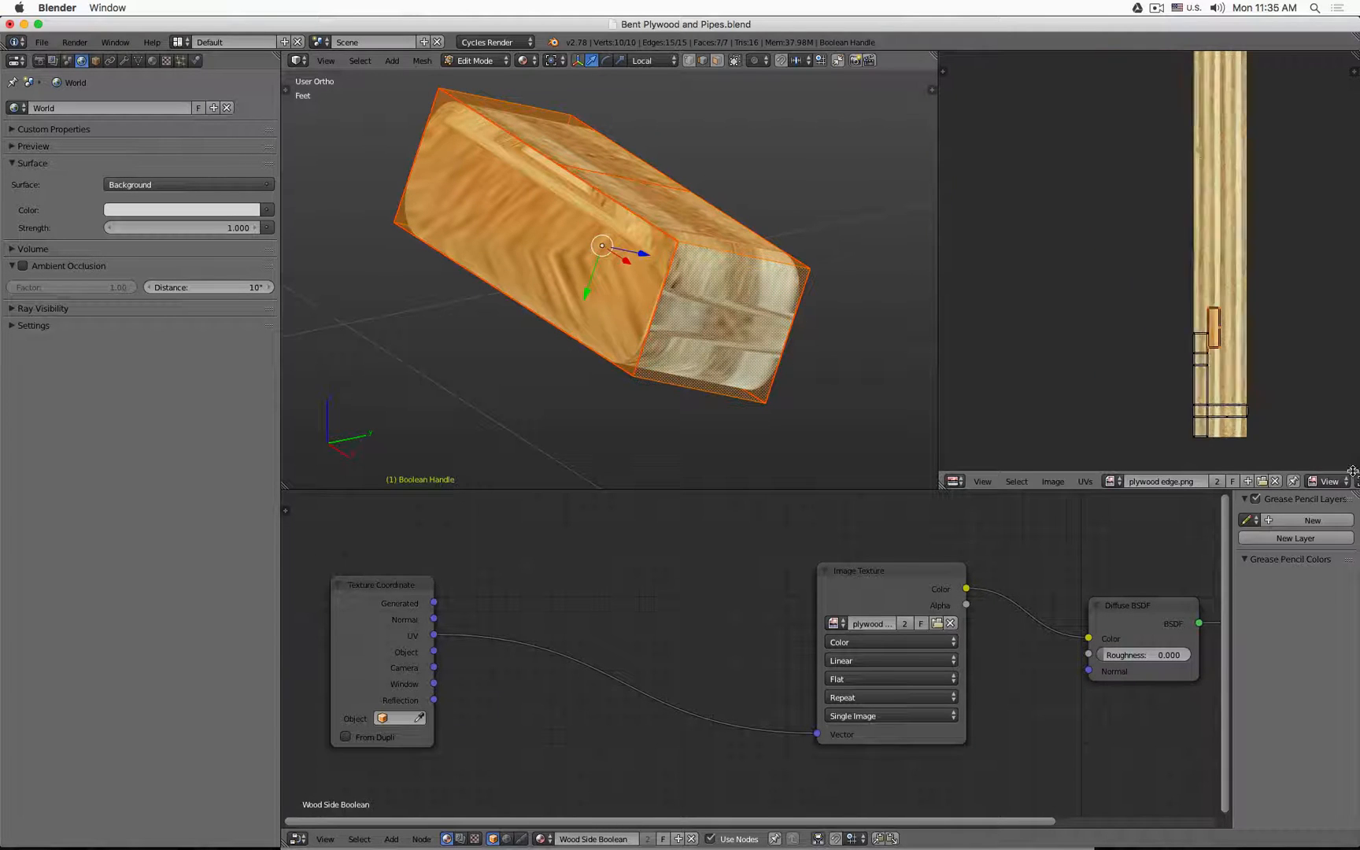
left_click(1358, 480)
left_click(1341, 466)
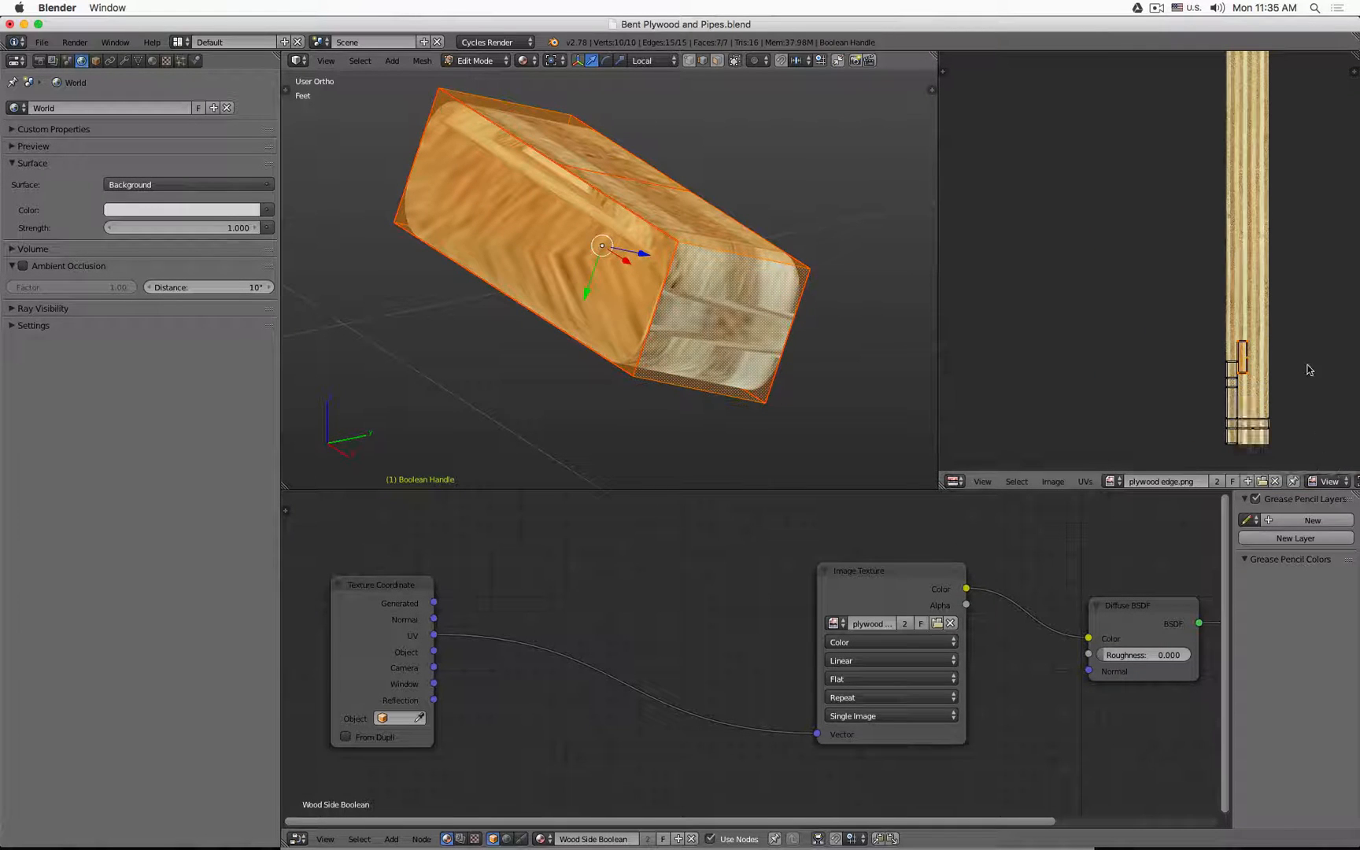
middle_click_drag(1307, 368, 1228, 316)
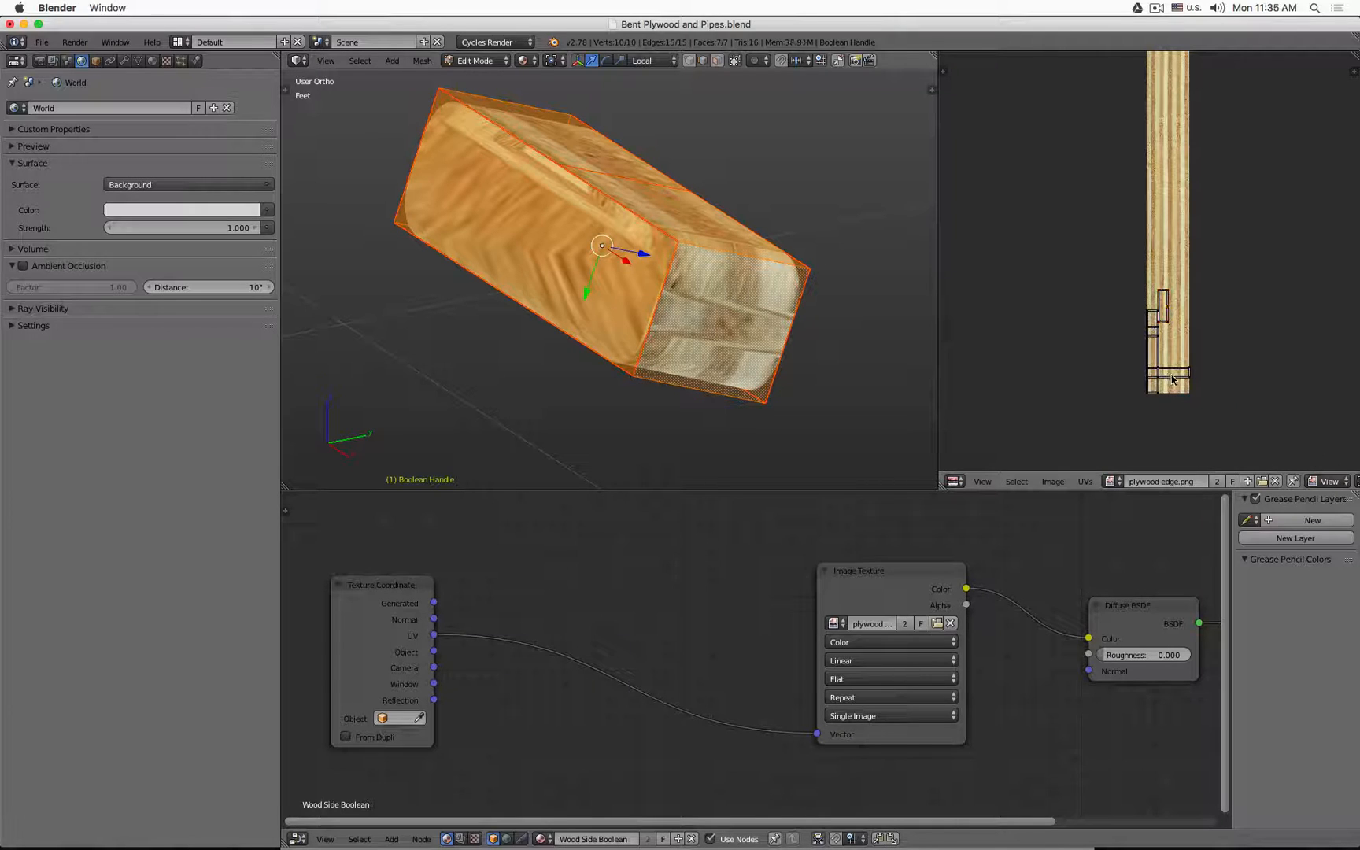
key("l")
key("a")
Mark the remaining upright end edge of the Boolean Handle as a seam, working in wireframe
middle_click_drag(787, 207, 796, 234)
key("z")
key("a")
scroll(822, 286, "down", 2)
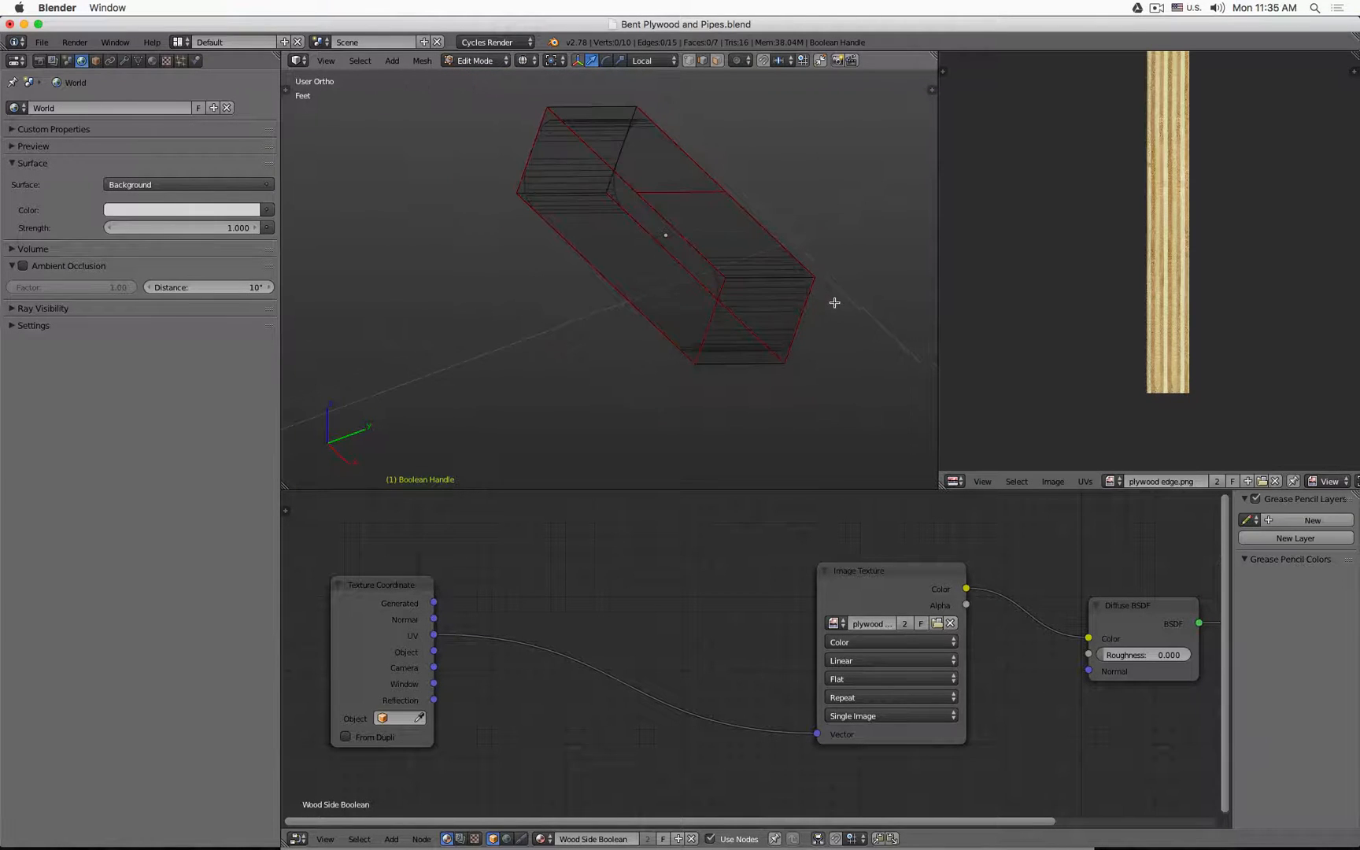
middle_click_drag(834, 302, 868, 283)
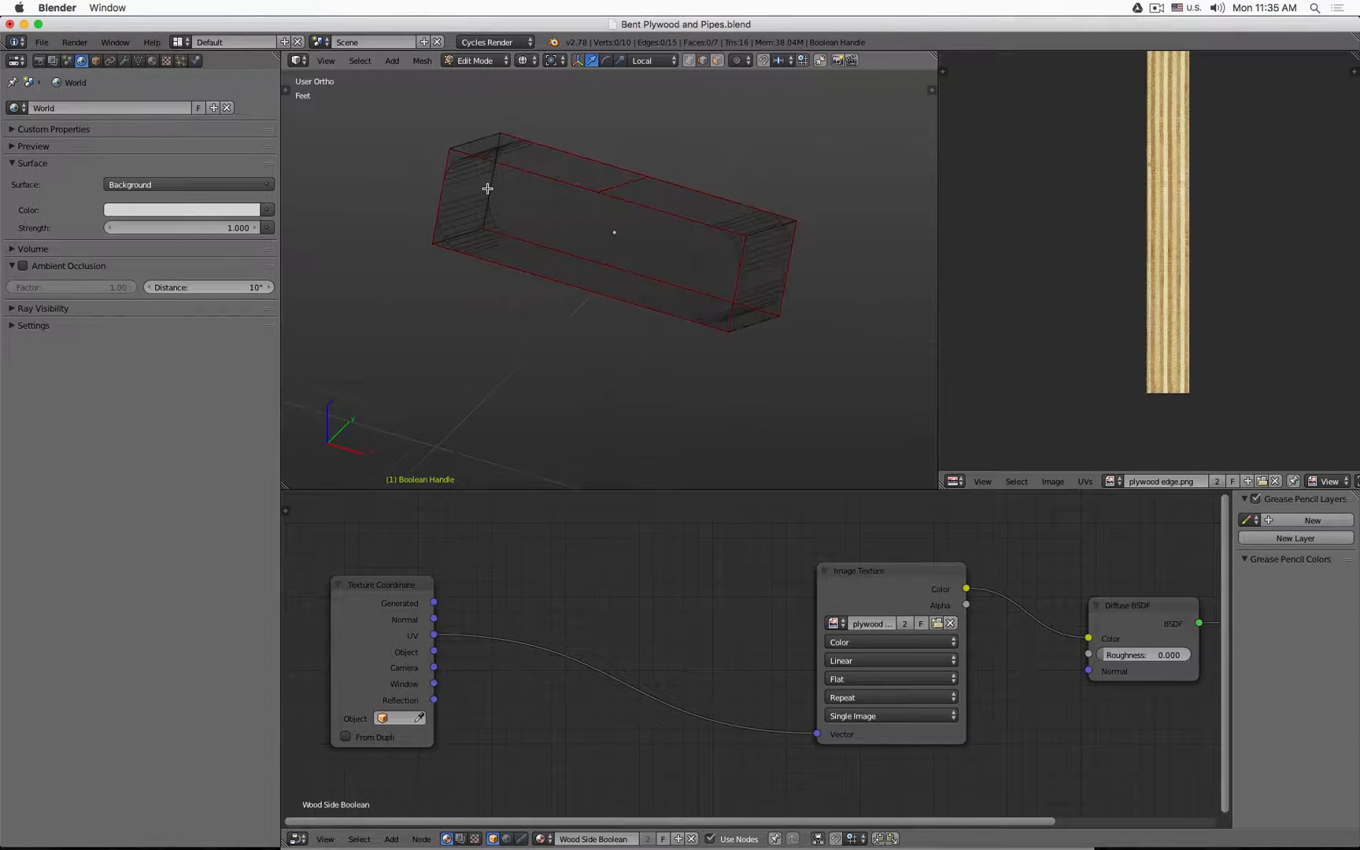
right_click(487, 188)
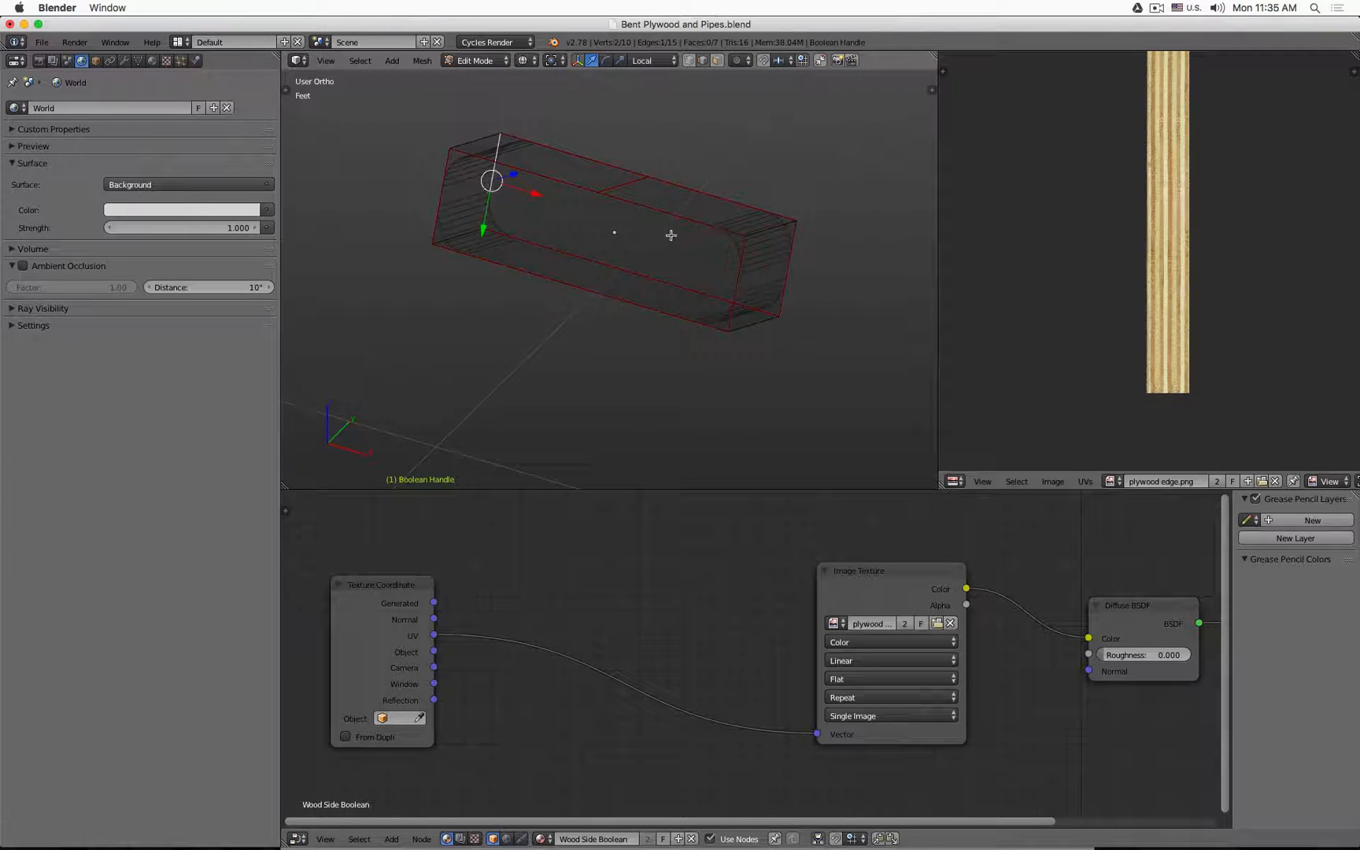
key("ctrl+e")
left_click(661, 194)
Select the entire Boolean Handle mesh and unwrap it again using the added seam
key("a")
key("a")
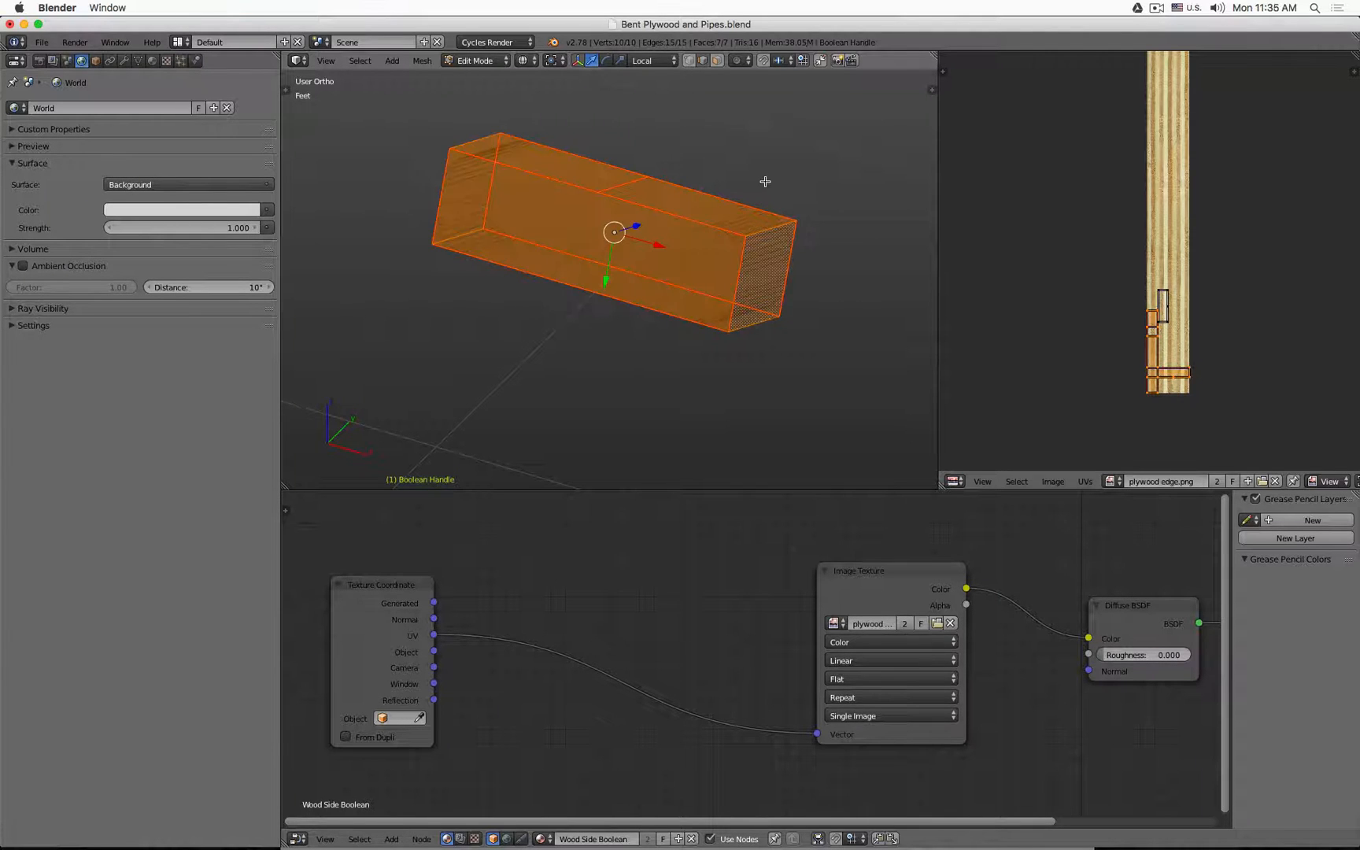
key("u")
left_click(765, 184)
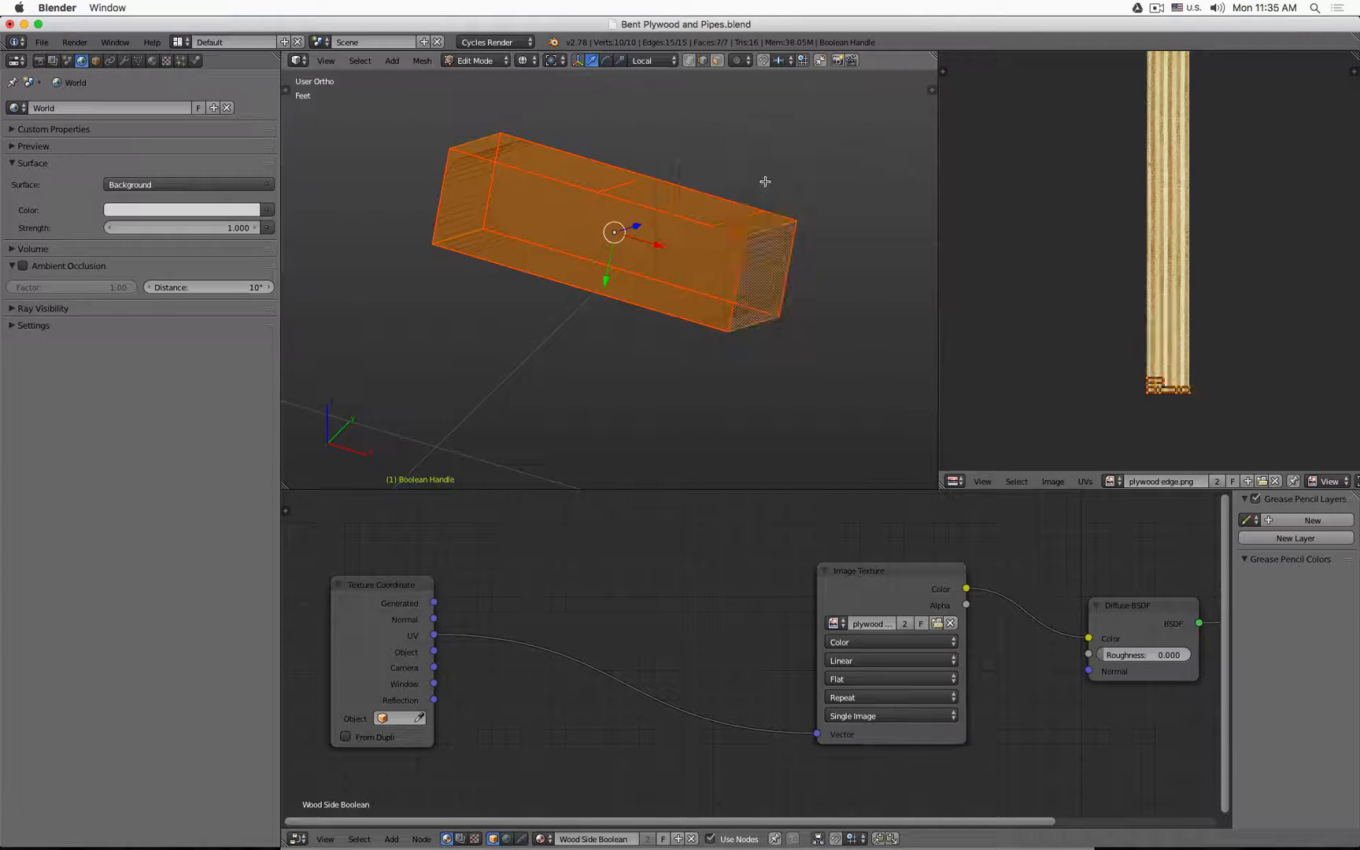
Switch the viewport back to Material shading and view the texture on the newly unwrapped box
left_click(496, 62)
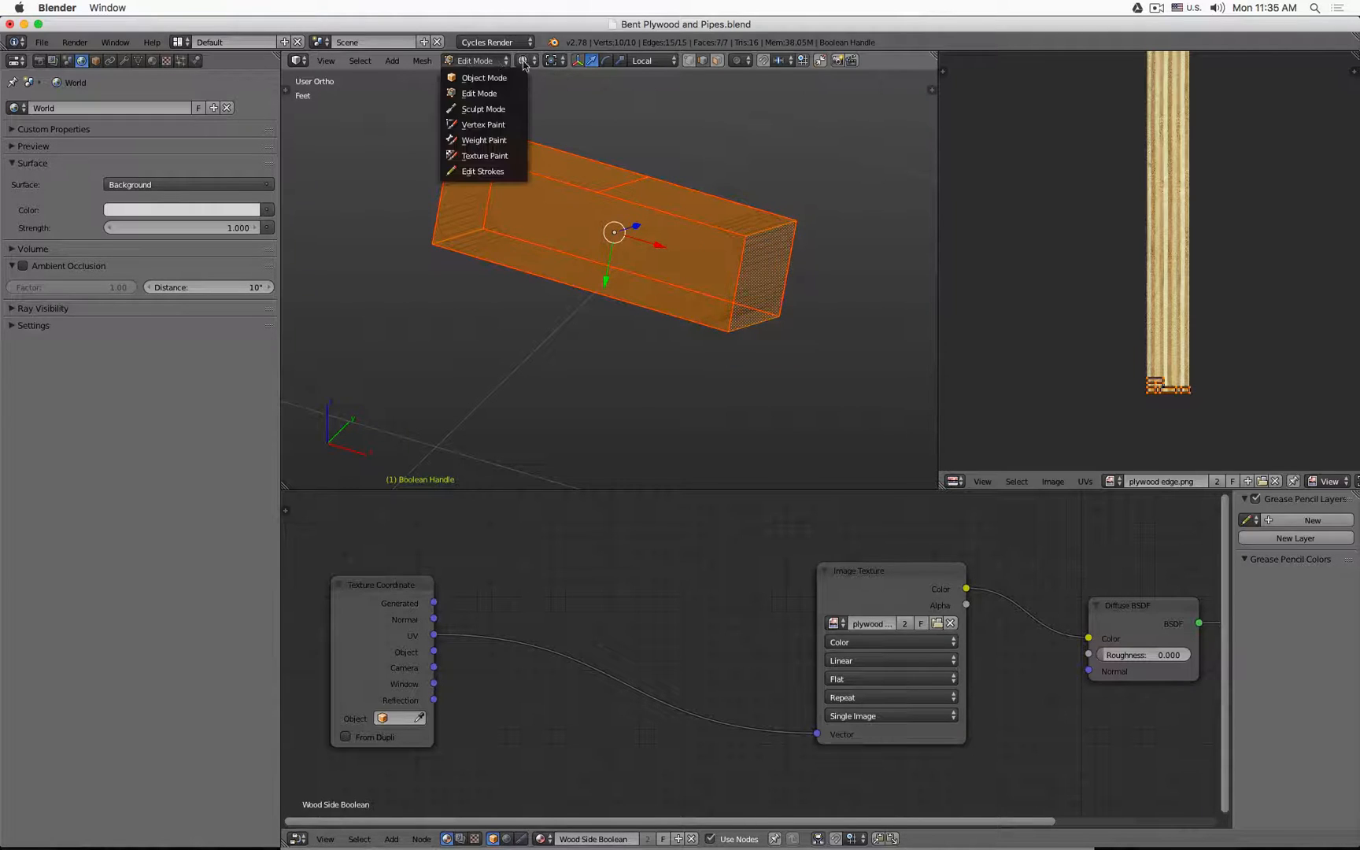
left_click(524, 64)
left_click(523, 62)
left_click(555, 138)
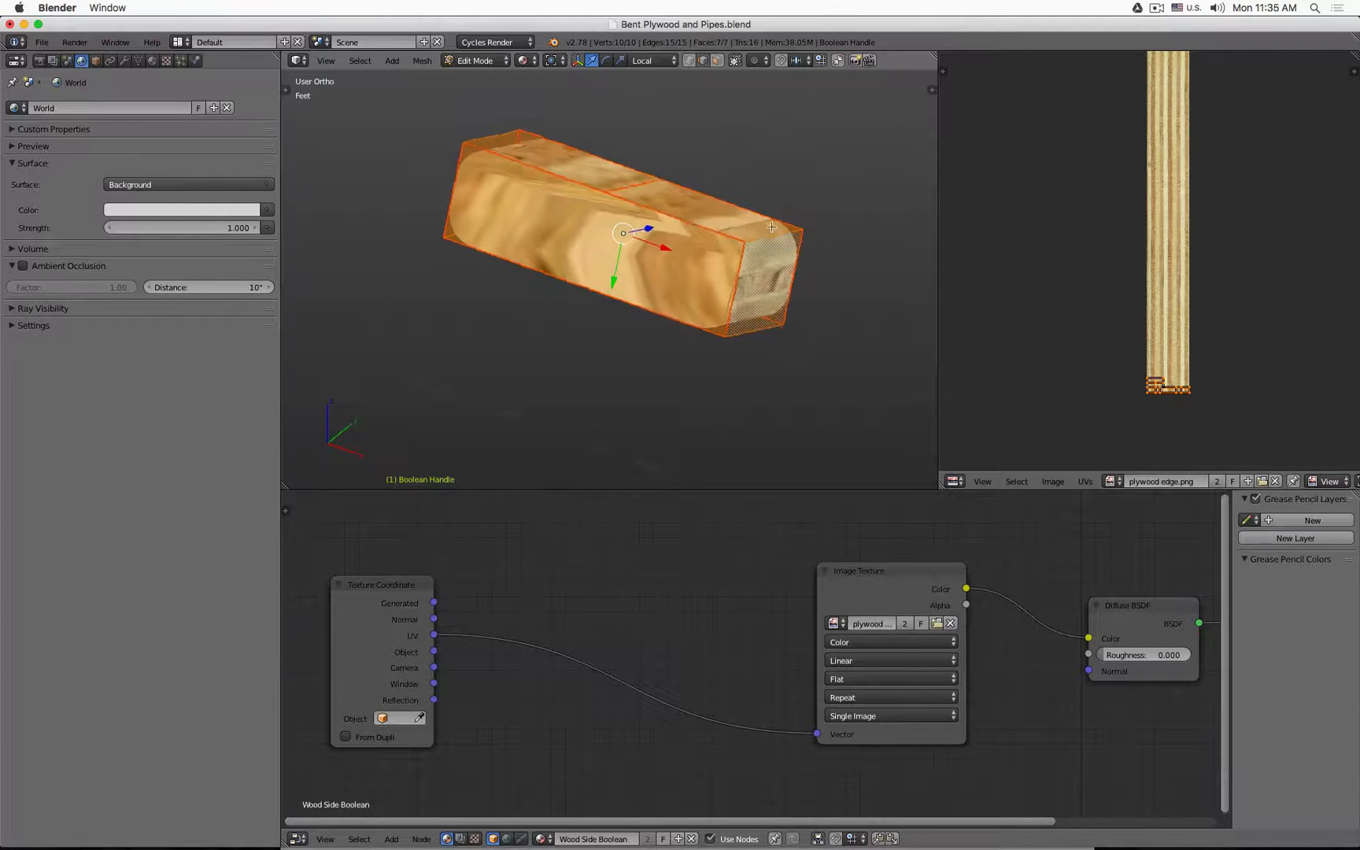
middle_click_drag(771, 227, 696, 228)
Rotate all UV islands together by 90° so the long strip runs along the plywood layers
scroll(1267, 431, "up", 4)
middle_click_drag(1090, 317, 1171, 323)
key("a")
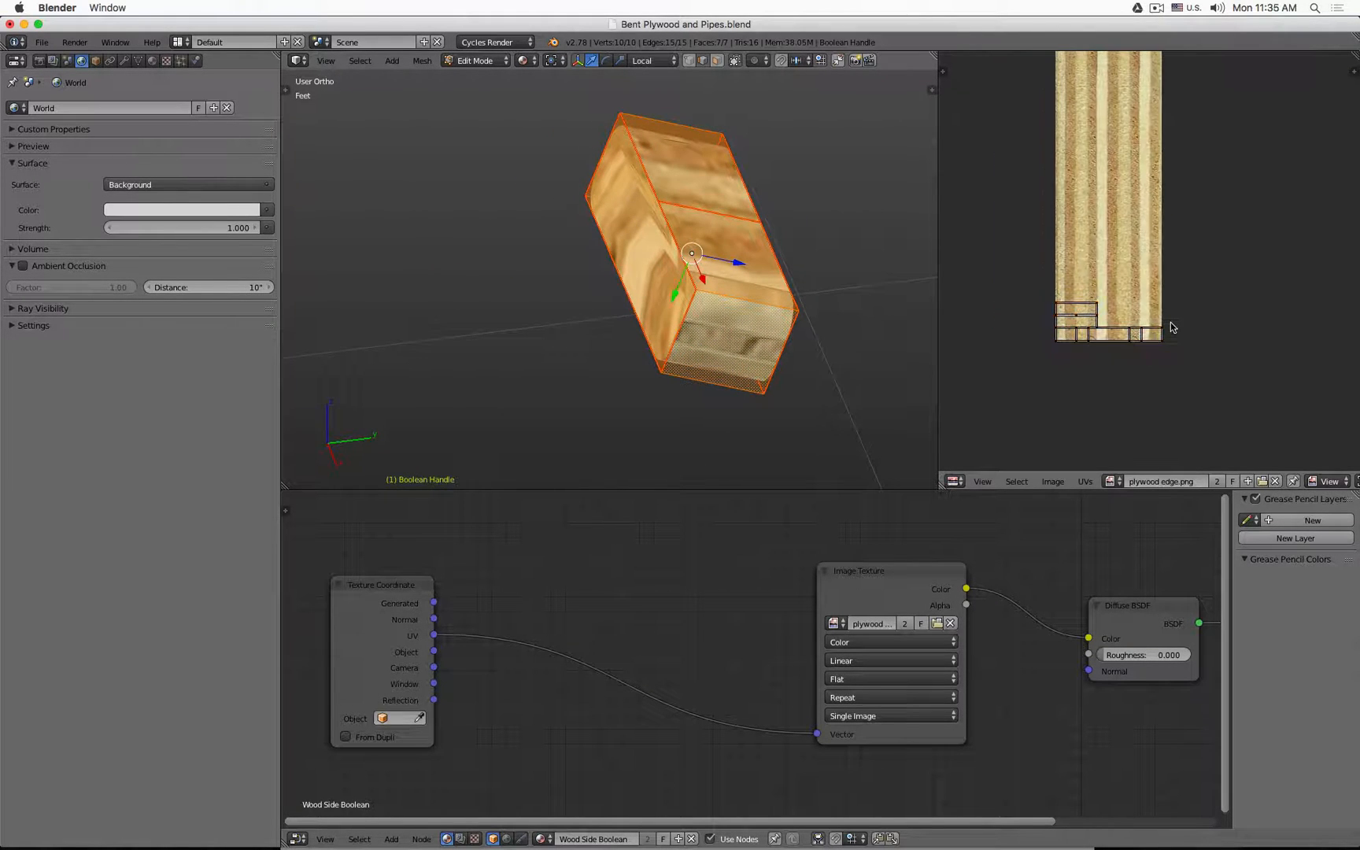
key("a")
type("r90")
key("Return")
Scale up all UV islands and position them so the long strip sits within the plywood image's width
scroll(1125, 243, "down", 4)
middle_click_drag(1125, 243, 1066, 323)
key("g")
left_click(1063, 200)
key("s")
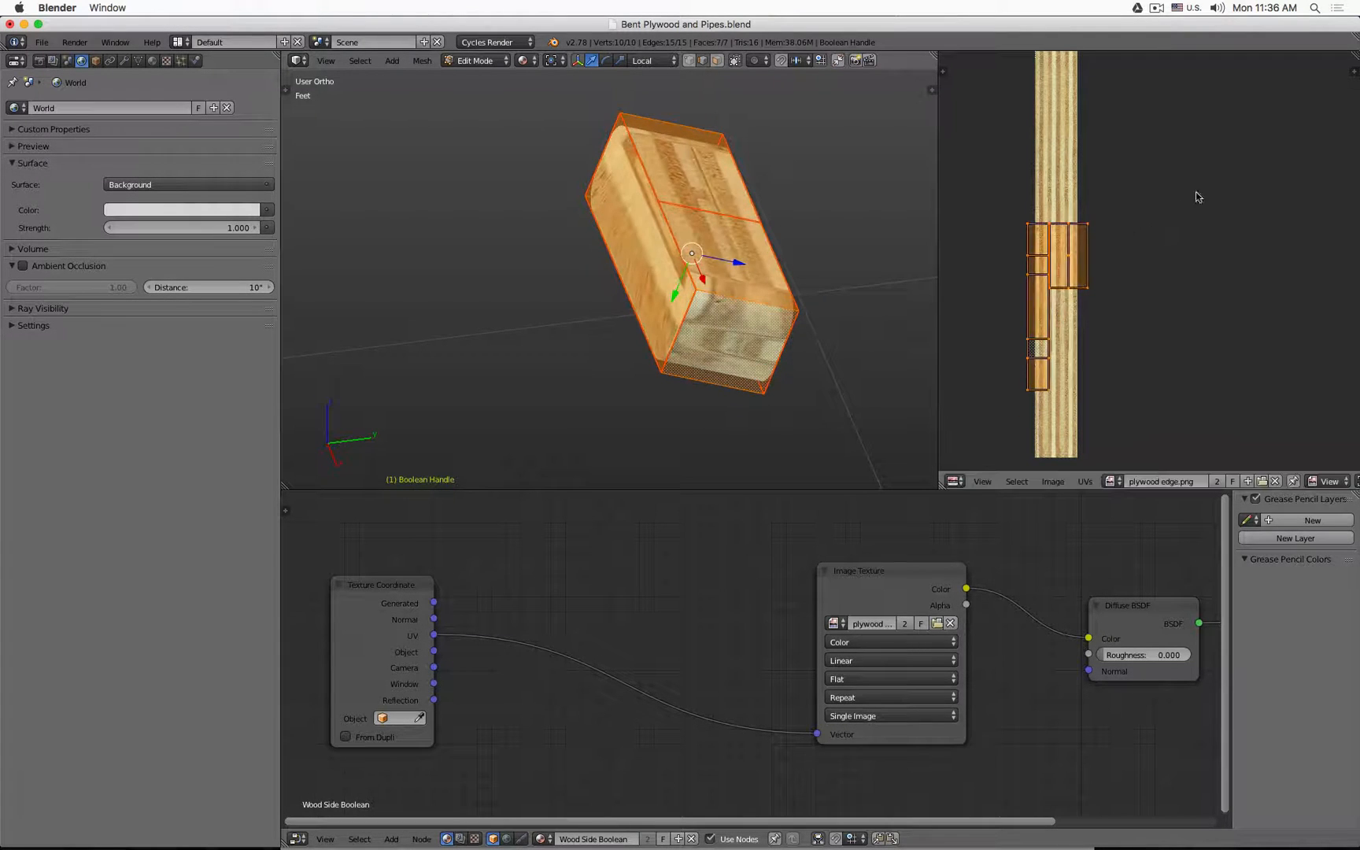
left_click(1162, 226)
key("g")
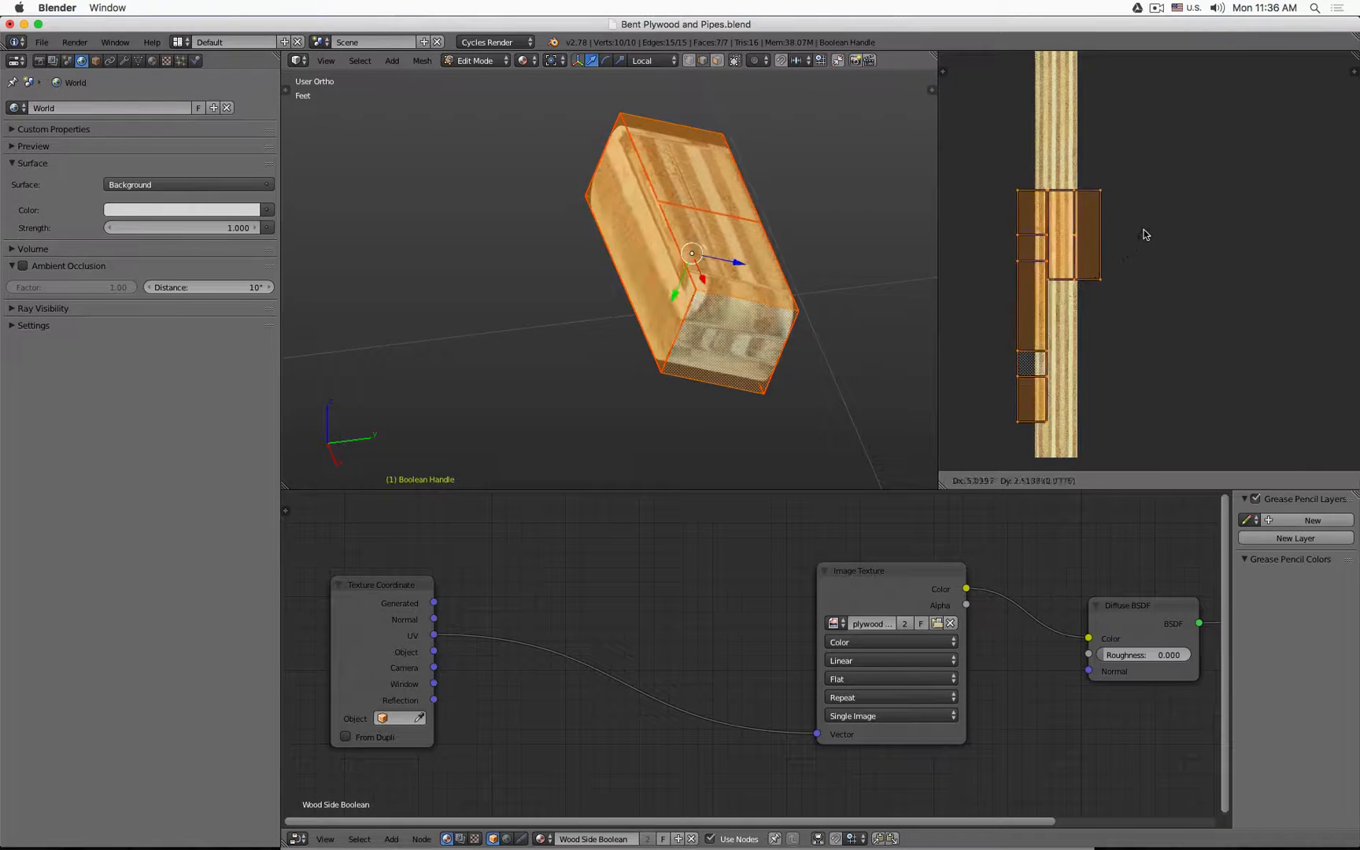
left_click(1163, 219)
Move the two remaining side-by-side UV islands over the upper plywood image, above the long strip, and leave Edit Mode
key("a")
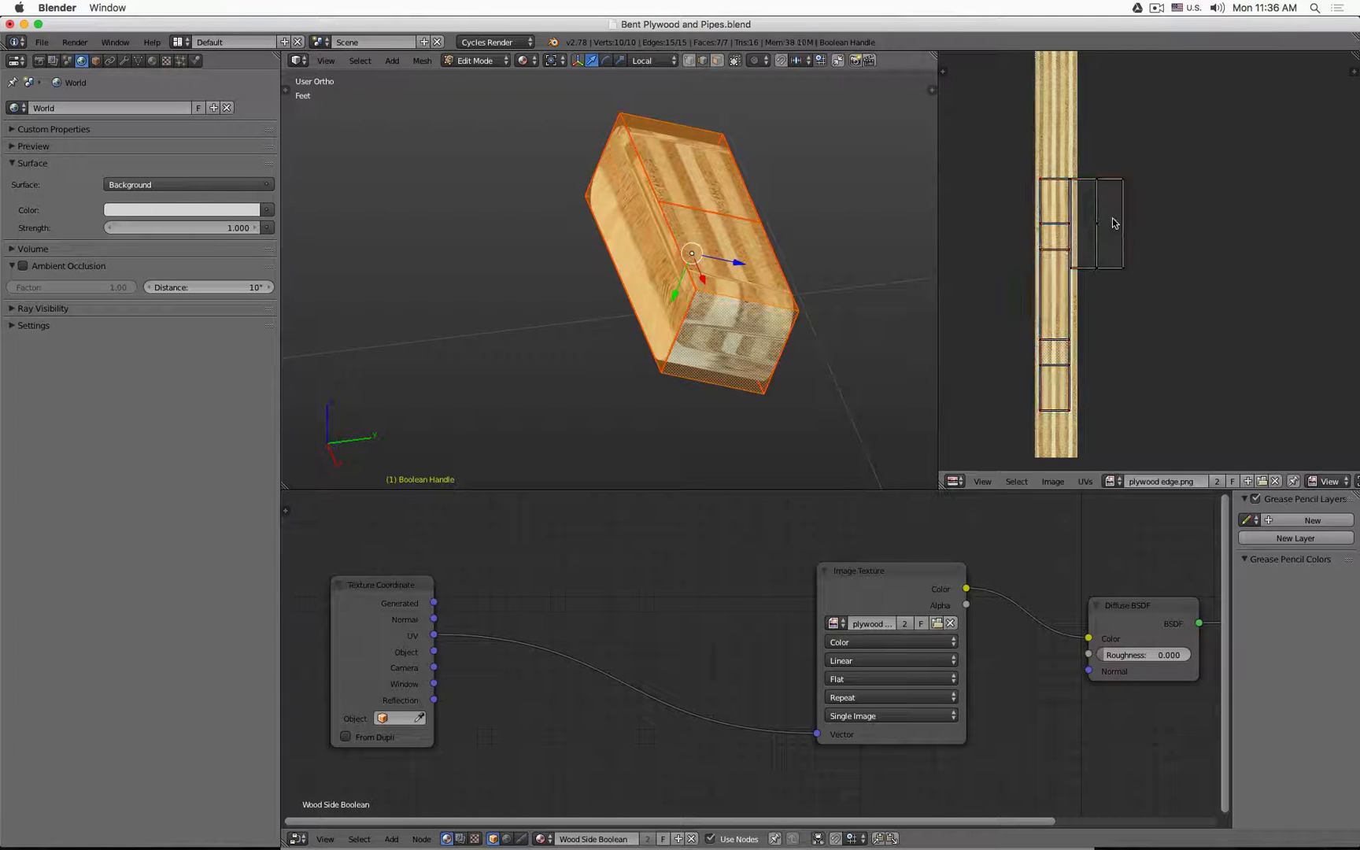
key("l")
key("shift+l")
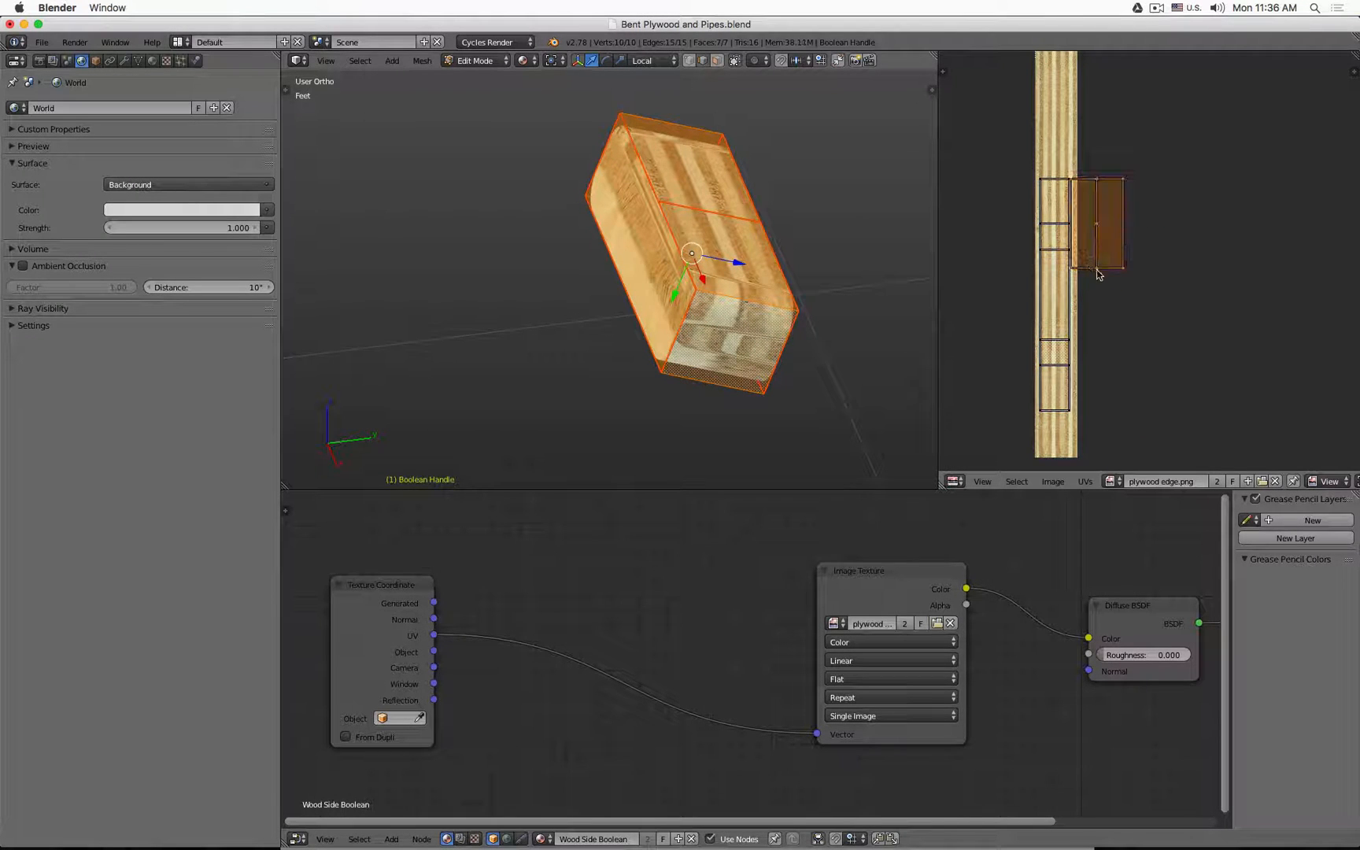
middle_click_drag(1143, 223, 1174, 413)
key("g")
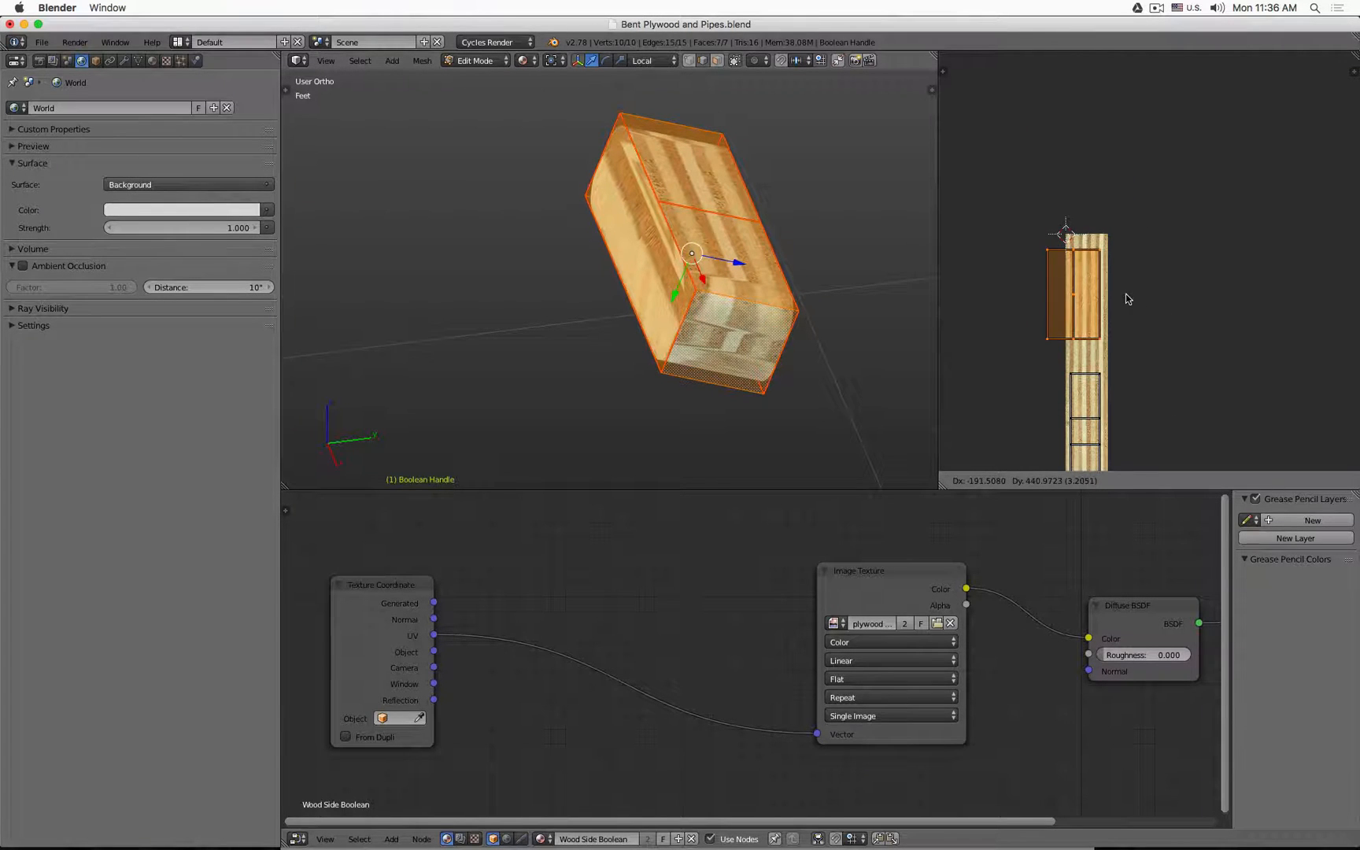
left_click(1126, 294)
middle_click_drag(1126, 294, 1116, 206)
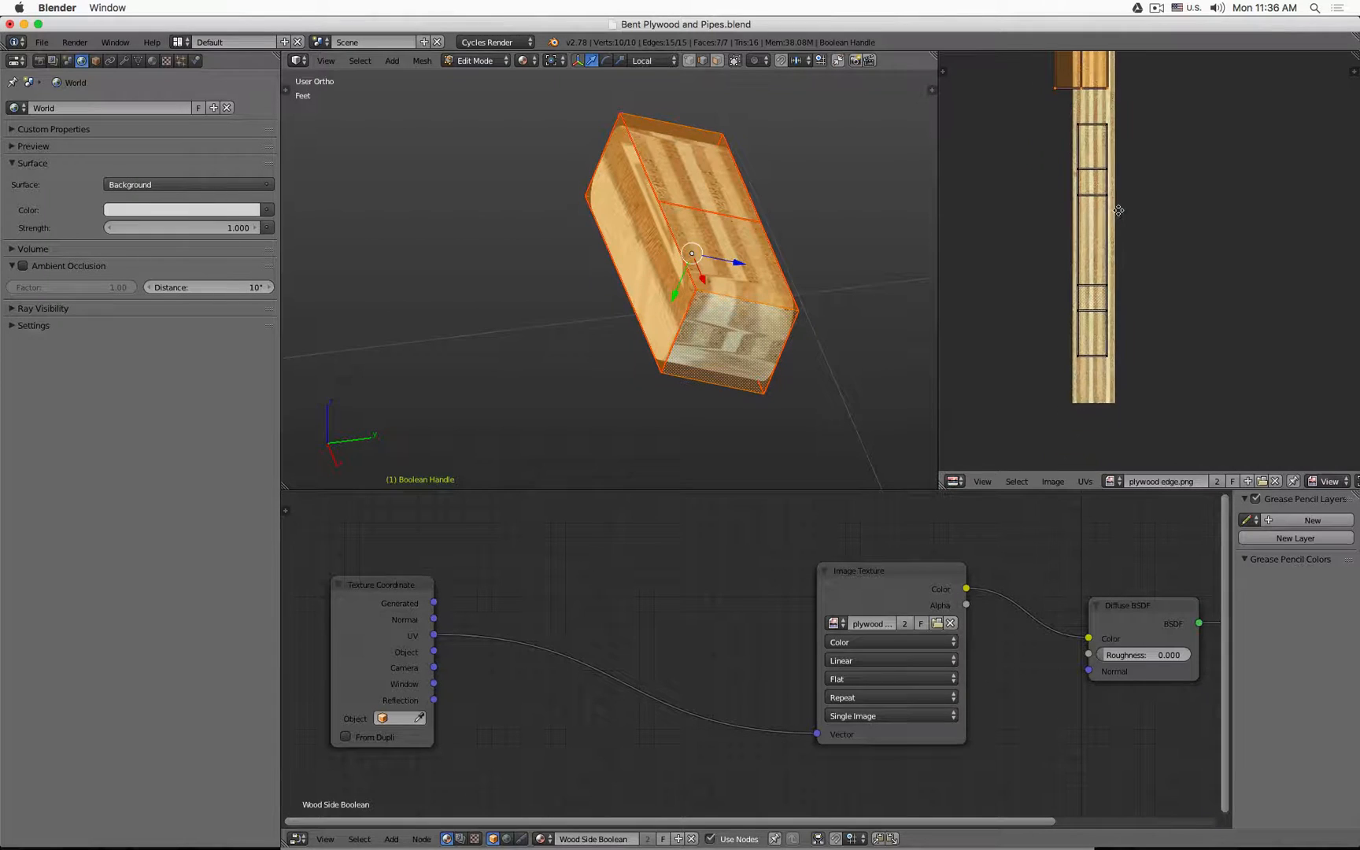
key("Tab")
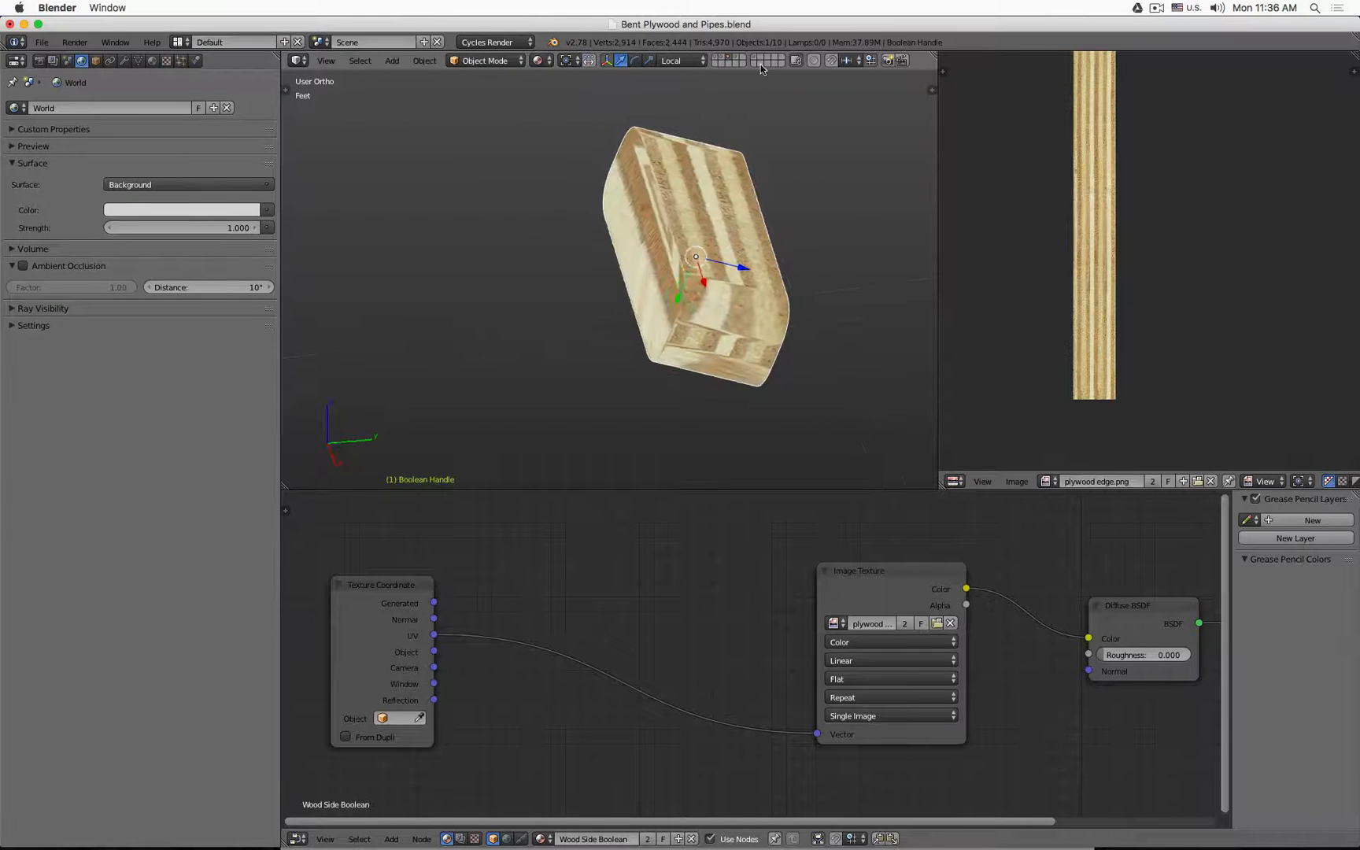
Show the backrest layer, refresh the Sculpted Backrest's Boolean cut by toggling Edit Mode, and inspect the plywood texture inside the handle cutout
left_click(756, 59)
right_click(751, 199)
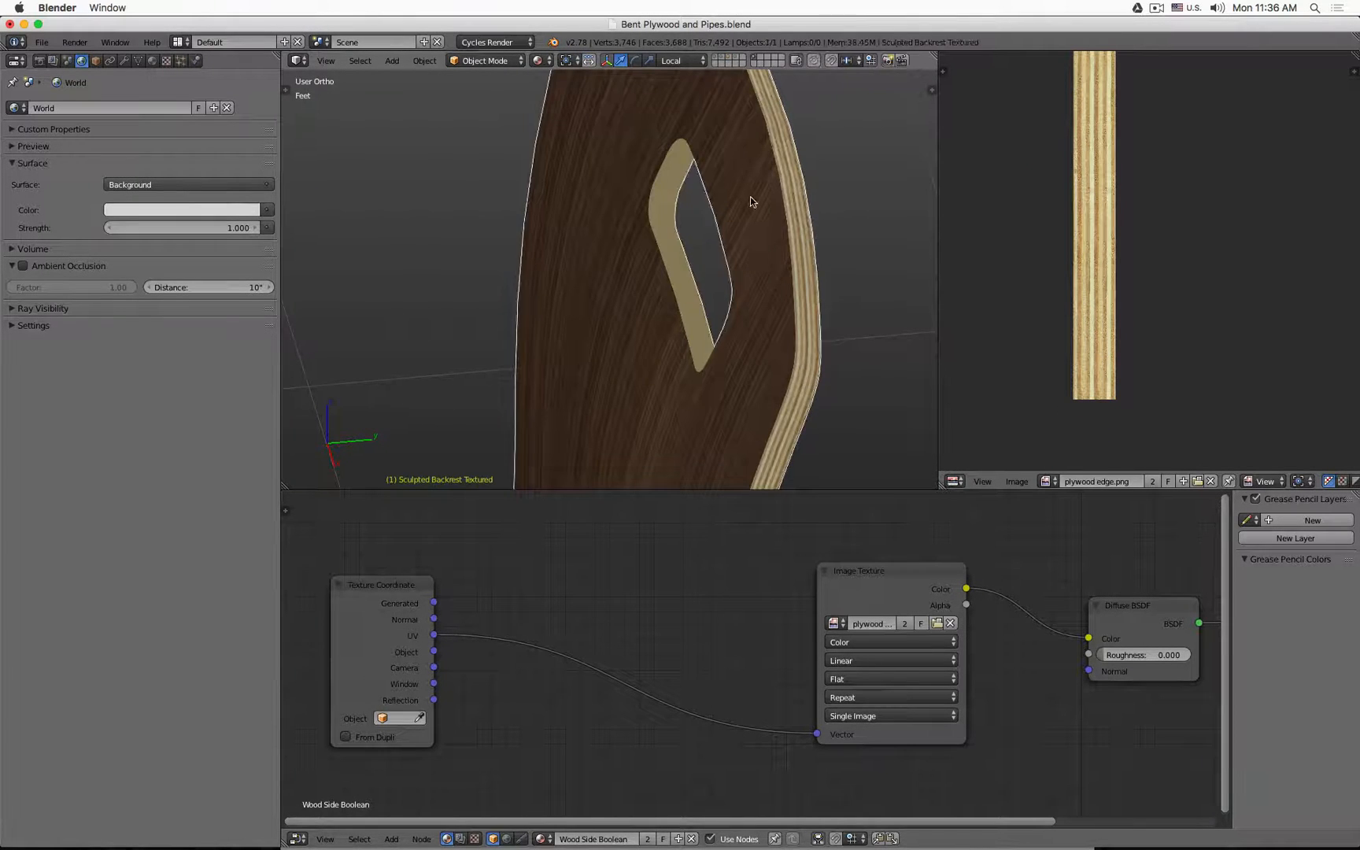
key("Tab")
key("Tab")
middle_click_drag(731, 303, 385, 268)
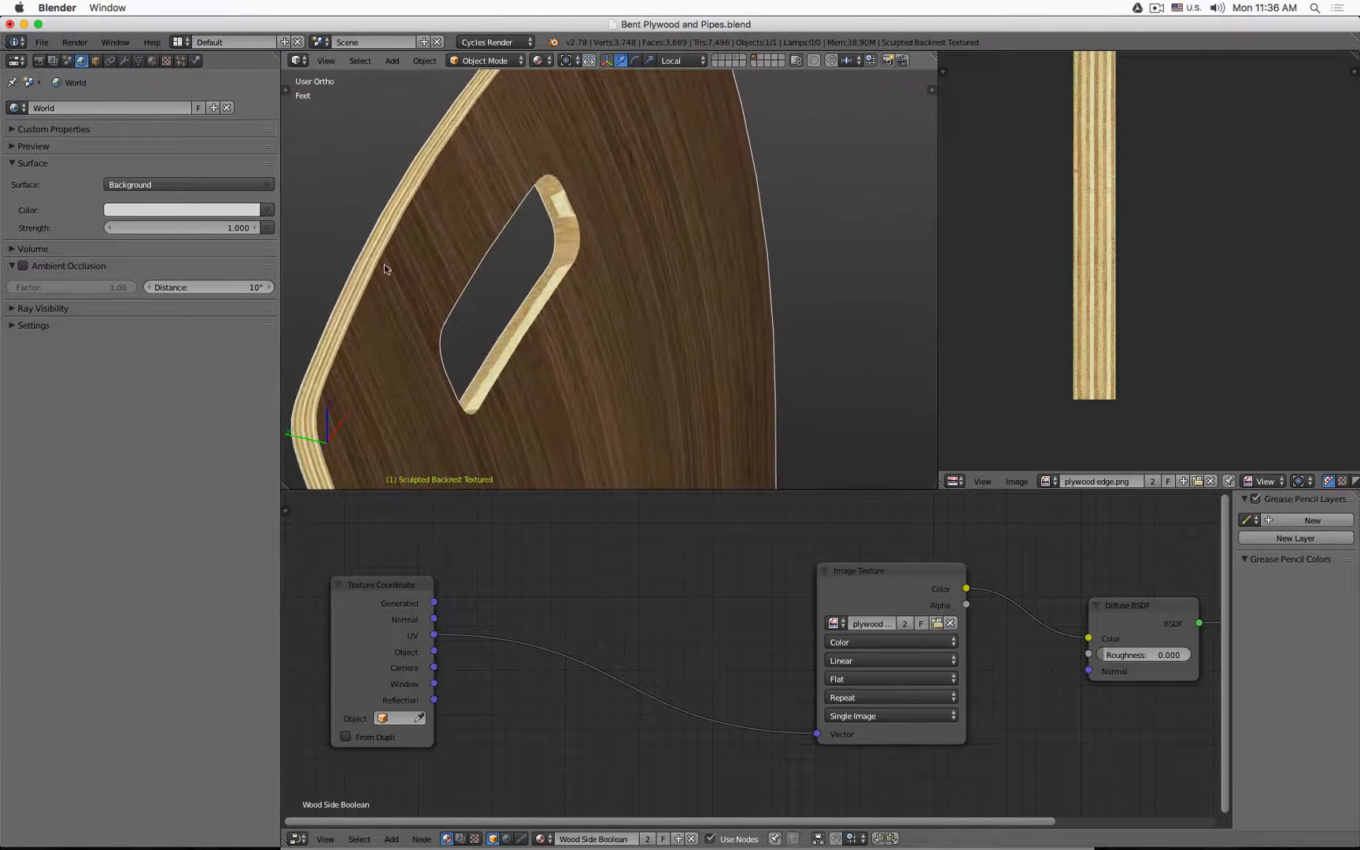
Show the handle layer together with the backrest, make a linked duplicate of the Boolean Handle, and move it along its local Y axis past the backrest's edge
left_click(729, 60, "shift")
middle_click_drag(593, 232, 574, 289)
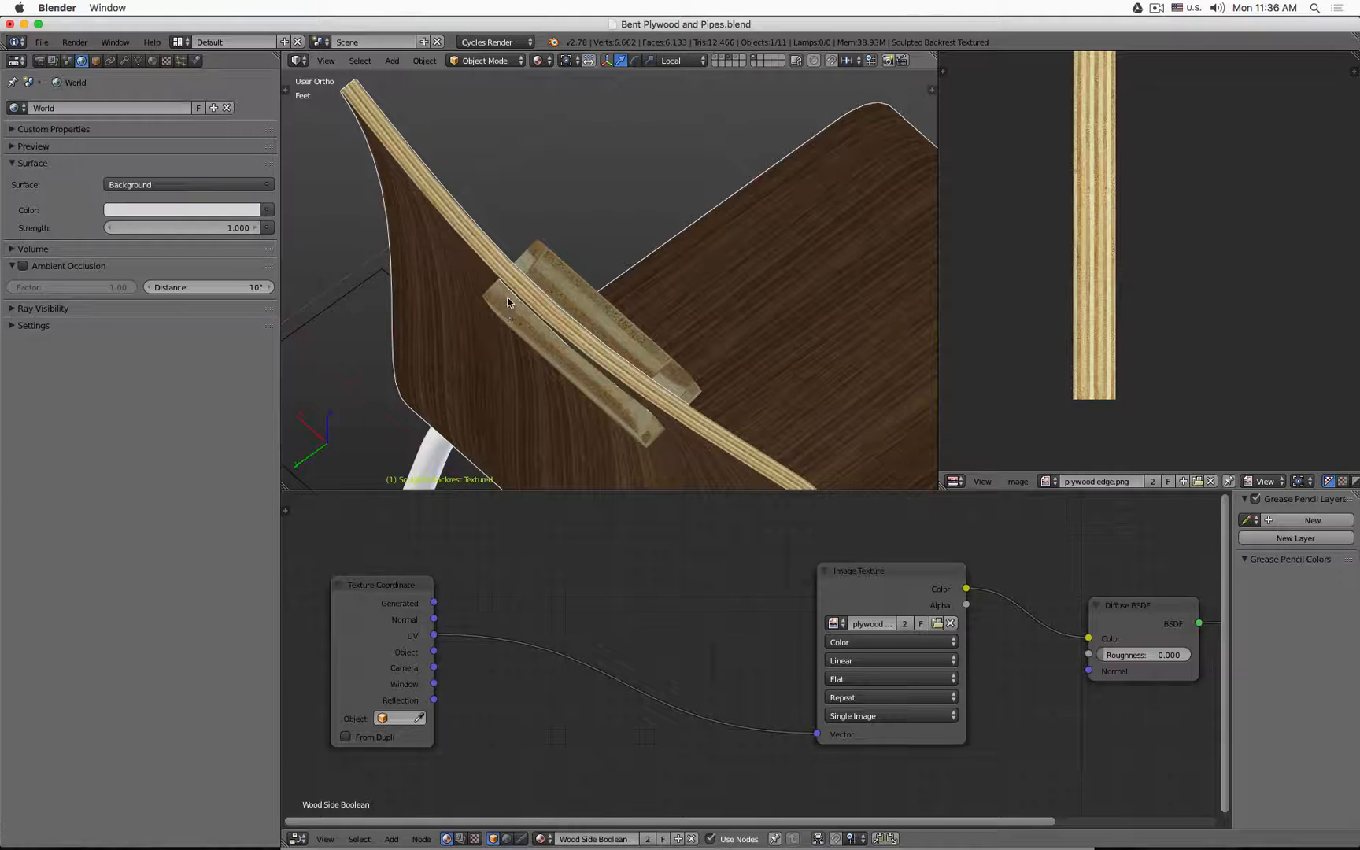
right_click(564, 270)
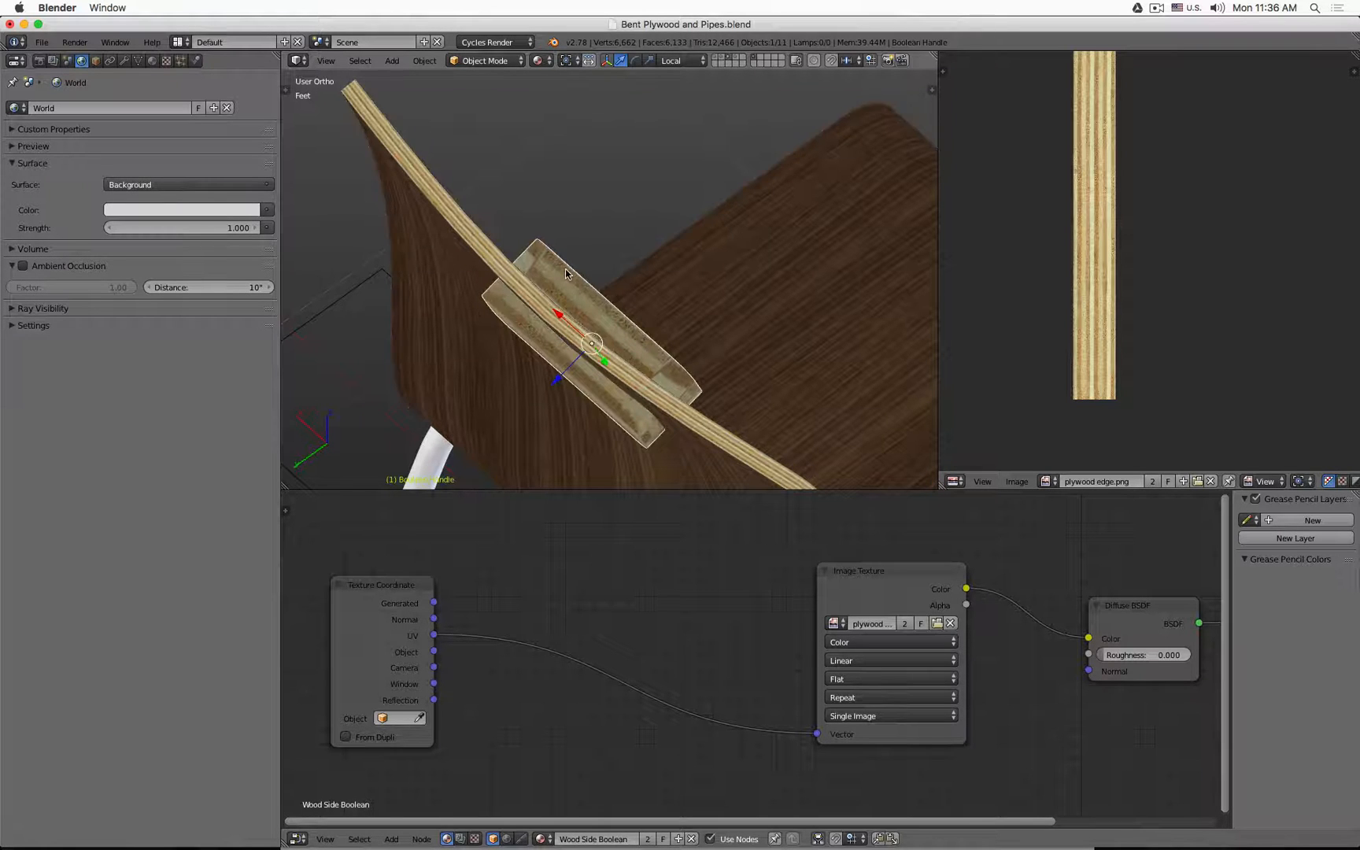
middle_click_drag(565, 269, 694, 240)
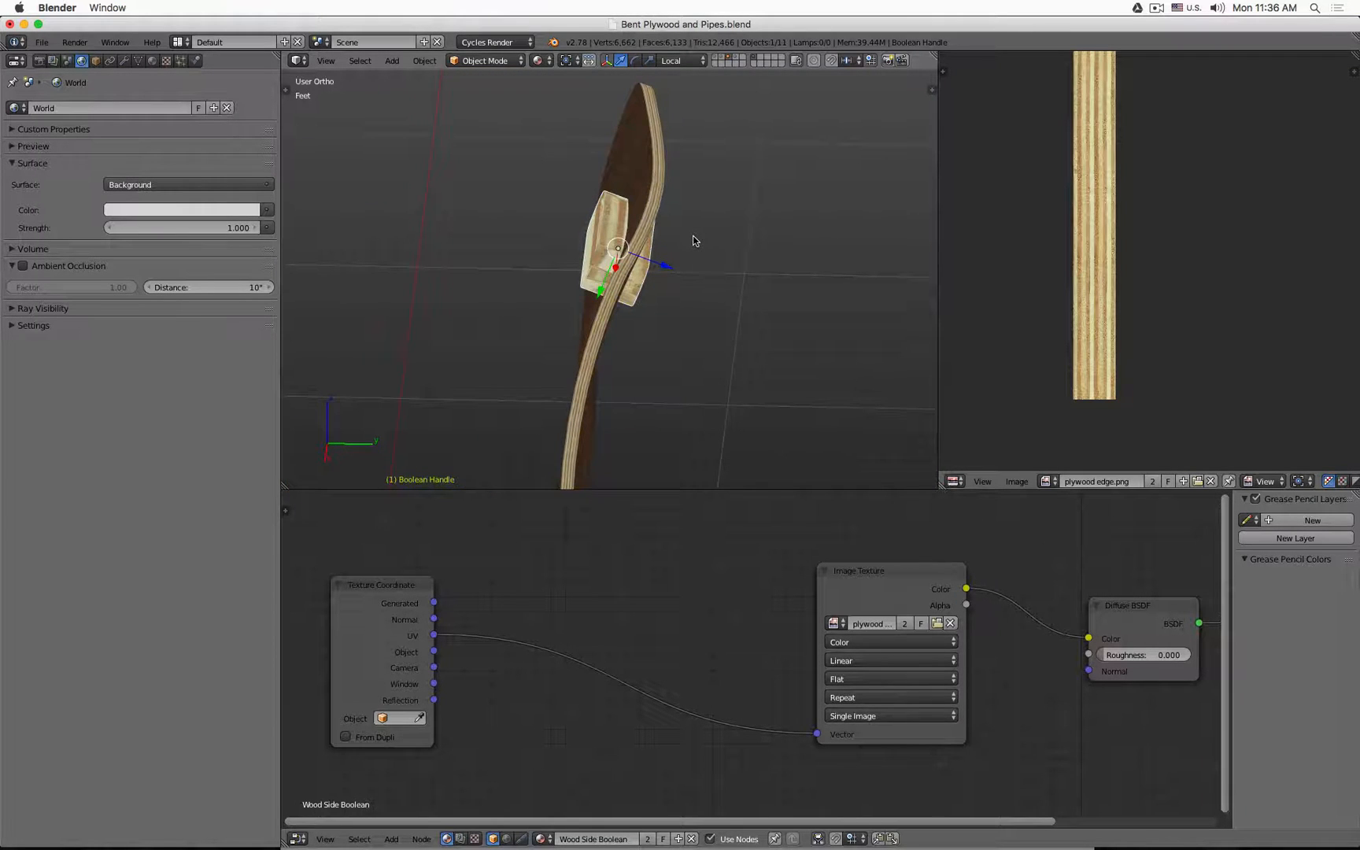
key("shift+d")
left_click(692, 235)
left_click_drag(602, 292, 627, 246)
Slide the duplicate handle along its local Z axis so it straddles the backrest's plywood edge for comparing layer thickness
middle_click_drag(708, 192, 666, 241)
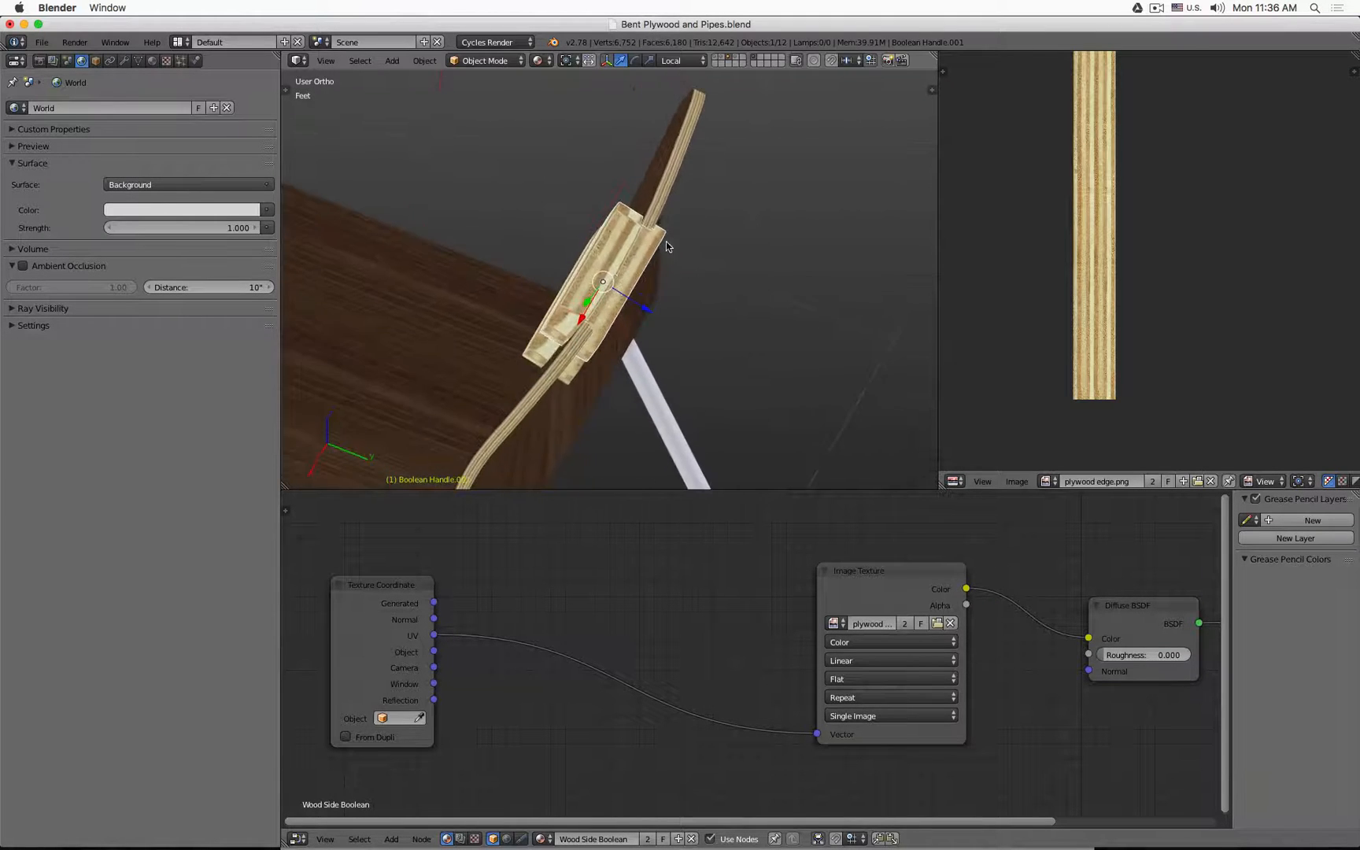
scroll(645, 216, "up", 3)
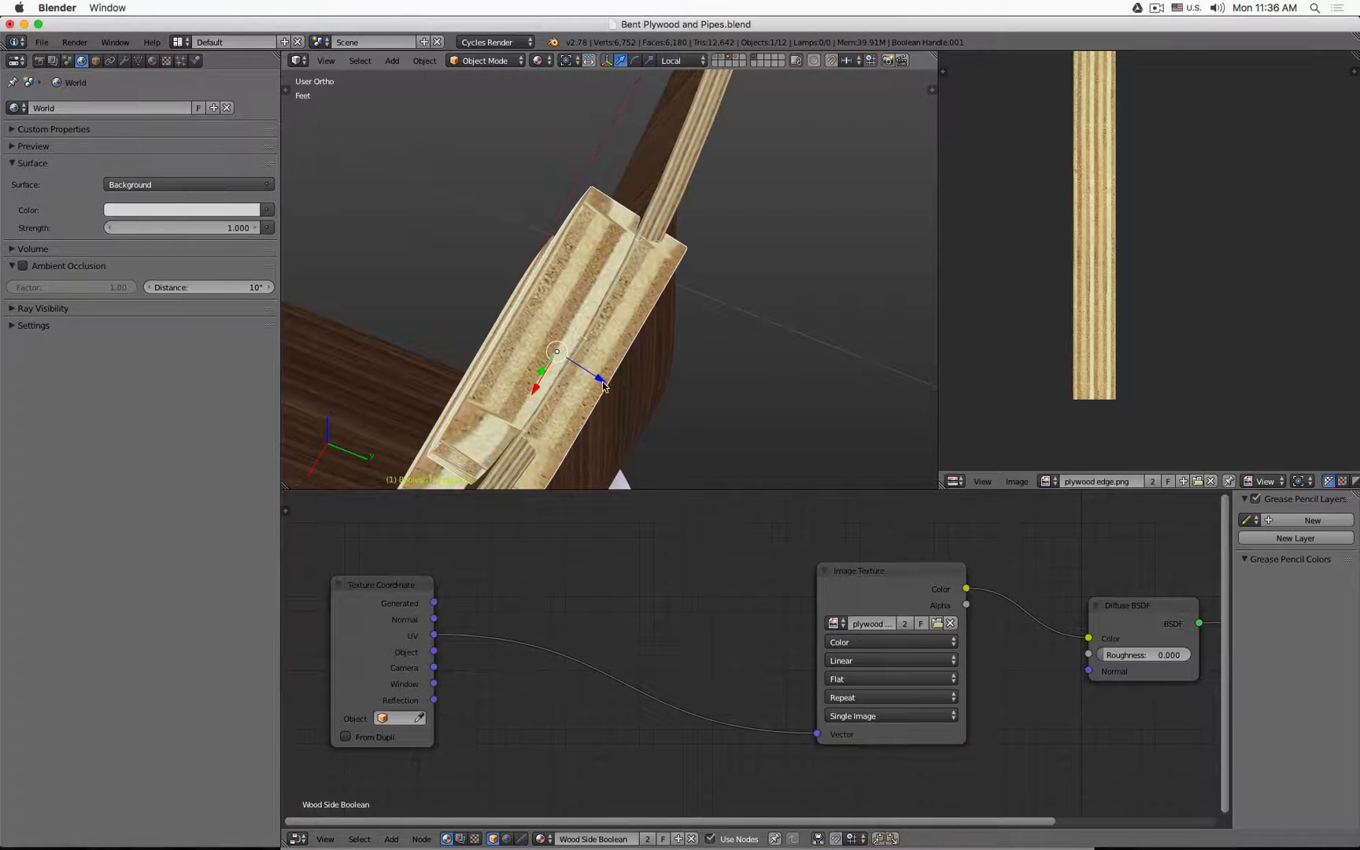
left_click_drag(603, 384, 589, 362)
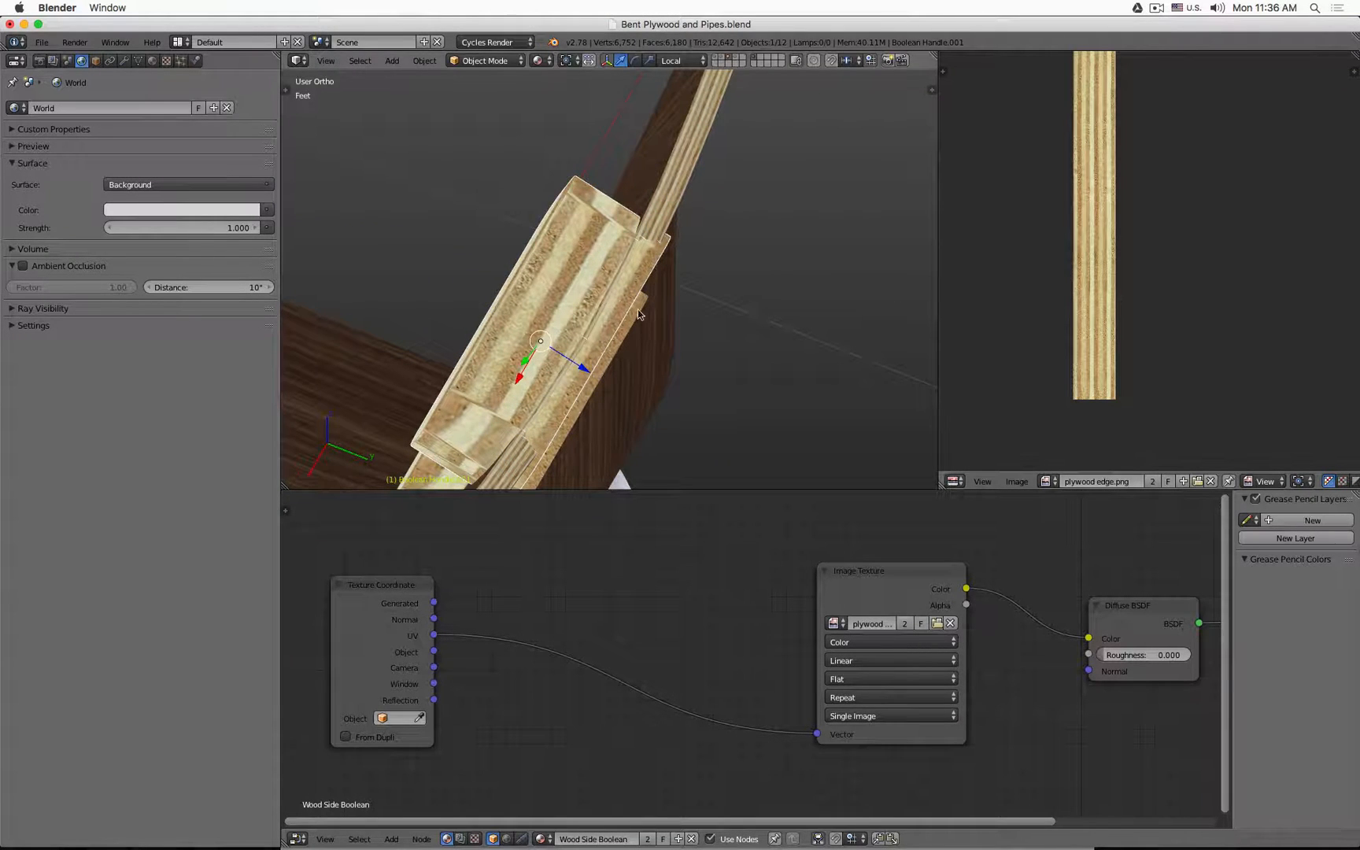
Select only the long strip of UVs on the duplicate handle, widen it along X to about the plywood image's width, and leave Edit Mode
key("Tab")
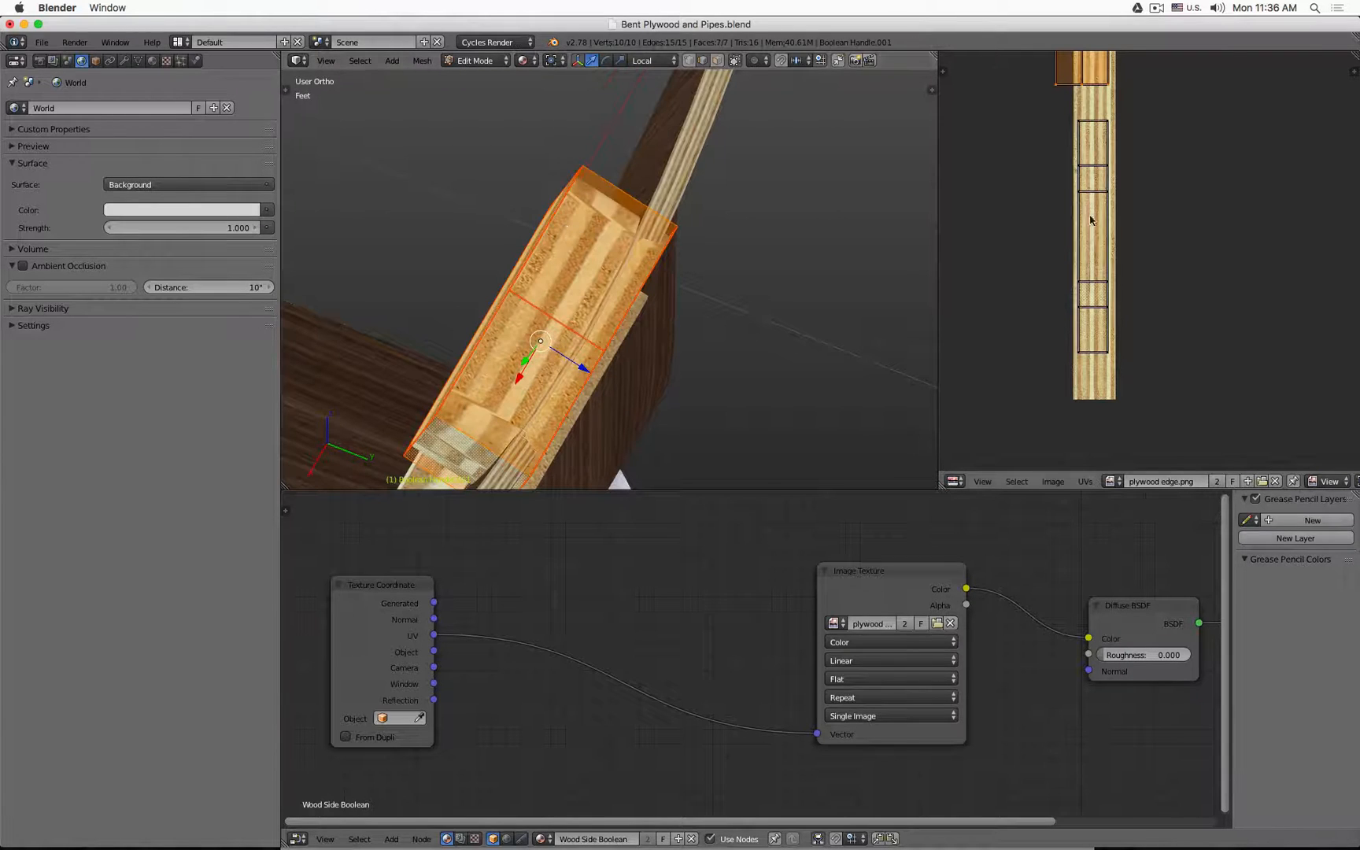
scroll(1114, 224, "down", 1)
key("a")
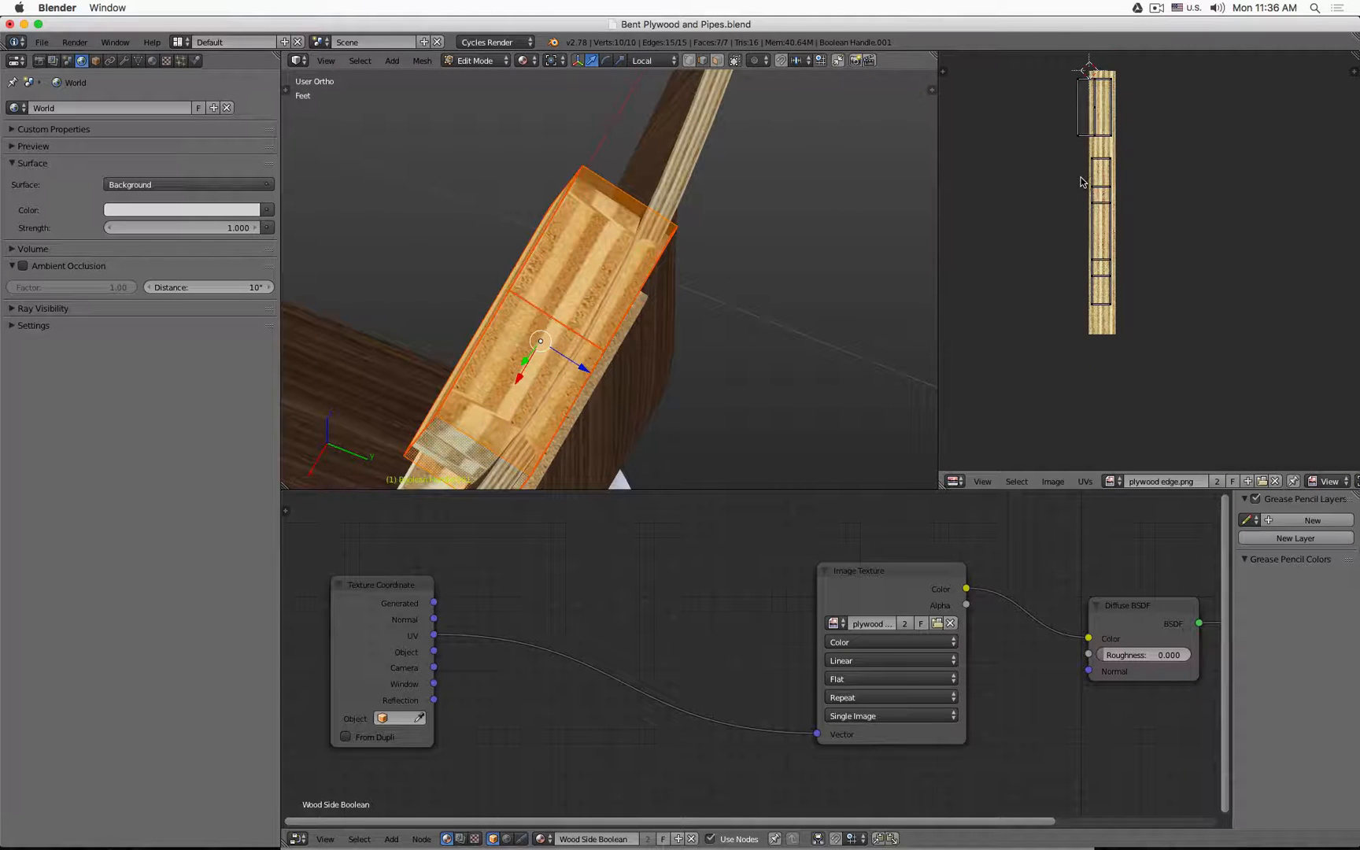
key("b")
left_click_drag(1075, 143, 1160, 346)
key("s")
key("x")
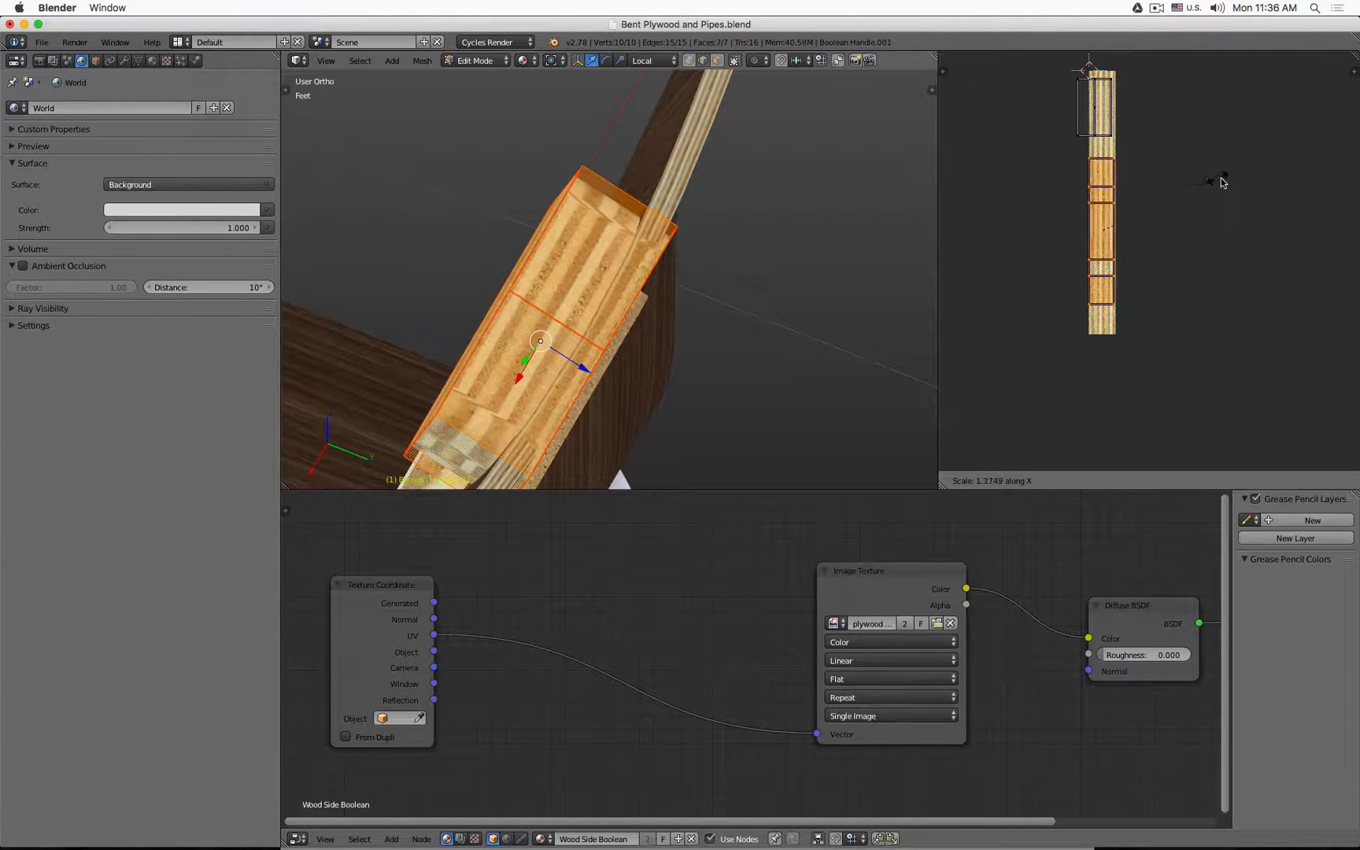
left_click(1236, 185)
scroll(781, 217, "down", 2)
key("Tab")
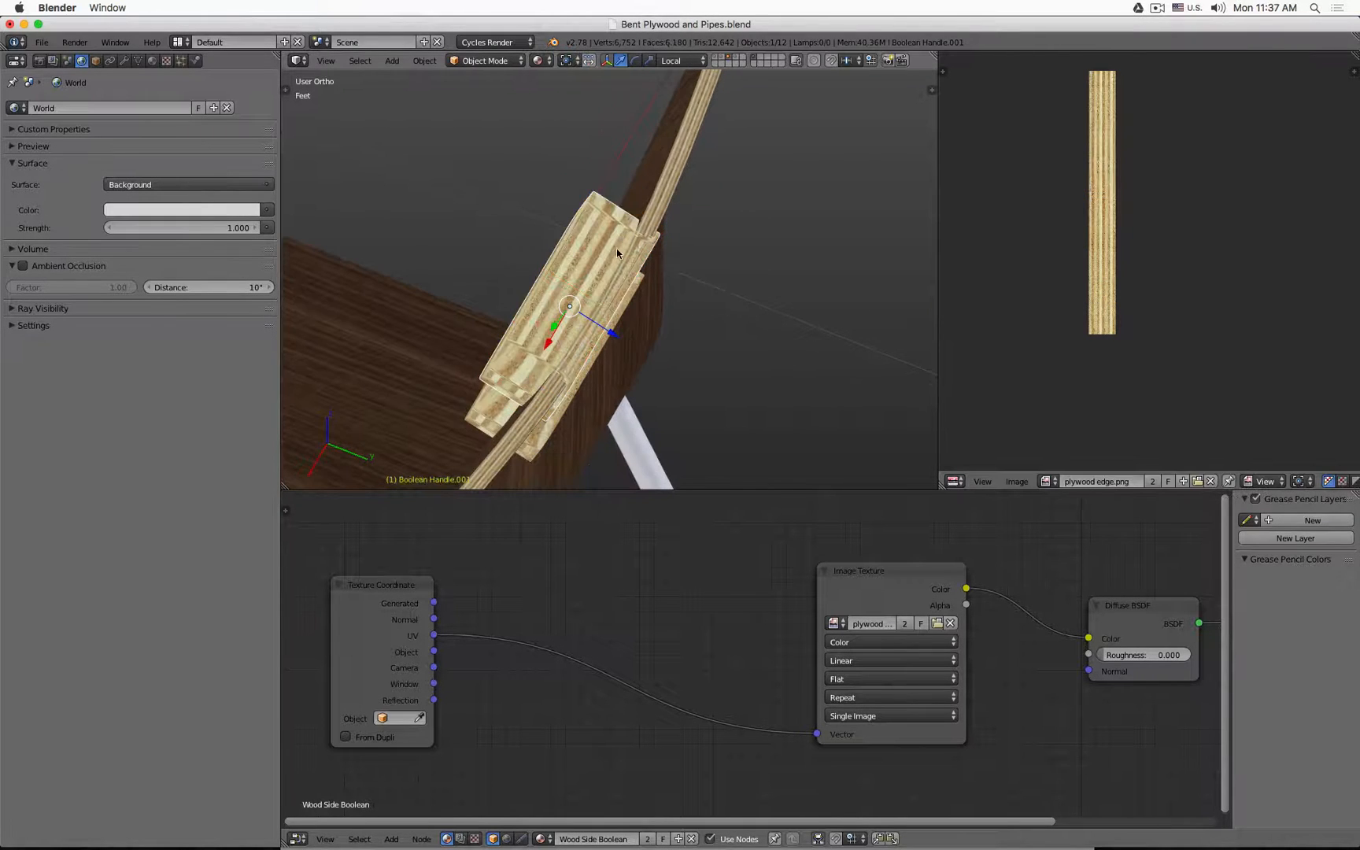
Scale the long UV strip along X to more than twice the width of the plywood image
mouse_move(616, 248)
middle_mouse_down()
mouse_move(663, 189)
mouse_move(611, 236)
middle_mouse_up()
scroll(1106, 204, "up", 4)
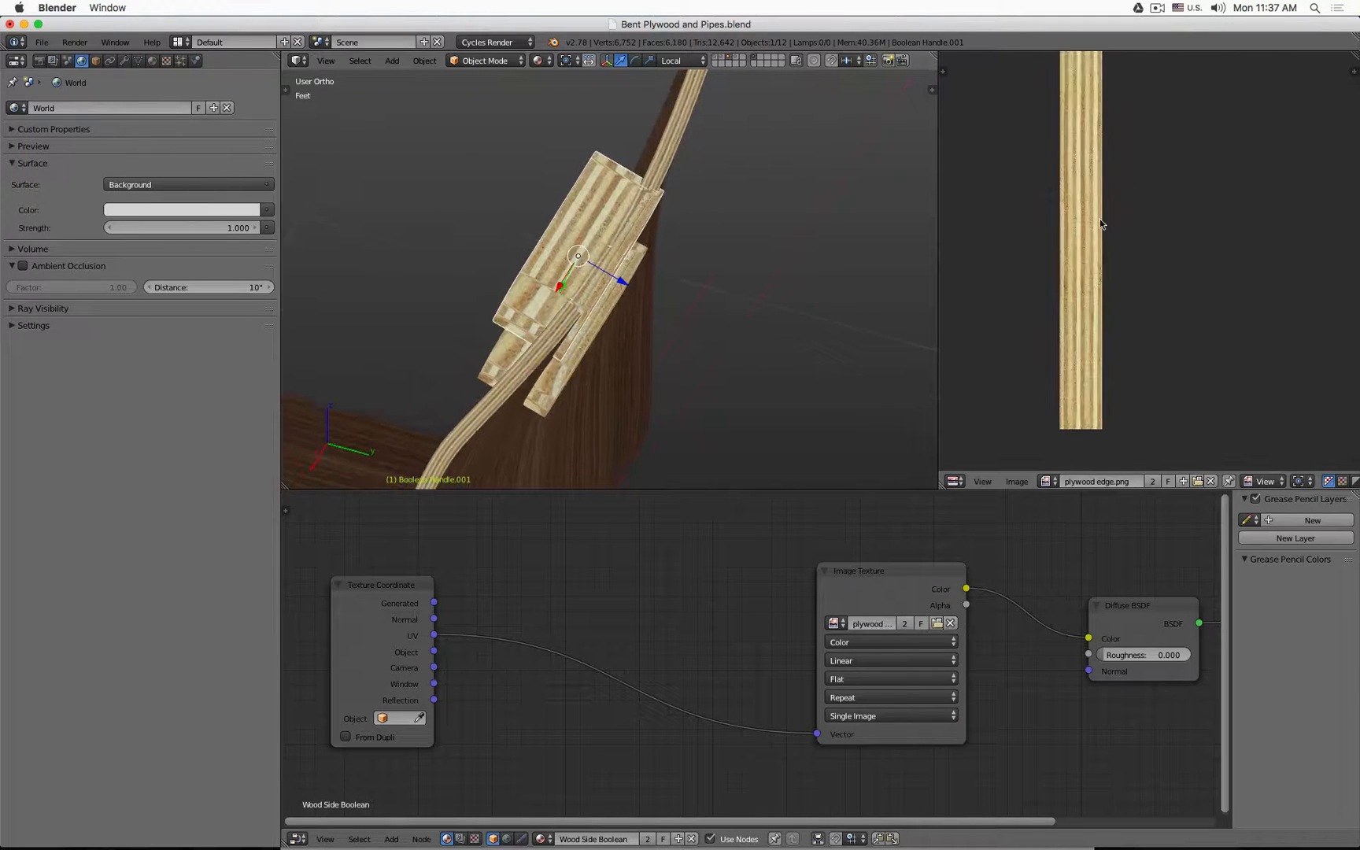
key("Tab")
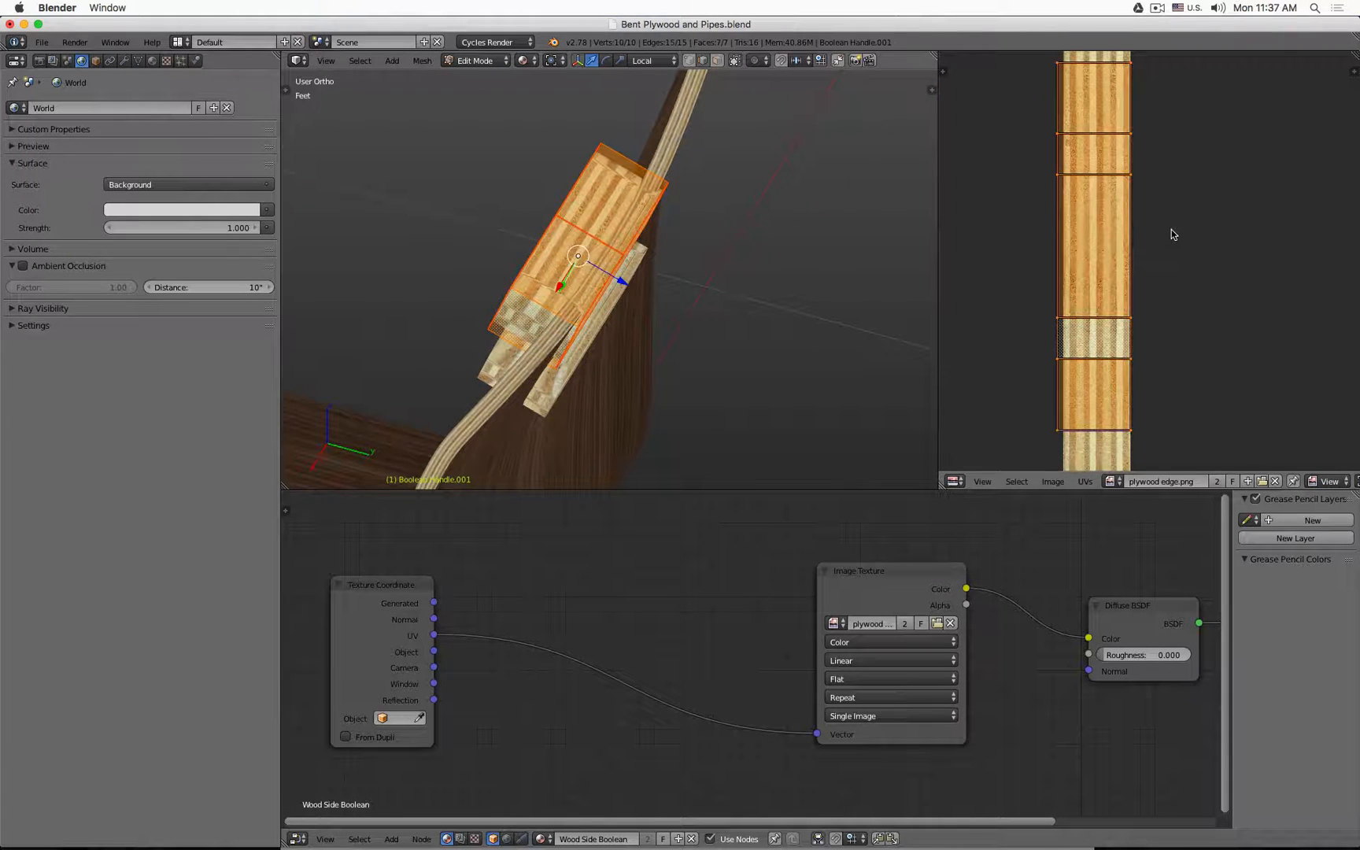
key("s")
key("x")
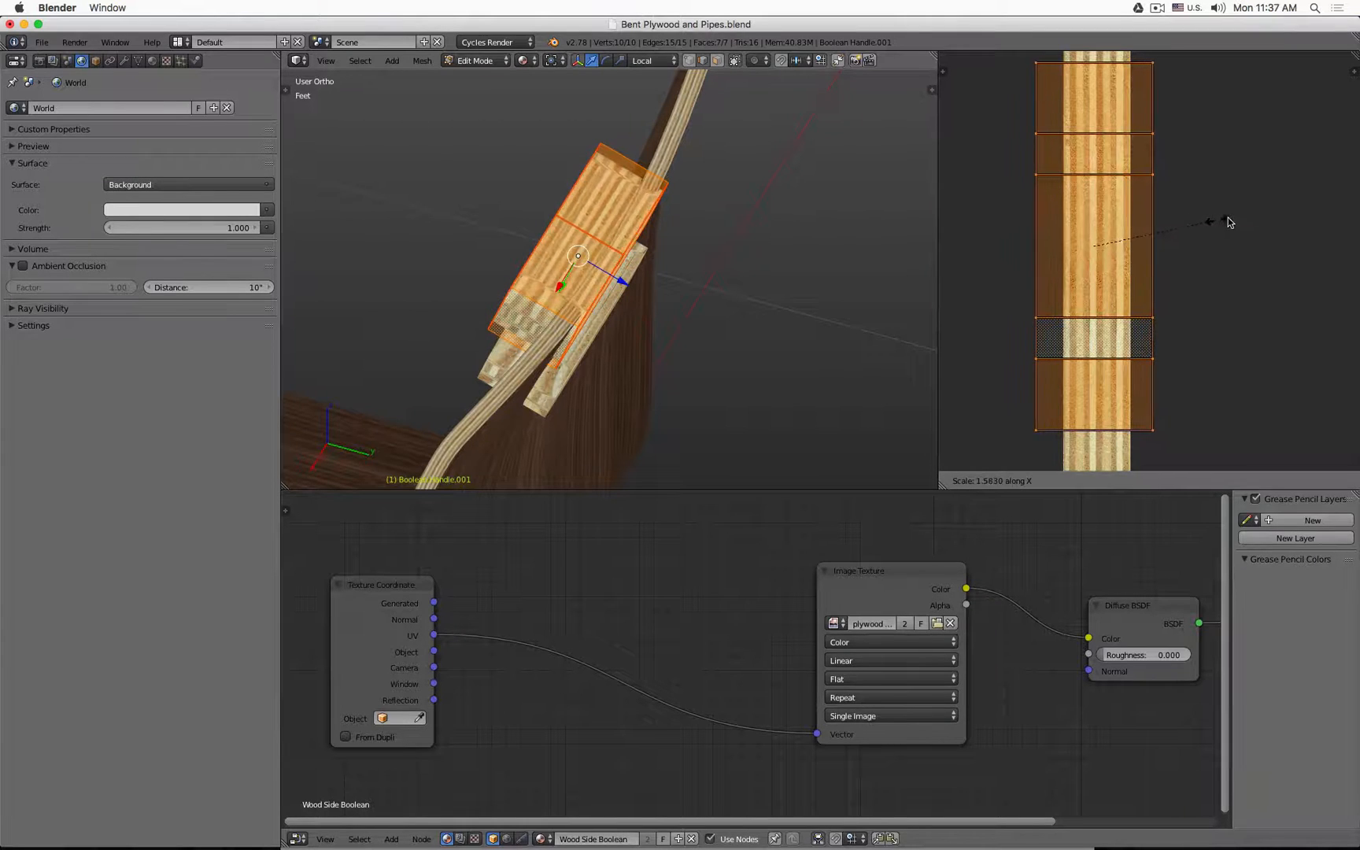
left_click(1253, 209)
Scale the long UV strip by about 1.69 along X, then nudge the duplicate handle along its local Z axis to compare layers with the edge
scroll(792, 227, "up", 3)
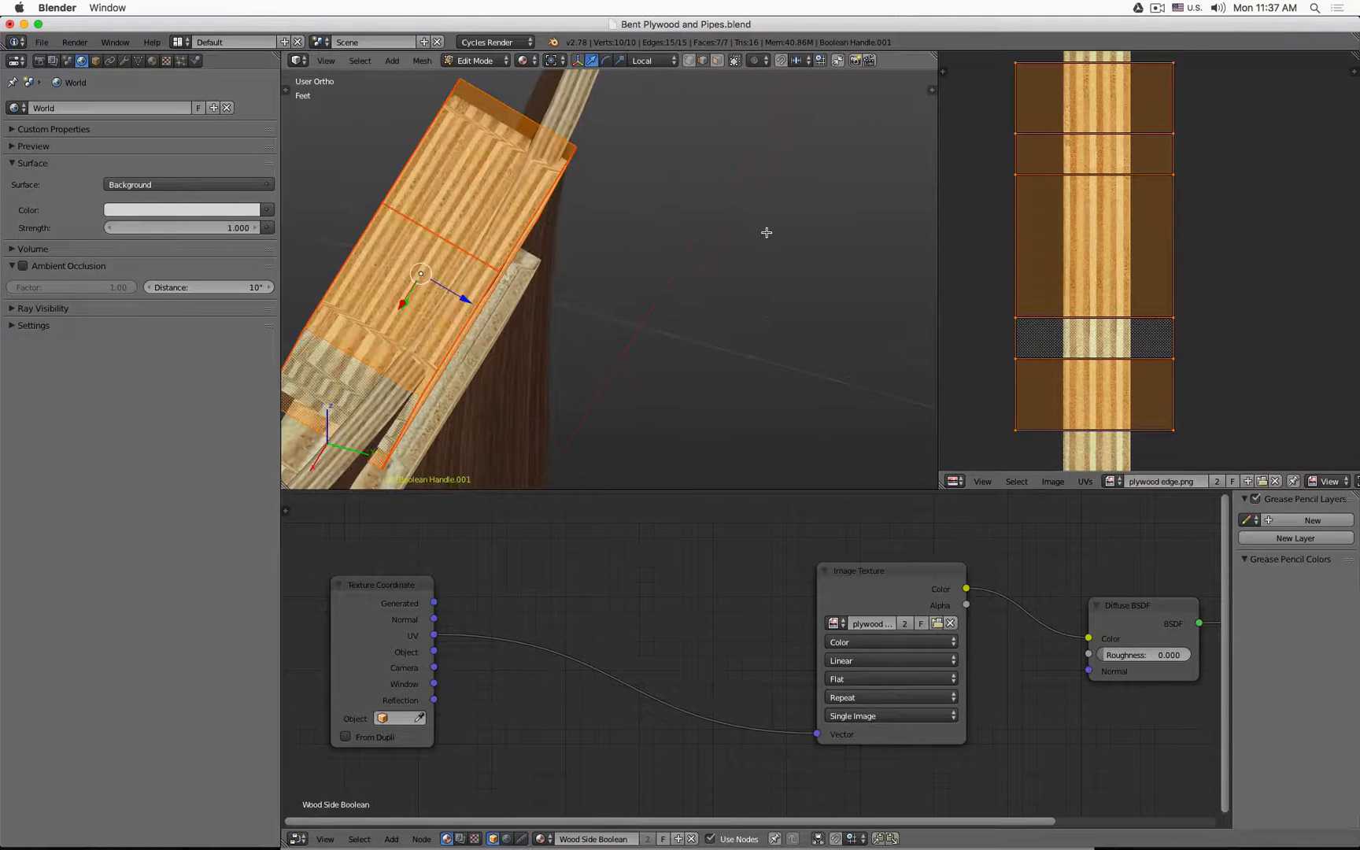
key("s")
key("x")
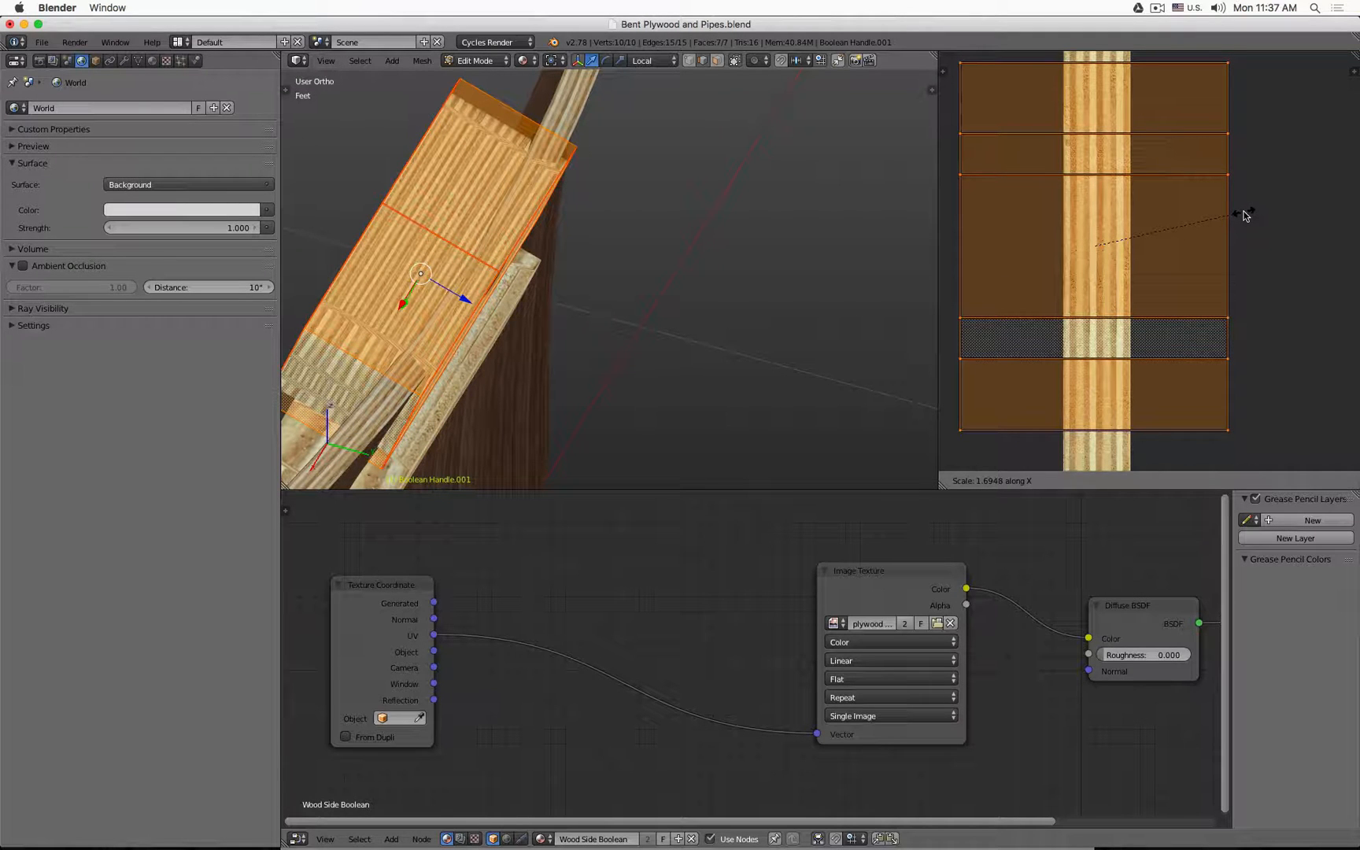
left_click(1246, 215)
key("Tab")
scroll(503, 159, "up", 2)
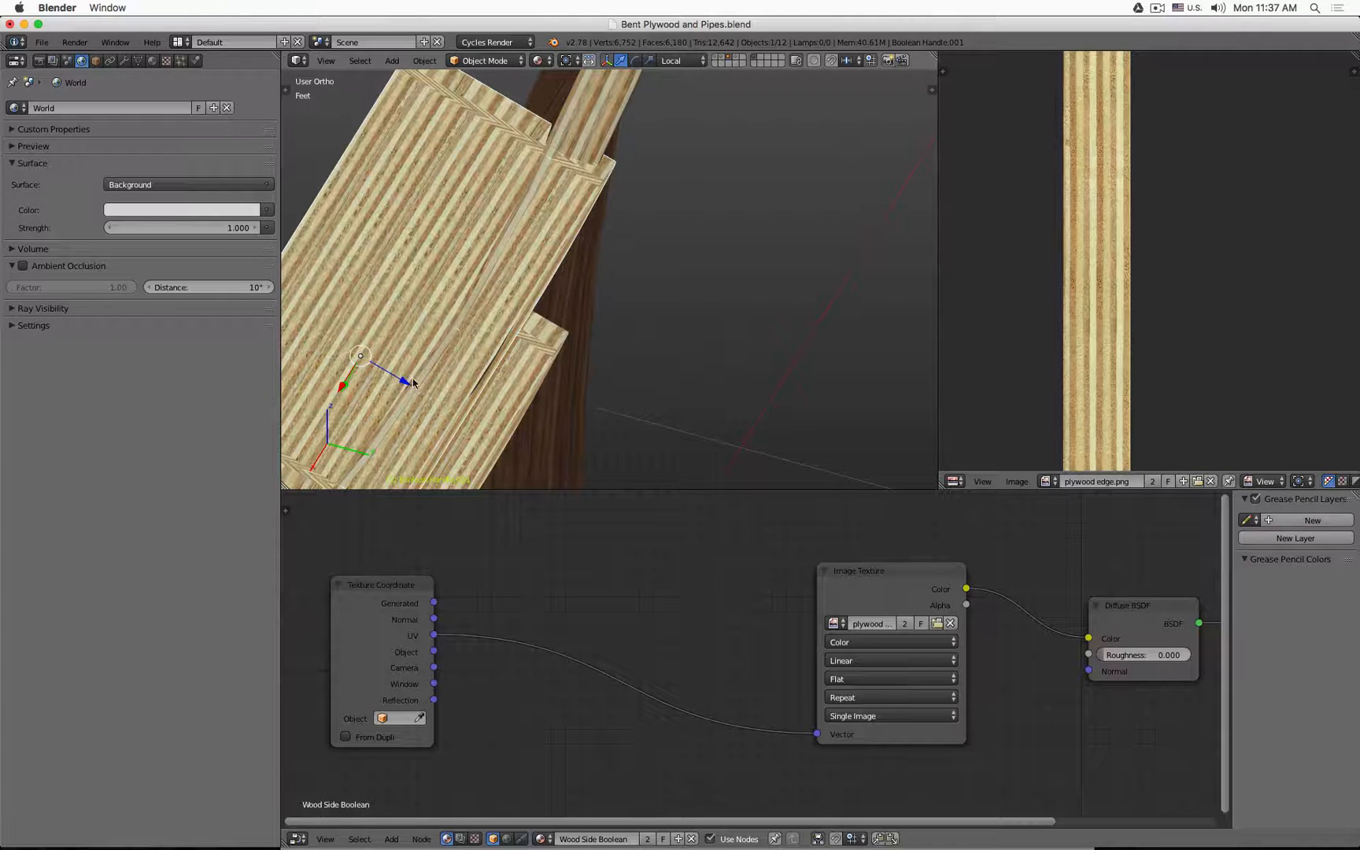
left_click_drag(406, 380, 404, 379)
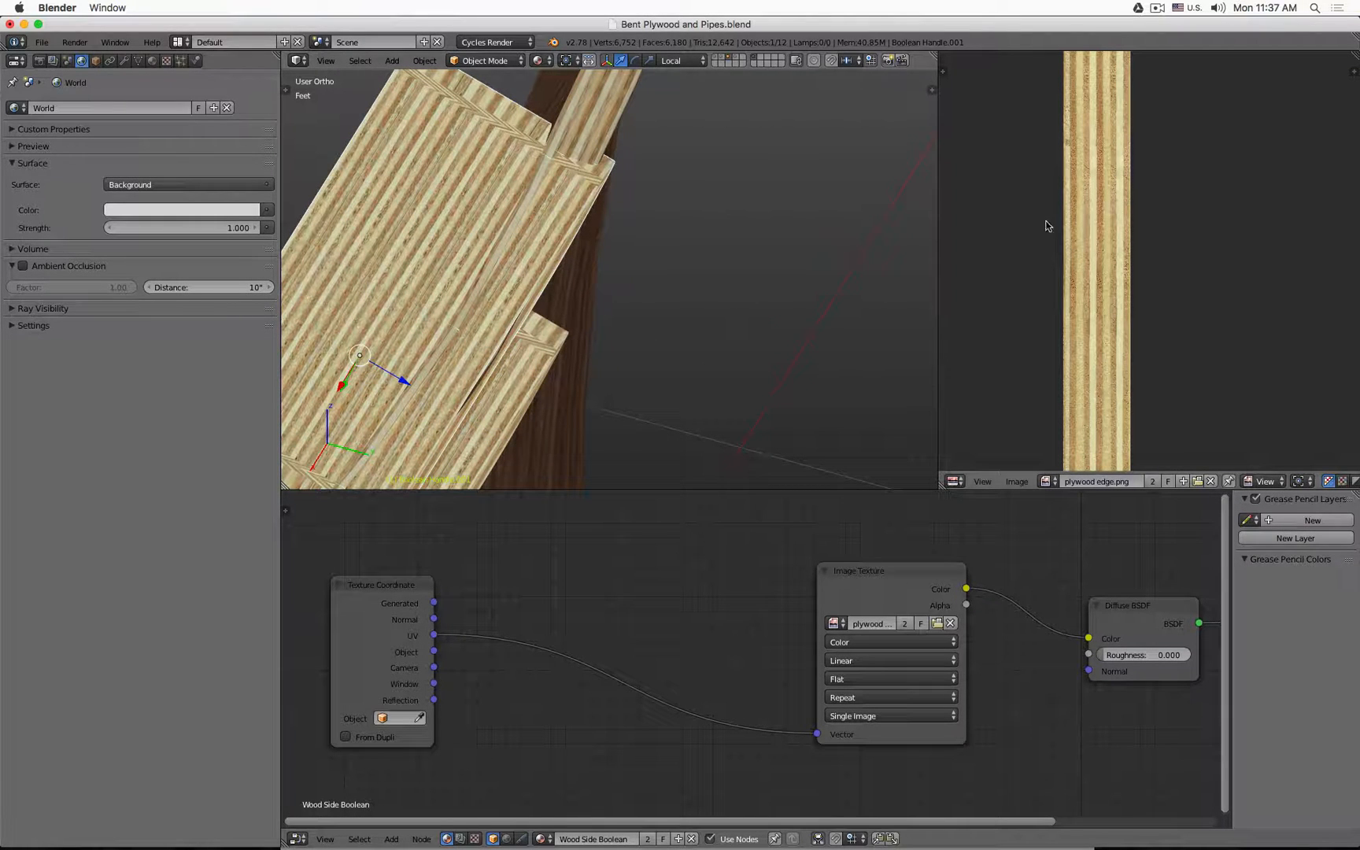
scroll(688, 260, "down", 6)
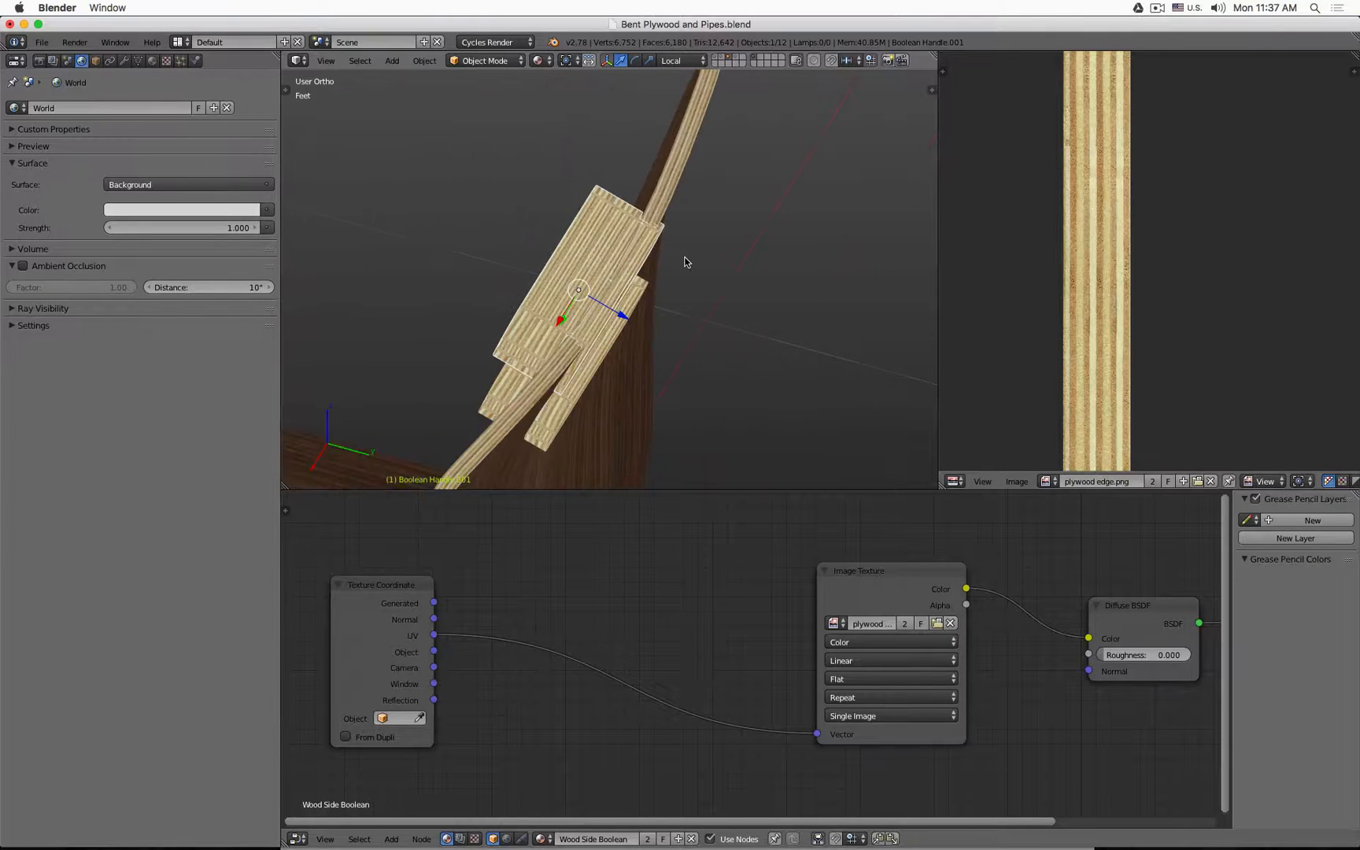
Shrink the long UV strip to about 0.83 along X to match the backrest edge's layers, and leave Edit Mode
key("Tab")
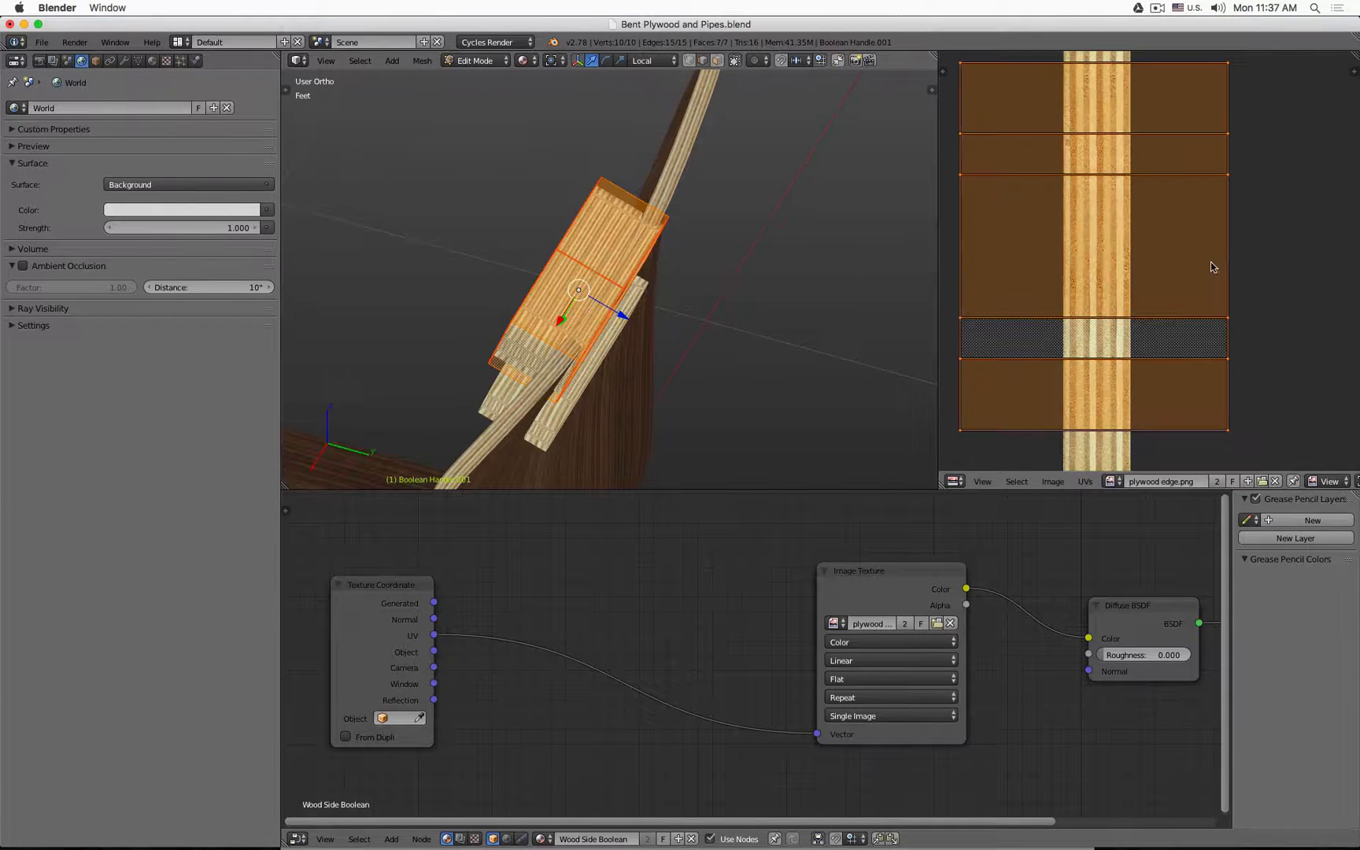
key("s")
key("x")
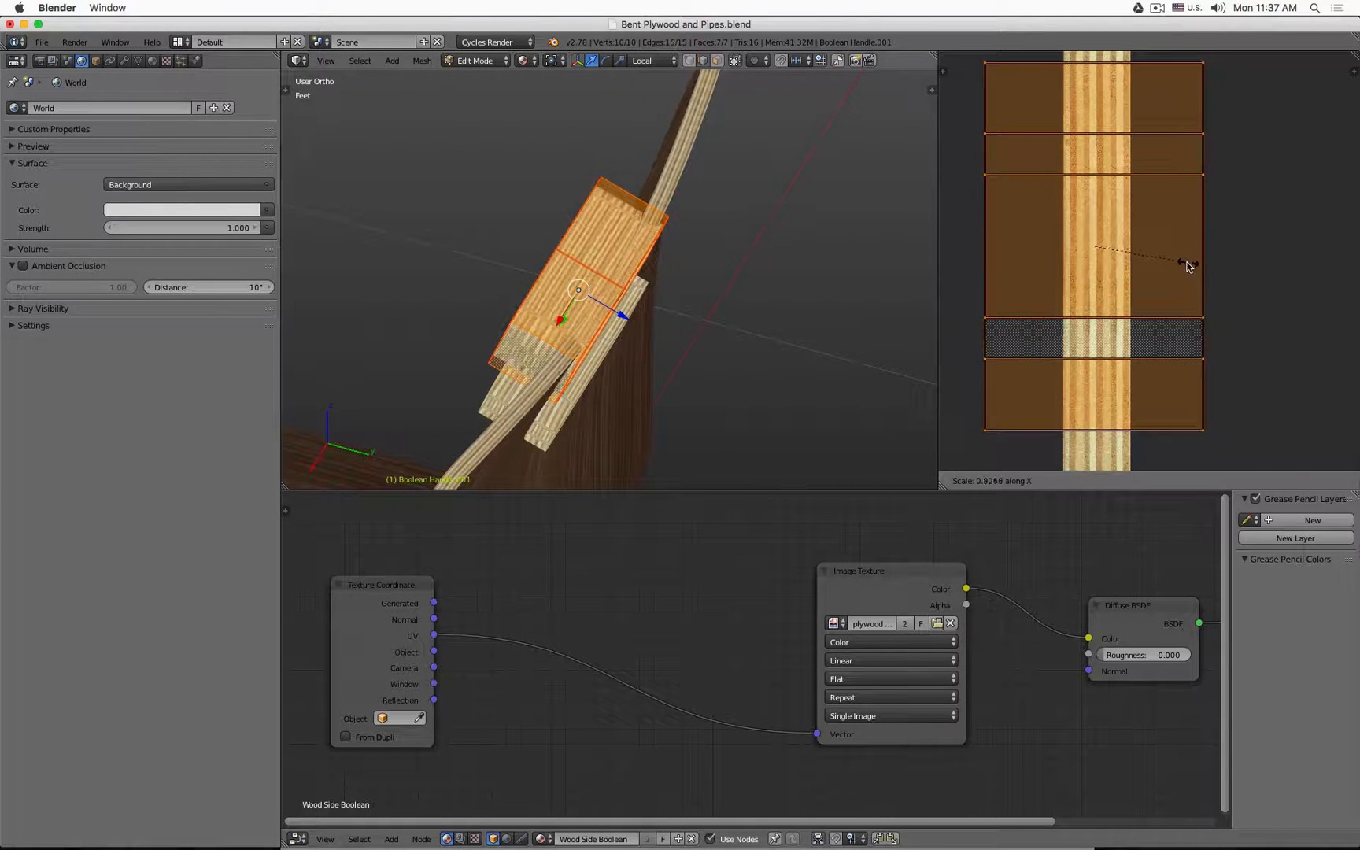
left_click(1190, 266)
key("Tab")
Delete the duplicate Boolean Handle used for comparison
scroll(748, 303, "down", 3)
middle_click_drag(735, 286, 790, 278)
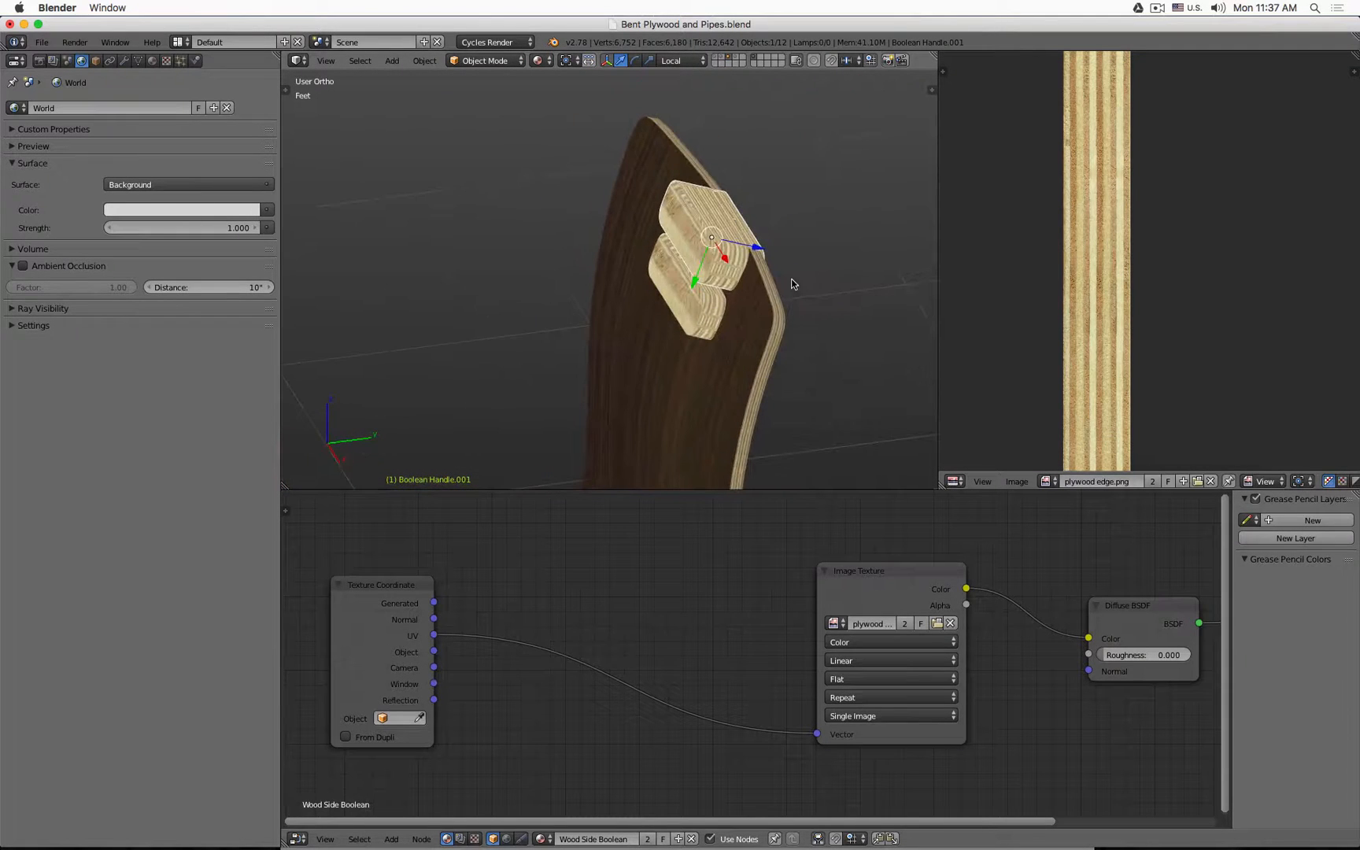
key("x")
left_click(820, 252)
Show only the backrest layer, refresh its Boolean cut by toggling Edit Mode, and examine the layer alignment around the cutout's rounded corners
left_click(753, 60)
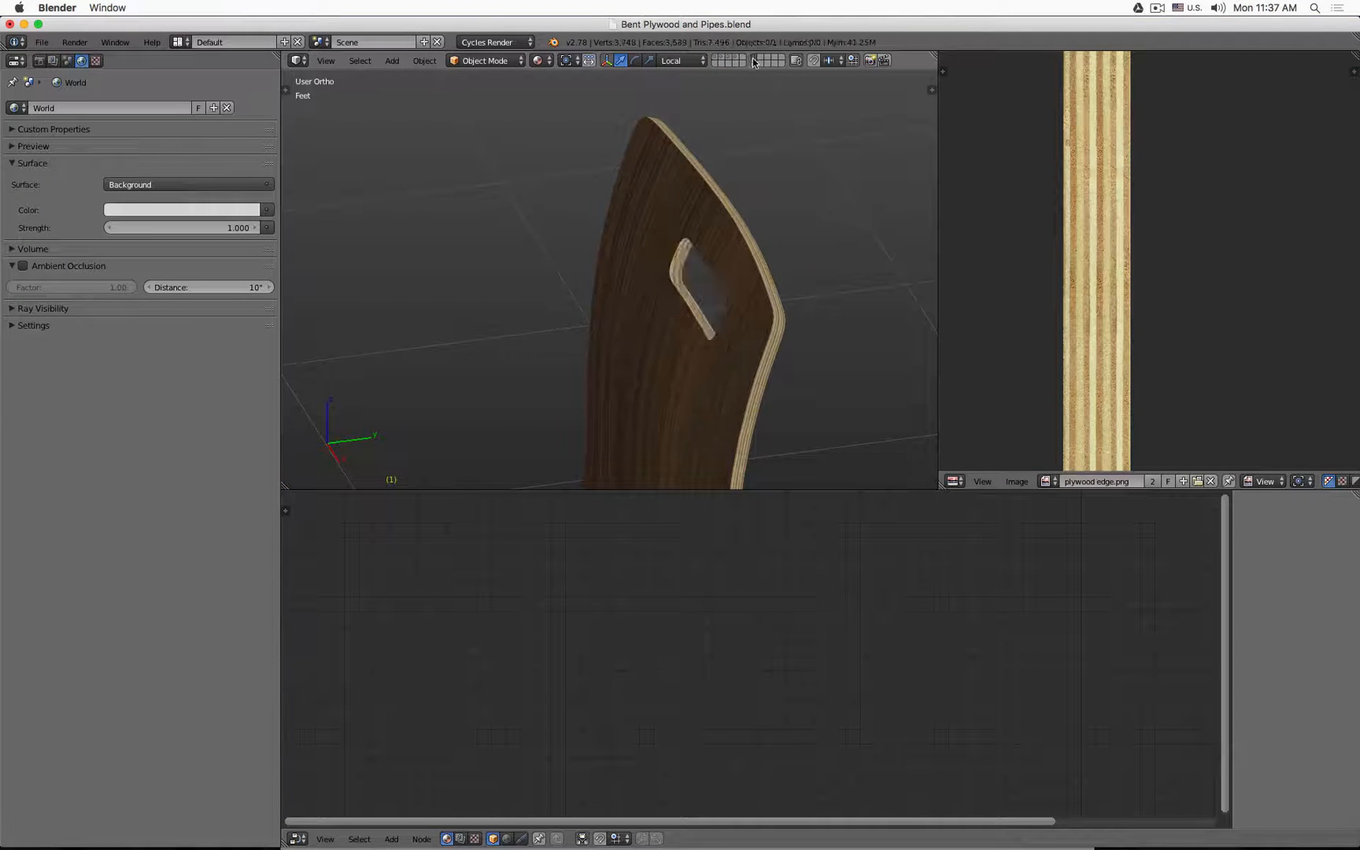
middle_click_drag(790, 157, 769, 172)
right_click(689, 215)
key("Tab")
key("Tab")
scroll(686, 300, "up", 6)
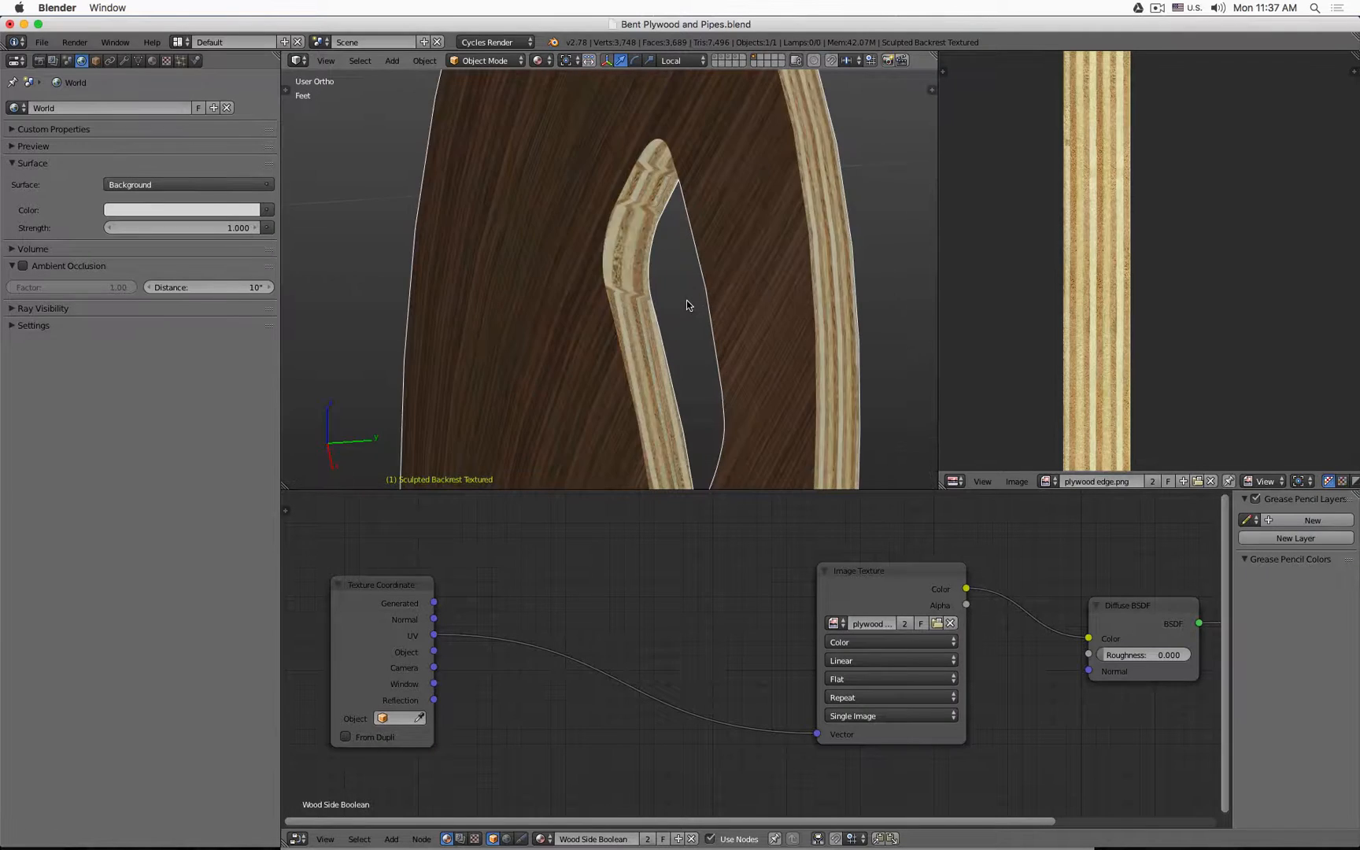
scroll(686, 300, "down", 3)
middle_click_drag(686, 300, 301, 227)
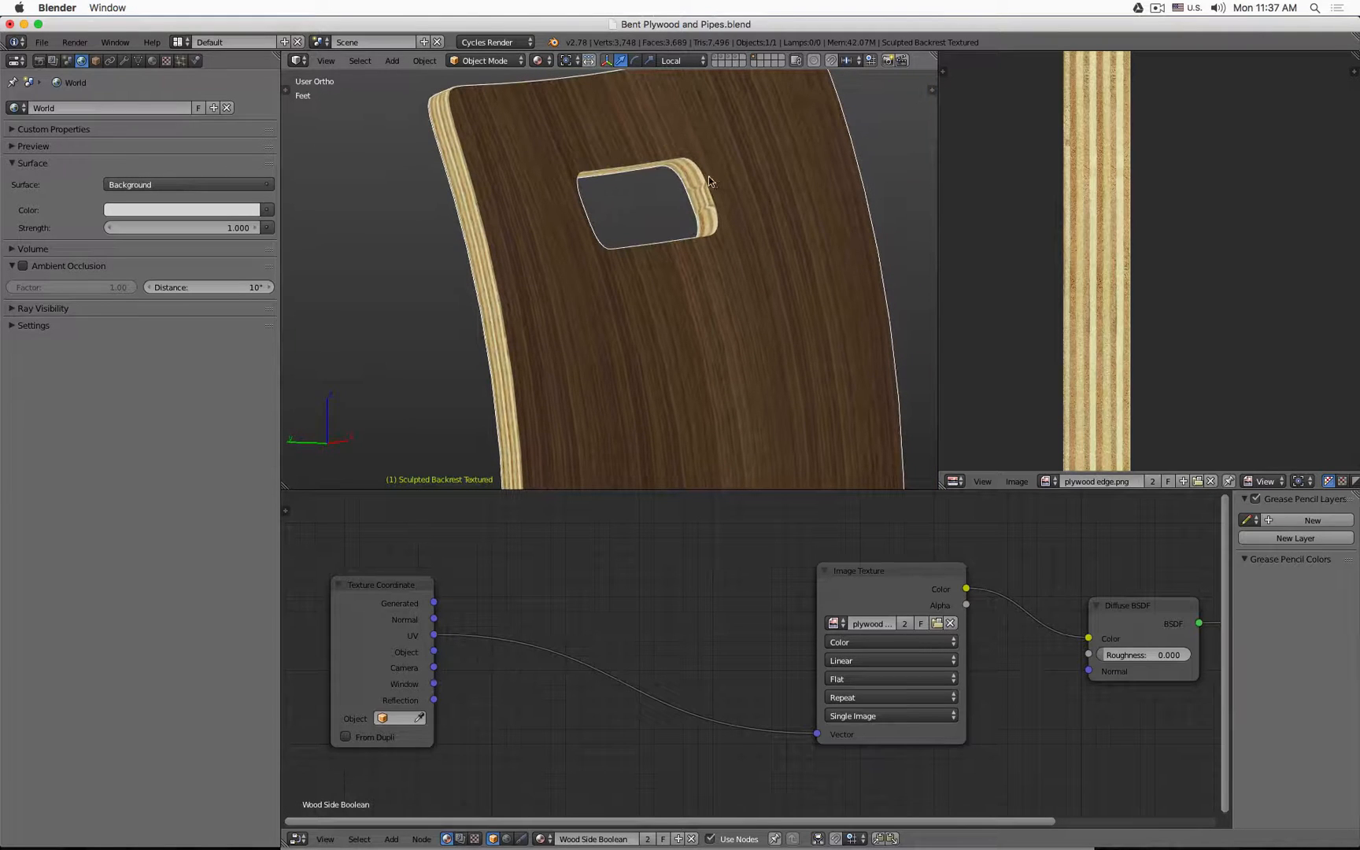
middle_click_drag(699, 203, 514, 198)
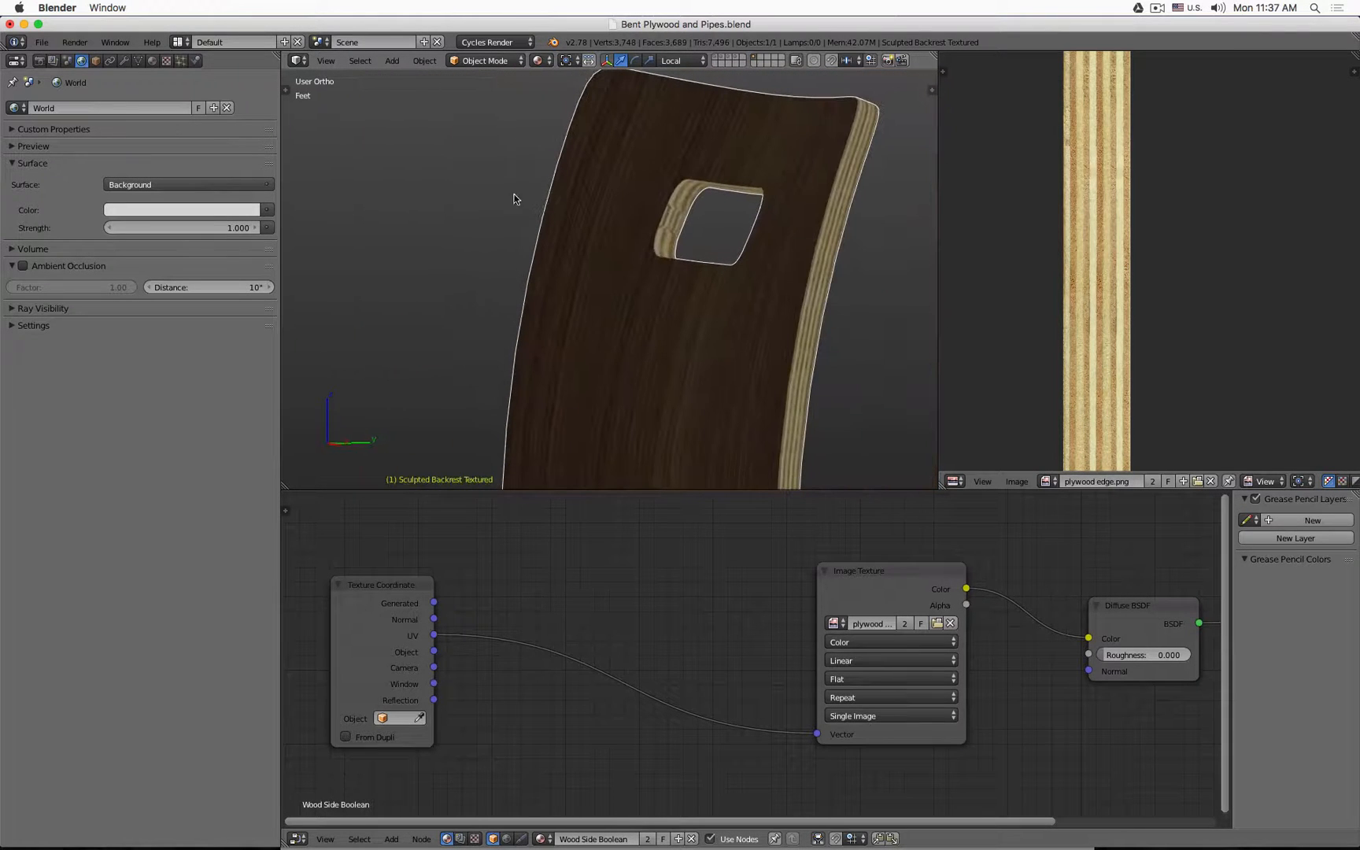
middle_click_drag(697, 210, 659, 293)
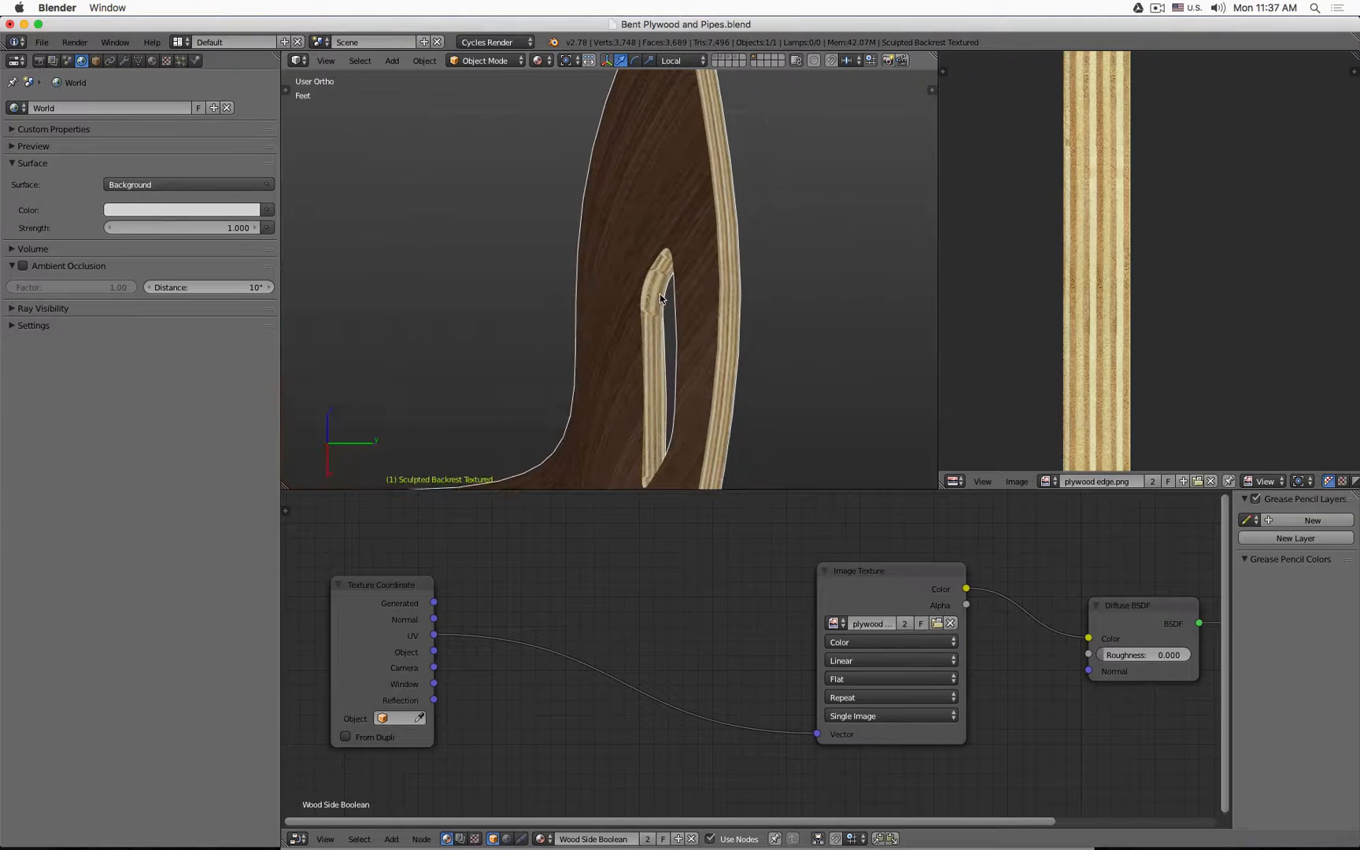
On the handle layer, turn off viewport display of the Boolean Handle's Bevel modifier
left_click(730, 62)
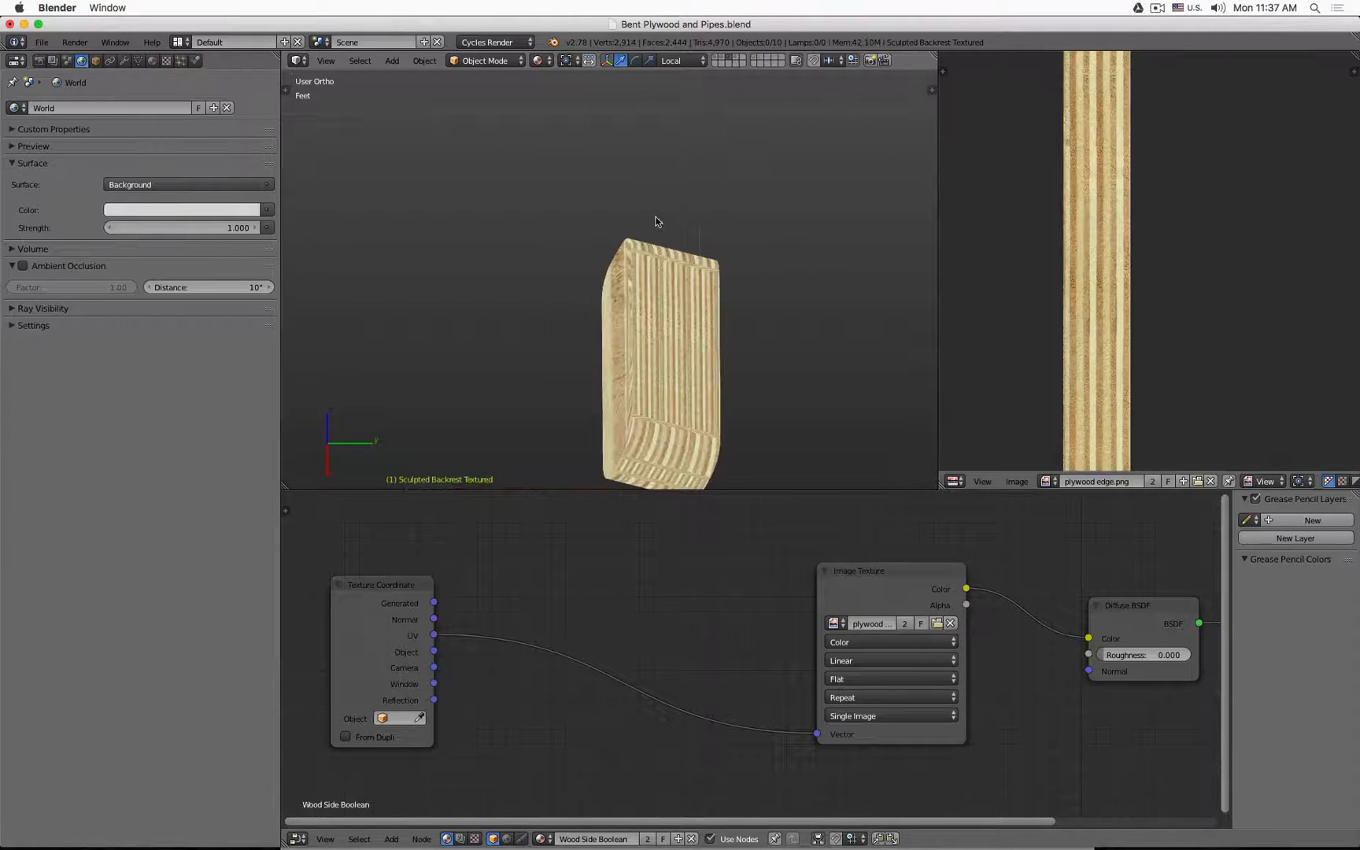
right_click(655, 225)
left_click(125, 62)
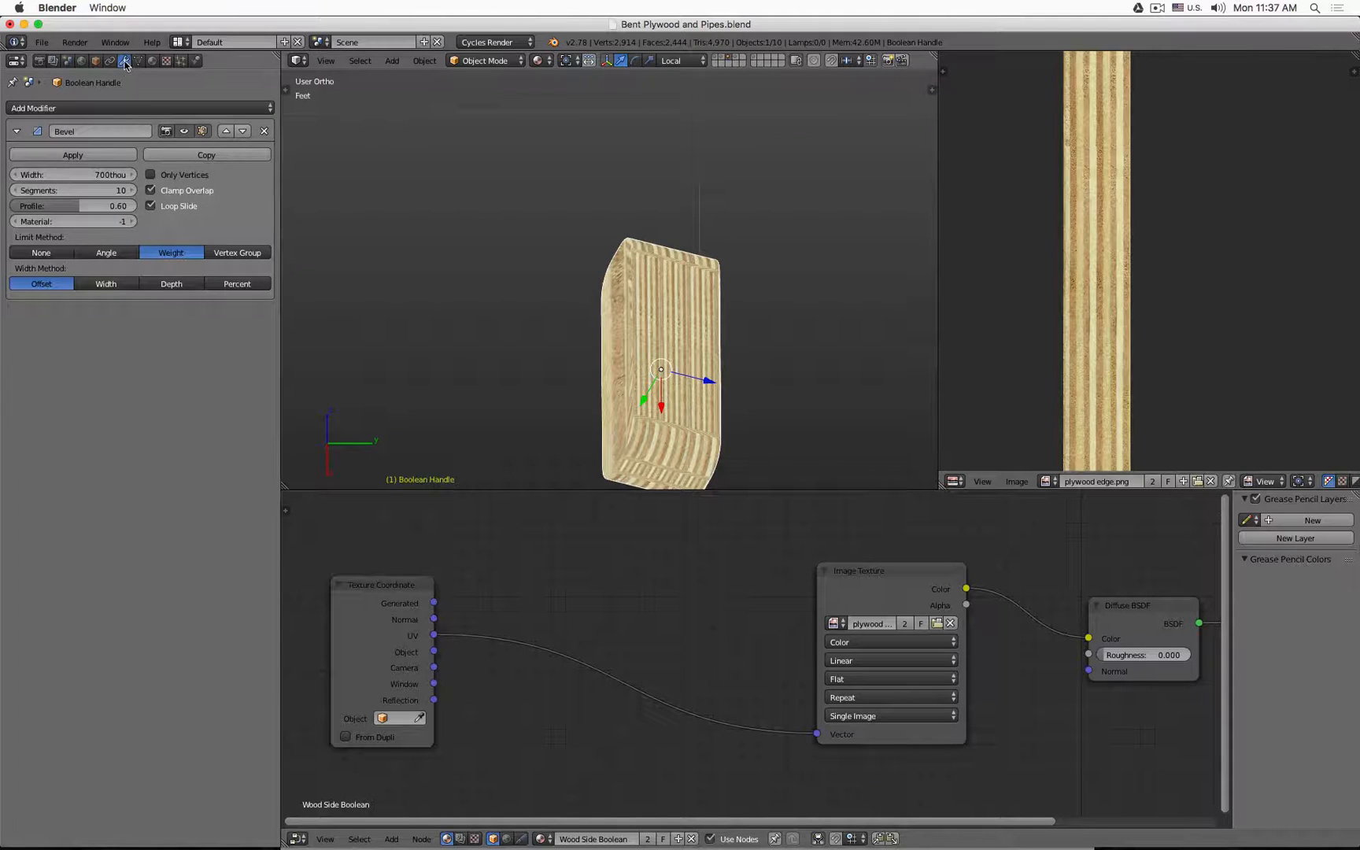
left_click(185, 130)
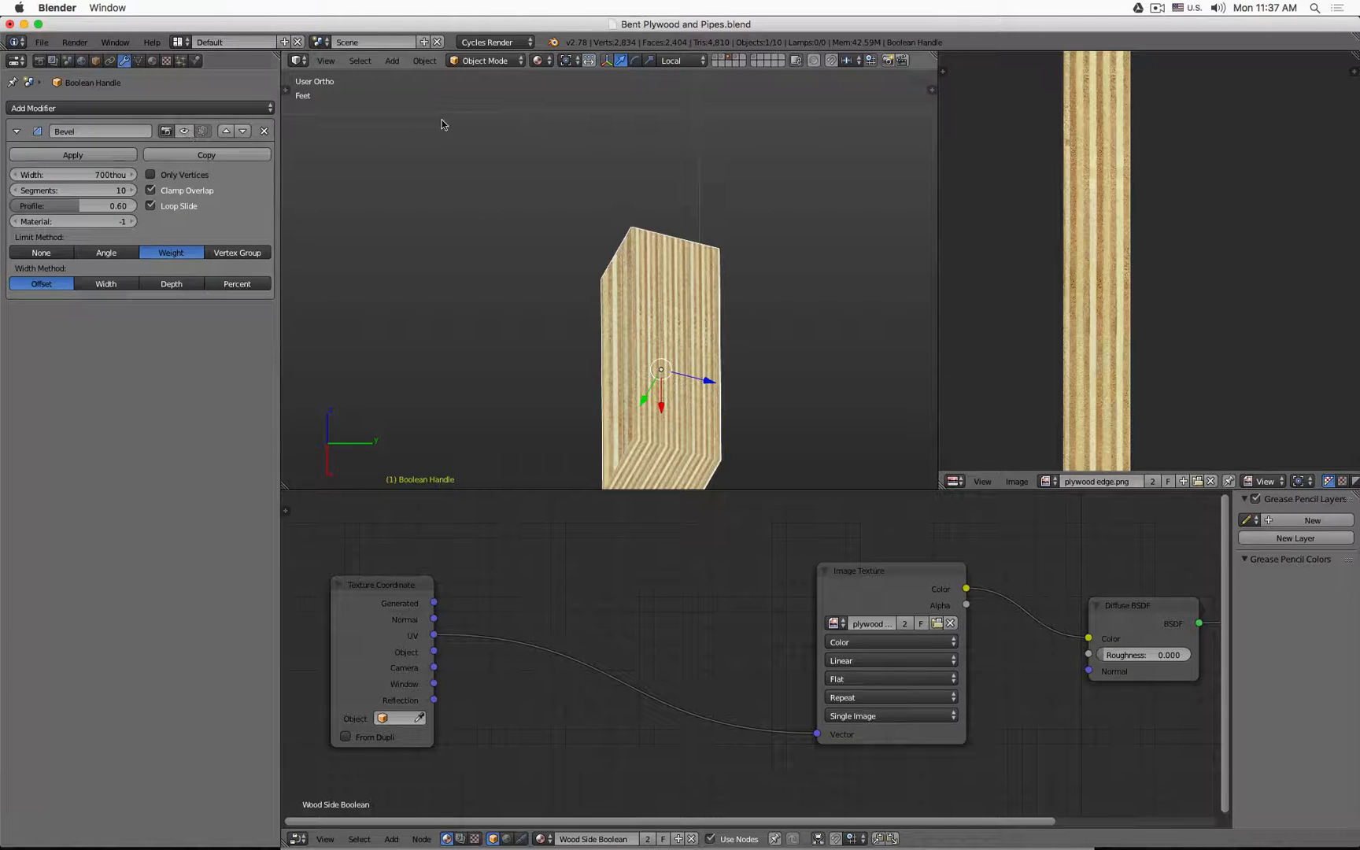
Return to the backrest layer, select the Sculpted Backrest, and examine the plywood layers around the handle cutout without the bevel
left_click(753, 62)
right_click(687, 237)
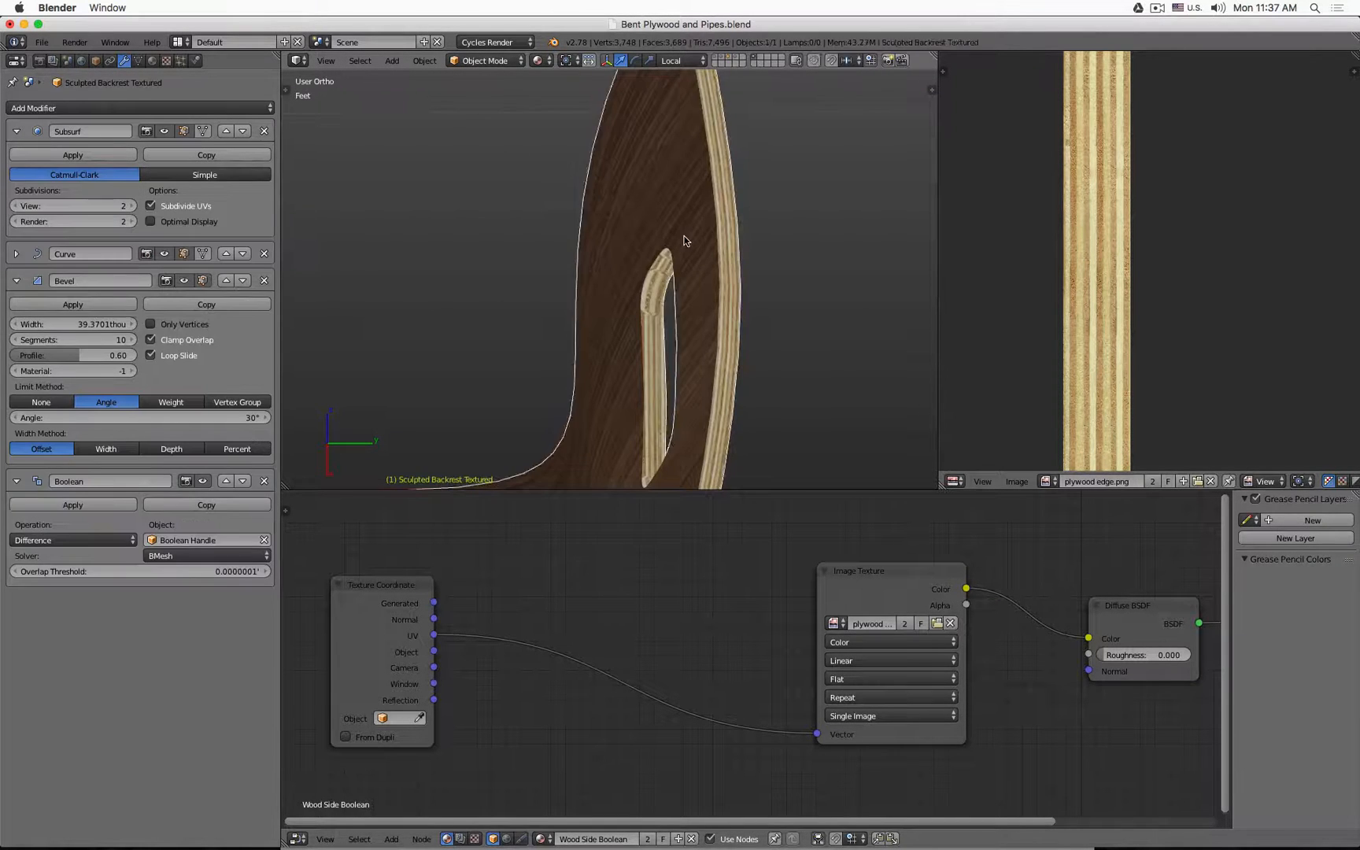
scroll(686, 237, "up", 4)
middle_click_drag(700, 242, 337, 239)
middle_click_drag(883, 262, 498, 338)
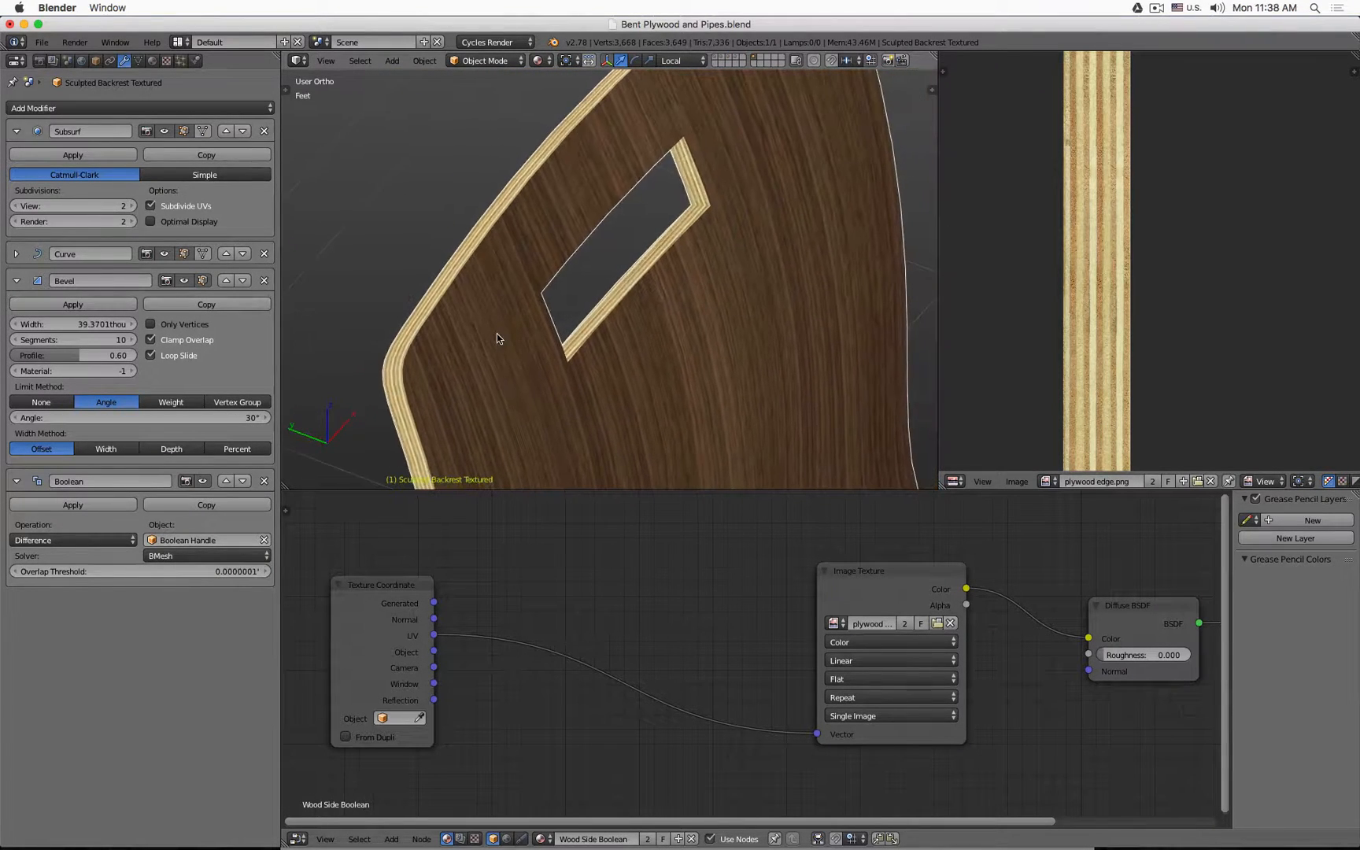
scroll(618, 312, "up", 2)
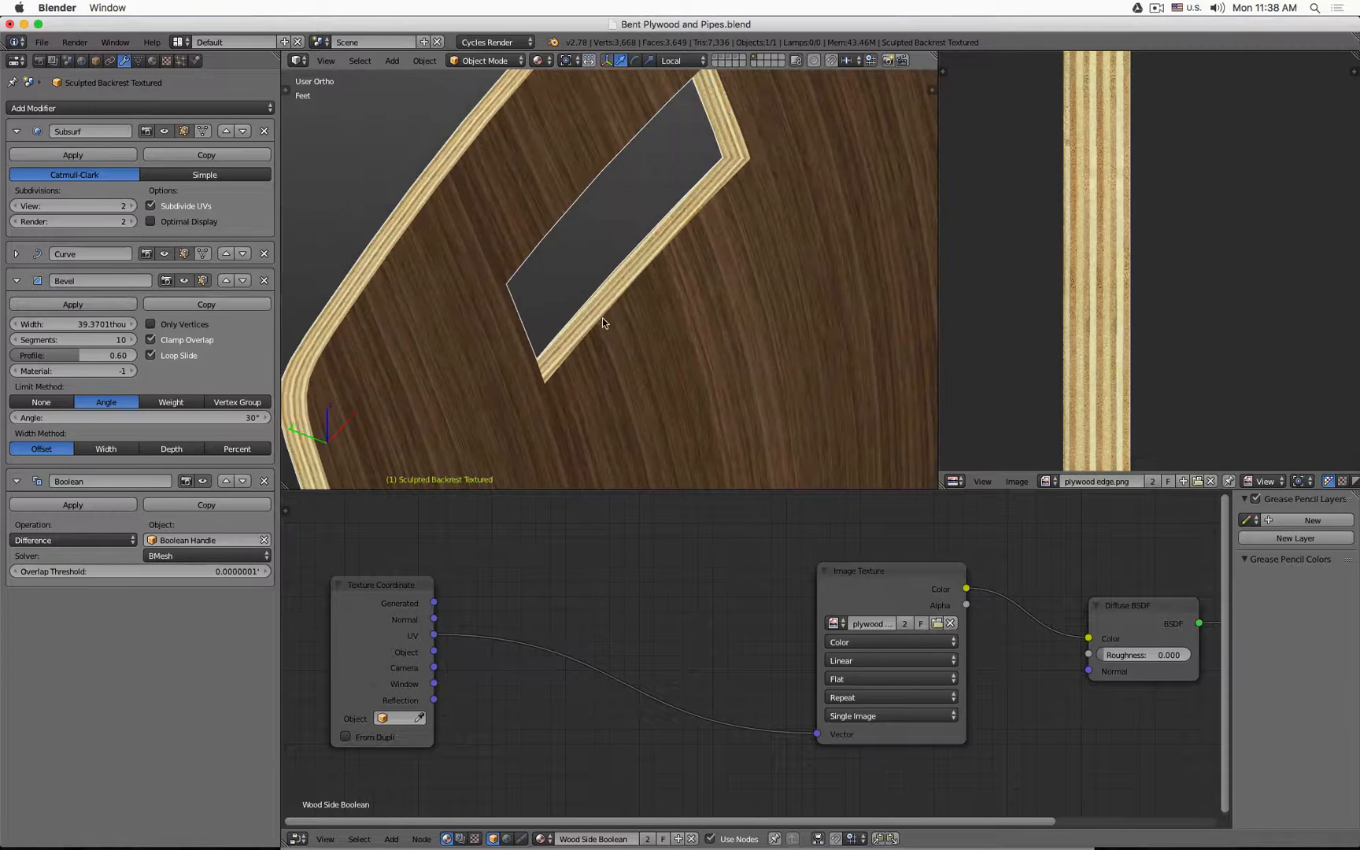
middle_click_drag(597, 302, 553, 123, "shift")
scroll(716, 276, "up", 2)
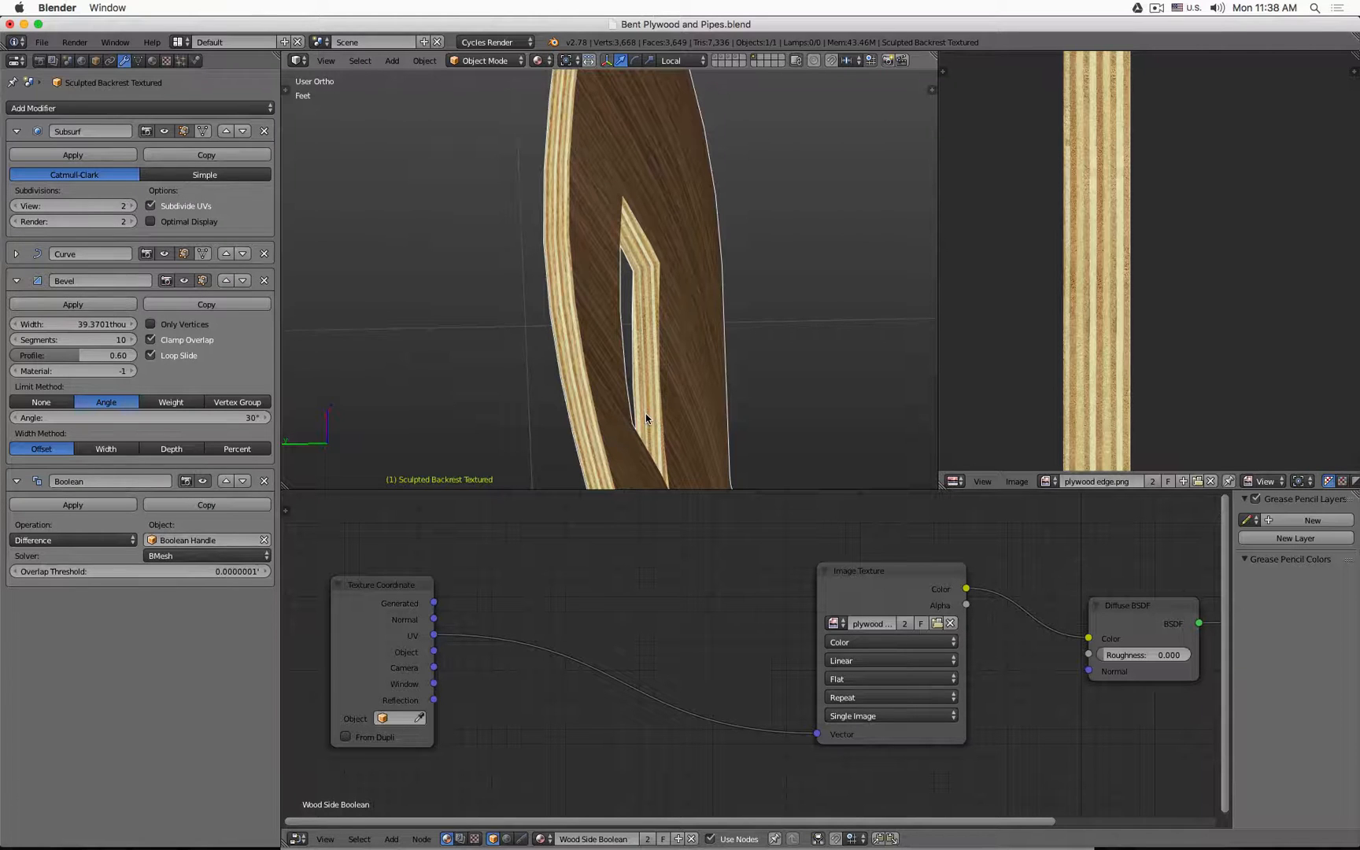
On the handle layer, duplicate the Boolean Handle in place and move the copy to the backrest's layer
middle_click_drag(644, 413, 625, 212)
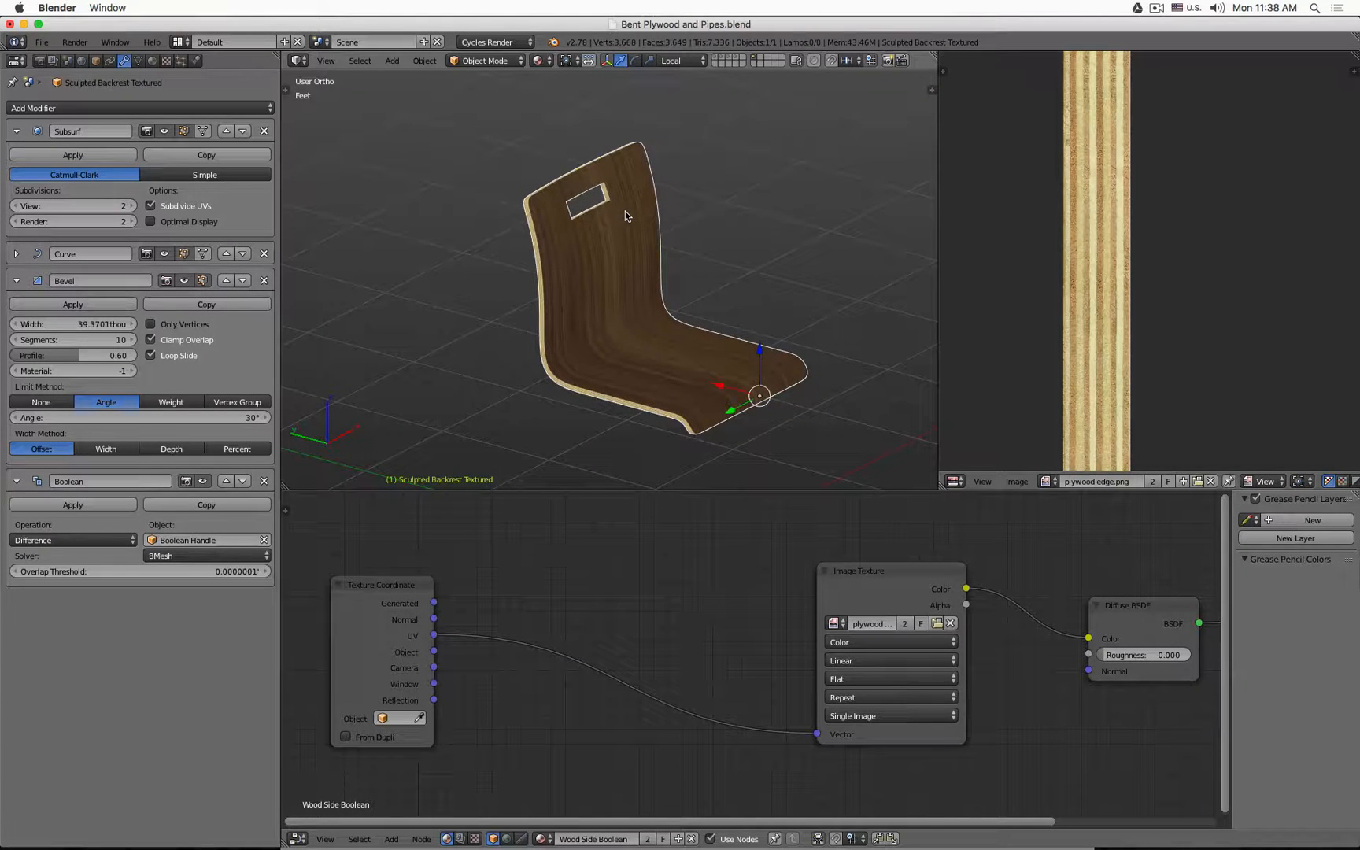
scroll(625, 212, "up", 8)
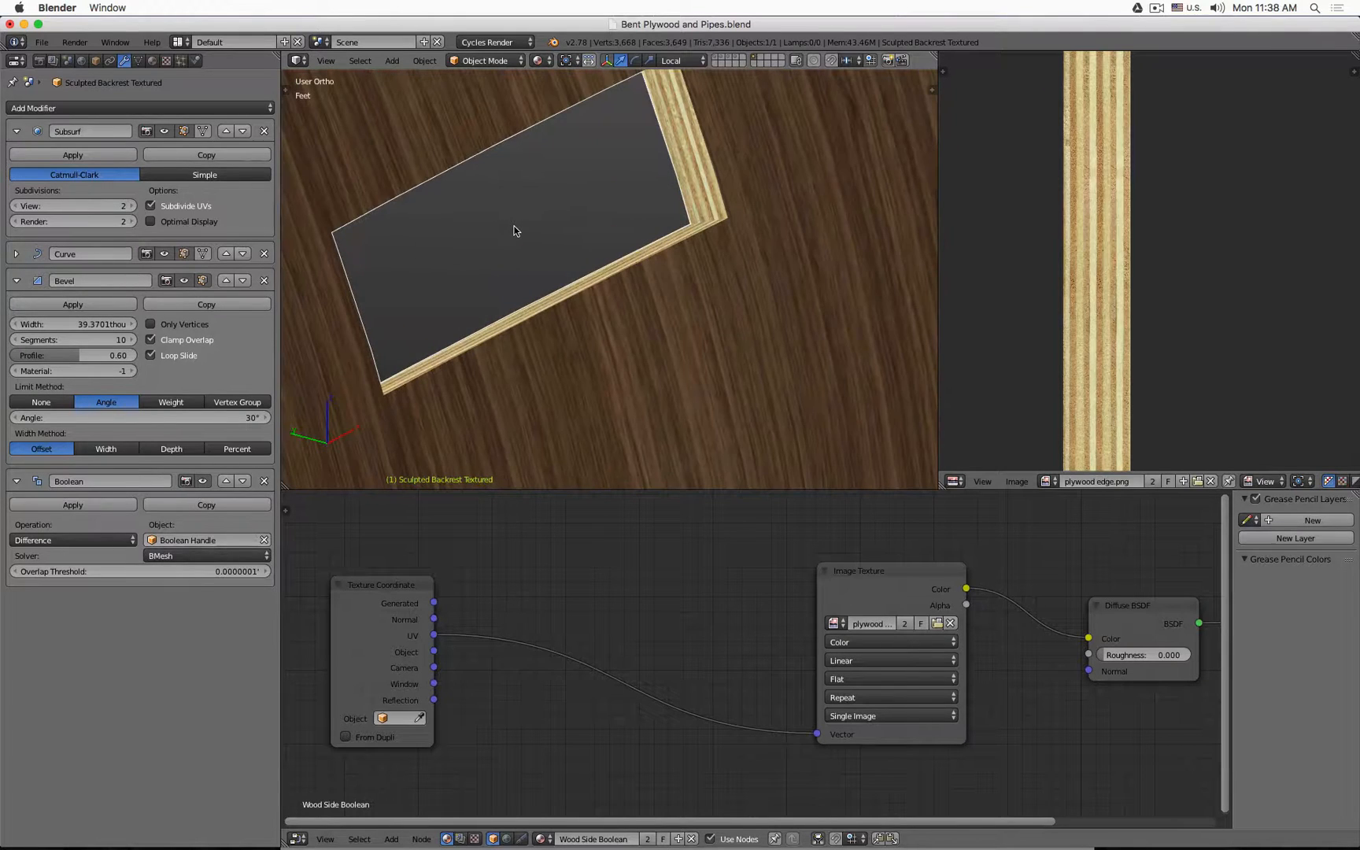
scroll(515, 231, "down", 8)
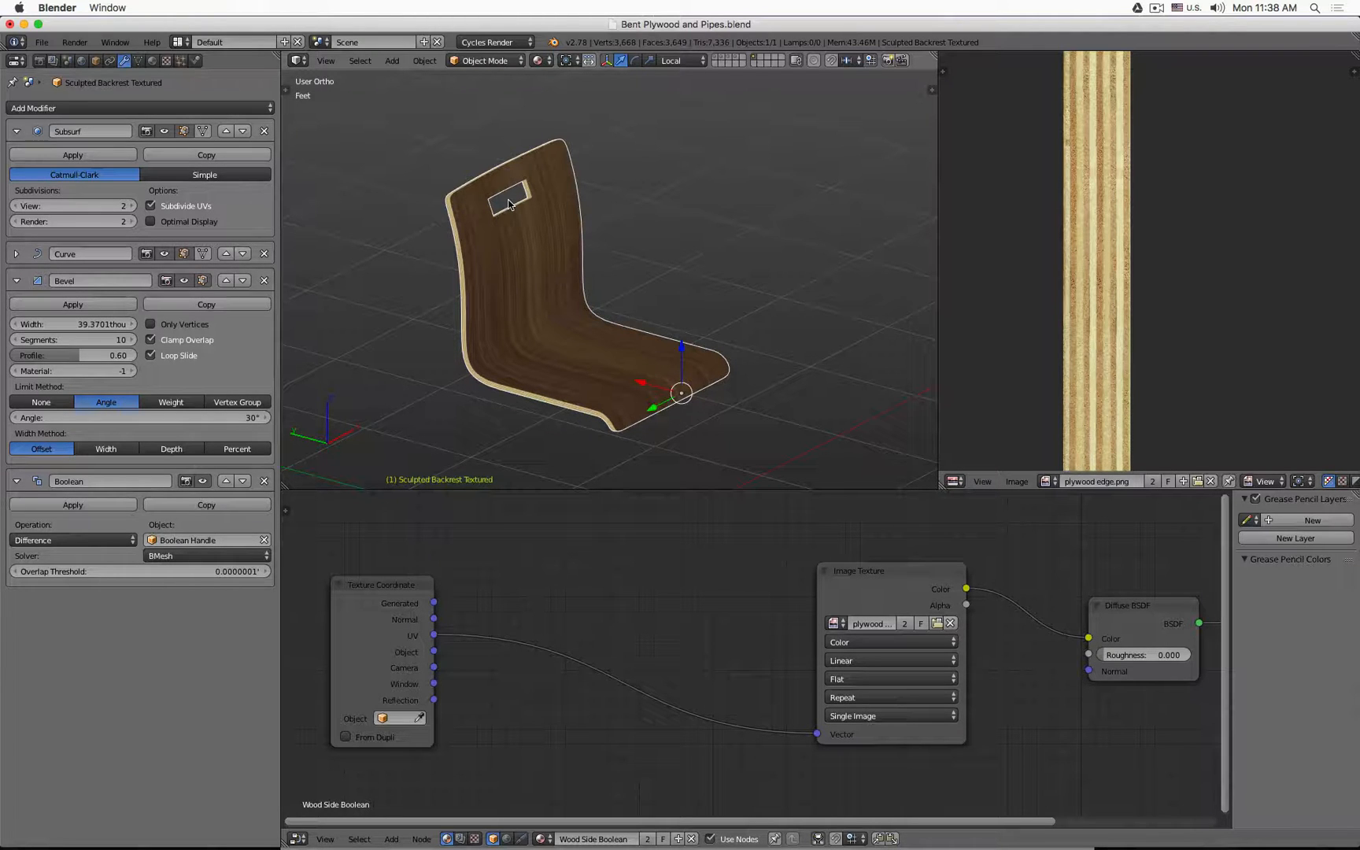
scroll(693, 173, "up", 8)
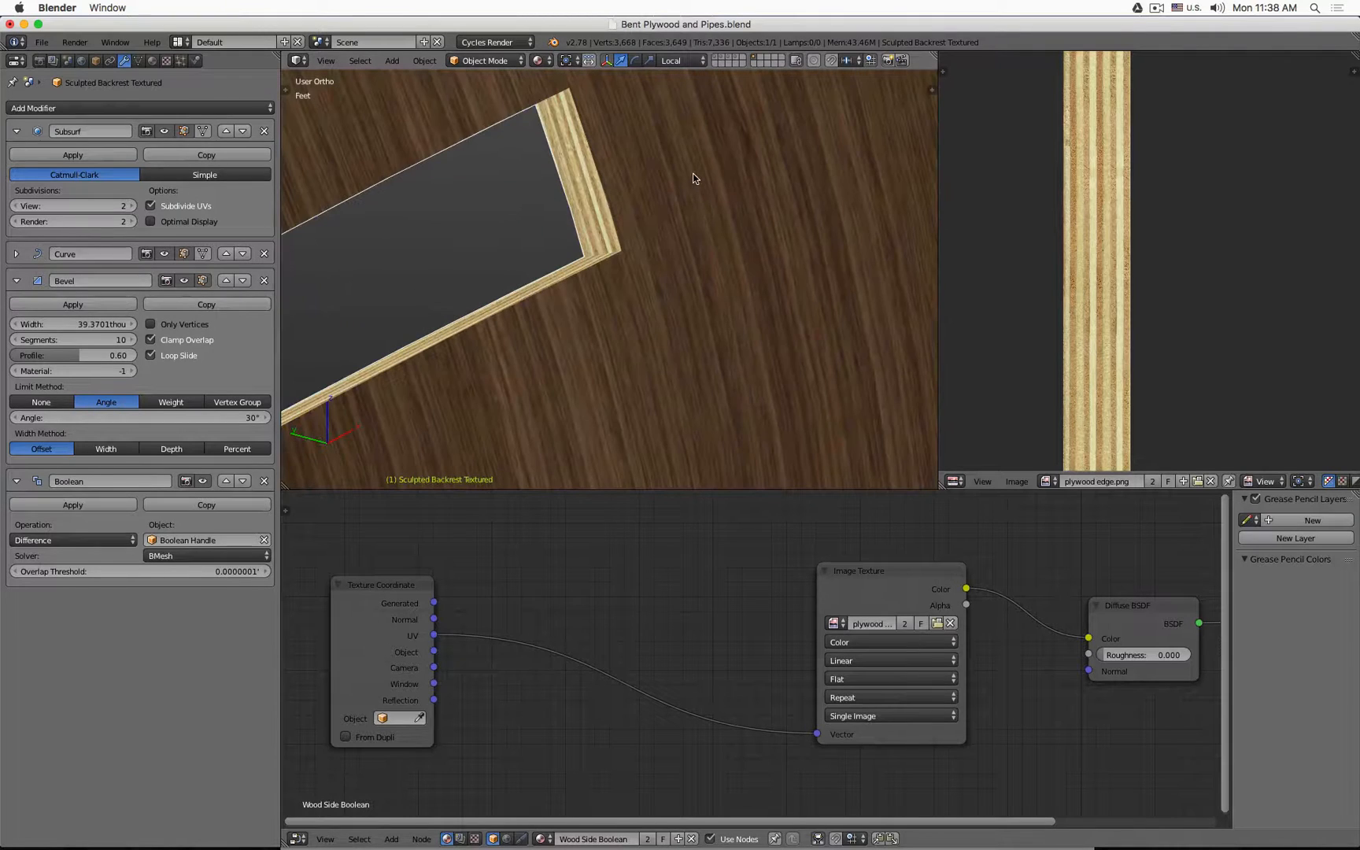
left_click(726, 61)
scroll(602, 178, "down", 3)
right_click(547, 195)
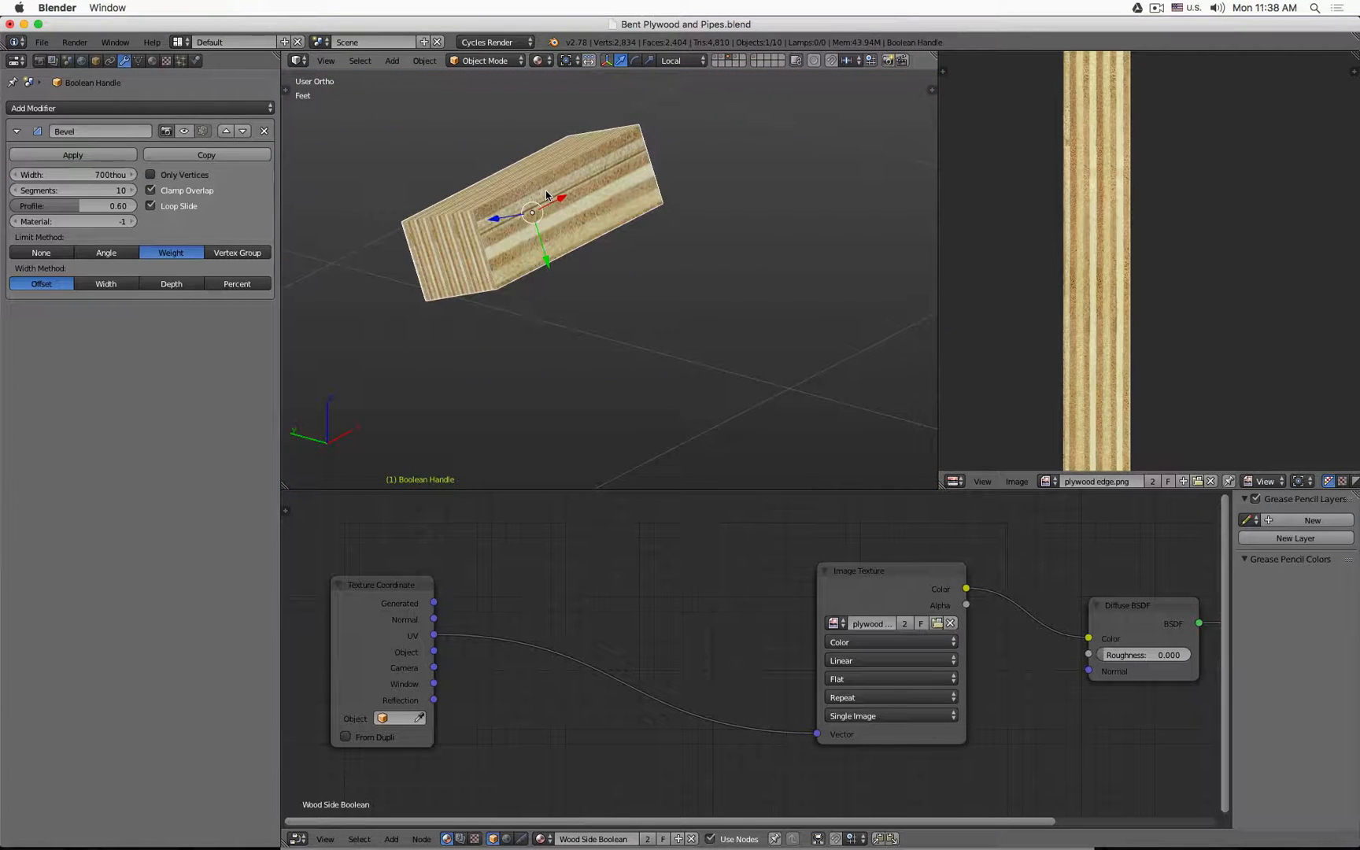
key("shift+d")
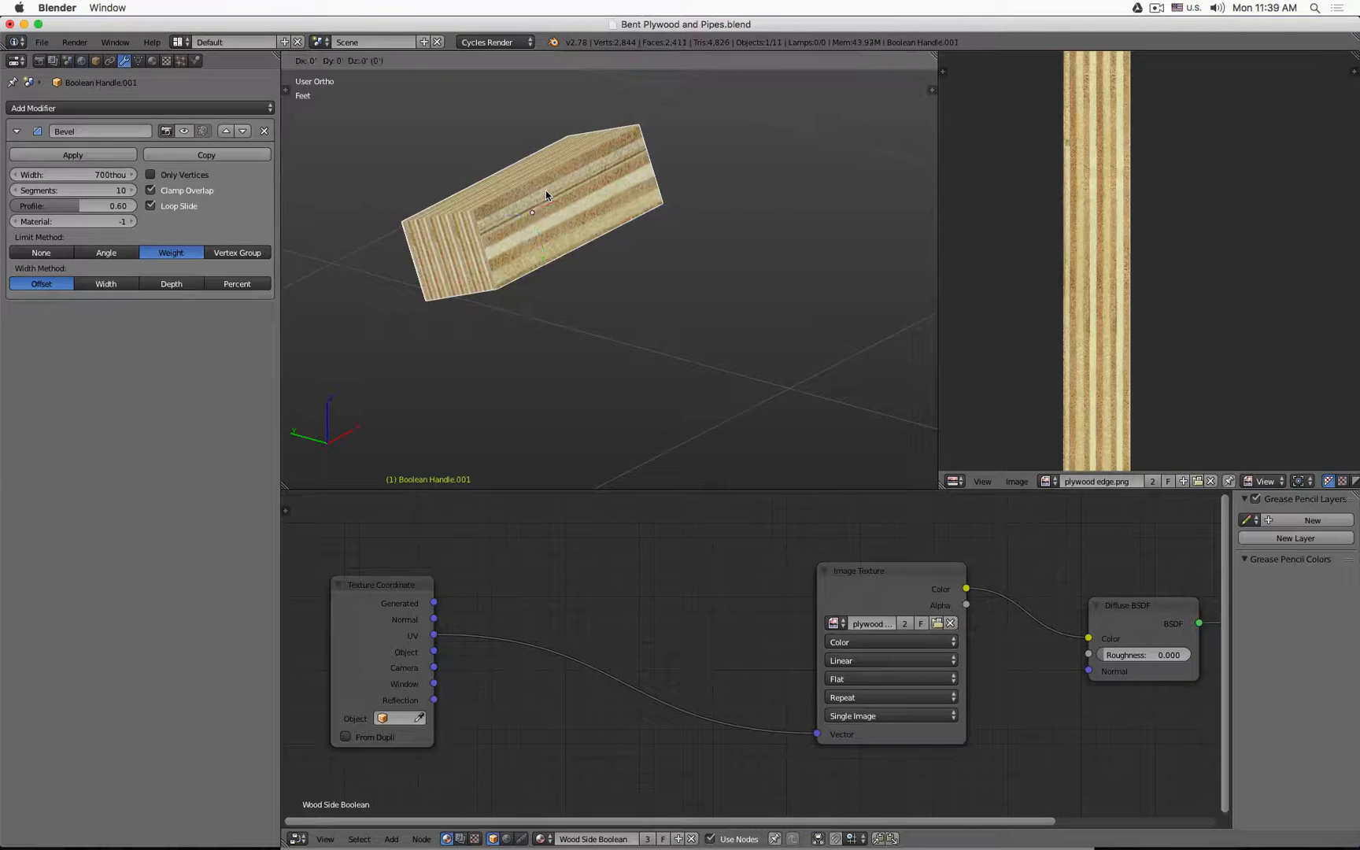
key("Escape")
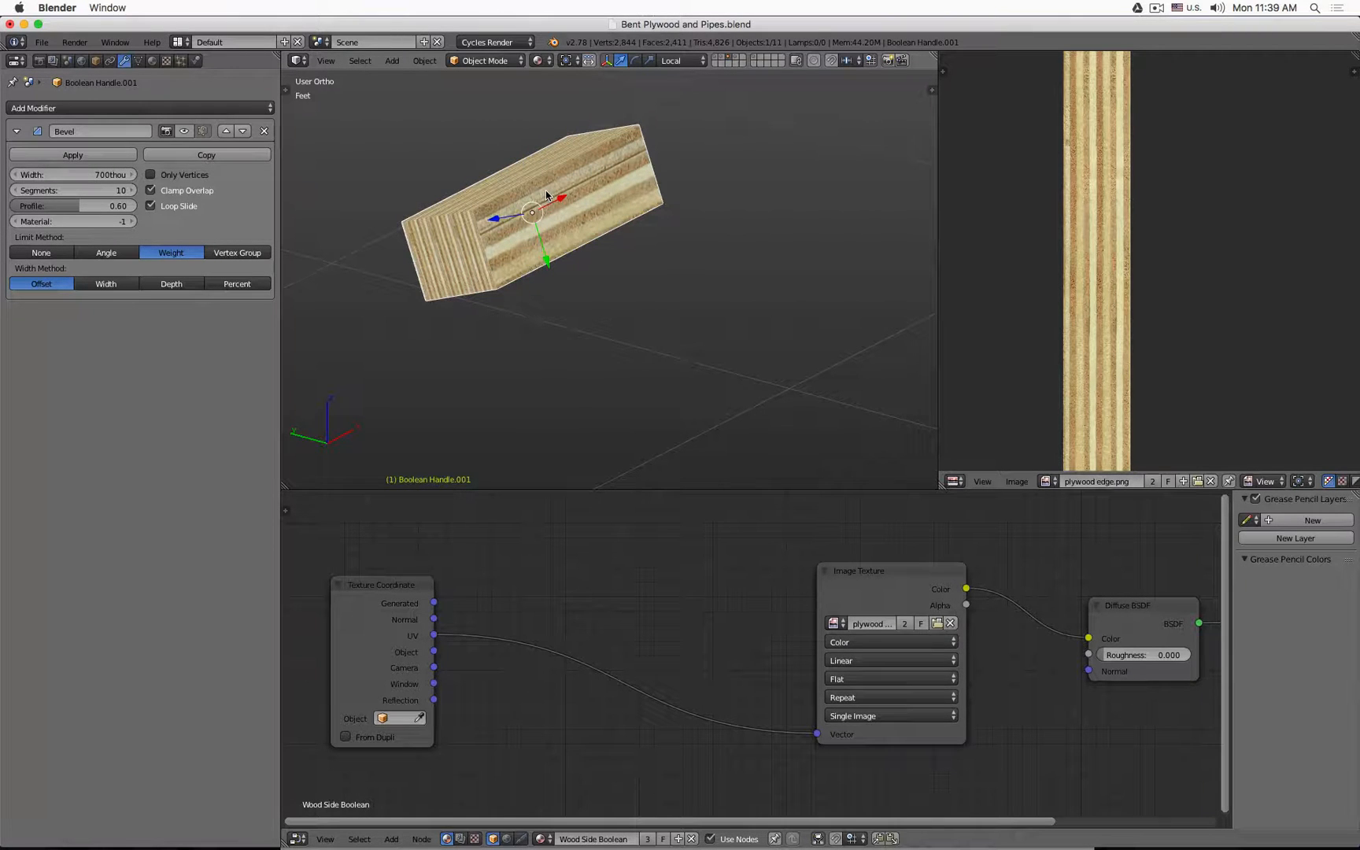
key("m")
key("alt+1")
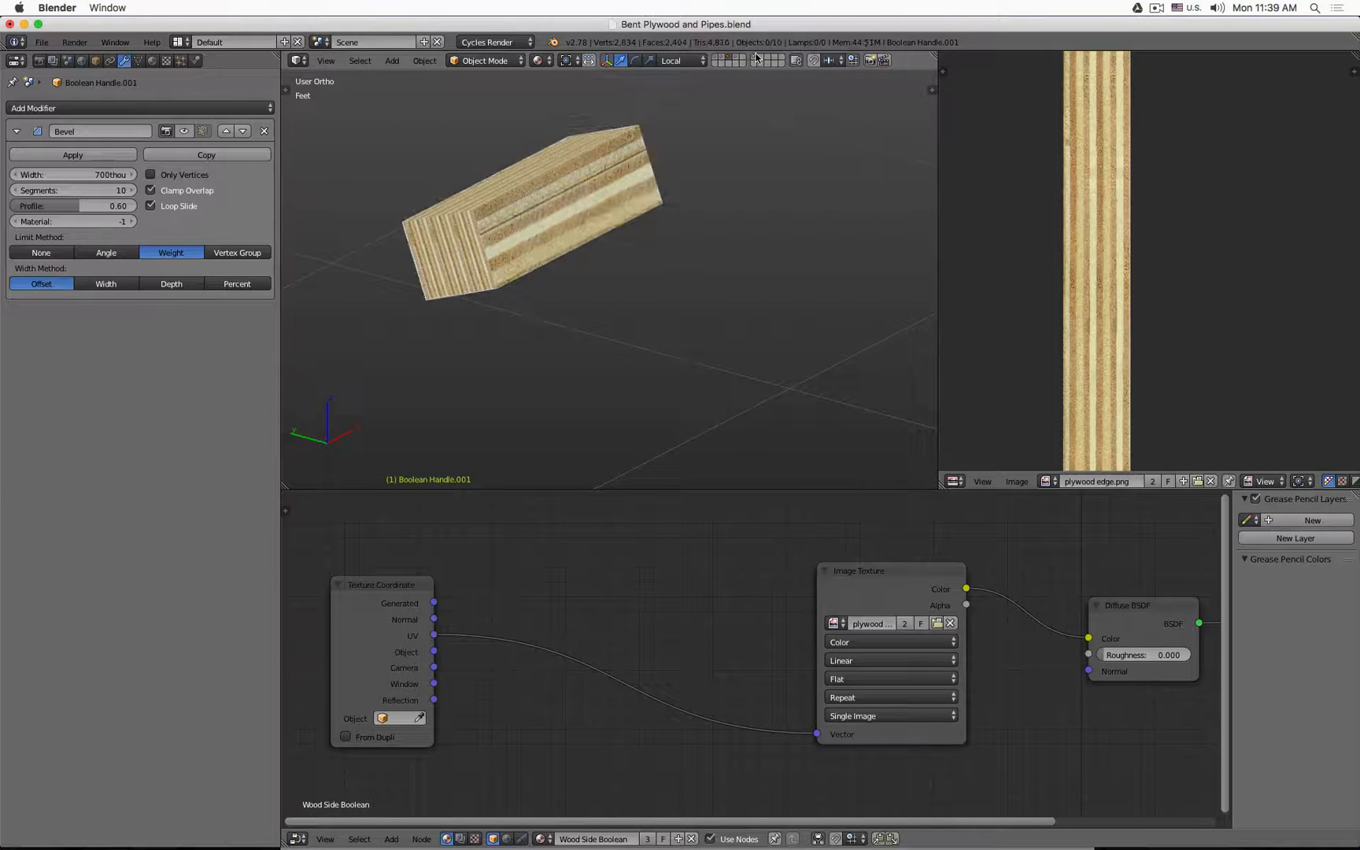
Show the backrest layer and replace the Sculpted Backrest's Boolean object with the duplicate, Boolean Handle.001
left_click(754, 55)
right_click(380, 174)
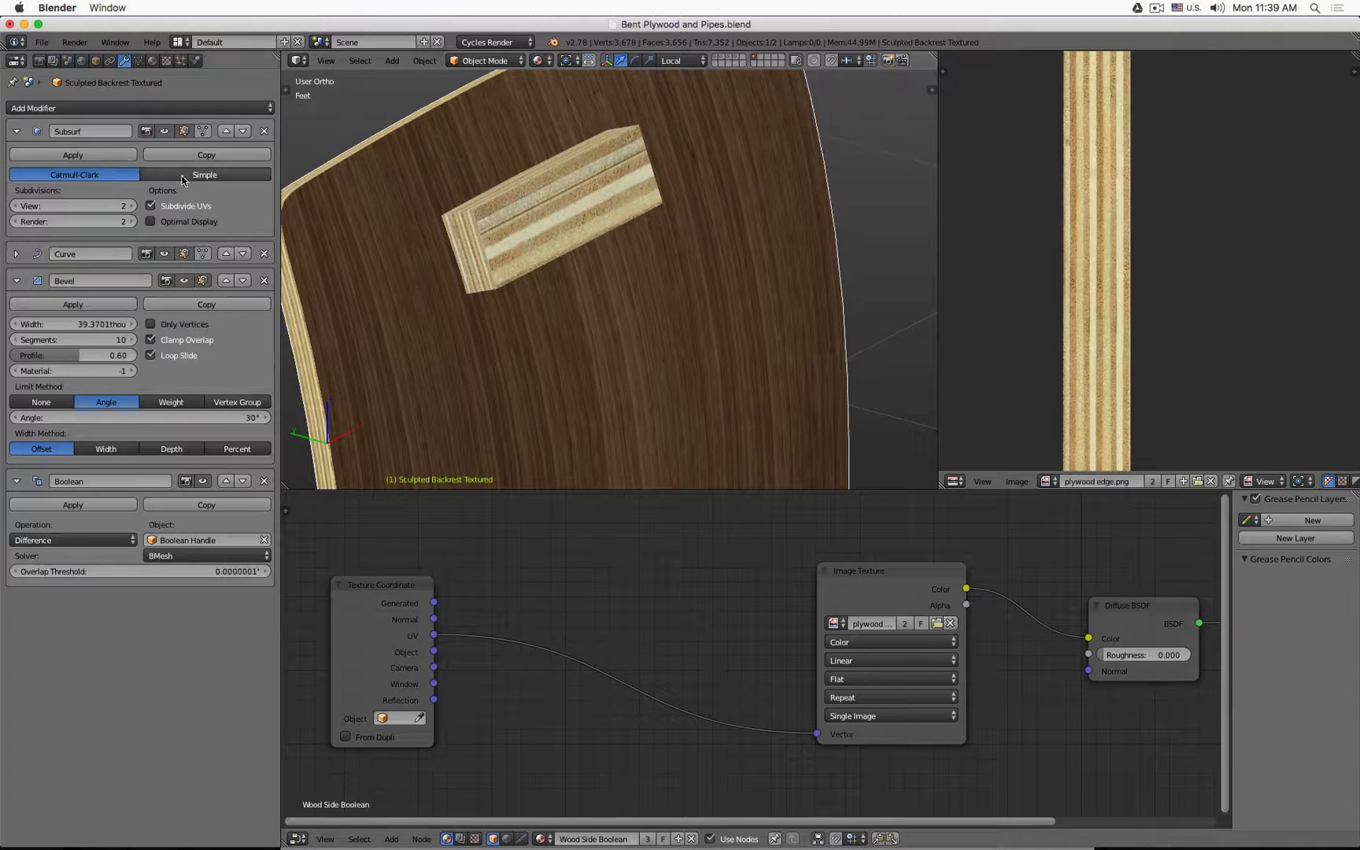
left_click(264, 540)
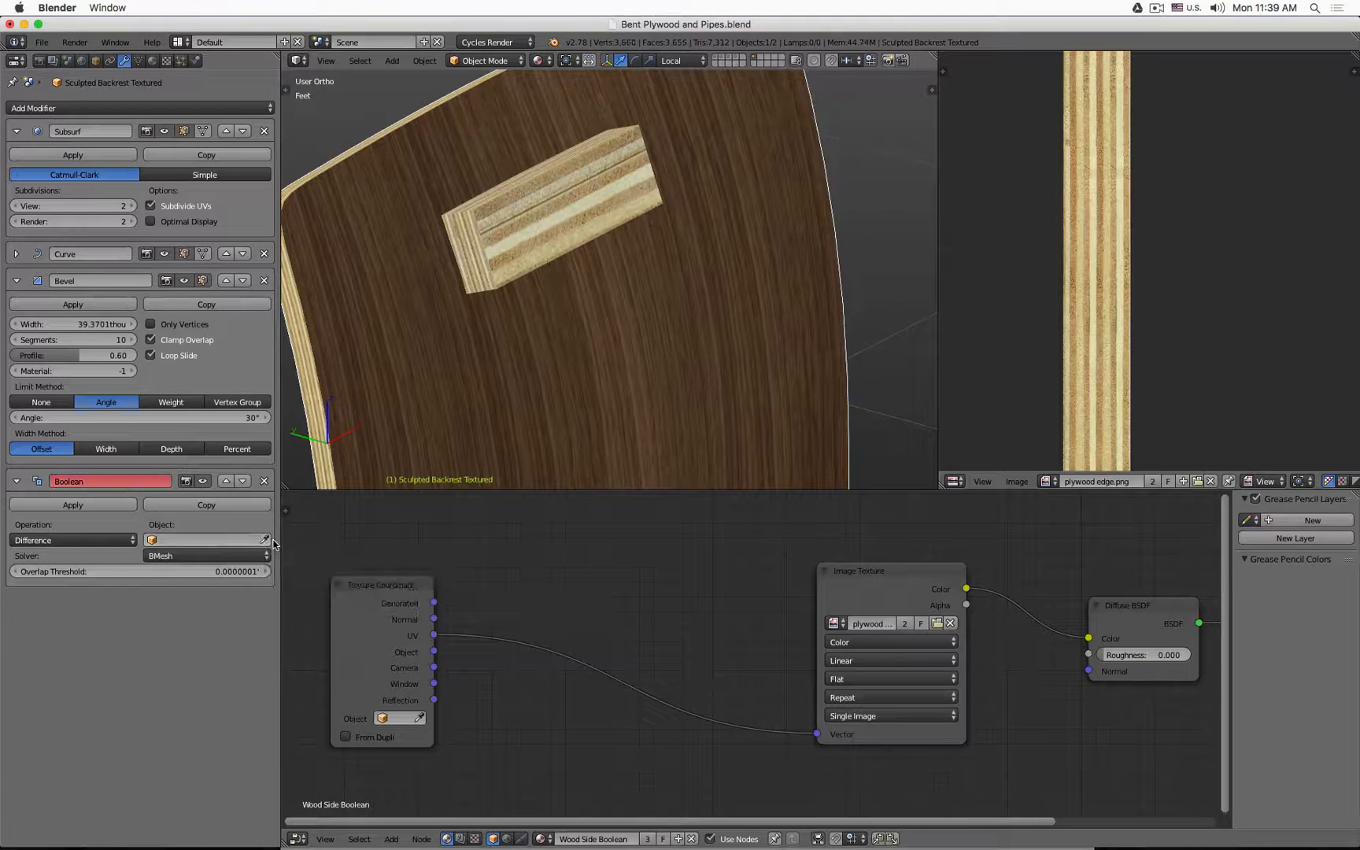
left_click(264, 540)
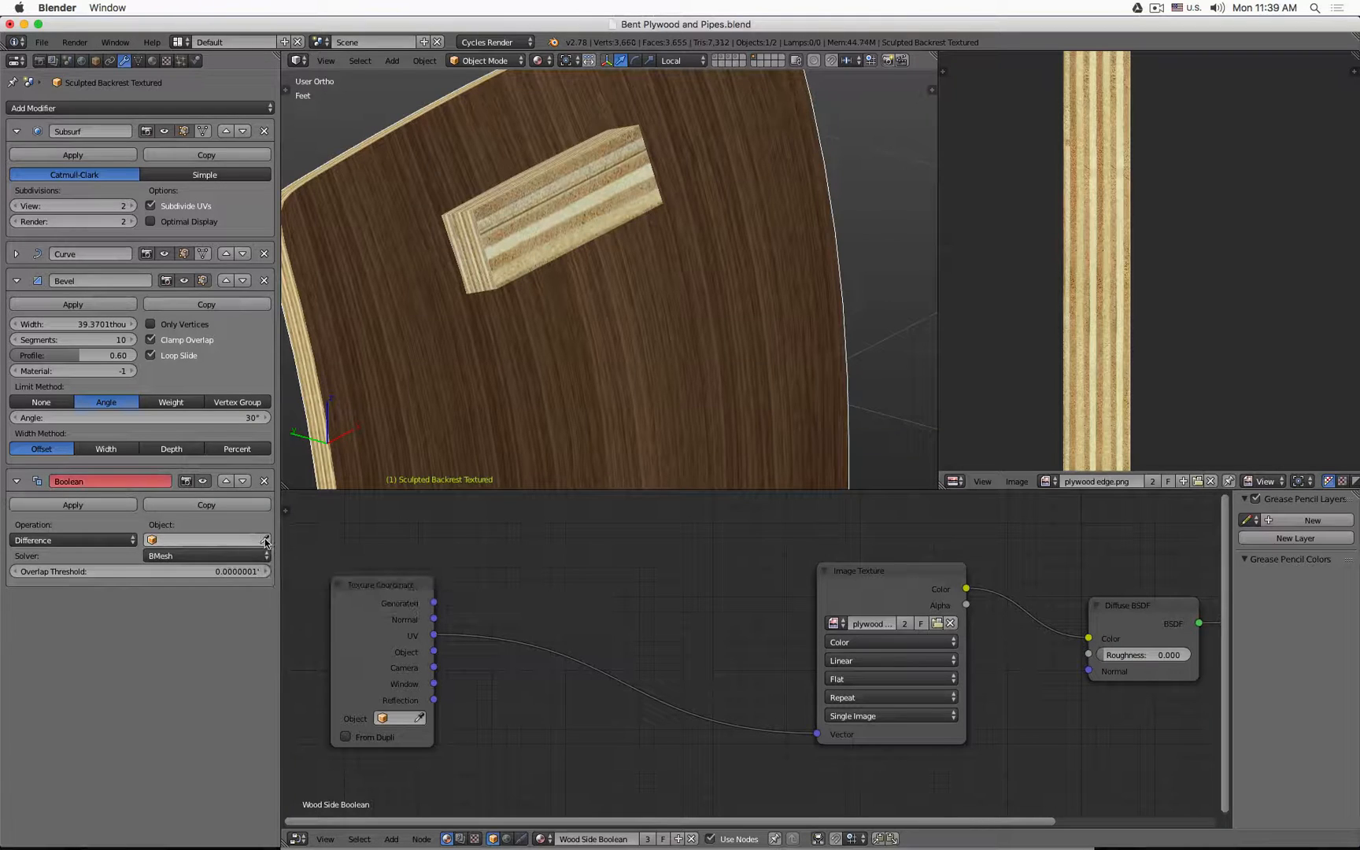
left_click(502, 240)
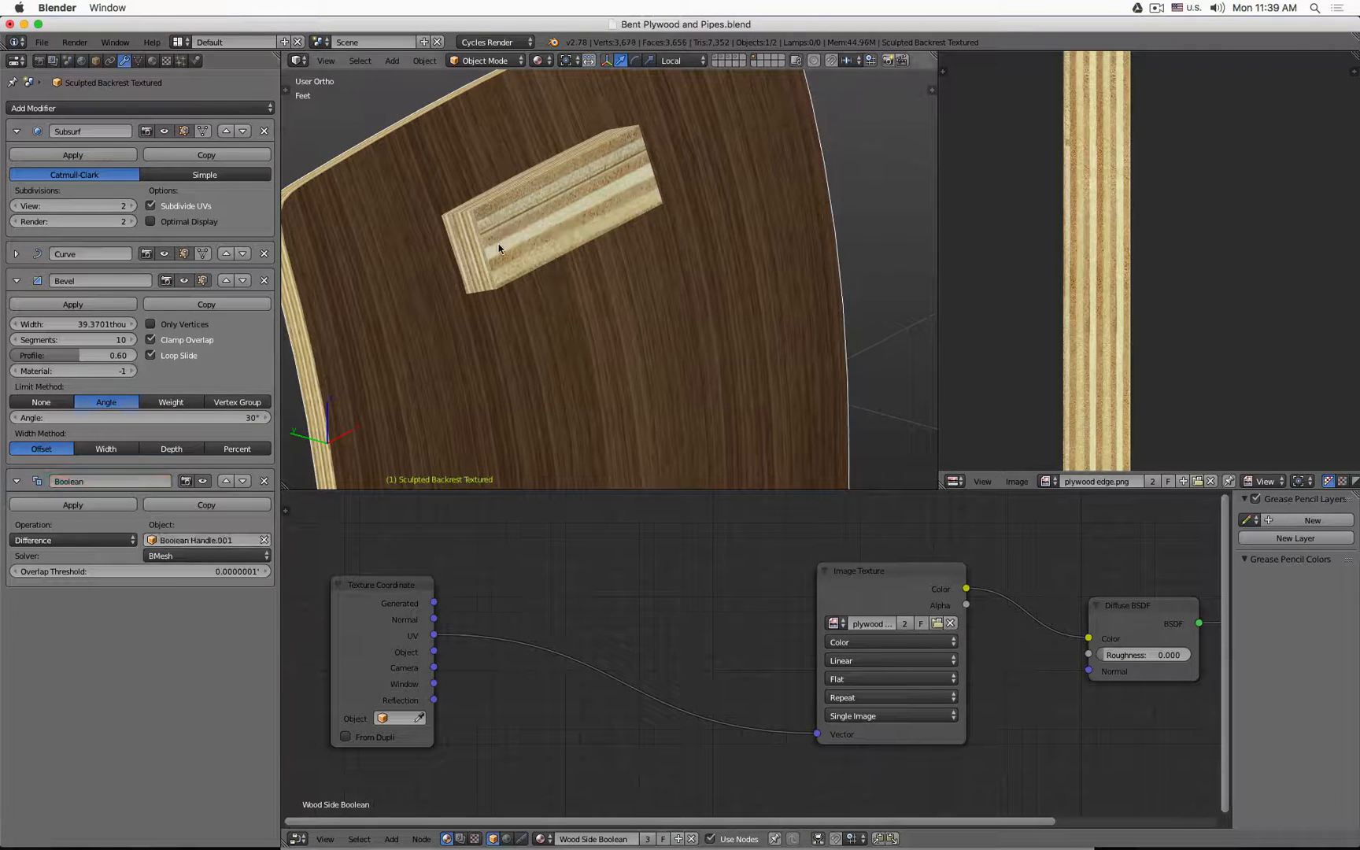
Move the backrest's Boolean modifier above its Bevel modifier and set the Boolean solver to Carve
left_click(227, 480)
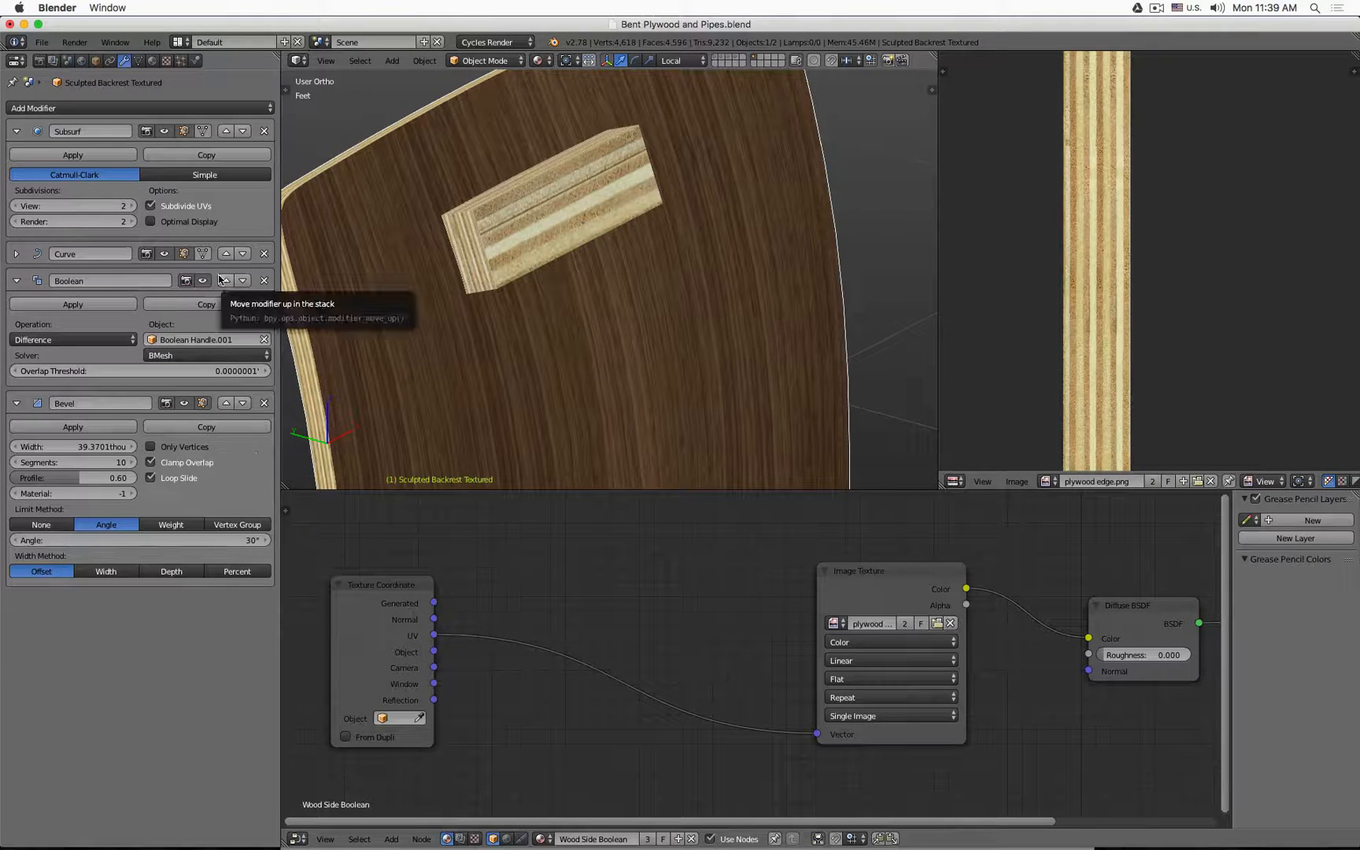
left_click(165, 355)
left_click(165, 324)
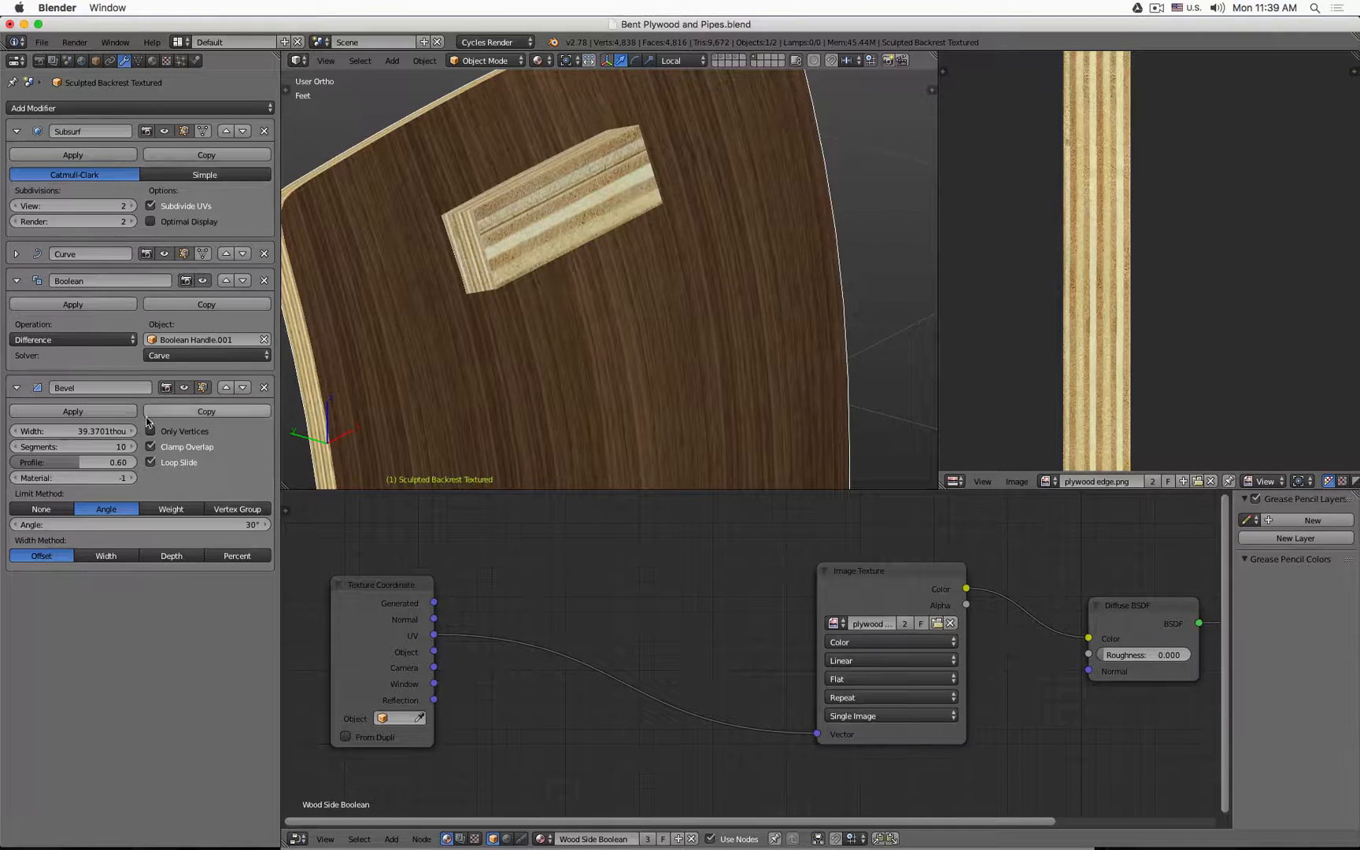
left_click(151, 447)
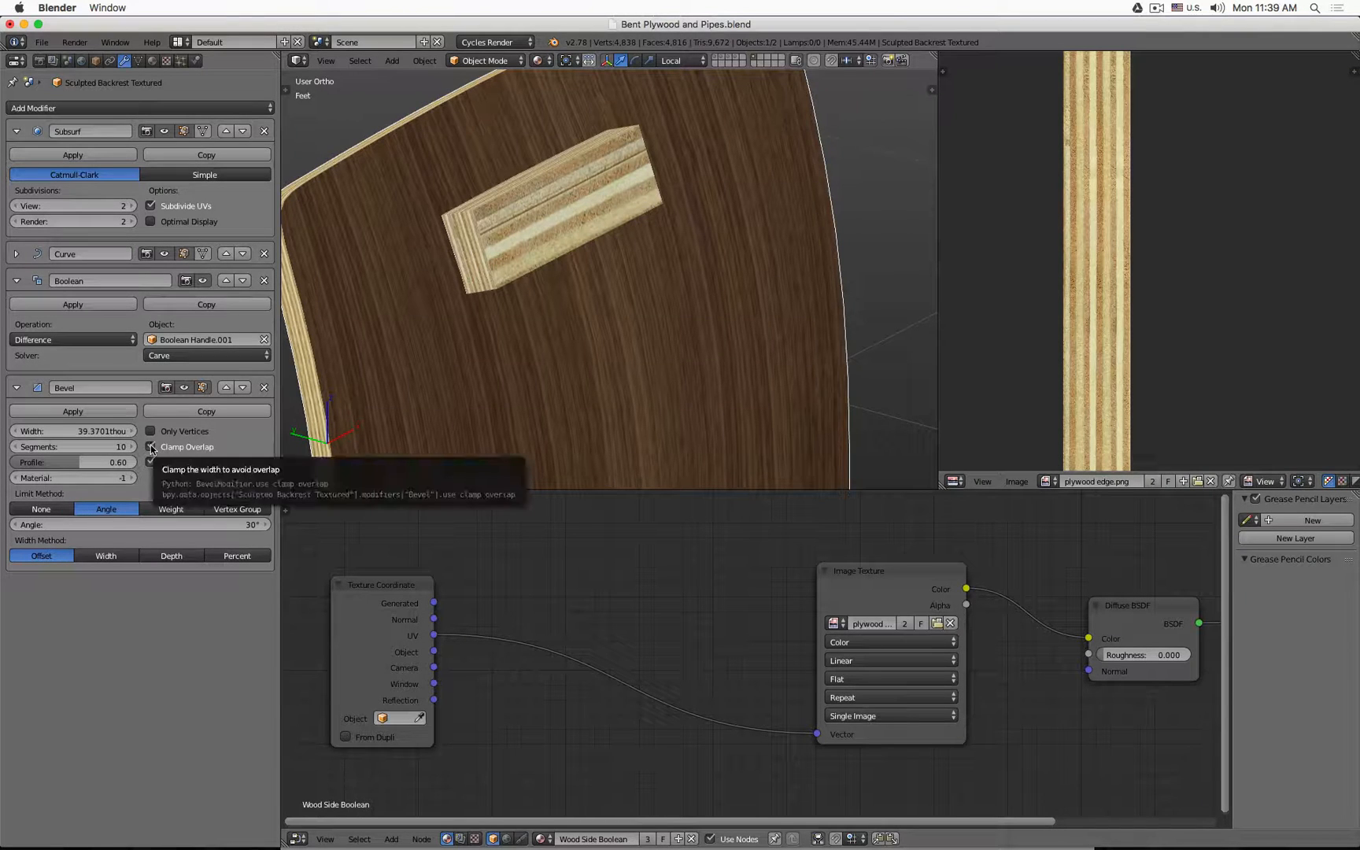
left_click(150, 447)
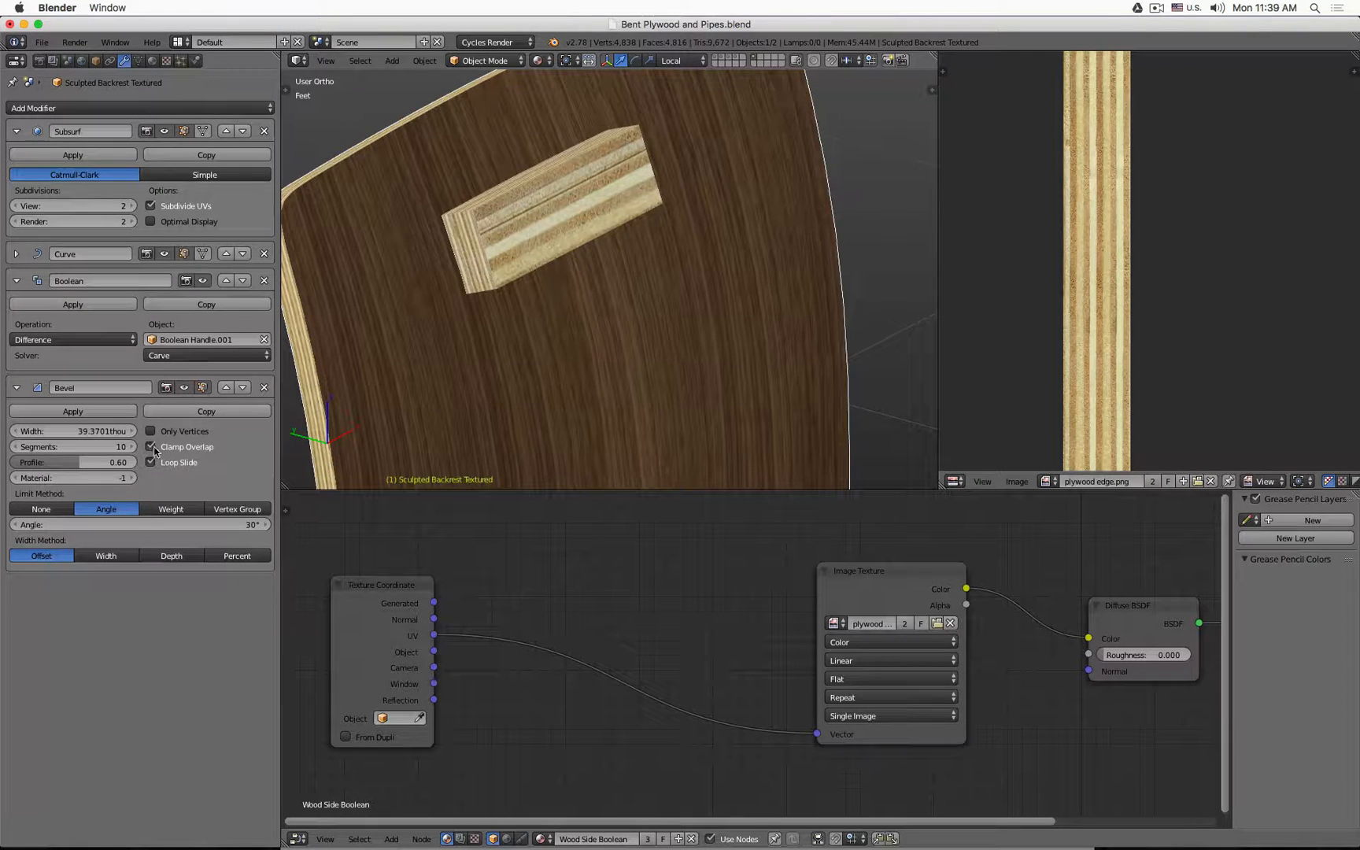
Hide the duplicated handle, reselect the backrest, and examine the beveled corner of the cutout up close in wireframe
right_click(545, 191)
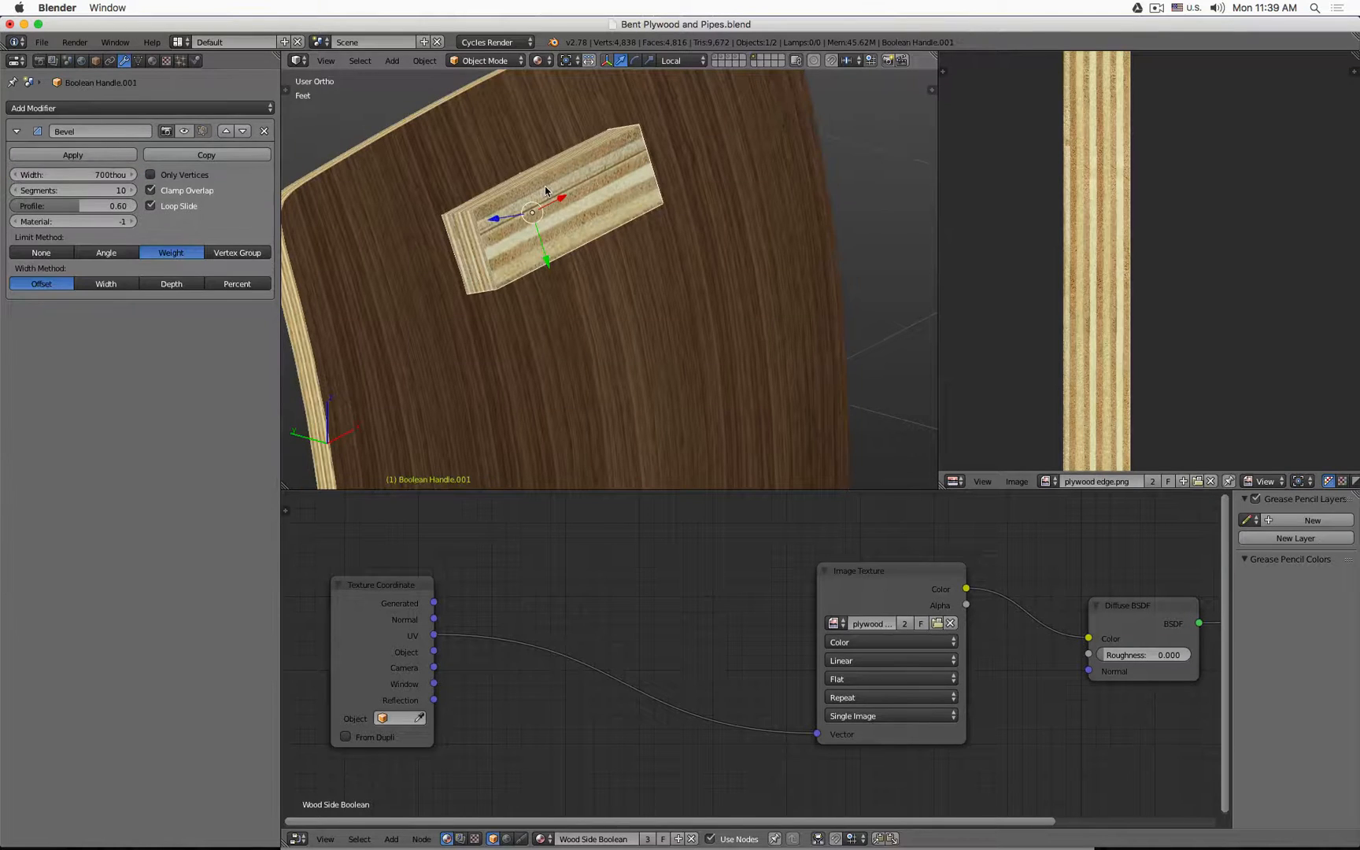
key("h")
right_click(431, 194)
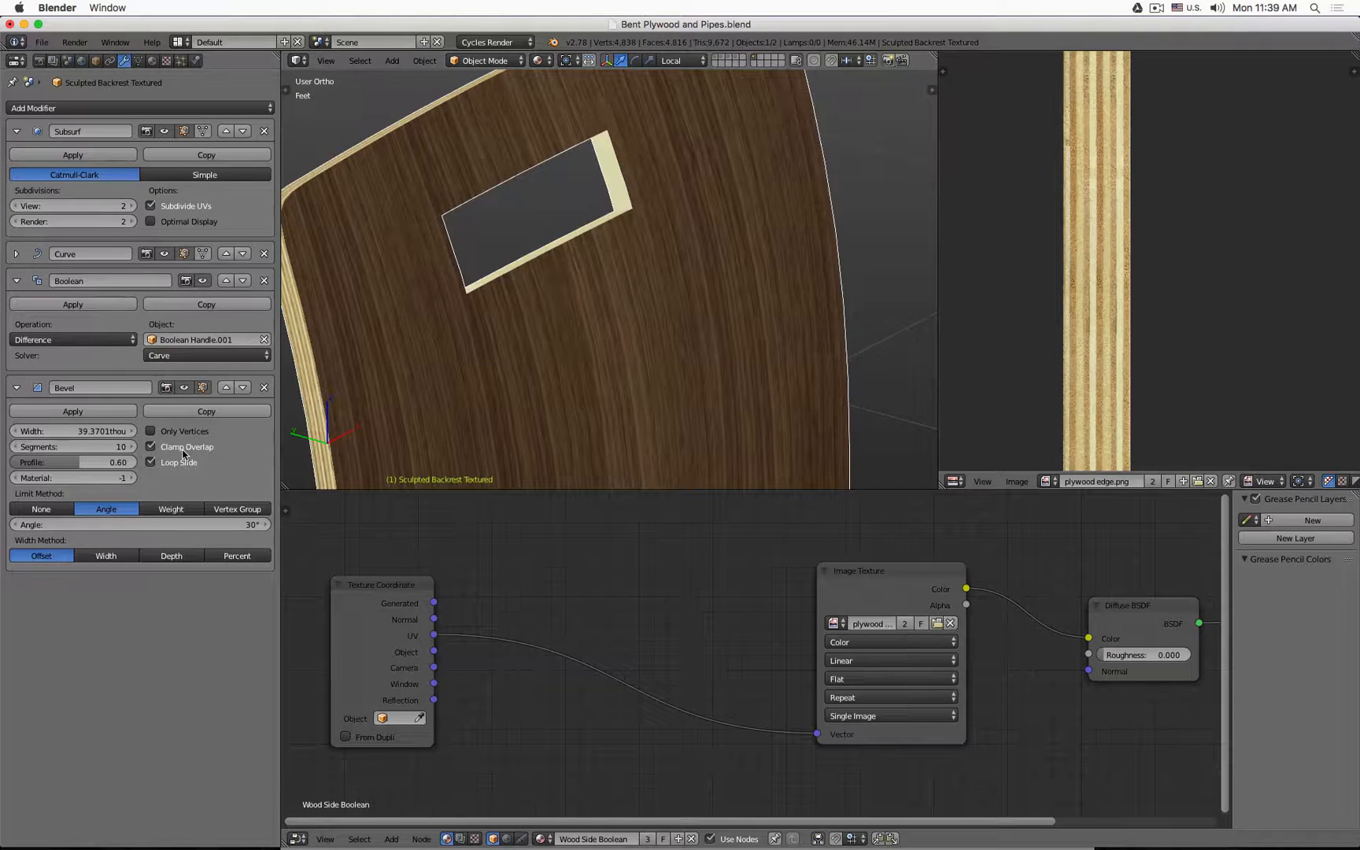
scroll(641, 188, "up", 6)
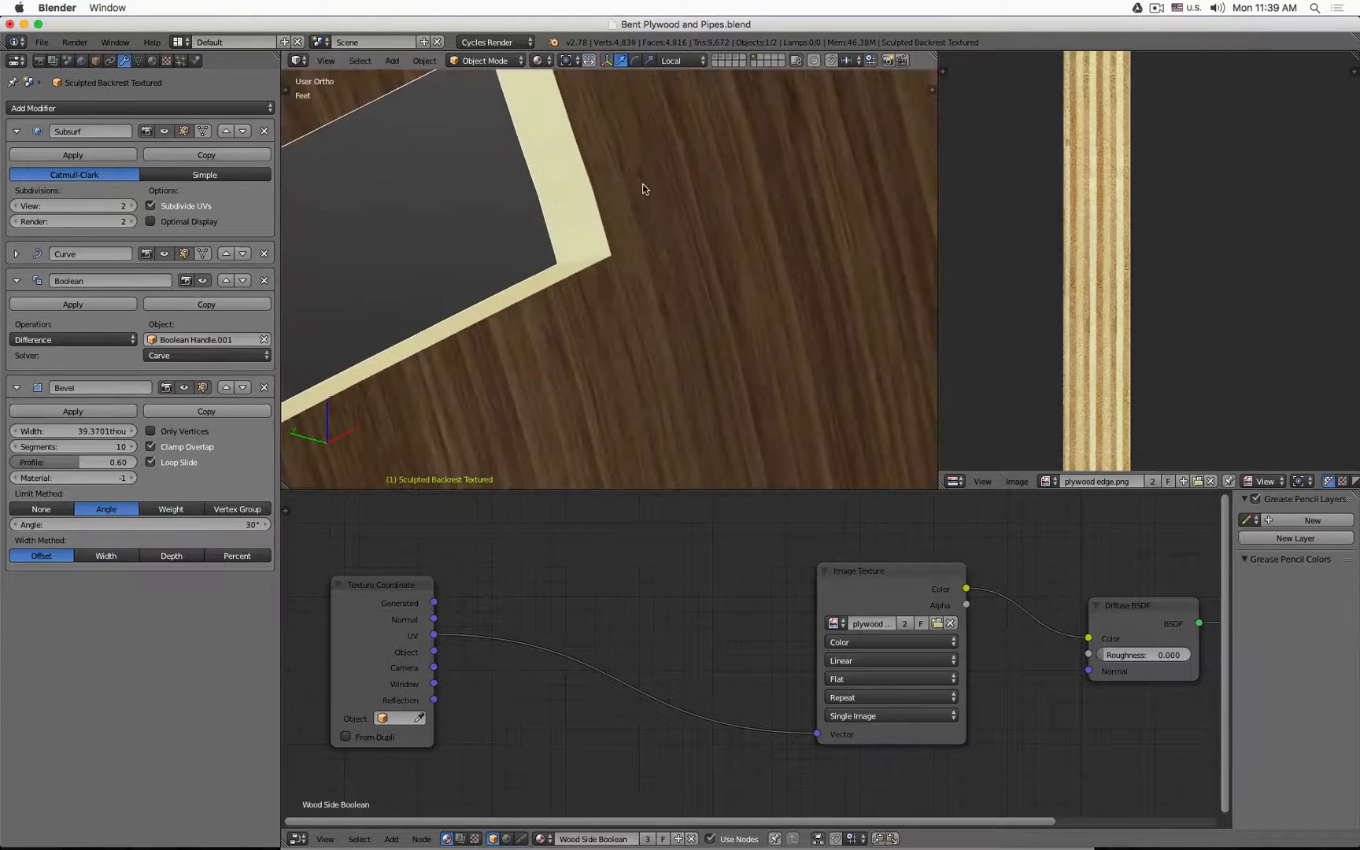
scroll(550, 294, "up", 3)
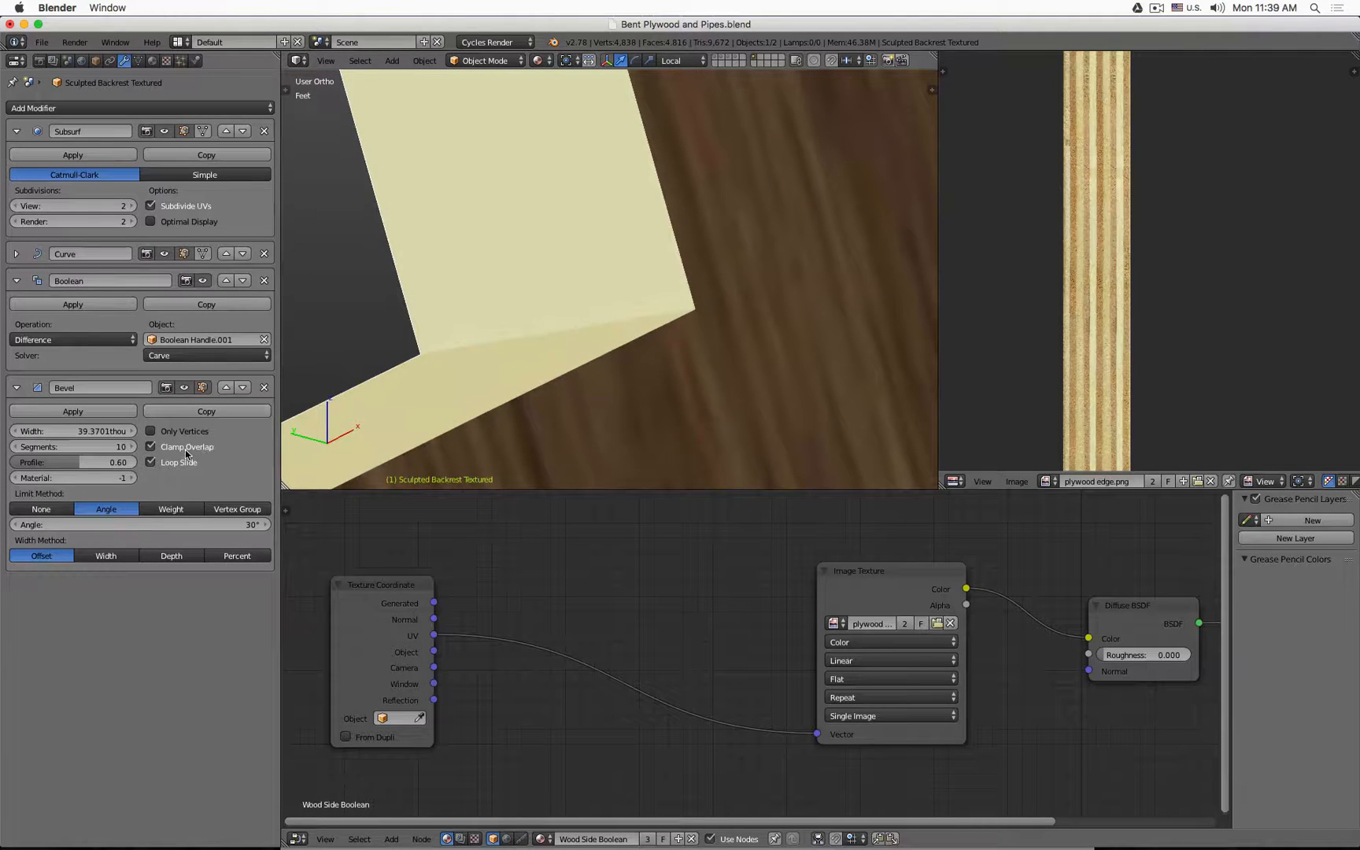
scroll(674, 282, "up", 1)
key("z")
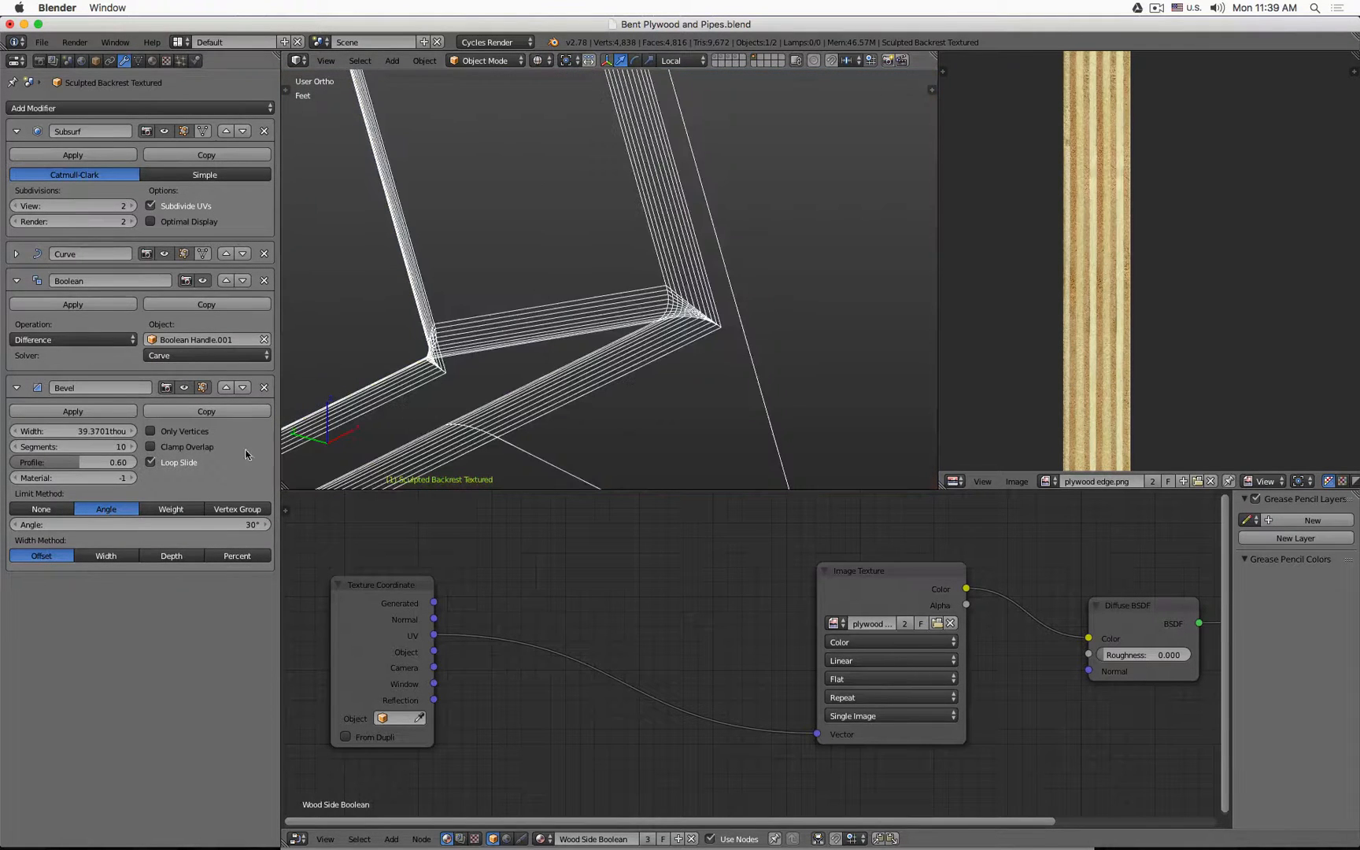
Compare the cutout's bevel with Clamp Overlap on and off, leave it off, and return to solid shading
left_click(172, 447)
left_click(173, 447)
left_click(172, 447)
left_click(173, 447)
scroll(591, 327, "down", 5)
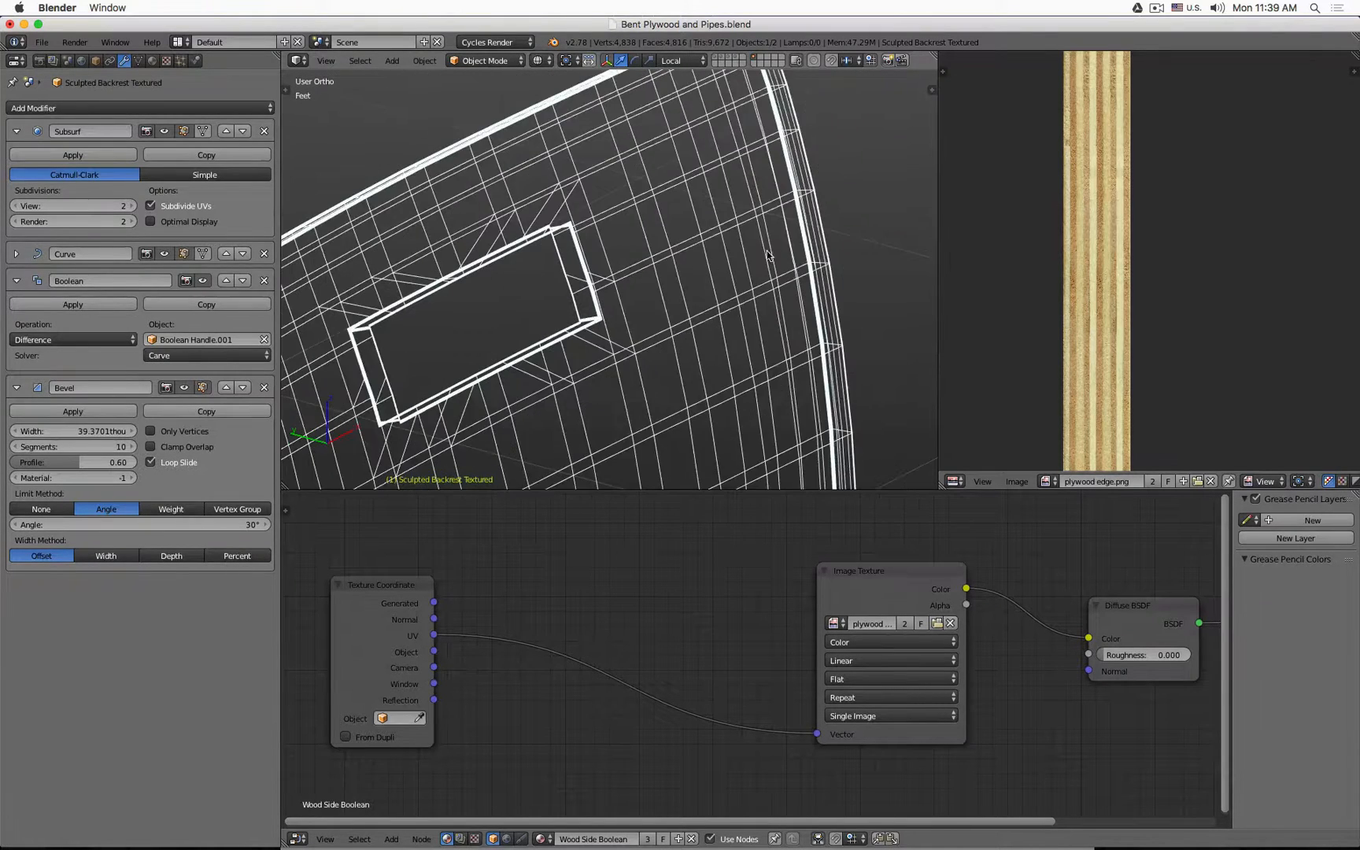
scroll(835, 294, "up", 1)
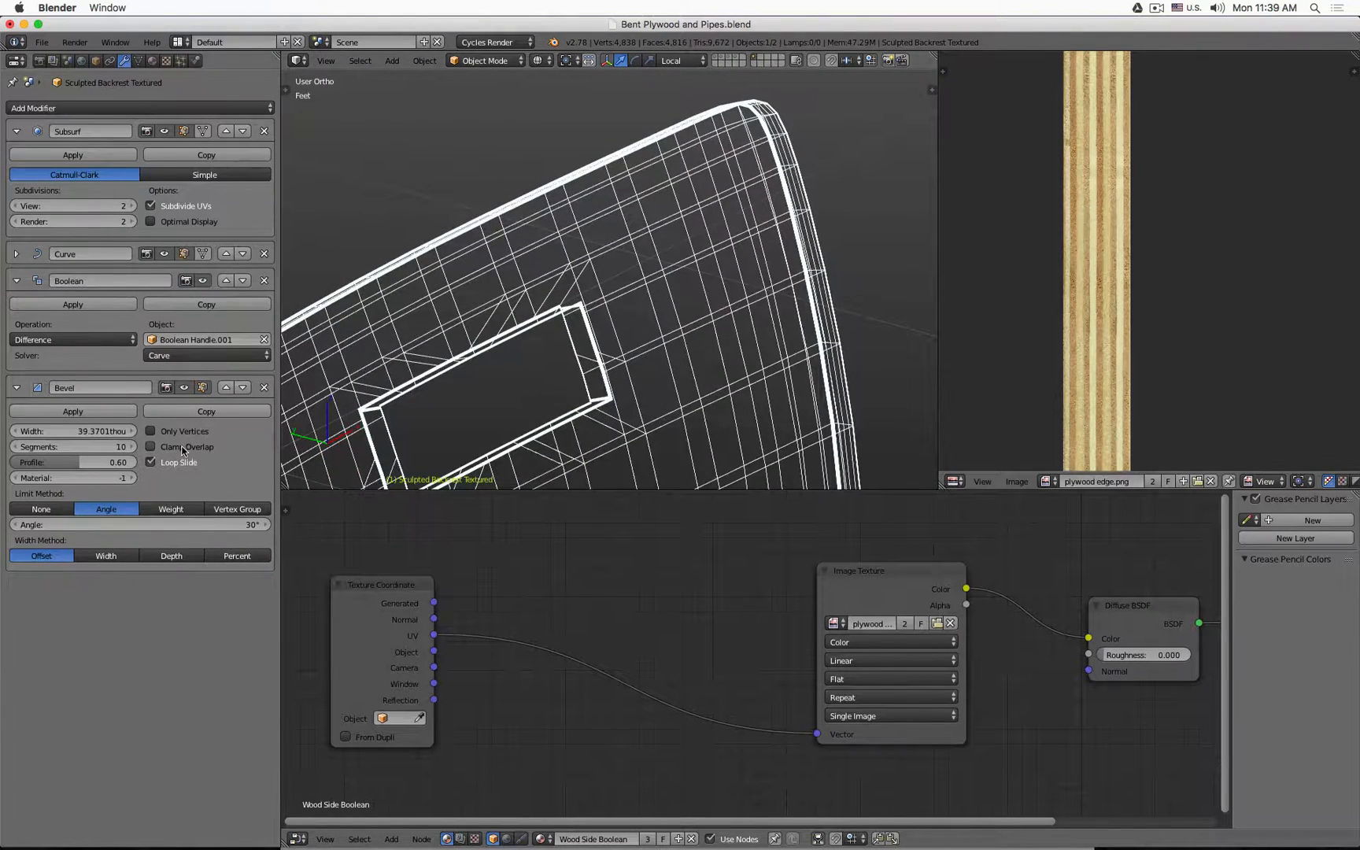
left_click(185, 448)
left_click(185, 447)
key("z")
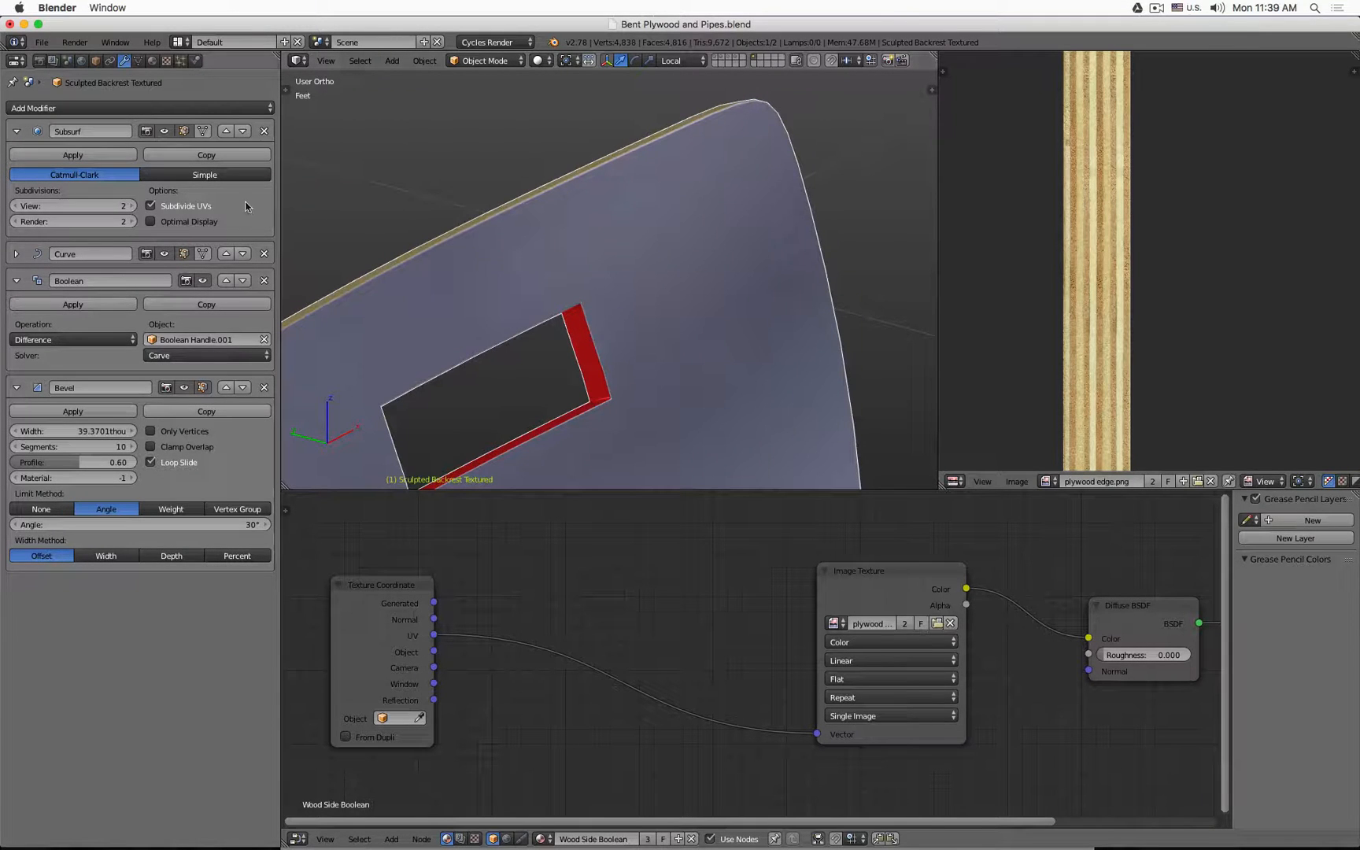
Set the backrest's Subsurf view subdivisions to 3 and check the cutout
left_click(131, 206)
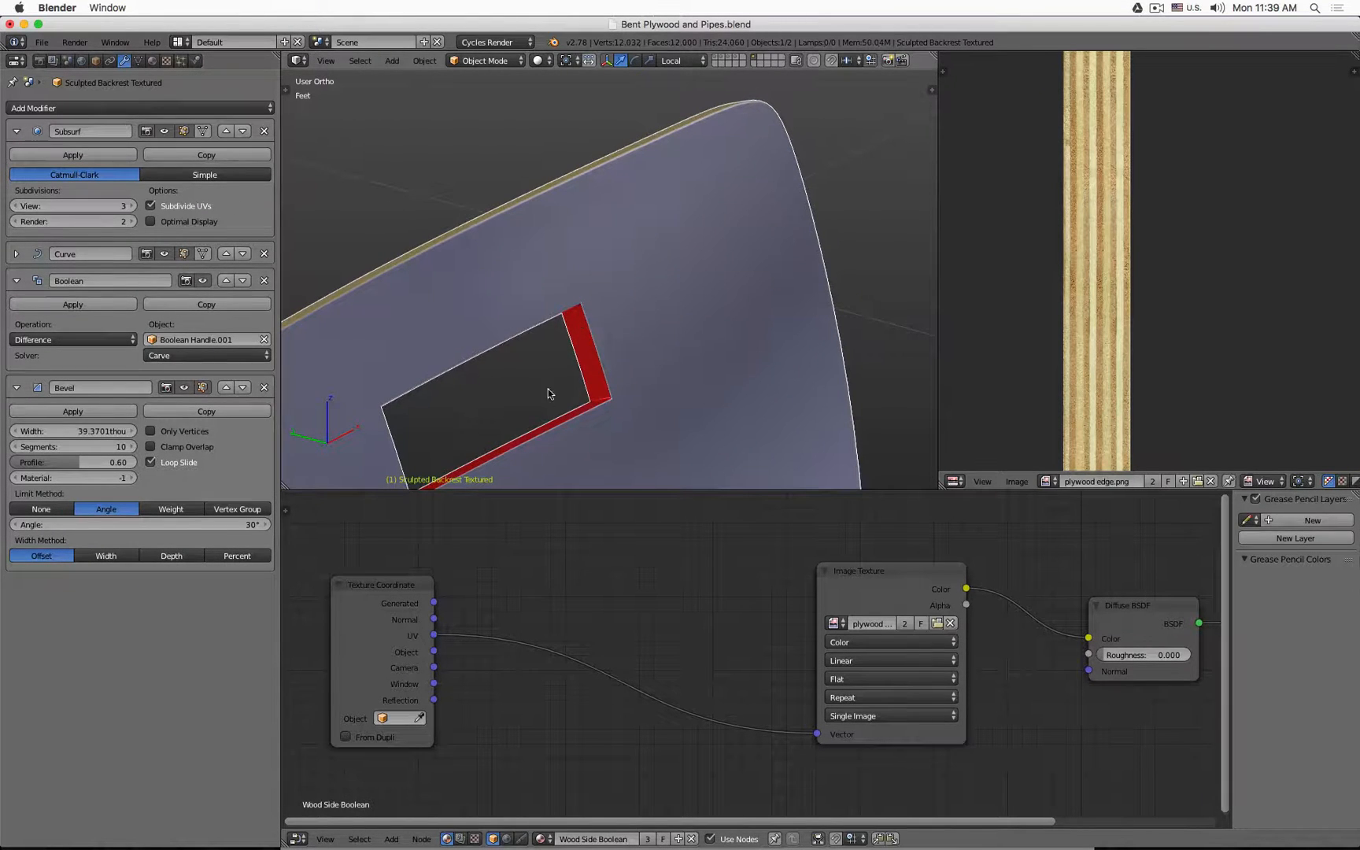
scroll(579, 354, "up", 4)
scroll(580, 354, "down", 2)
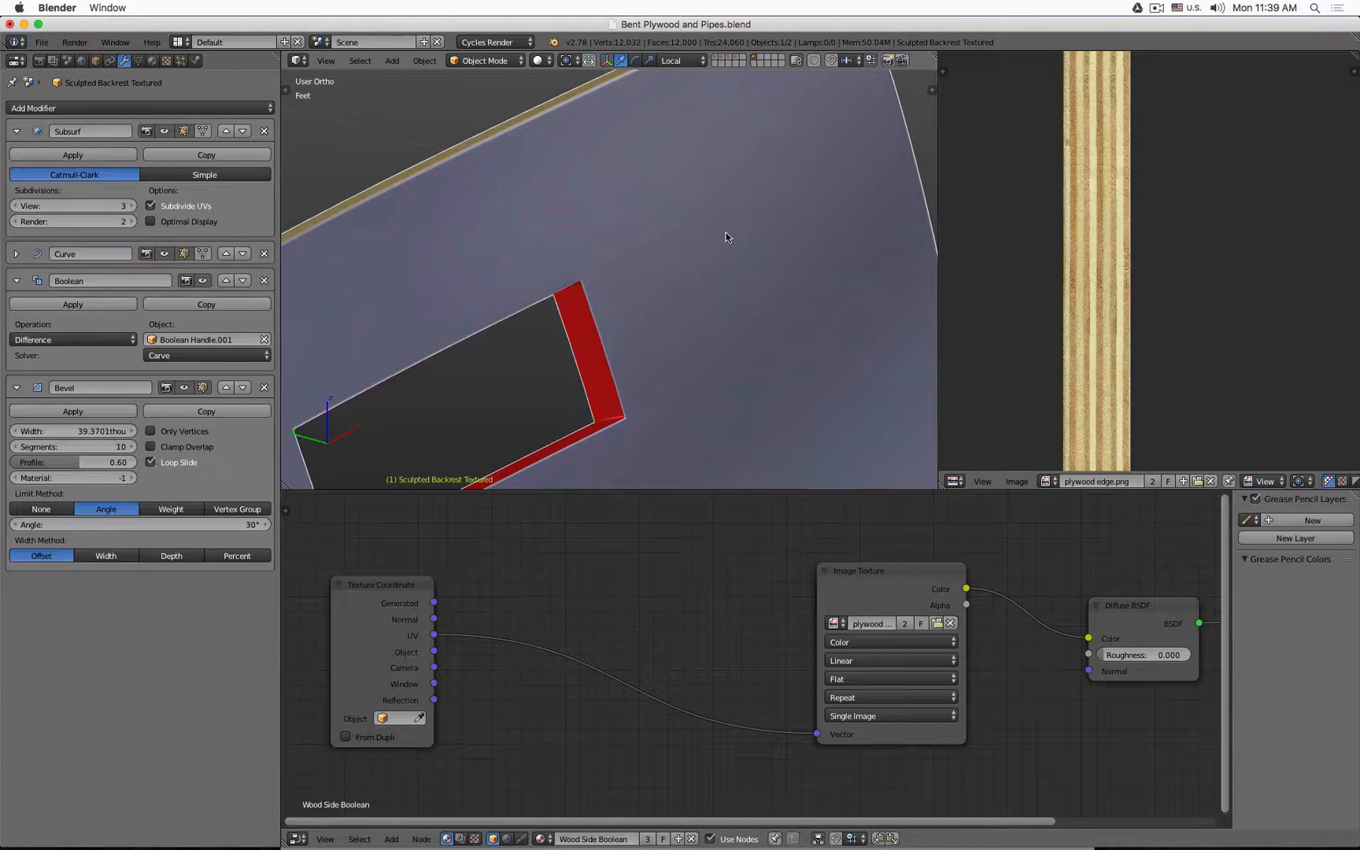
Unhide the duplicated handle, turn on viewport display of its Bevel modifier, and switch the viewport to Material shading
key("alt+h")
right_click(511, 391)
middle_click_drag(531, 394, 613, 276, "shift")
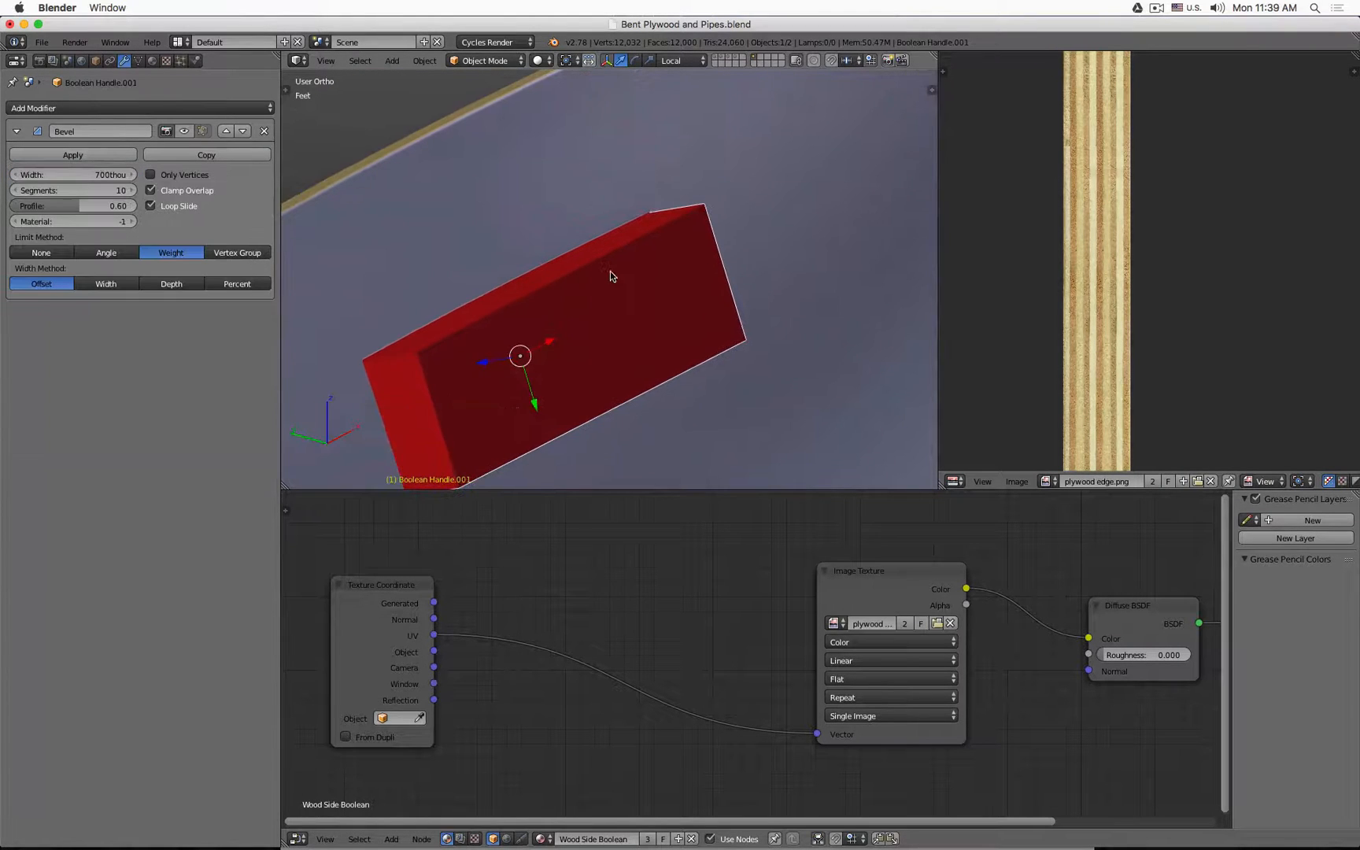
left_click(187, 132)
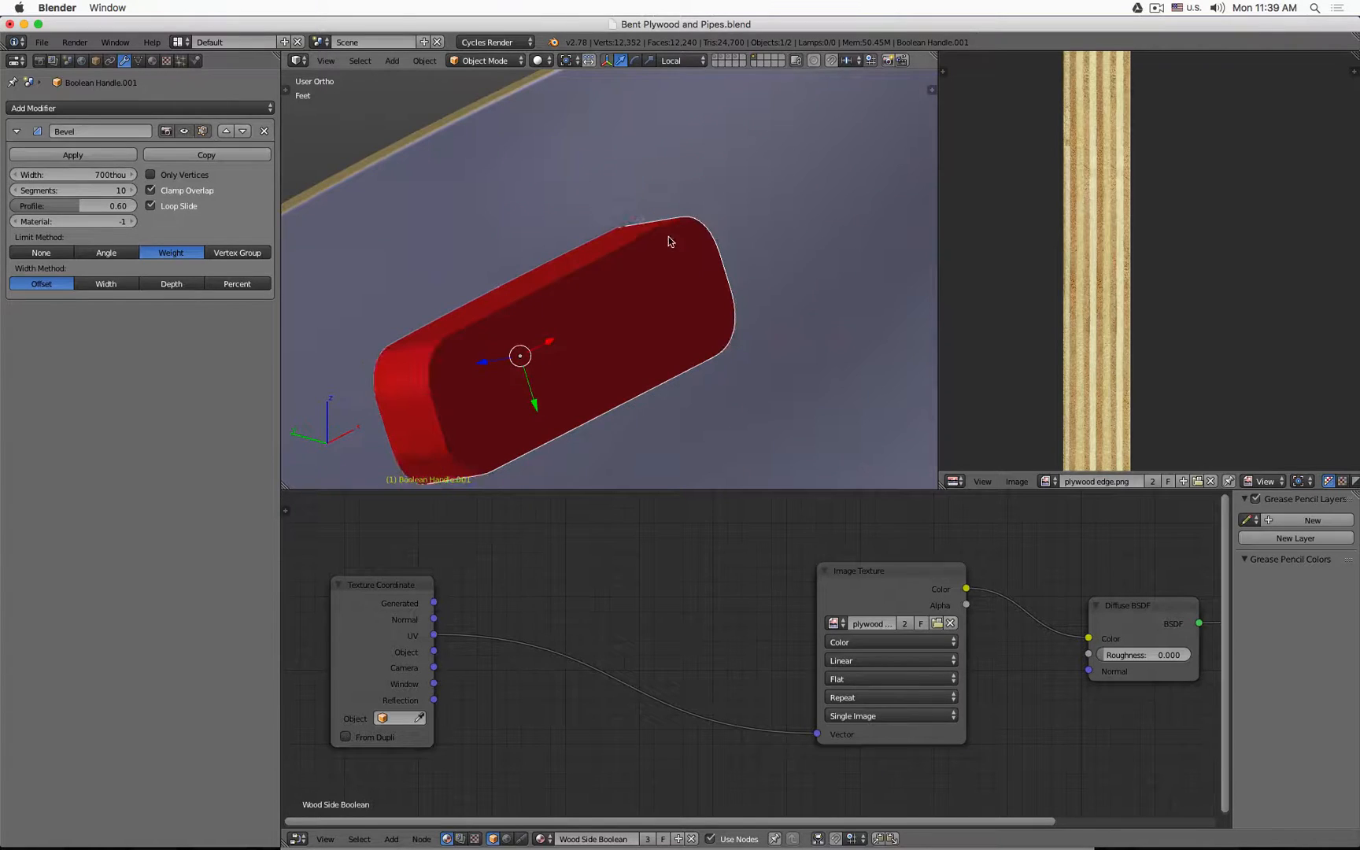
key("z")
scroll(664, 238, "down", 3)
key("z")
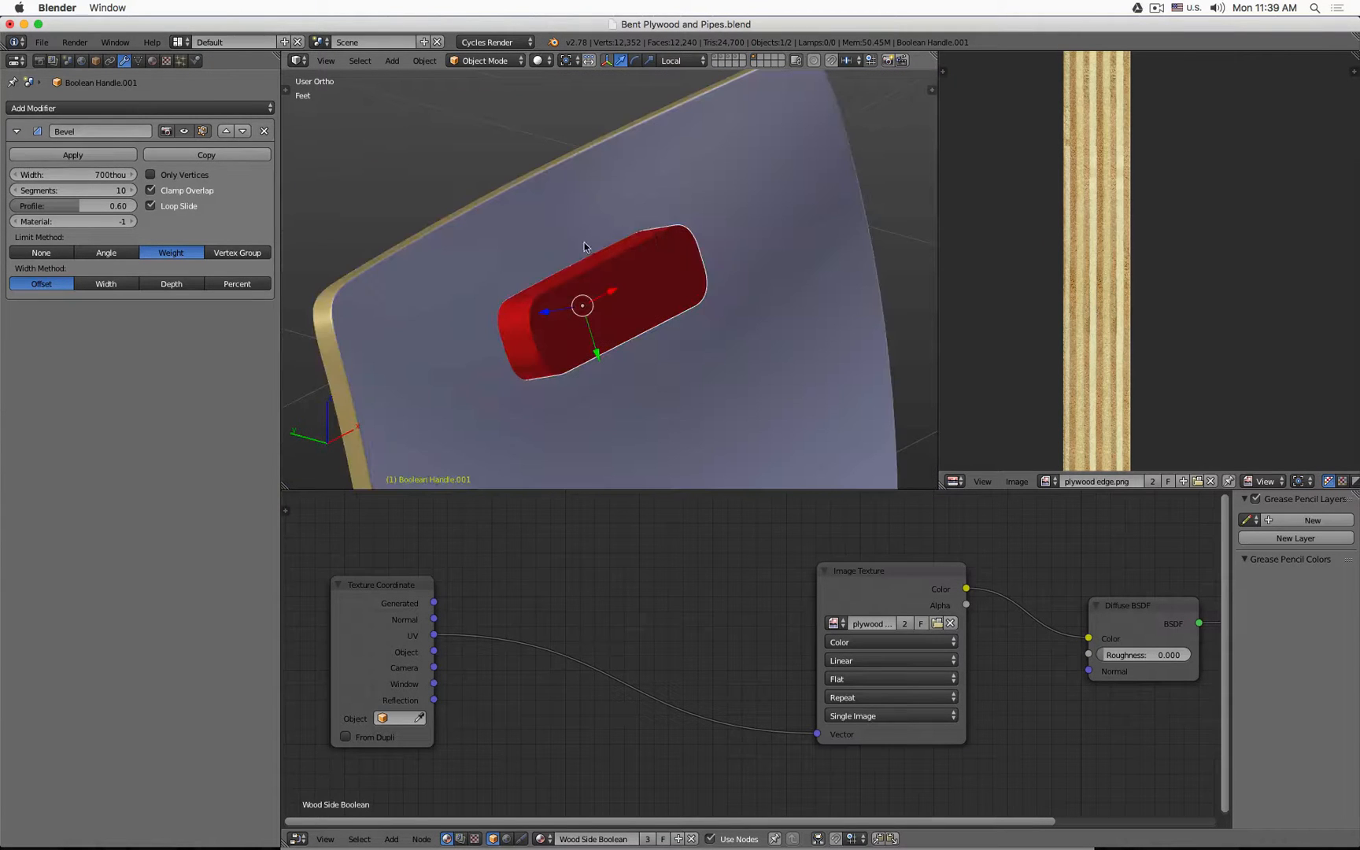
left_click(545, 62)
left_click(580, 140)
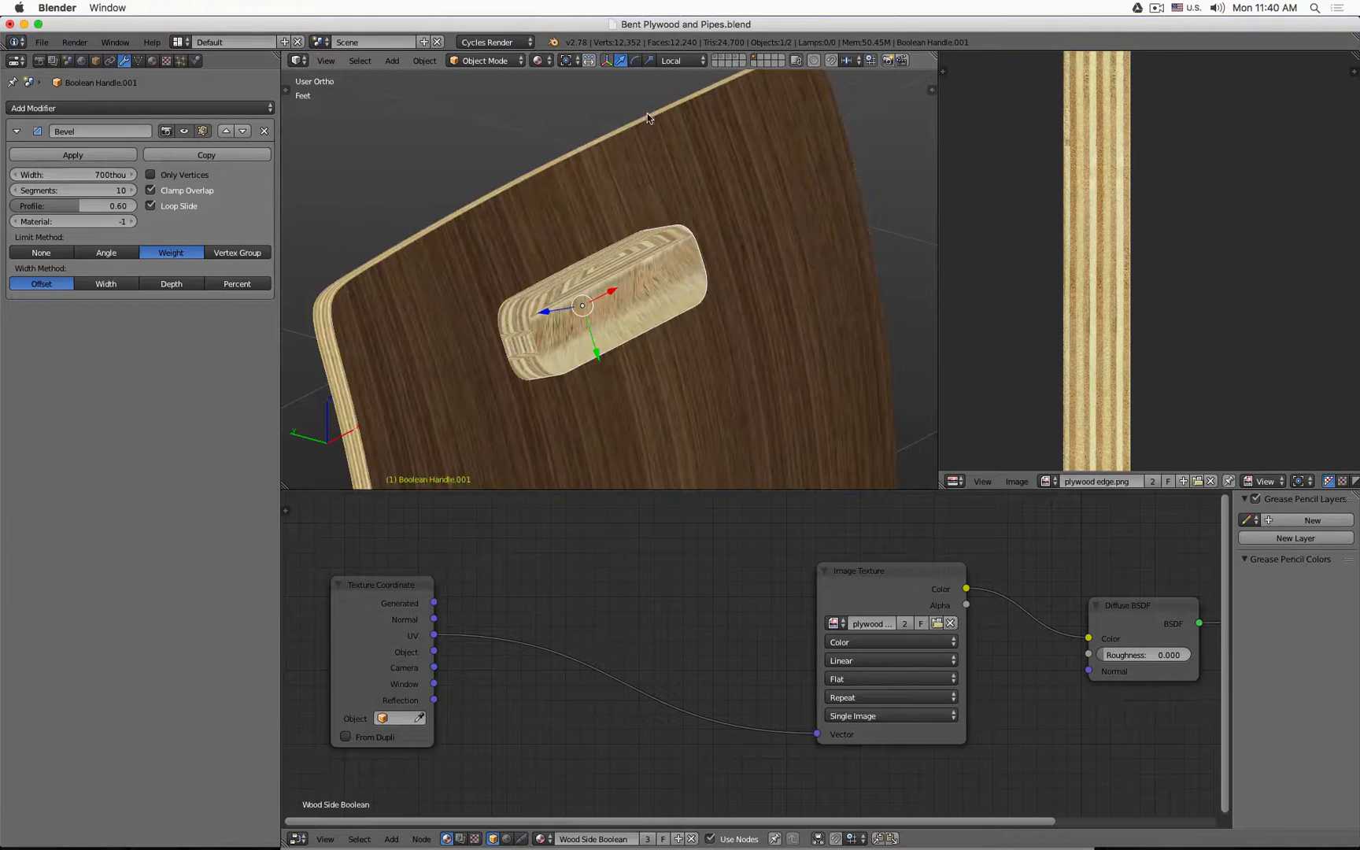
Move the duplicated handle to an empty layer and show only that layer
key("m")
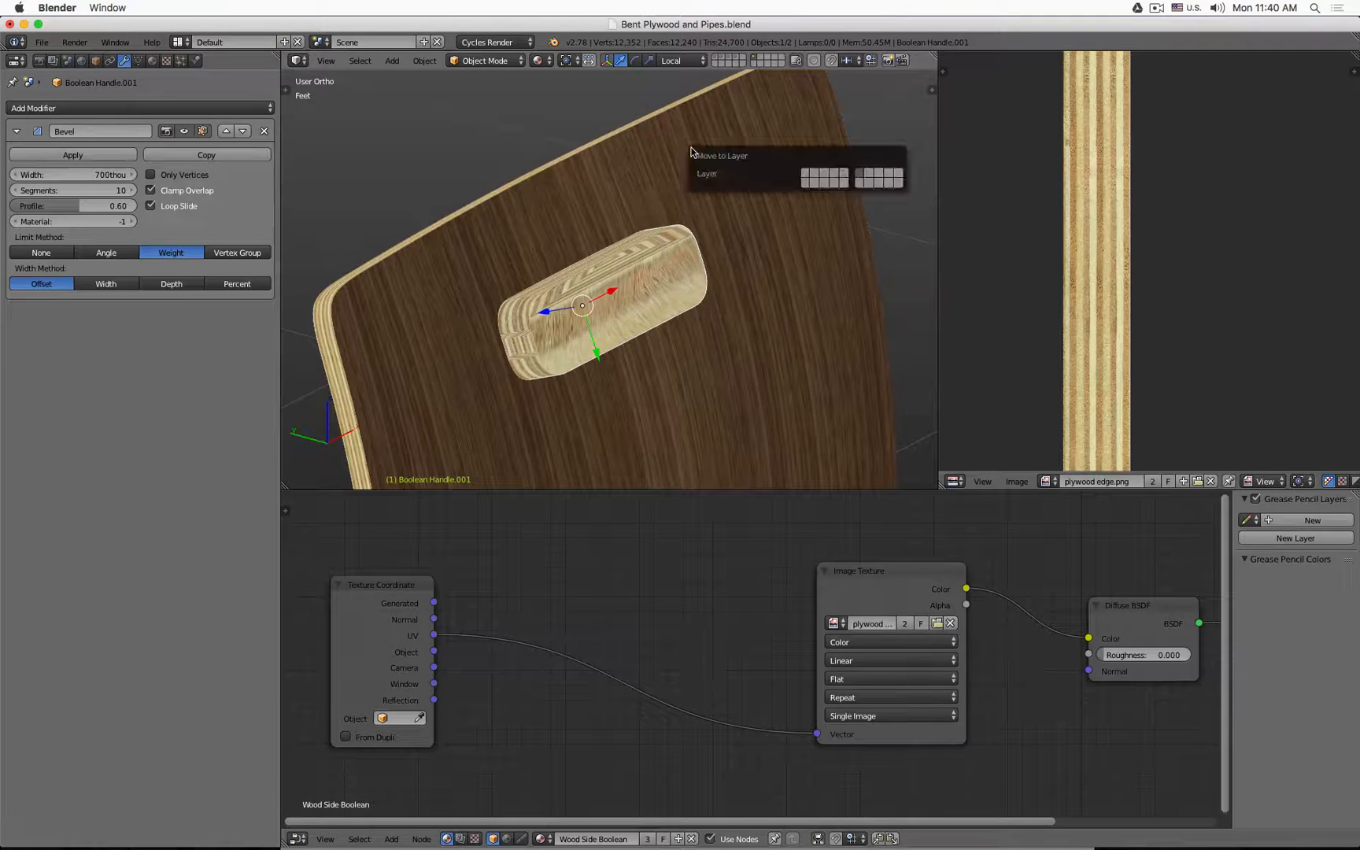
left_click(823, 188)
left_click(759, 64)
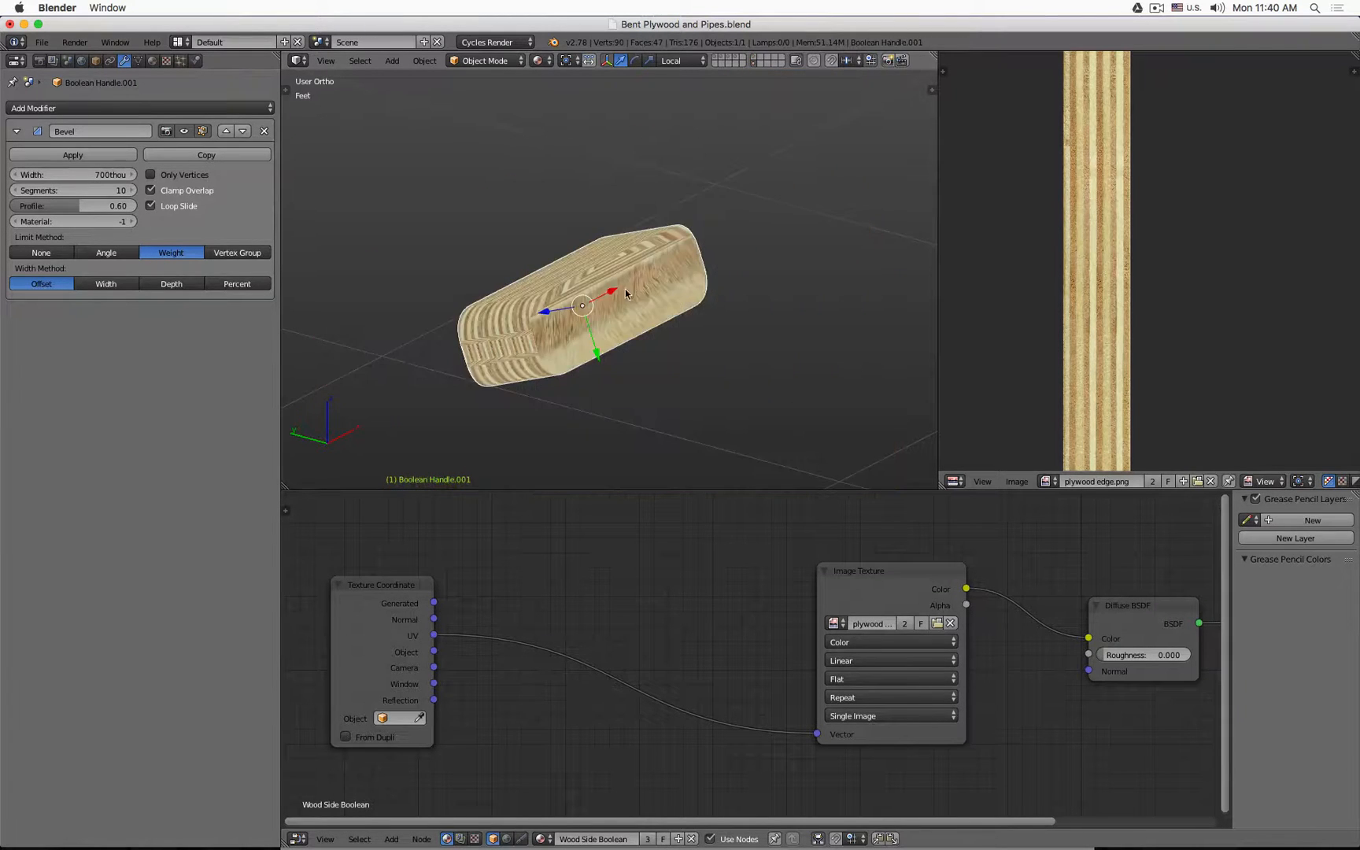
Delete the two large opposite end faces of the duplicated handle, leaving only its rim faces
key("Tab")
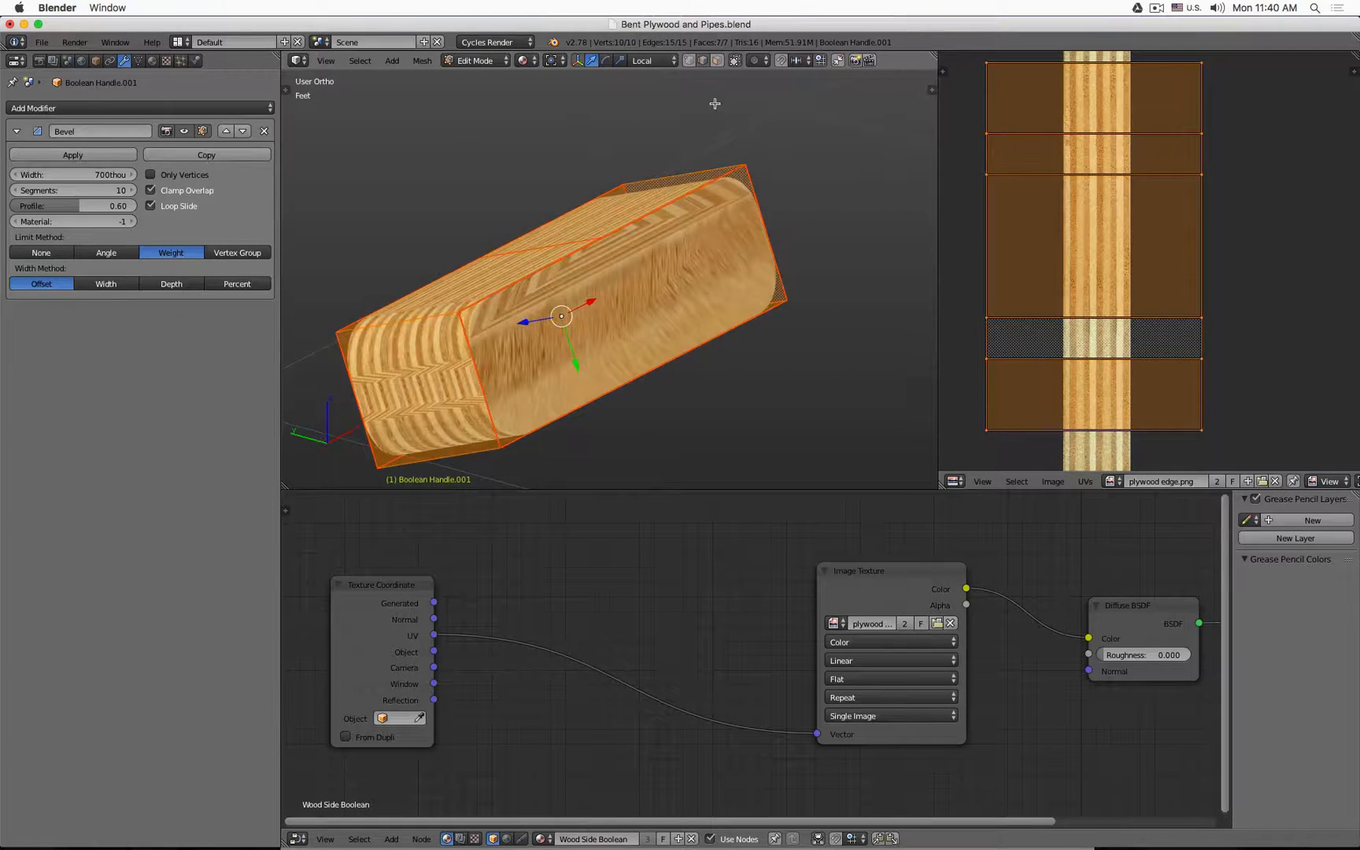
right_click(652, 300)
key("x")
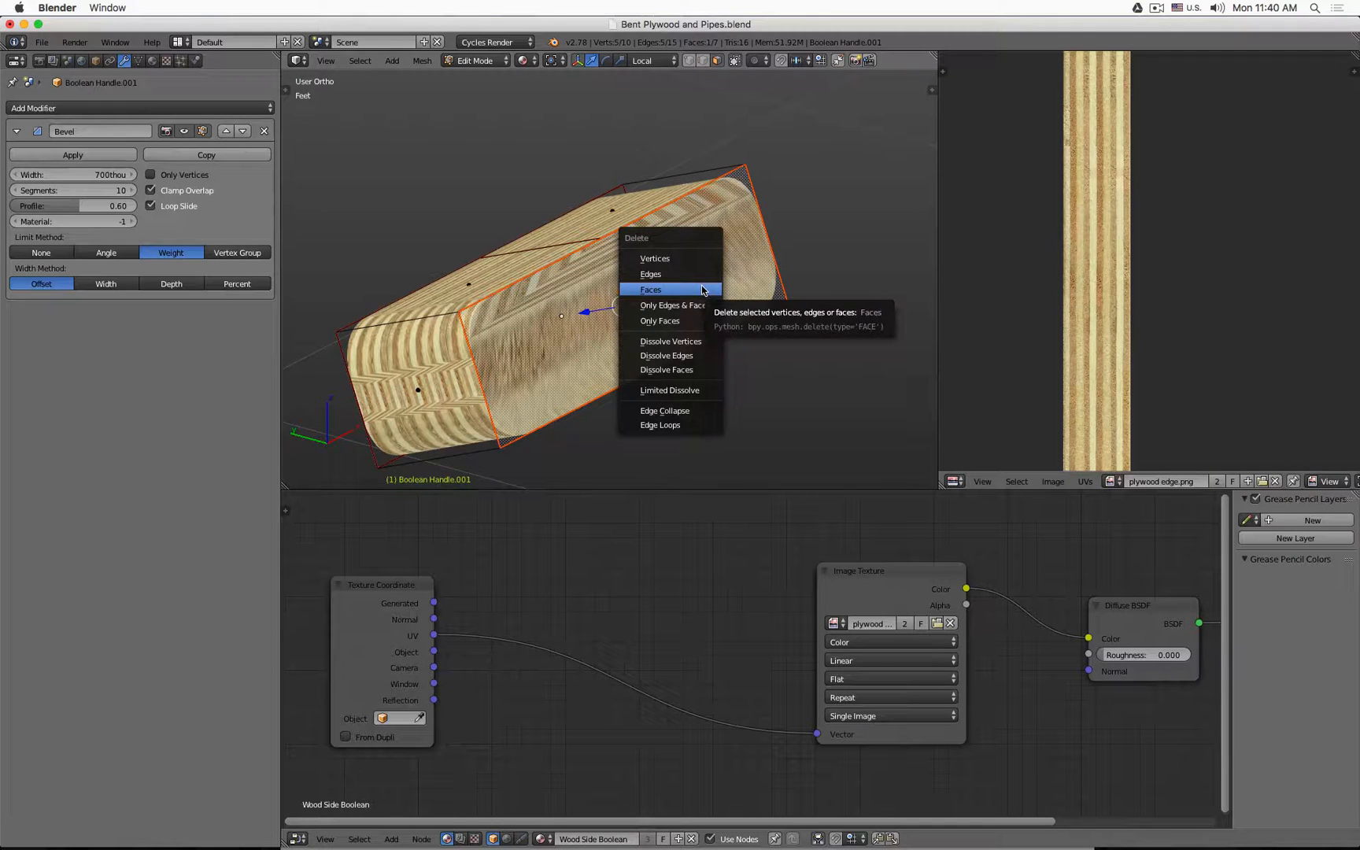
left_click(702, 289)
right_click(563, 315)
key("x")
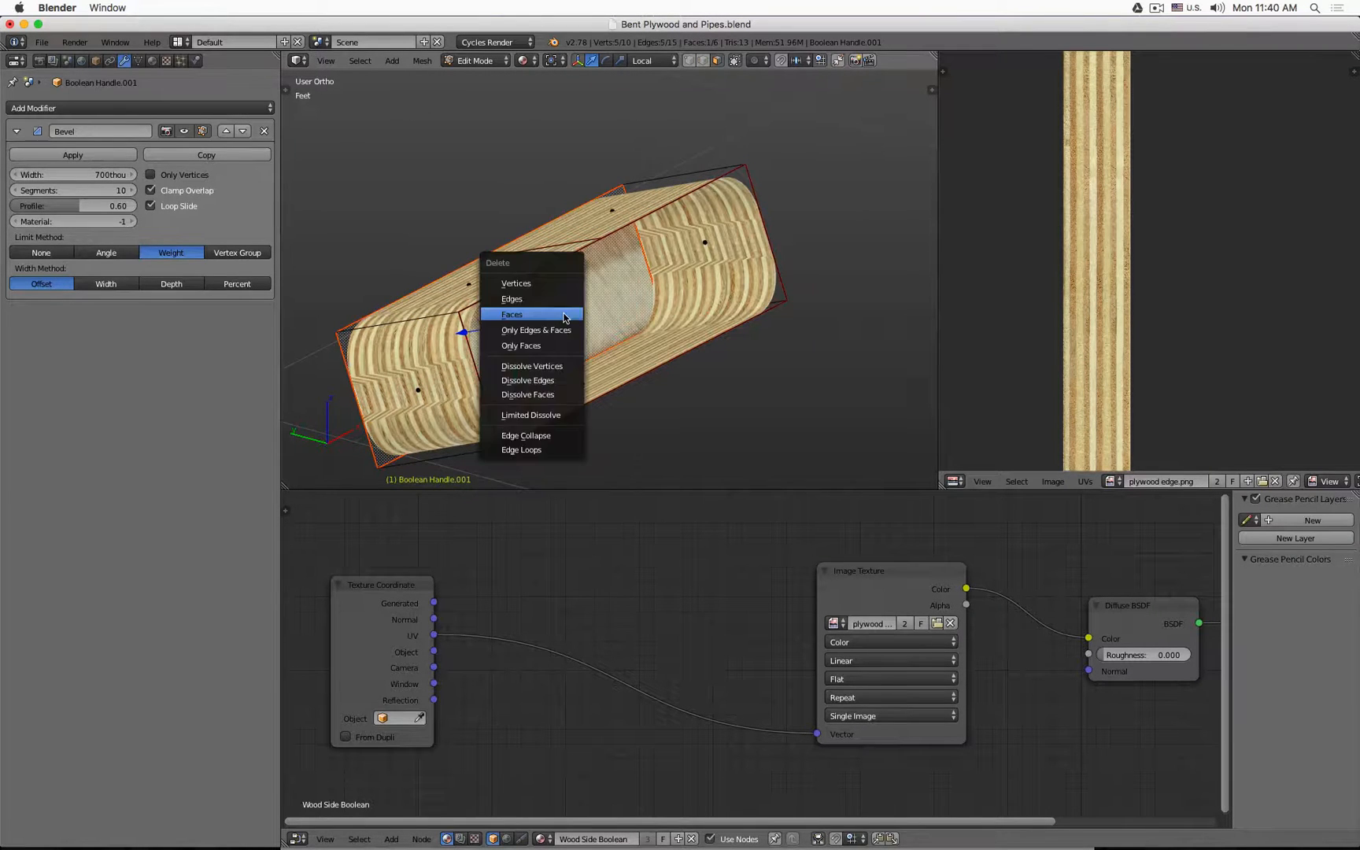
left_click(564, 317)
key("Tab")
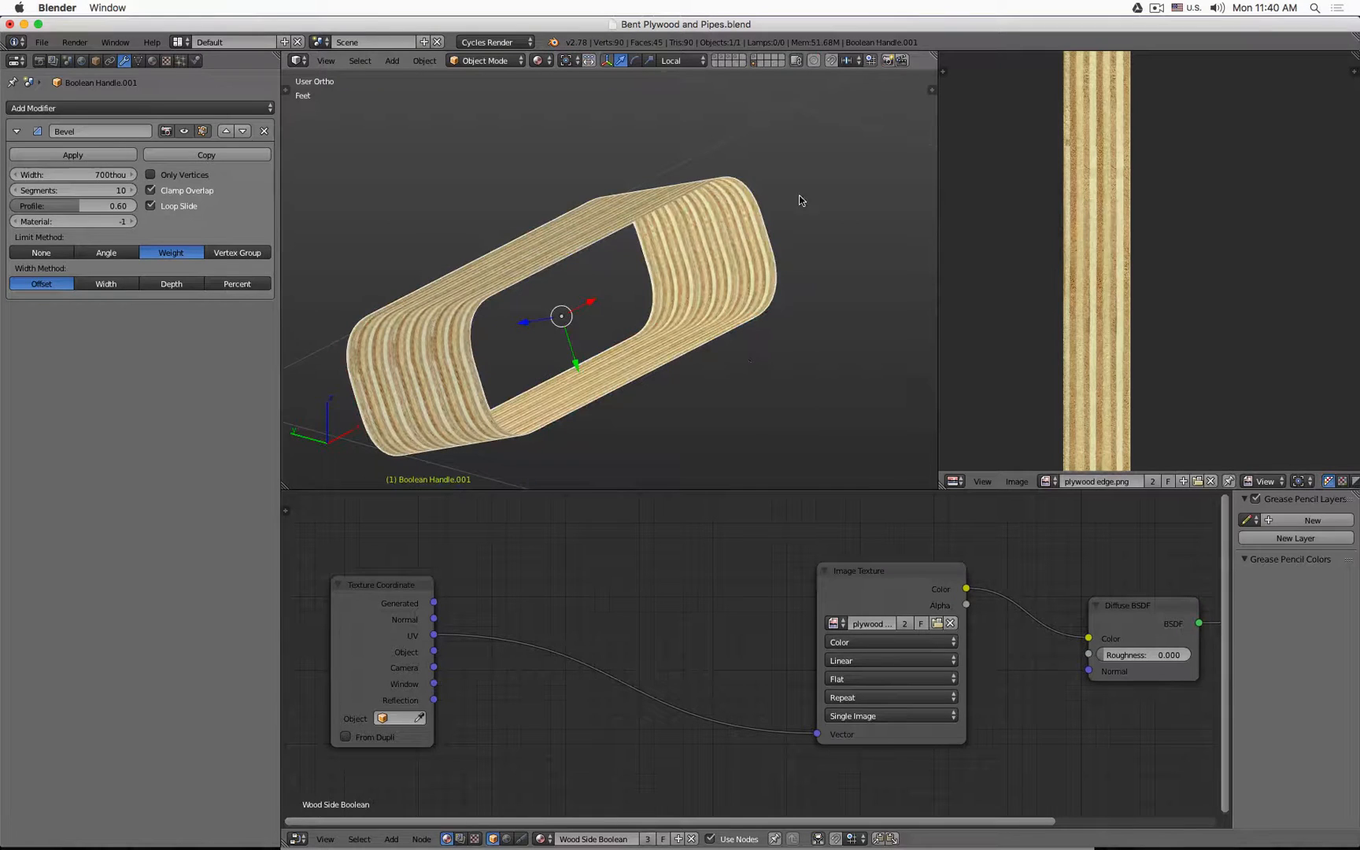
Show the backrest's layer, refresh its mesh by entering and leaving Edit Mode, and check the cutout's texture
left_click(755, 57)
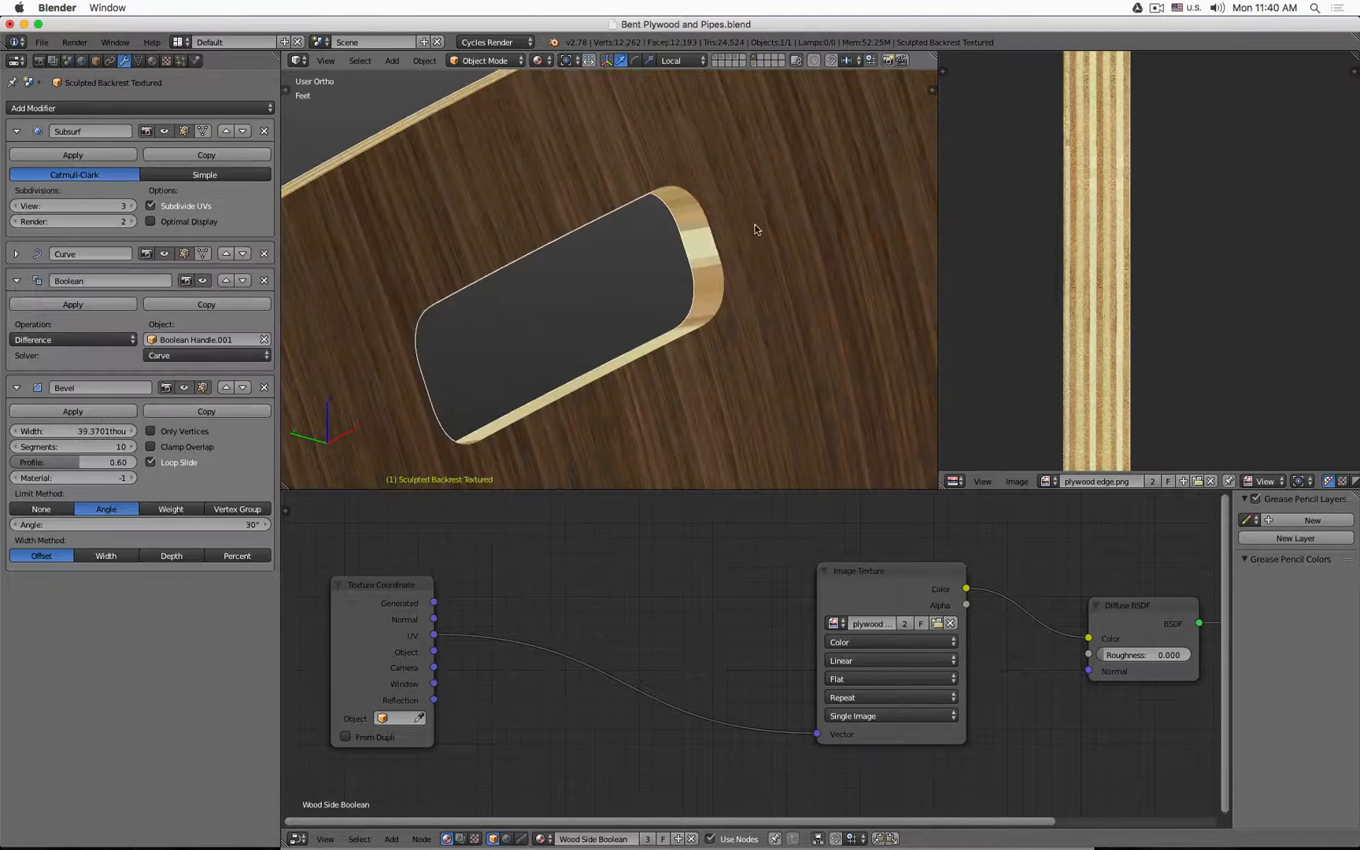
key("Tab")
key("Tab")
scroll(615, 206, "down", 3)
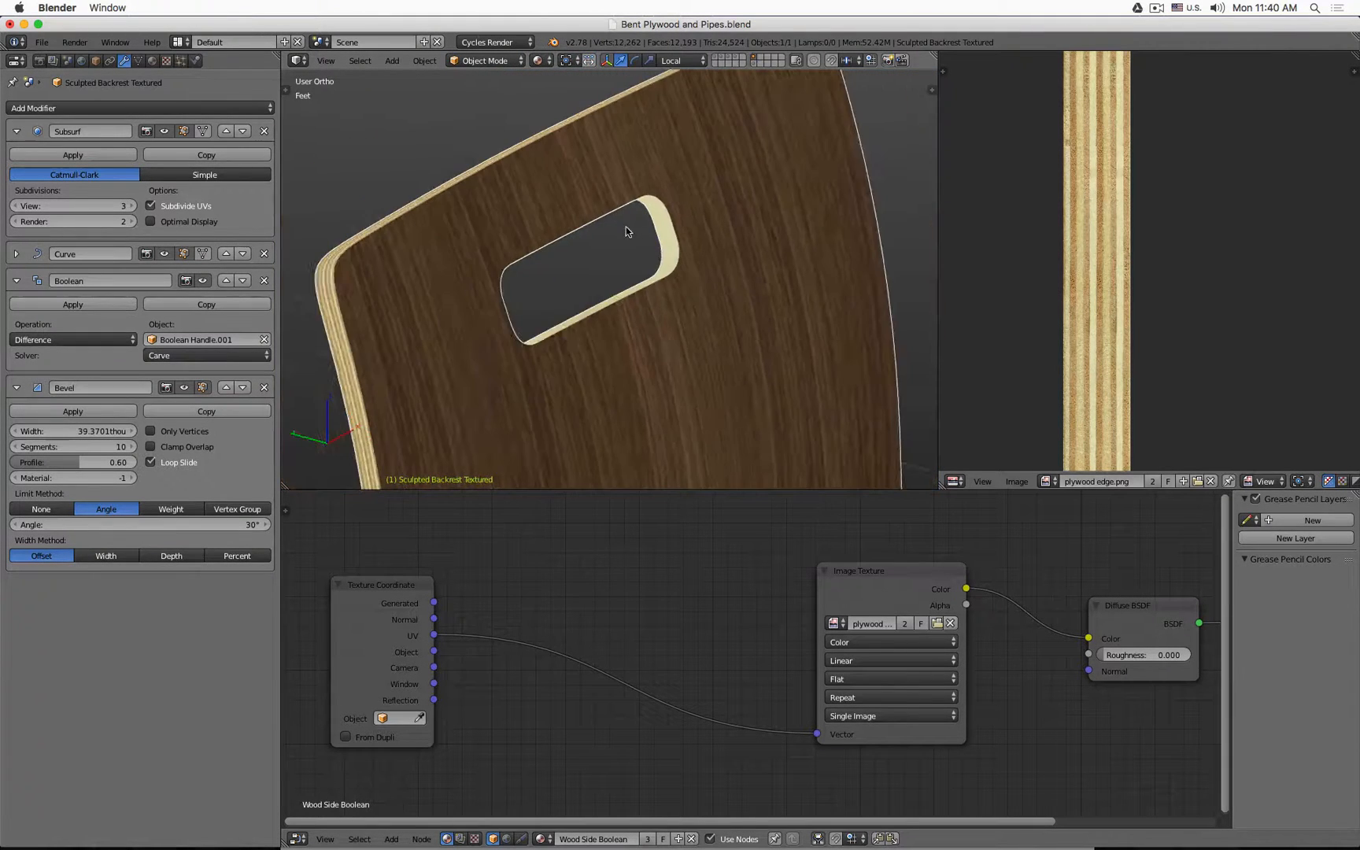
middle_click_drag(625, 227, 676, 170)
Fill one open side of the duplicated handle with a face built from its five boundary edges
left_click(755, 63)
right_click(683, 203)
key("Tab")
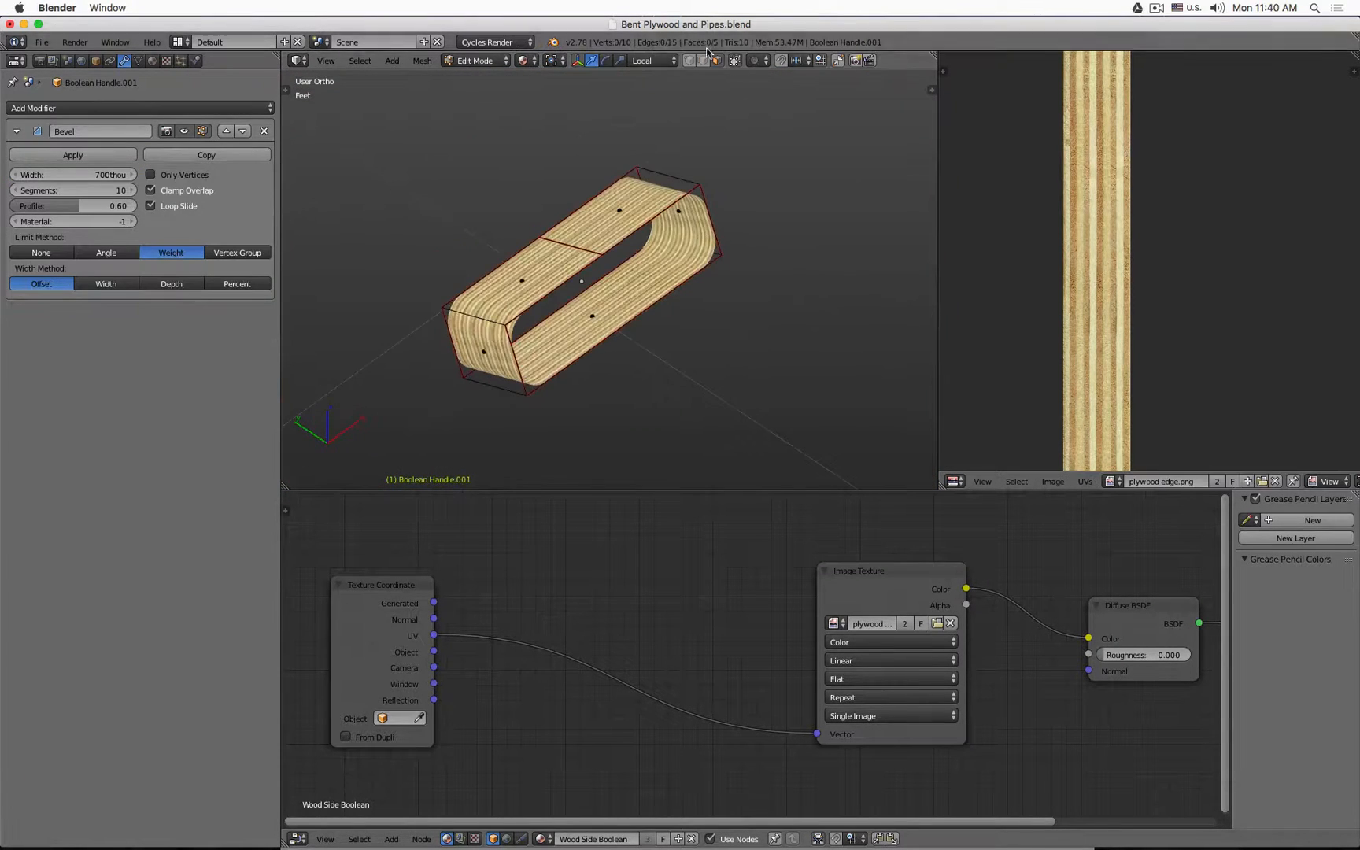
left_click(703, 60)
right_click(665, 213)
right_click(689, 281, "shift")
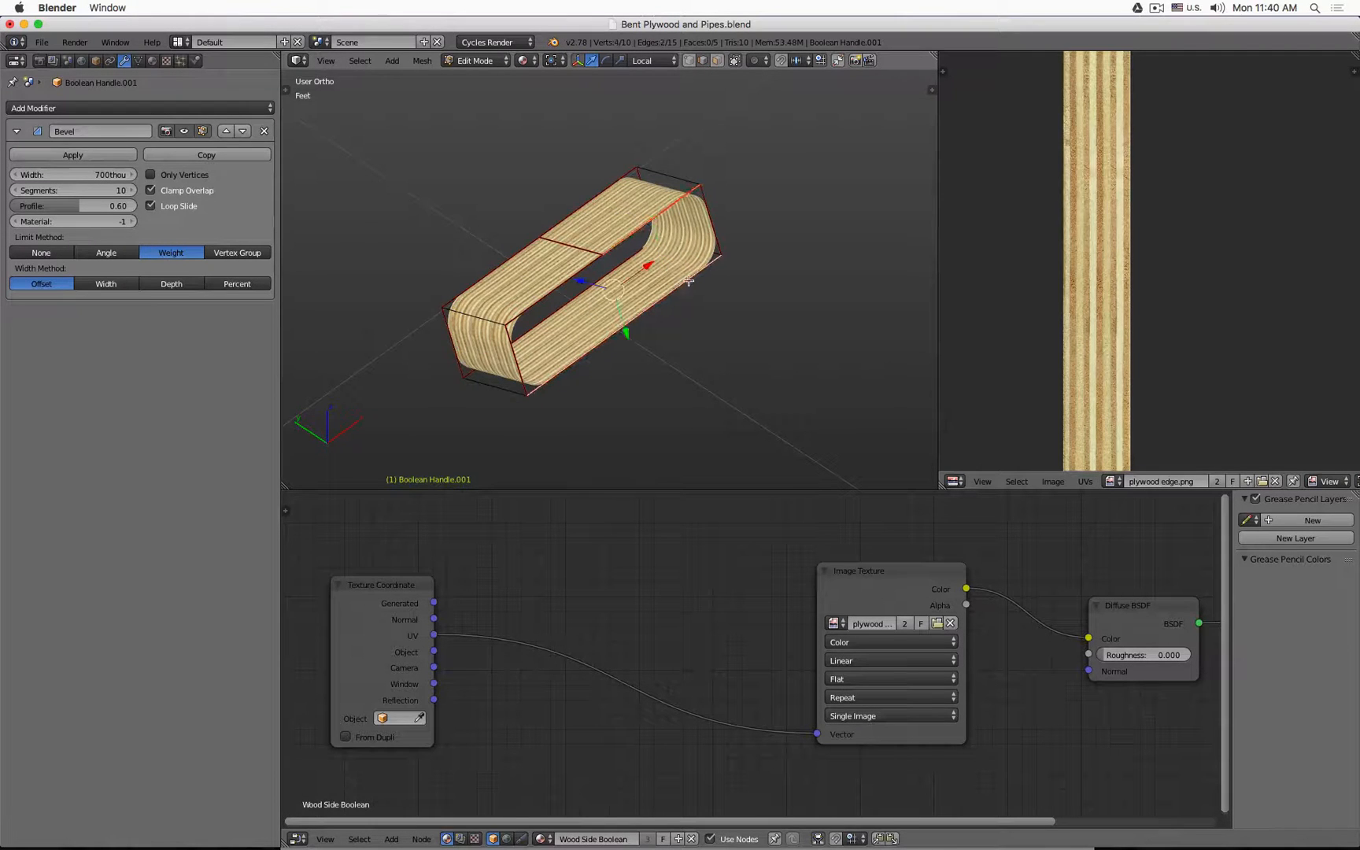
right_click(520, 366, "shift")
right_click(524, 331, "shift")
right_click(708, 211, "shift")
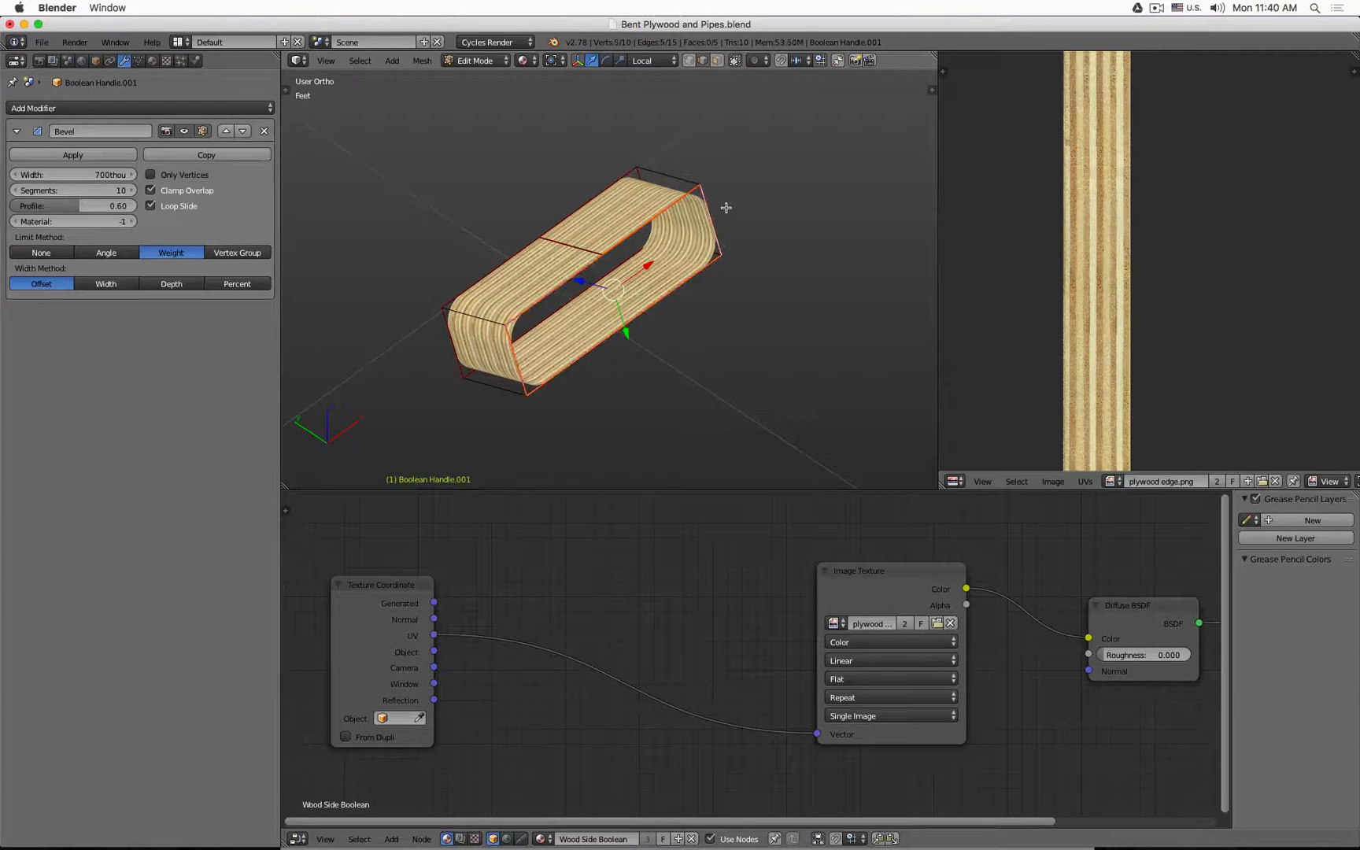
key("f")
Fill the opposite open side of the duplicated handle with a face to close the mesh
middle_click_drag(734, 208, 578, 322)
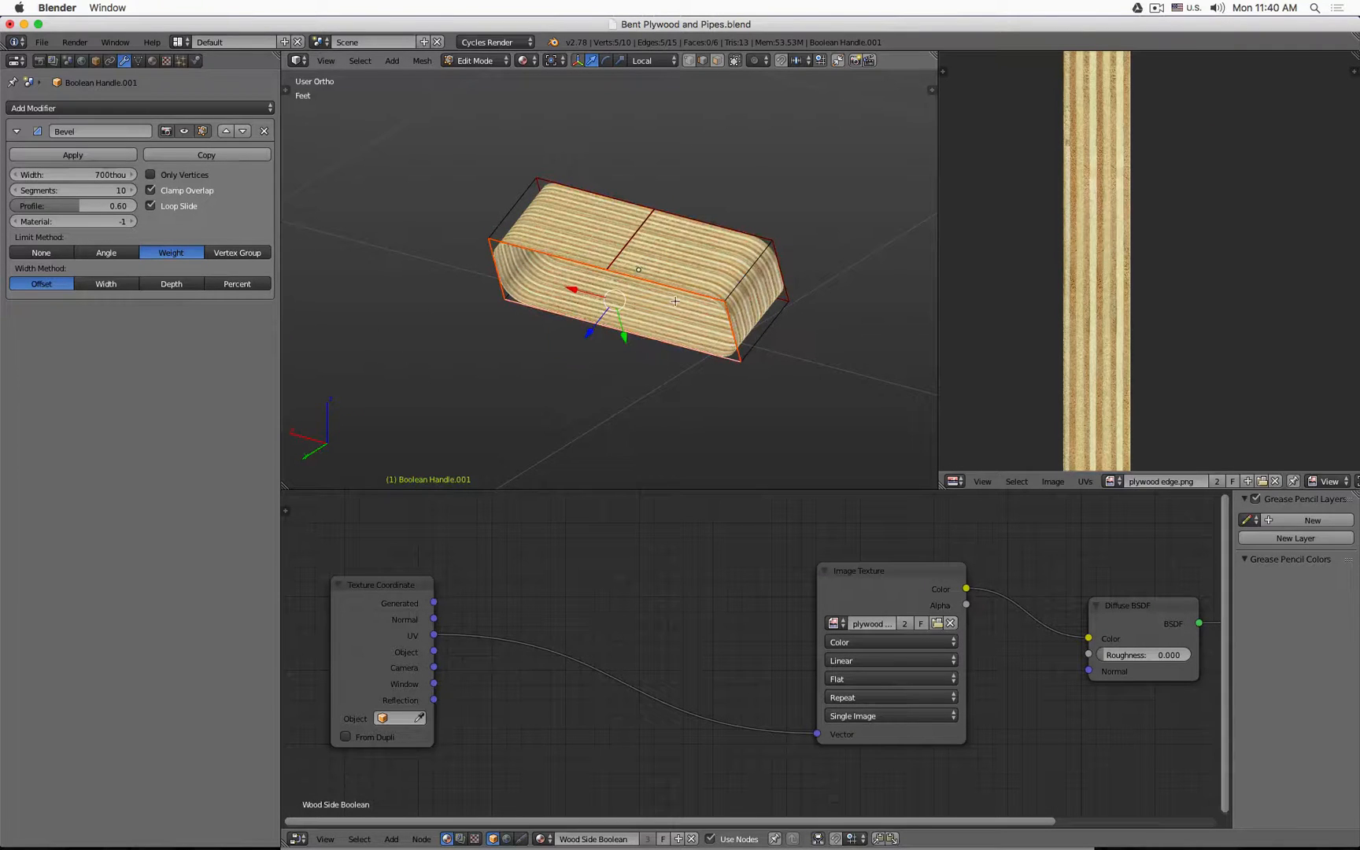
key("f")
middle_click_drag(675, 302, 645, 254)
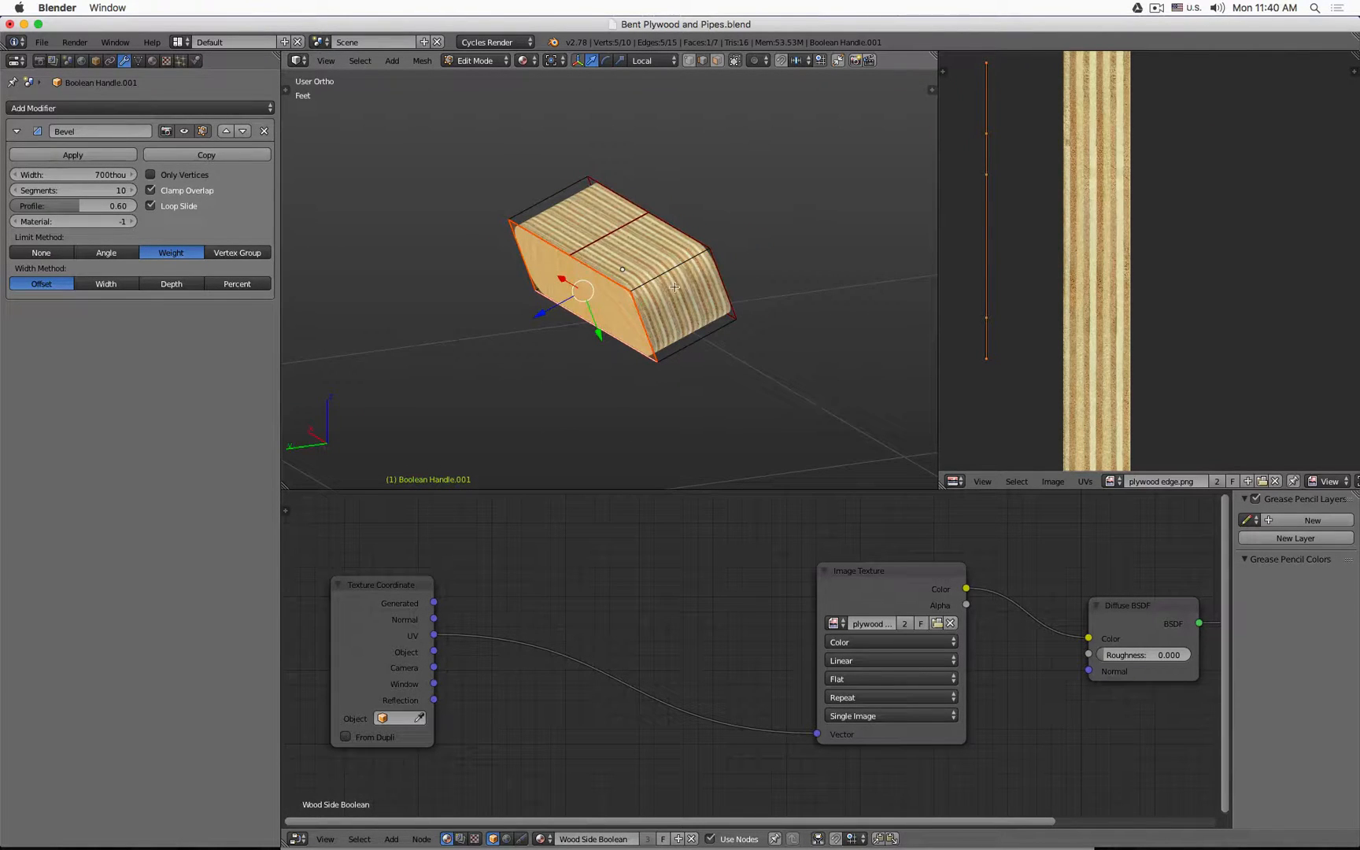
middle_click_drag(716, 371, 558, 320)
middle_click_drag(695, 168, 692, 235)
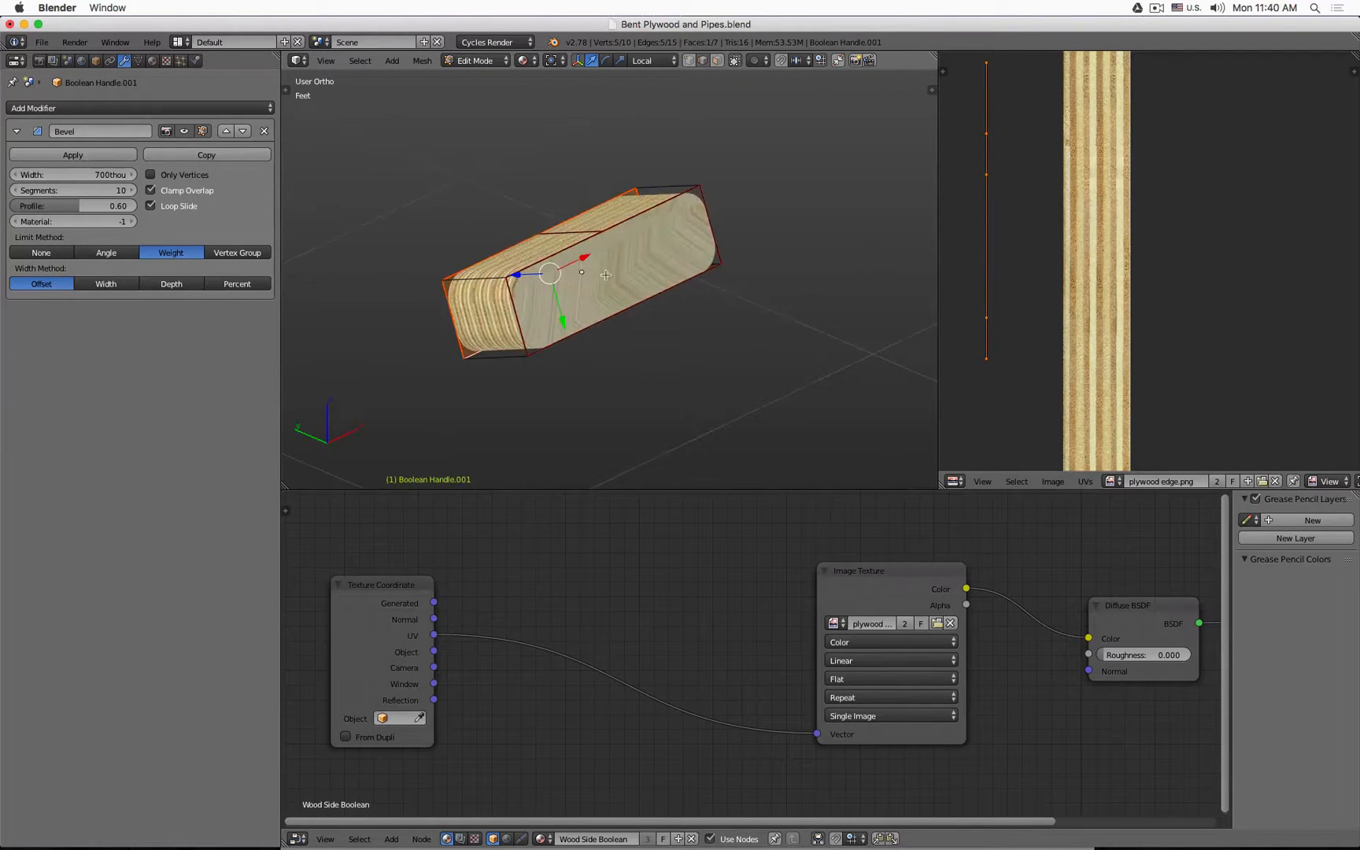
Refresh the backrest's mesh on its own layer and inspect the handle cutout in Rendered shading
key("Tab")
left_click(754, 58)
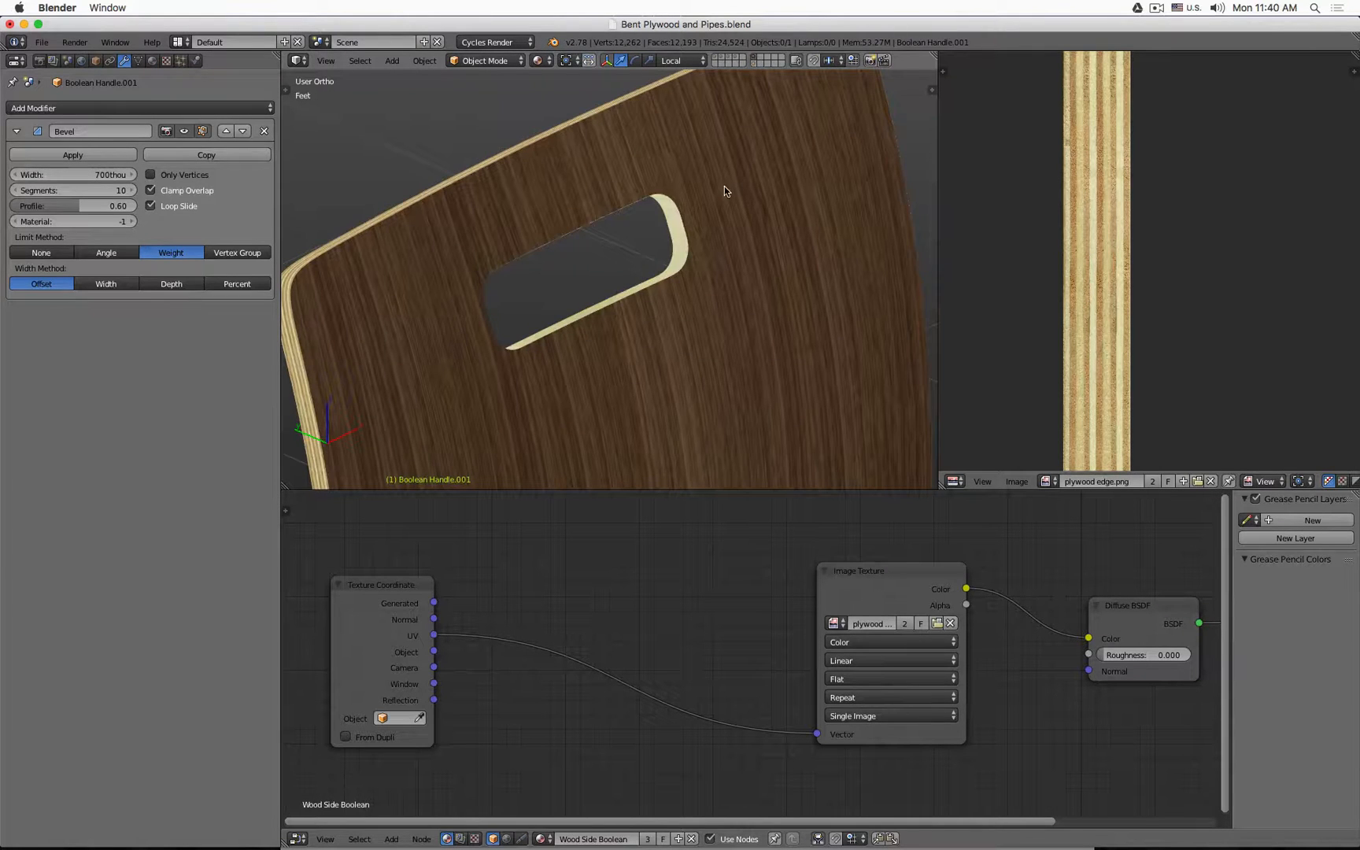
right_click(723, 187)
key("Tab")
key("Tab")
middle_click_drag(686, 226, 692, 231)
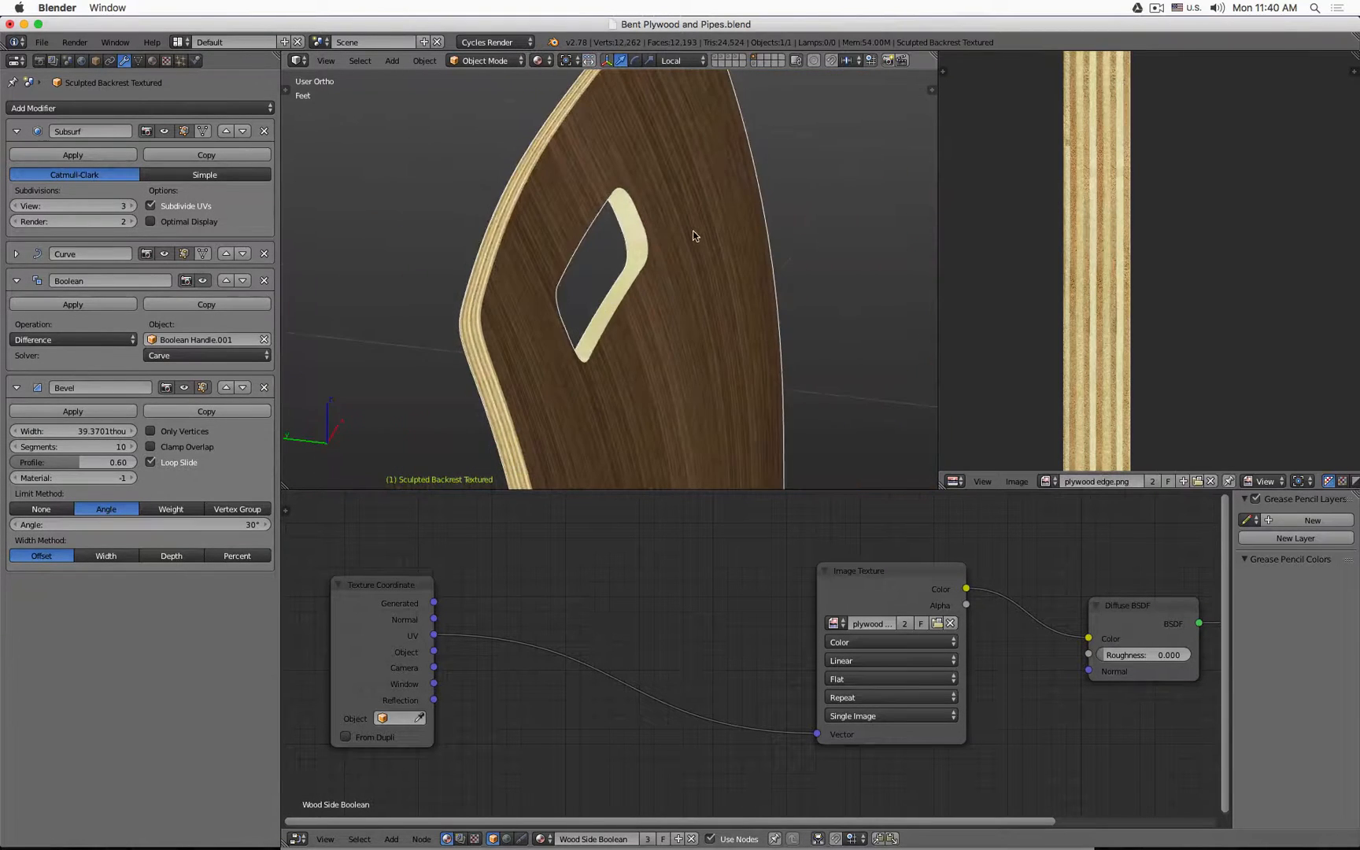
key("shift+z")
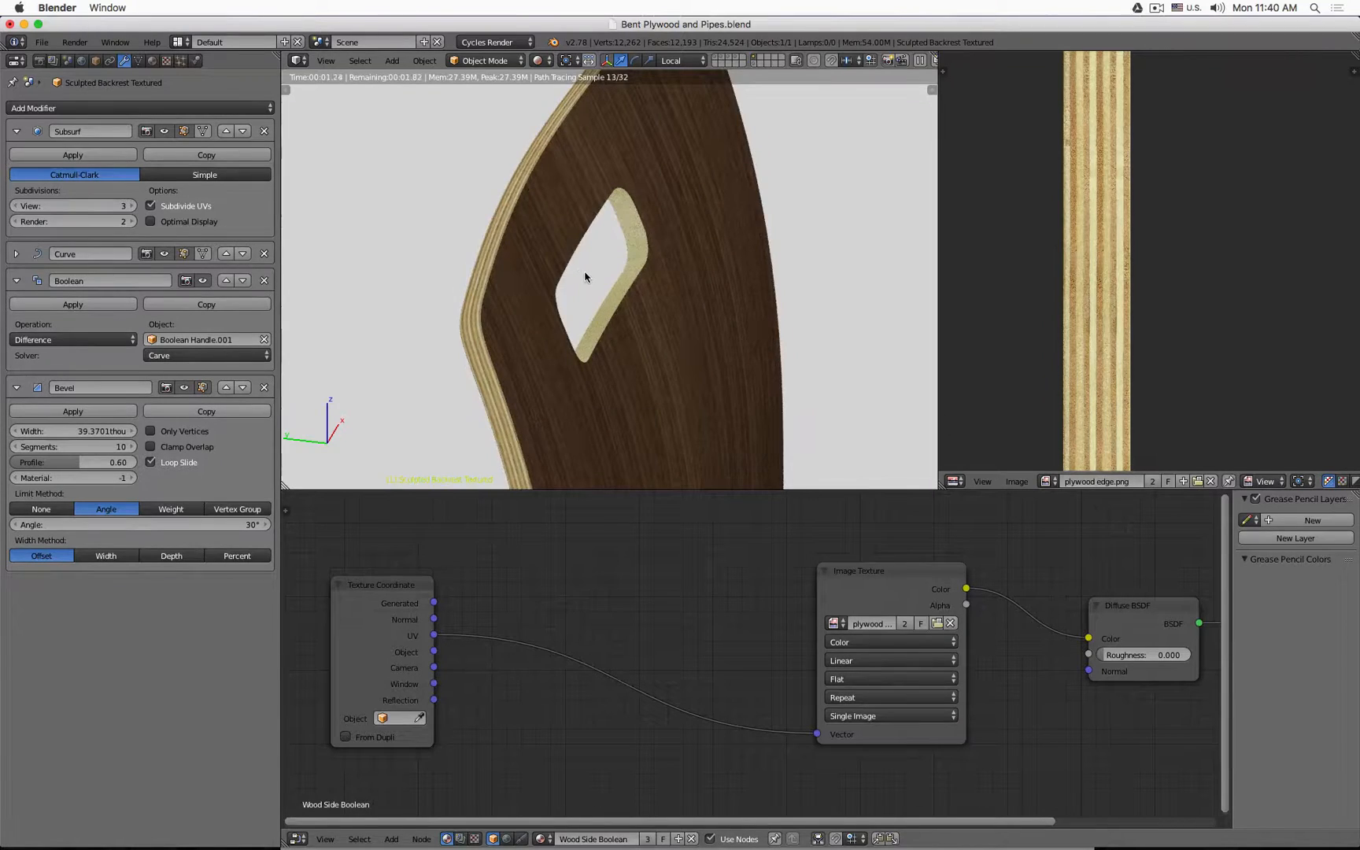
middle_click_drag(585, 279, 543, 283)
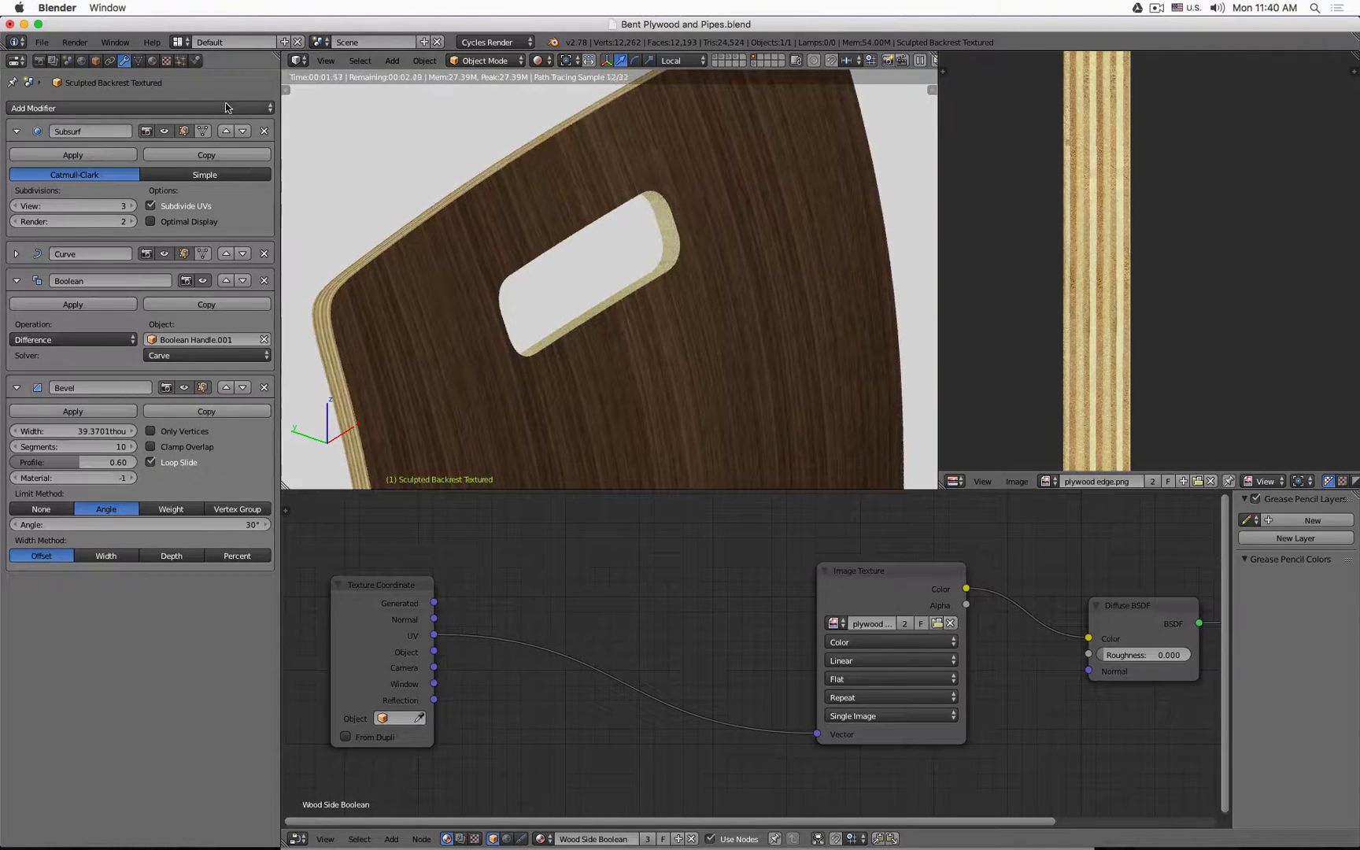
Enable all Cycles ray visibility options for the duplicated handle: Camera, Diffuse, Glossy, Transmission, Volume Scatter and Shadow
left_click(753, 60)
key("z")
key("z")
right_click(680, 242)
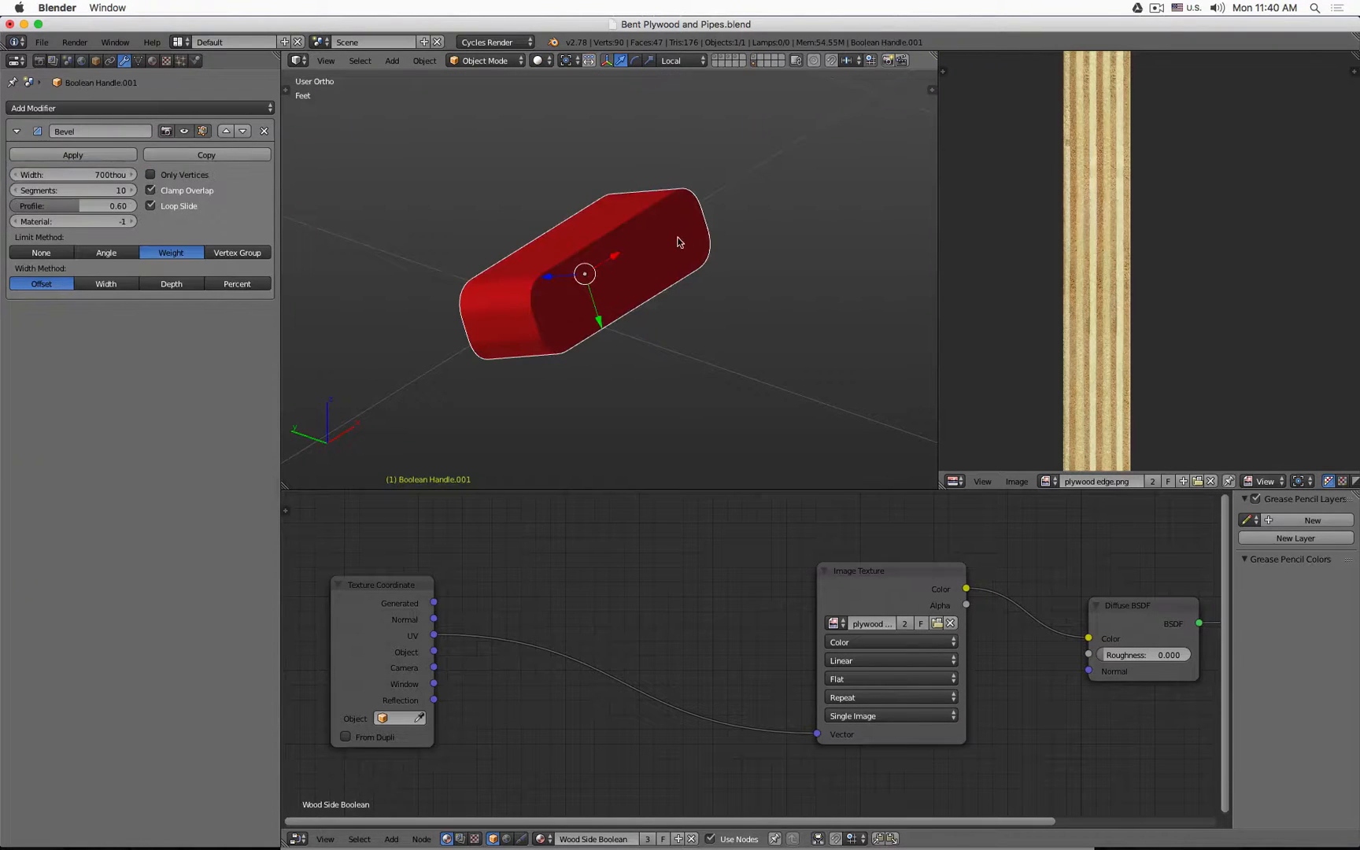
left_click(95, 60)
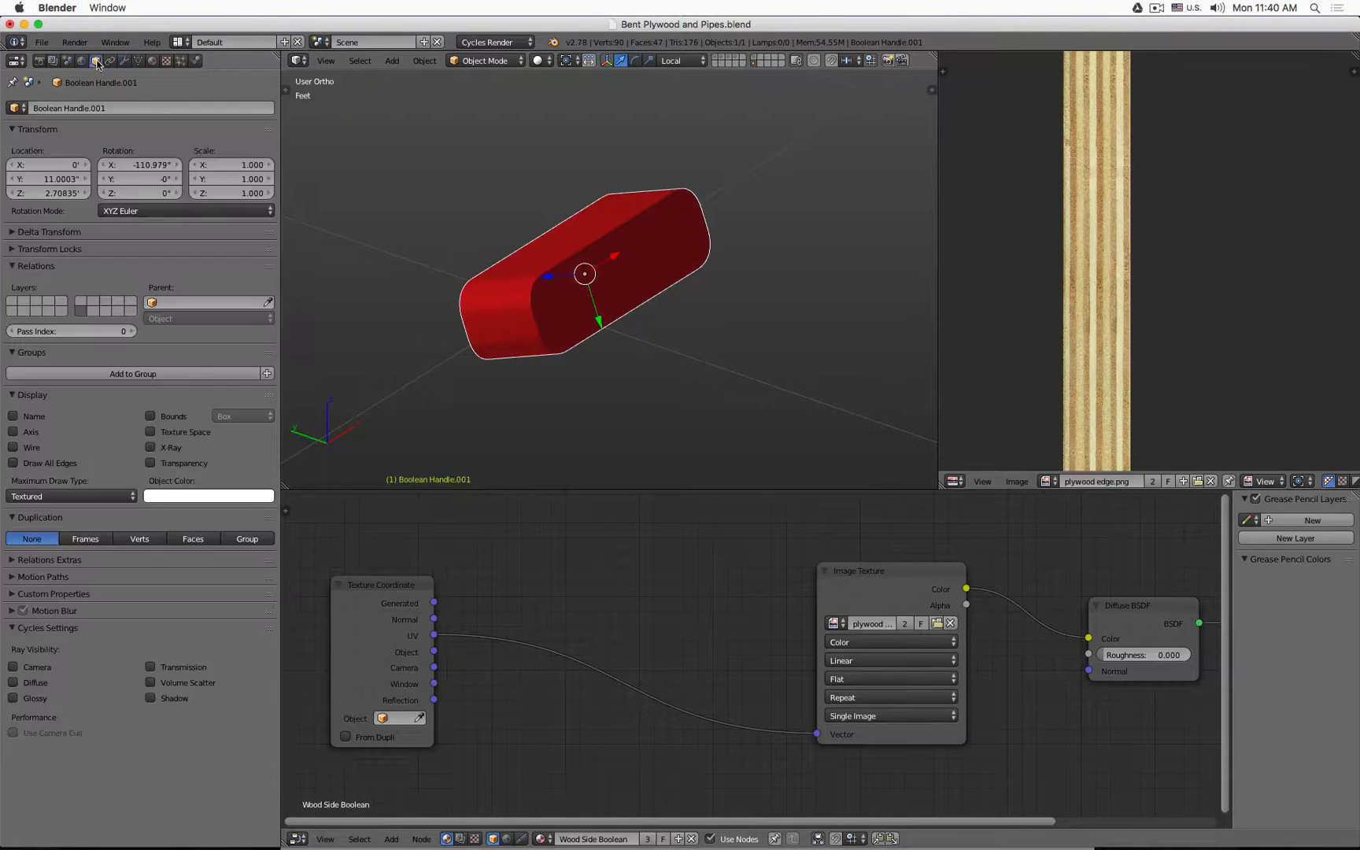
left_click_drag(50, 663, 149, 698)
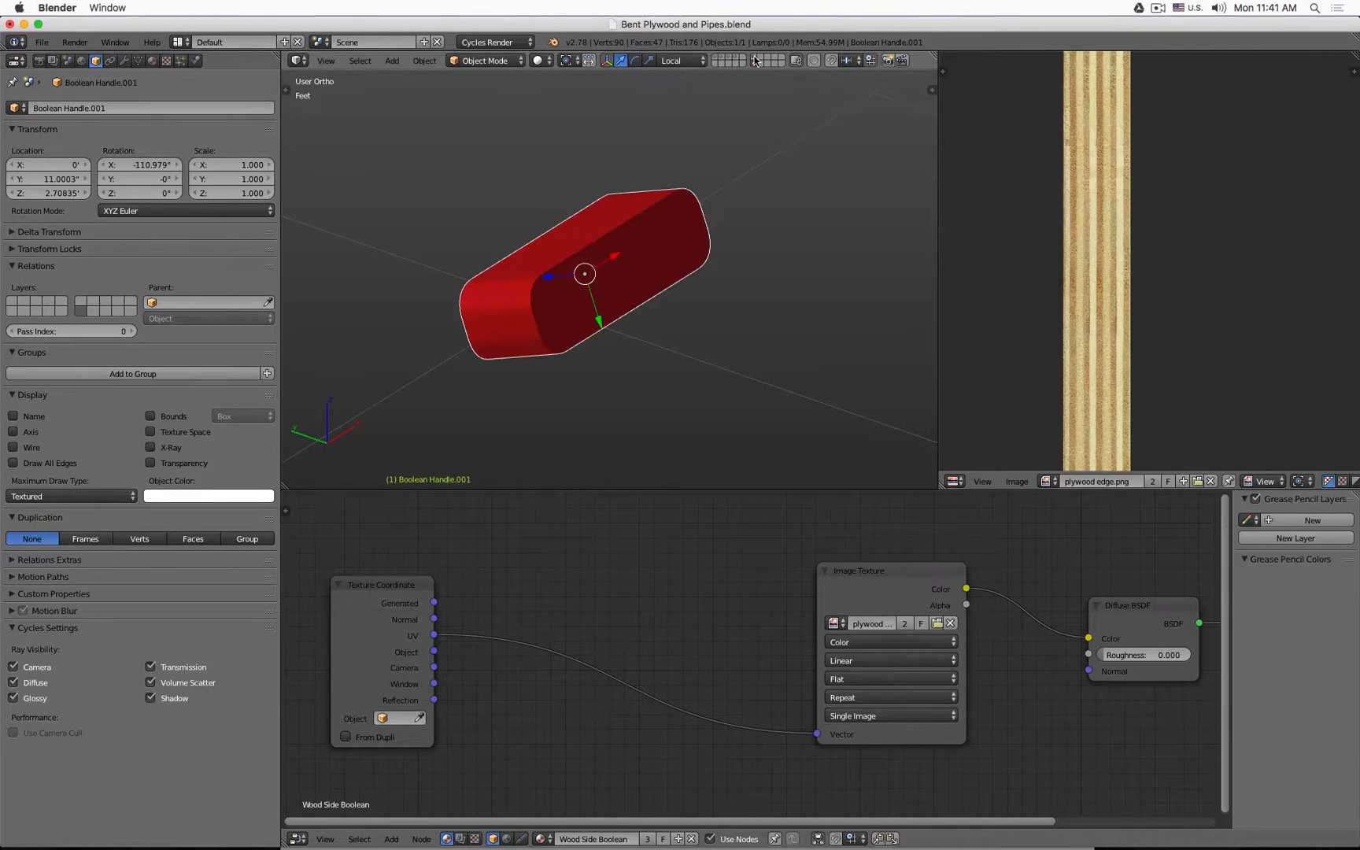
Inspect the handle and the refreshed backrest cutout in Rendered shading, and leave the rendered preview
key("shift+z")
scroll(596, 300, "up", 1)
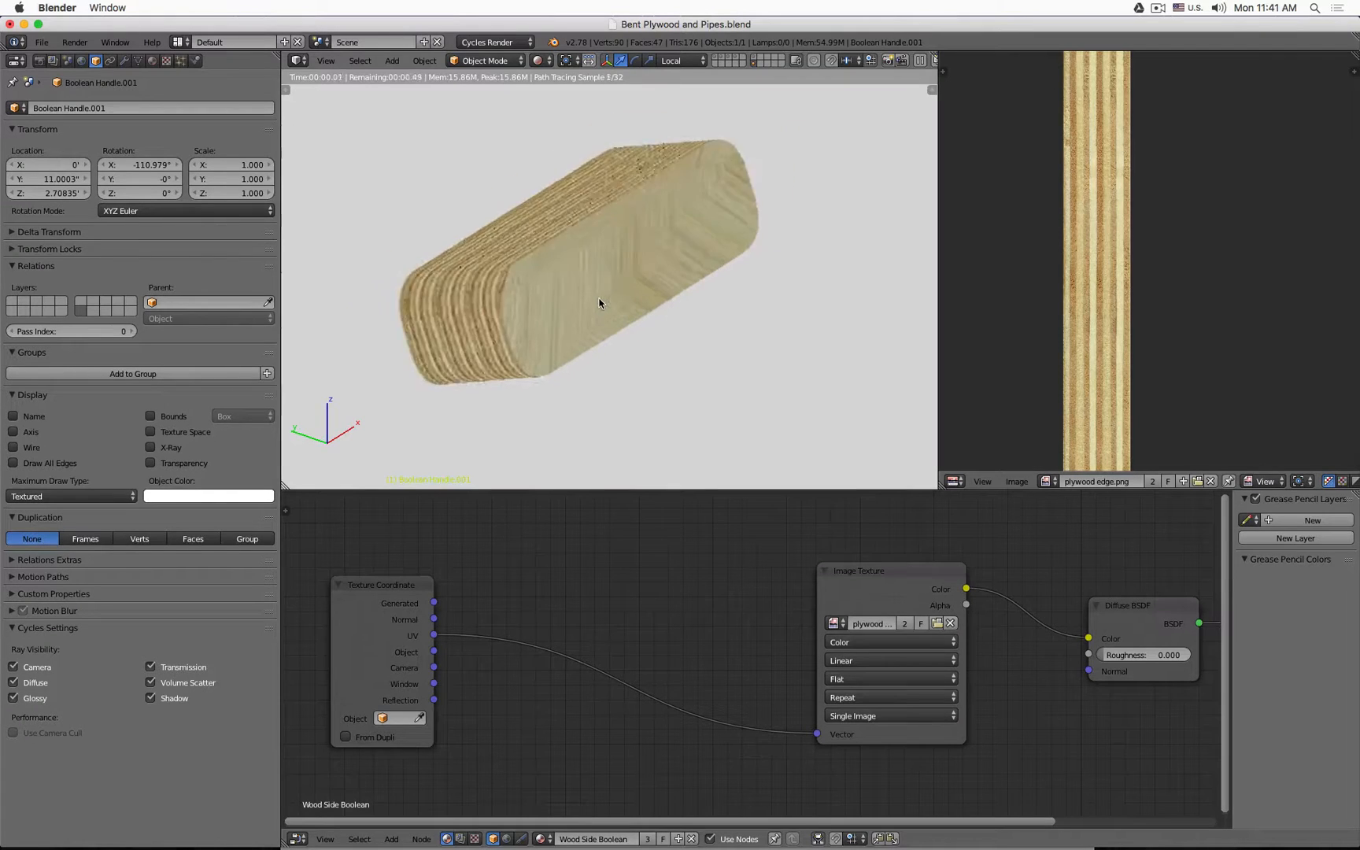
left_click(754, 57)
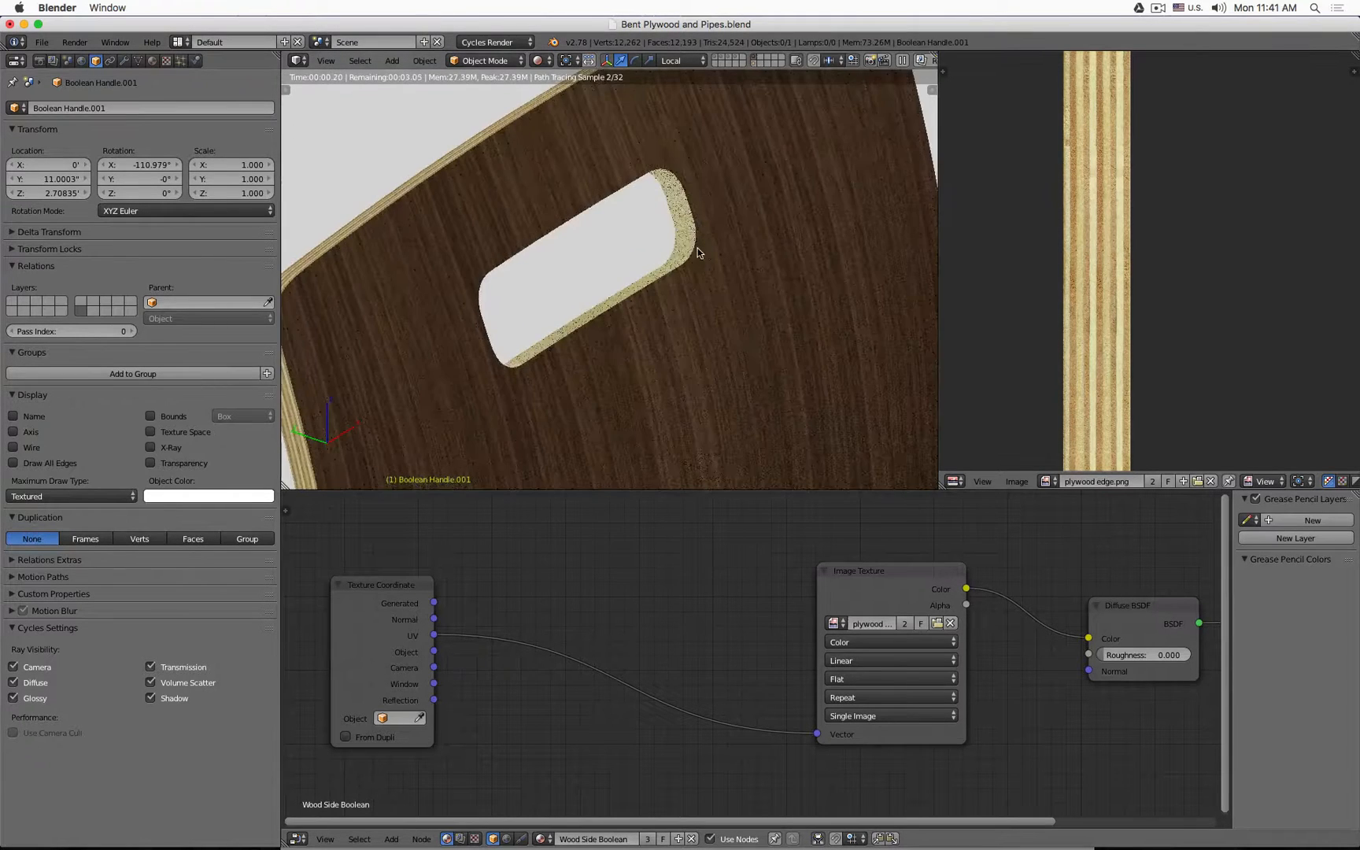
right_click(693, 198)
key("Tab")
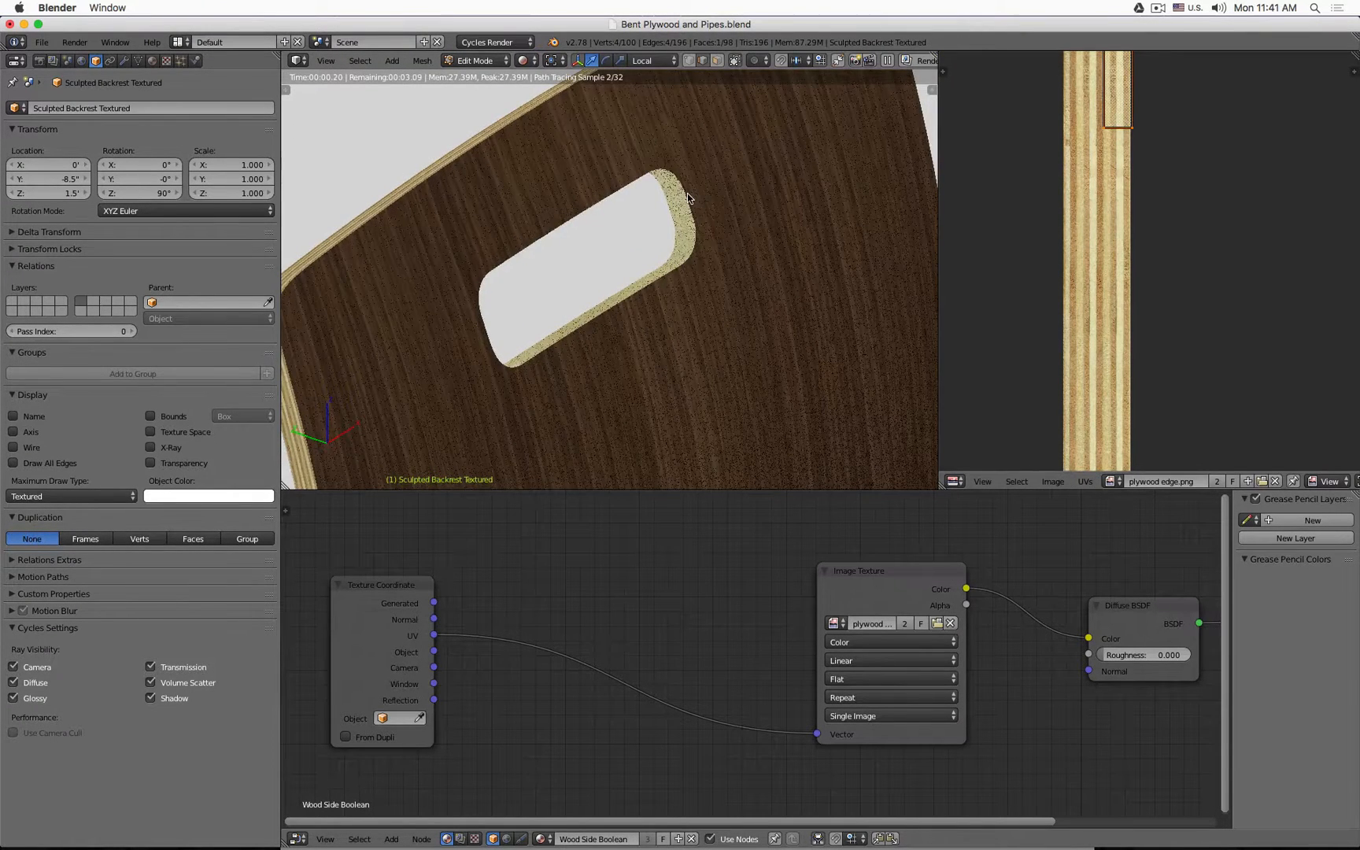
key("Tab")
key("z")
key("z")
scroll(687, 194, "down", 3)
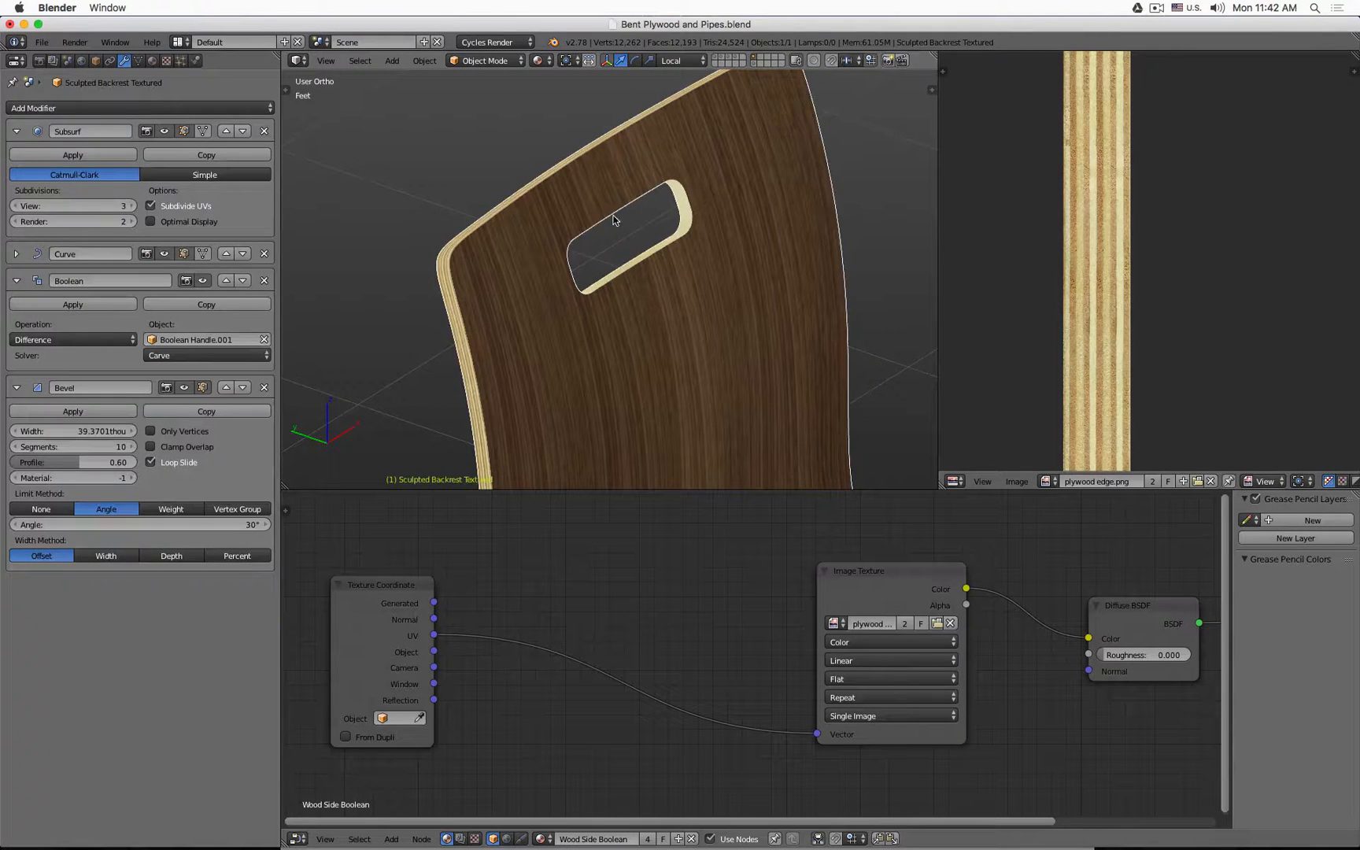
Set the backrest's Boolean modifier solver to BMesh and examine the plywood layers inside the cutout
left_click(157, 359)
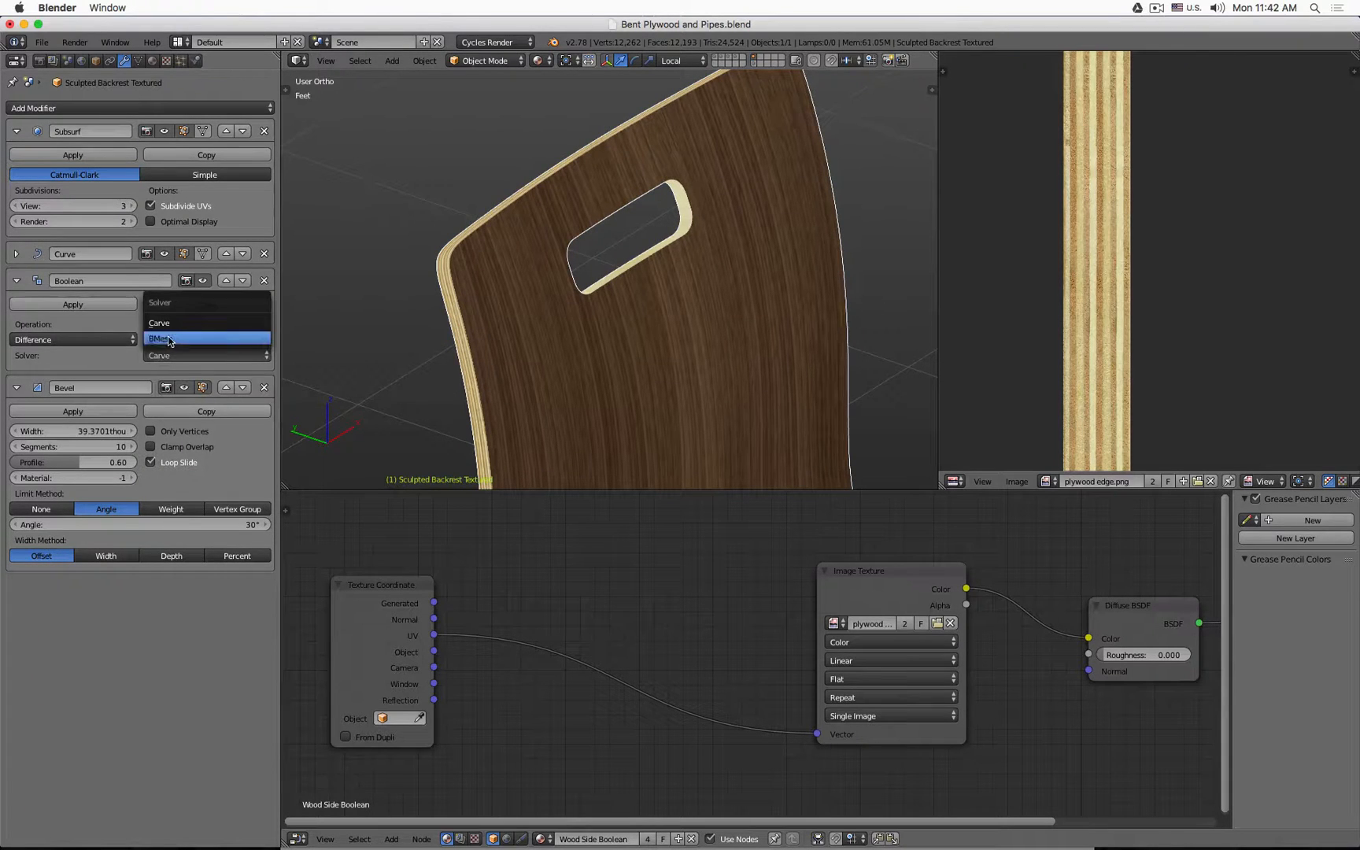
left_click(168, 338)
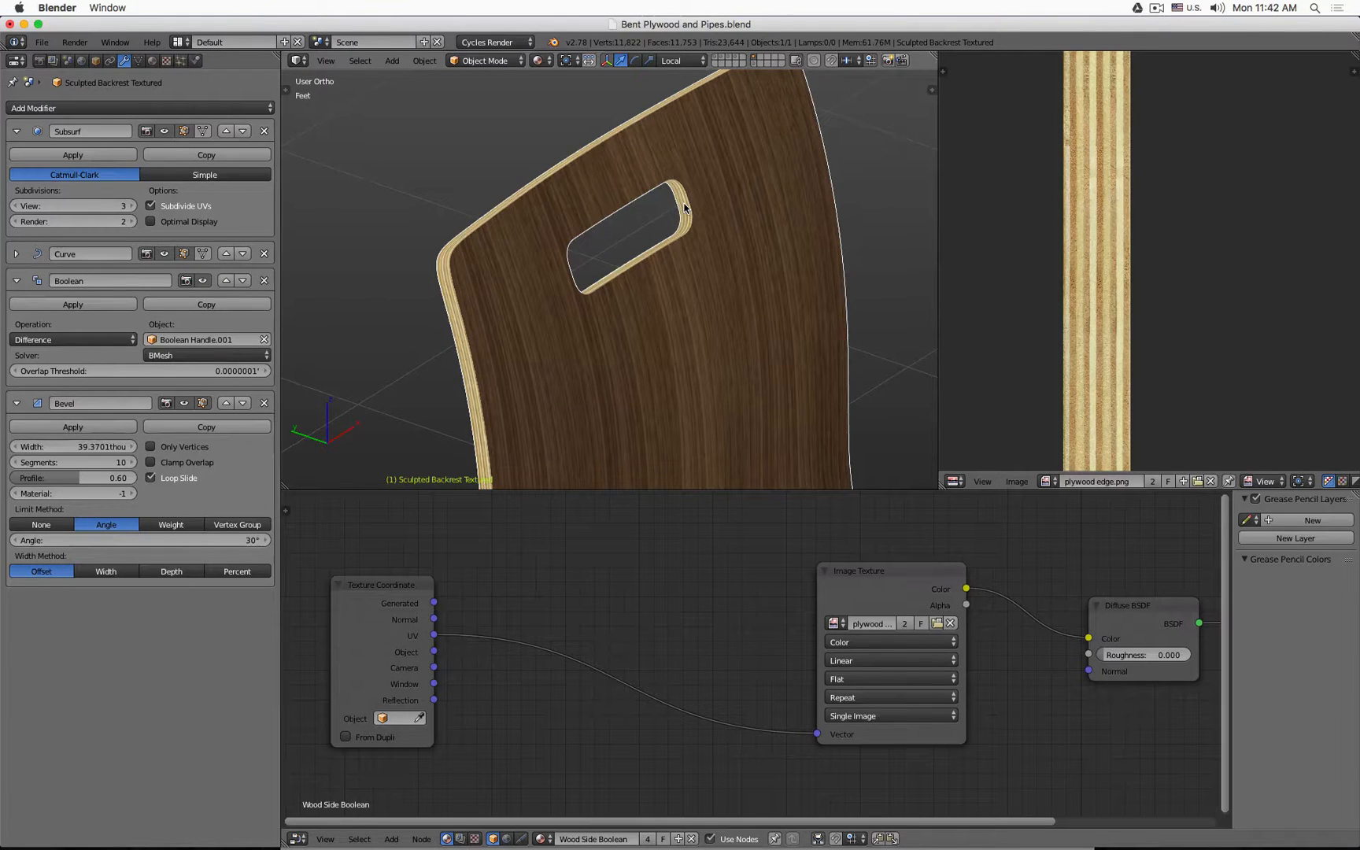
scroll(684, 207, "up", 4)
middle_click_drag(684, 208, 698, 262)
Switch the backrest's Boolean solver to Carve for comparison and back to BMesh
left_click(188, 356)
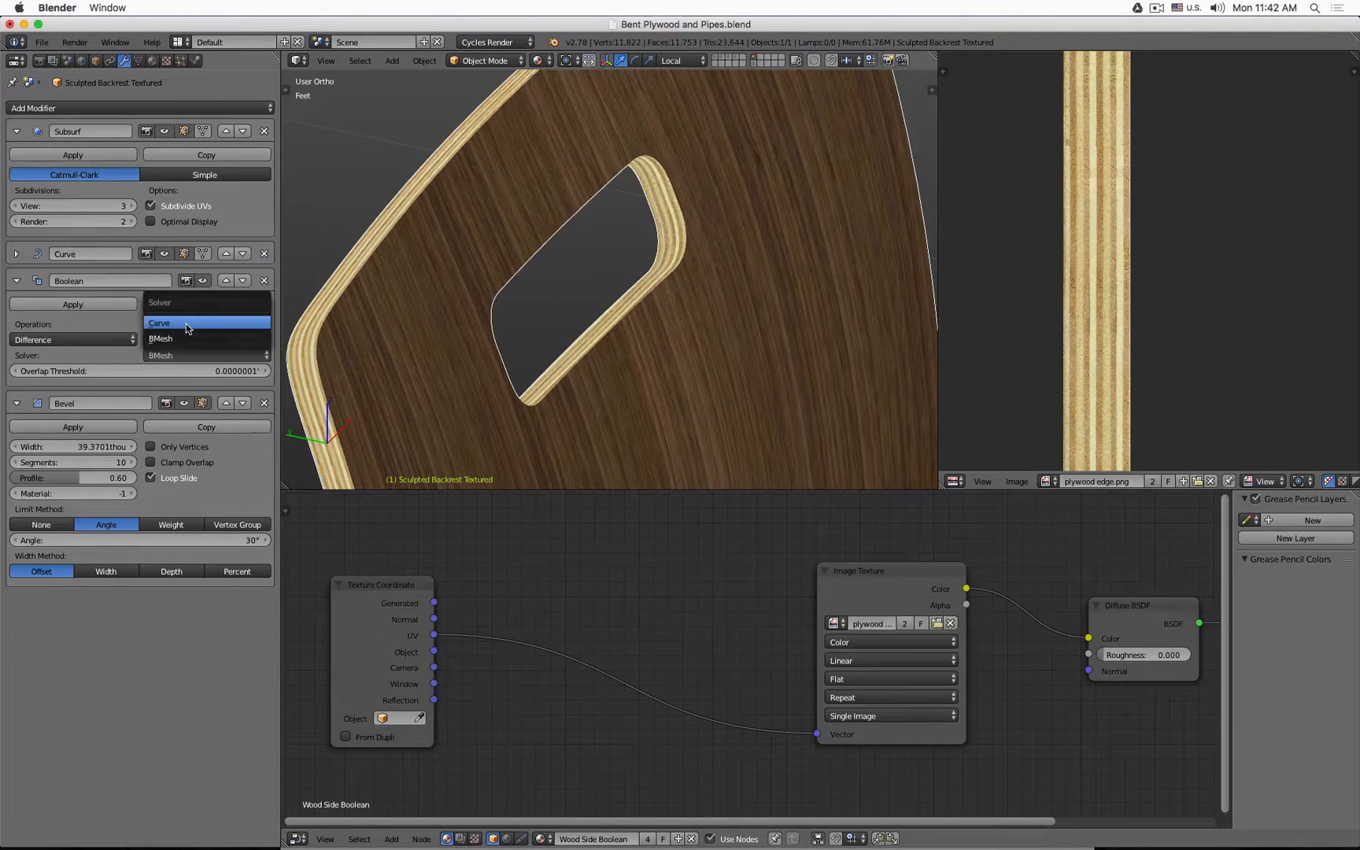
left_click(186, 322)
left_click(231, 355)
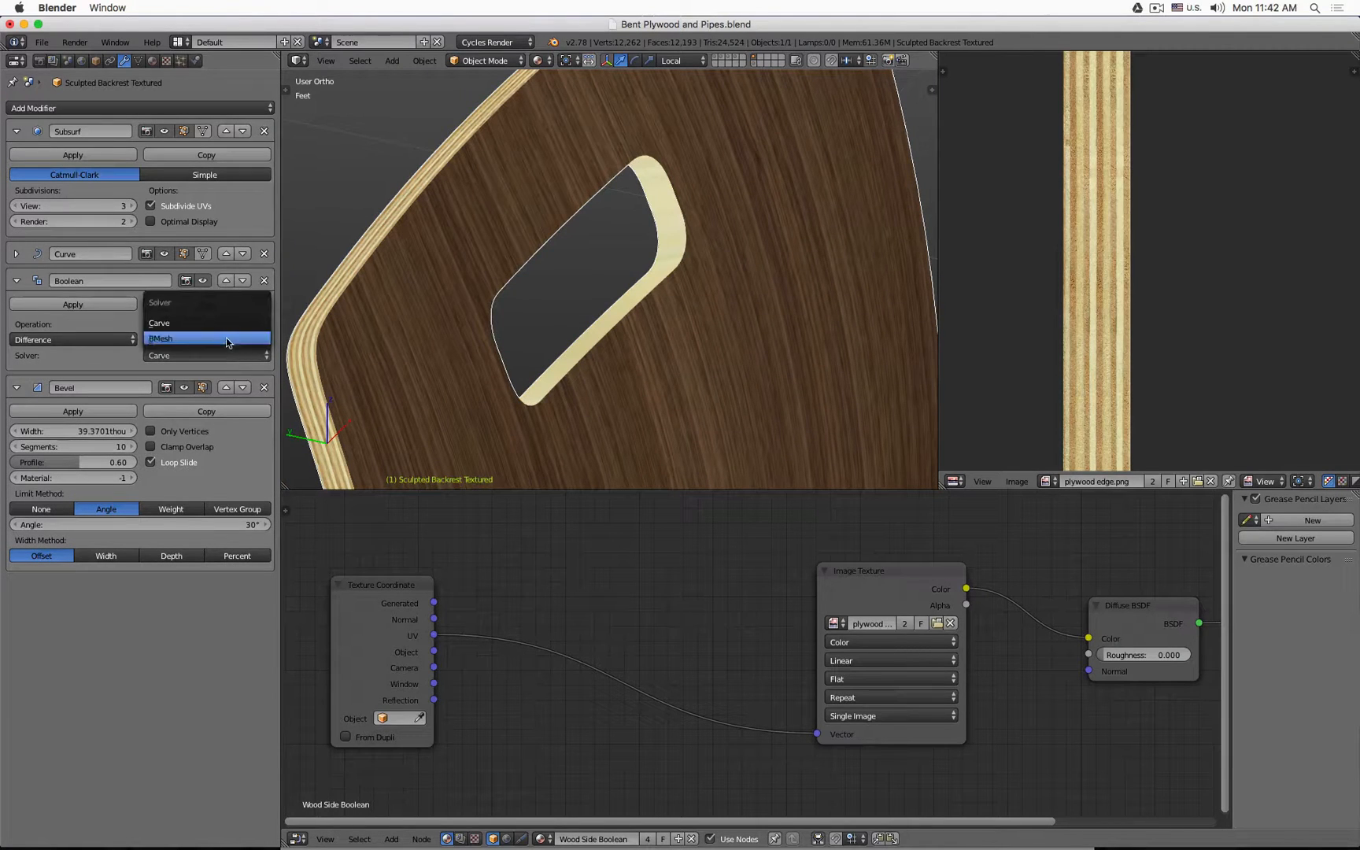
left_click(228, 344)
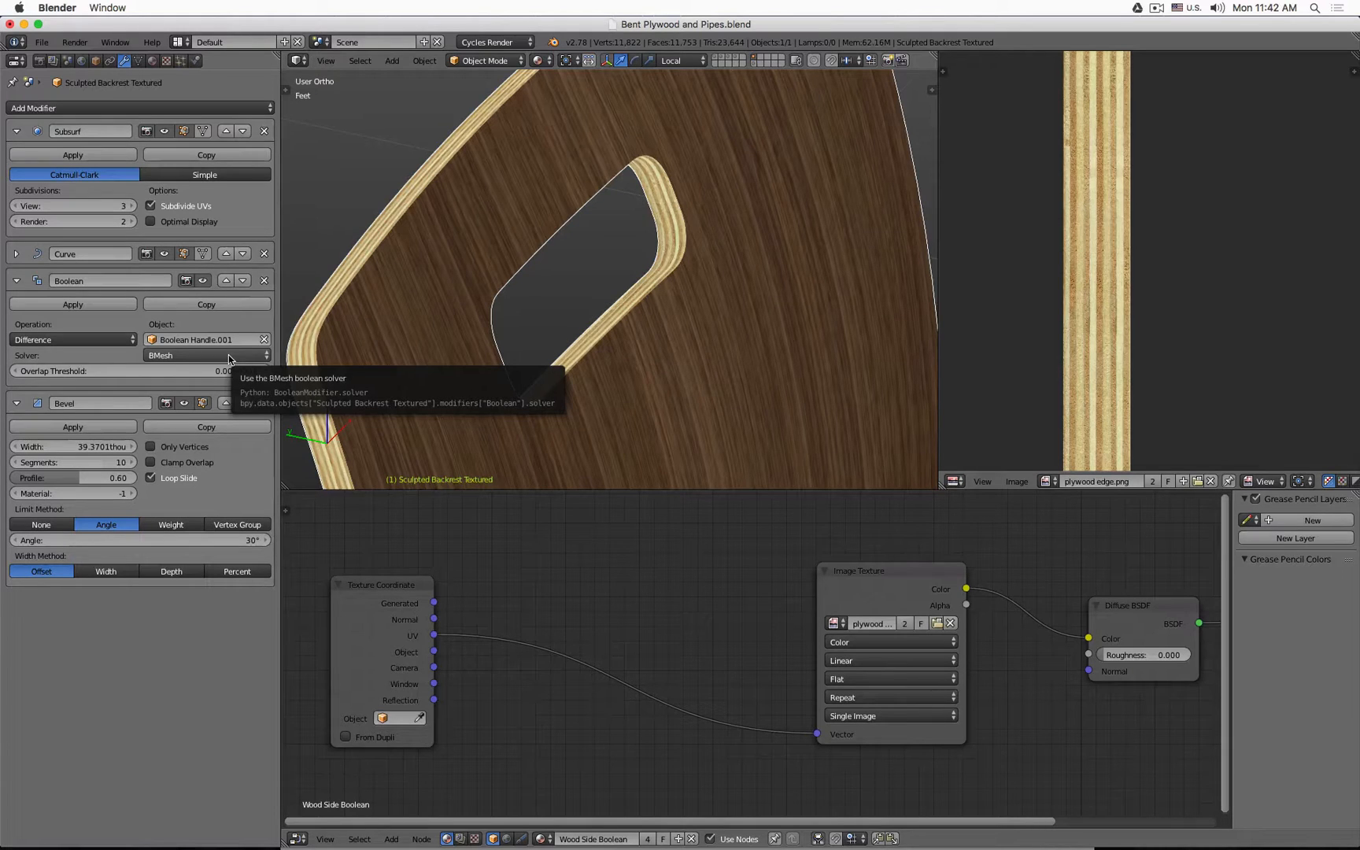
Set the duplicated handle's Bevel modifier width to 500thou
scroll(718, 244, "down", 2)
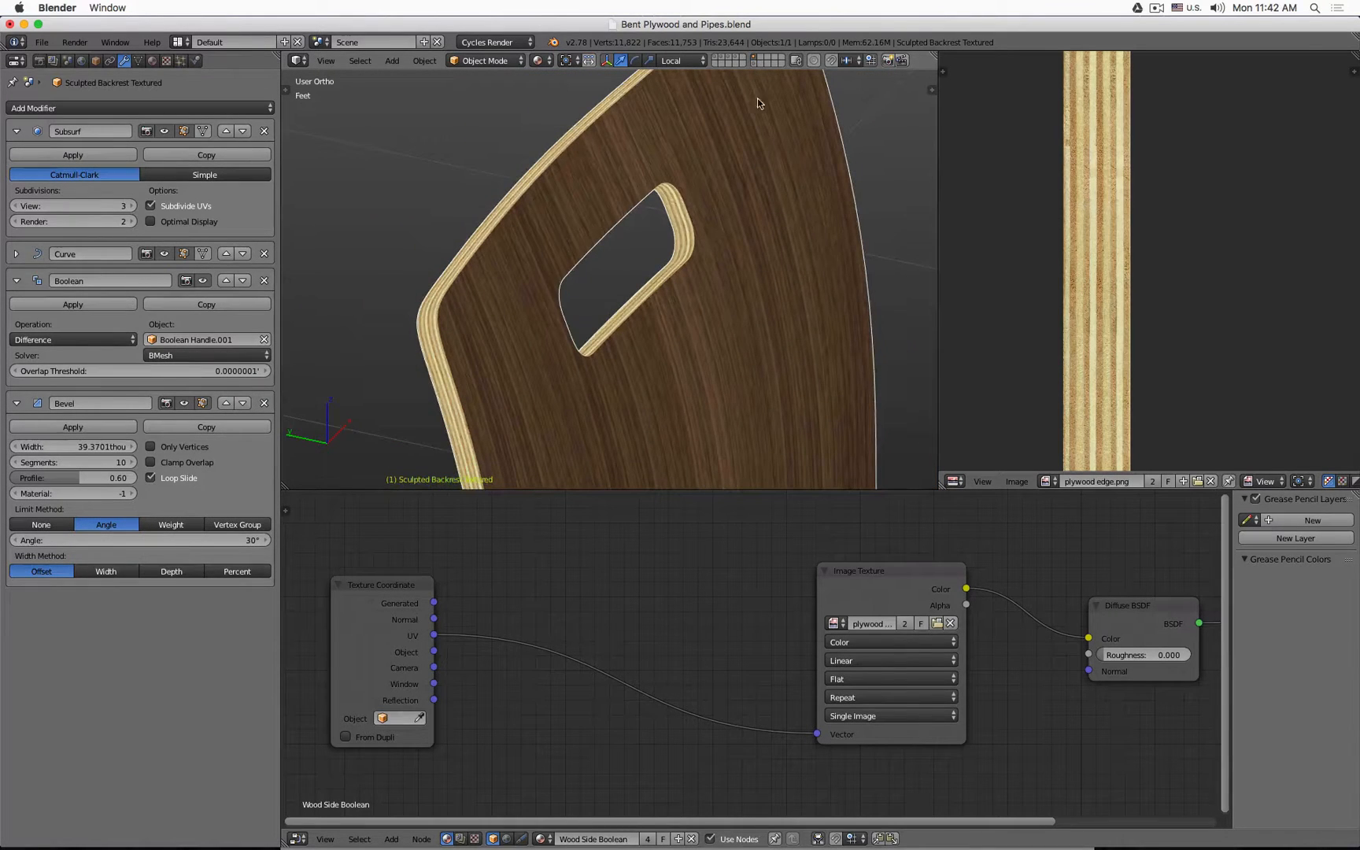
left_click(753, 64)
right_click(622, 270)
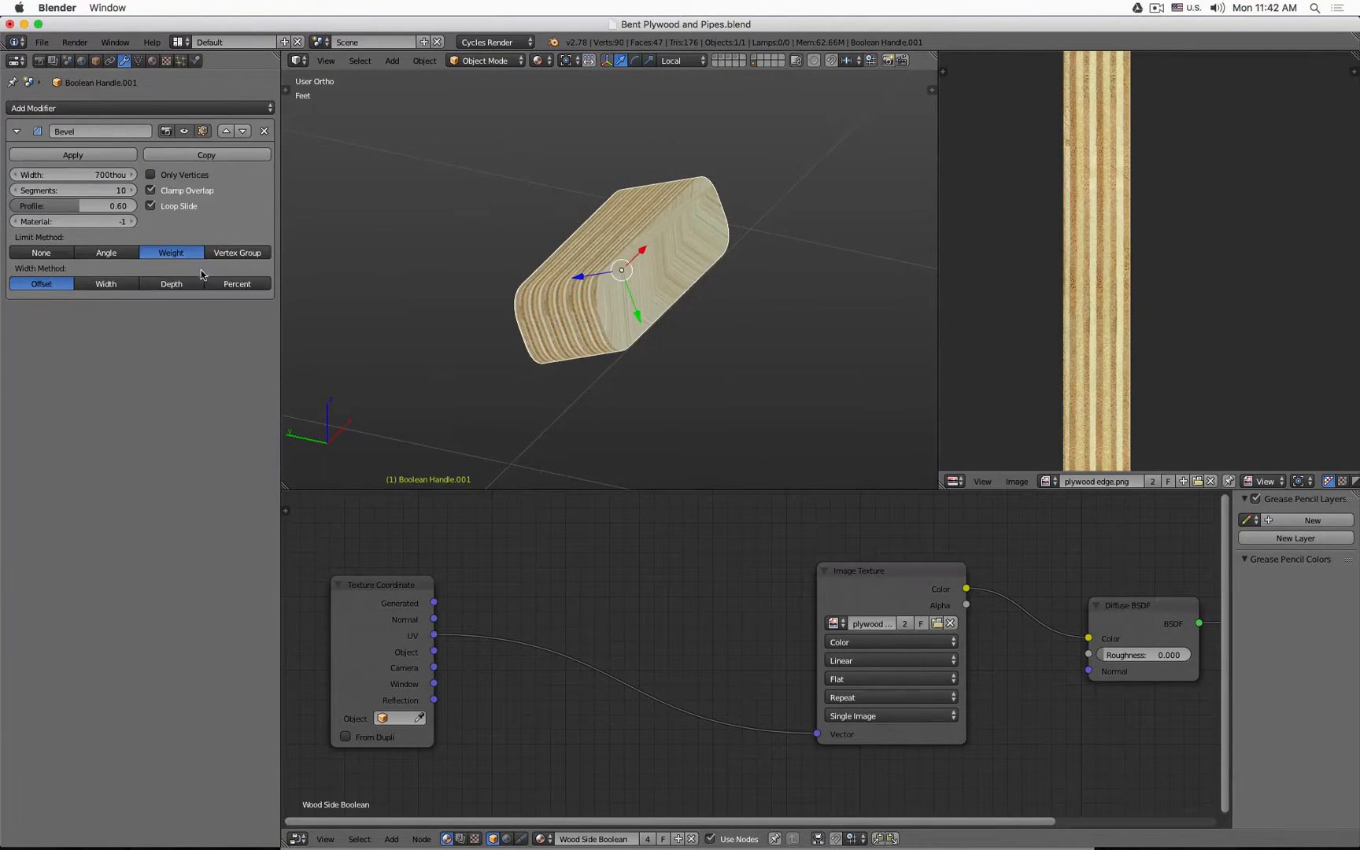
left_click(86, 172)
key("Left")
type("5")
key("Return")
Show the backrest's layer, select the backrest, and inspect the cutout up close and on the whole chair shell
left_click(754, 62)
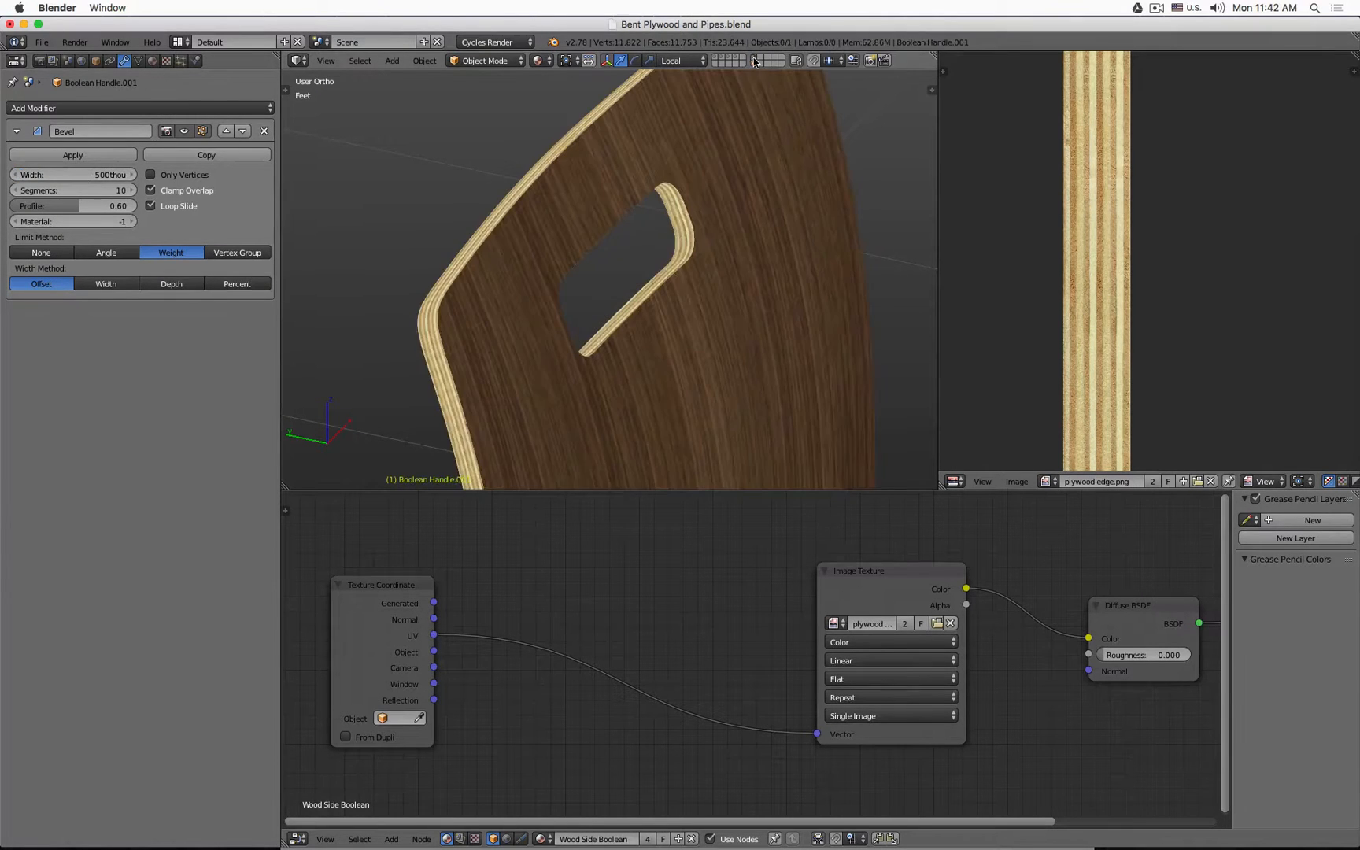
right_click(720, 199)
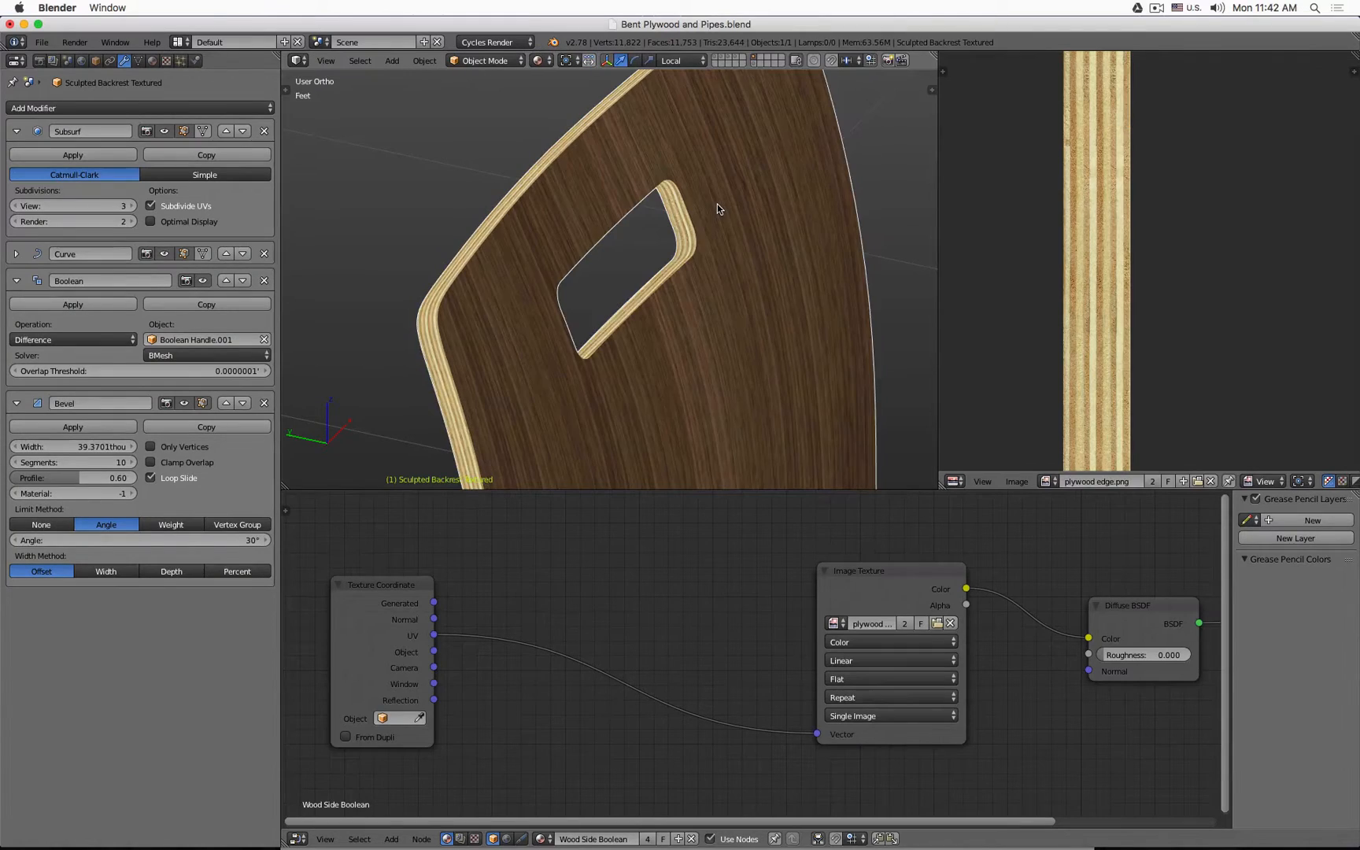
middle_click_drag(717, 206, 644, 214)
scroll(691, 248, "up", 4)
scroll(691, 249, "down", 10)
scroll(690, 251, "down", 3)
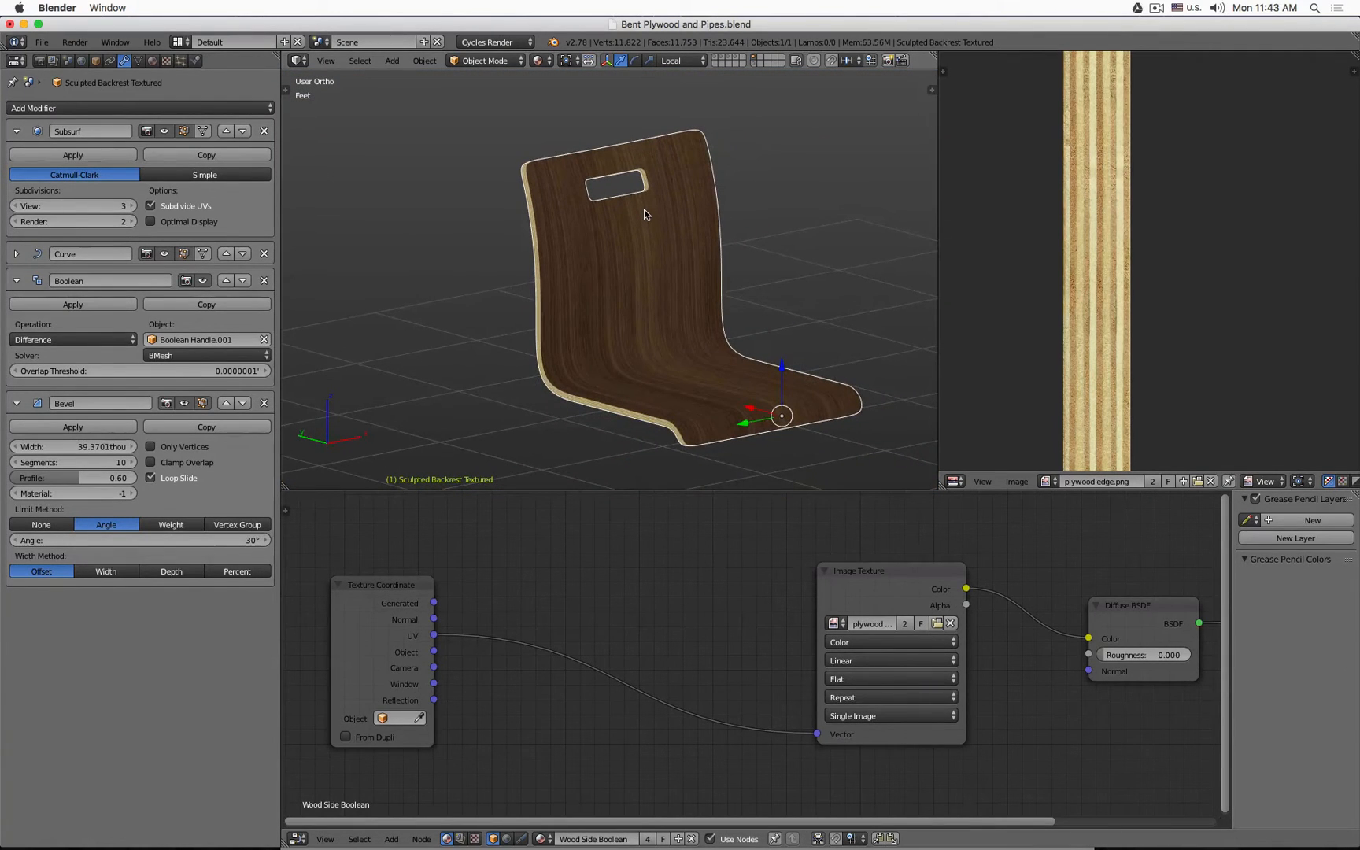